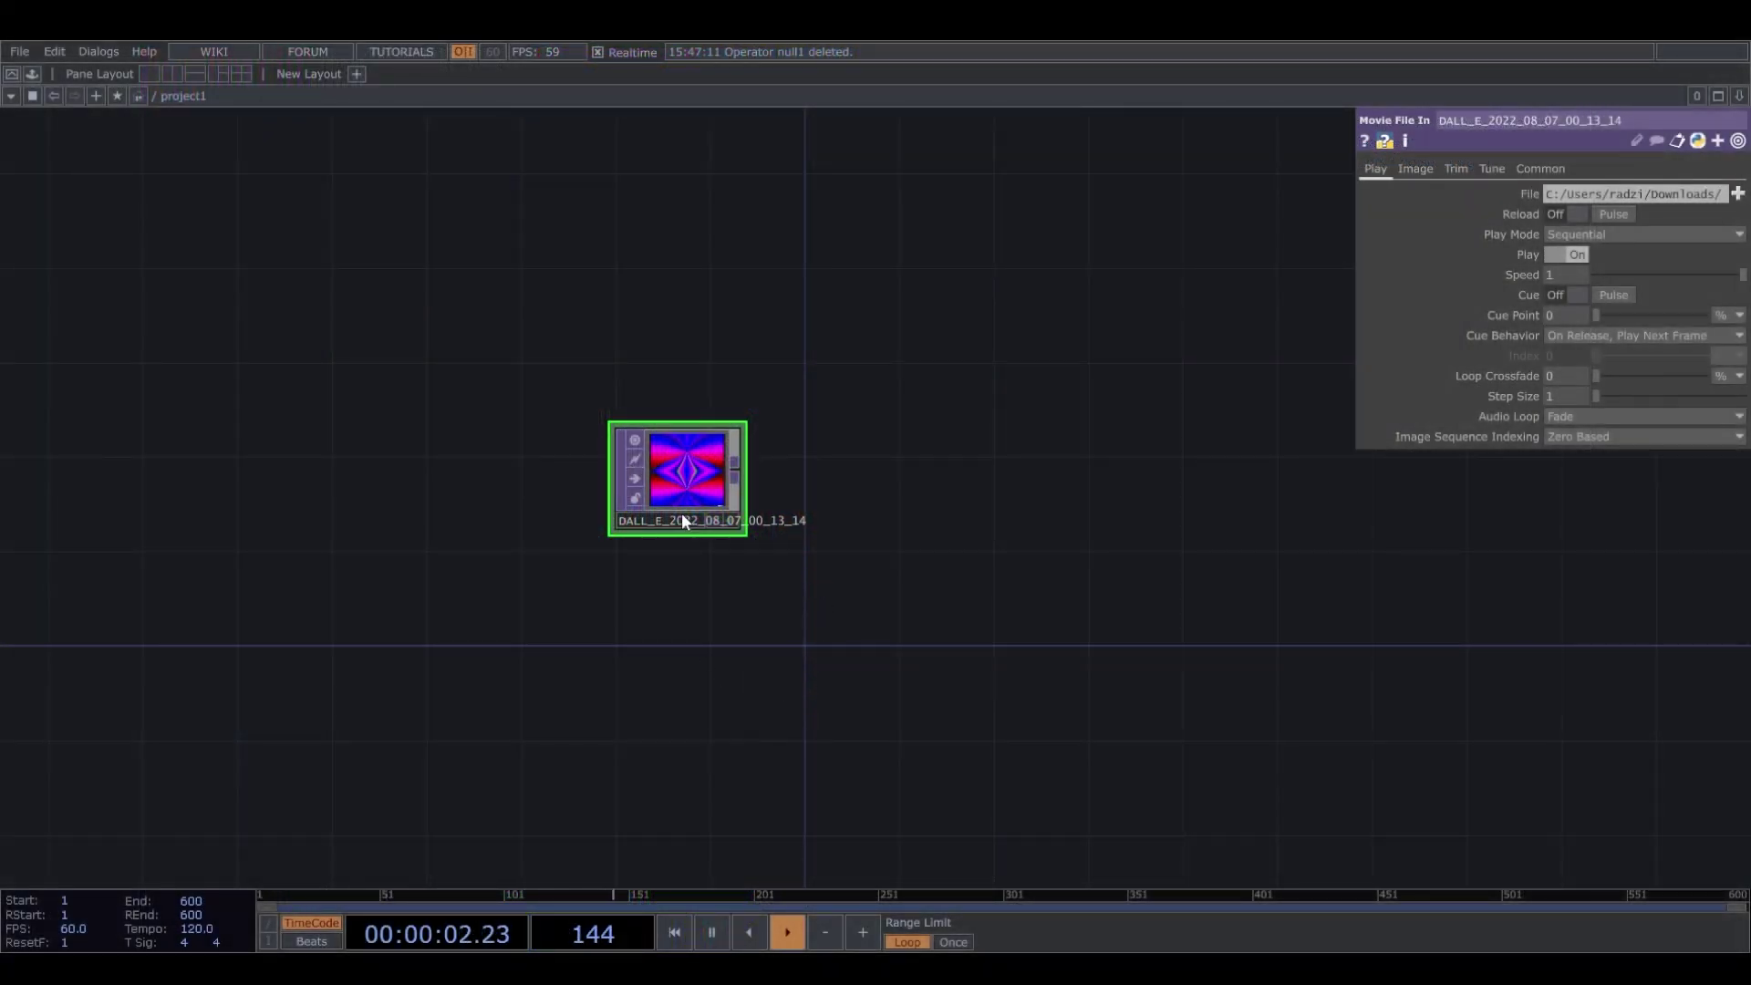
Add a Ramp TOP below the Movie File In image node.
{"action": "scroll", "coordinate": [682, 497], "scroll_direction": "up", "scroll_amount": 2}
{"action": "scroll", "coordinate": [735, 578], "scroll_direction": "down", "scroll_amount": 2}
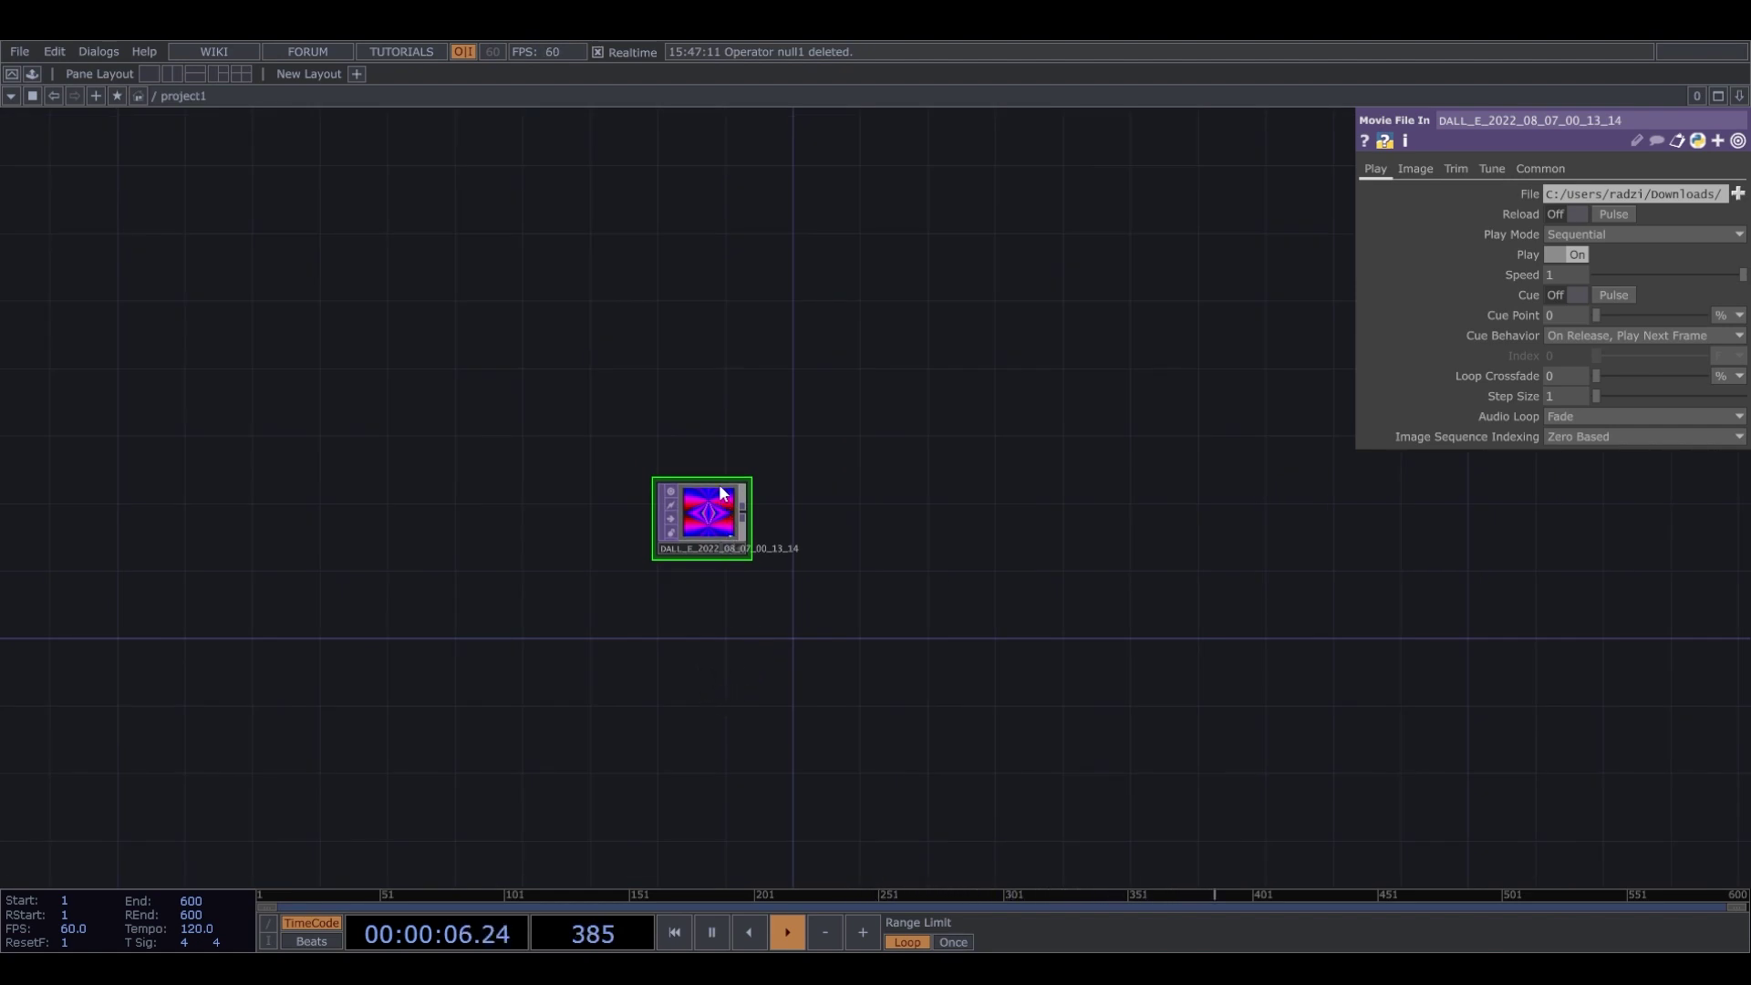
{"action": "key", "text": "ctrl+c"}
{"action": "key", "text": "ctrl+v"}
{"action": "left_click", "coordinate": [718, 673]}
{"action": "scroll", "coordinate": [825, 650], "scroll_direction": "up", "scroll_amount": 2}
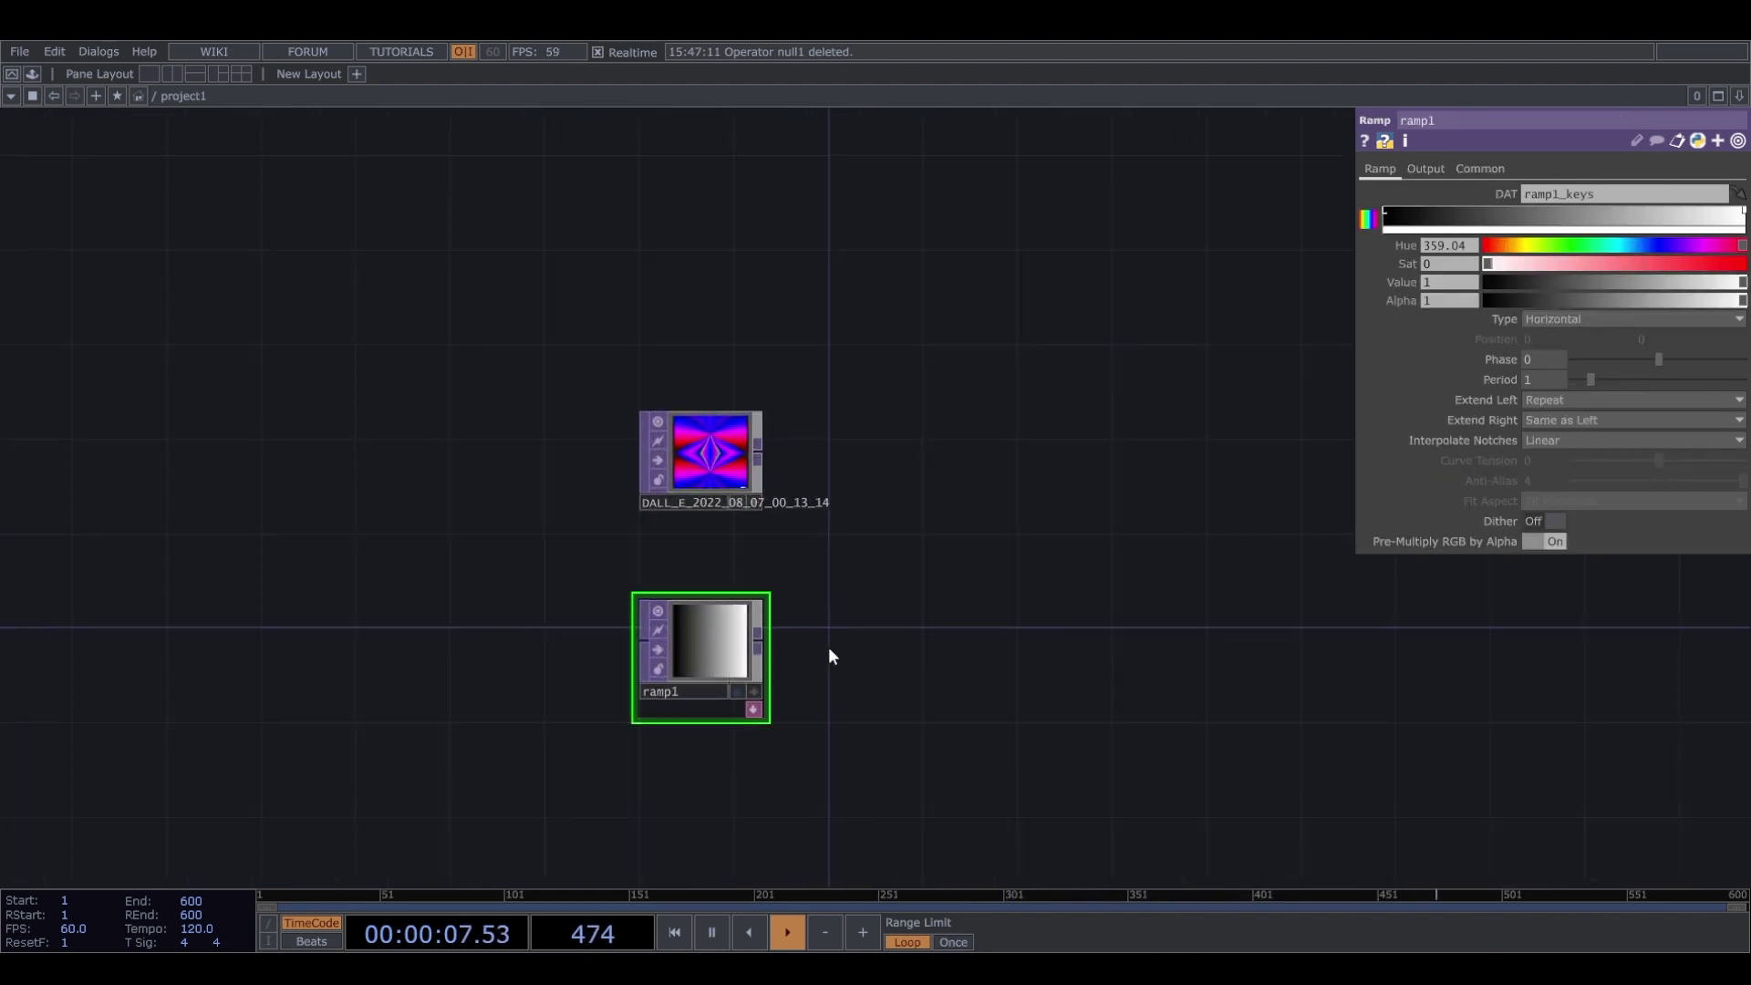
Set the ramp's resolution to 1280 by 1280.
{"action": "left_click", "coordinate": [1500, 168]}
{"action": "left_click_drag", "start_coordinate": [1565, 216], "coordinate": [1216, 221]}
{"action": "type", "text": "12"}
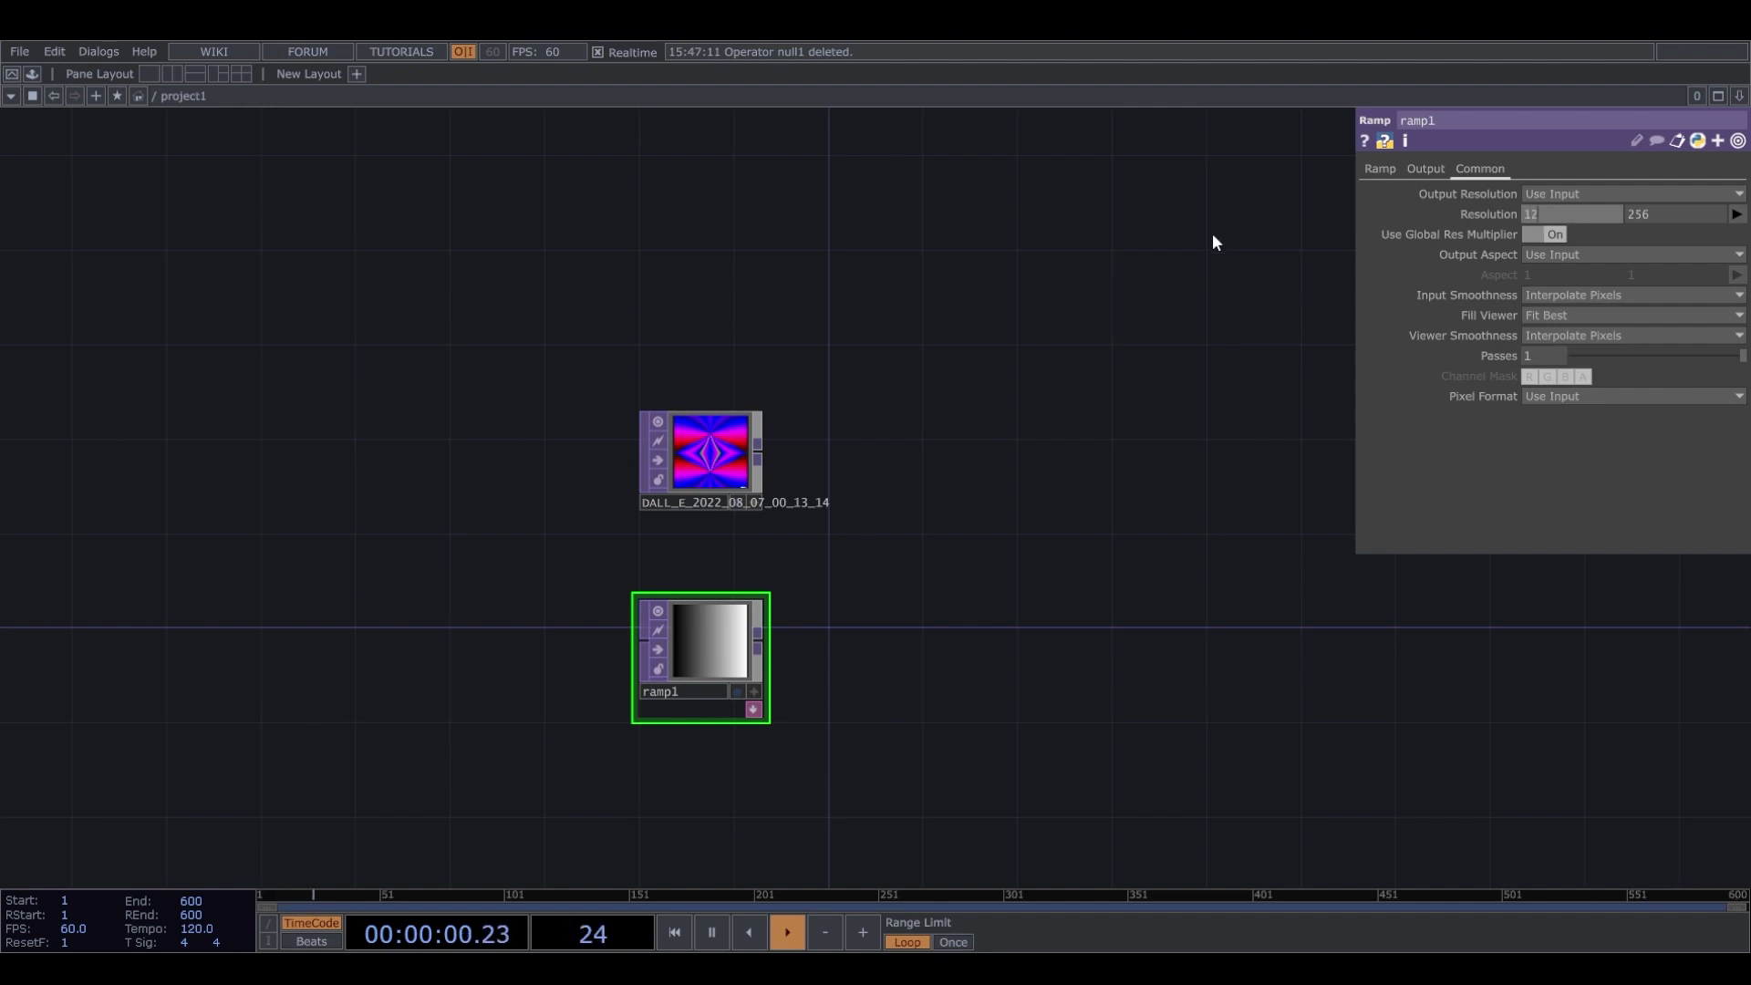
{"action": "type", "text": "80"}
{"action": "left_click", "coordinate": [1698, 215]}
{"action": "type", "text": "1280"}
{"action": "key", "text": "Return"}
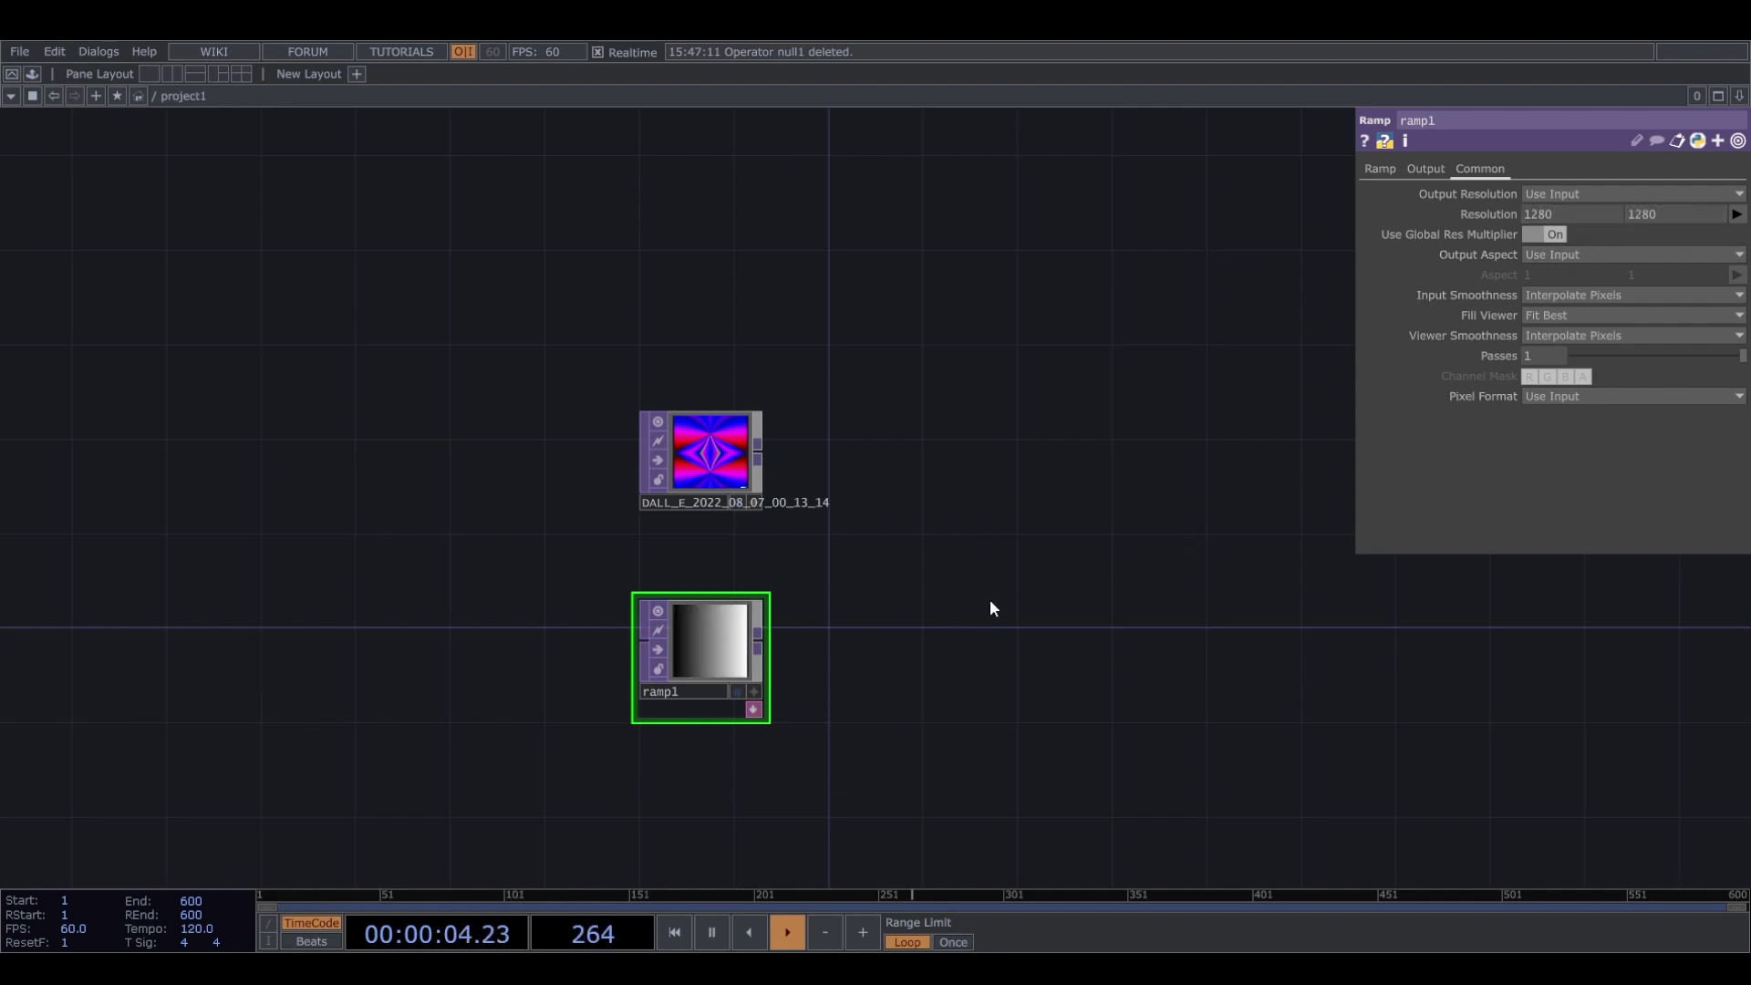
Reduce the ramp's Period to 0.05 so it repeats as narrow vertical stripes.
{"action": "scroll", "coordinate": [832, 670], "scroll_direction": "up", "scroll_amount": 2}
{"action": "left_click", "coordinate": [1379, 168]}
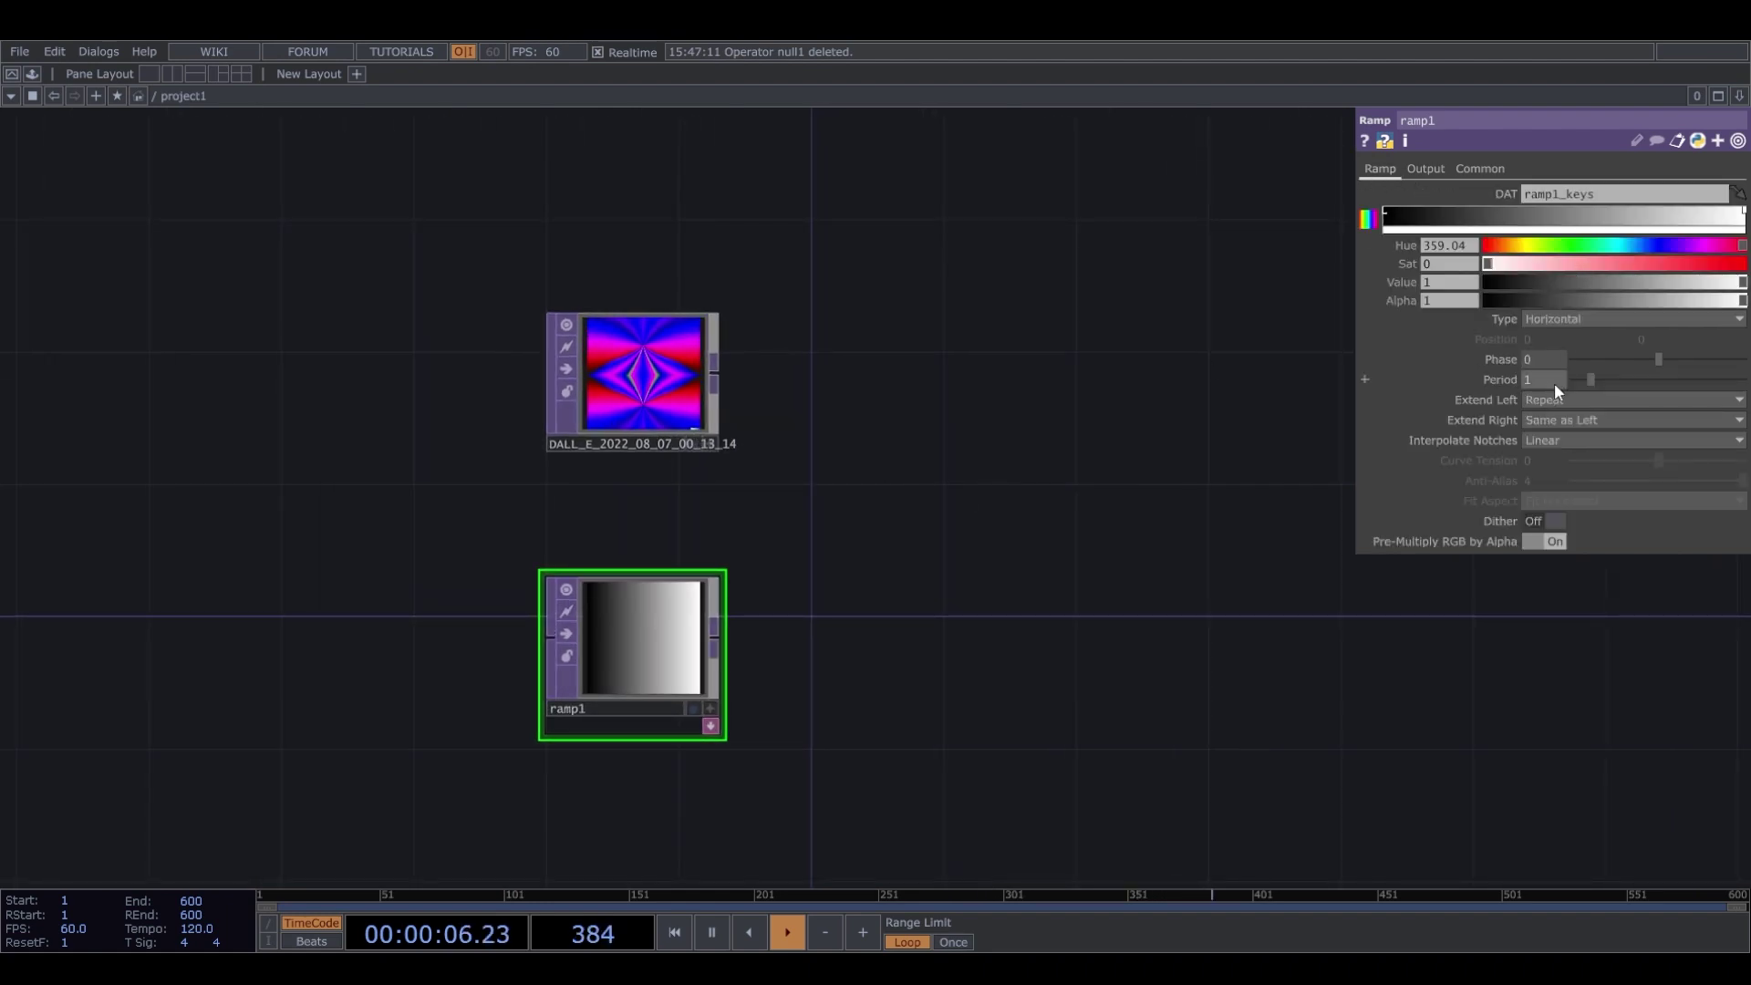
{"action": "left_click_drag", "start_coordinate": [1583, 383], "coordinate": [1575, 381]}
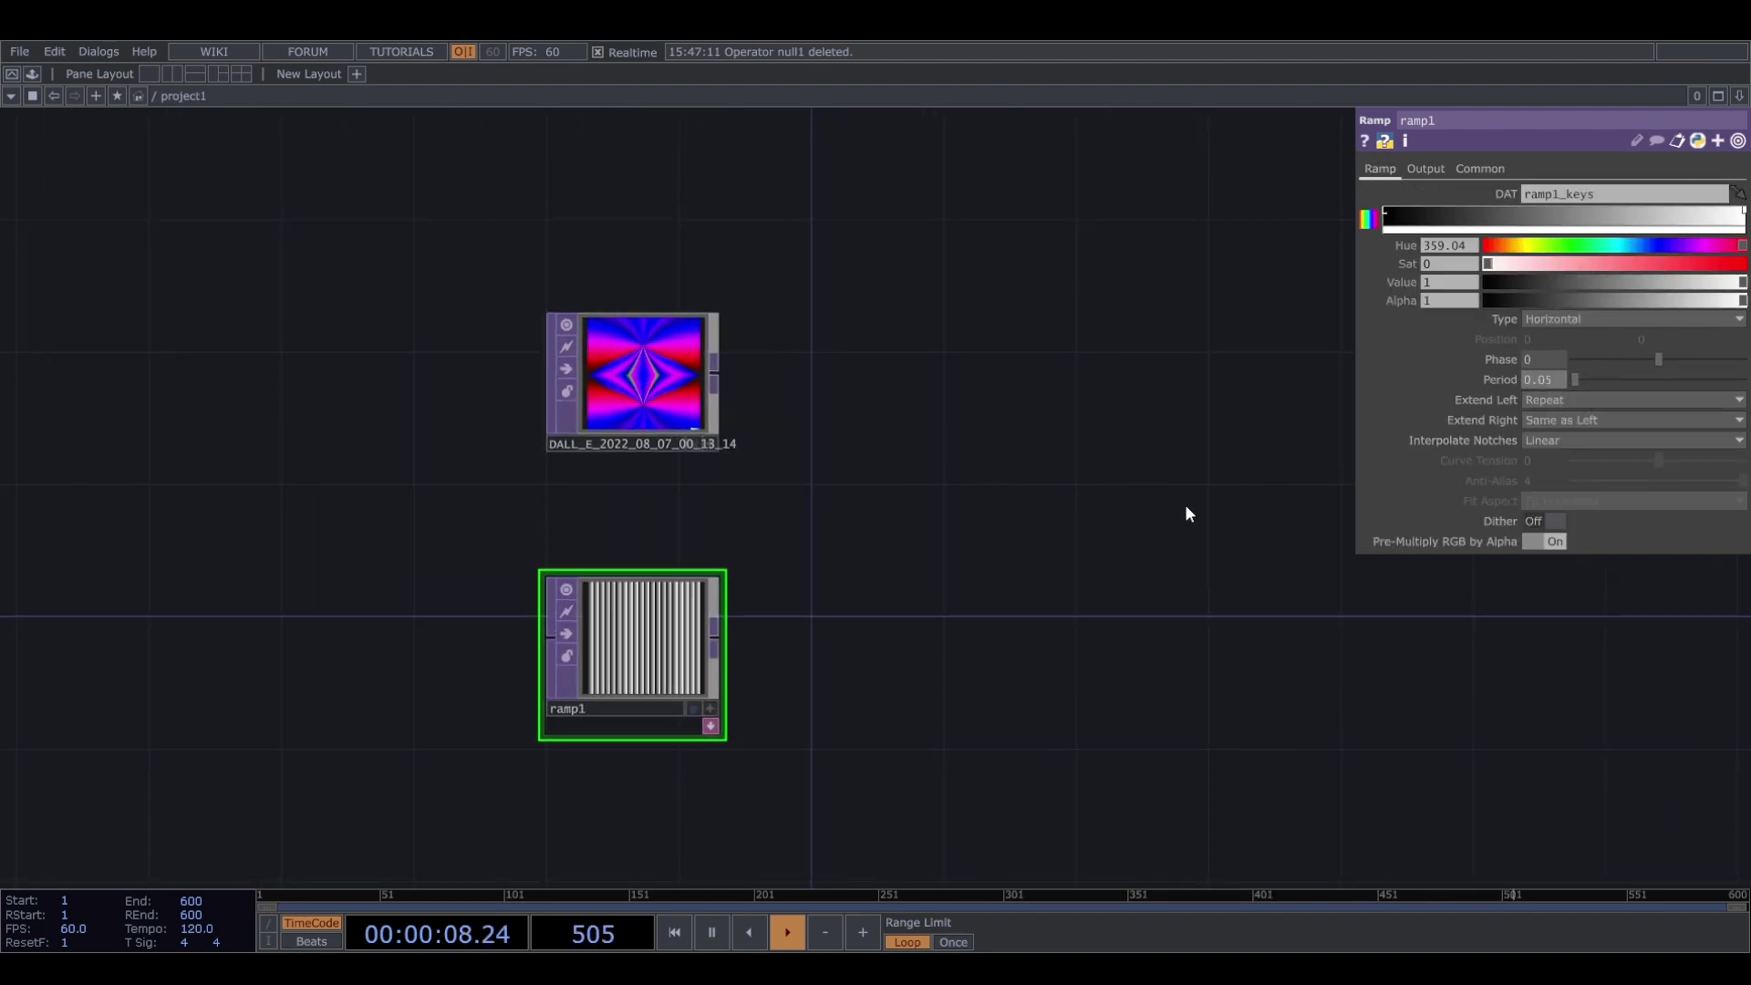
{"action": "scroll", "coordinate": [710, 727], "scroll_direction": "up", "scroll_amount": 3}
{"action": "scroll", "coordinate": [381, 518], "scroll_direction": "up", "scroll_amount": 2}
{"action": "scroll", "coordinate": [379, 513], "scroll_direction": "down", "scroll_amount": 5}
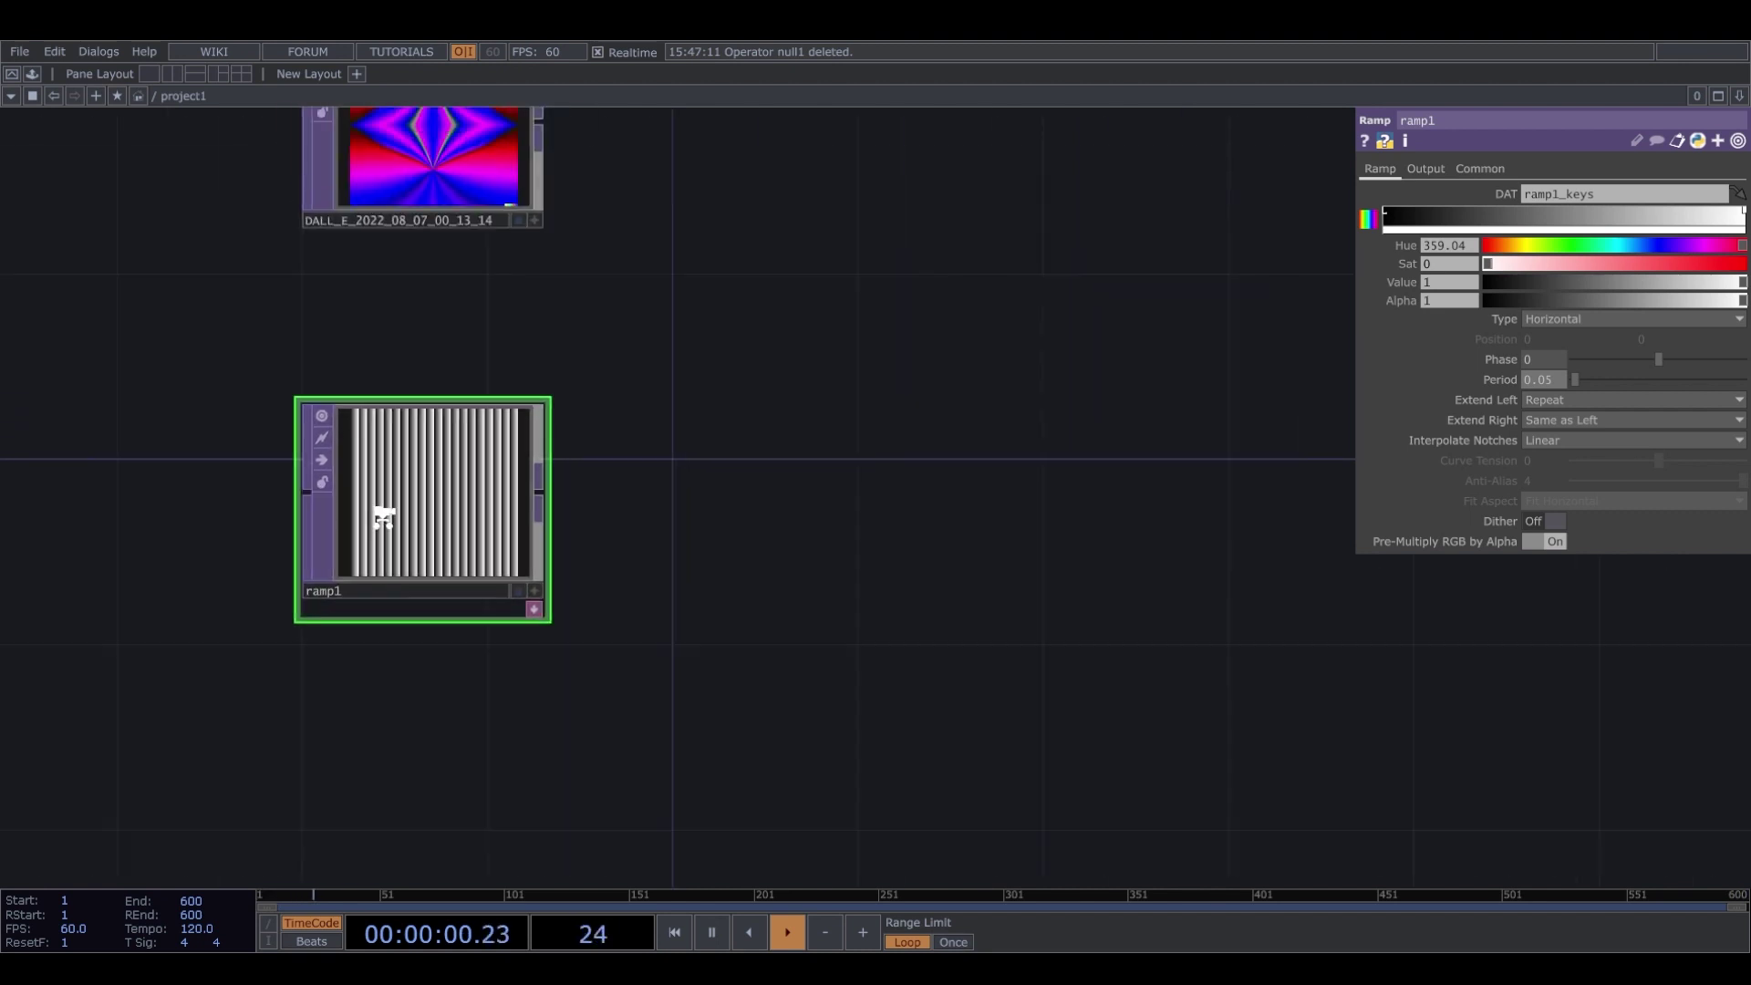
Add a Switch TOP and connect the image as its first input and the ramp as its second.
{"action": "left_click_drag", "start_coordinate": [626, 356], "coordinate": [702, 495]}
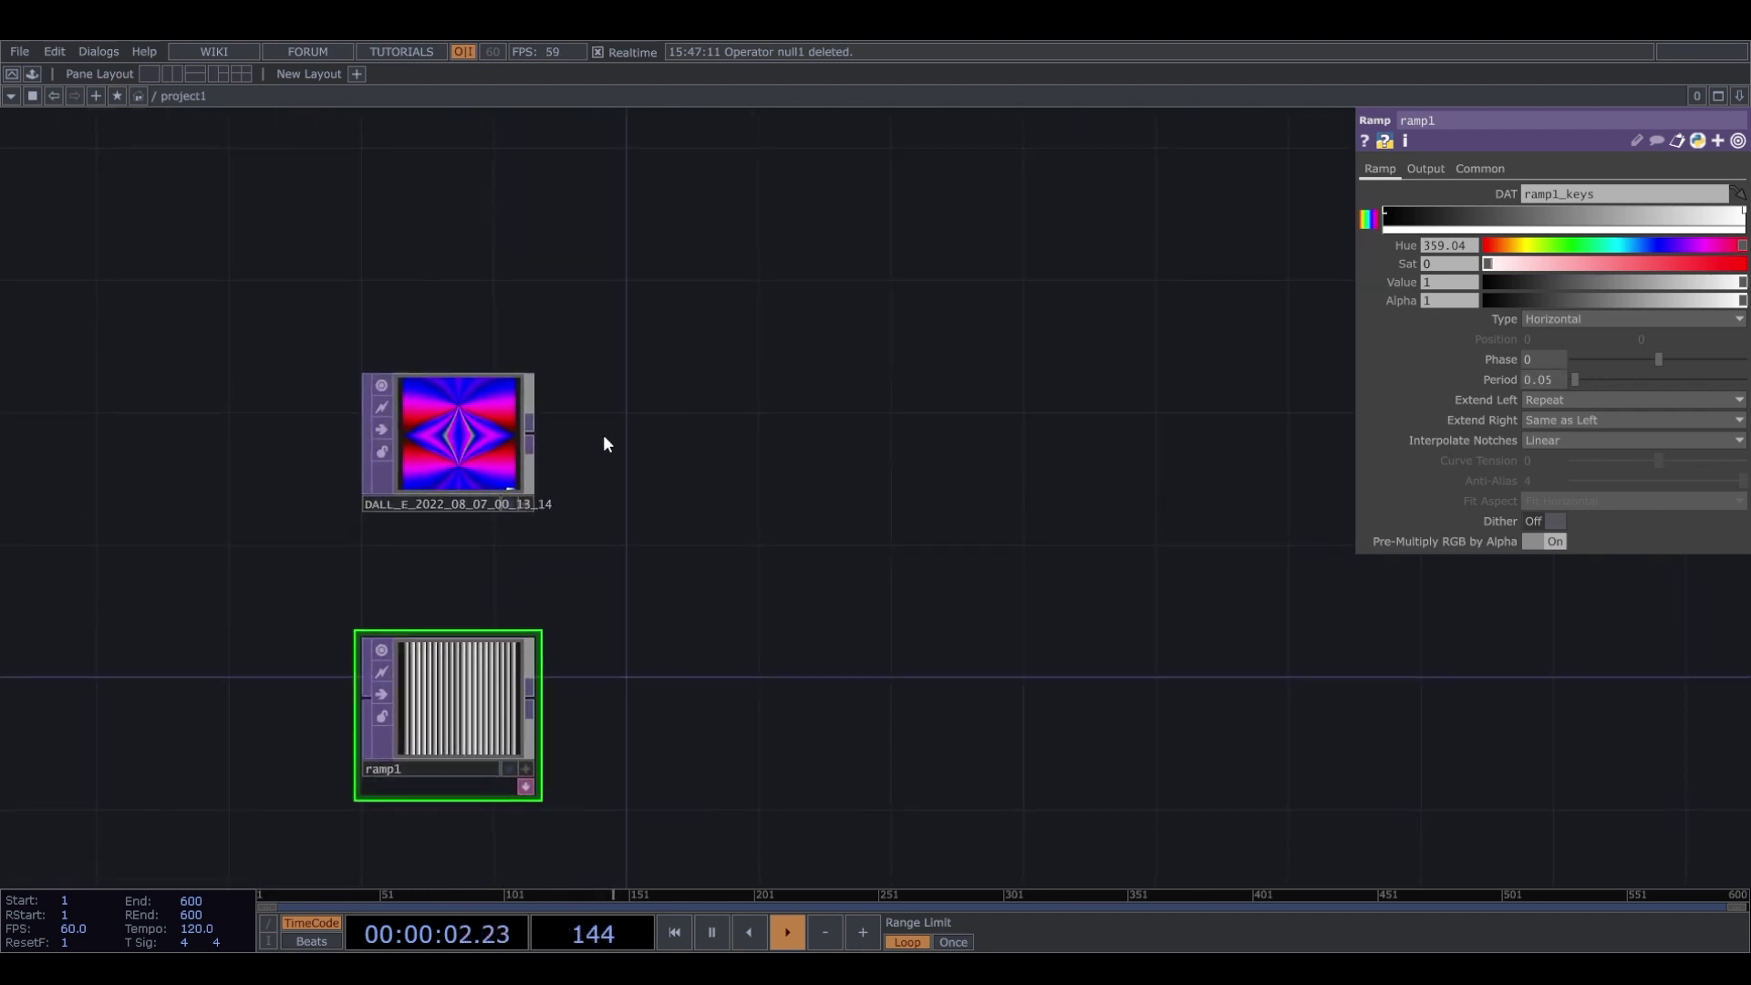
{"action": "left_click", "coordinate": [952, 302]}
{"action": "left_click", "coordinate": [912, 467]}
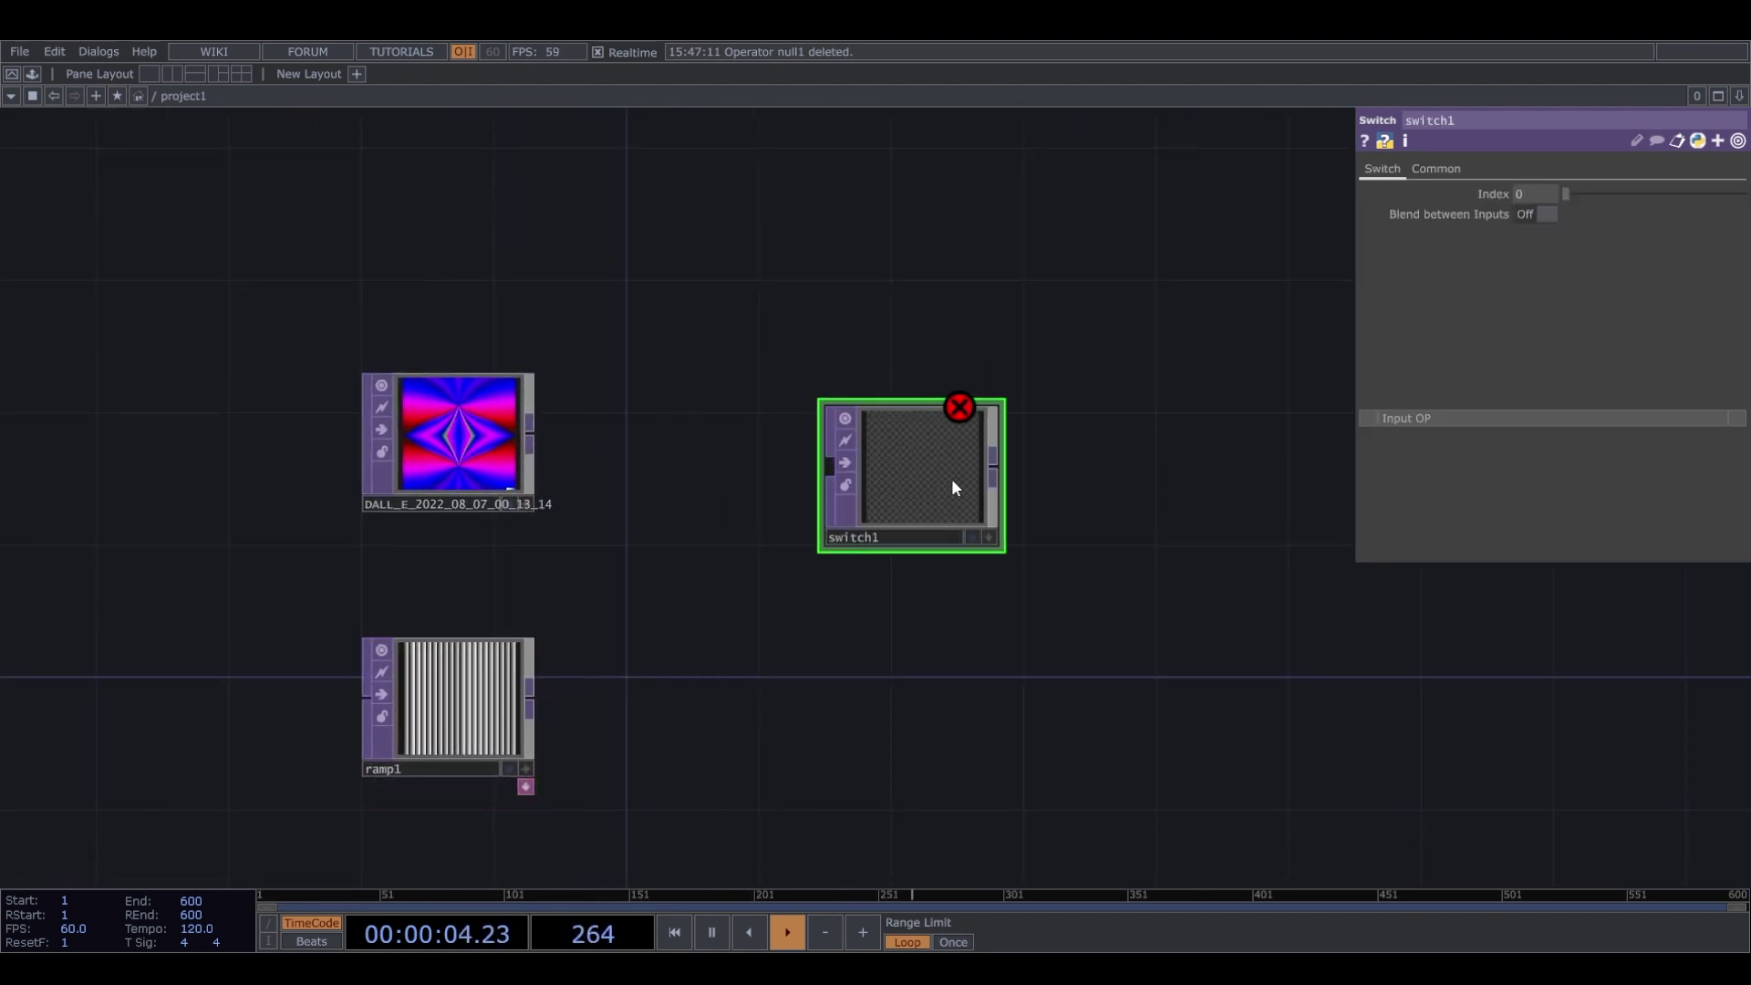
{"action": "left_click_drag", "start_coordinate": [950, 478], "coordinate": [850, 544]}
{"action": "left_click_drag", "start_coordinate": [529, 434], "coordinate": [731, 531]}
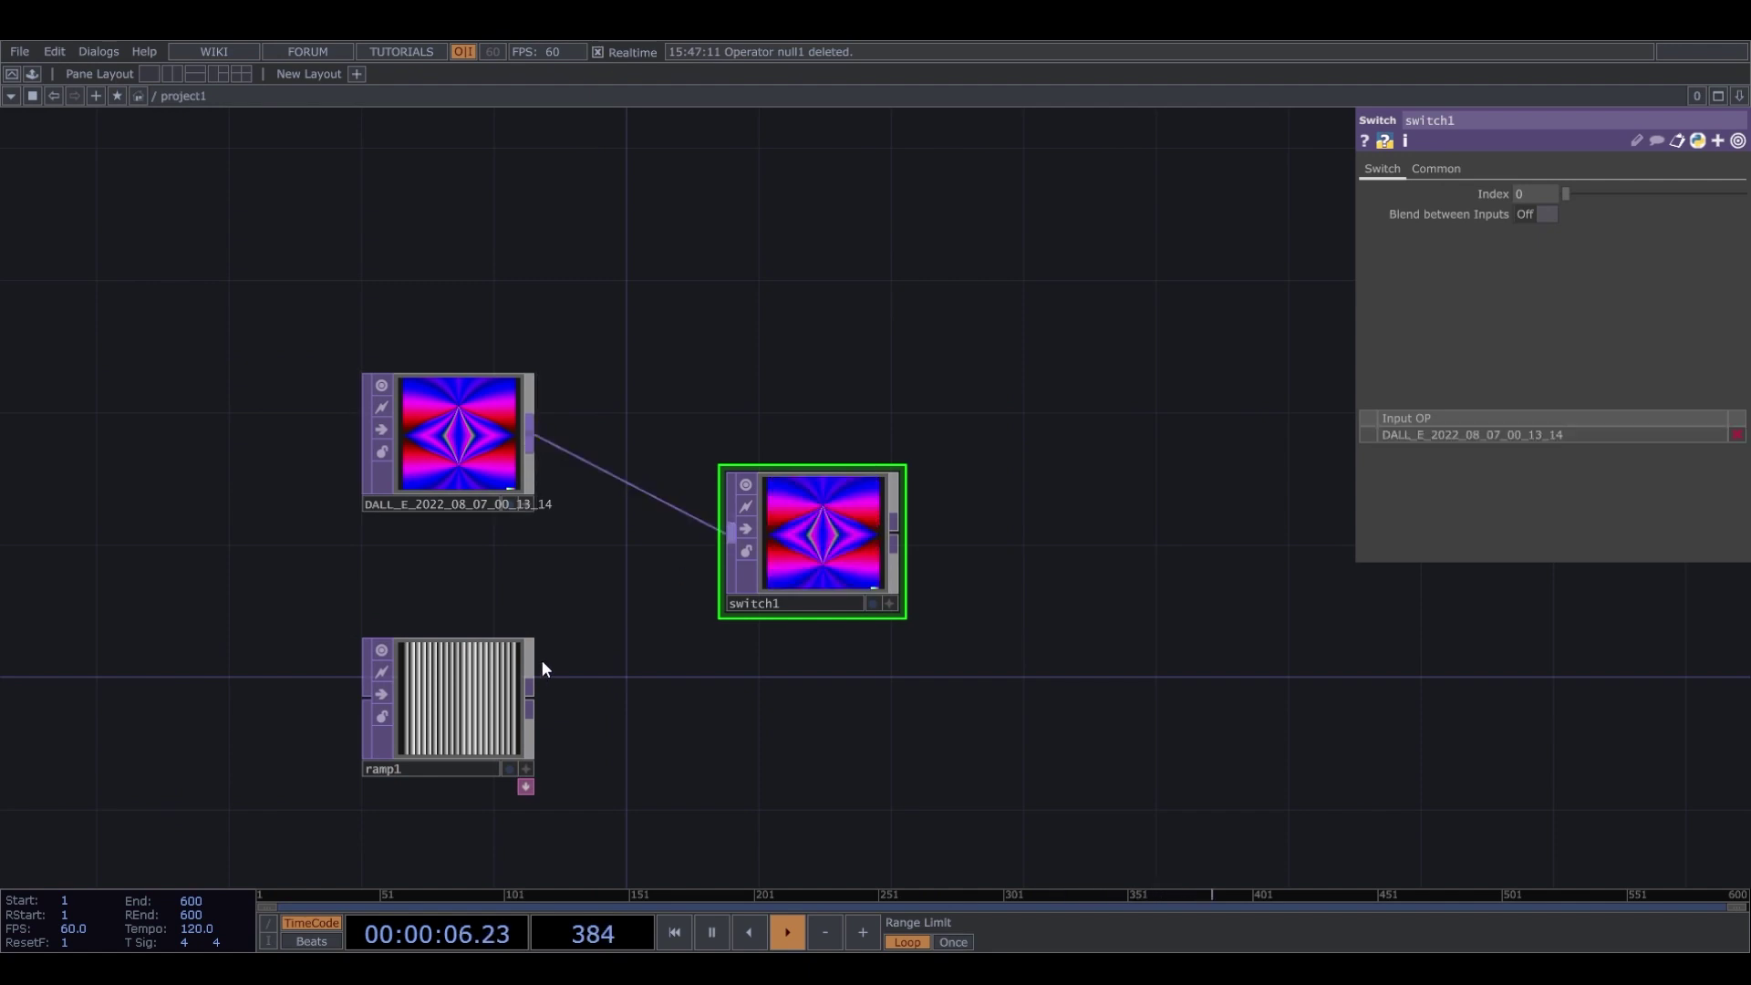
{"action": "left_click_drag", "start_coordinate": [531, 702], "coordinate": [863, 584]}
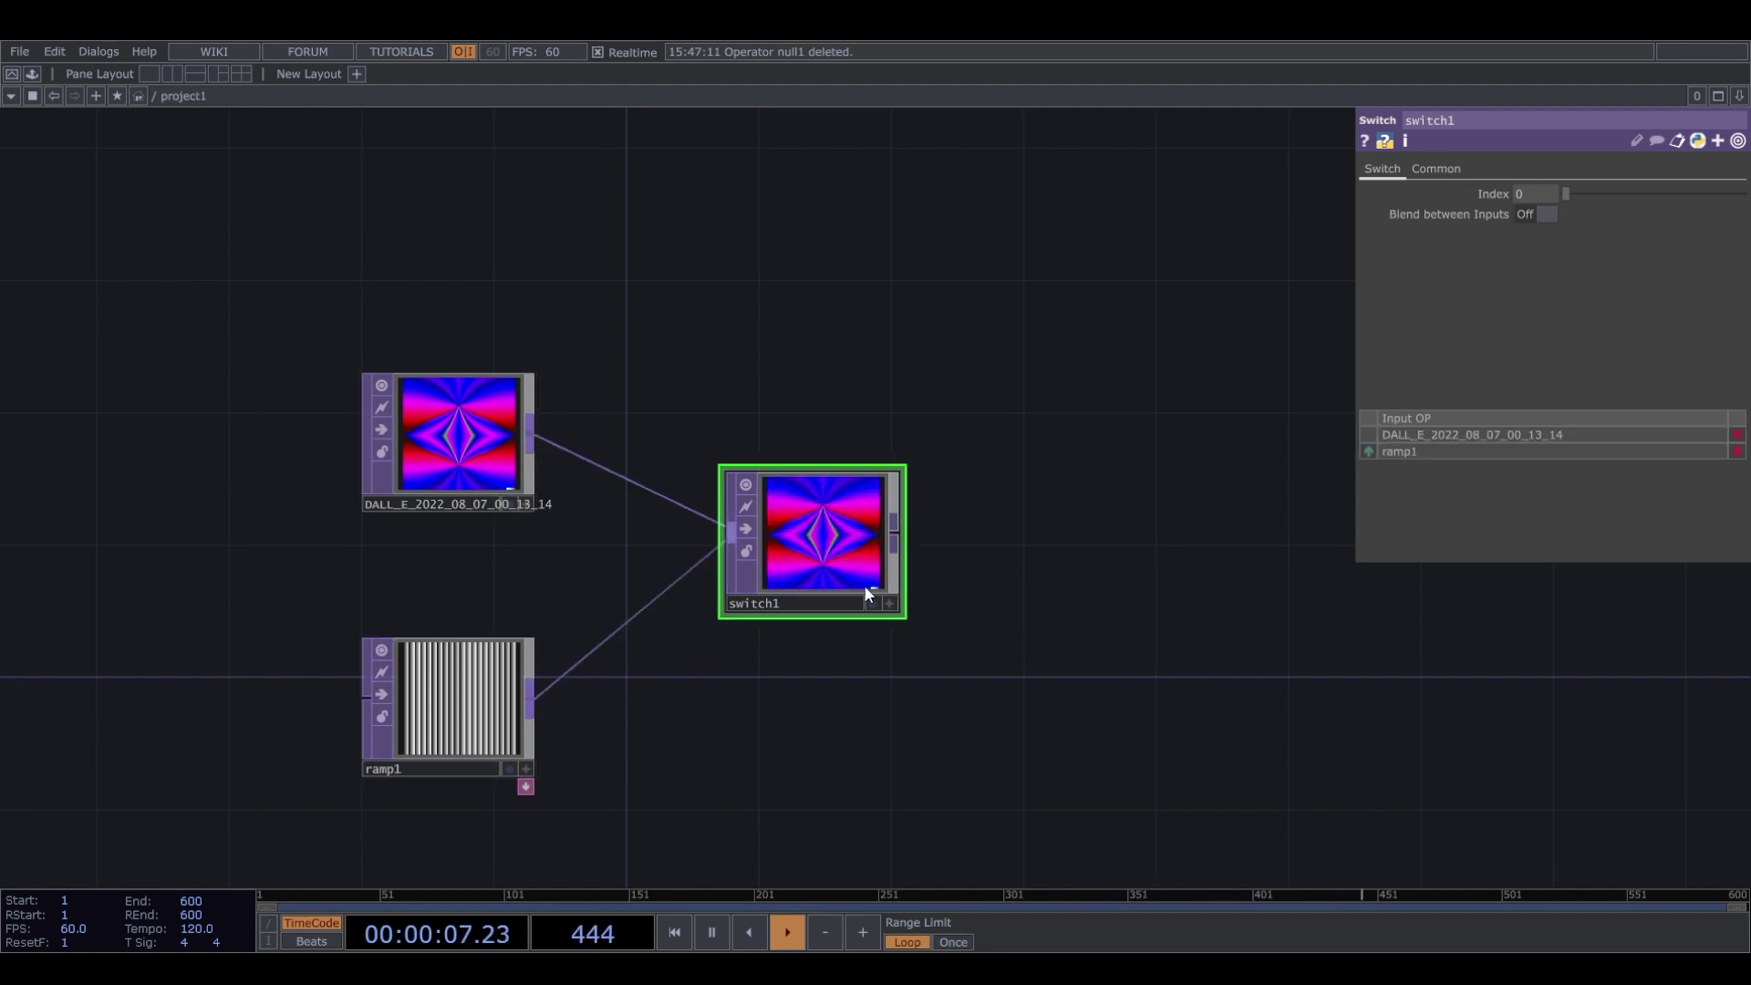
Add a Composite TOP after the switch and connect the ramp as its second input.
{"action": "right_click", "coordinate": [900, 536]}
{"action": "left_click", "coordinate": [686, 522]}
{"action": "left_click", "coordinate": [1114, 544]}
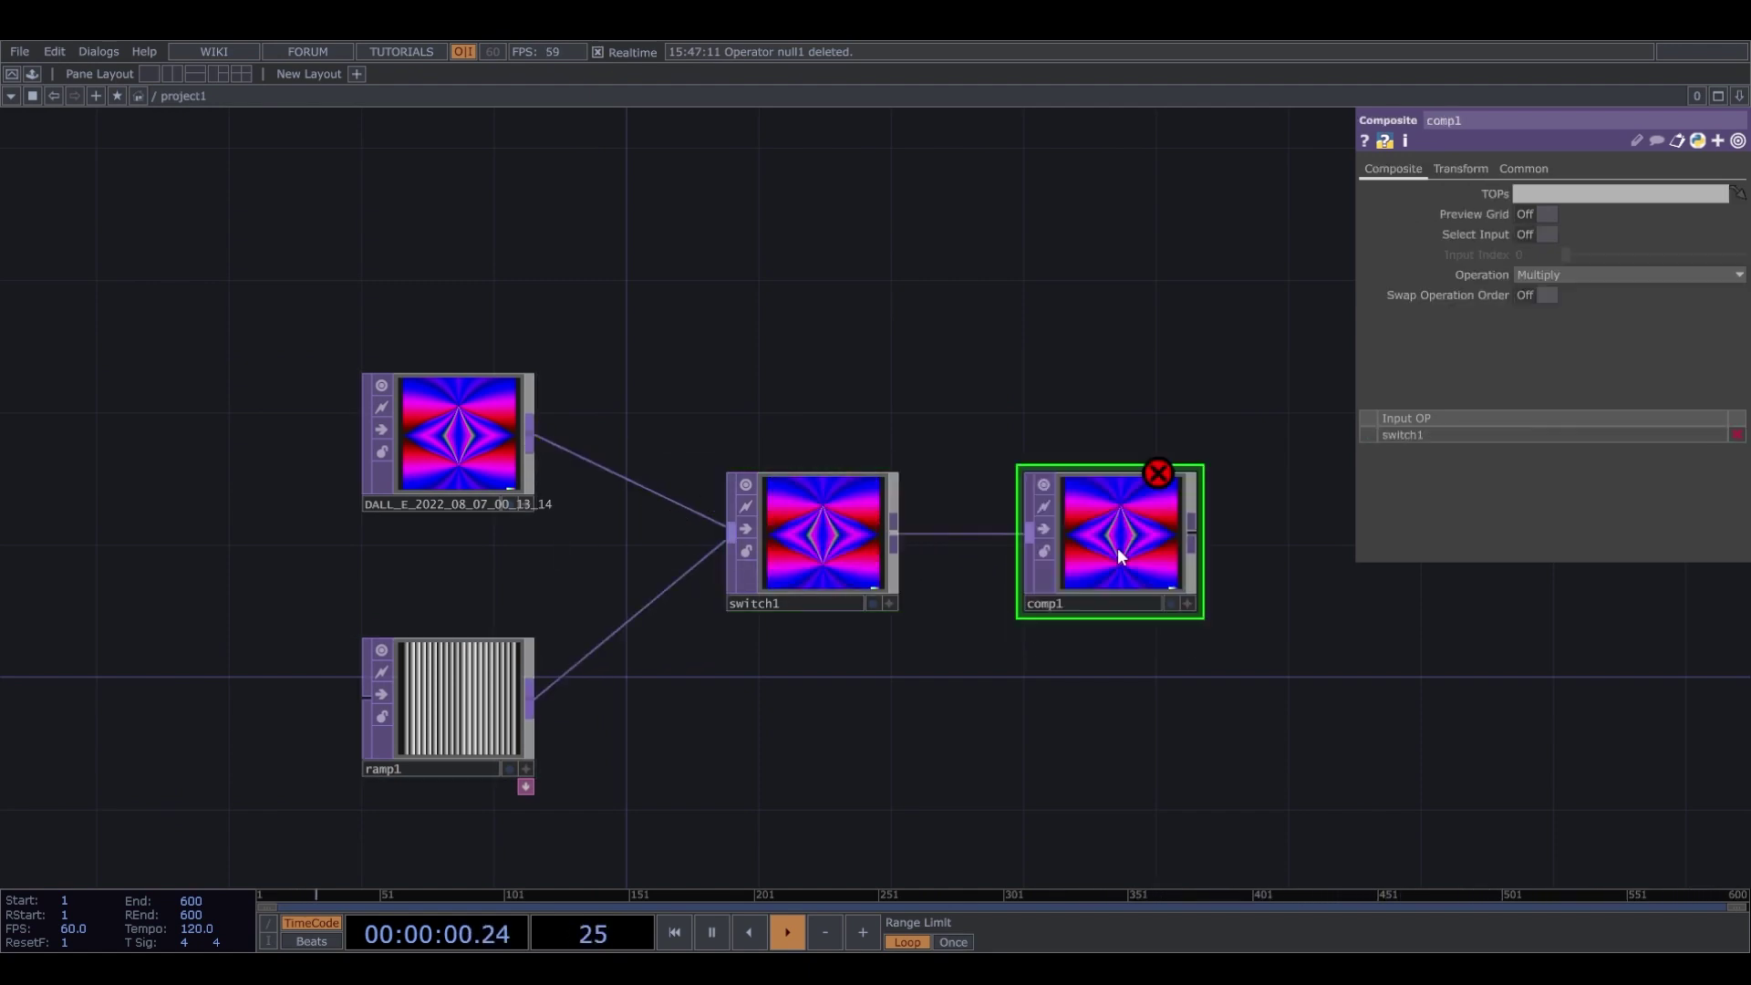
{"action": "scroll", "coordinate": [885, 584], "scroll_direction": "up", "scroll_amount": 2}
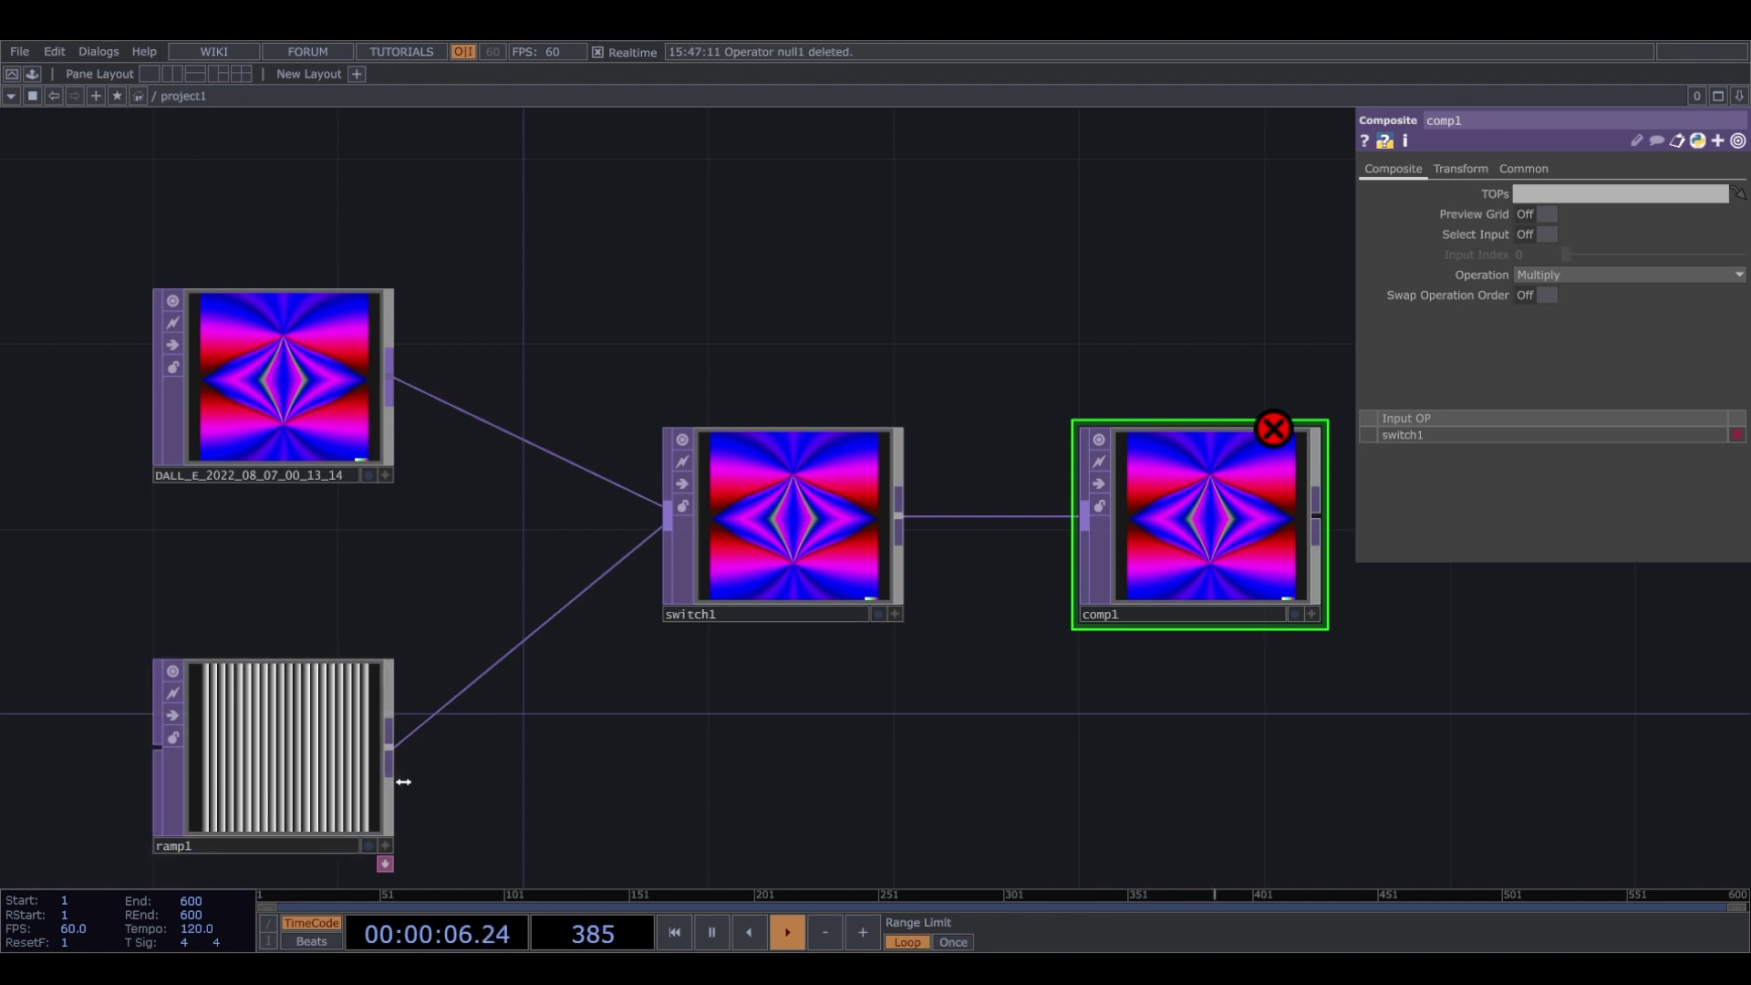
{"action": "scroll", "coordinate": [190, 835], "scroll_direction": "up", "scroll_amount": 2}
{"action": "scroll", "coordinate": [301, 811], "scroll_direction": "down", "scroll_amount": 5}
{"action": "left_click_drag", "start_coordinate": [351, 773], "coordinate": [829, 632]}
{"action": "scroll", "coordinate": [830, 632], "scroll_direction": "up", "scroll_amount": 6}
{"action": "scroll", "coordinate": [742, 636], "scroll_direction": "down", "scroll_amount": 4}
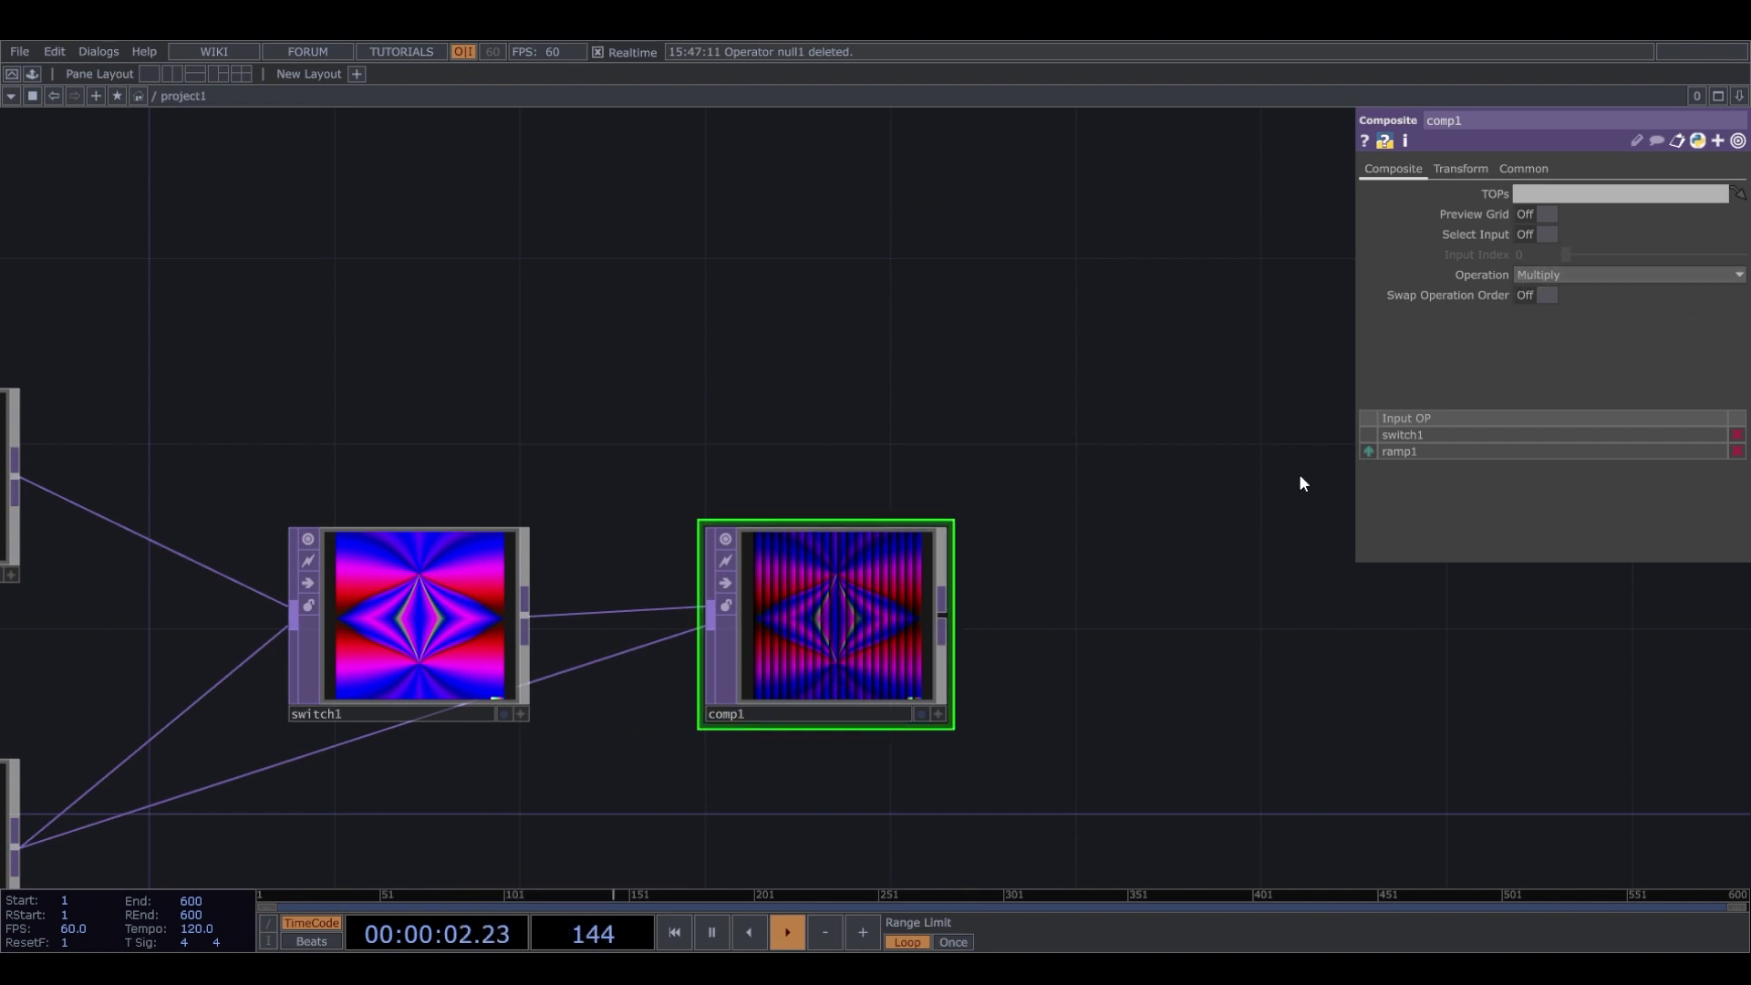
{"action": "left_click", "coordinate": [401, 665]}
{"action": "left_click_drag", "start_coordinate": [584, 780], "coordinate": [711, 624]}
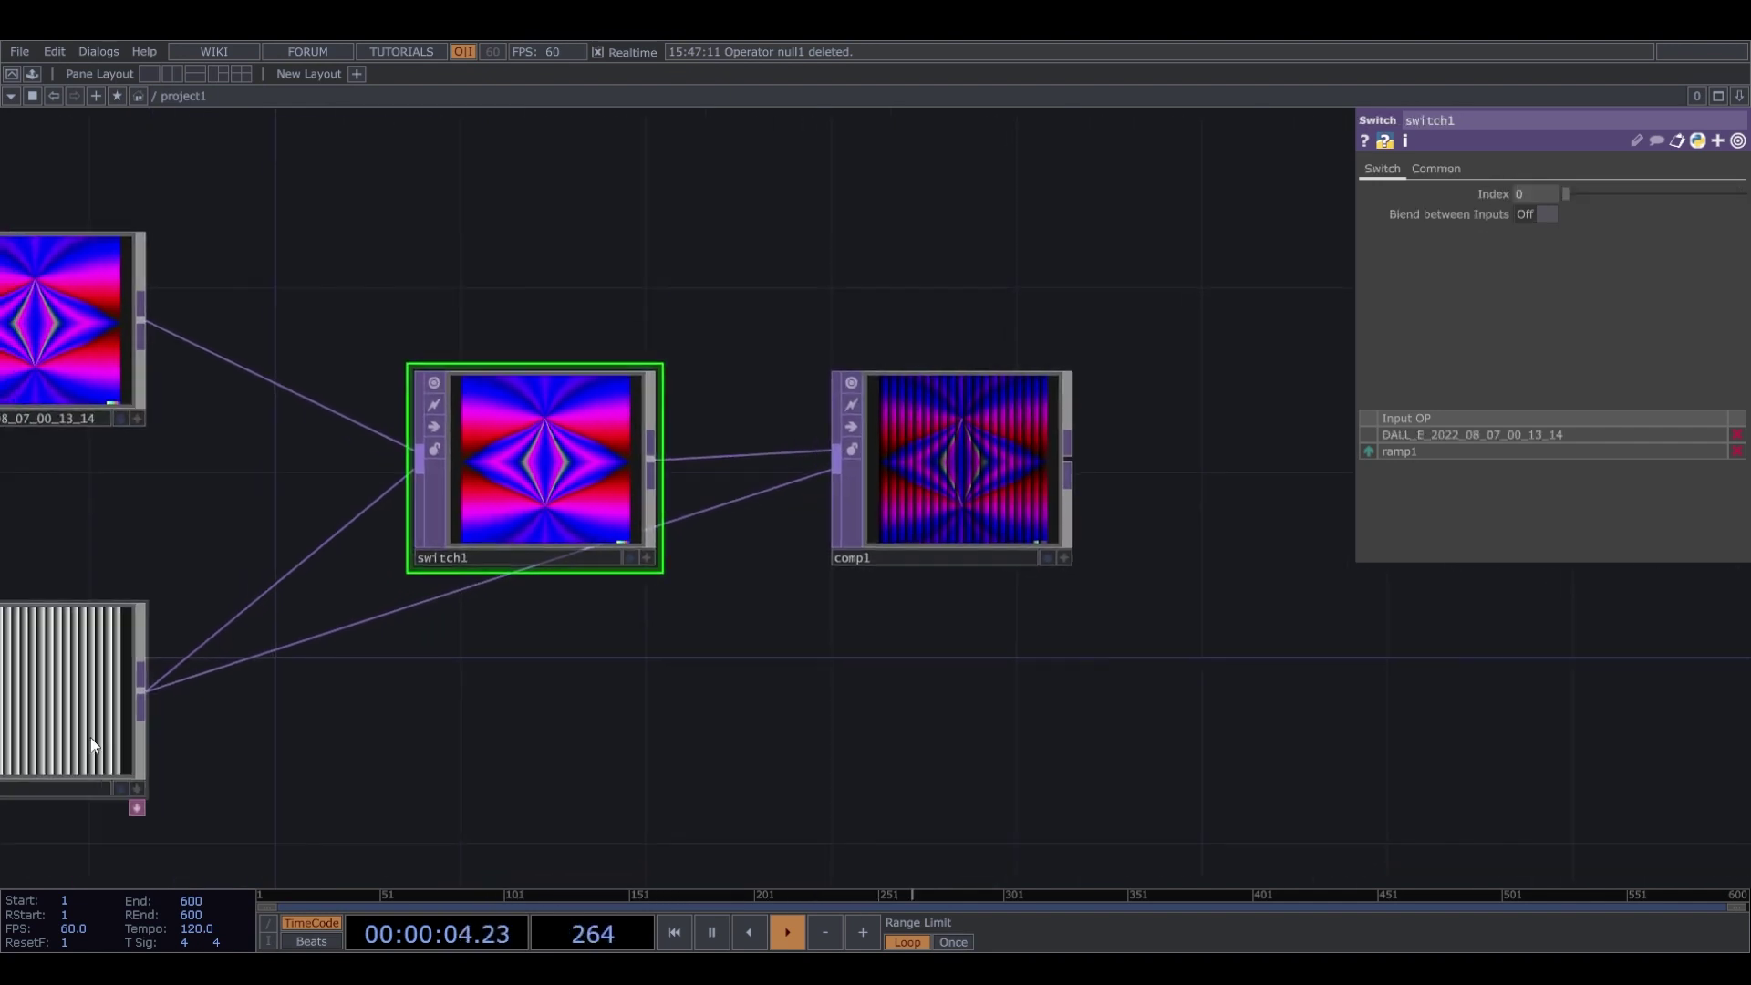
{"action": "left_click", "coordinate": [97, 730]}
{"action": "scroll", "coordinate": [994, 463], "scroll_direction": "up", "scroll_amount": 5}
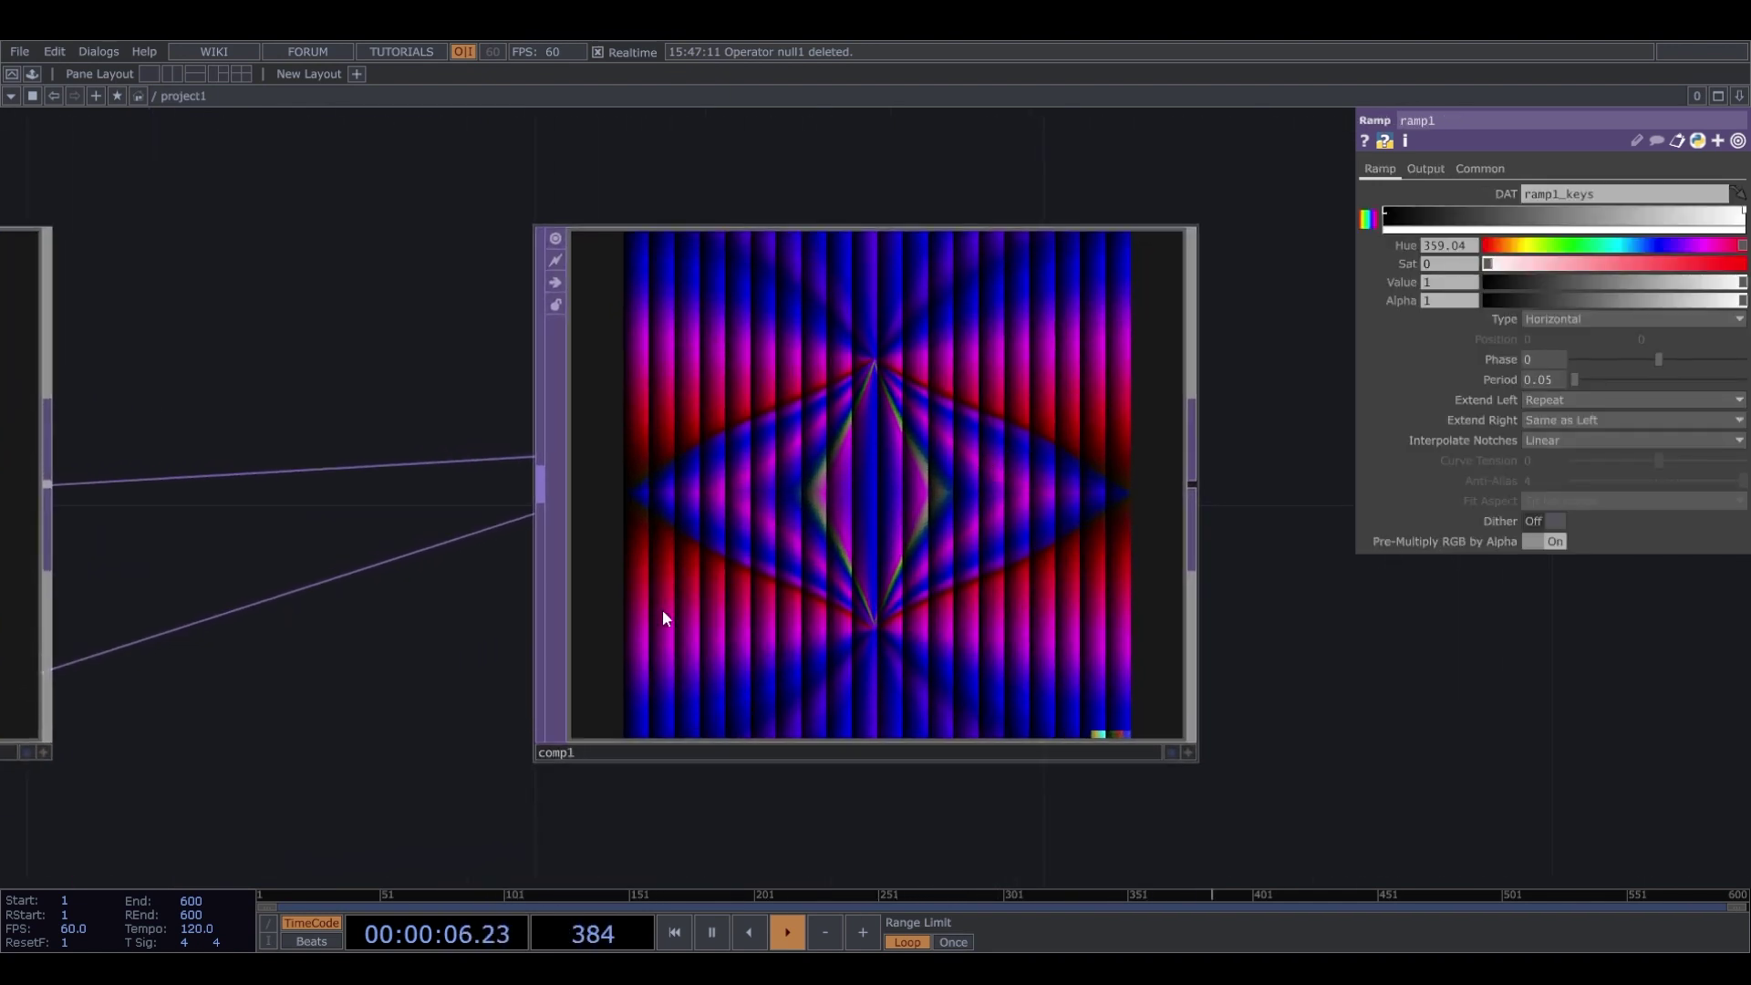
{"action": "scroll", "coordinate": [1021, 480], "scroll_direction": "down", "scroll_amount": 1}
{"action": "scroll", "coordinate": [1021, 480], "scroll_direction": "down", "scroll_amount": 3}
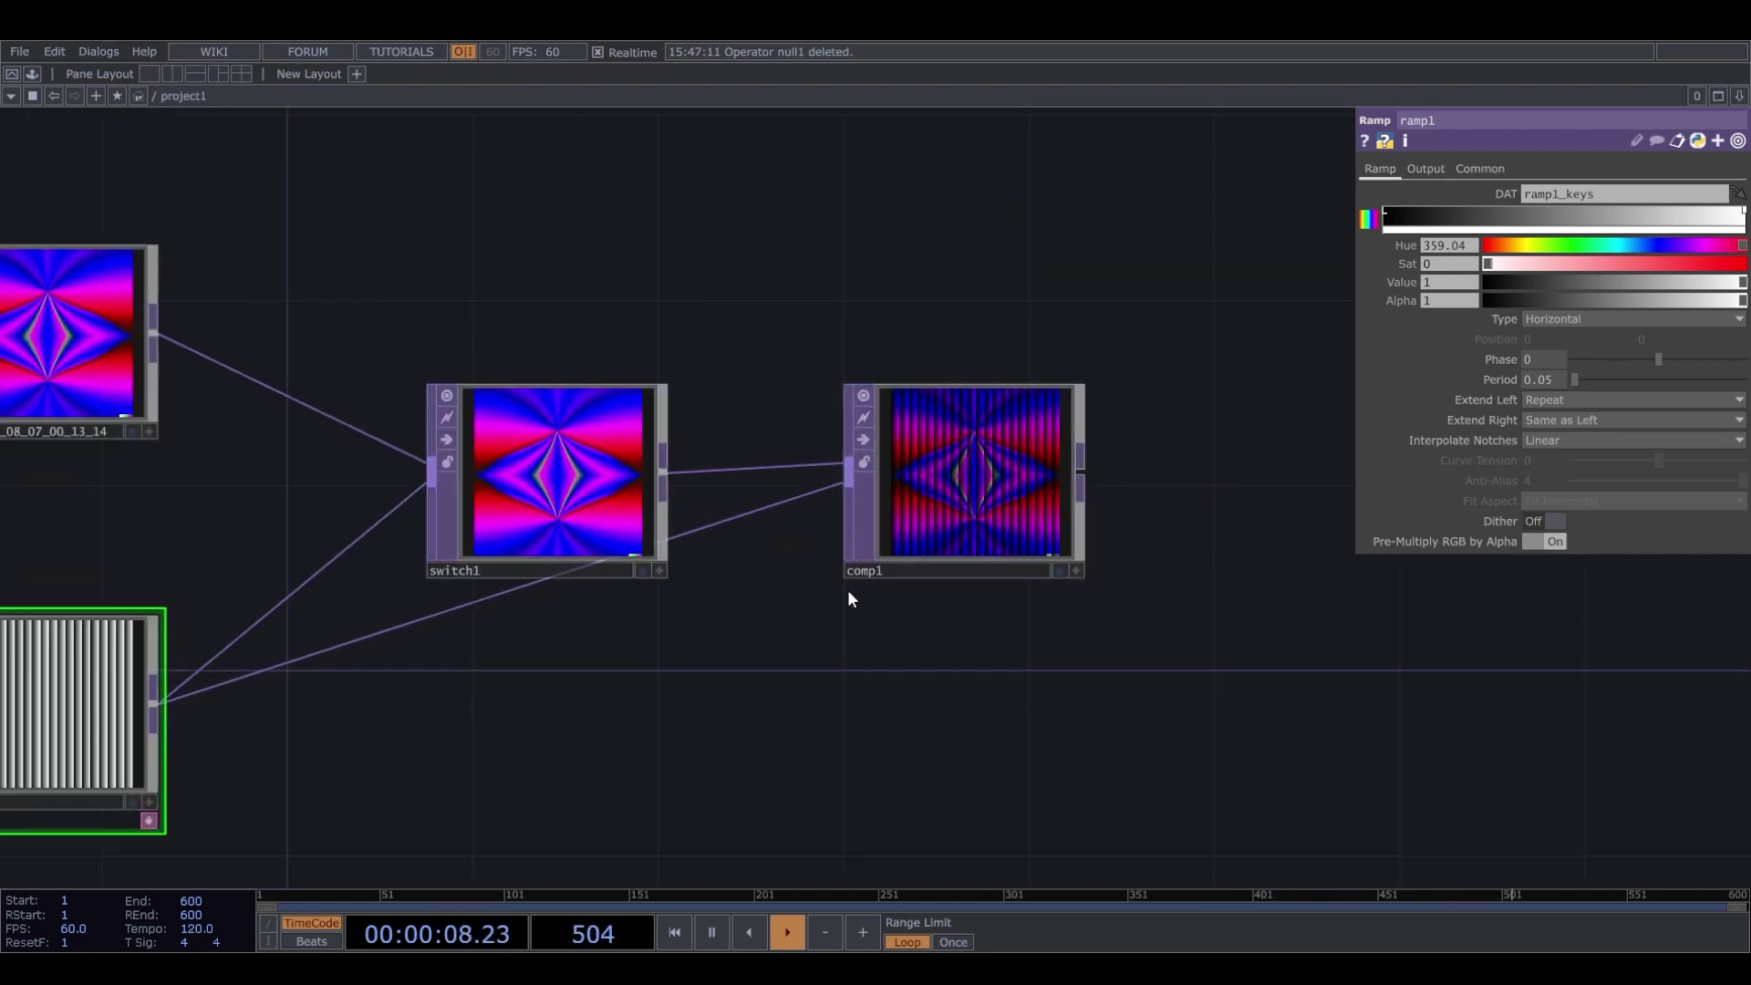
Try different Index values on the switch, up to about 1.66, to compare the composite's output, and undo the changes.
{"action": "left_click", "coordinate": [547, 474]}
{"action": "scroll", "coordinate": [548, 474], "scroll_direction": "up", "scroll_amount": 3}
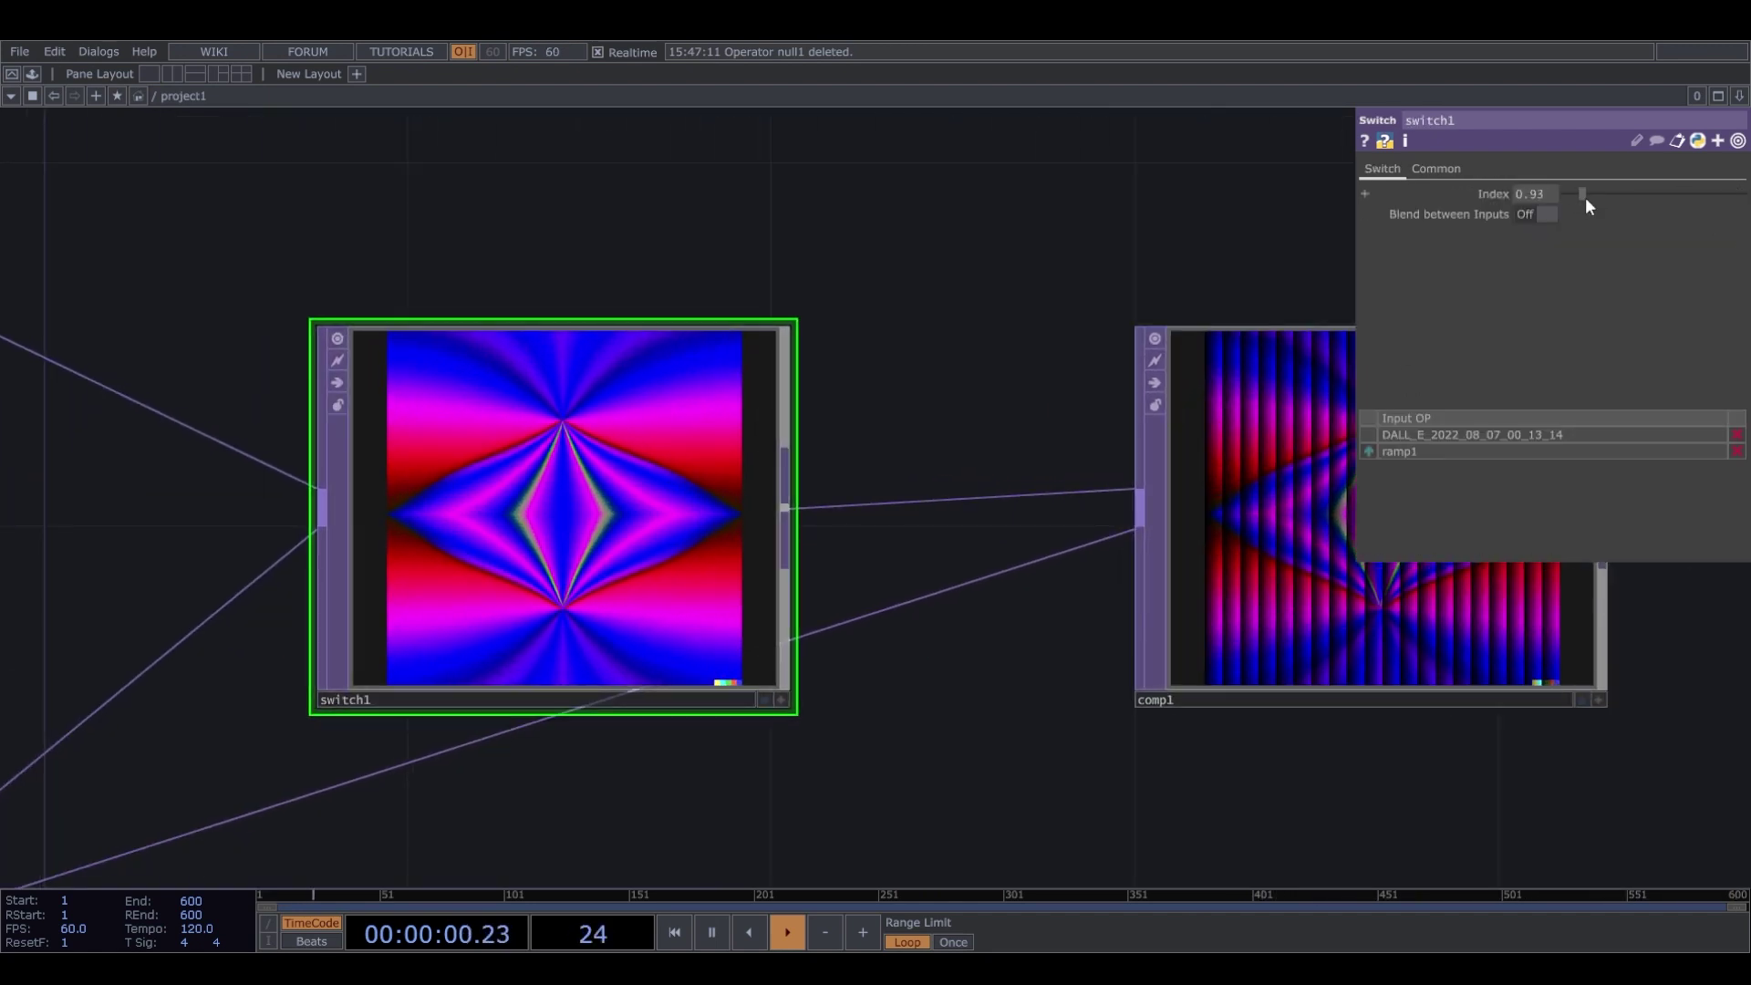
{"action": "mouse_move", "coordinate": [1567, 194]}
{"action": "left_mouse_down"}
{"action": "mouse_move", "coordinate": [1601, 208]}
{"action": "mouse_move", "coordinate": [1550, 202]}
{"action": "left_mouse_up"}
{"action": "left_click_drag", "start_coordinate": [989, 219], "coordinate": [568, 241]}
{"action": "scroll", "coordinate": [1007, 511], "scroll_direction": "up", "scroll_amount": 4}
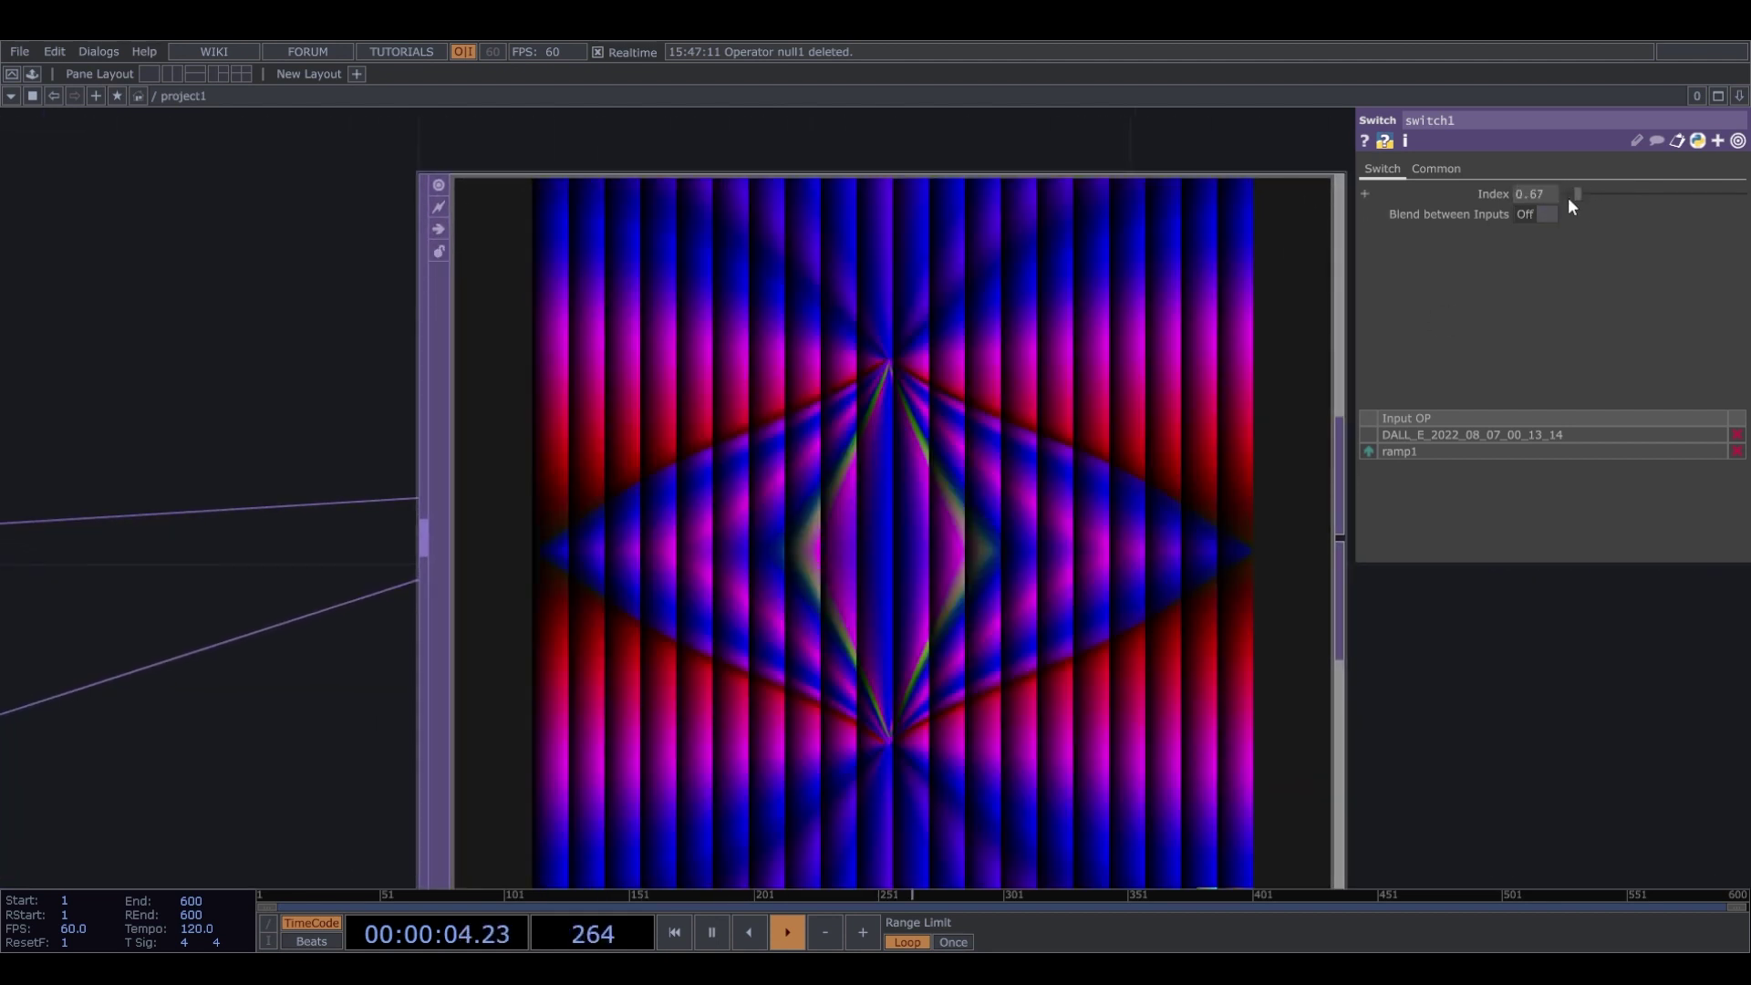
{"action": "key", "text": "ctrl+z"}
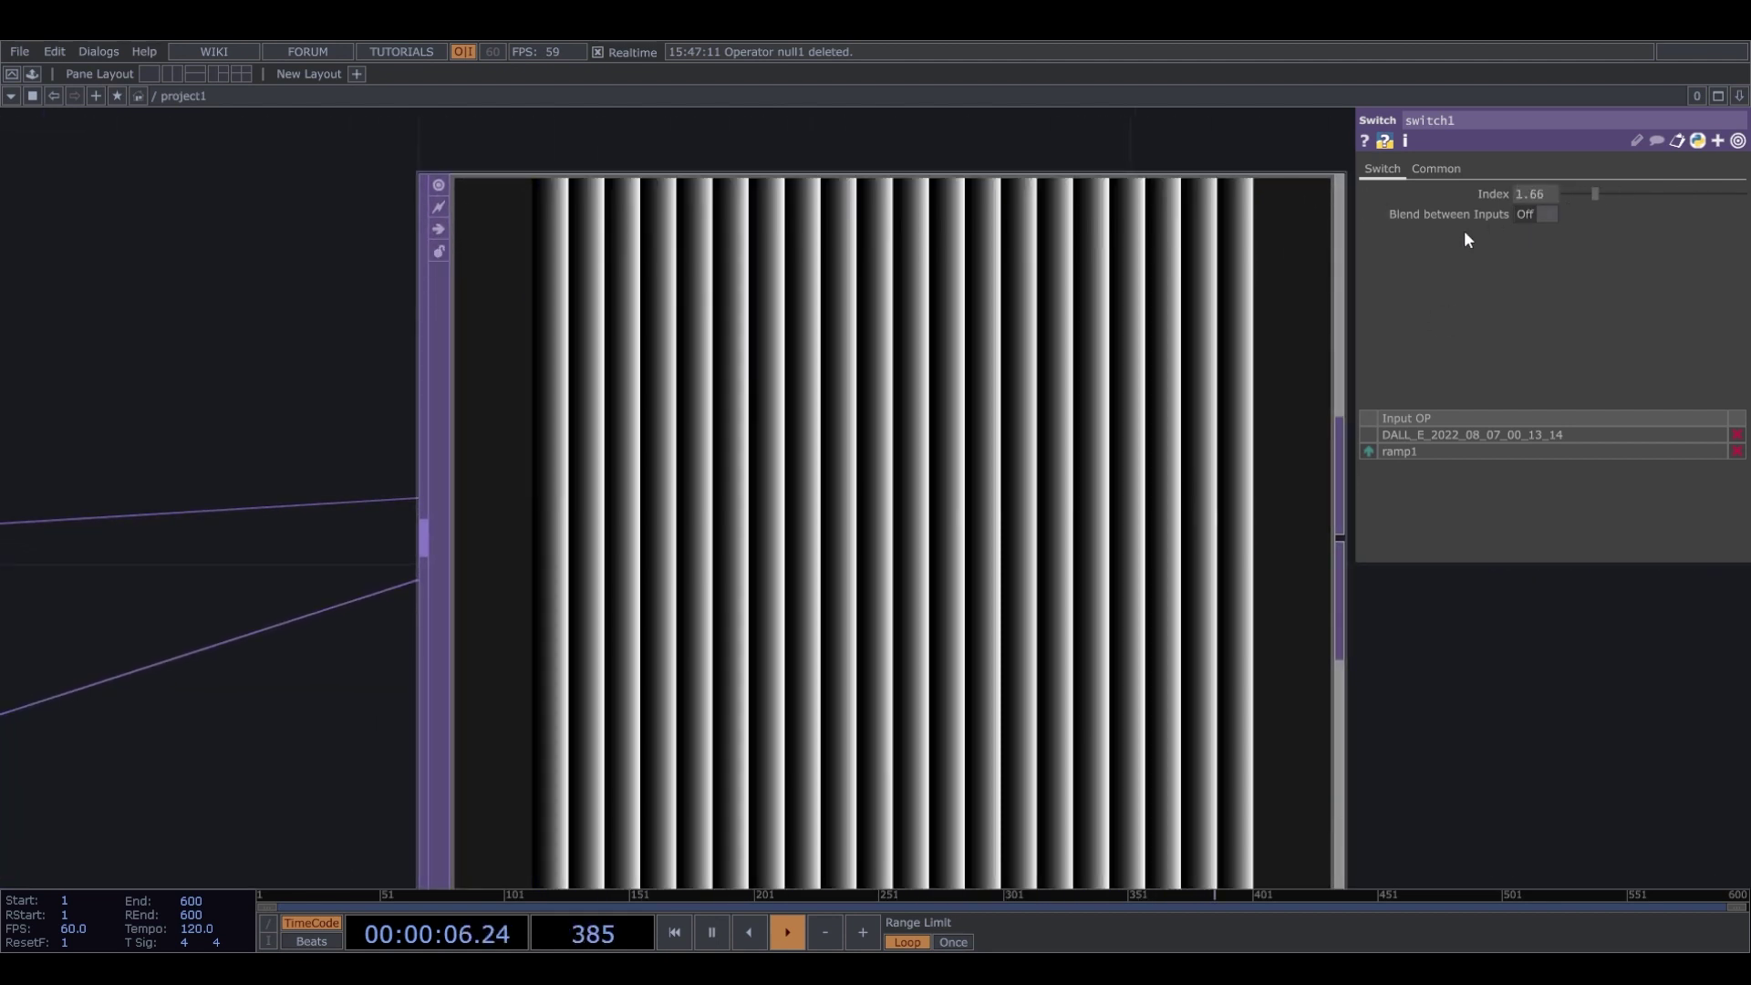
{"action": "key", "text": "ctrl+z"}
Move the switch node slightly upward between the image and ramp nodes.
{"action": "scroll", "coordinate": [706, 458], "scroll_direction": "down", "scroll_amount": 8}
{"action": "scroll", "coordinate": [399, 422], "scroll_direction": "up", "scroll_amount": 3}
{"action": "mouse_move", "coordinate": [672, 282]}
{"action": "left_mouse_down"}
{"action": "mouse_move", "coordinate": [672, 339]}
{"action": "mouse_move", "coordinate": [677, 303]}
{"action": "left_mouse_up"}
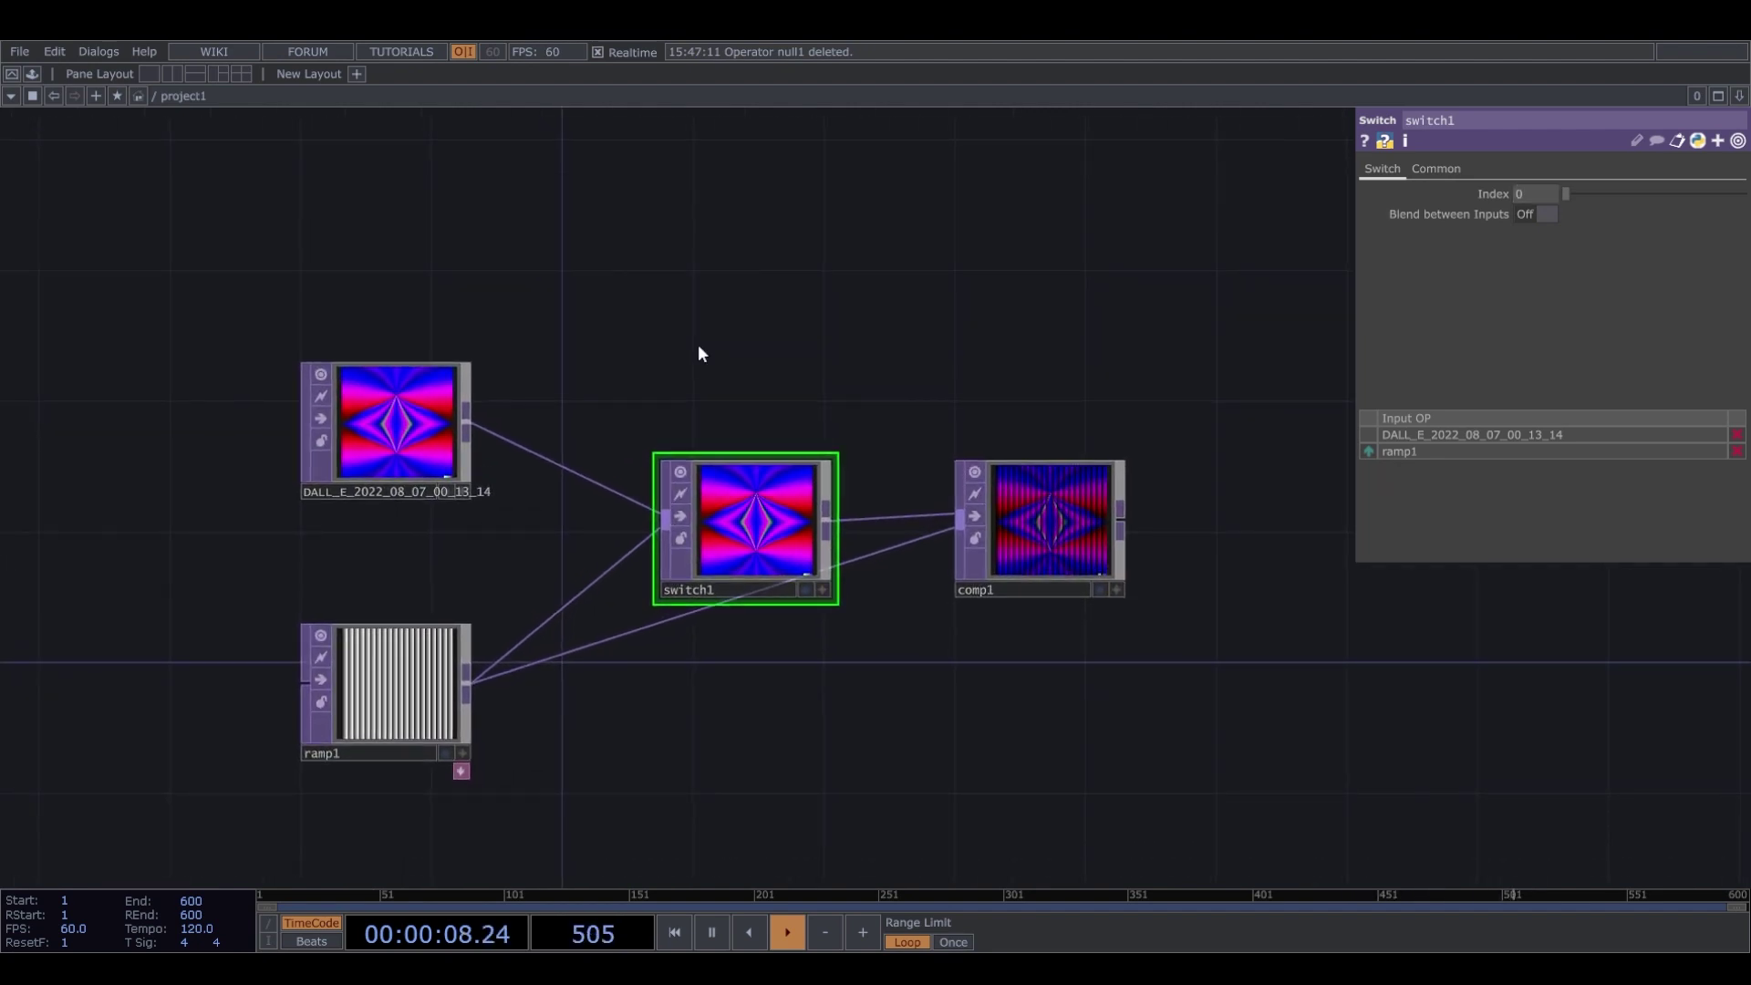
{"action": "left_click_drag", "start_coordinate": [598, 352], "coordinate": [514, 404]}
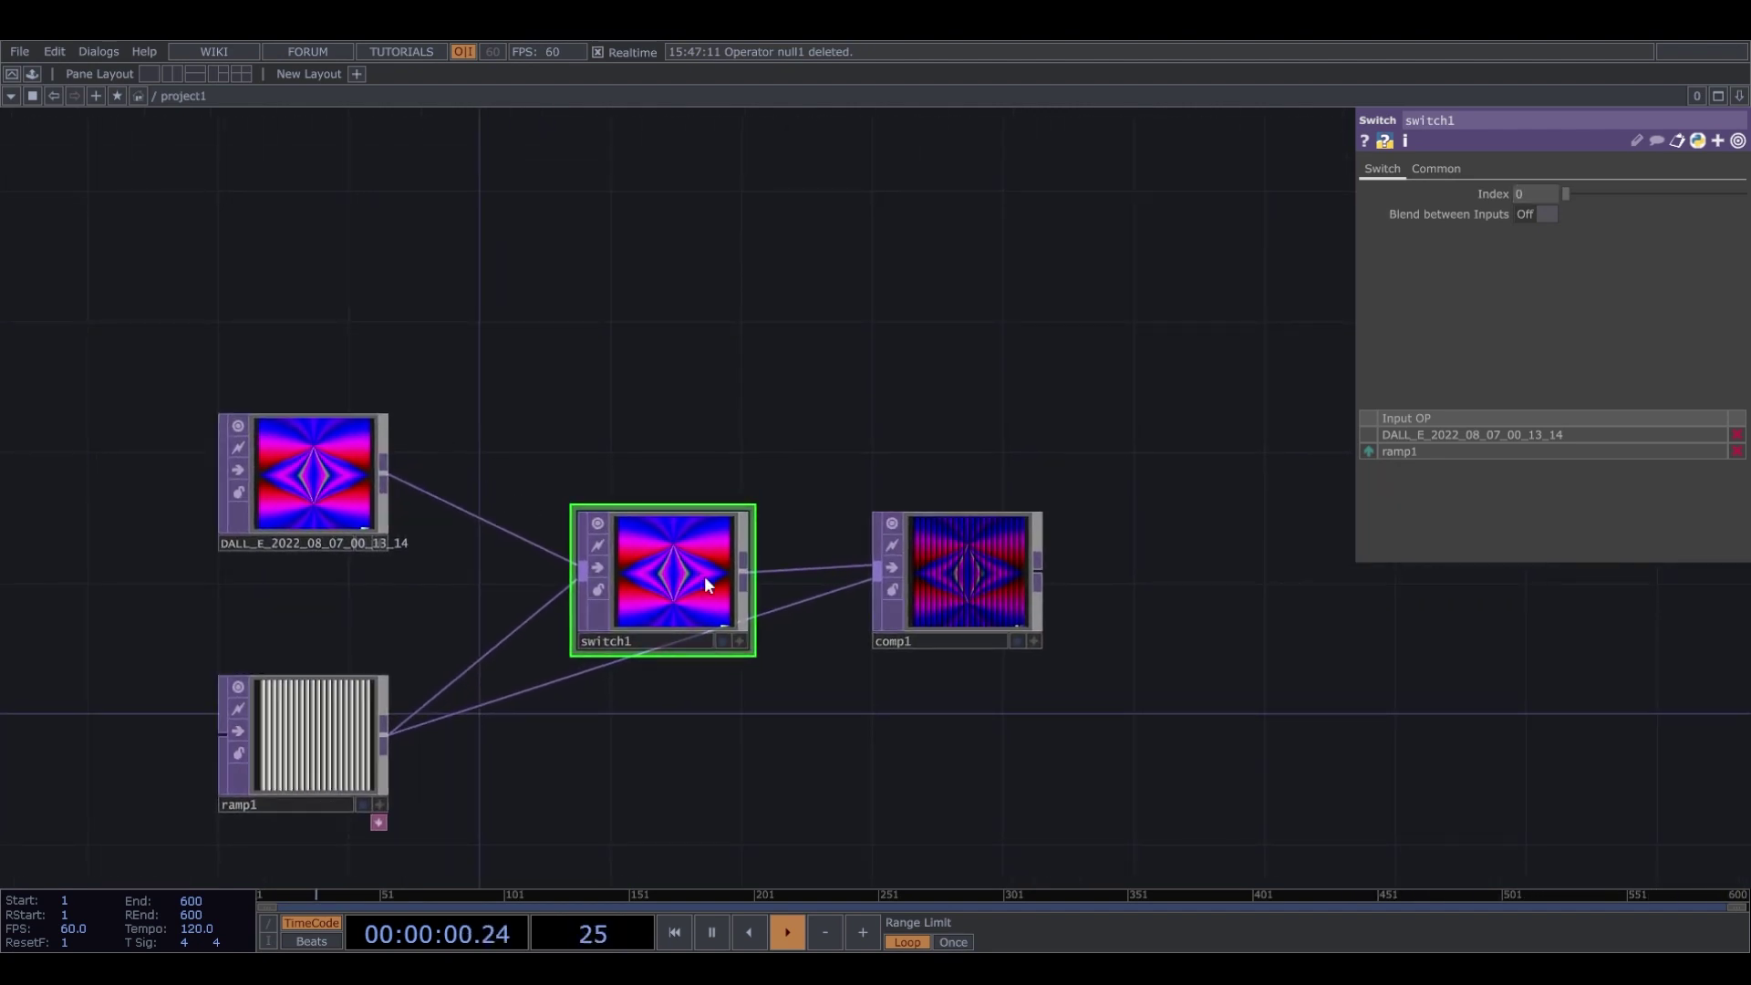
{"action": "left_click_drag", "start_coordinate": [676, 582], "coordinate": [696, 541]}
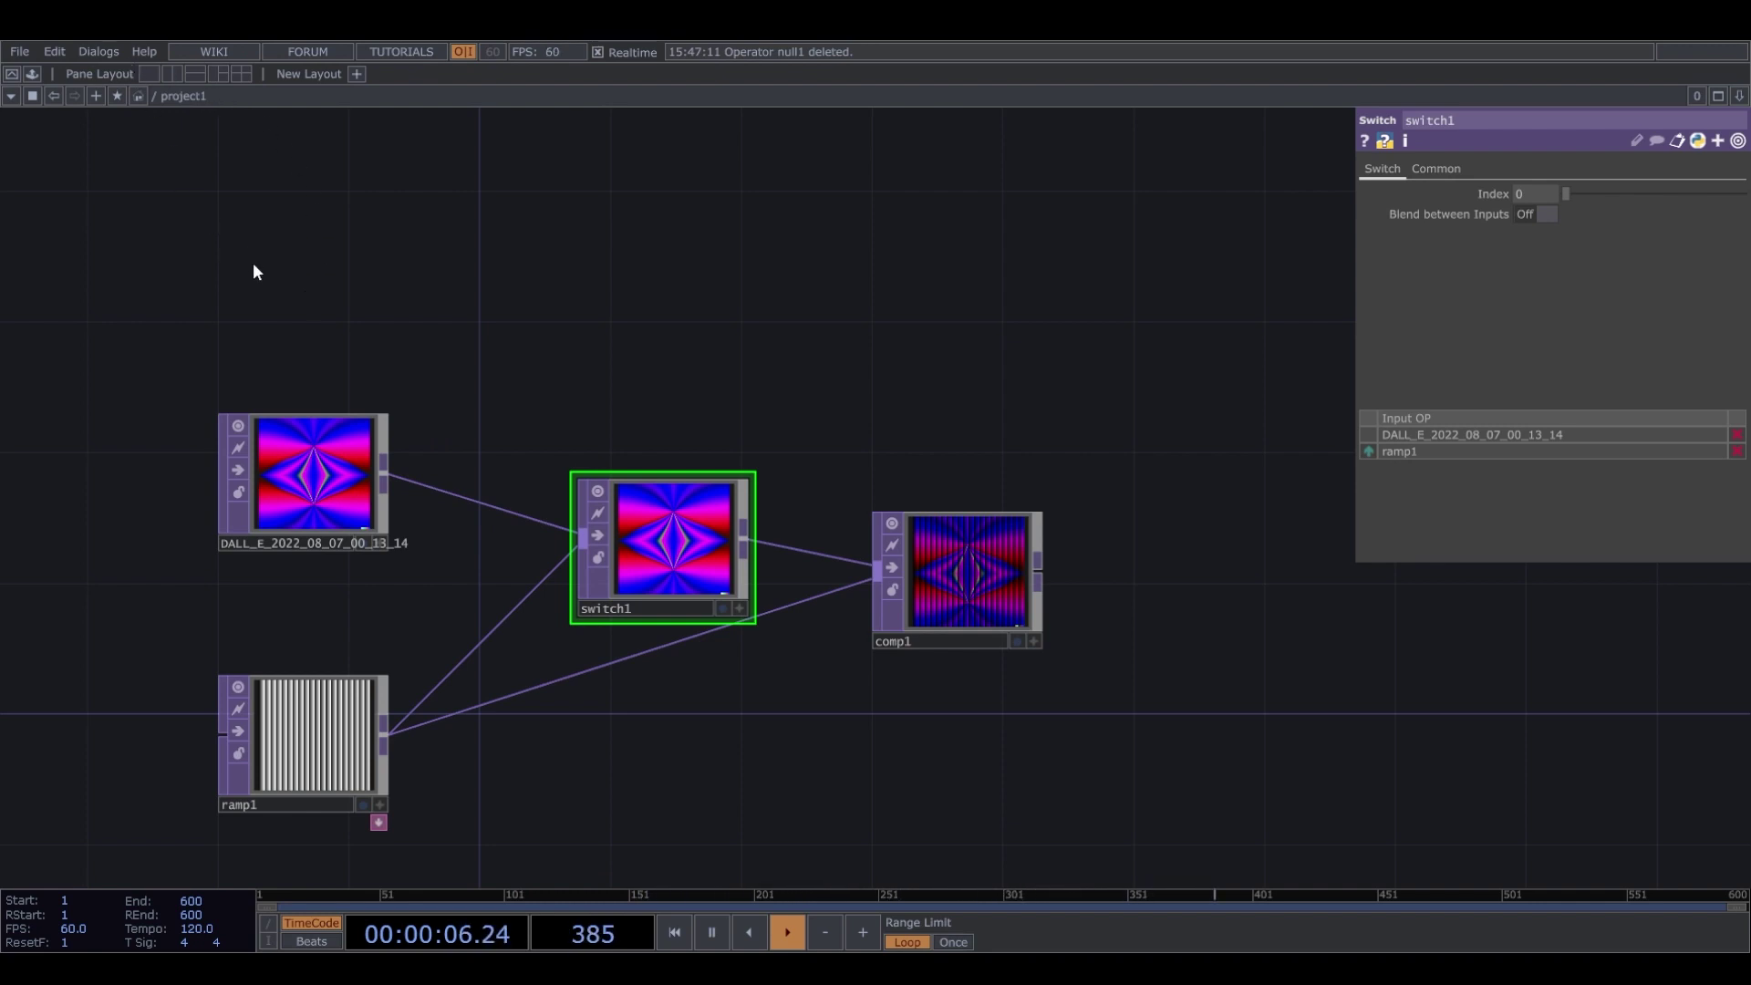
Add a Noise CHOP above the image node and turn on its Time Slice option.
{"action": "left_click", "coordinate": [349, 307]}
{"action": "right_click", "coordinate": [312, 234]}
{"action": "left_click", "coordinate": [627, 252]}
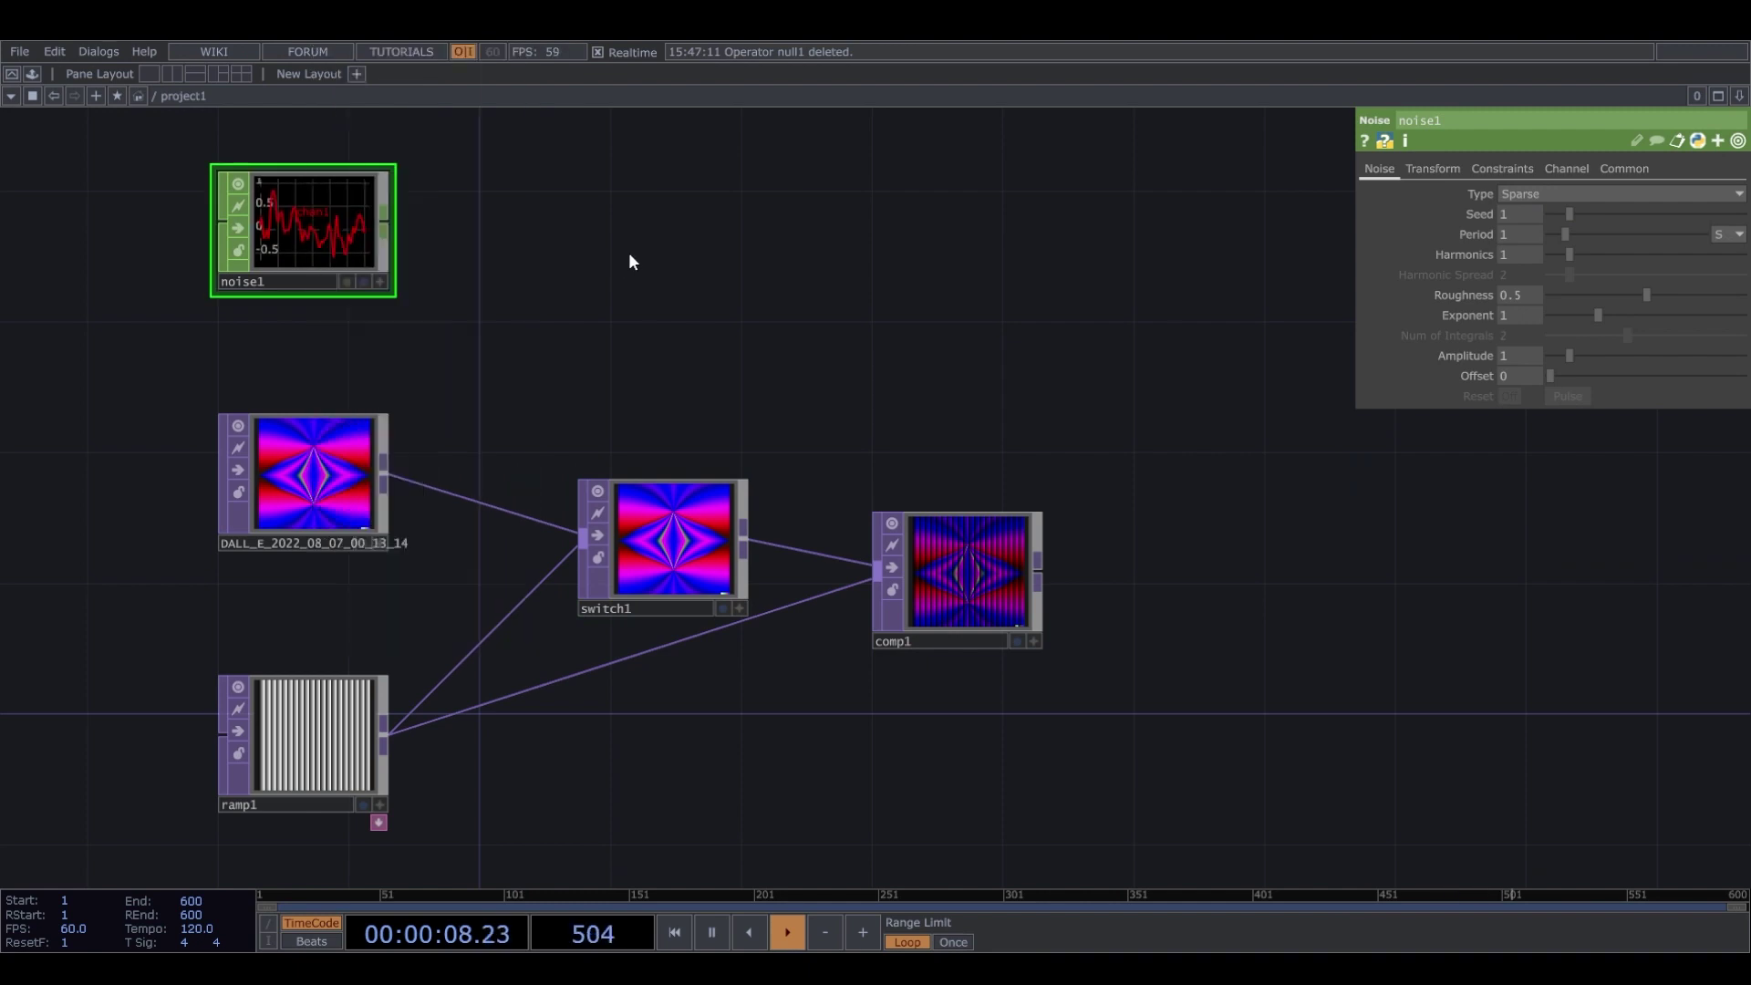
{"action": "left_click_drag", "start_coordinate": [397, 177], "coordinate": [458, 317]}
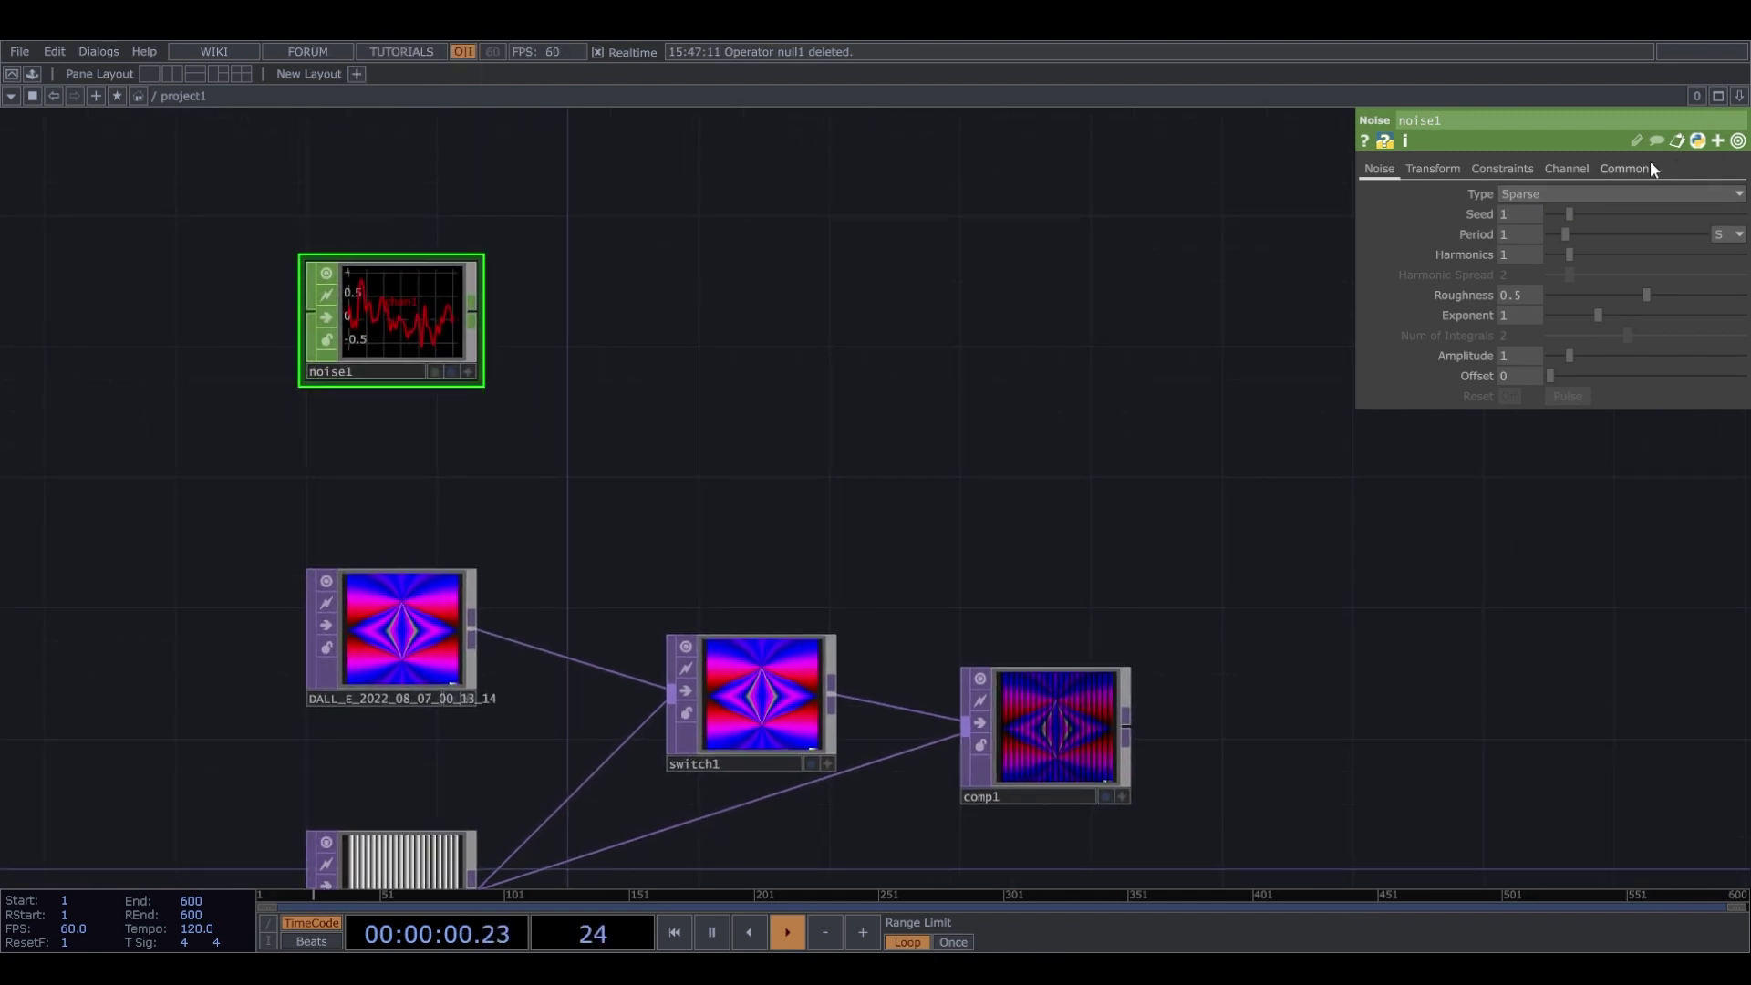
{"action": "left_click", "coordinate": [1625, 169]}
{"action": "left_click", "coordinate": [1520, 195]}
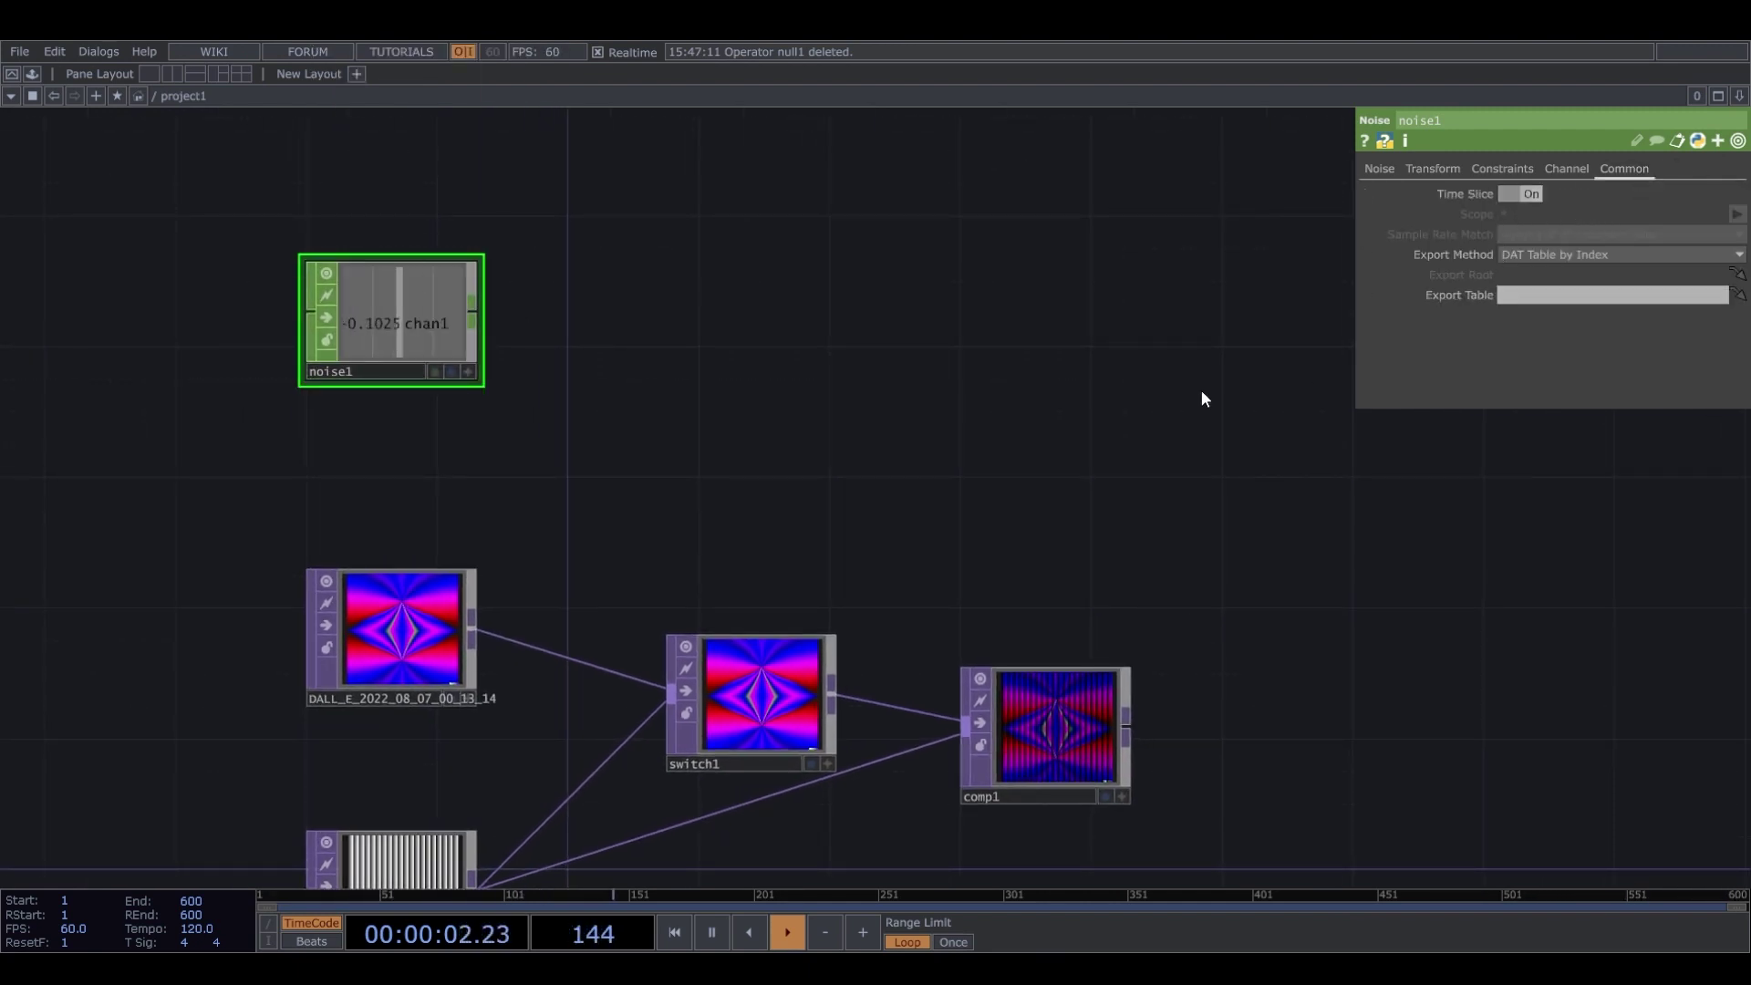
Turn on the Noise CHOP's Reset so its channel holds a constant value.
{"action": "scroll", "coordinate": [375, 270], "scroll_direction": "up", "scroll_amount": 4}
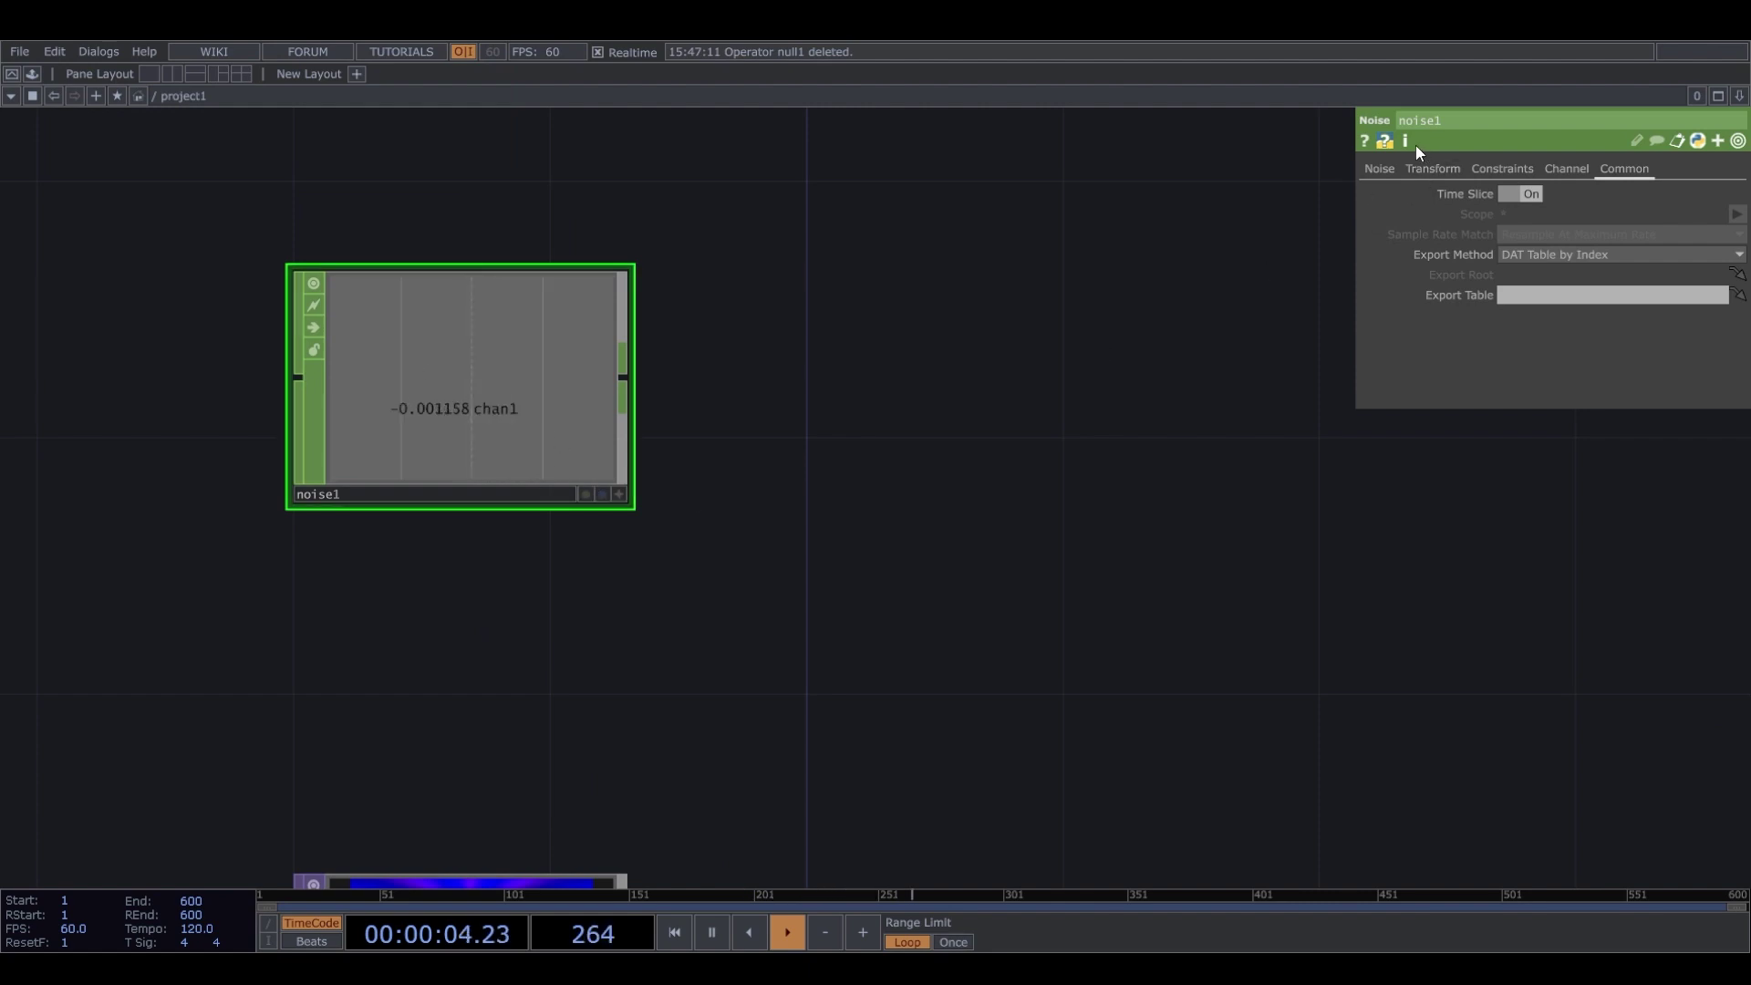
{"action": "left_click", "coordinate": [1381, 171]}
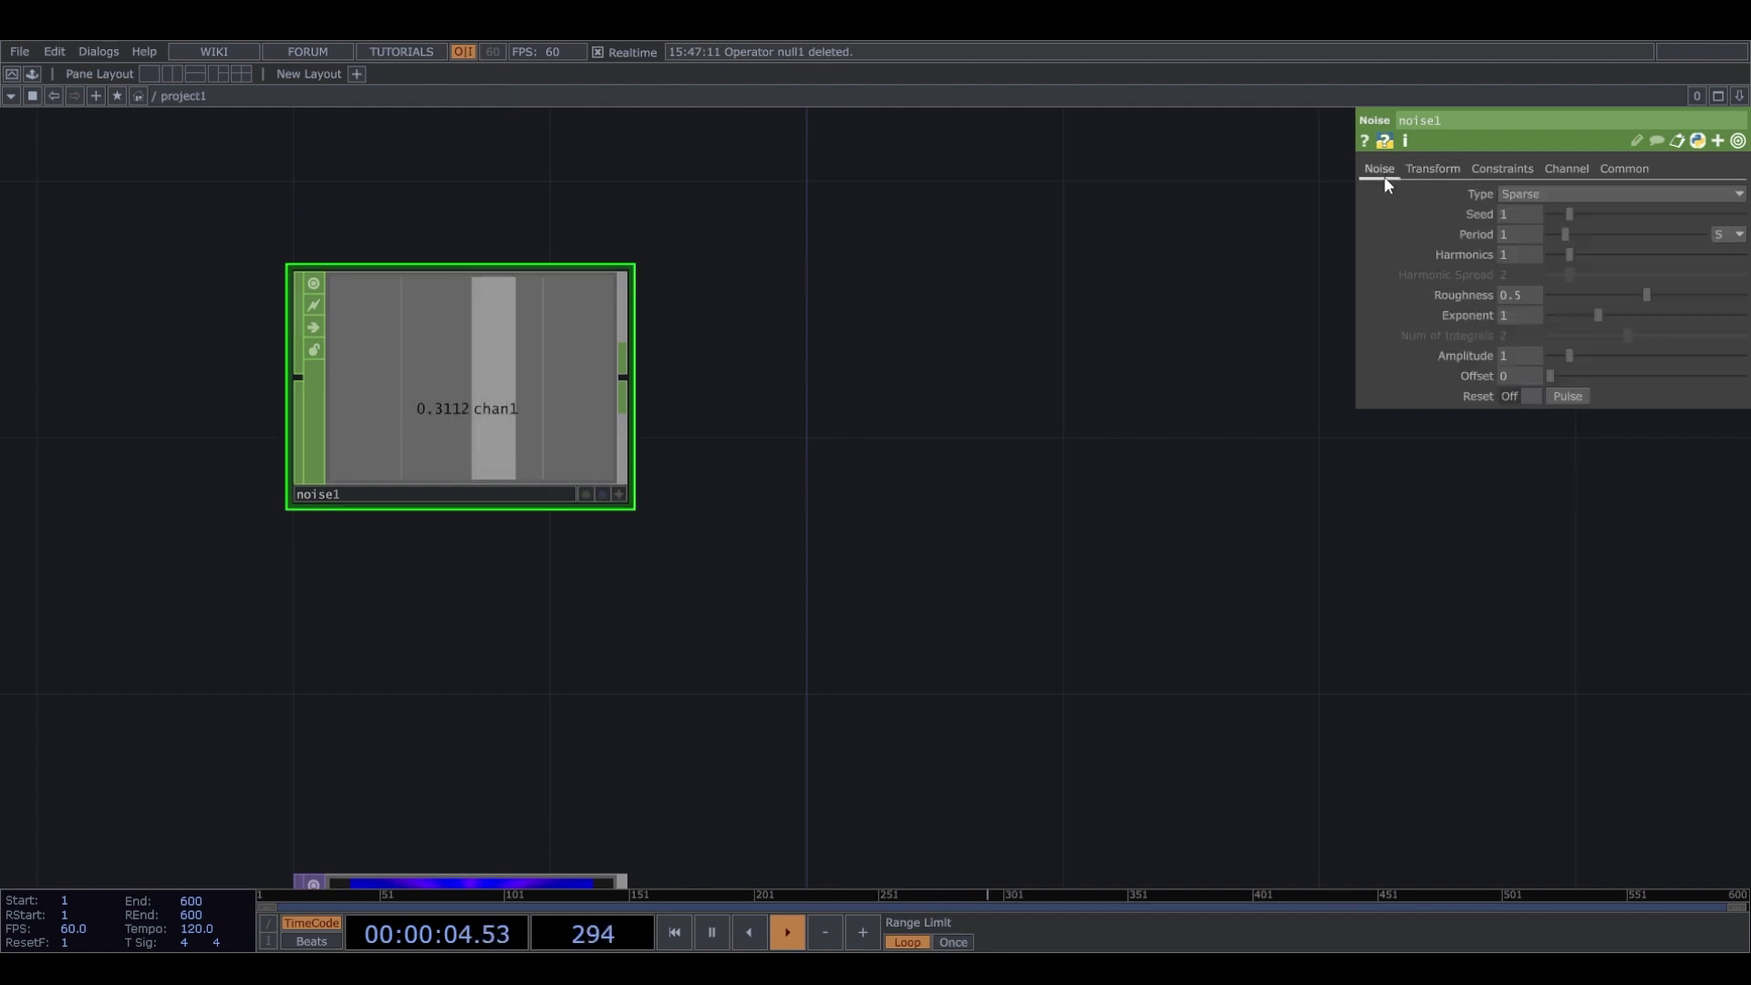
{"action": "left_click", "coordinate": [1515, 398]}
{"action": "scroll", "coordinate": [789, 766], "scroll_direction": "down", "scroll_amount": 4}
{"action": "scroll", "coordinate": [620, 587], "scroll_direction": "up", "scroll_amount": 4}
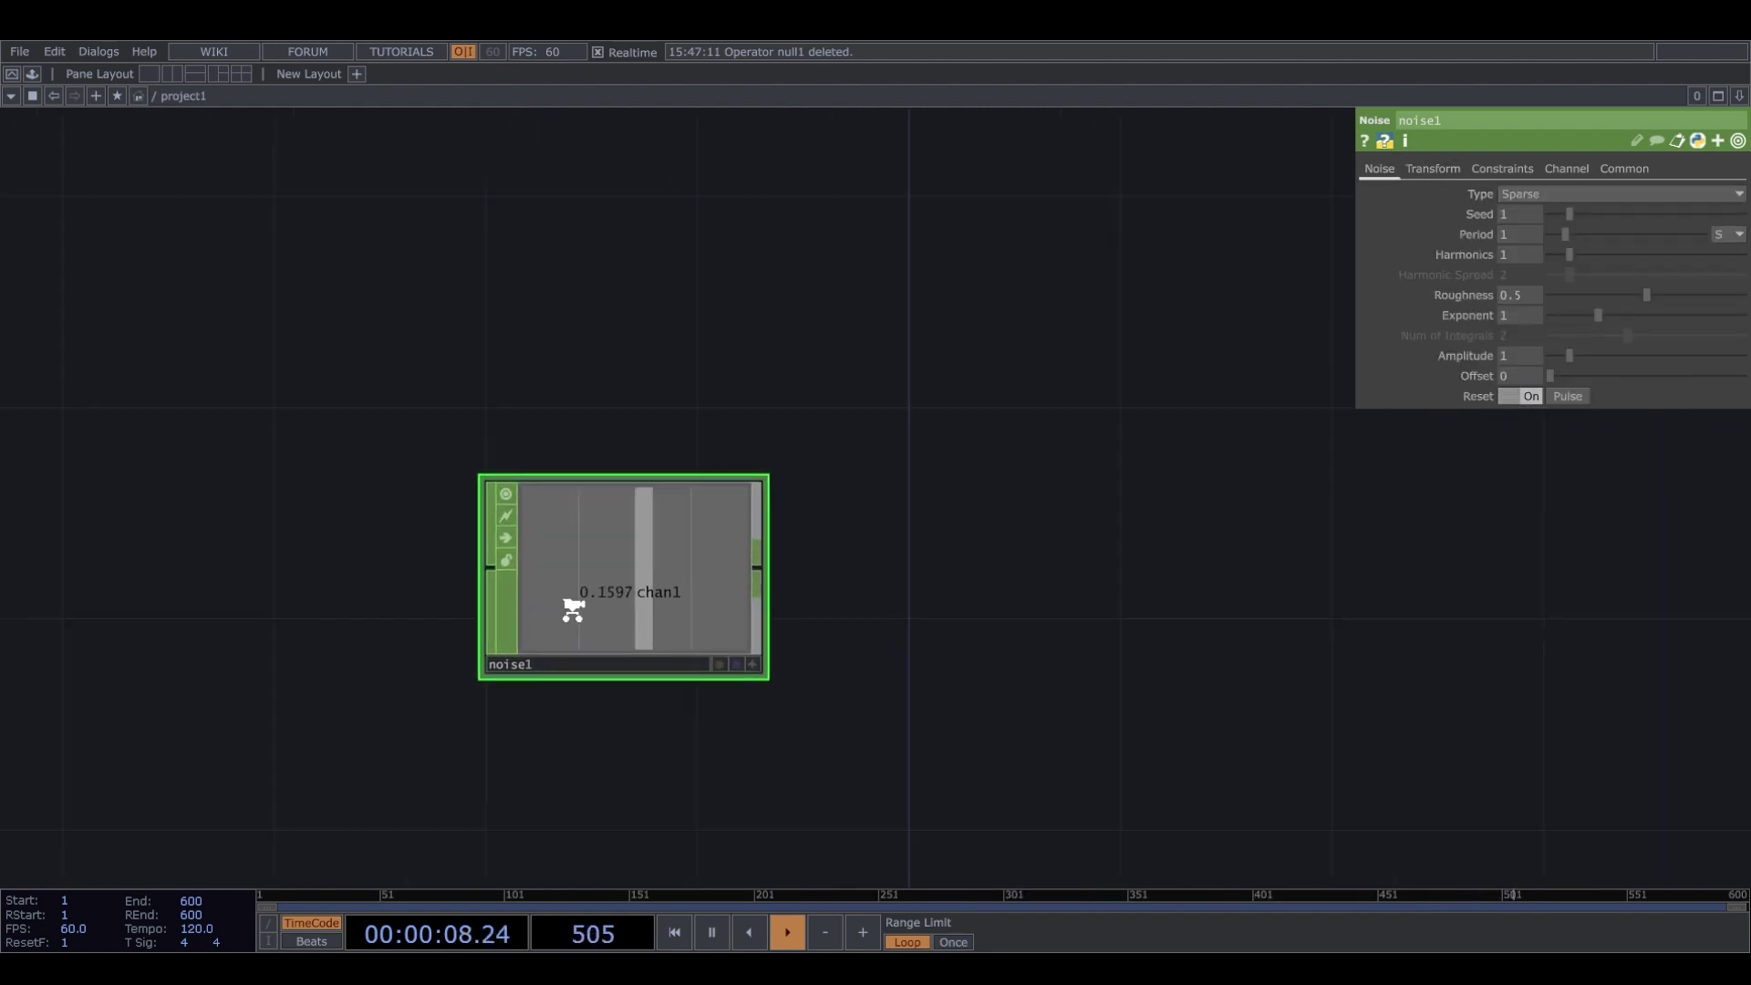
{"action": "scroll", "coordinate": [724, 713], "scroll_direction": "down", "scroll_amount": 4}
Move the noise node farther above the image node.
{"action": "left_click_drag", "start_coordinate": [904, 693], "coordinate": [714, 400]}
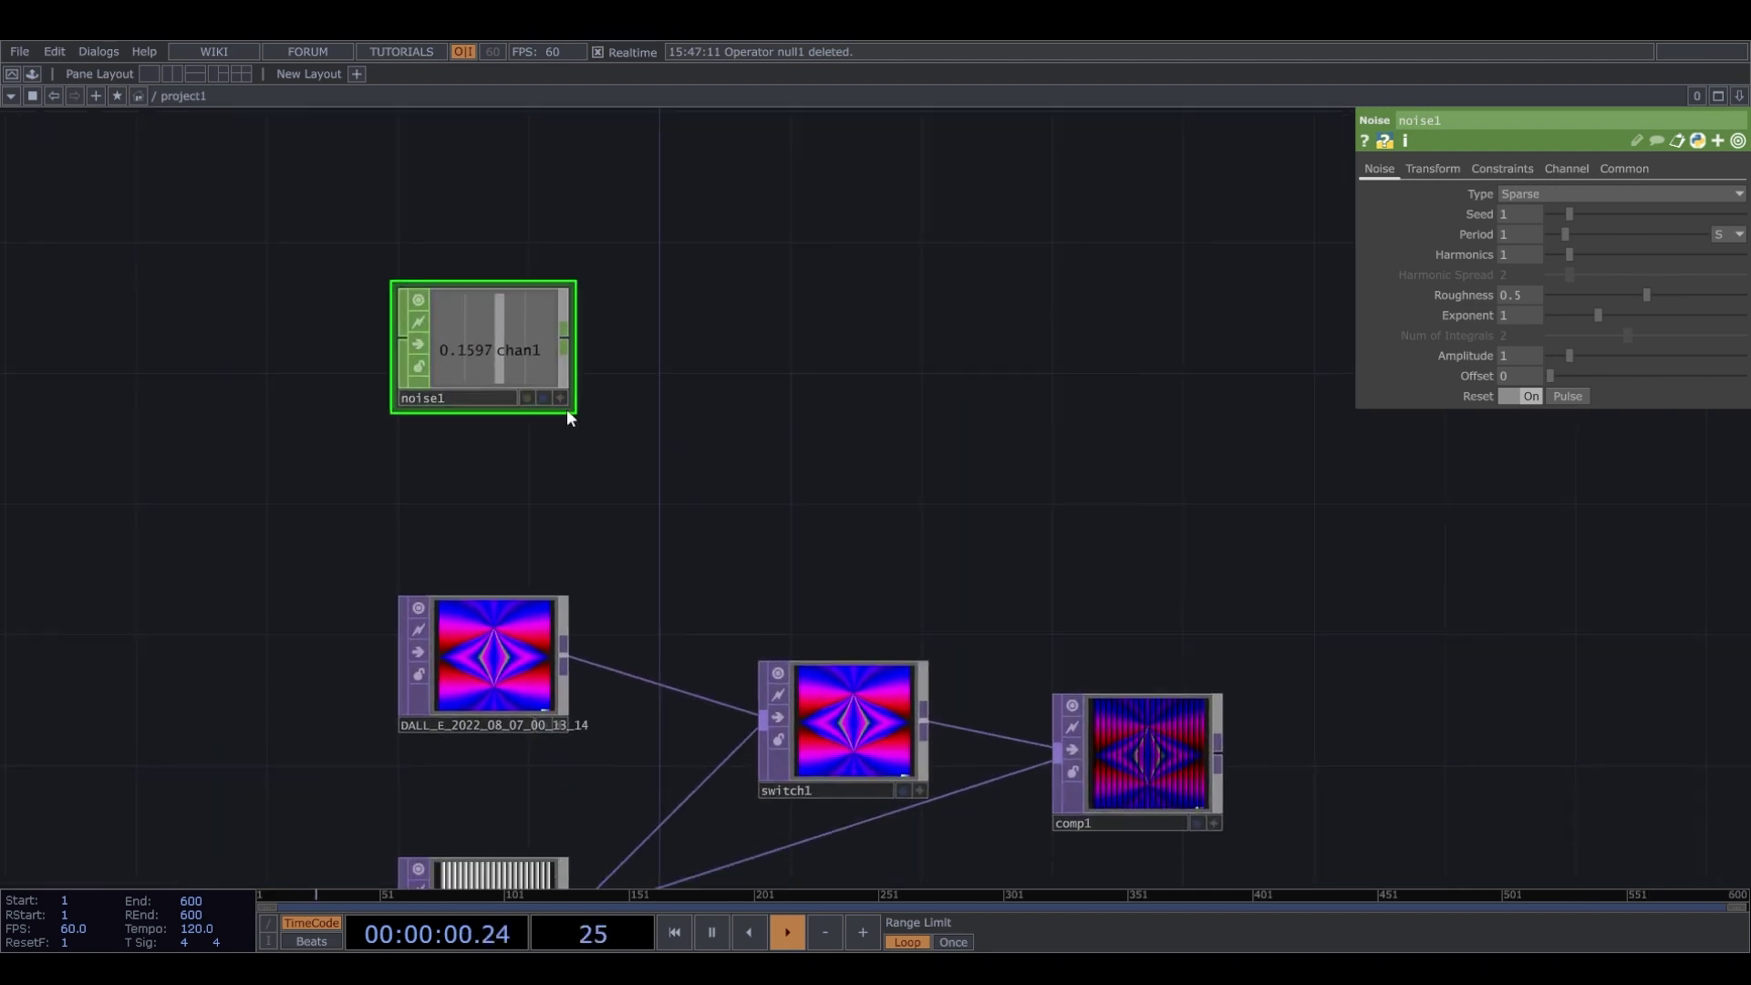
{"action": "mouse_move", "coordinate": [474, 339]}
{"action": "left_mouse_down"}
{"action": "mouse_move", "coordinate": [469, 375]}
{"action": "mouse_move", "coordinate": [489, 338]}
{"action": "left_mouse_up"}
{"action": "left_click_drag", "start_coordinate": [753, 416], "coordinate": [749, 557]}
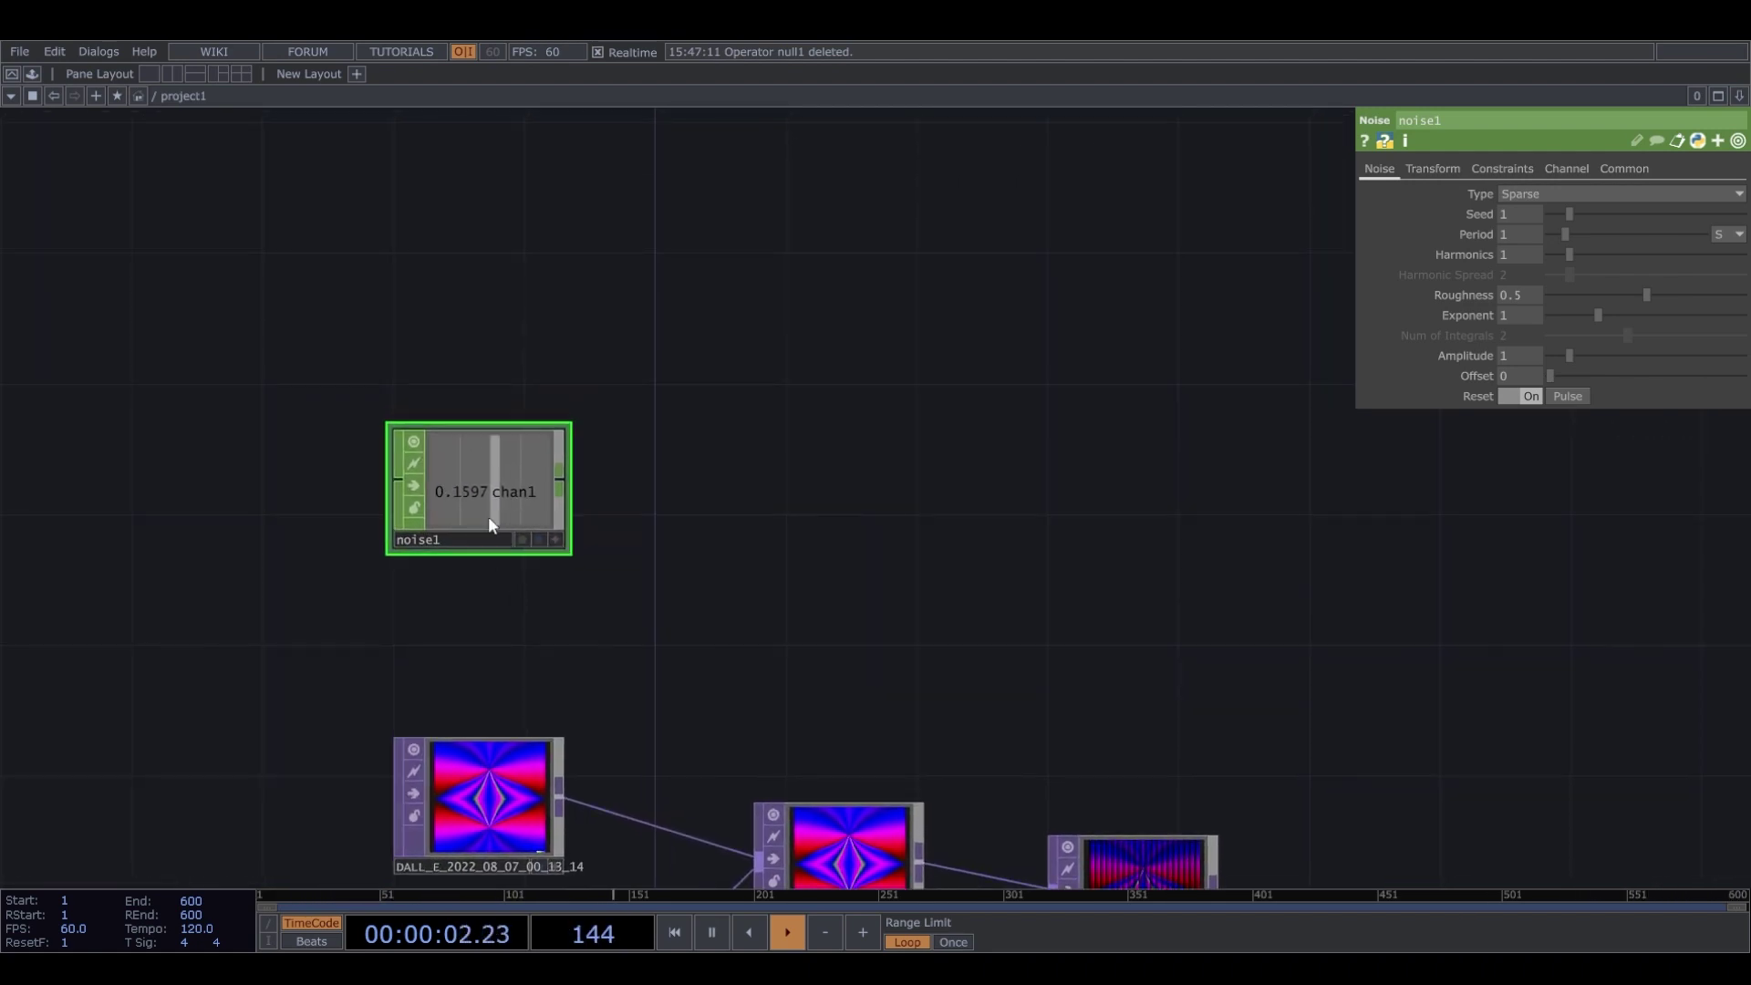
{"action": "left_click_drag", "start_coordinate": [475, 495], "coordinate": [472, 365]}
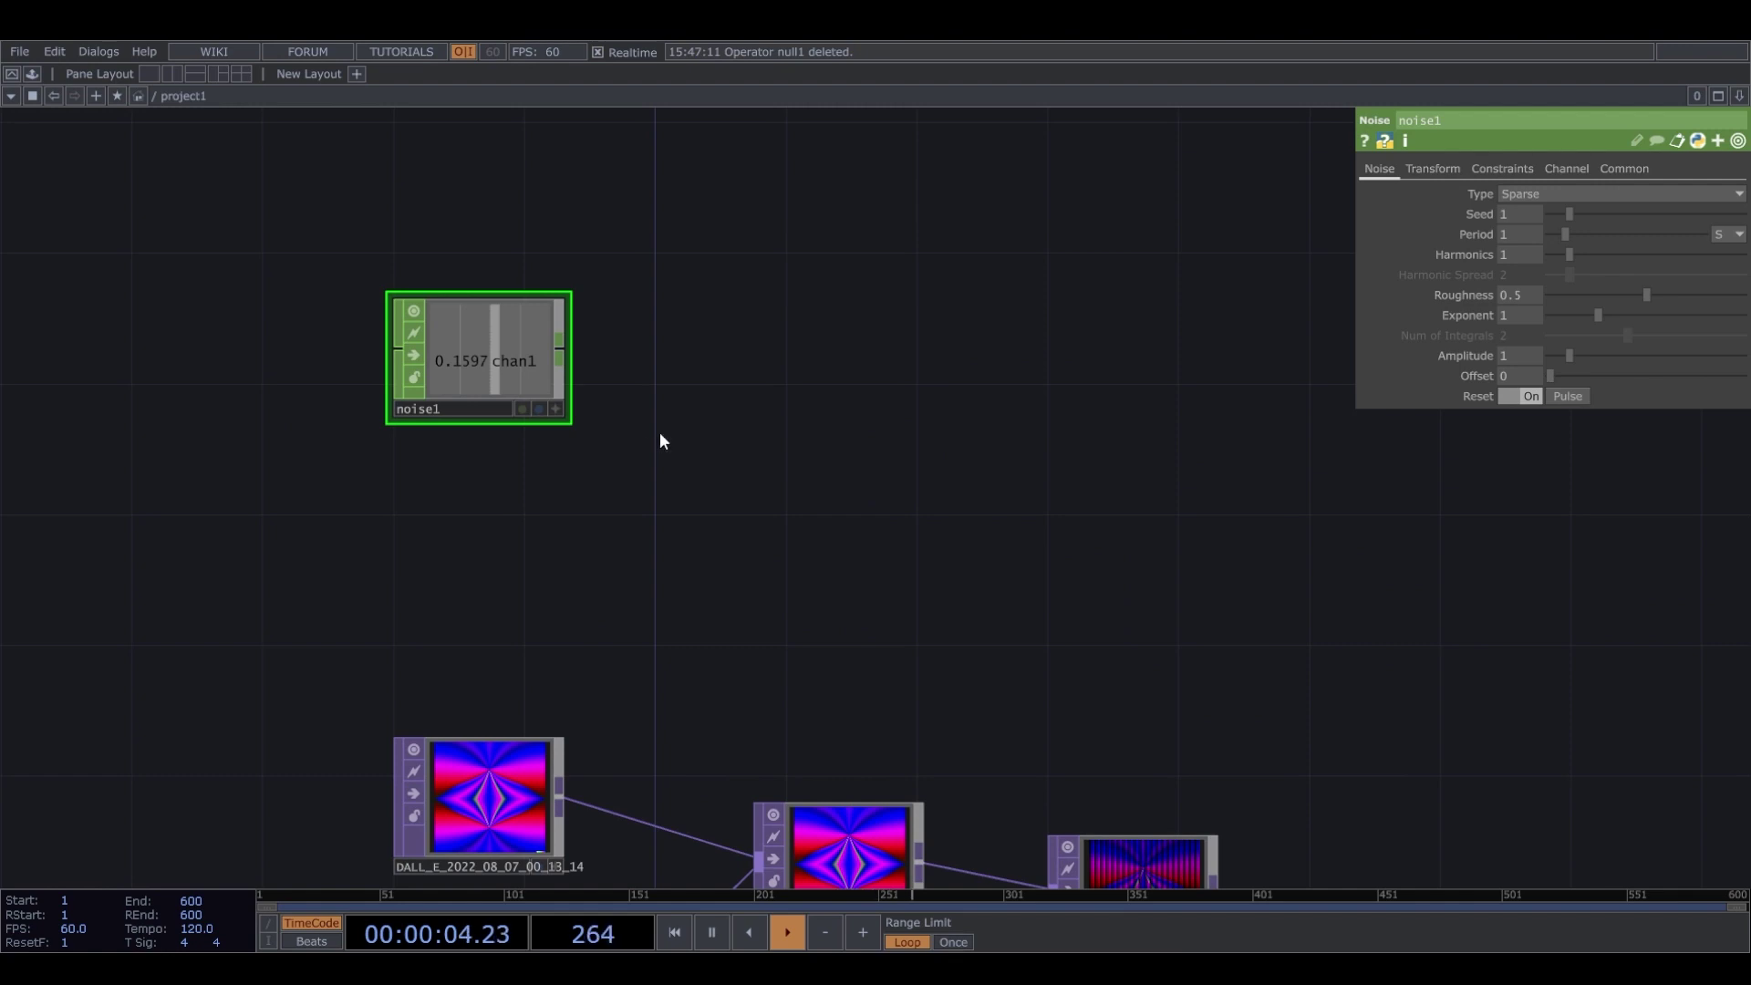
Add an LFO CHOP above the noise node and set its Type to Pulse.
{"action": "left_click_drag", "start_coordinate": [447, 234], "coordinate": [458, 297]}
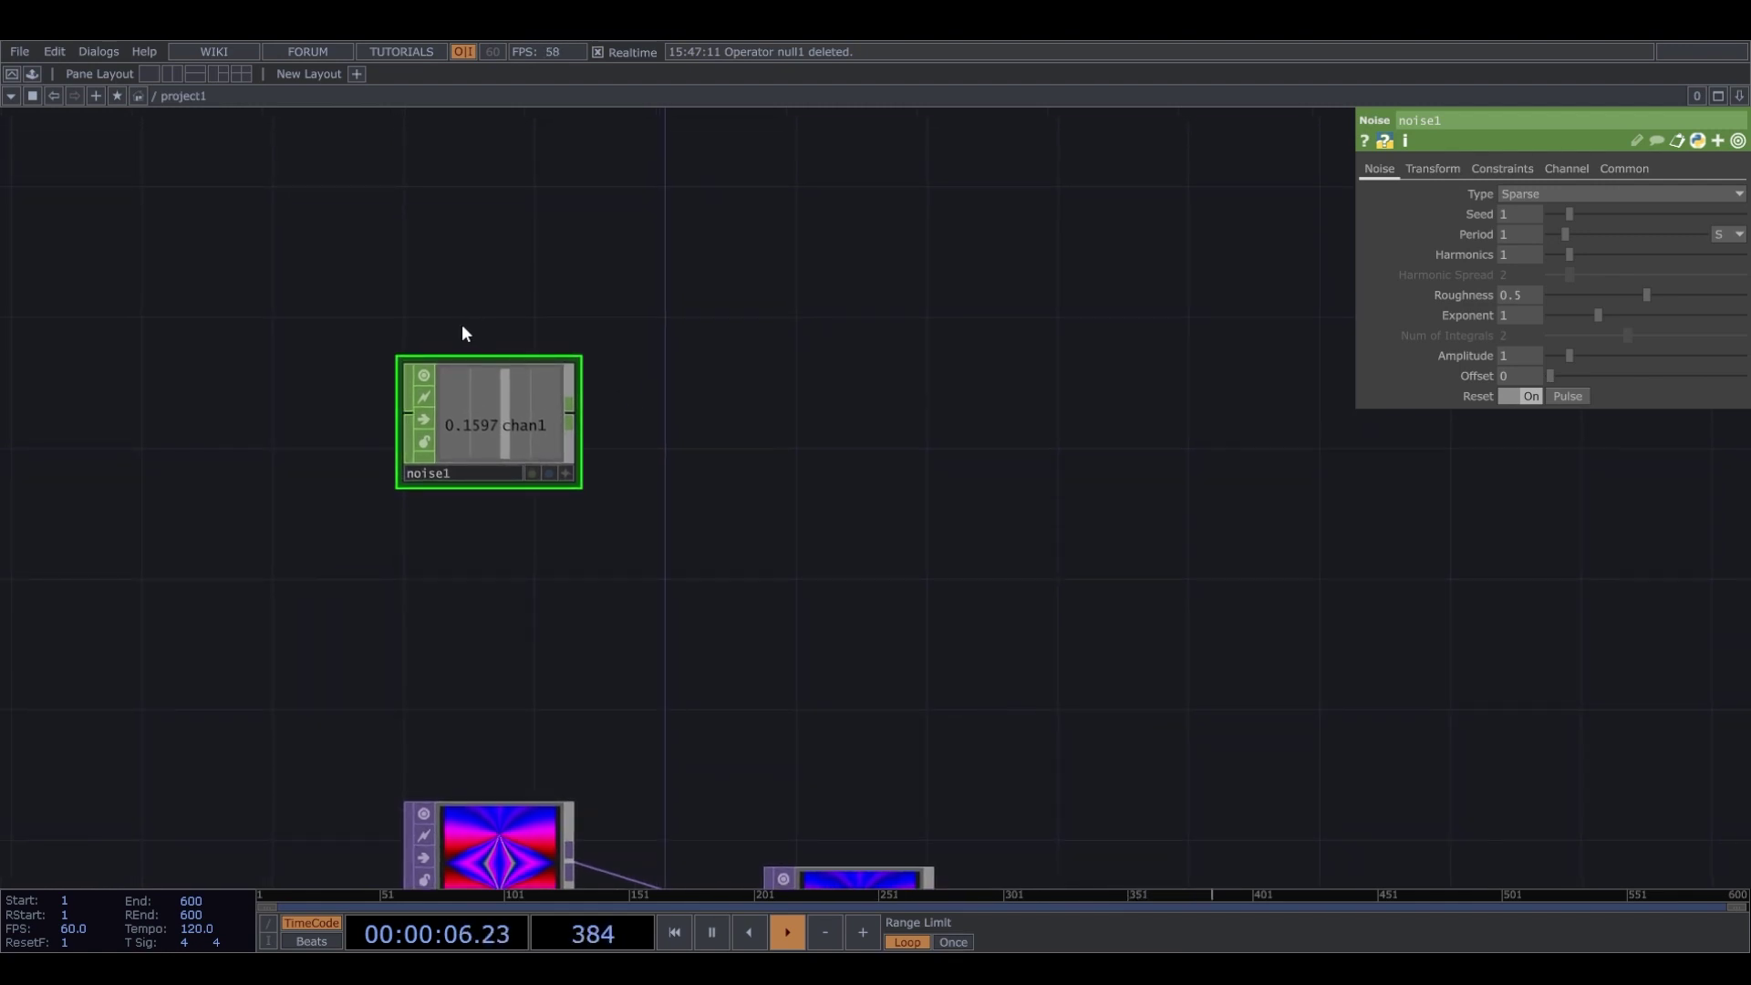
{"action": "left_click", "coordinate": [365, 516]}
{"action": "left_click", "coordinate": [488, 290]}
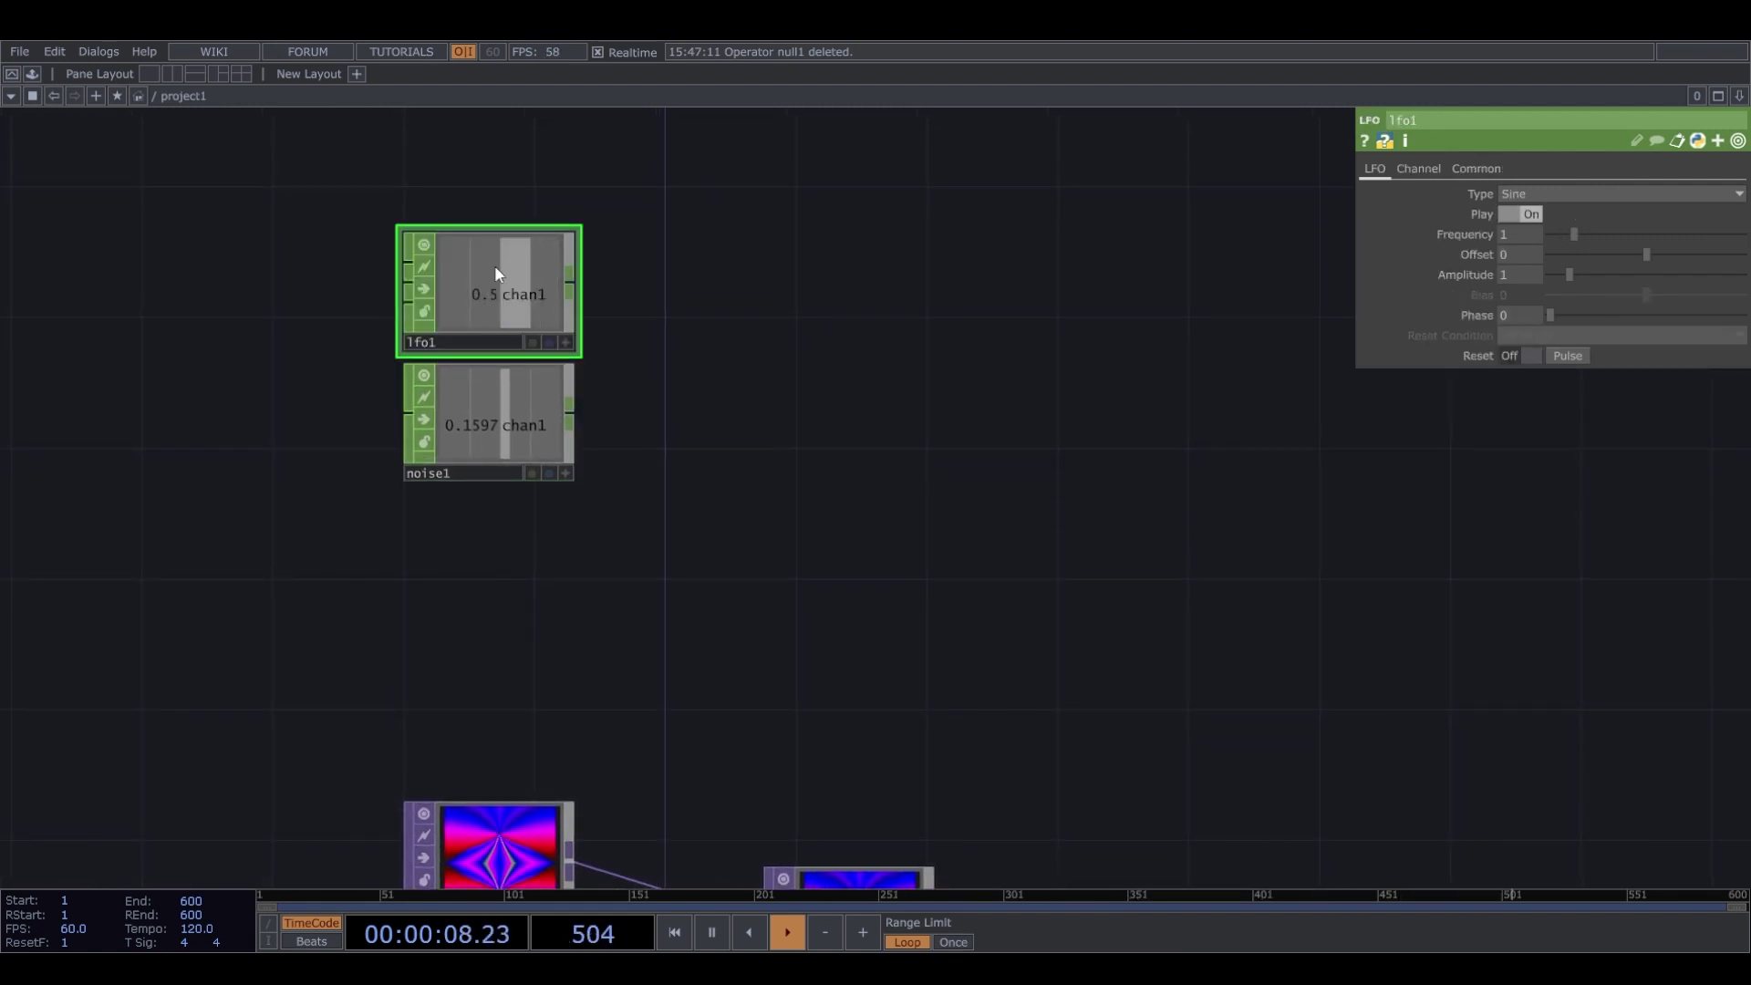
{"action": "left_click_drag", "start_coordinate": [494, 266], "coordinate": [495, 232]}
{"action": "left_click", "coordinate": [1554, 191]}
{"action": "left_click", "coordinate": [1532, 297]}
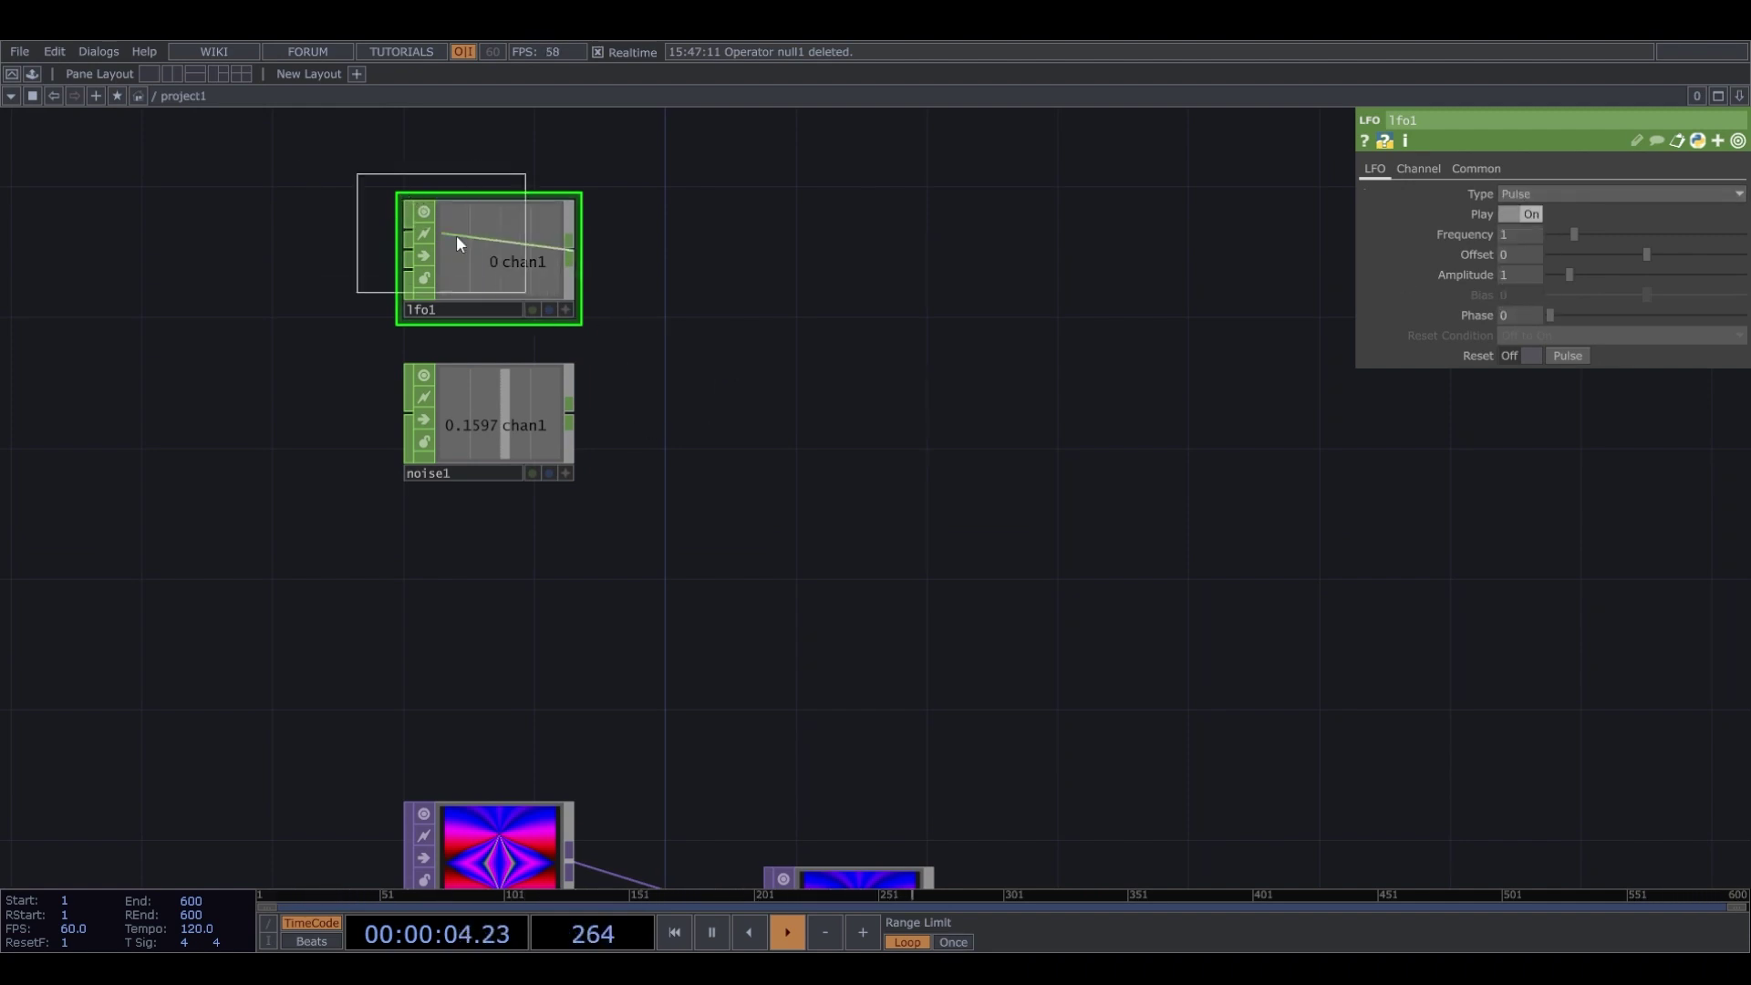
{"action": "left_click", "coordinate": [785, 261]}
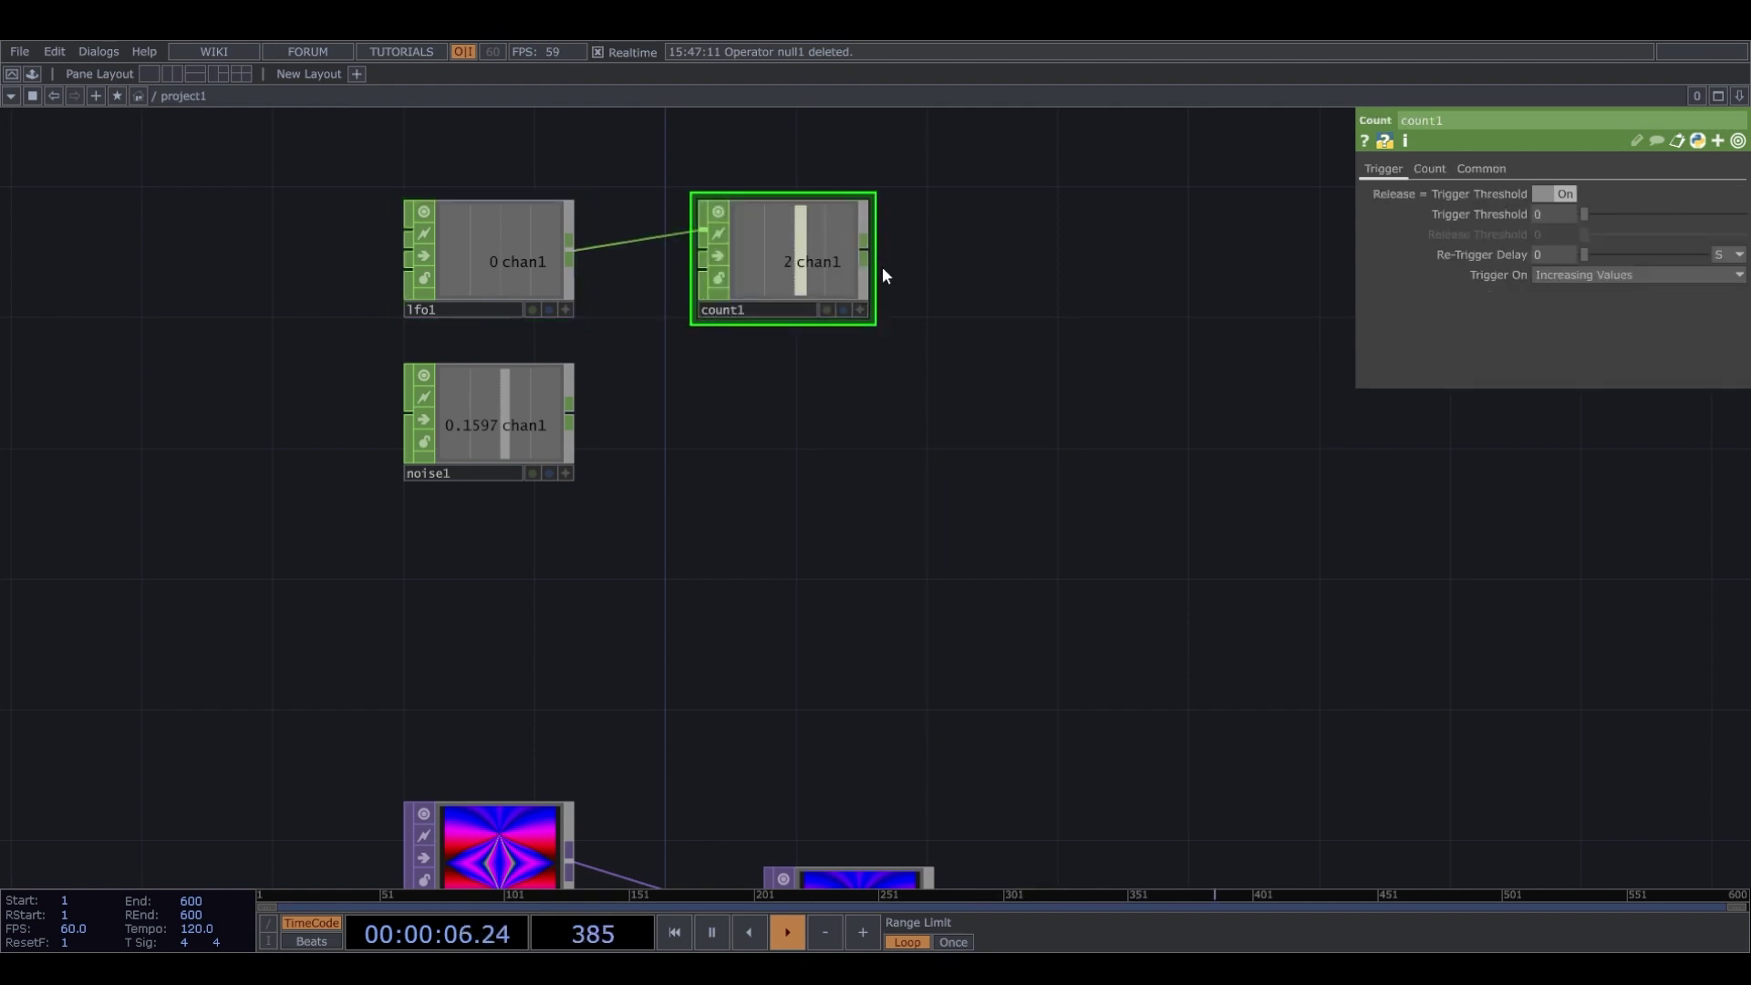
{"action": "left_click", "coordinate": [1043, 262]}
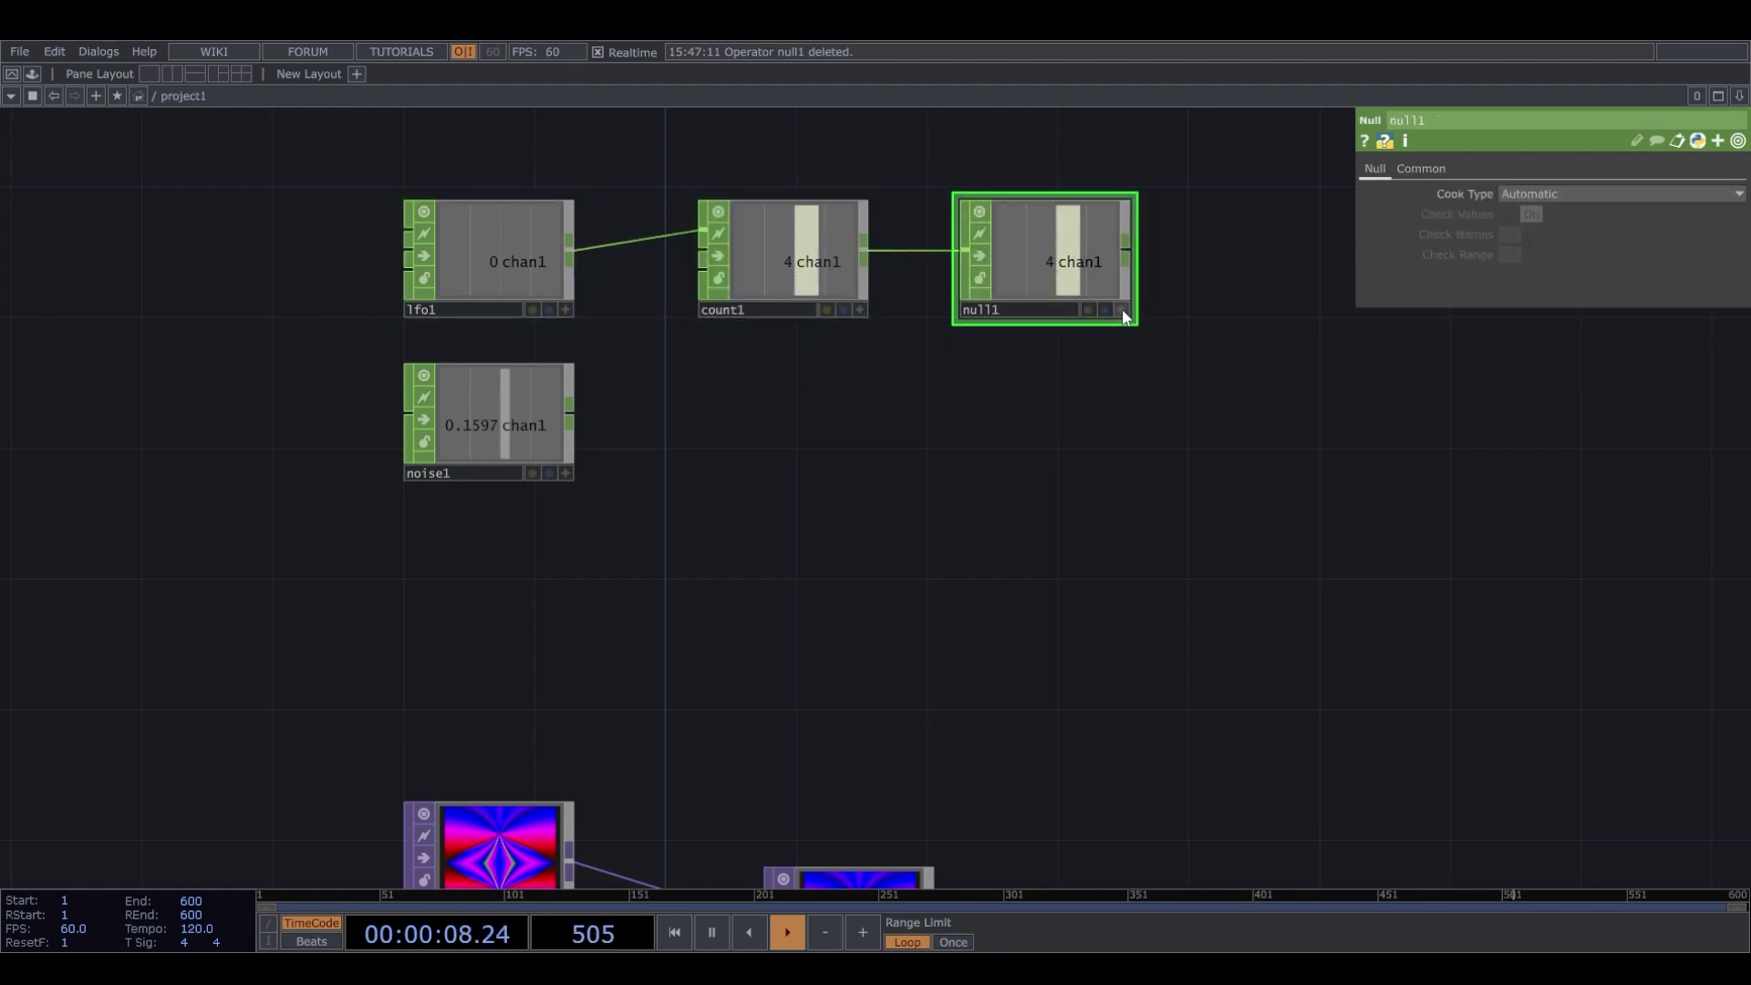
{"action": "left_click_drag", "start_coordinate": [1084, 261], "coordinate": [1535, 212]}
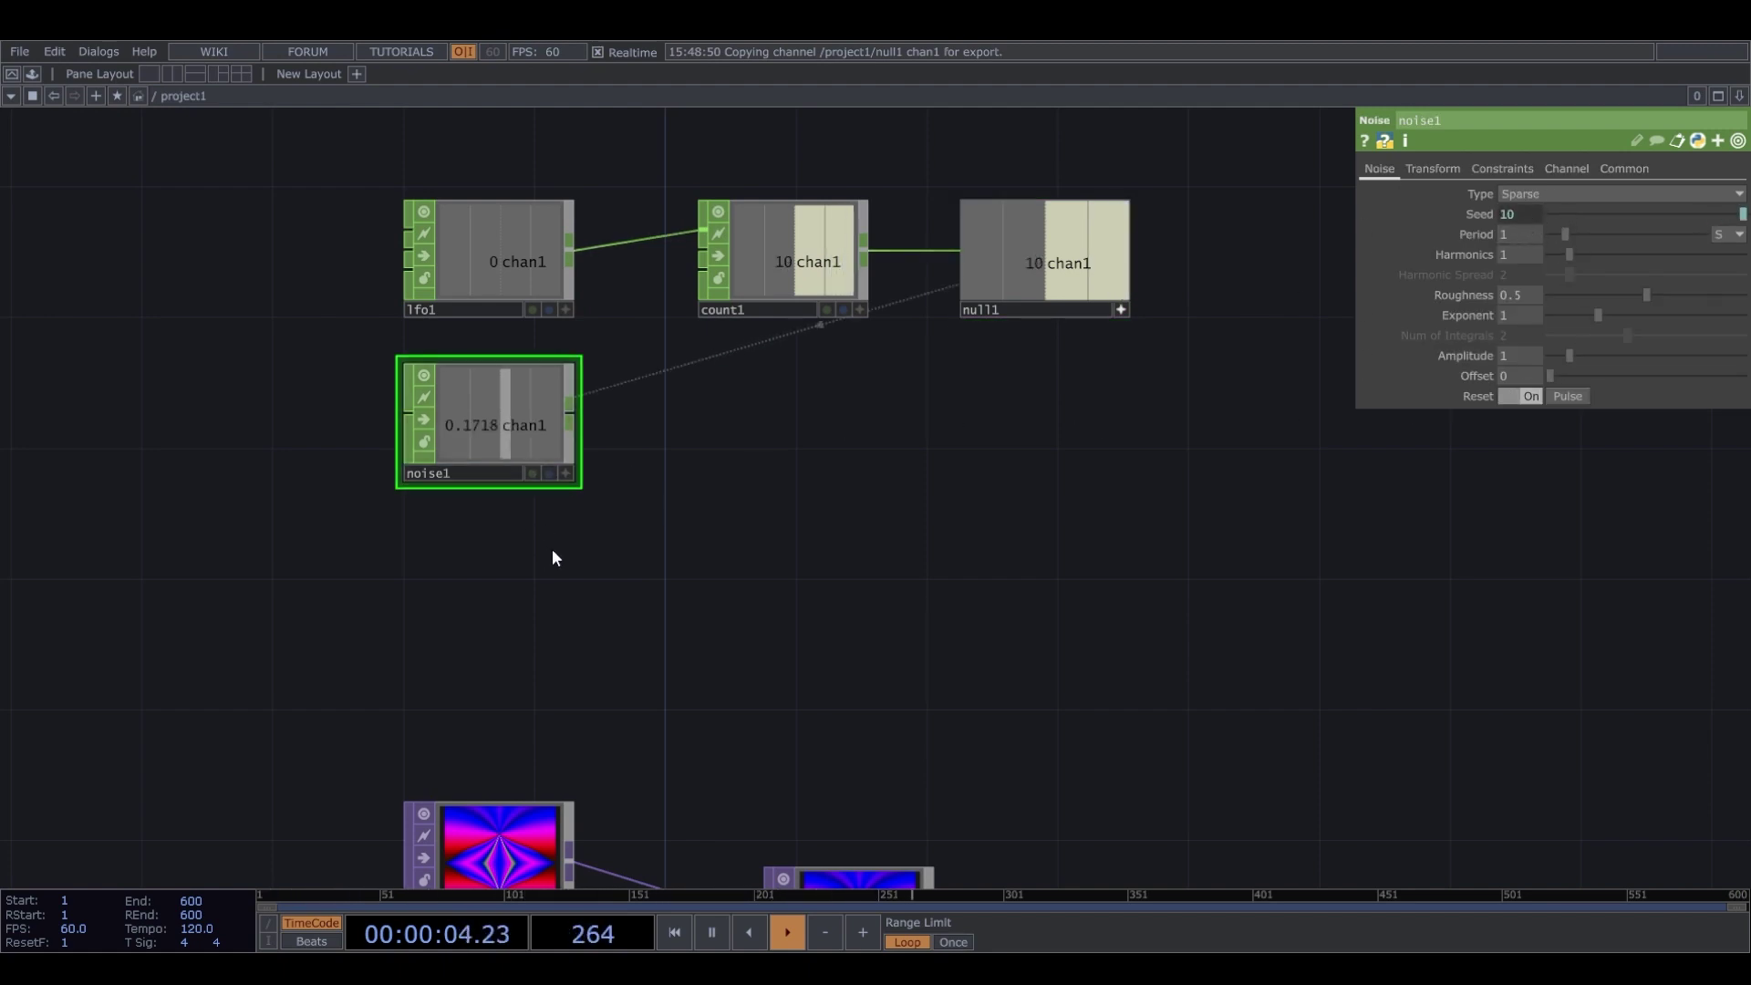
Add a Math CHOP after the noise node and align it beside that node.
{"action": "left_click_drag", "start_coordinate": [620, 542], "coordinate": [606, 427]}
{"action": "left_click_drag", "start_coordinate": [704, 343], "coordinate": [670, 434]}
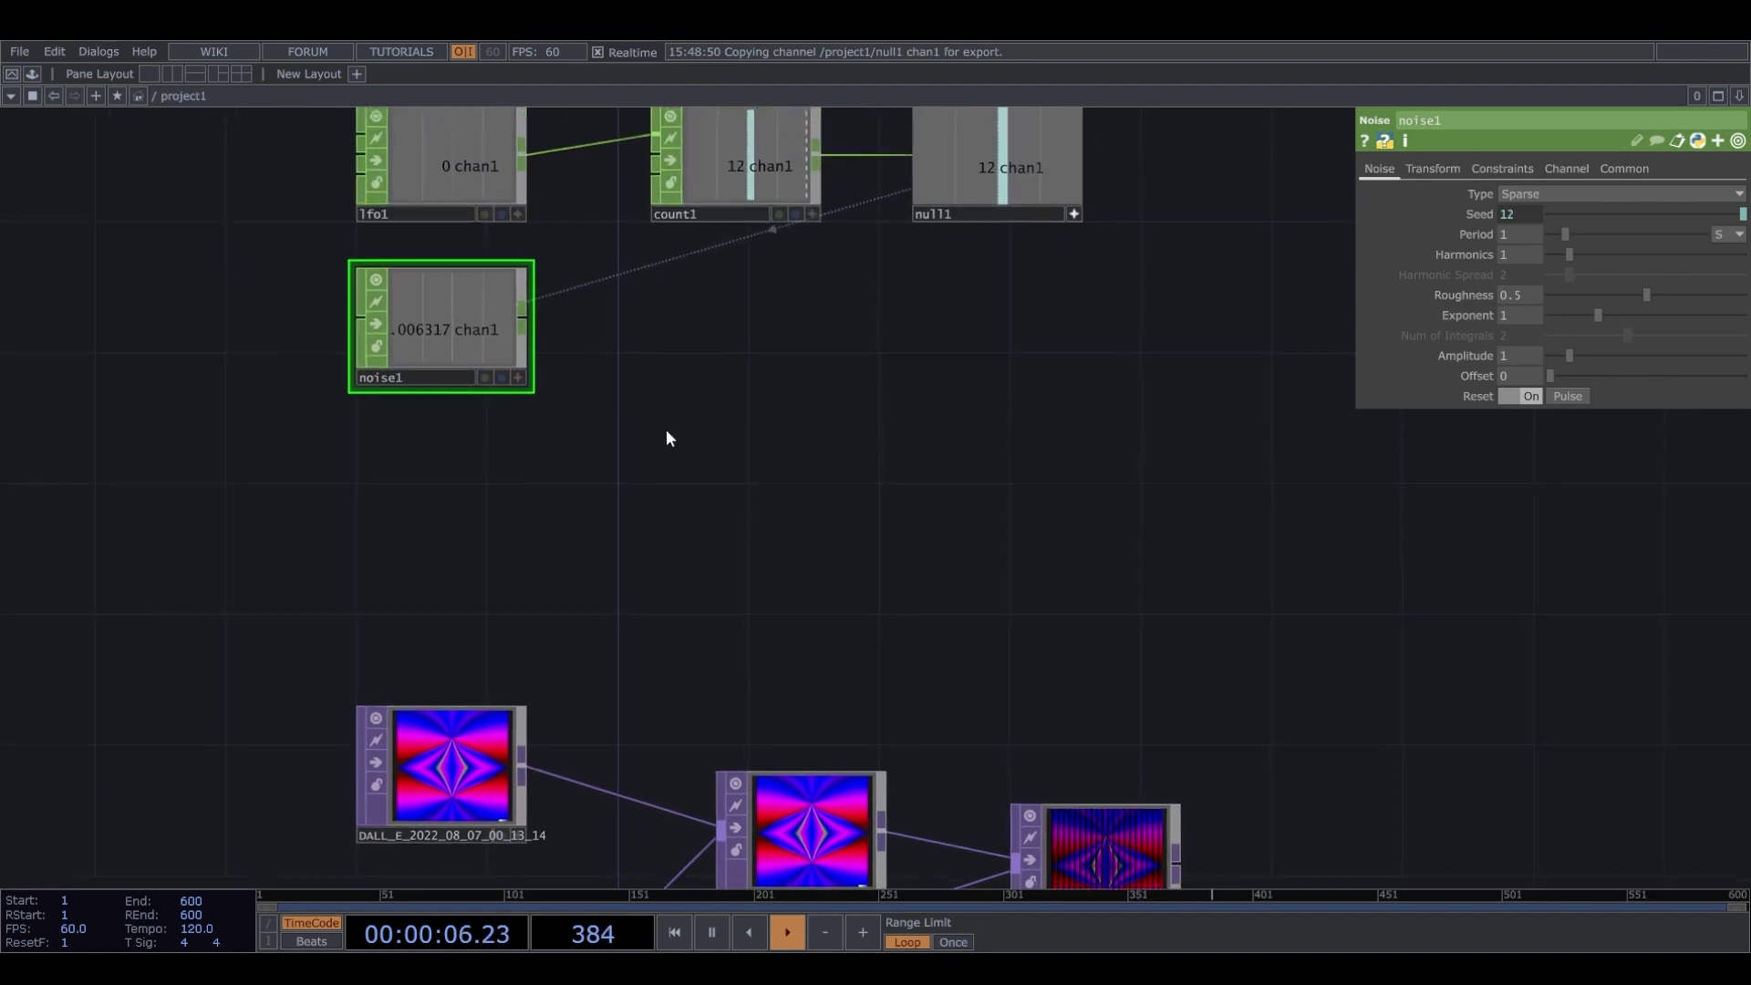
{"action": "right_click", "coordinate": [517, 339]}
{"action": "left_click", "coordinate": [567, 236]}
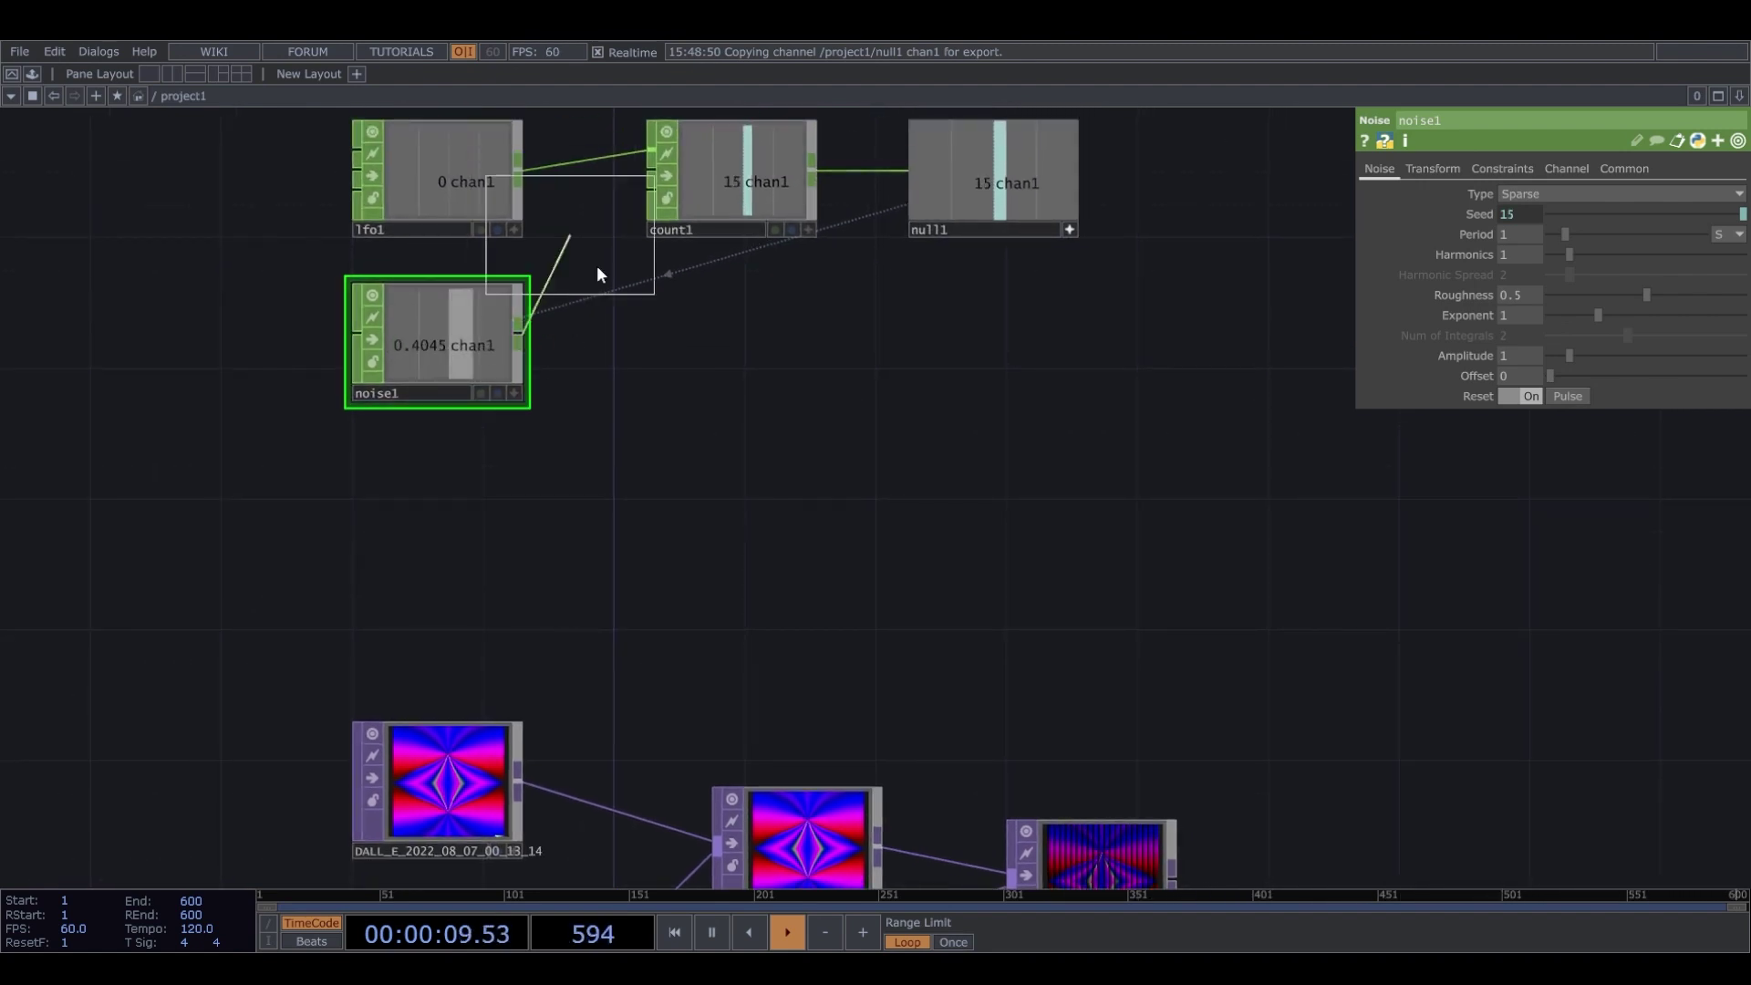
{"action": "left_click", "coordinate": [740, 321]}
{"action": "left_click_drag", "start_coordinate": [754, 326], "coordinate": [756, 359]}
Set the Math CHOP's From Range to -1 through 1 and its To Range to 0 through 4.
{"action": "left_click", "coordinate": [1467, 168]}
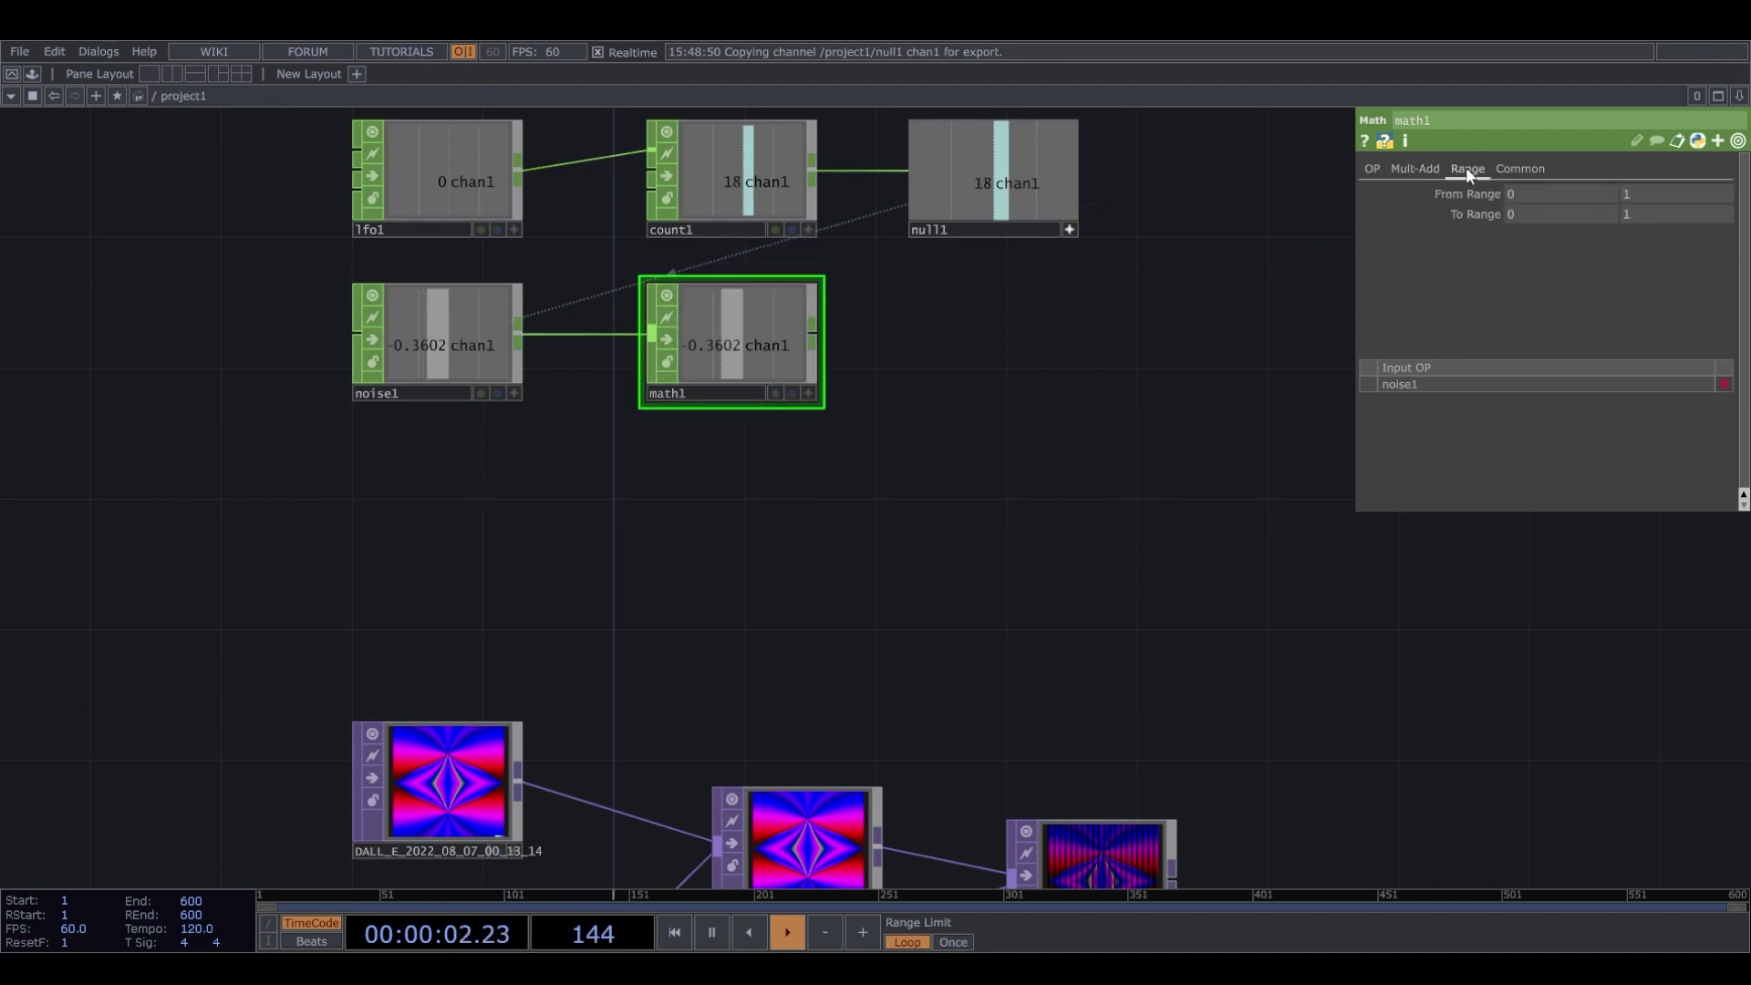
{"action": "left_click_drag", "start_coordinate": [1534, 194], "coordinate": [1283, 200]}
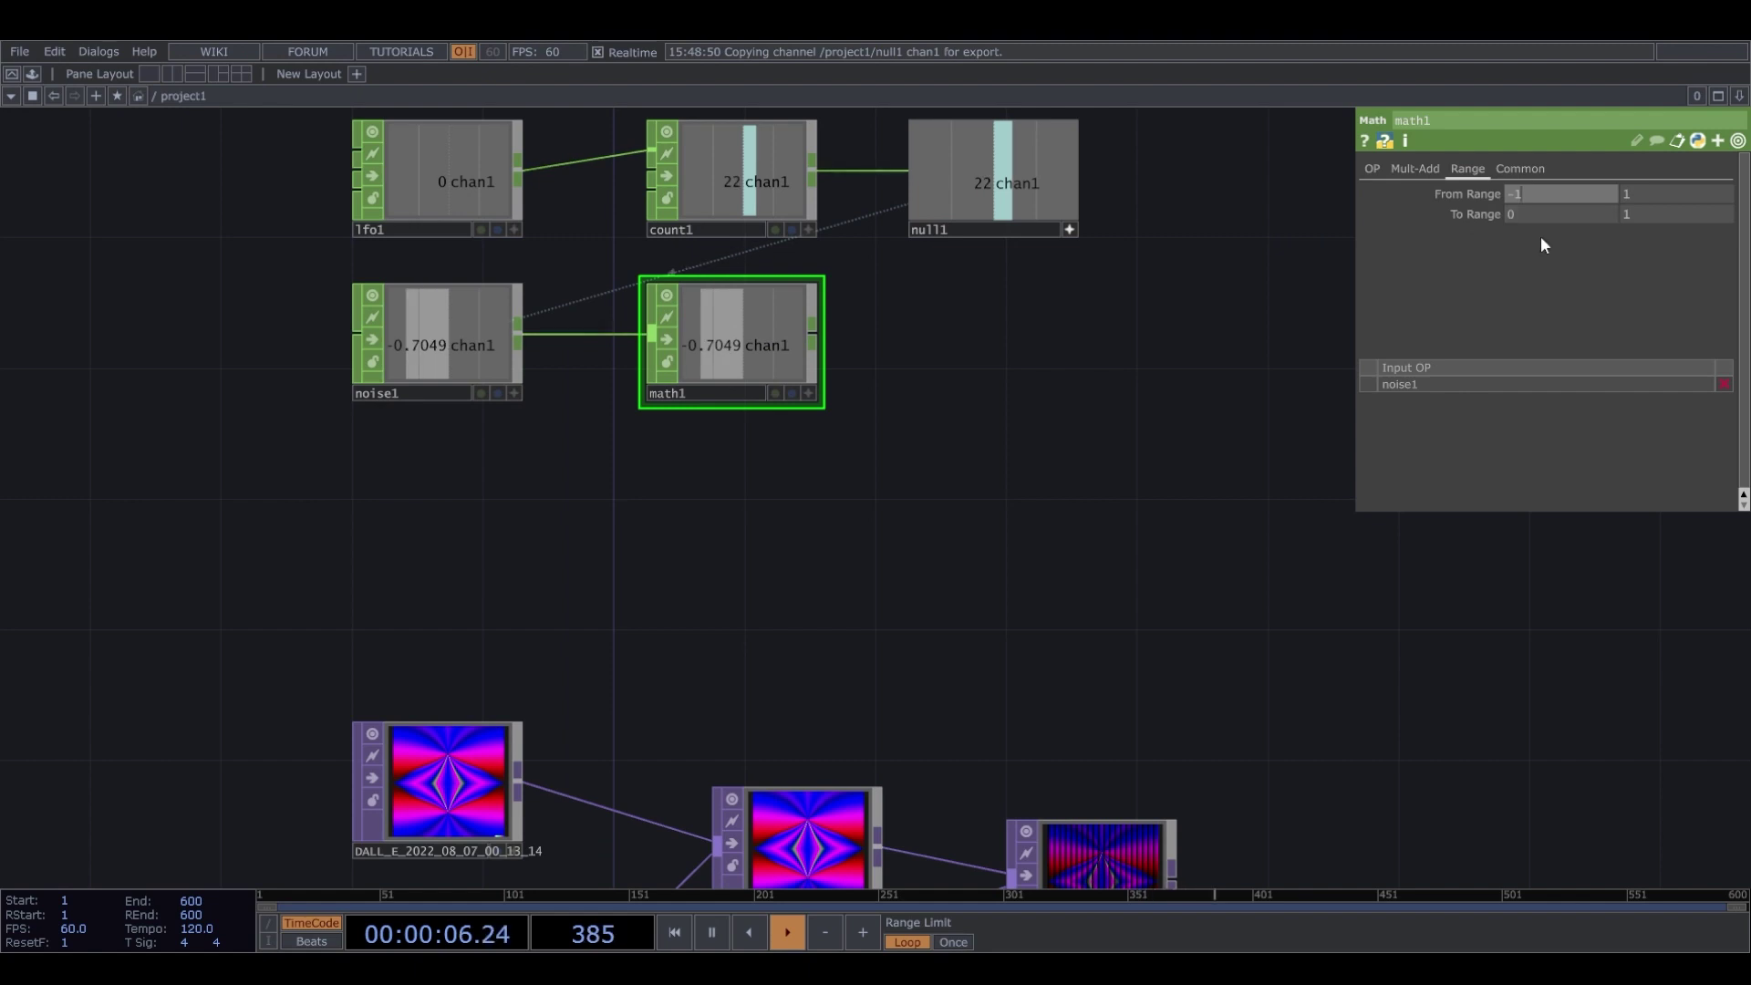
{"action": "left_click_drag", "start_coordinate": [1203, 504], "coordinate": [1165, 415]}
{"action": "left_click", "coordinate": [1624, 219]}
{"action": "type", "text": "4"}
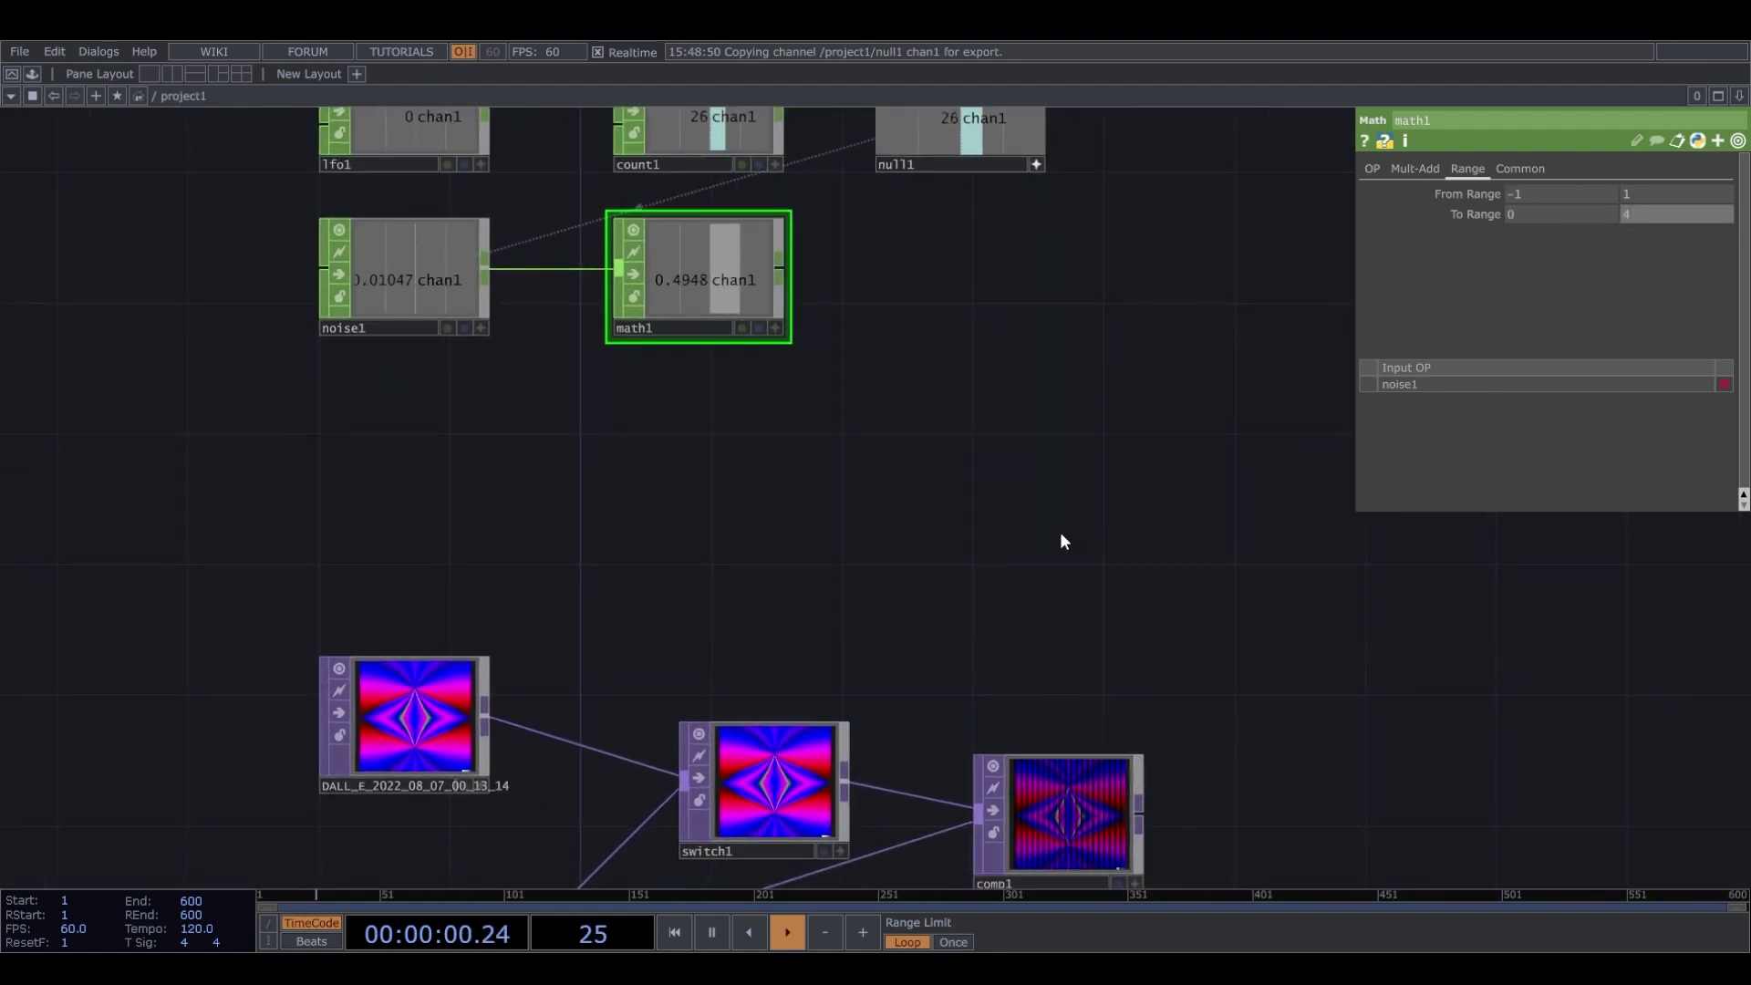
{"action": "key", "text": "Return"}
Connect the image node to the Switch TOP two more times as its third and fourth inputs.
{"action": "left_click_drag", "start_coordinate": [633, 583], "coordinate": [646, 423]}
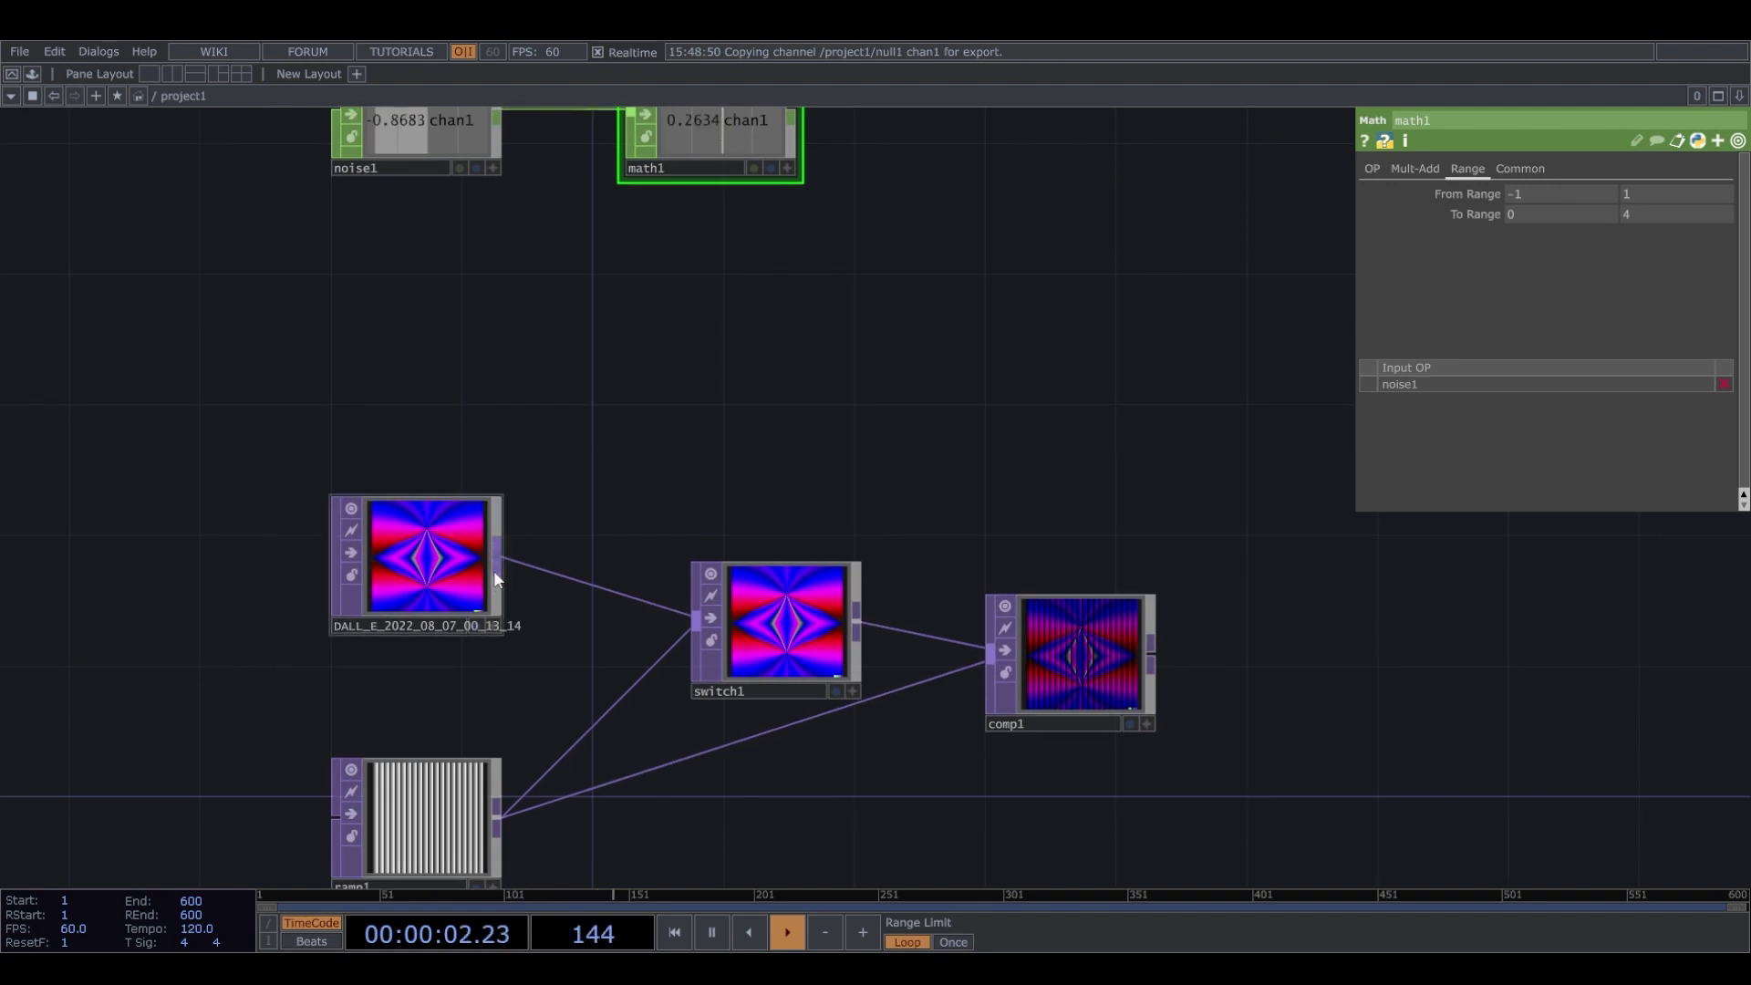
{"action": "left_click_drag", "start_coordinate": [516, 577], "coordinate": [698, 636]}
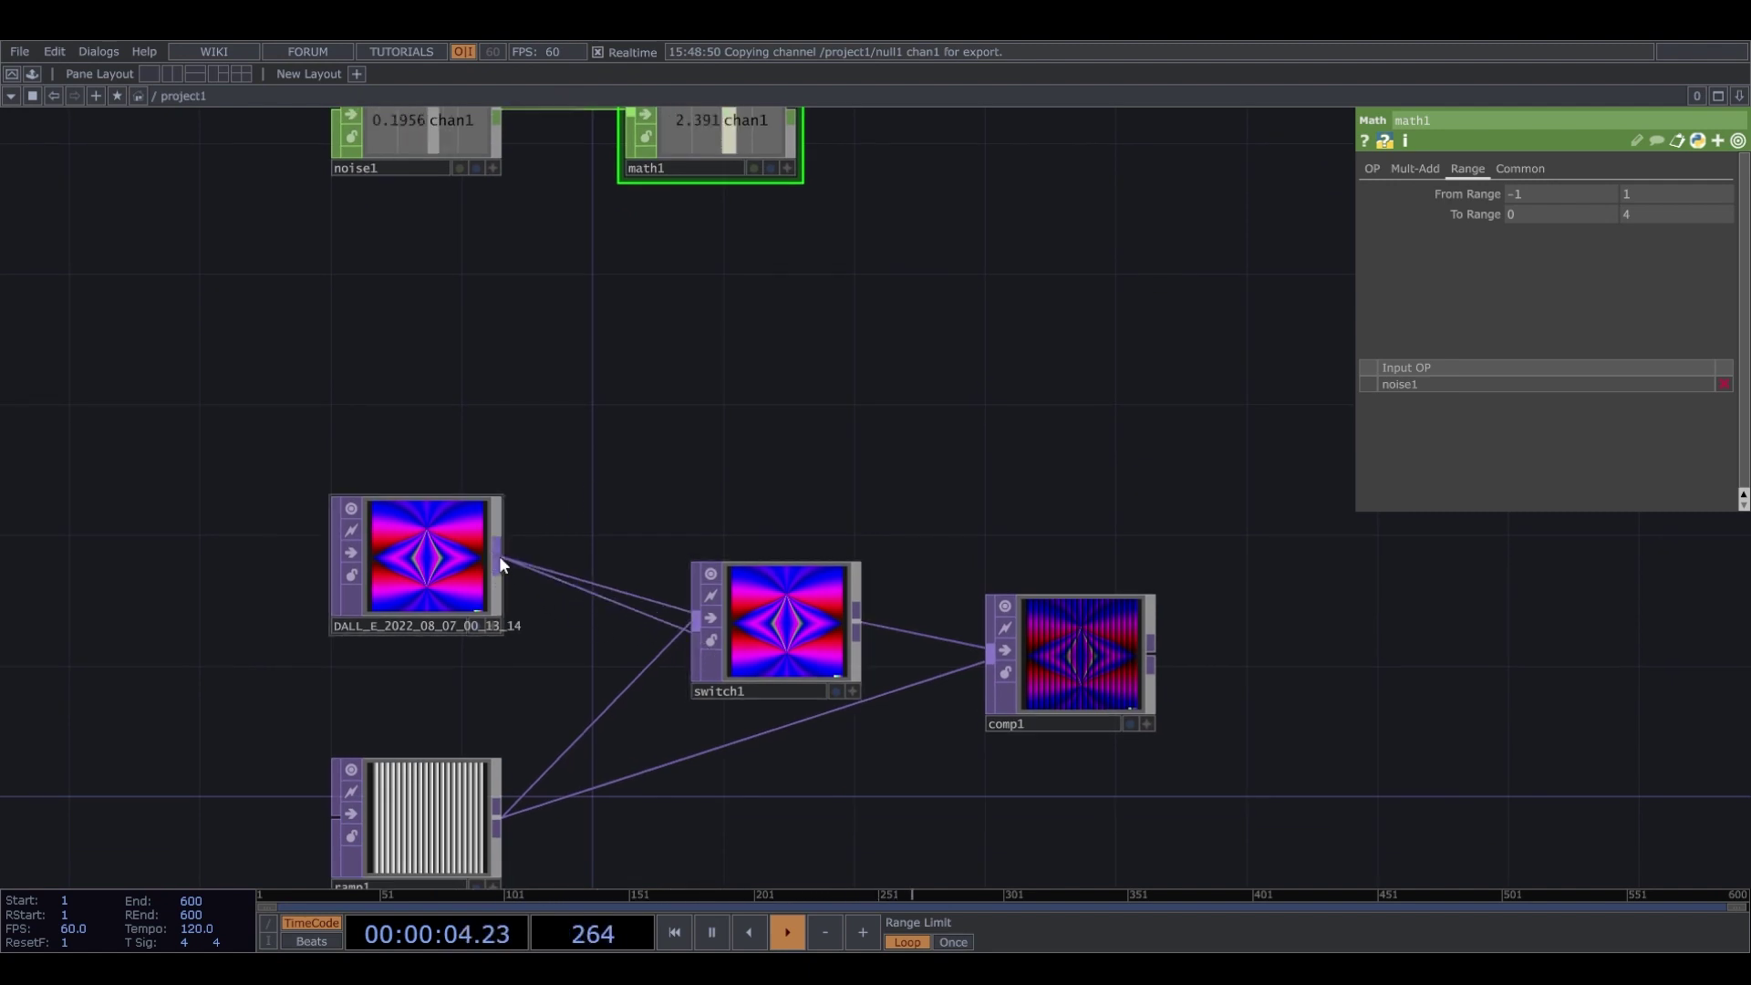
{"action": "left_click_drag", "start_coordinate": [500, 555], "coordinate": [697, 649]}
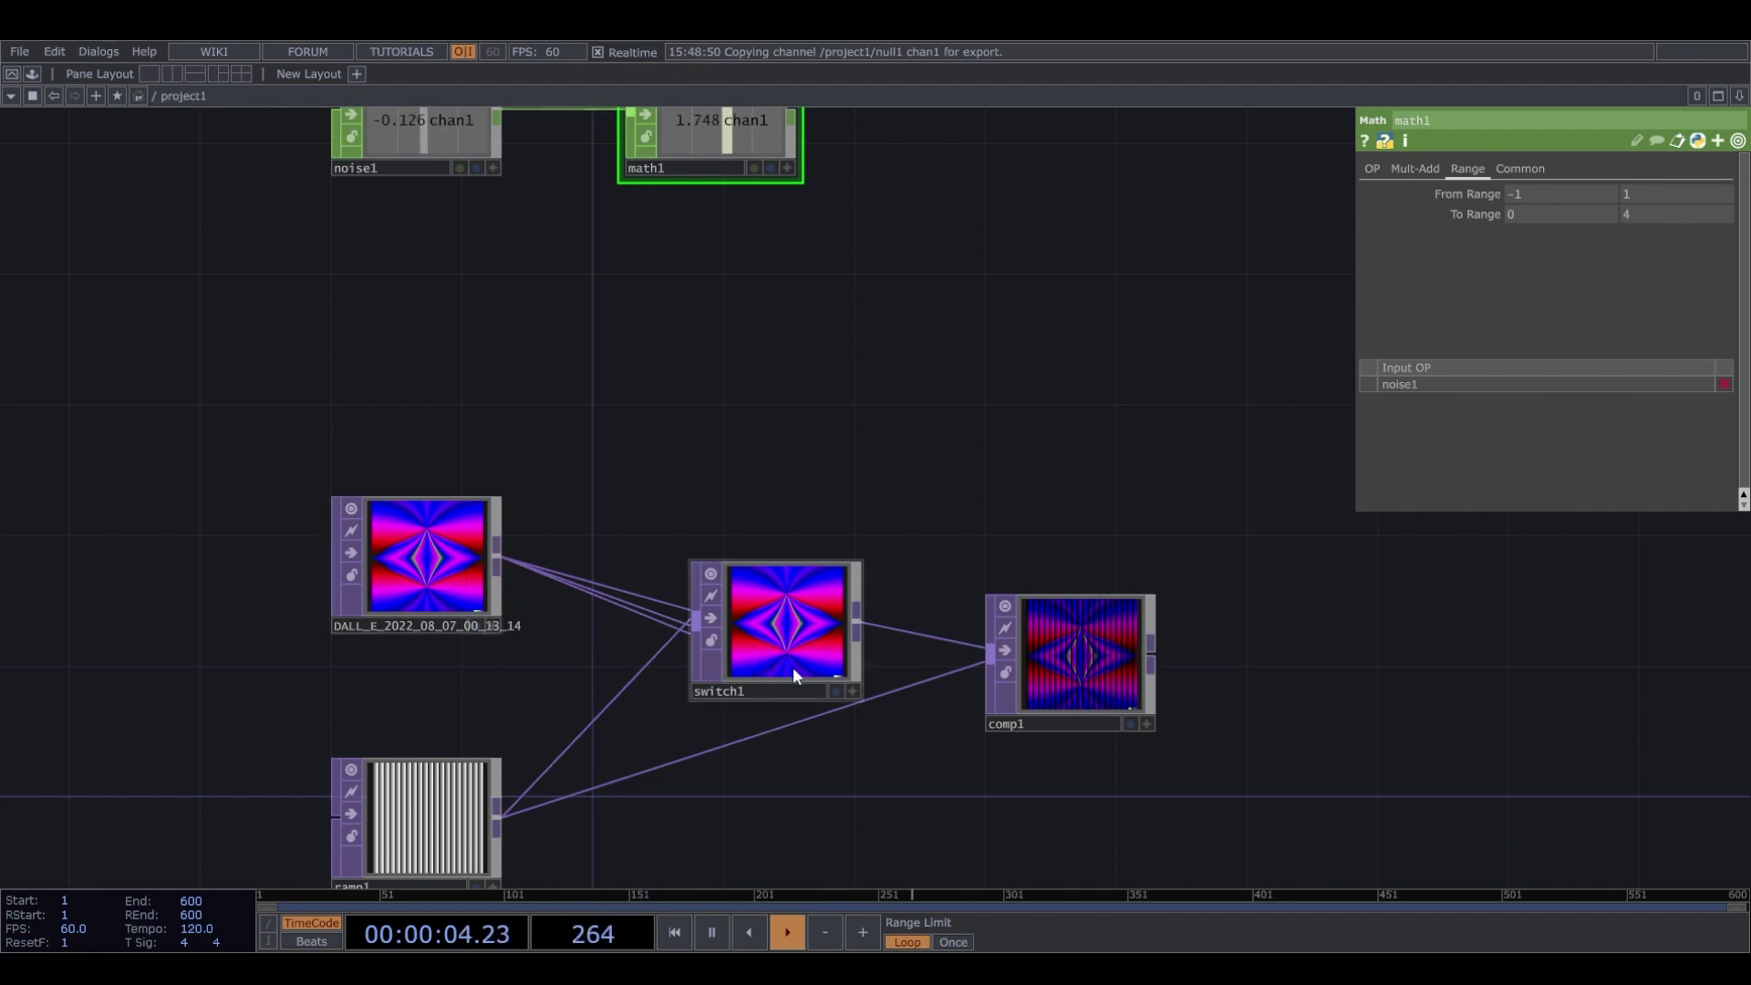
{"action": "left_click", "coordinate": [480, 602]}
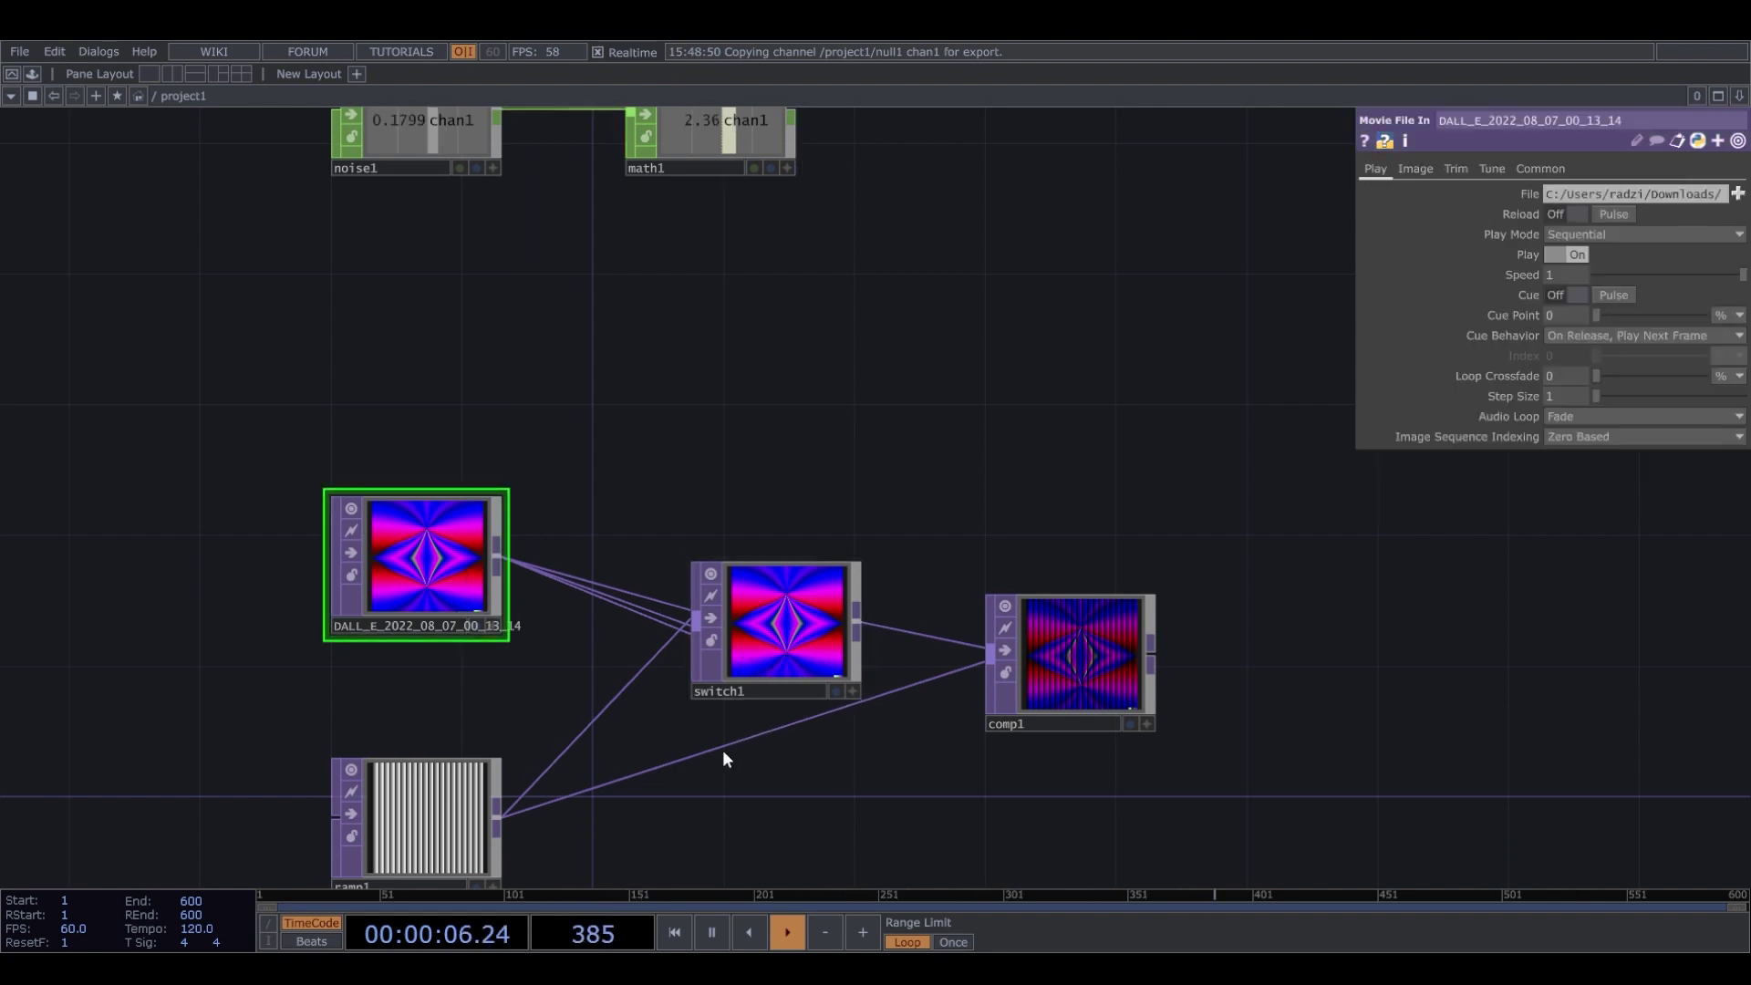
Add a Null CHOP after the Math CHOP.
{"action": "left_click_drag", "start_coordinate": [787, 544], "coordinate": [690, 547]}
{"action": "left_click_drag", "start_coordinate": [705, 169], "coordinate": [665, 287]}
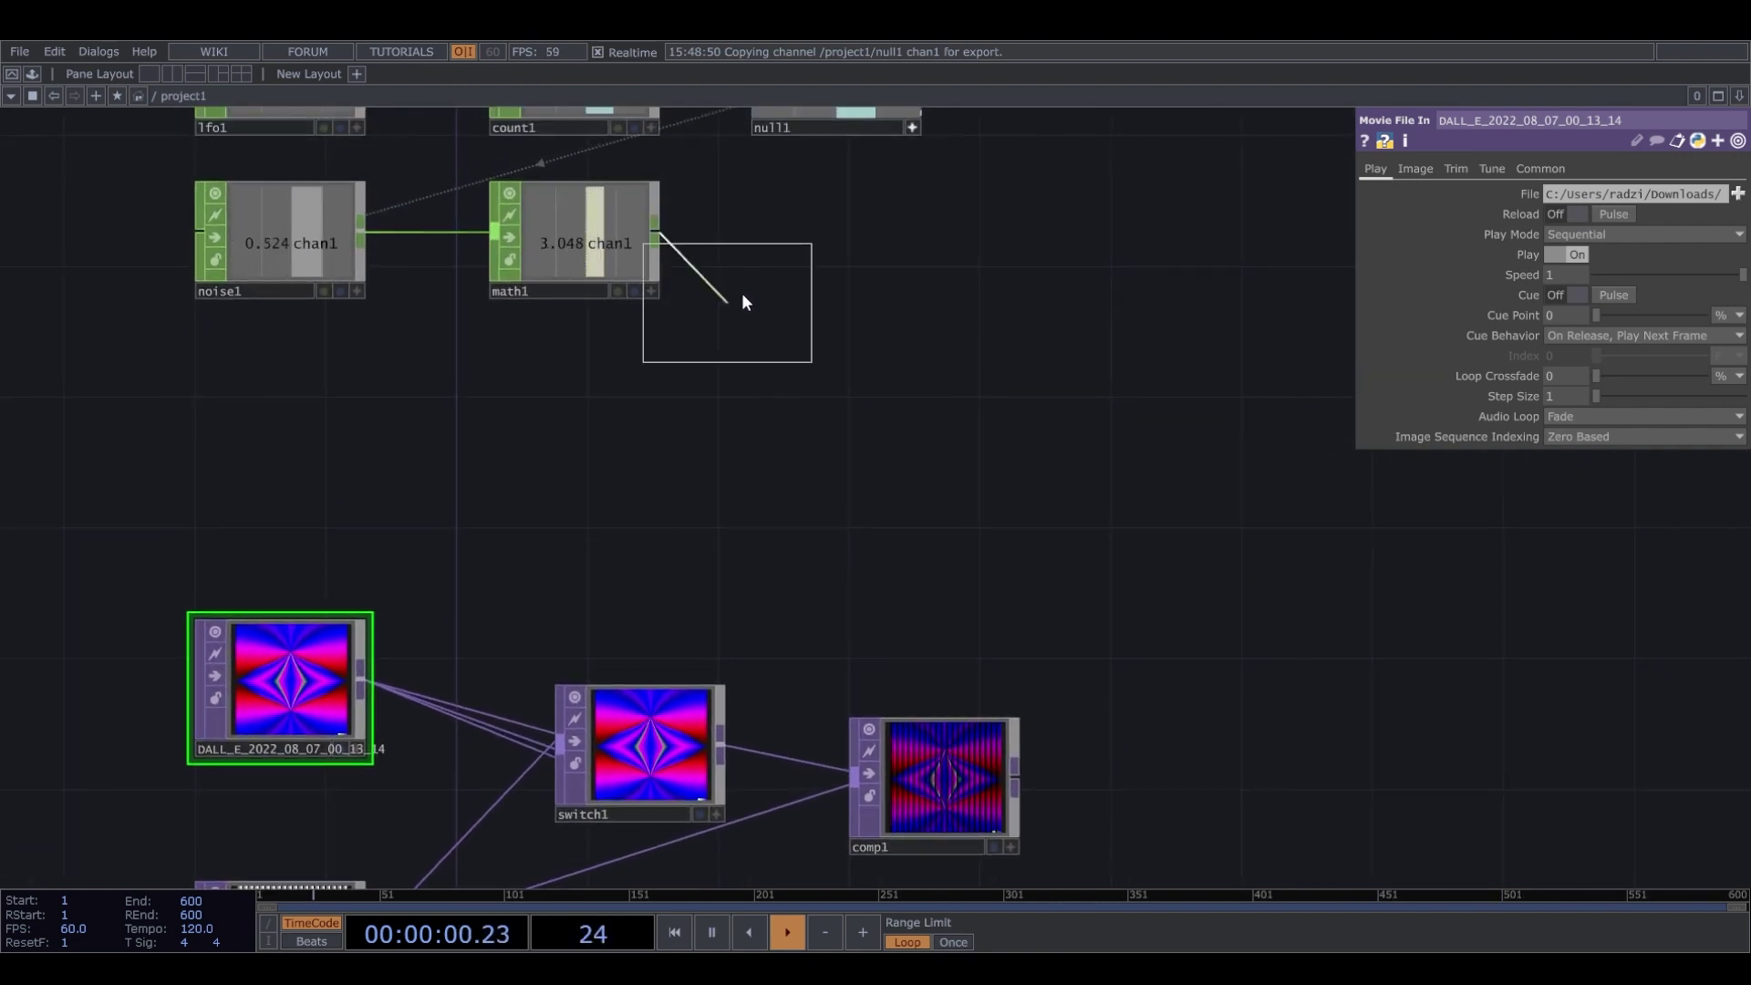
{"action": "left_click", "coordinate": [833, 243]}
Set the Math CHOP's Integer option to Ceiling.
{"action": "left_click", "coordinate": [627, 255]}
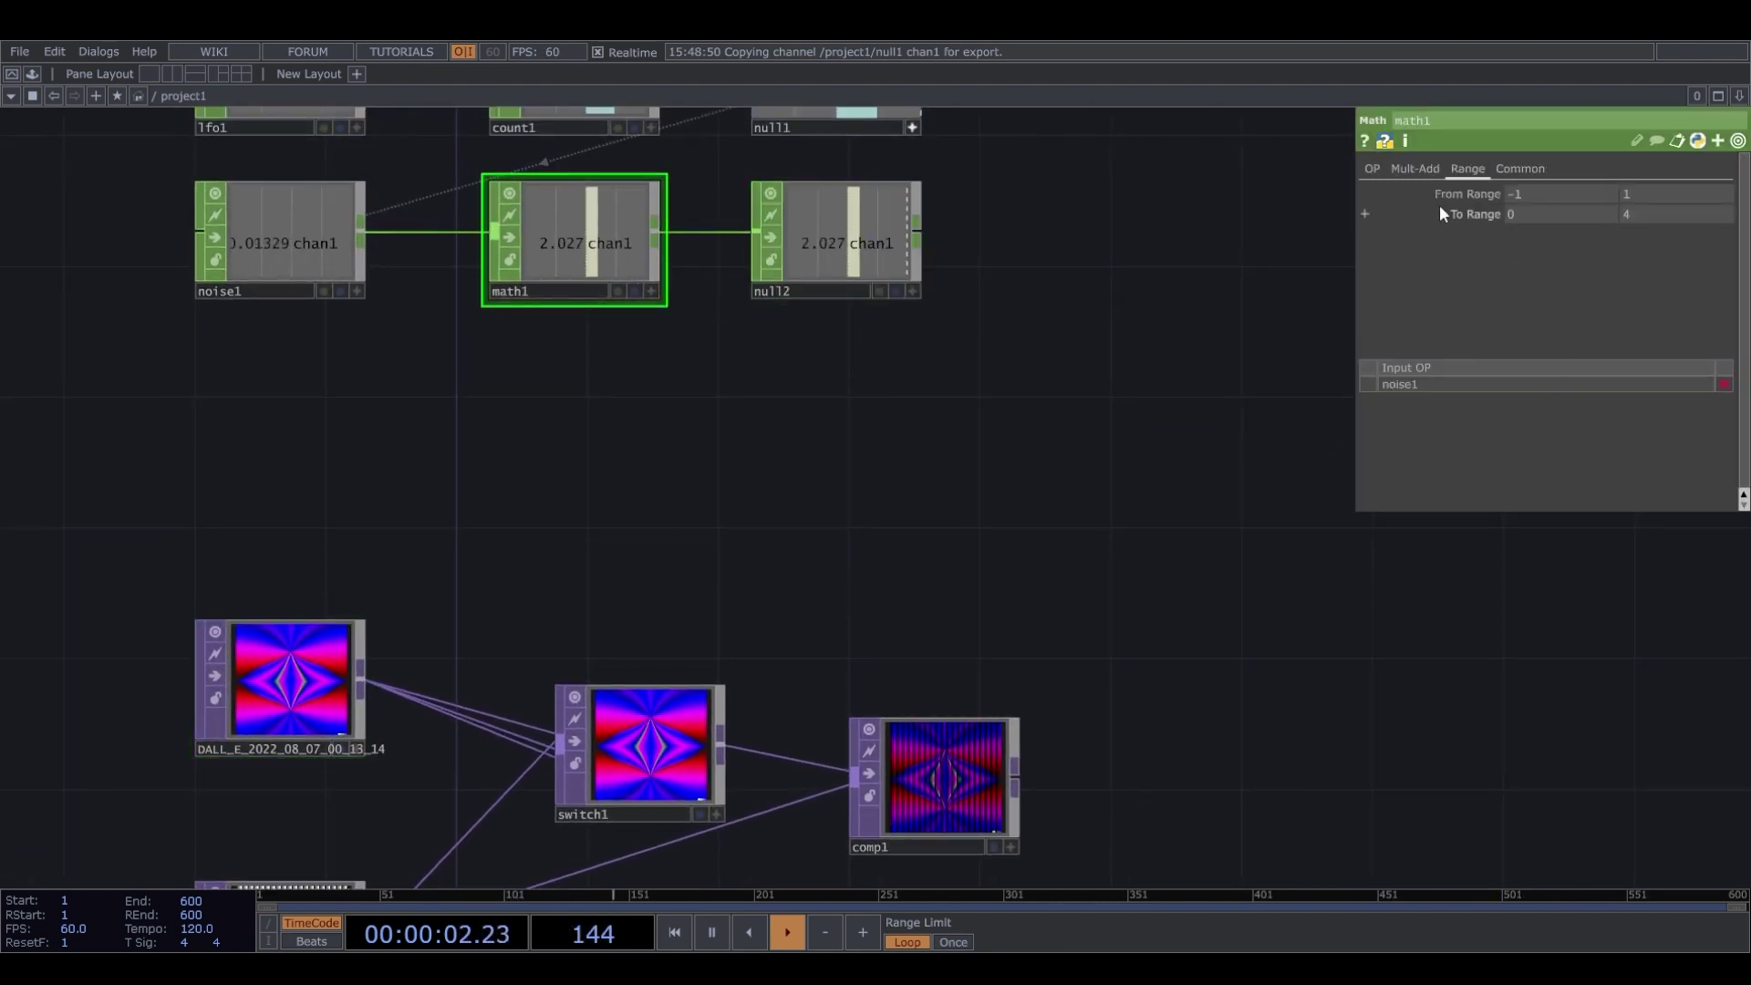
{"action": "left_click", "coordinate": [1373, 169]}
{"action": "left_click", "coordinate": [1532, 346]}
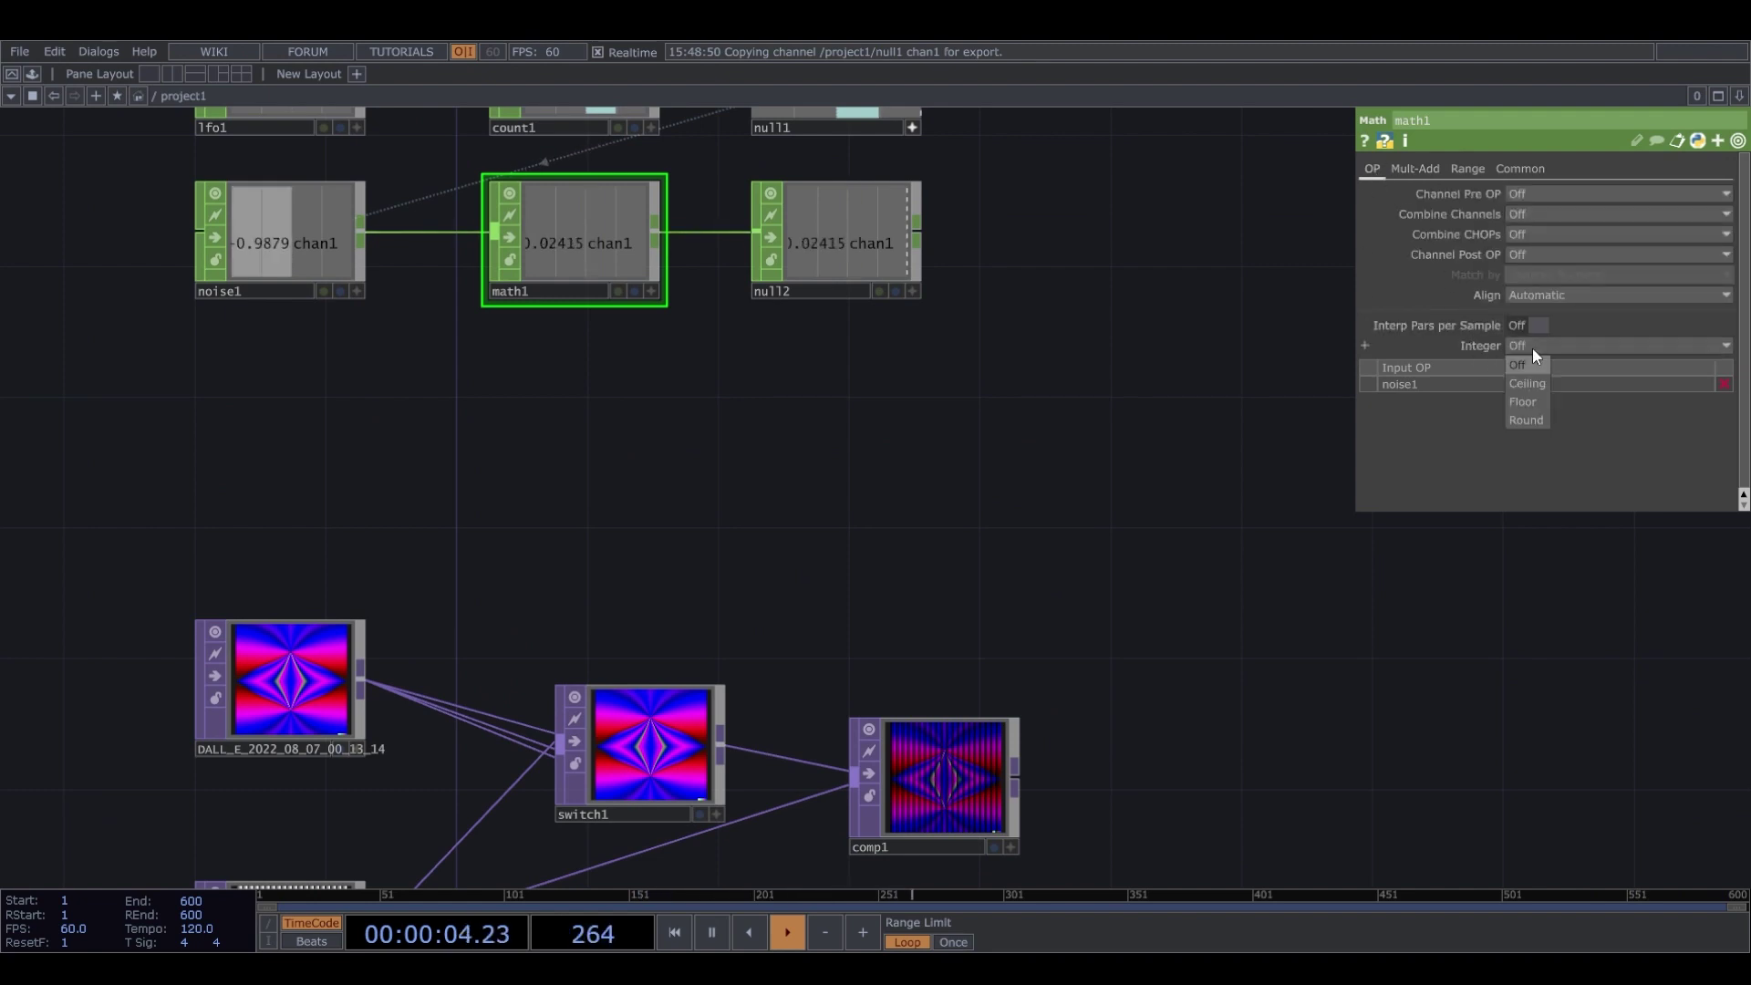
{"action": "left_click", "coordinate": [1537, 387]}
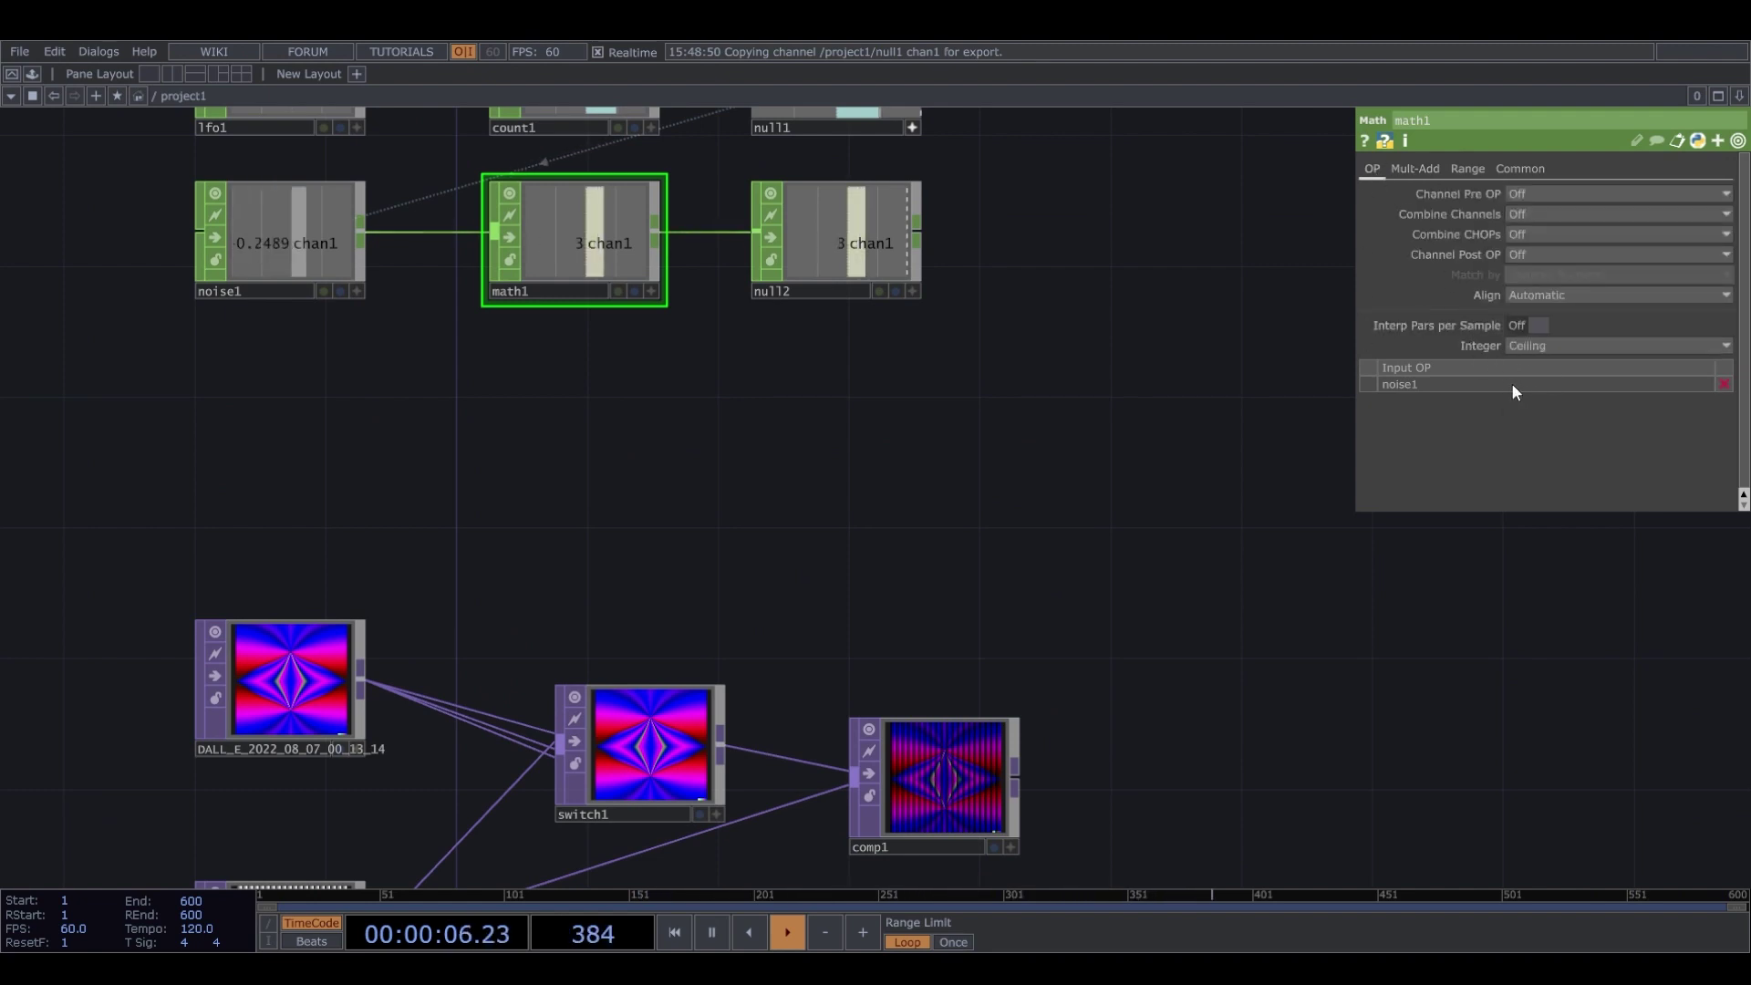
Export the channel of the Null after the Math CHOP to the Switch TOP's Index.
{"action": "scroll", "coordinate": [1011, 434], "scroll_direction": "down", "scroll_amount": 2}
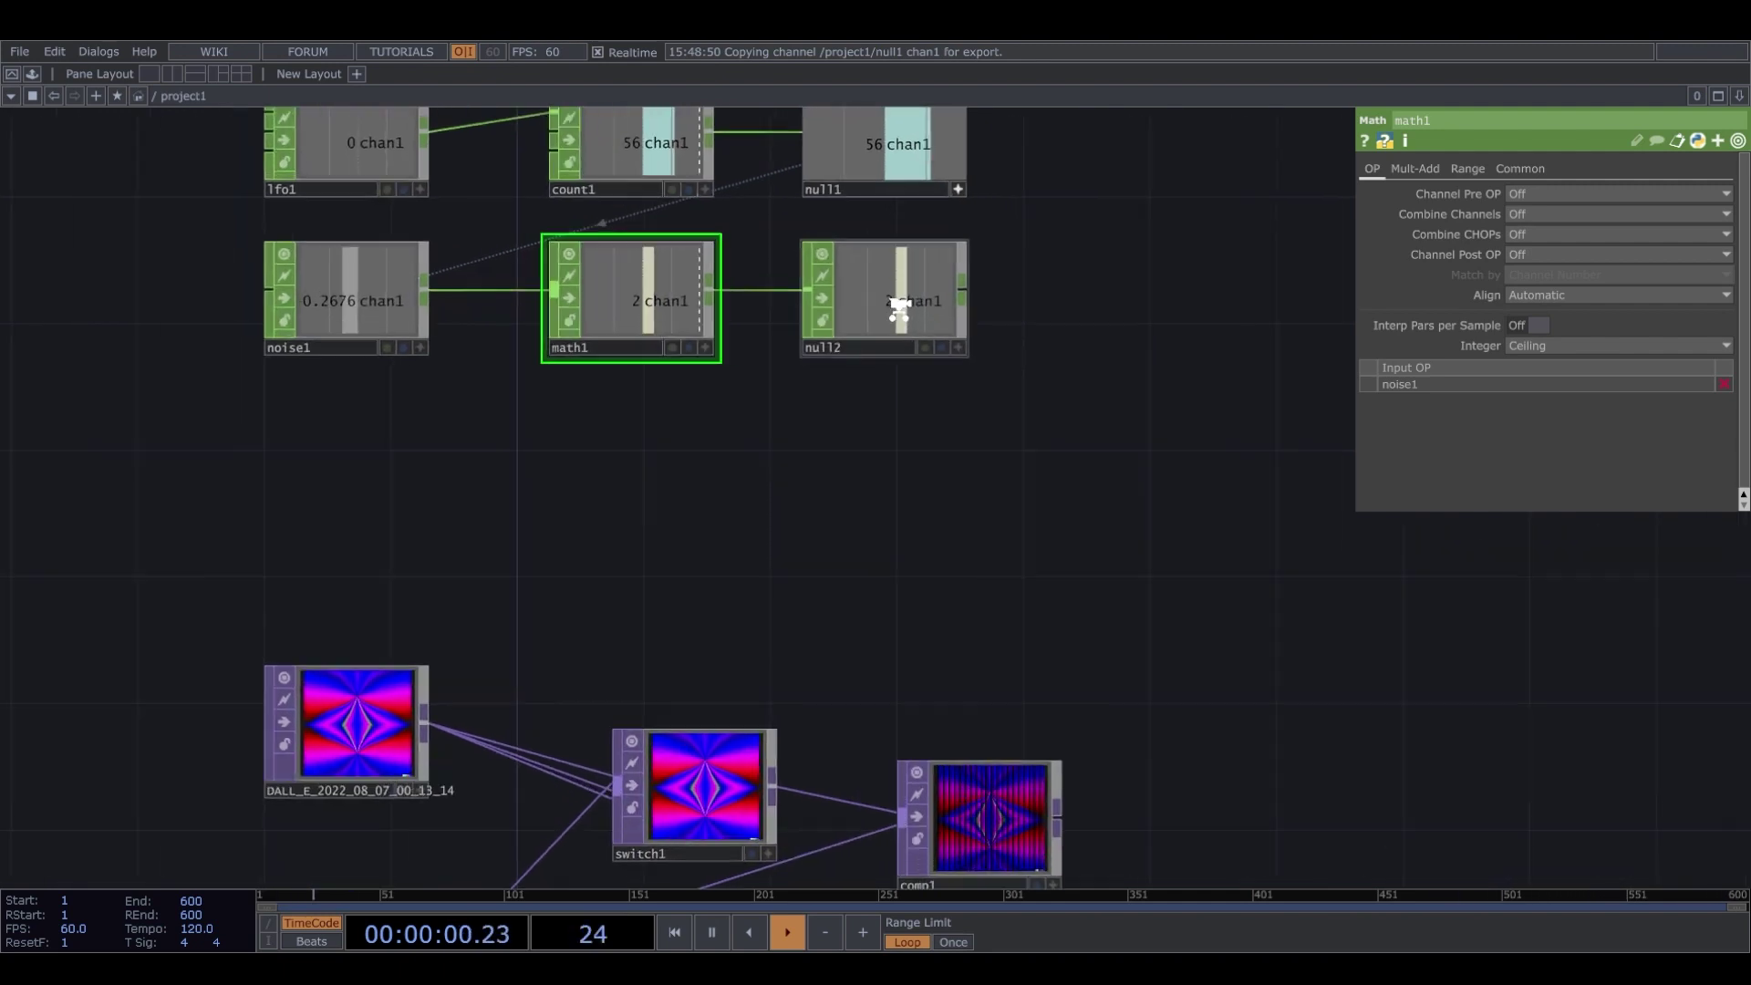
{"action": "scroll", "coordinate": [939, 374], "scroll_direction": "down", "scroll_amount": 2}
{"action": "scroll", "coordinate": [942, 337], "scroll_direction": "up", "scroll_amount": 2}
{"action": "left_click_drag", "start_coordinate": [944, 329], "coordinate": [1539, 189]}
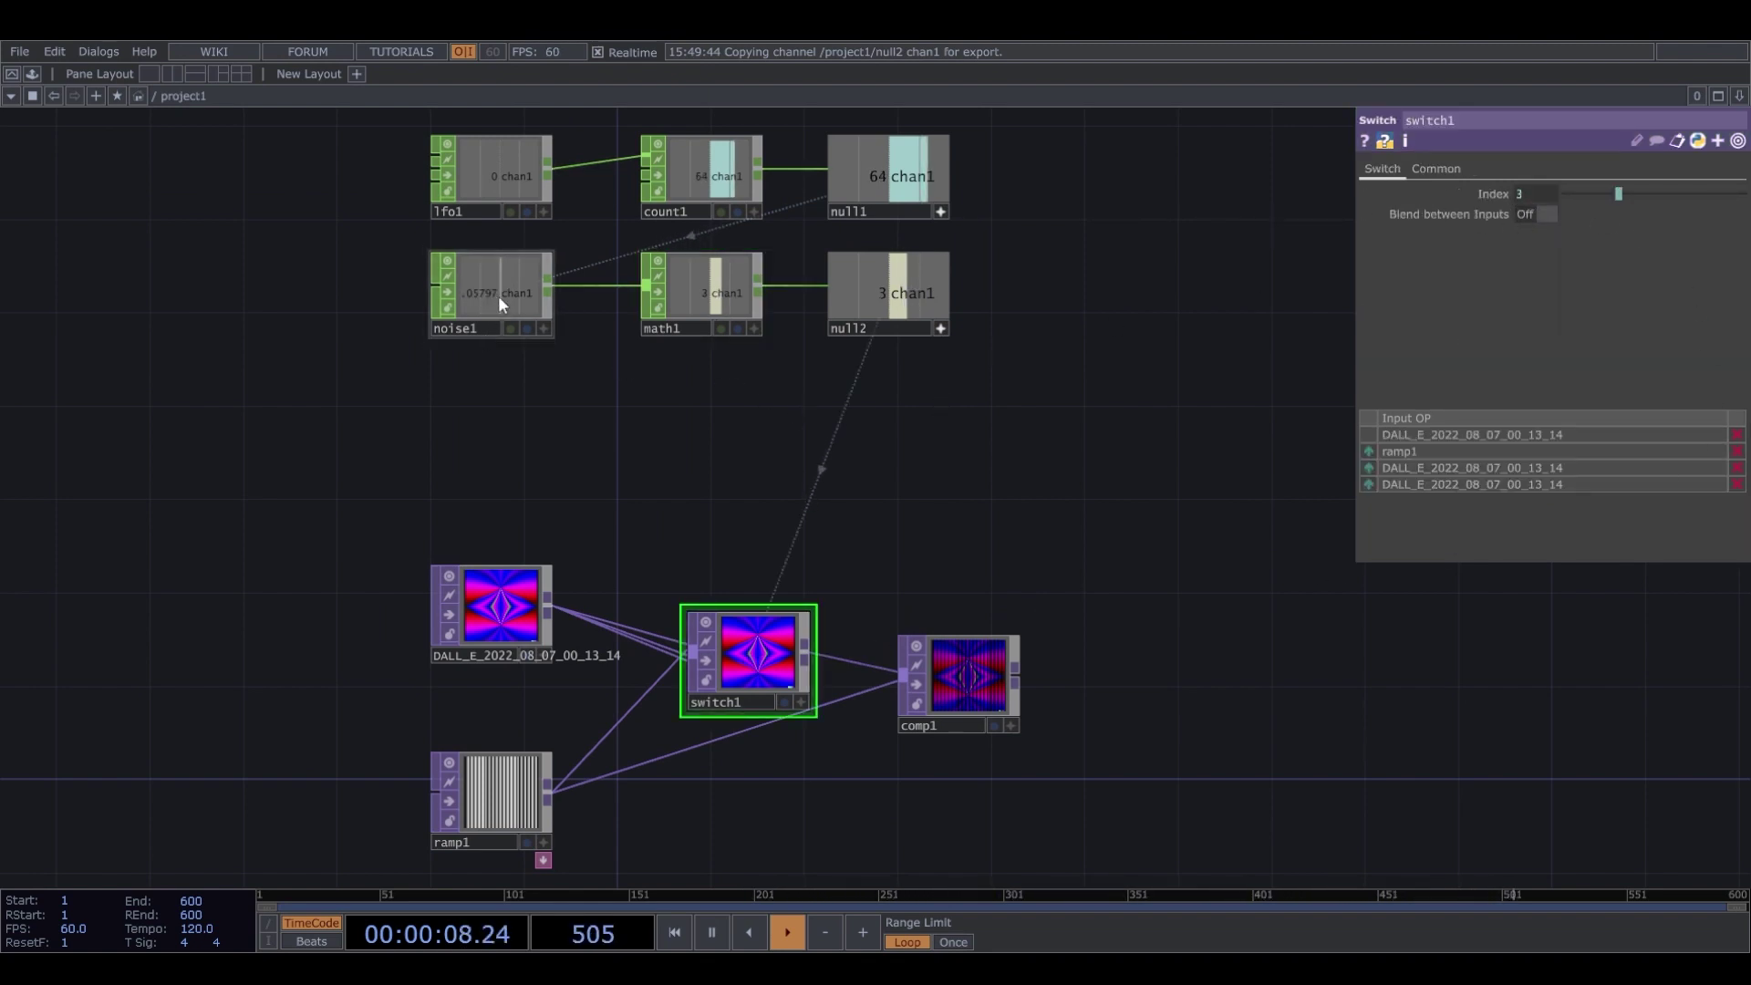
Raise the LFO CHOP's Frequency to 8.
{"action": "left_click", "coordinate": [485, 190]}
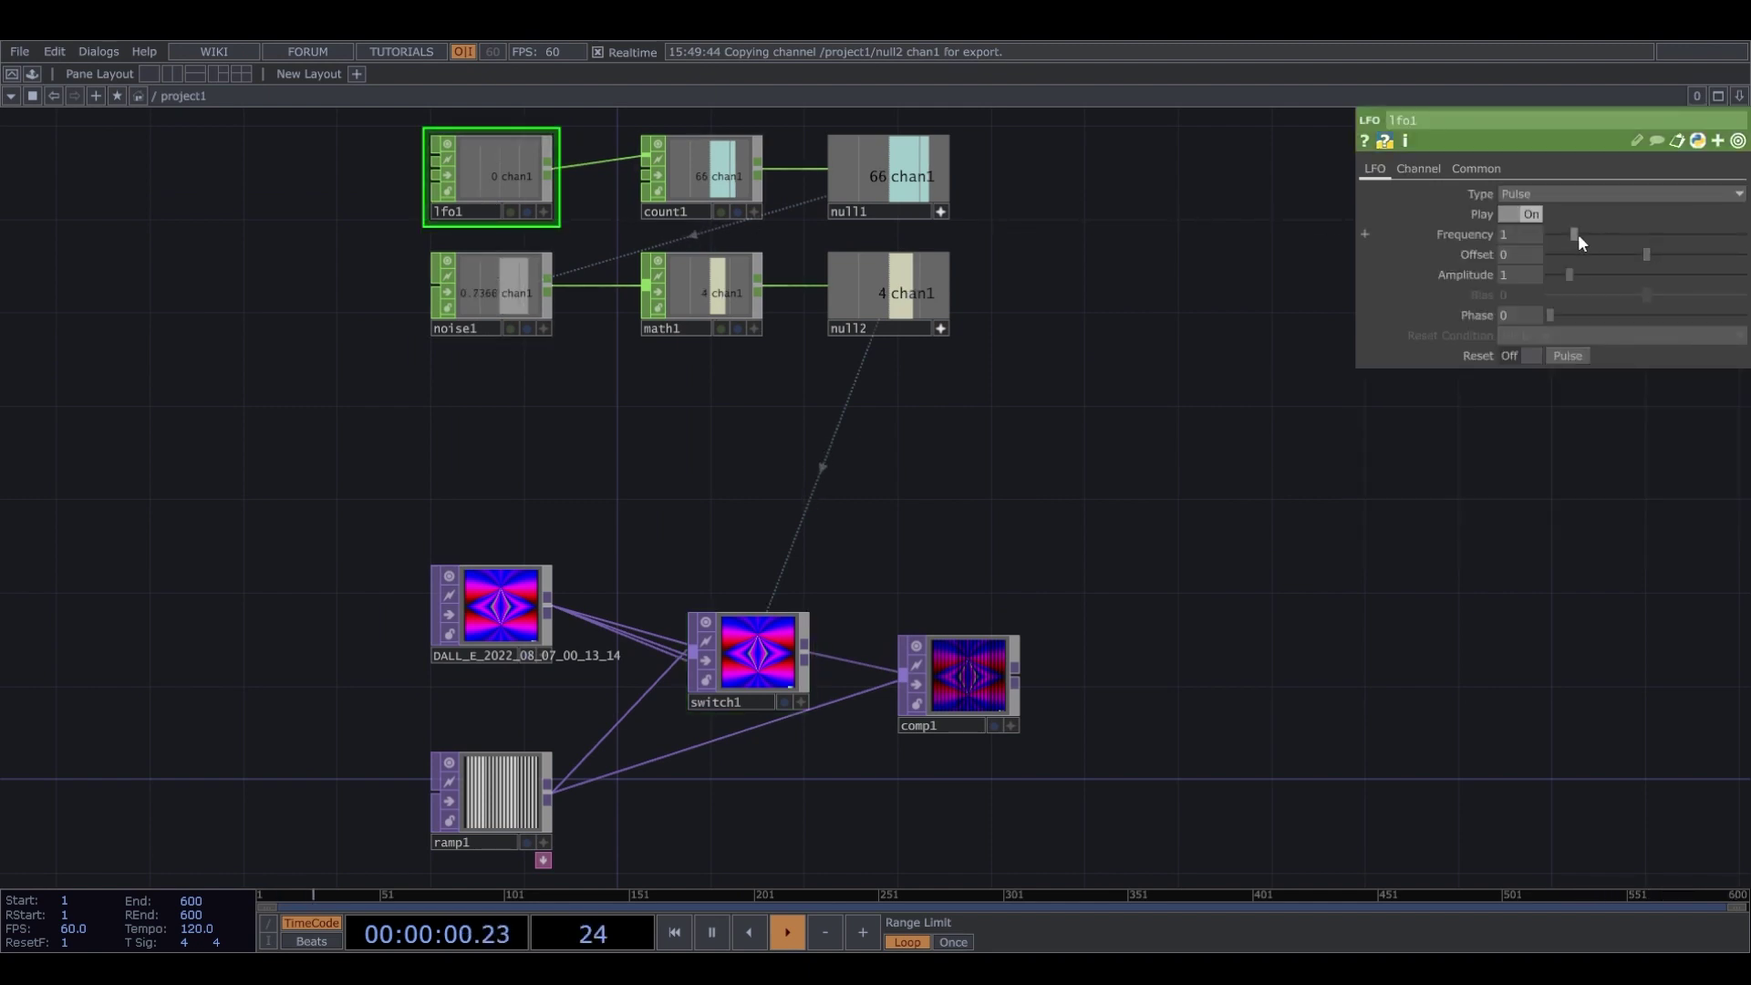
{"action": "left_click_drag", "start_coordinate": [1578, 233], "coordinate": [1749, 234]}
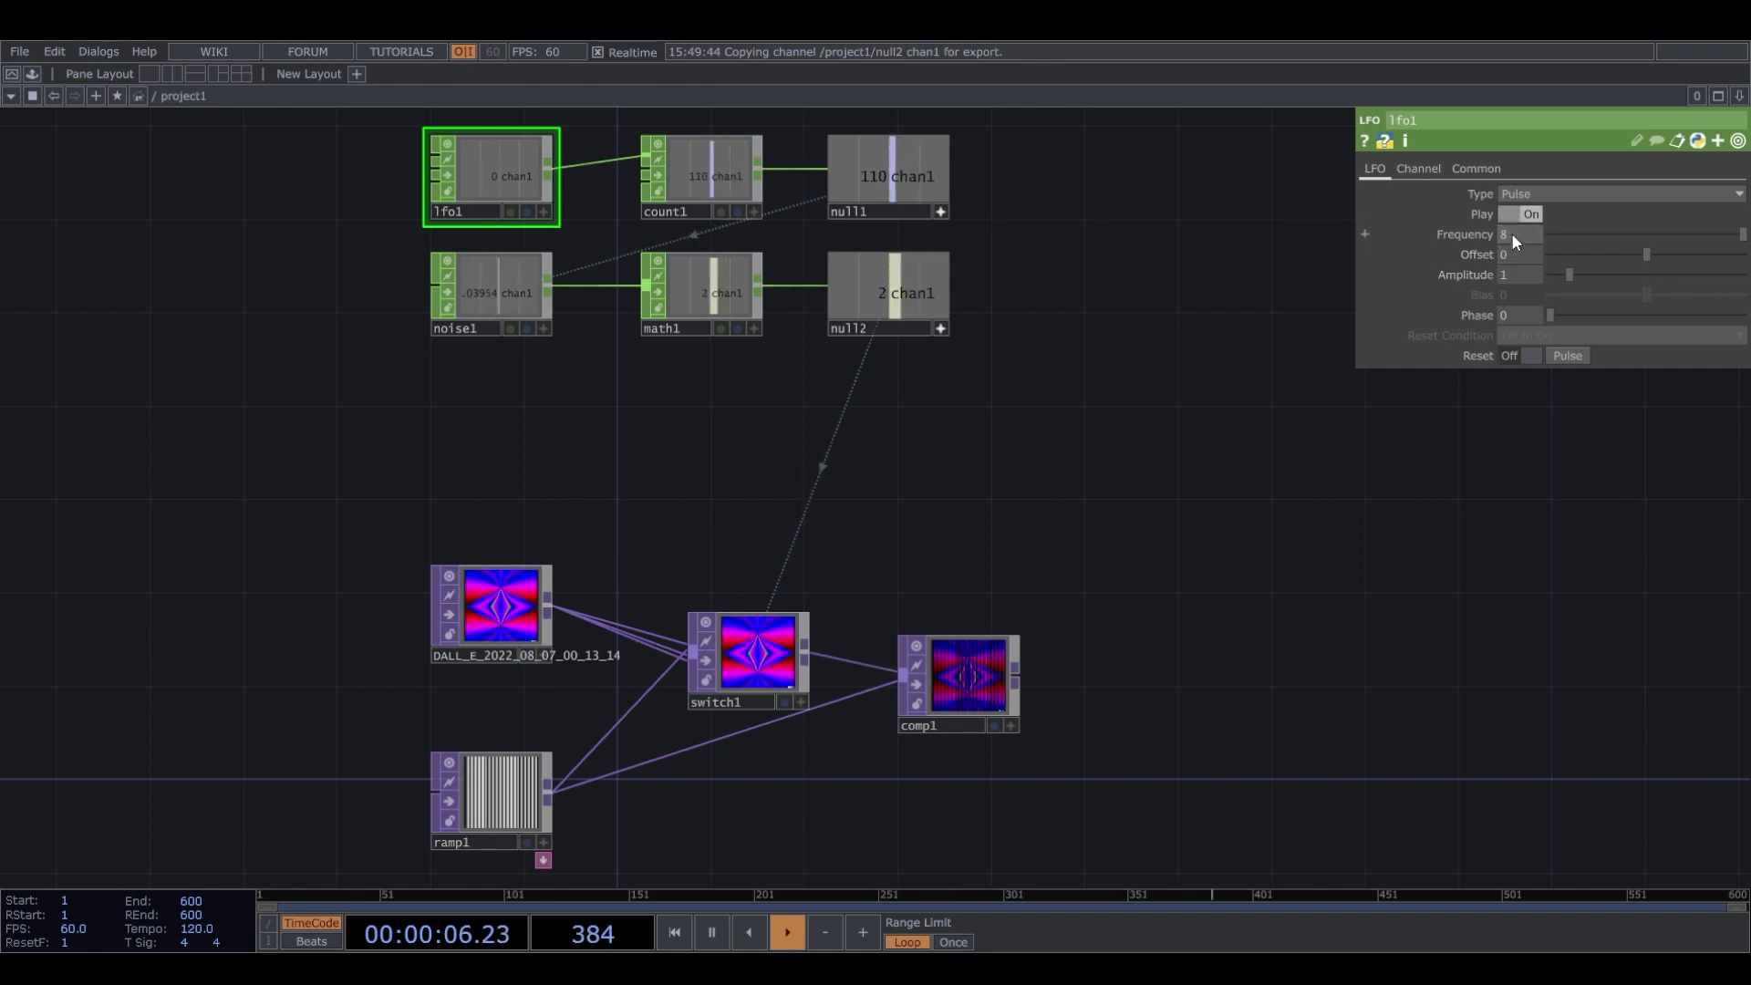
{"action": "scroll", "coordinate": [1167, 672], "scroll_direction": "up", "scroll_amount": 2}
{"action": "scroll", "coordinate": [1097, 693], "scroll_direction": "down", "scroll_amount": 2}
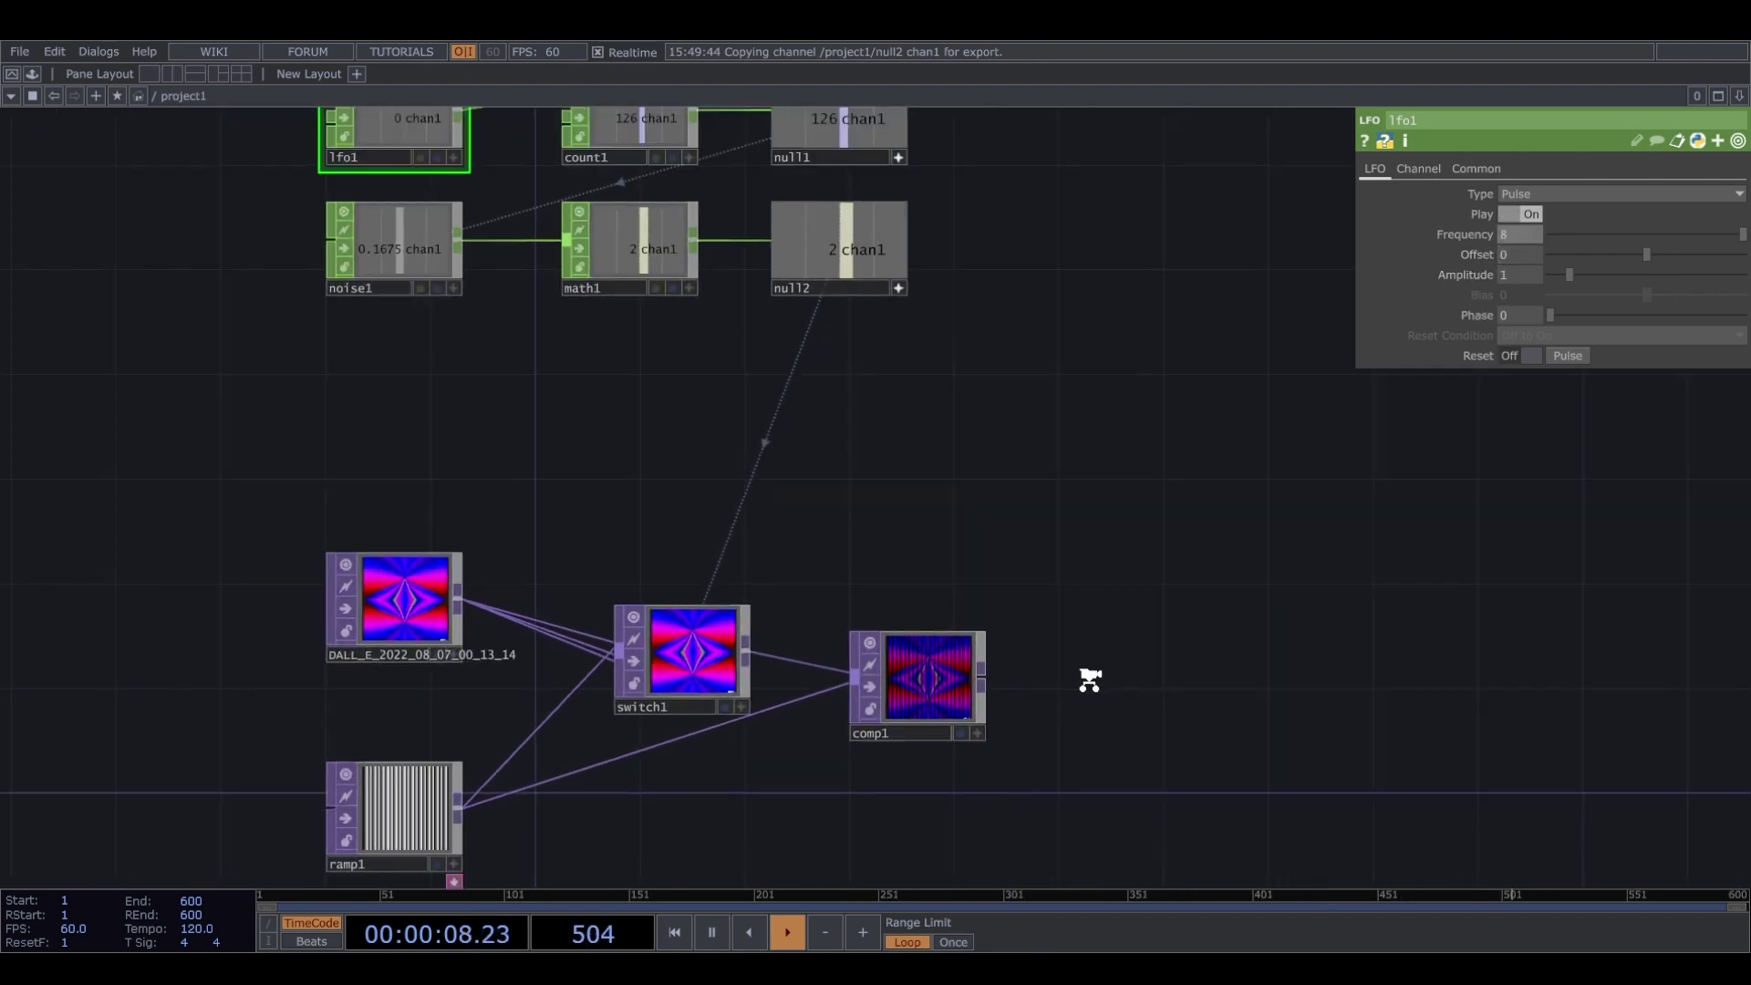
Add a Level TOP after the composite node.
{"action": "scroll", "coordinate": [1082, 742], "scroll_direction": "up", "scroll_amount": 2}
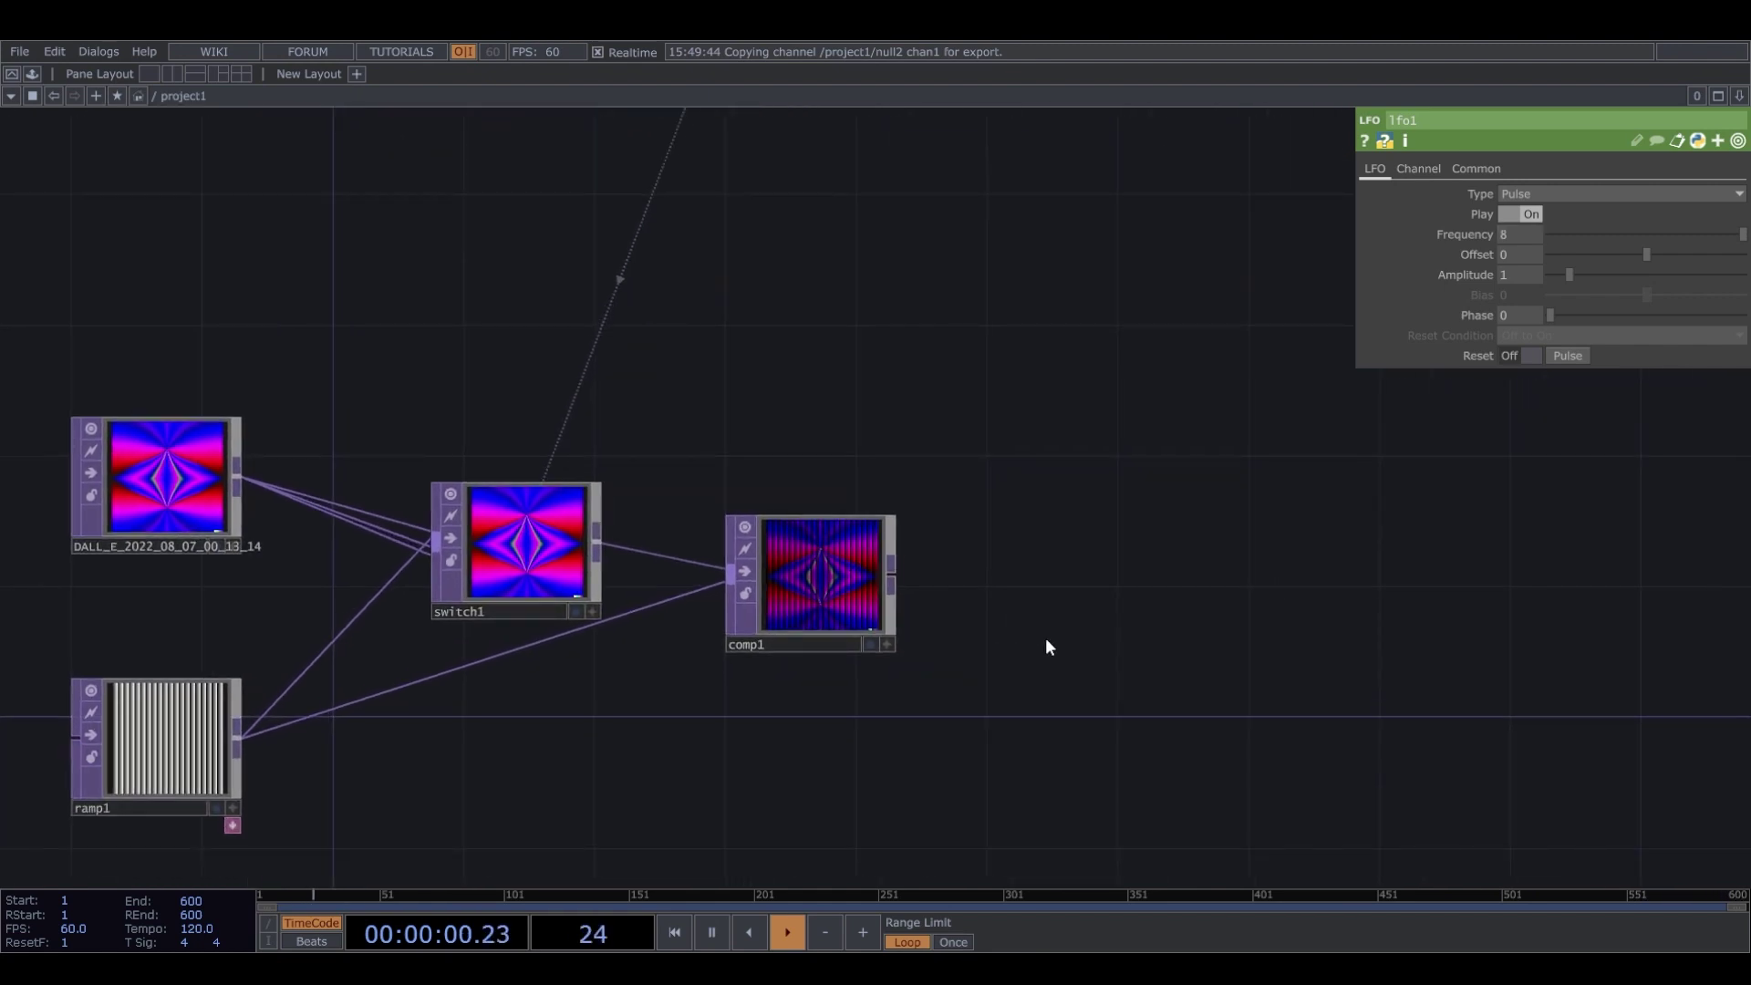
{"action": "scroll", "coordinate": [1003, 652], "scroll_direction": "up", "scroll_amount": 2}
{"action": "left_click", "coordinate": [792, 567]}
{"action": "scroll", "coordinate": [787, 702], "scroll_direction": "down", "scroll_amount": 3}
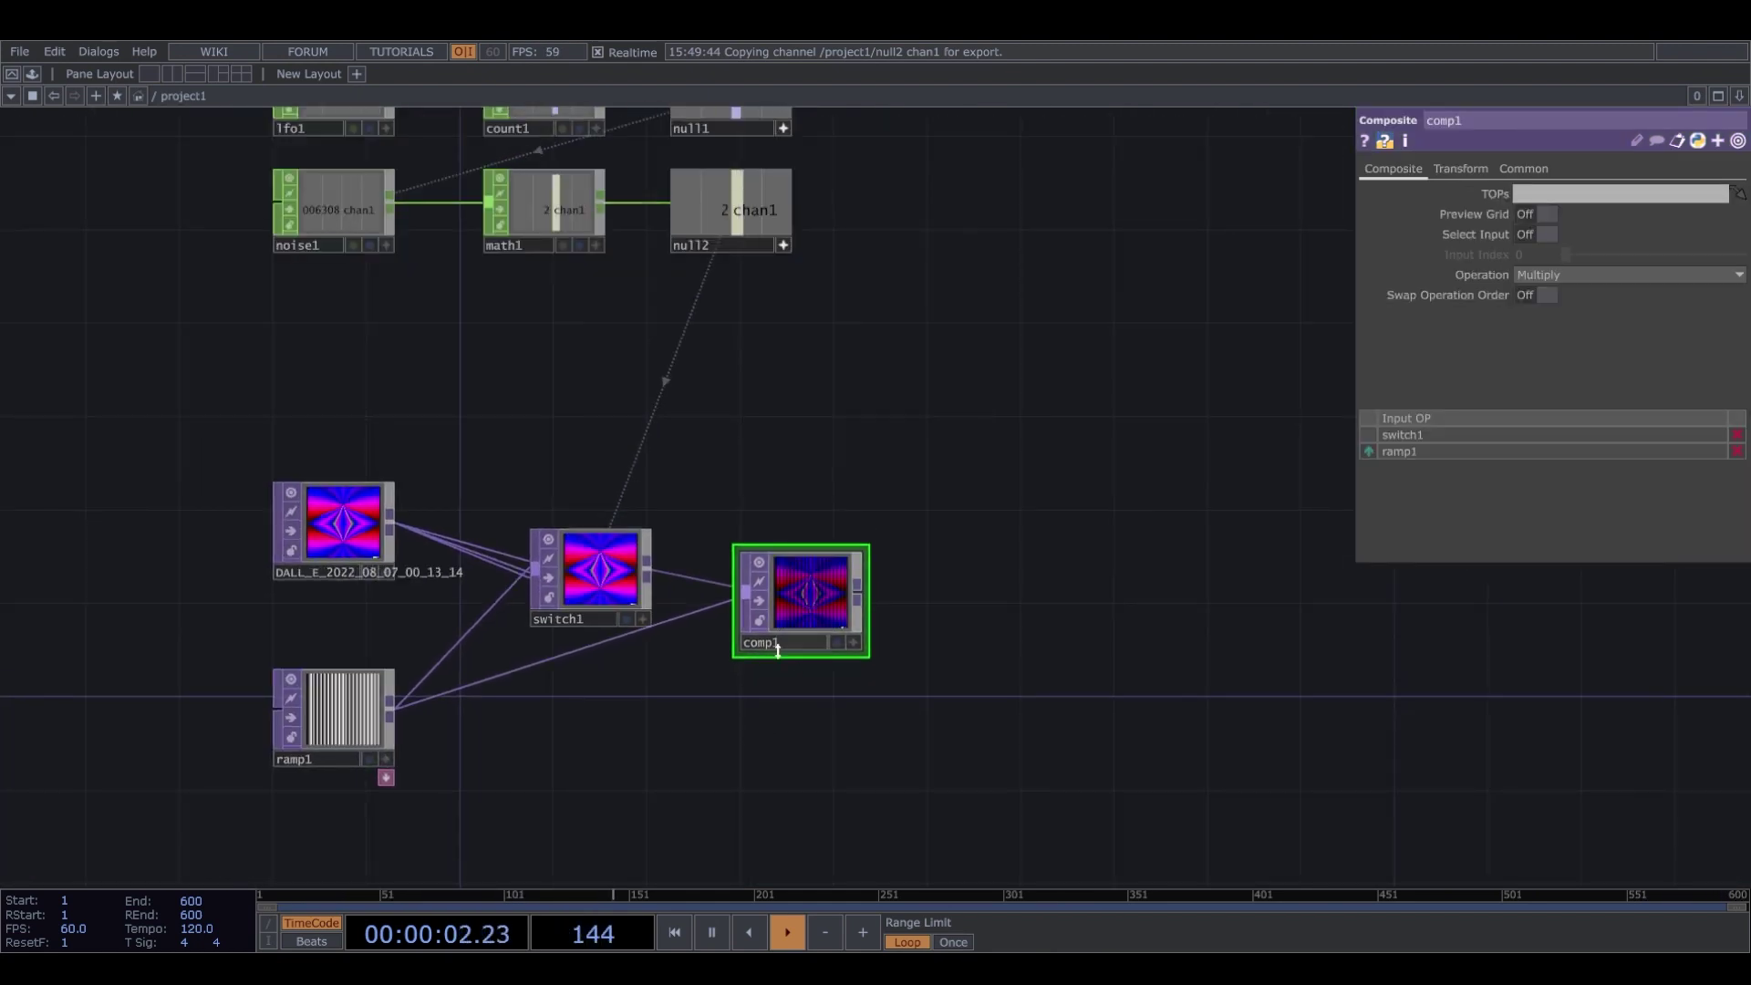
{"action": "scroll", "coordinate": [787, 702], "scroll_direction": "up", "scroll_amount": 2}
{"action": "left_click", "coordinate": [512, 555]}
{"action": "left_click", "coordinate": [861, 617]}
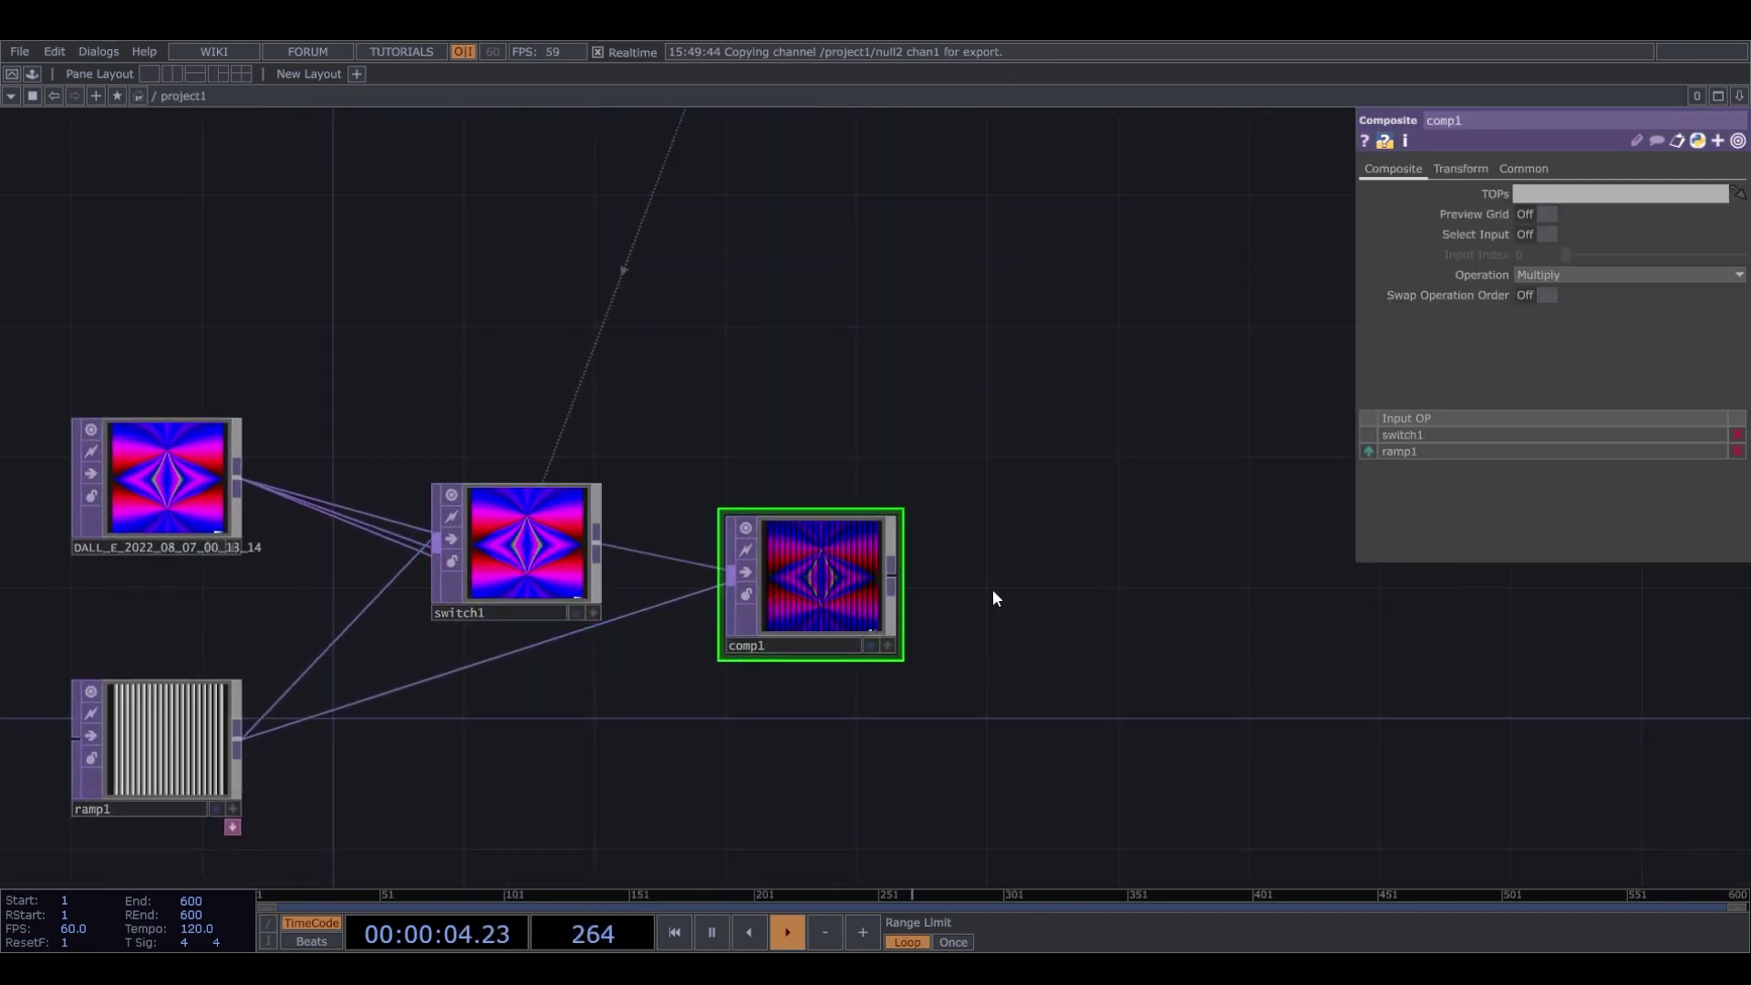
{"action": "right_click", "coordinate": [890, 577]}
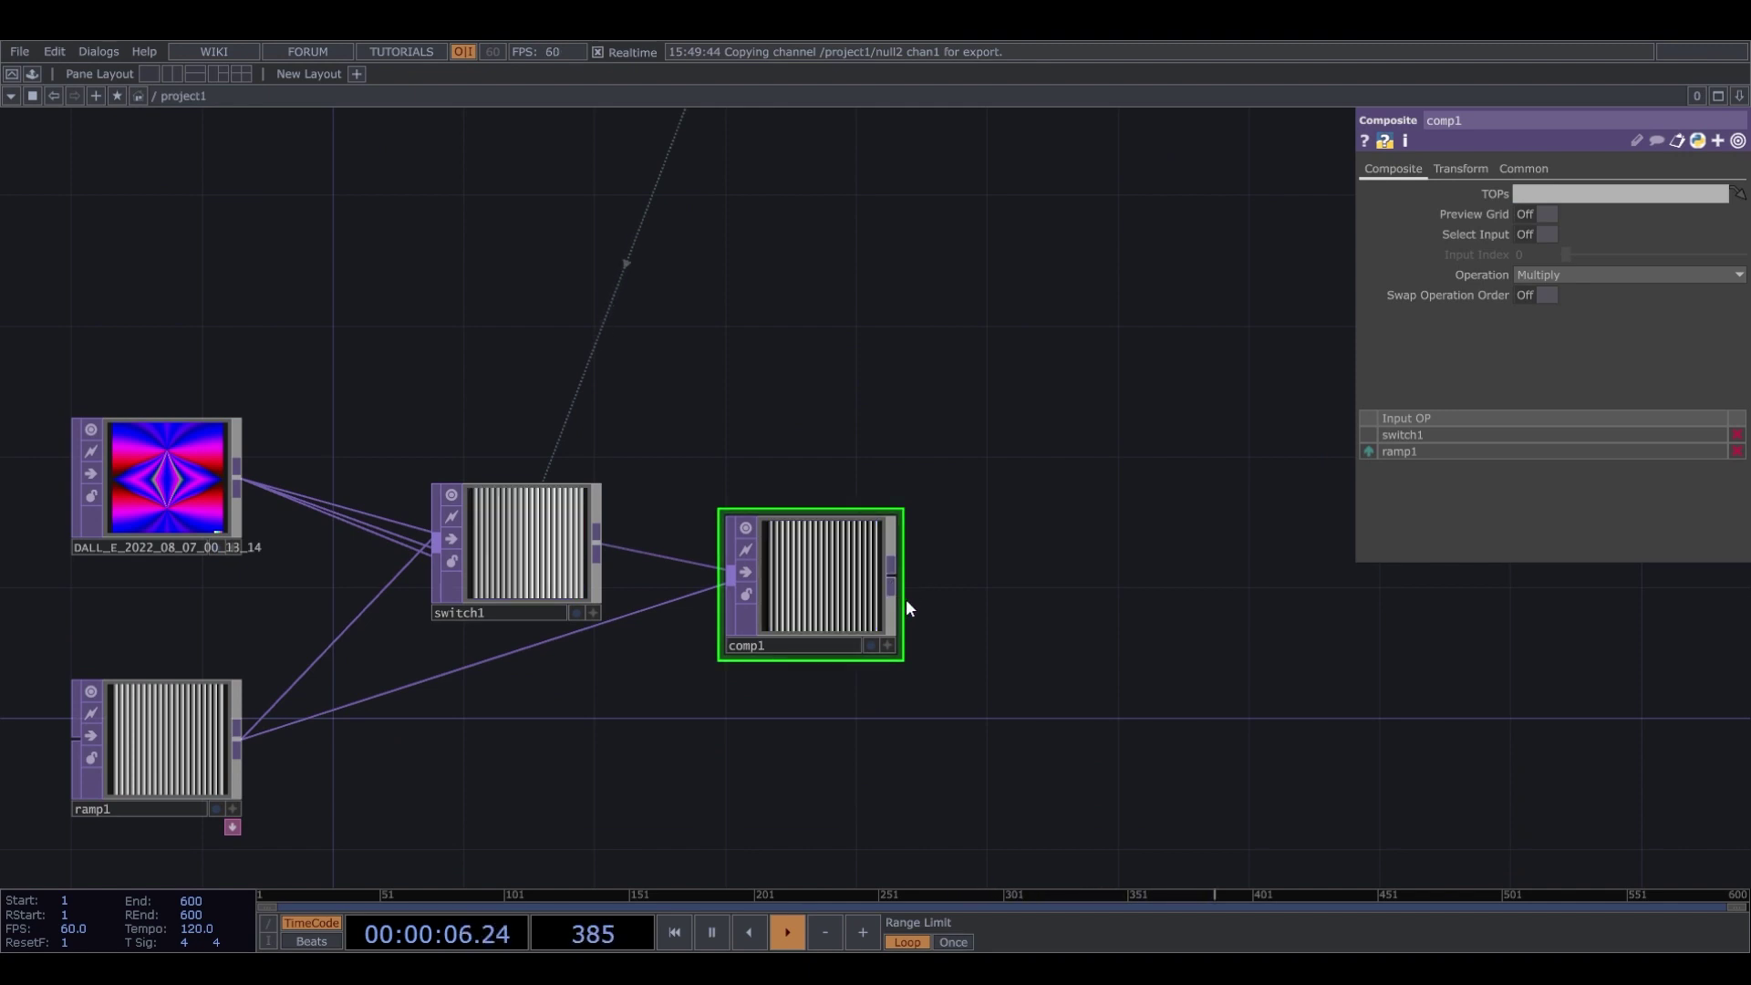
{"action": "left_click", "coordinate": [714, 631]}
{"action": "left_click", "coordinate": [1065, 582]}
Set the Level TOP's Brightness 1 to 4.
{"action": "scroll", "coordinate": [1080, 591], "scroll_direction": "up", "scroll_amount": 3}
{"action": "scroll", "coordinate": [1085, 592], "scroll_direction": "up", "scroll_amount": 2}
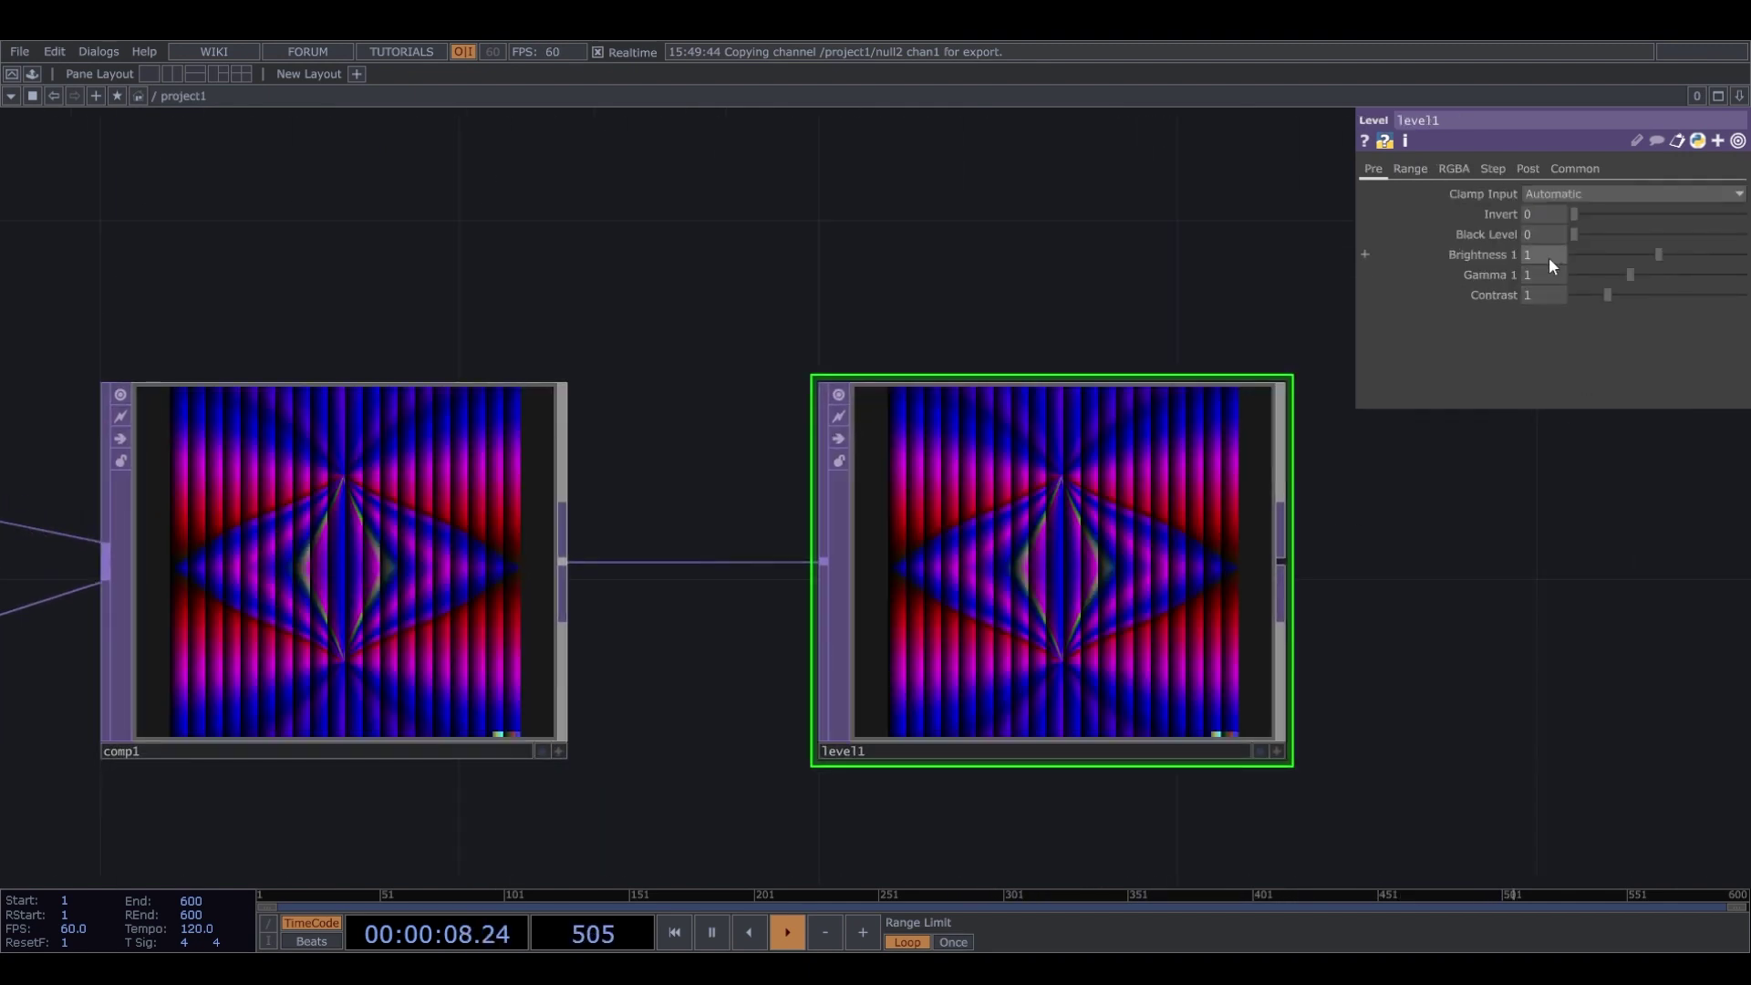
{"action": "left_click_drag", "start_coordinate": [1548, 257], "coordinate": [1571, 235]}
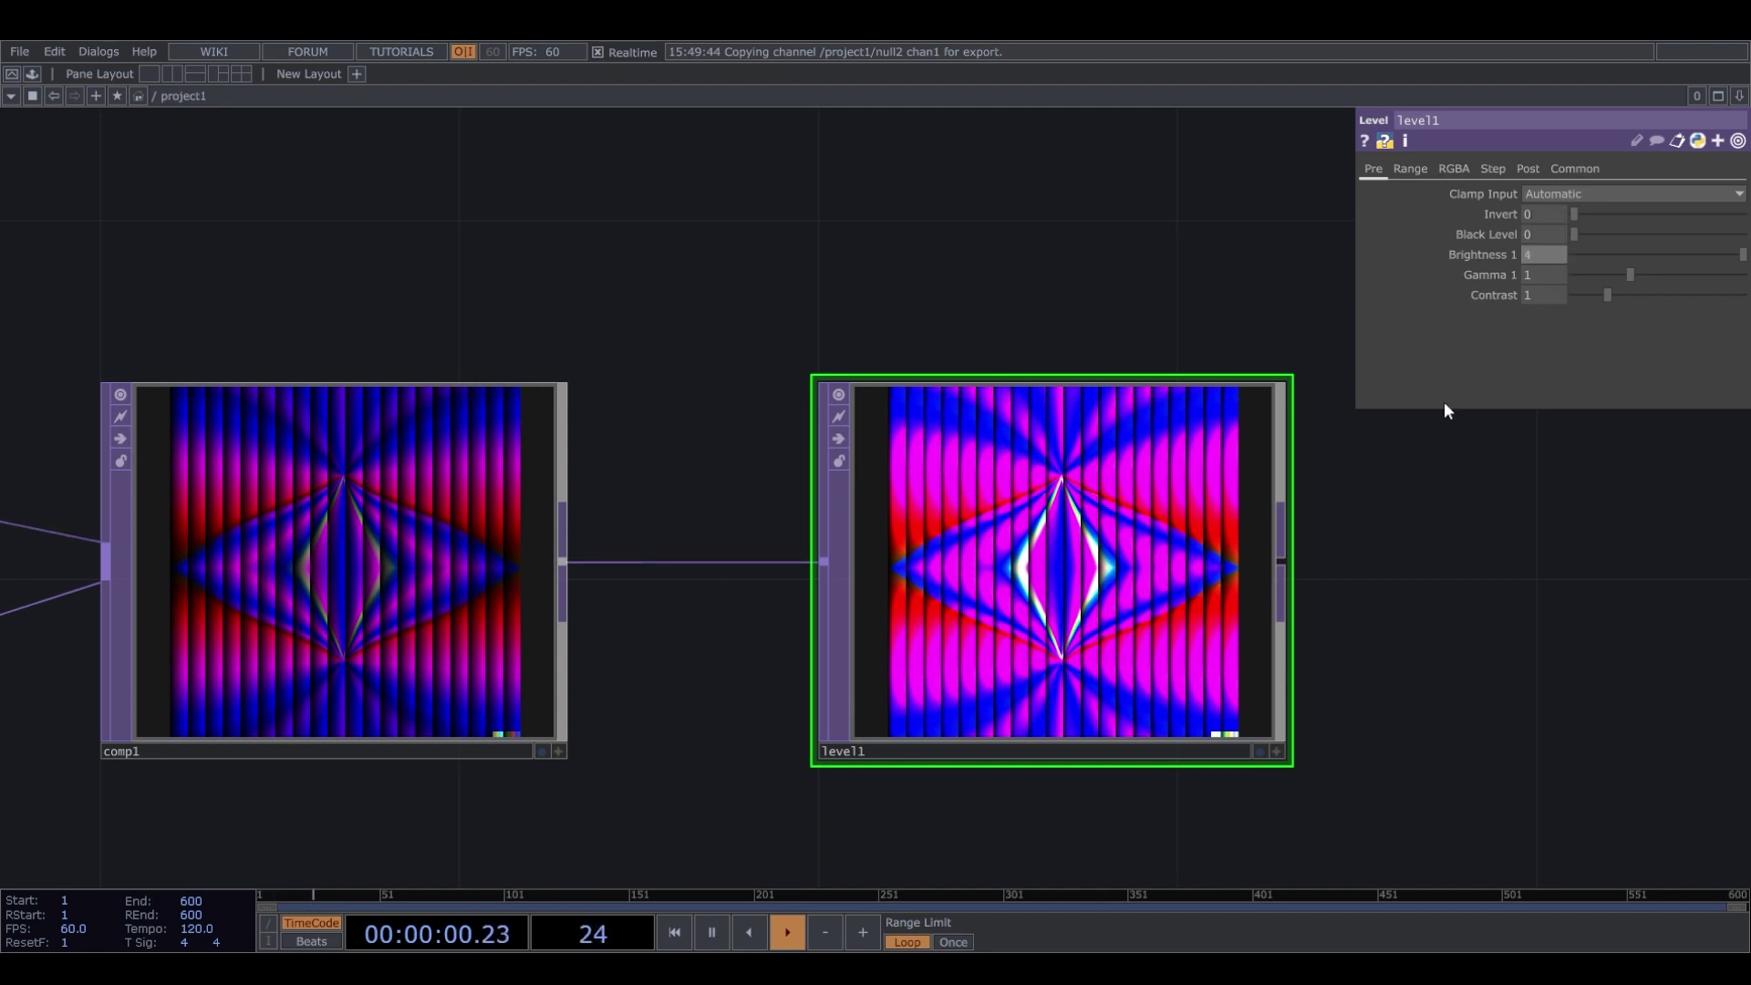
Add a Transform TOP after the Level TOP.
{"action": "left_click_drag", "start_coordinate": [1421, 623], "coordinate": [785, 616]}
{"action": "scroll", "coordinate": [1020, 622], "scroll_direction": "down", "scroll_amount": 5}
{"action": "left_click", "coordinate": [702, 589]}
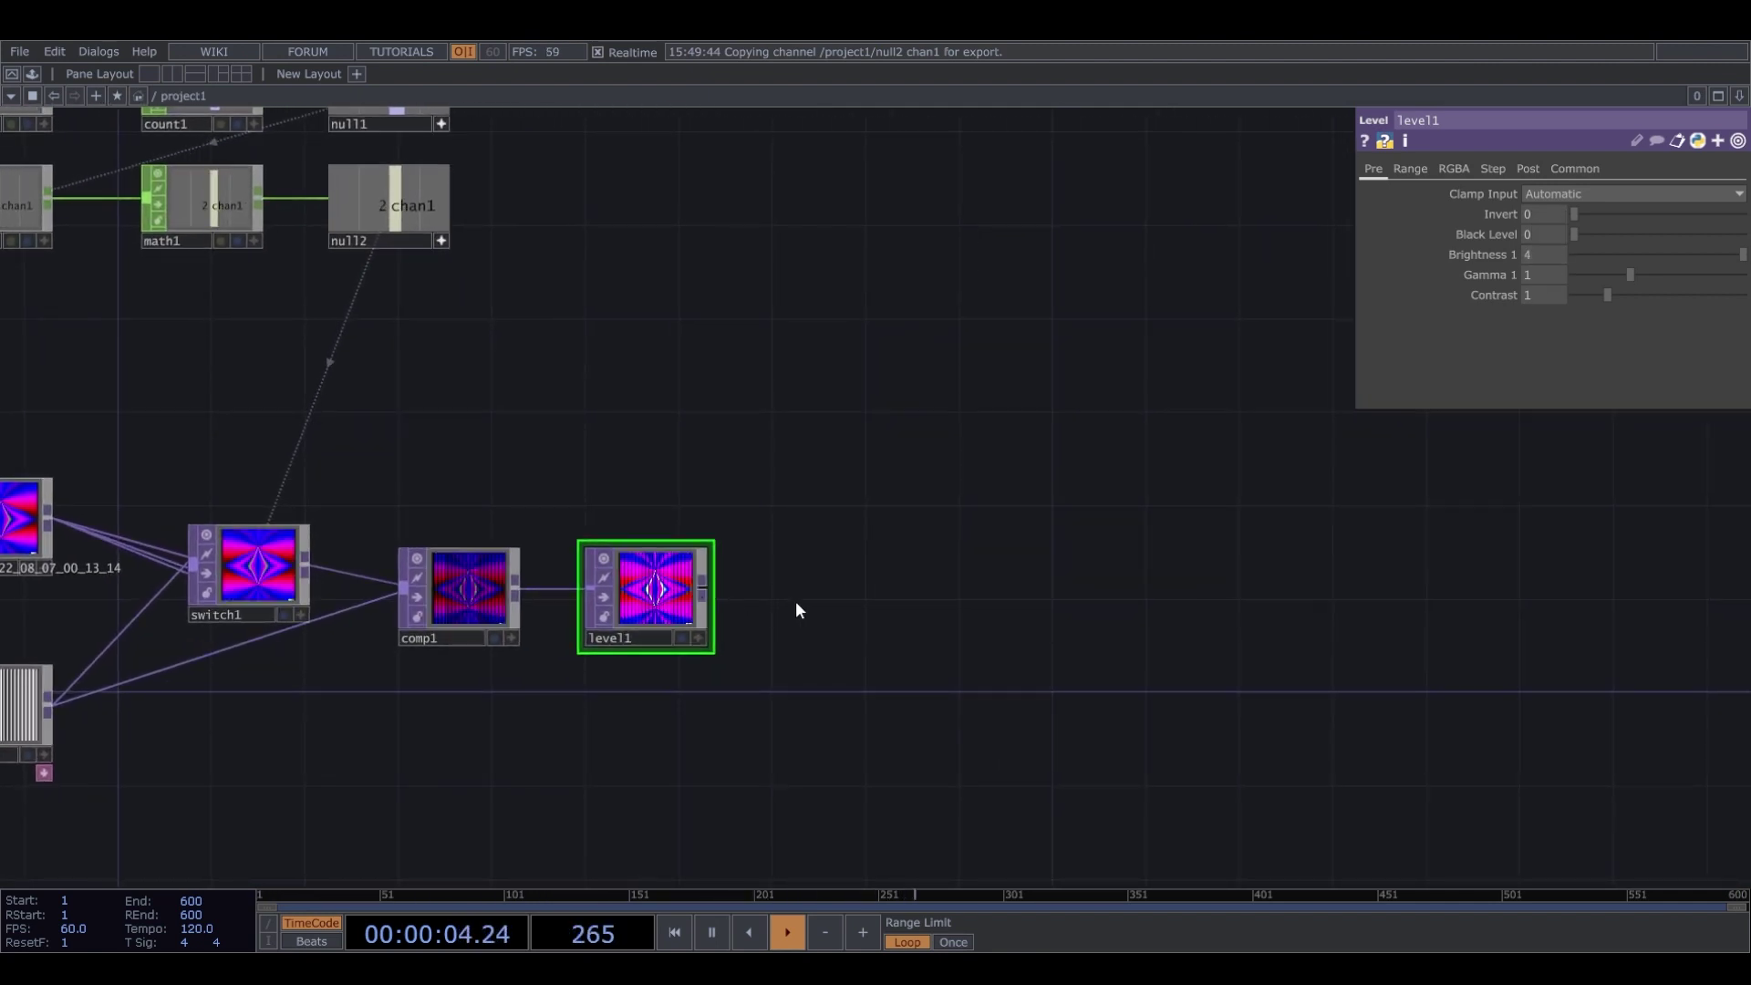
{"action": "left_click", "coordinate": [829, 588]}
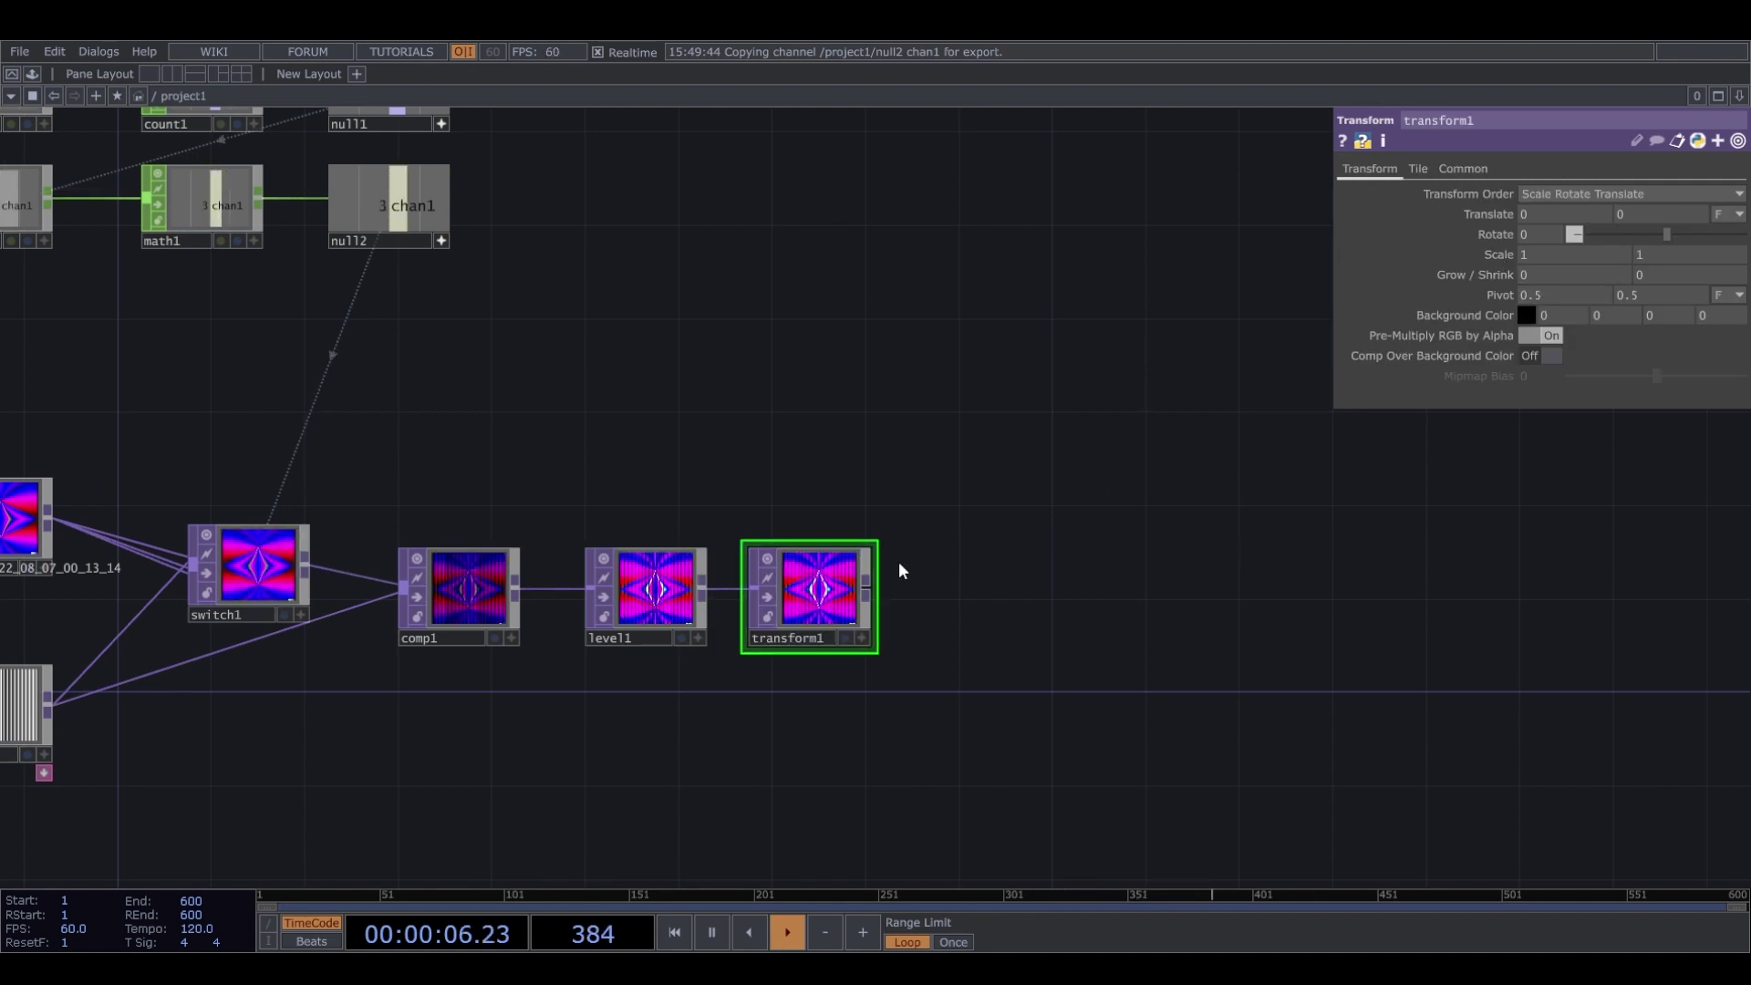
Scale the Transform TOP's image down to 0.2 in both directions.
{"action": "scroll", "coordinate": [814, 638], "scroll_direction": "up", "scroll_amount": 2}
{"action": "scroll", "coordinate": [815, 643], "scroll_direction": "up", "scroll_amount": 1}
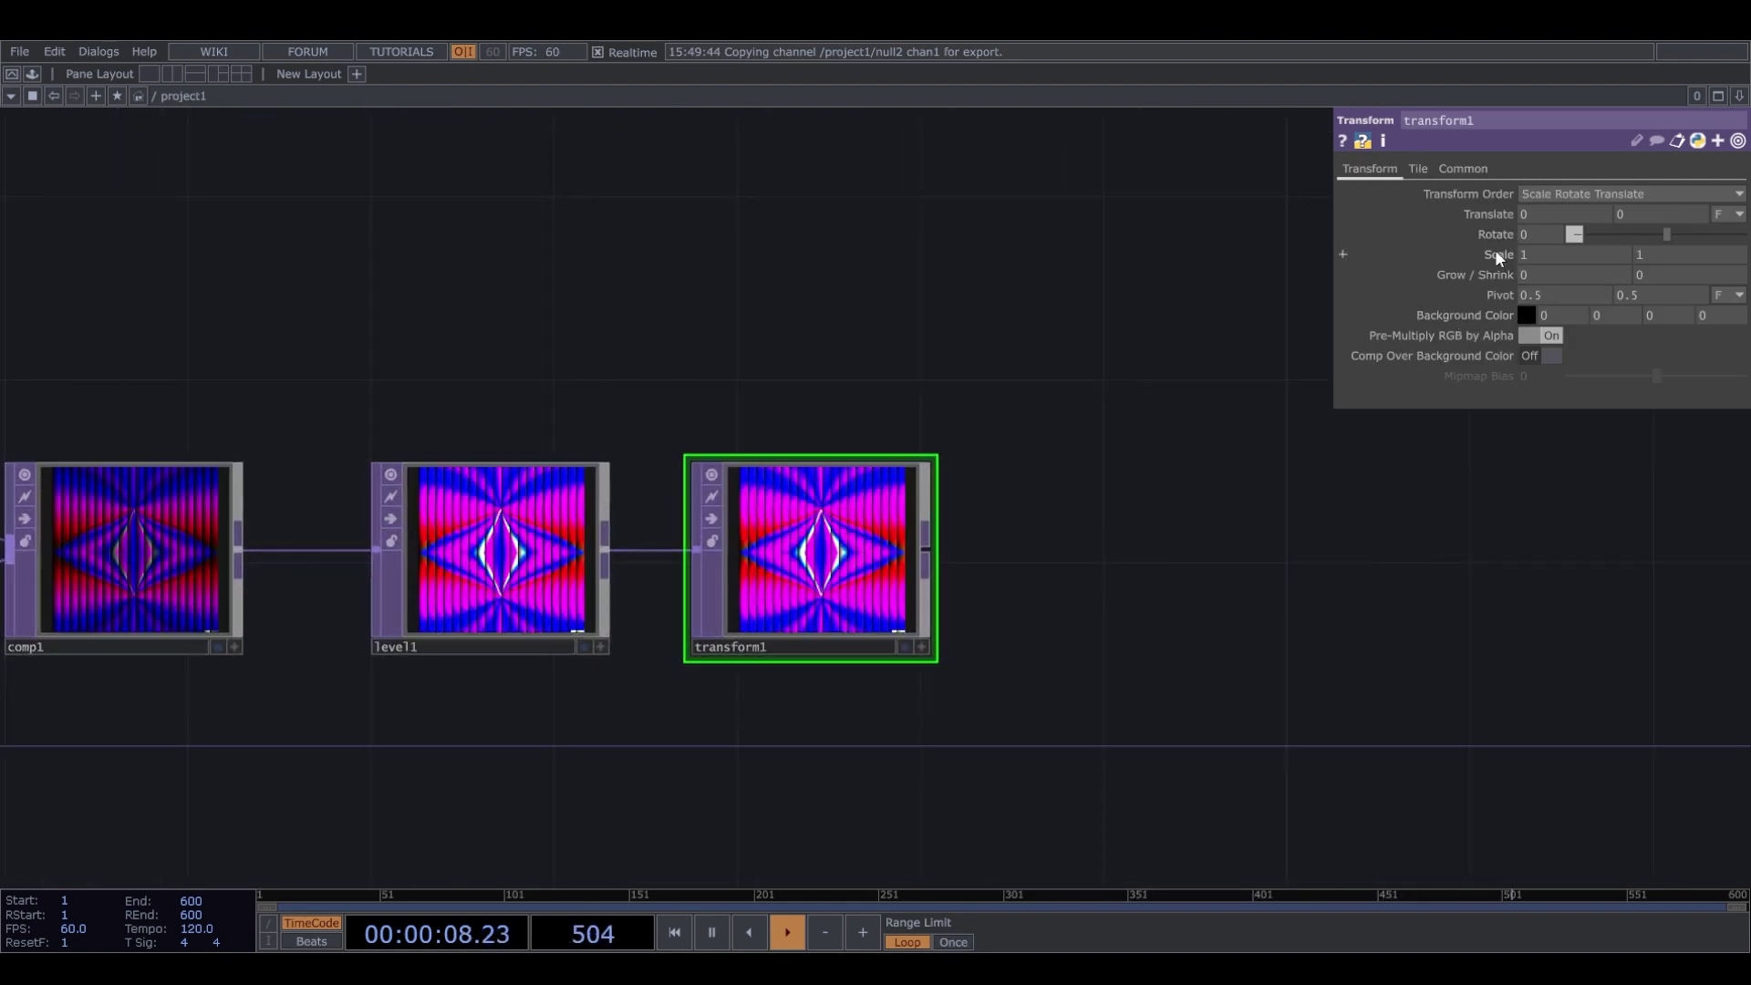
{"action": "middle_click_drag", "start_coordinate": [1495, 249], "coordinate": [1396, 239]}
{"action": "scroll", "coordinate": [911, 558], "scroll_direction": "up", "scroll_amount": 5}
{"action": "scroll", "coordinate": [655, 637], "scroll_direction": "down", "scroll_amount": 3}
{"action": "scroll", "coordinate": [658, 639], "scroll_direction": "down", "scroll_amount": 8}
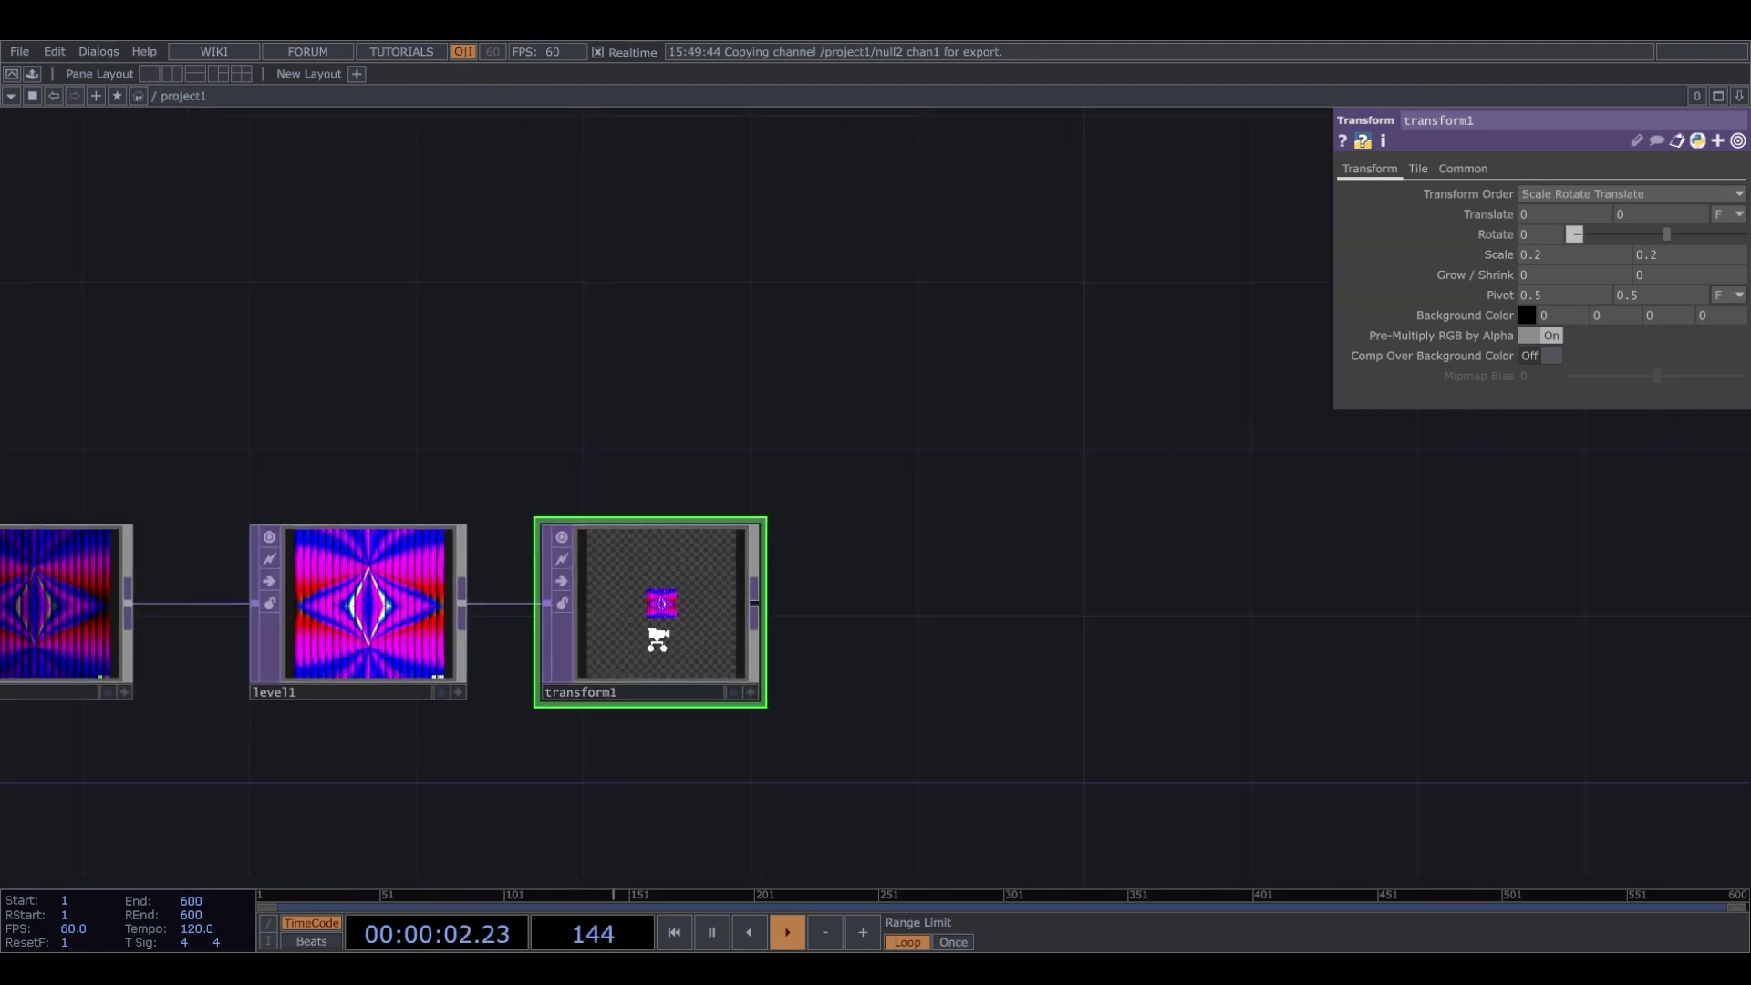
Add a second Transform TOP at the end of the chain and insert a Null TOP between the two Transforms.
{"action": "left_click_drag", "start_coordinate": [797, 660], "coordinate": [908, 534]}
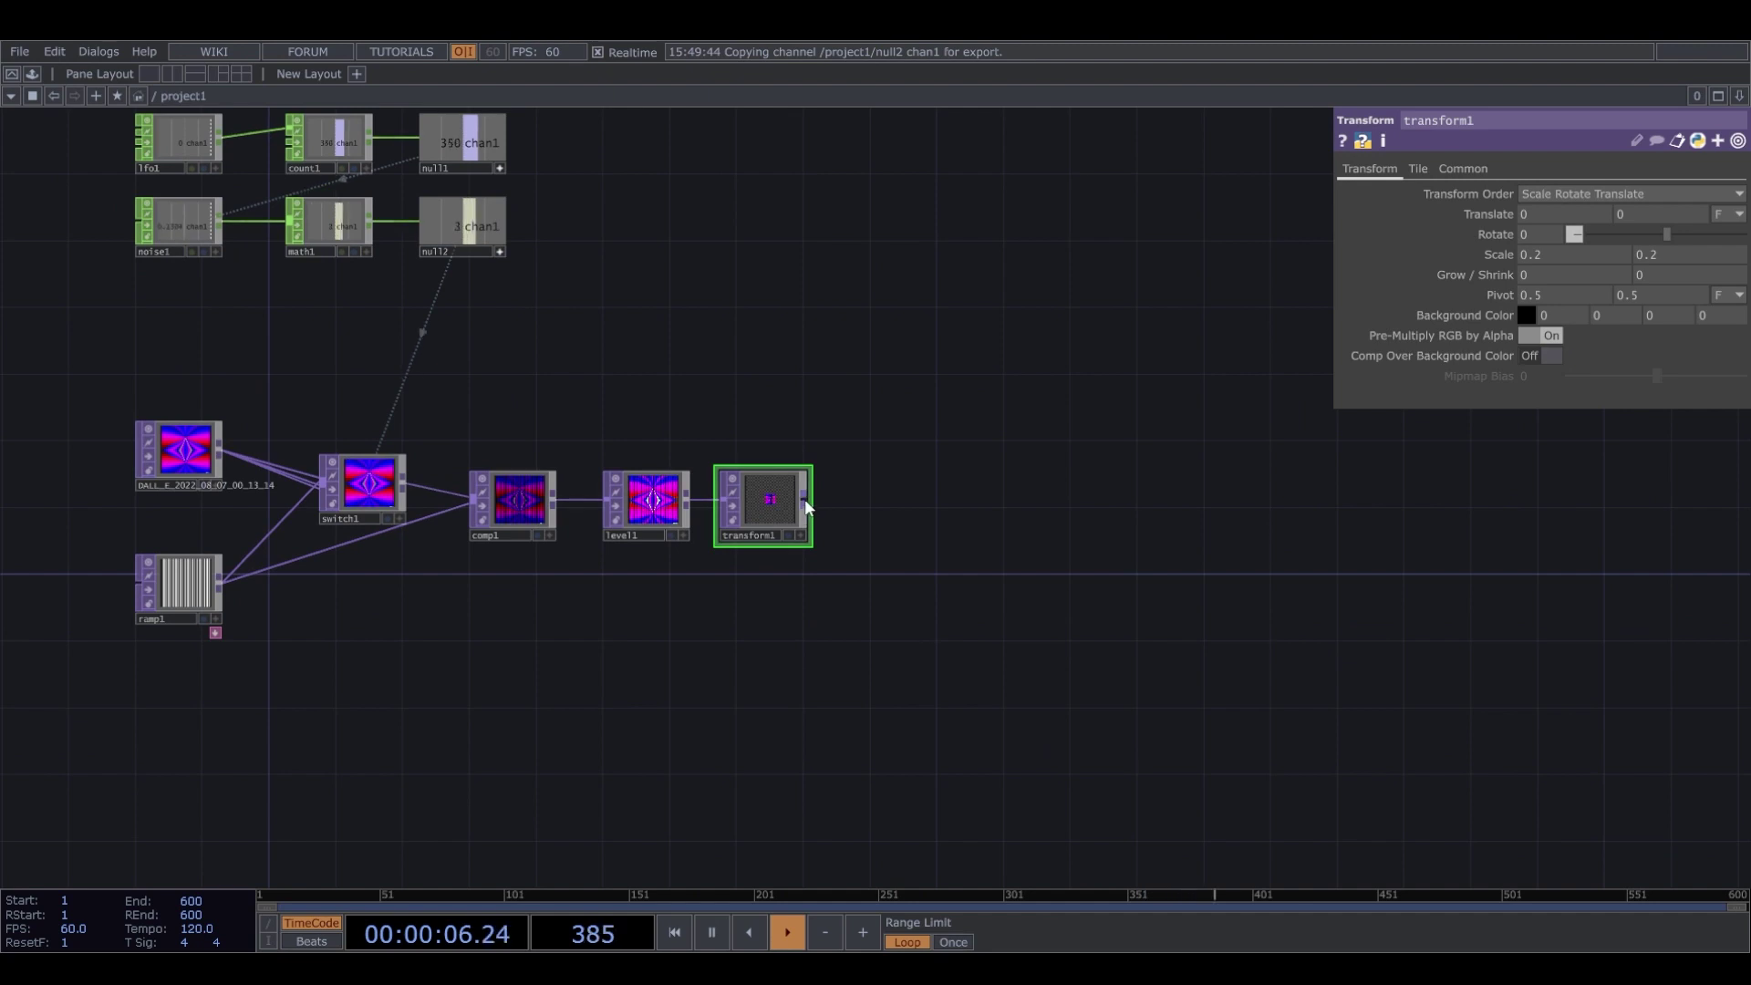
{"action": "left_click", "coordinate": [960, 495]}
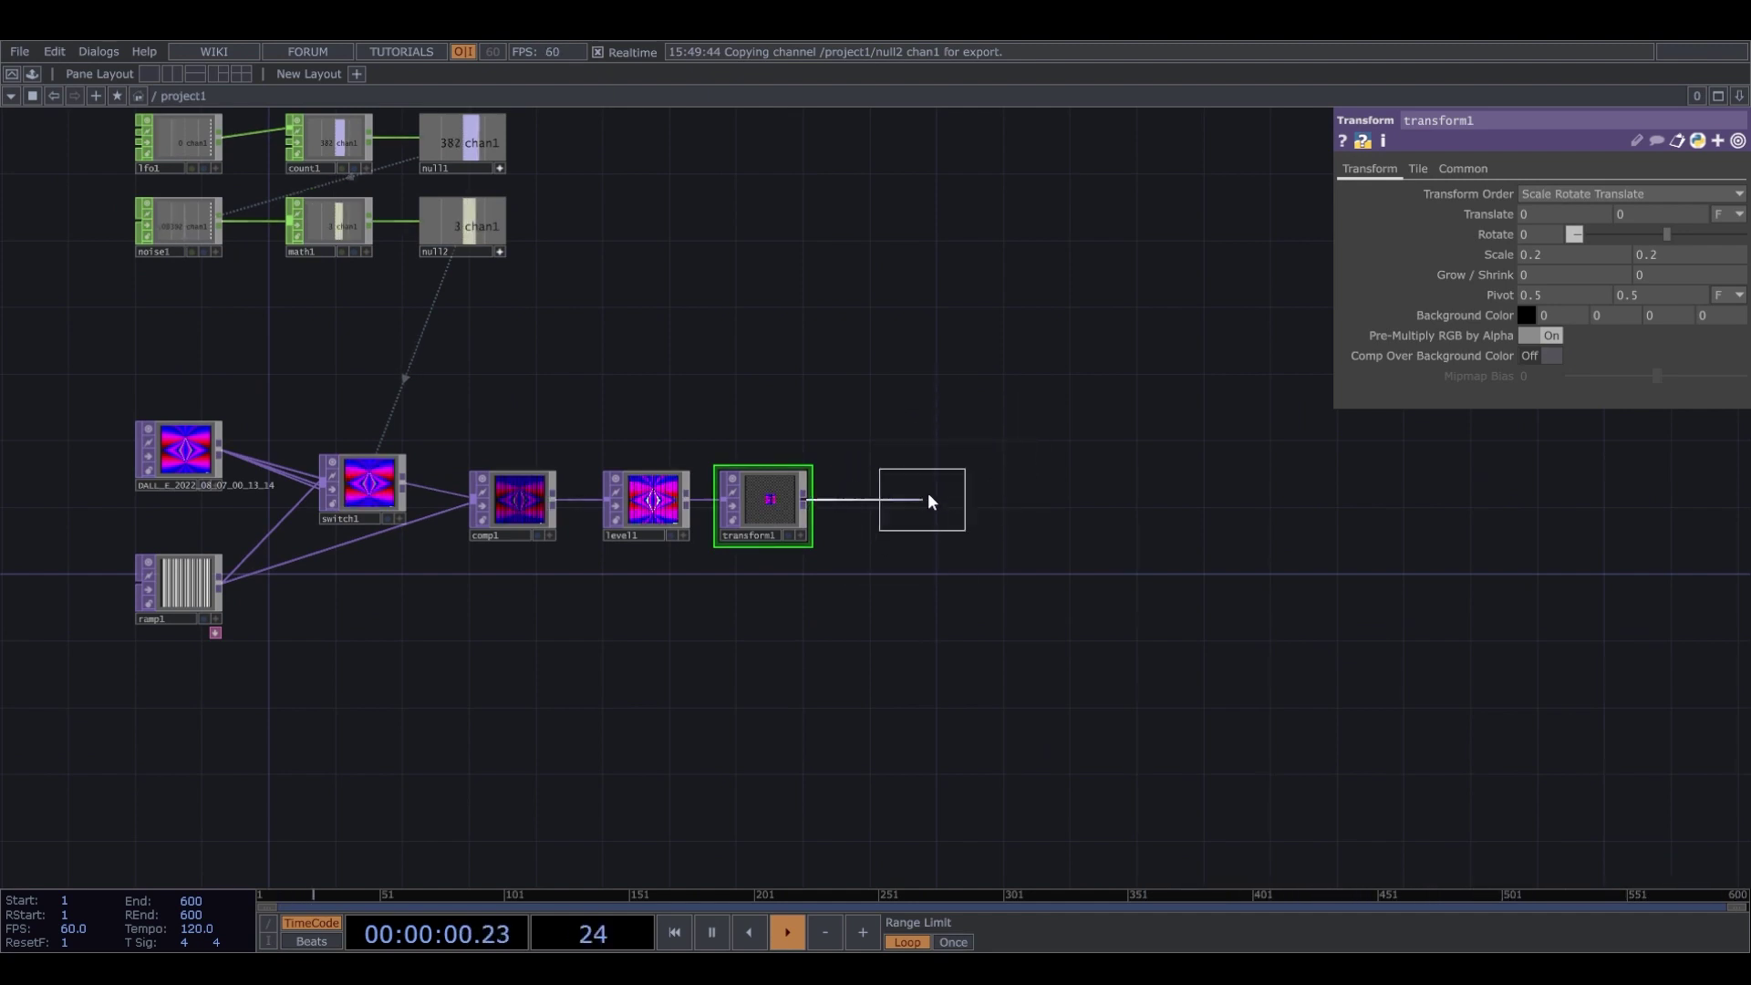
{"action": "left_click", "coordinate": [983, 467]}
{"action": "left_click_drag", "start_coordinate": [966, 475], "coordinate": [999, 515]}
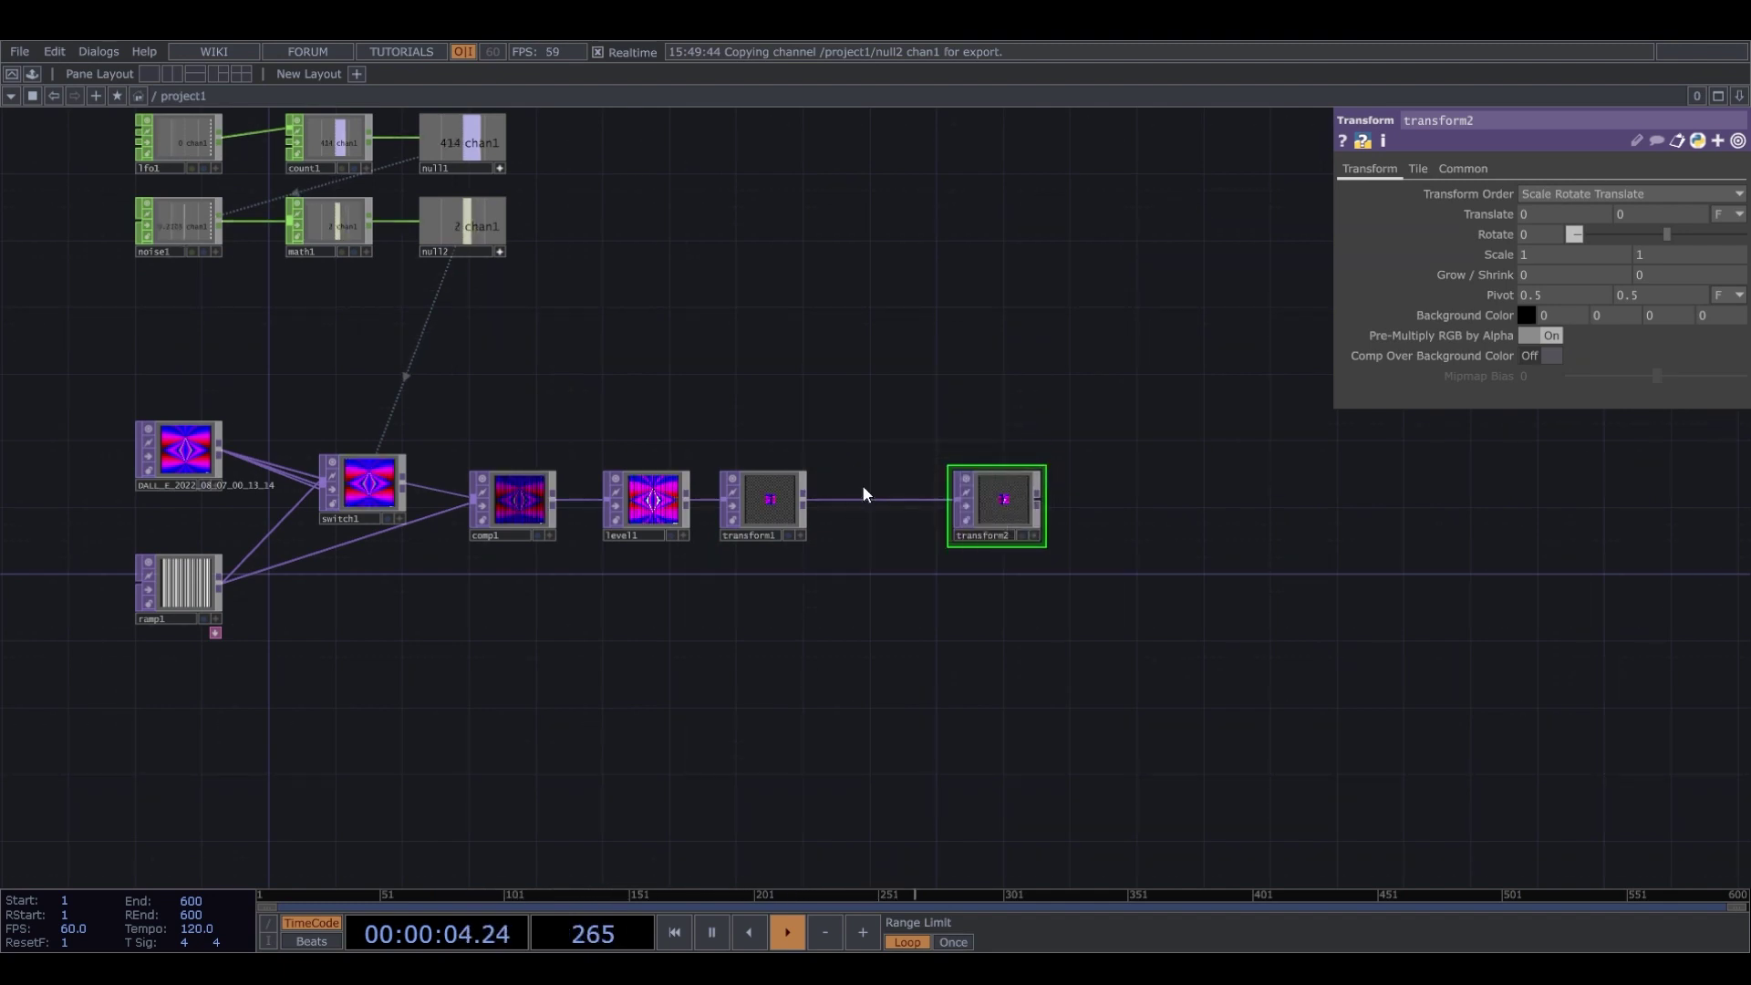
{"action": "left_click", "coordinate": [766, 399]}
{"action": "left_click", "coordinate": [886, 509]}
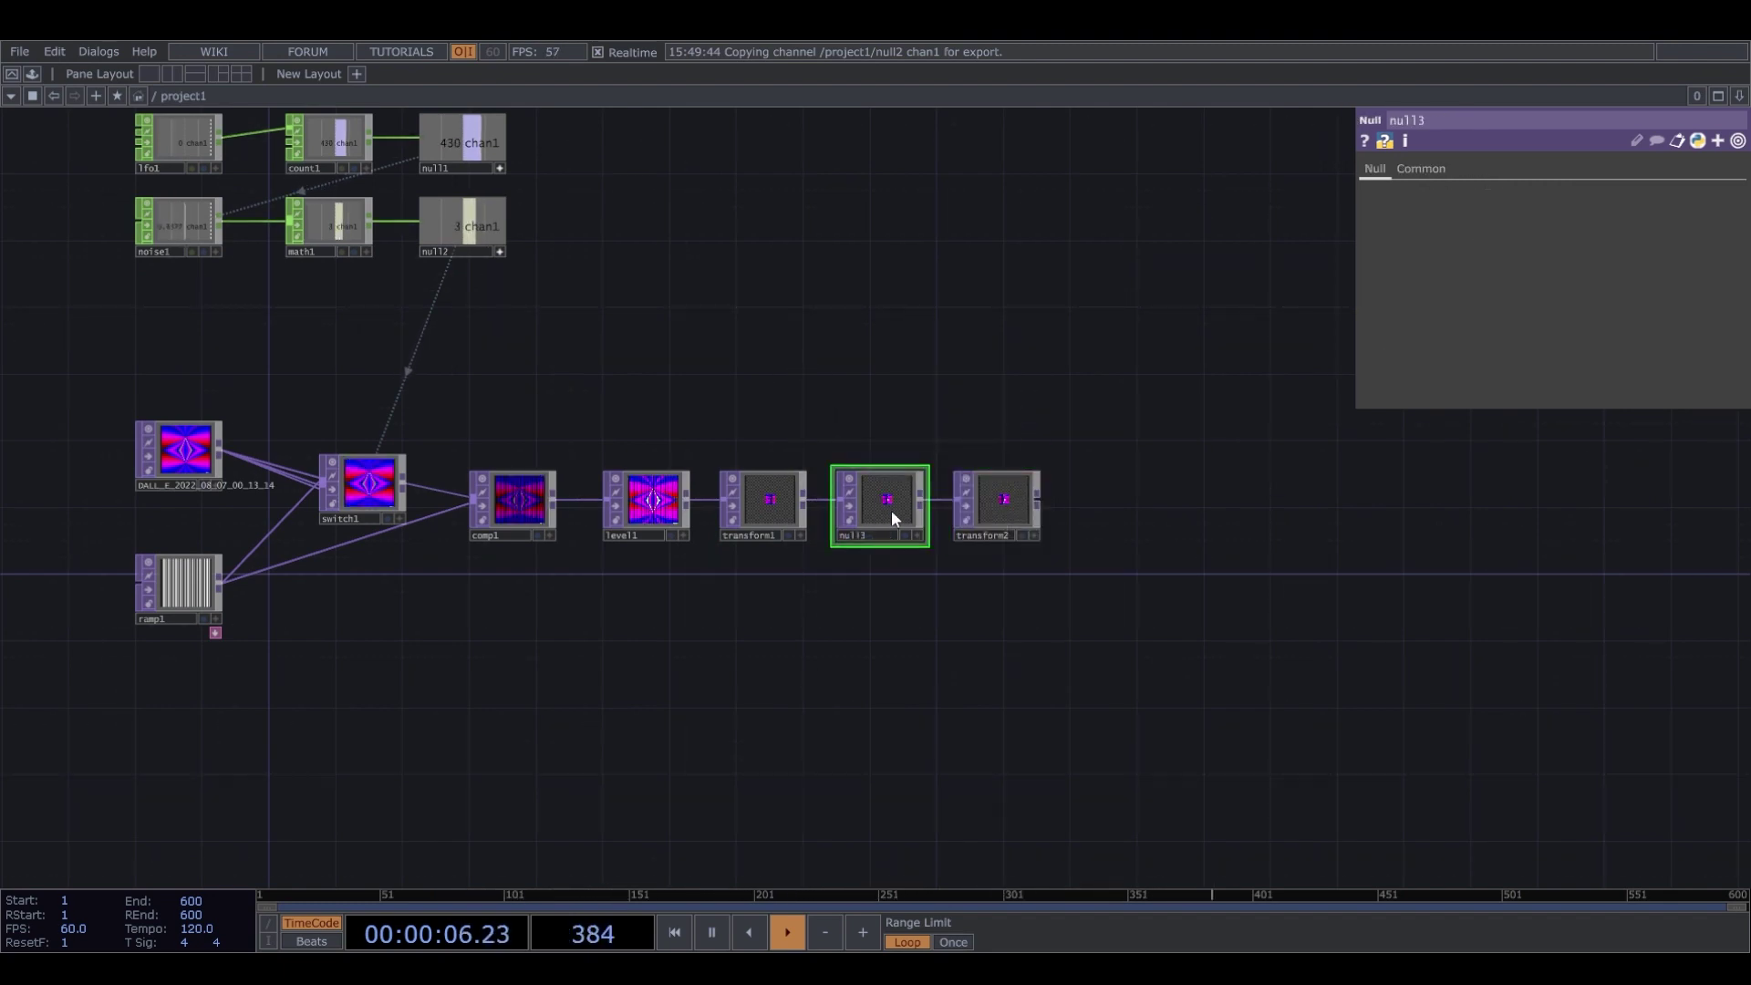
Add a second Noise CHOP in the empty area below the TOP chain.
{"action": "scroll", "coordinate": [891, 513], "scroll_direction": "up", "scroll_amount": 3}
{"action": "left_click", "coordinate": [1125, 516]}
{"action": "scroll", "coordinate": [1063, 594], "scroll_direction": "down", "scroll_amount": 5}
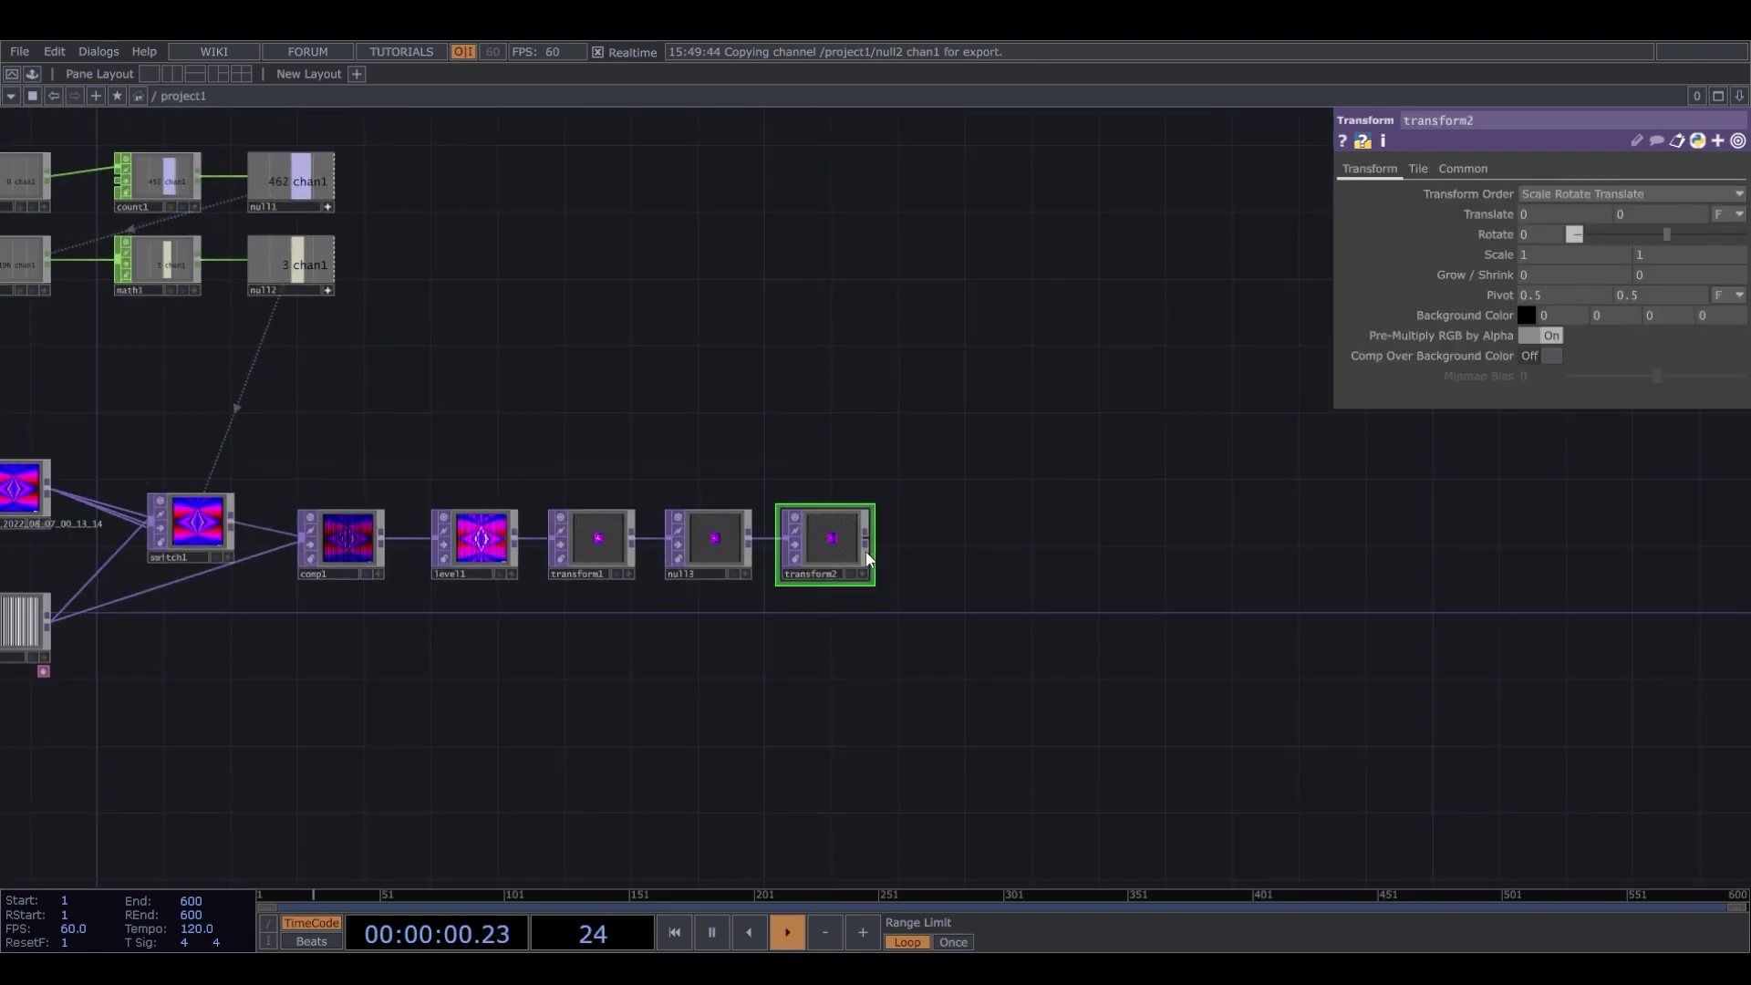
{"action": "scroll", "coordinate": [821, 593], "scroll_direction": "down", "scroll_amount": 4}
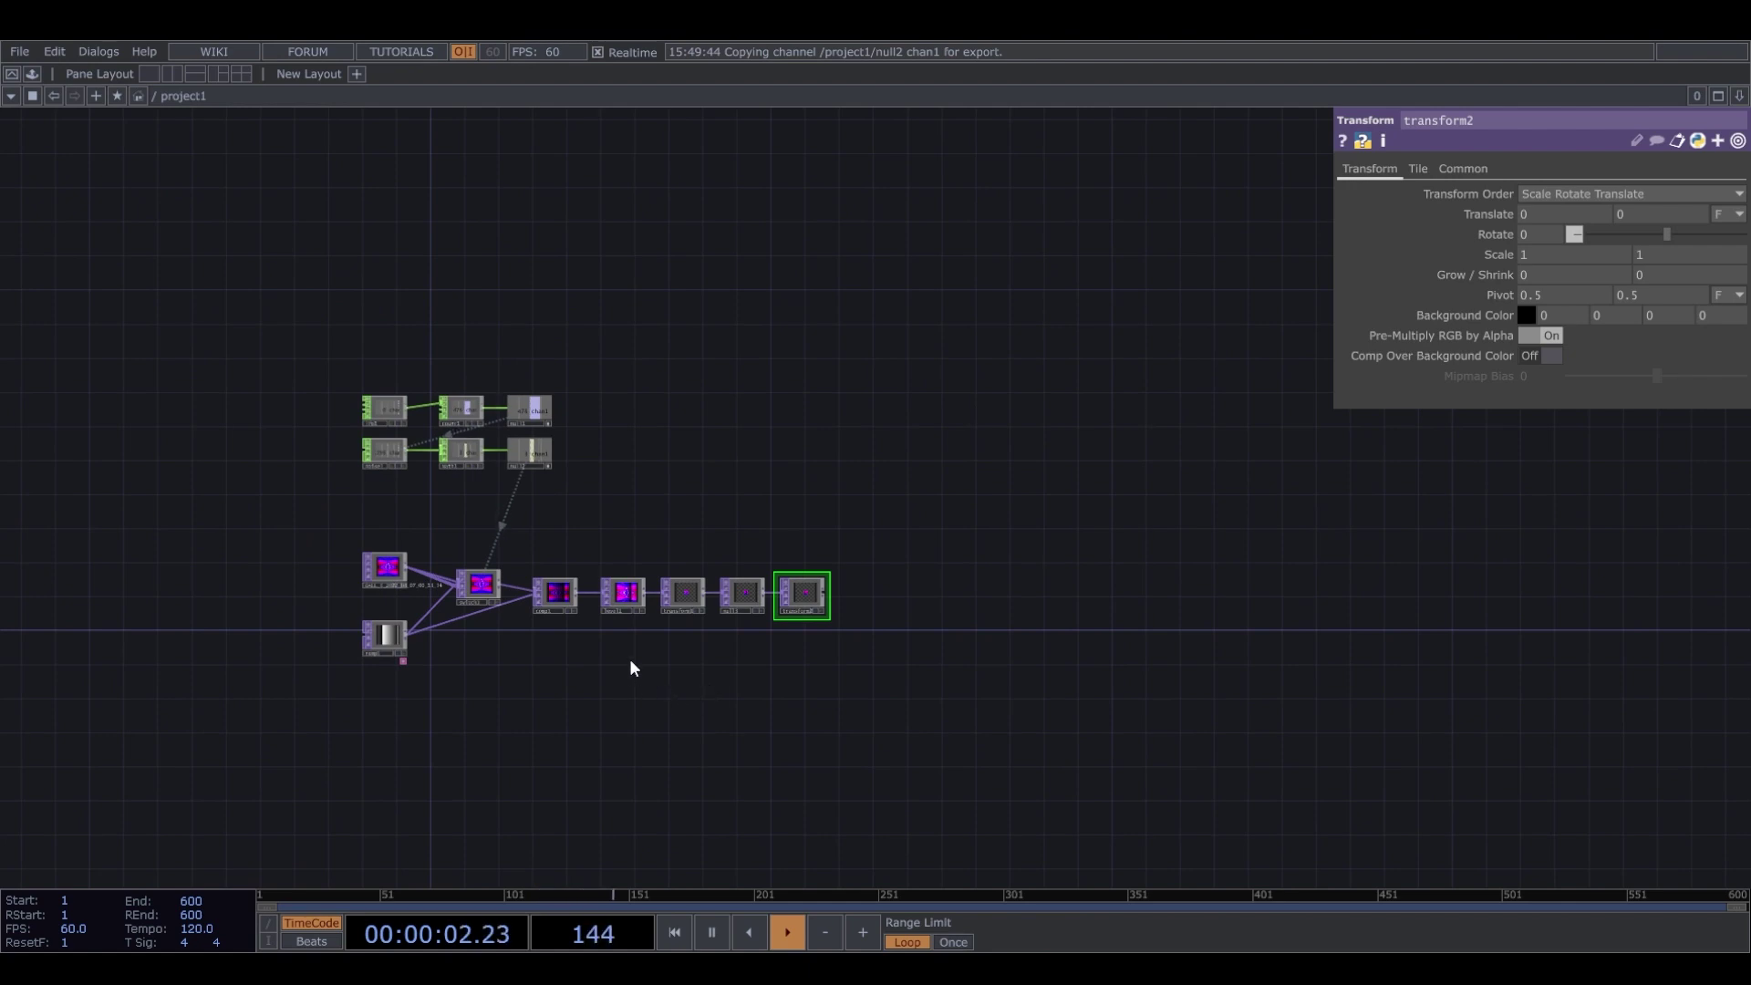
{"action": "scroll", "coordinate": [684, 675], "scroll_direction": "up", "scroll_amount": 4}
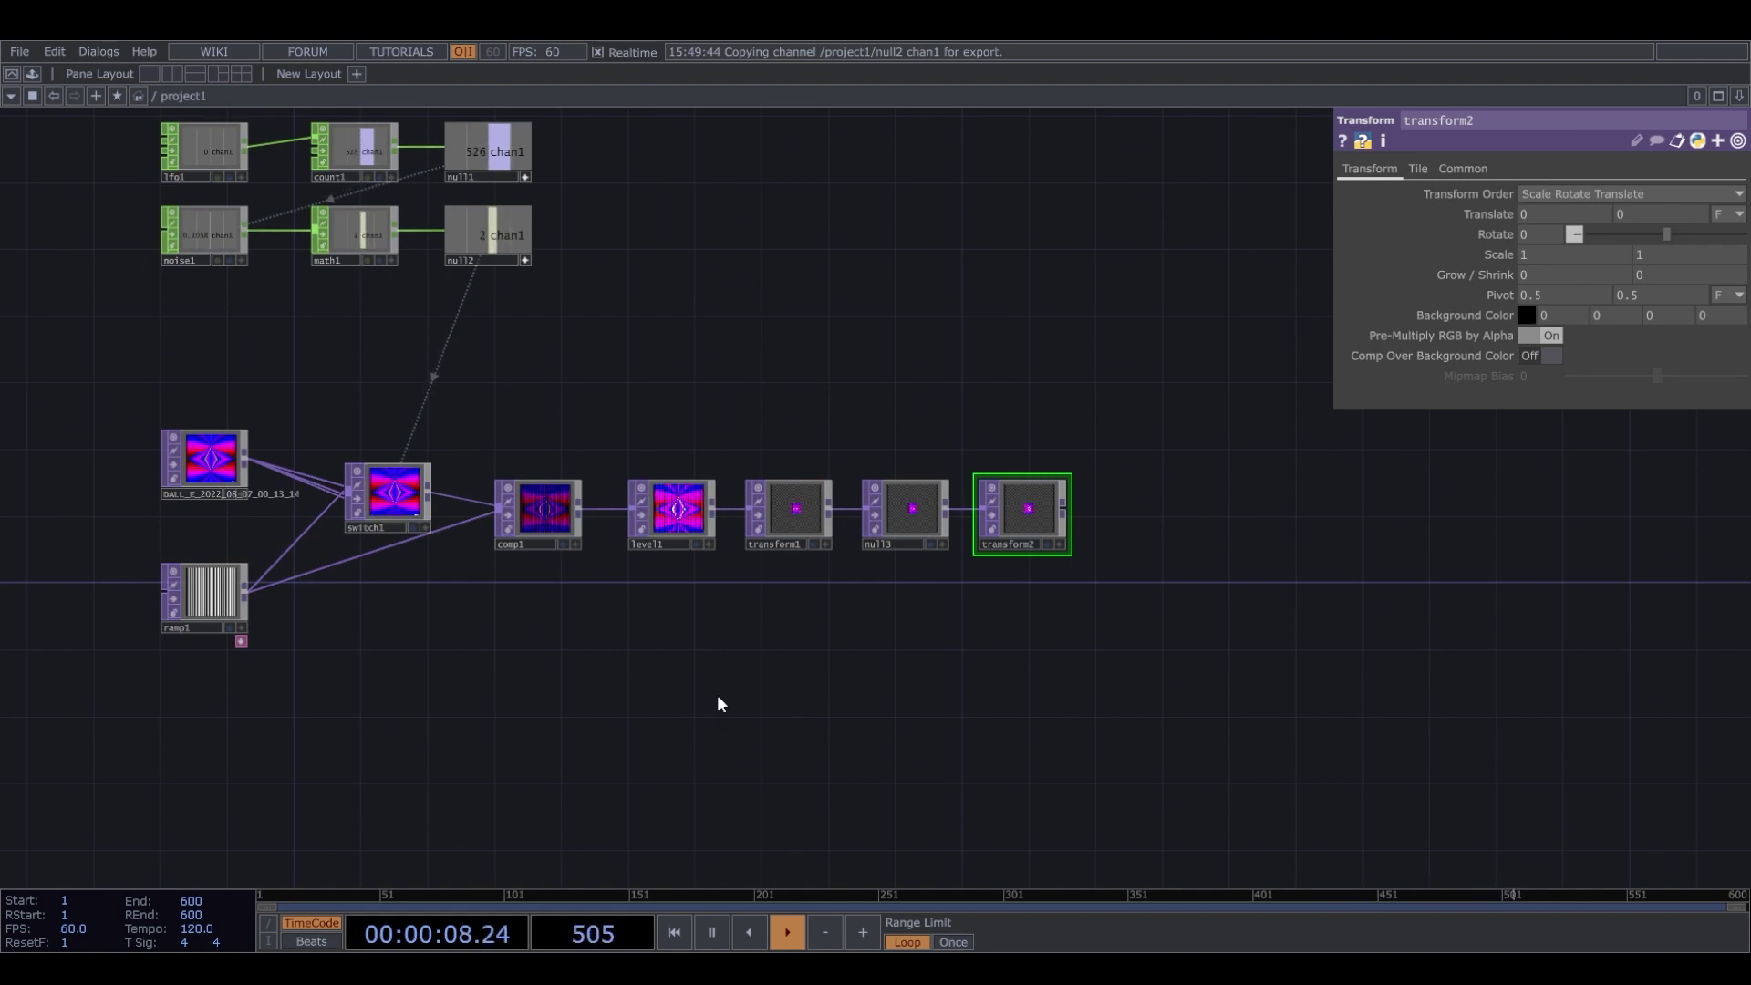
{"action": "left_click", "coordinate": [671, 773]}
{"action": "middle_click_drag", "start_coordinate": [656, 803], "coordinate": [695, 790]}
{"action": "scroll", "coordinate": [695, 791], "scroll_direction": "up", "scroll_amount": 1}
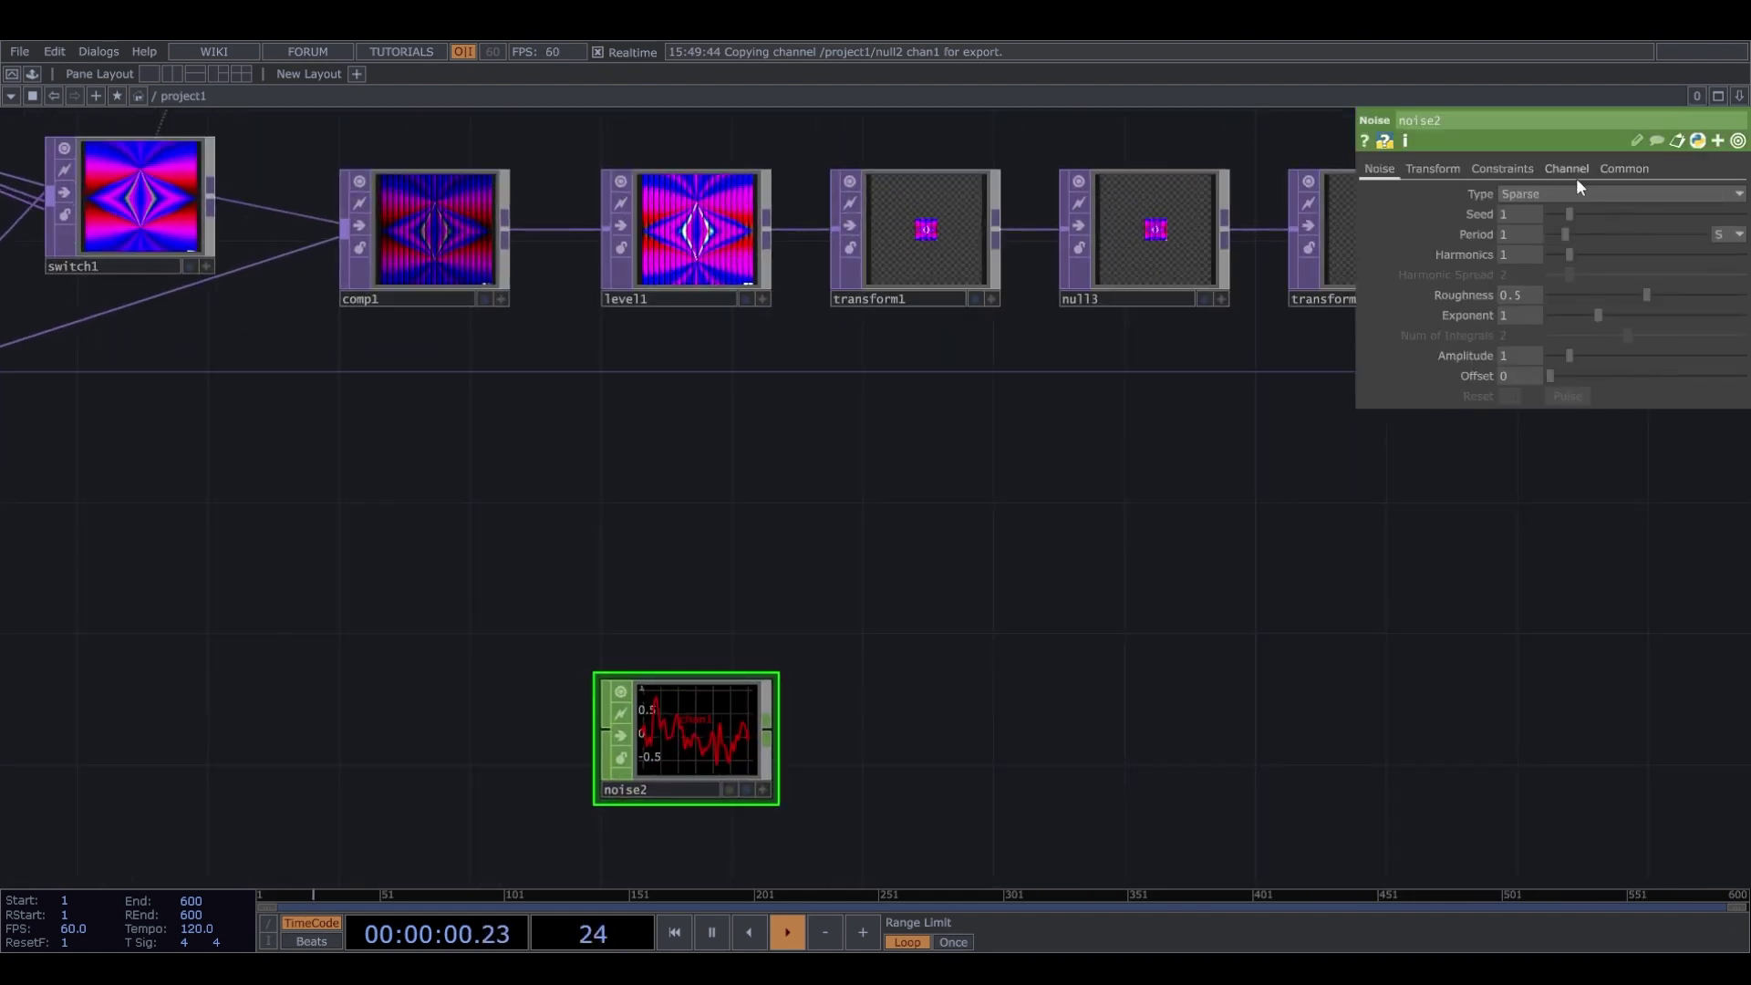
Set the new Noise CHOP's Channel Names to chan[1-15].
{"action": "left_click", "coordinate": [1567, 169]}
{"action": "left_click_drag", "start_coordinate": [1237, 411], "coordinate": [710, 549]}
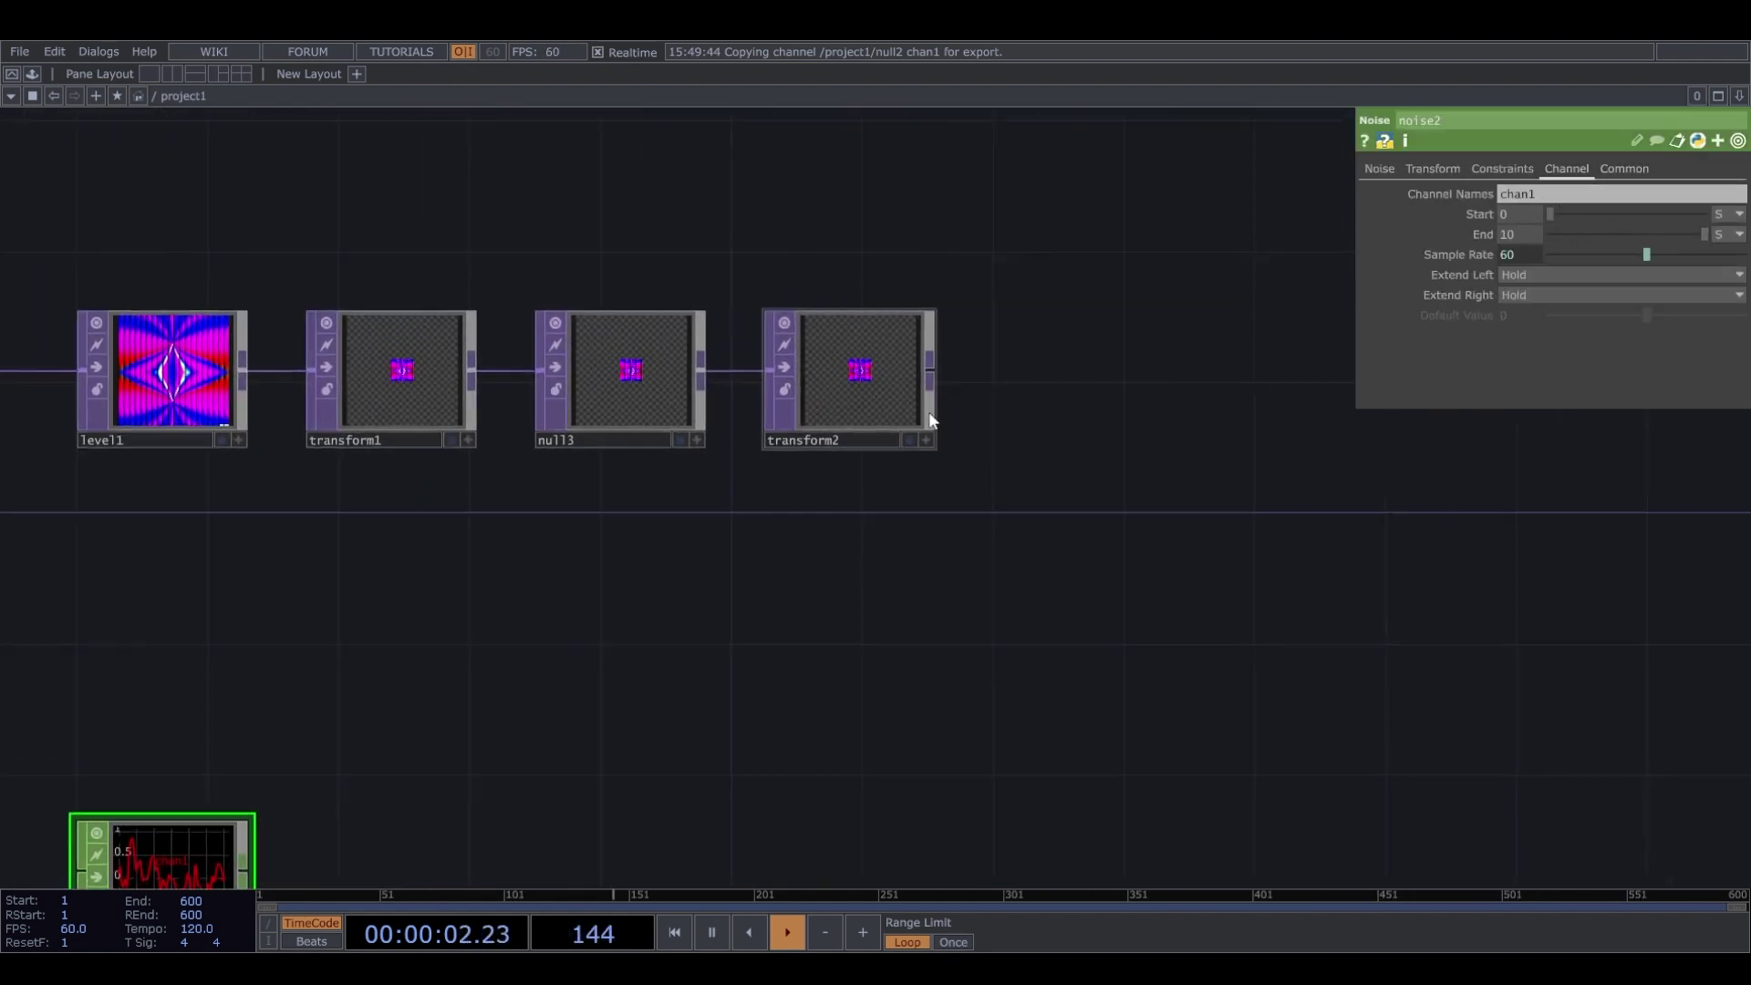
{"action": "scroll", "coordinate": [927, 334], "scroll_direction": "up", "scroll_amount": 4}
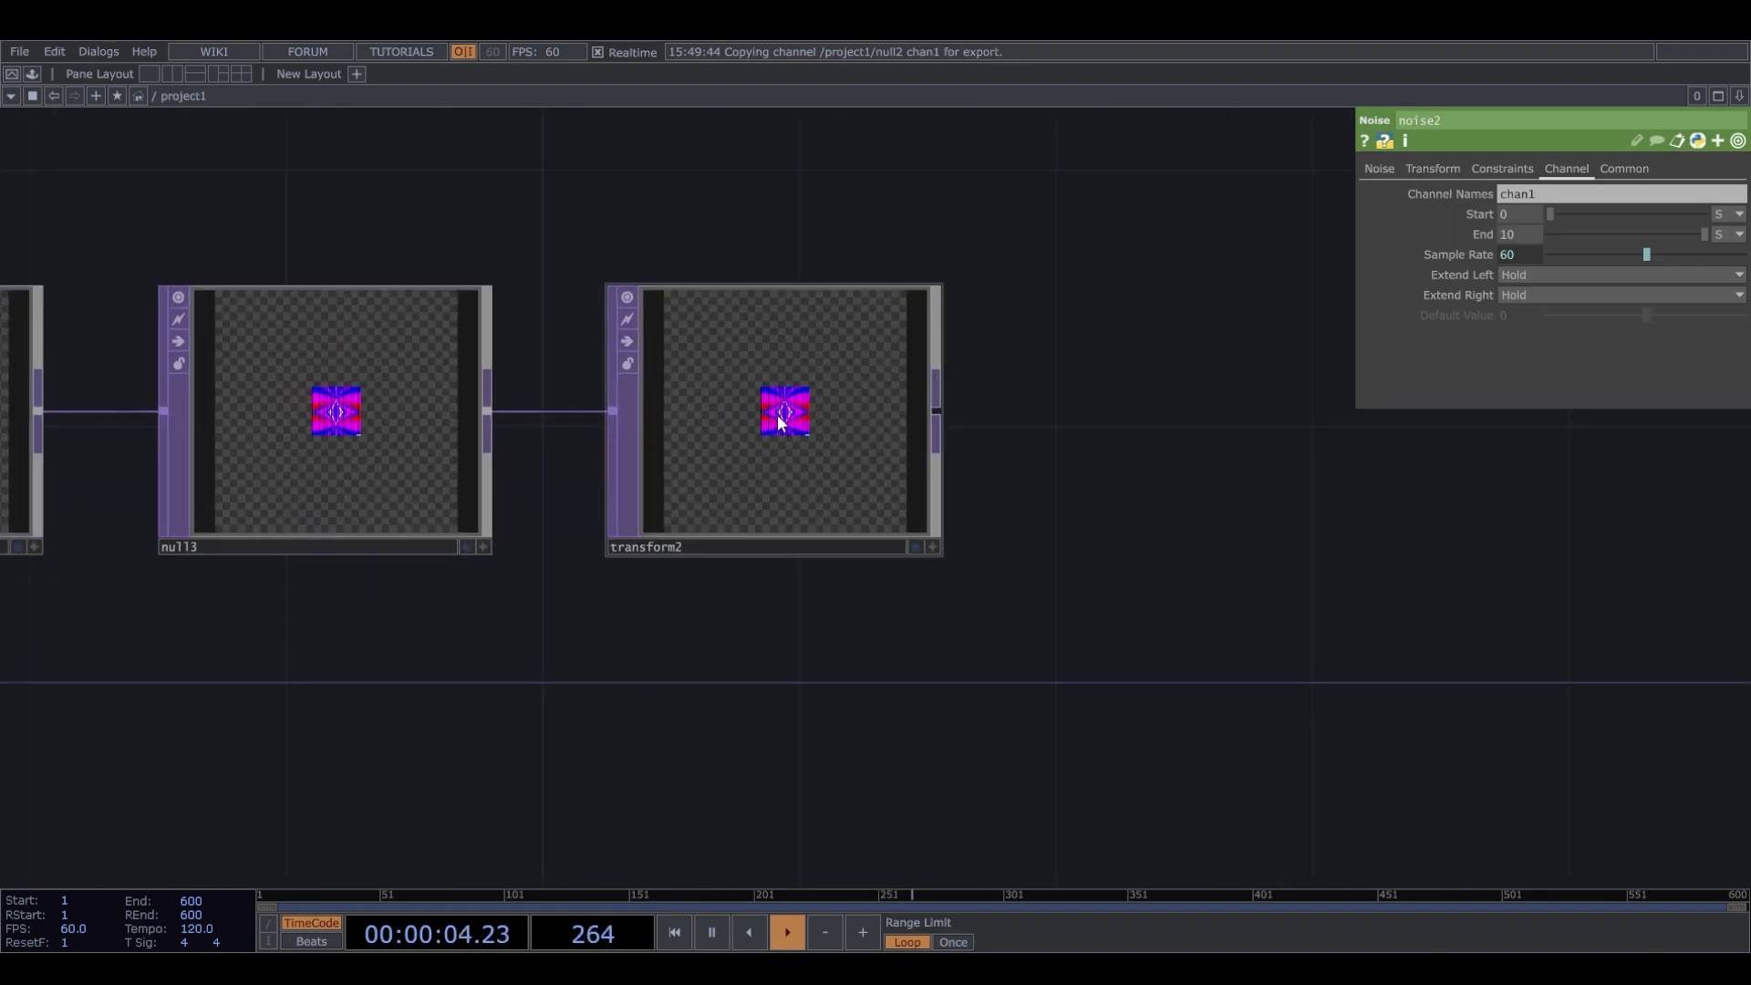
{"action": "scroll", "coordinate": [777, 414], "scroll_direction": "up", "scroll_amount": 3}
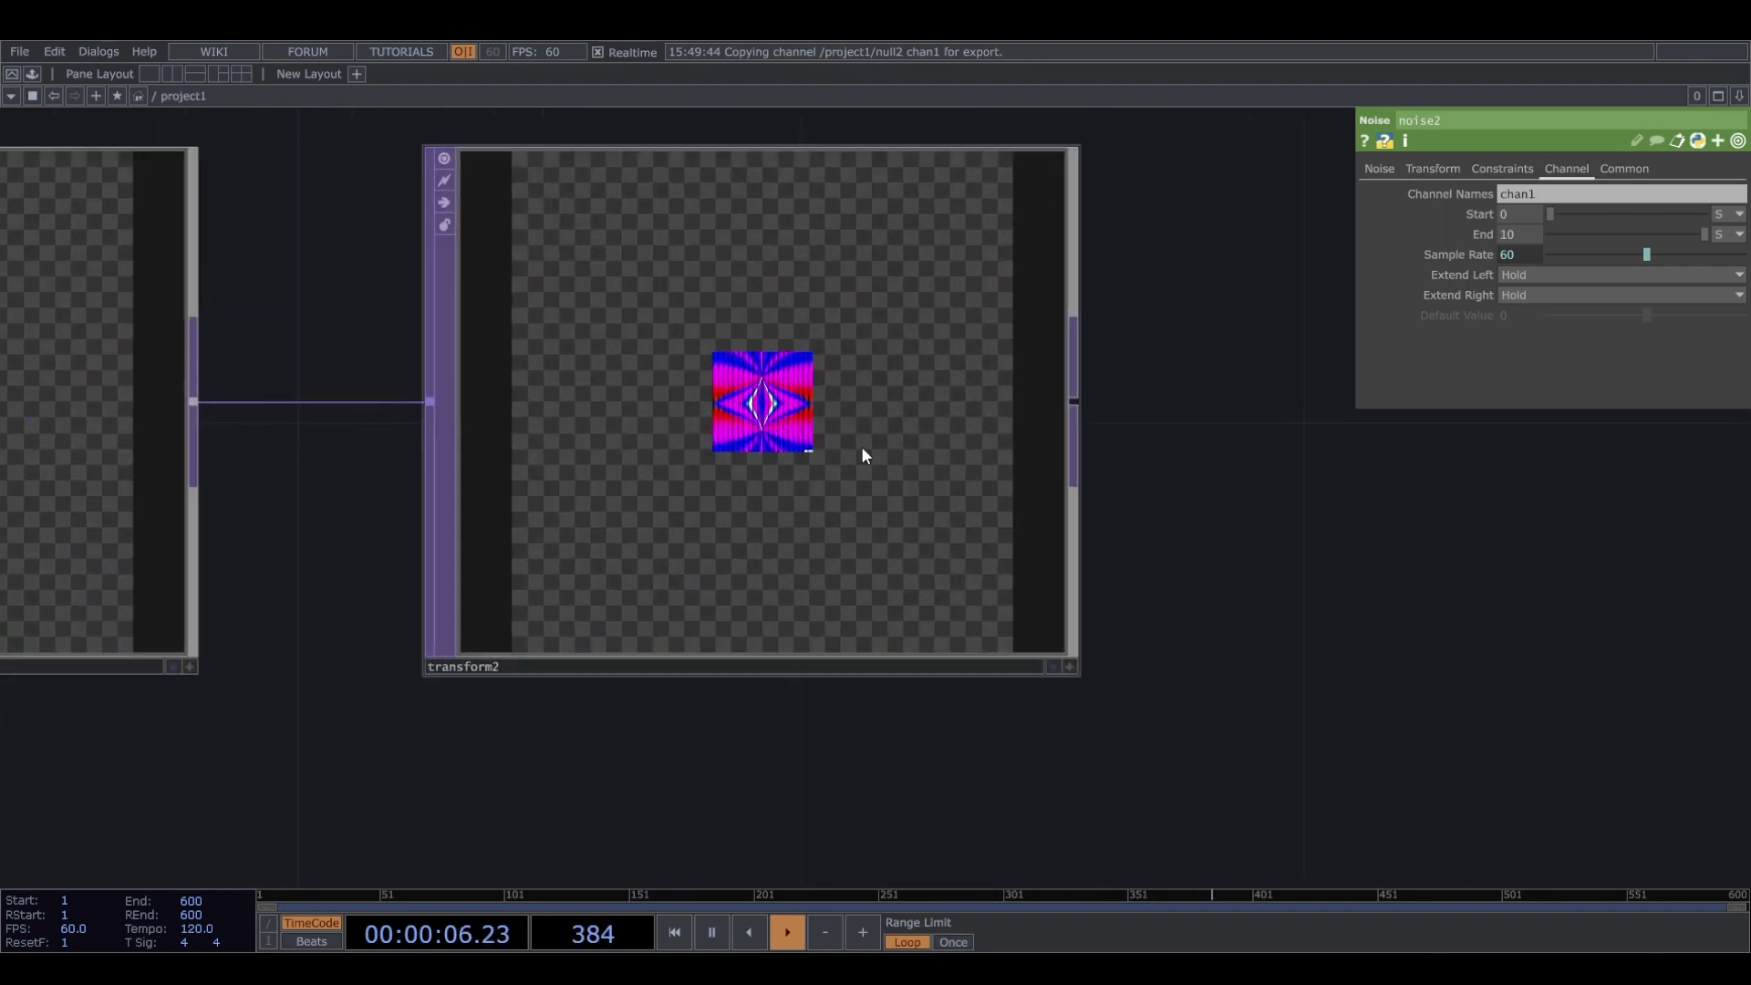
{"action": "scroll", "coordinate": [862, 456], "scroll_direction": "down", "scroll_amount": 6}
{"action": "left_click_drag", "start_coordinate": [567, 822], "coordinate": [807, 628]}
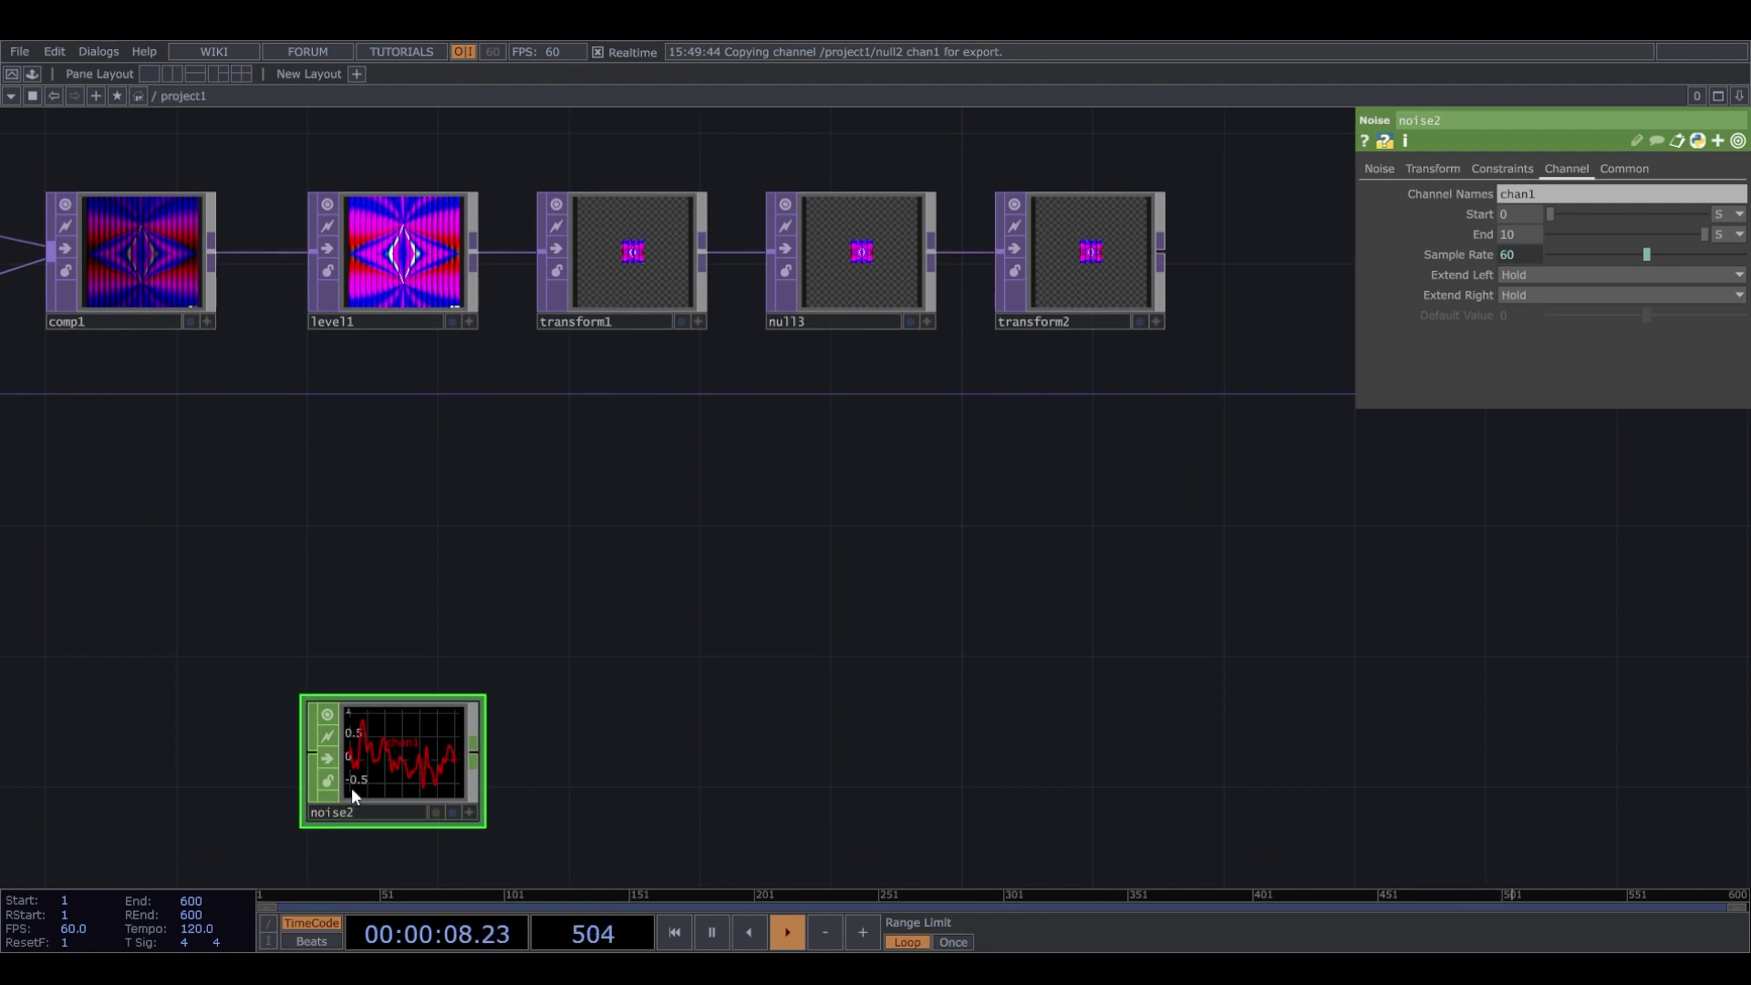
{"action": "left_click", "coordinate": [1627, 169]}
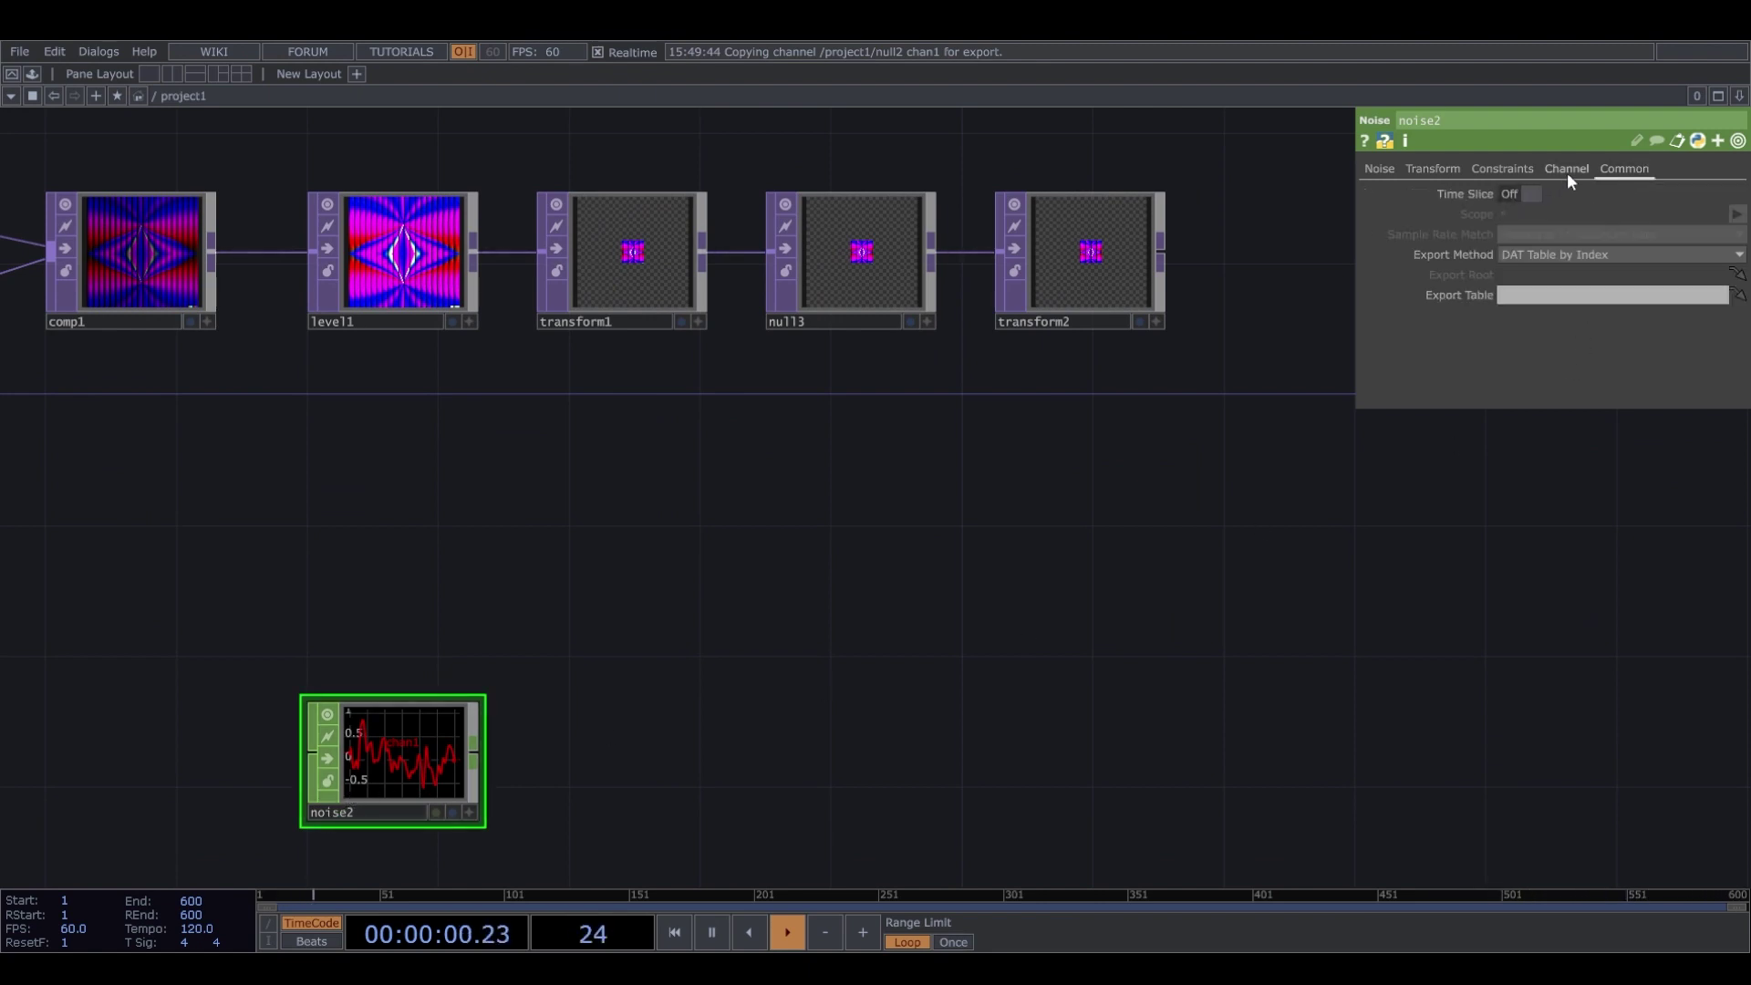
{"action": "left_click", "coordinate": [1567, 171]}
{"action": "key", "text": "BackSpace"}
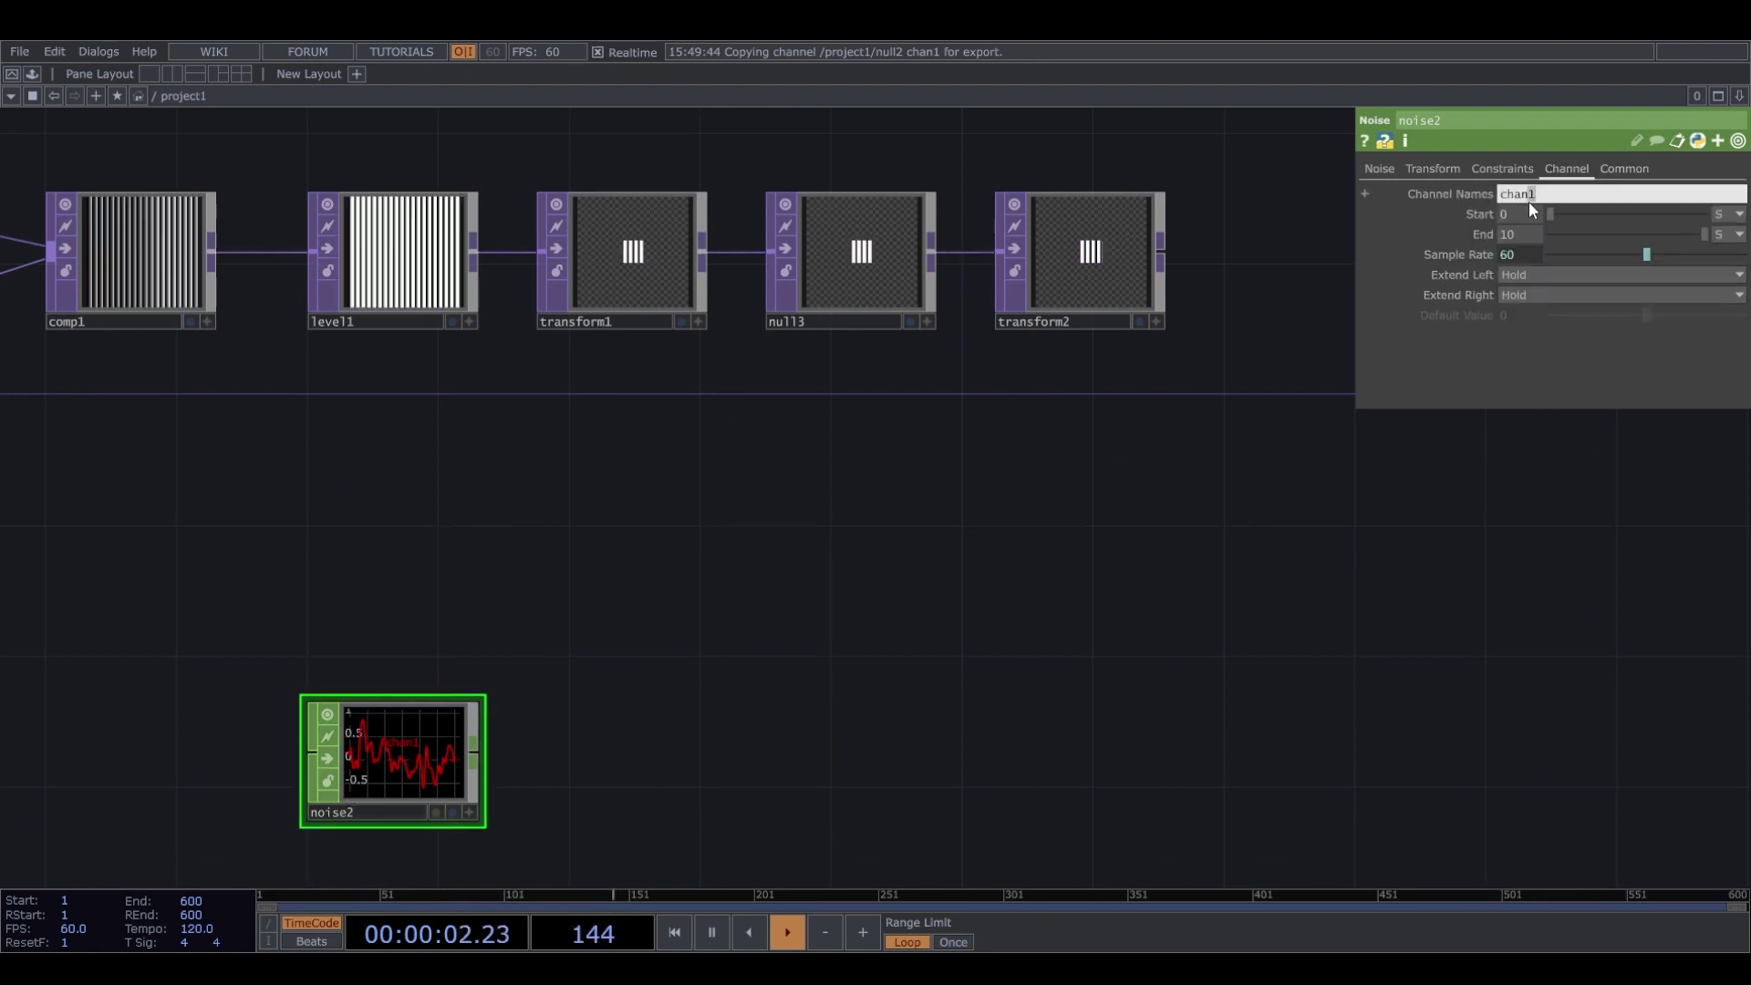
{"action": "type", "text": "[1-"}
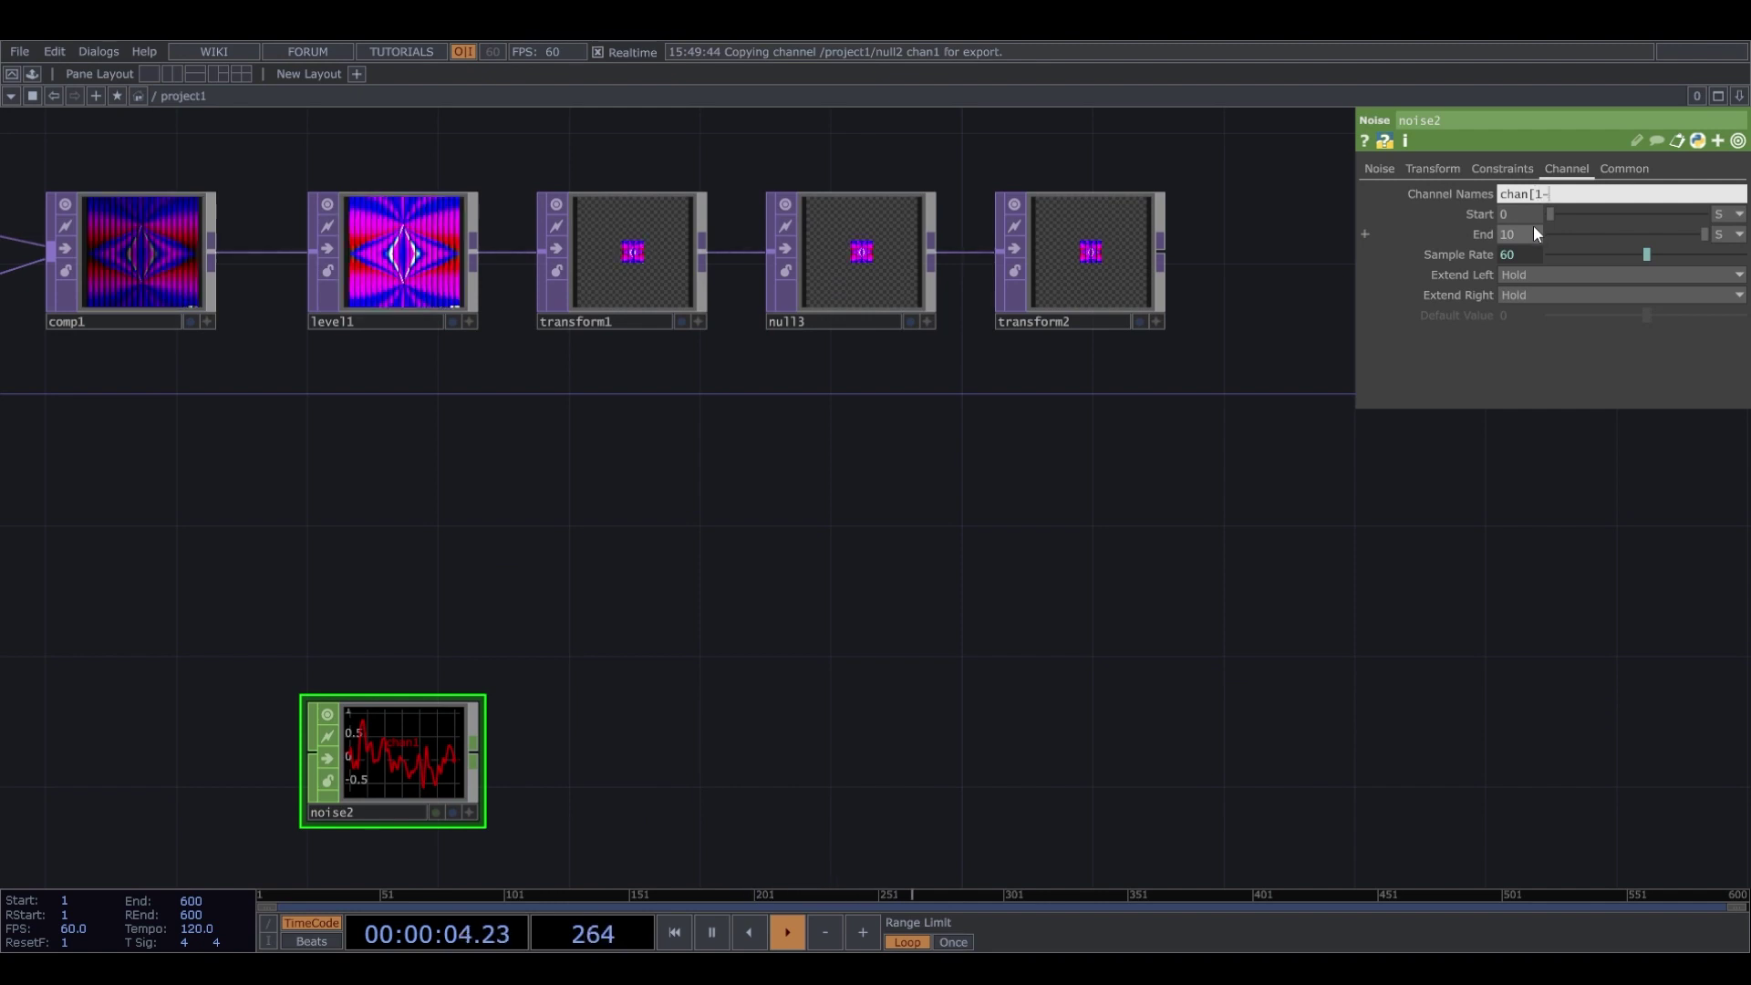
{"action": "type", "text": "15]"}
{"action": "key", "text": "Return"}
Turn on Time Slice for the fifteen-channel Noise CHOP.
{"action": "scroll", "coordinate": [254, 798], "scroll_direction": "up", "scroll_amount": 2}
{"action": "left_click_drag", "start_coordinate": [718, 698], "coordinate": [776, 552]}
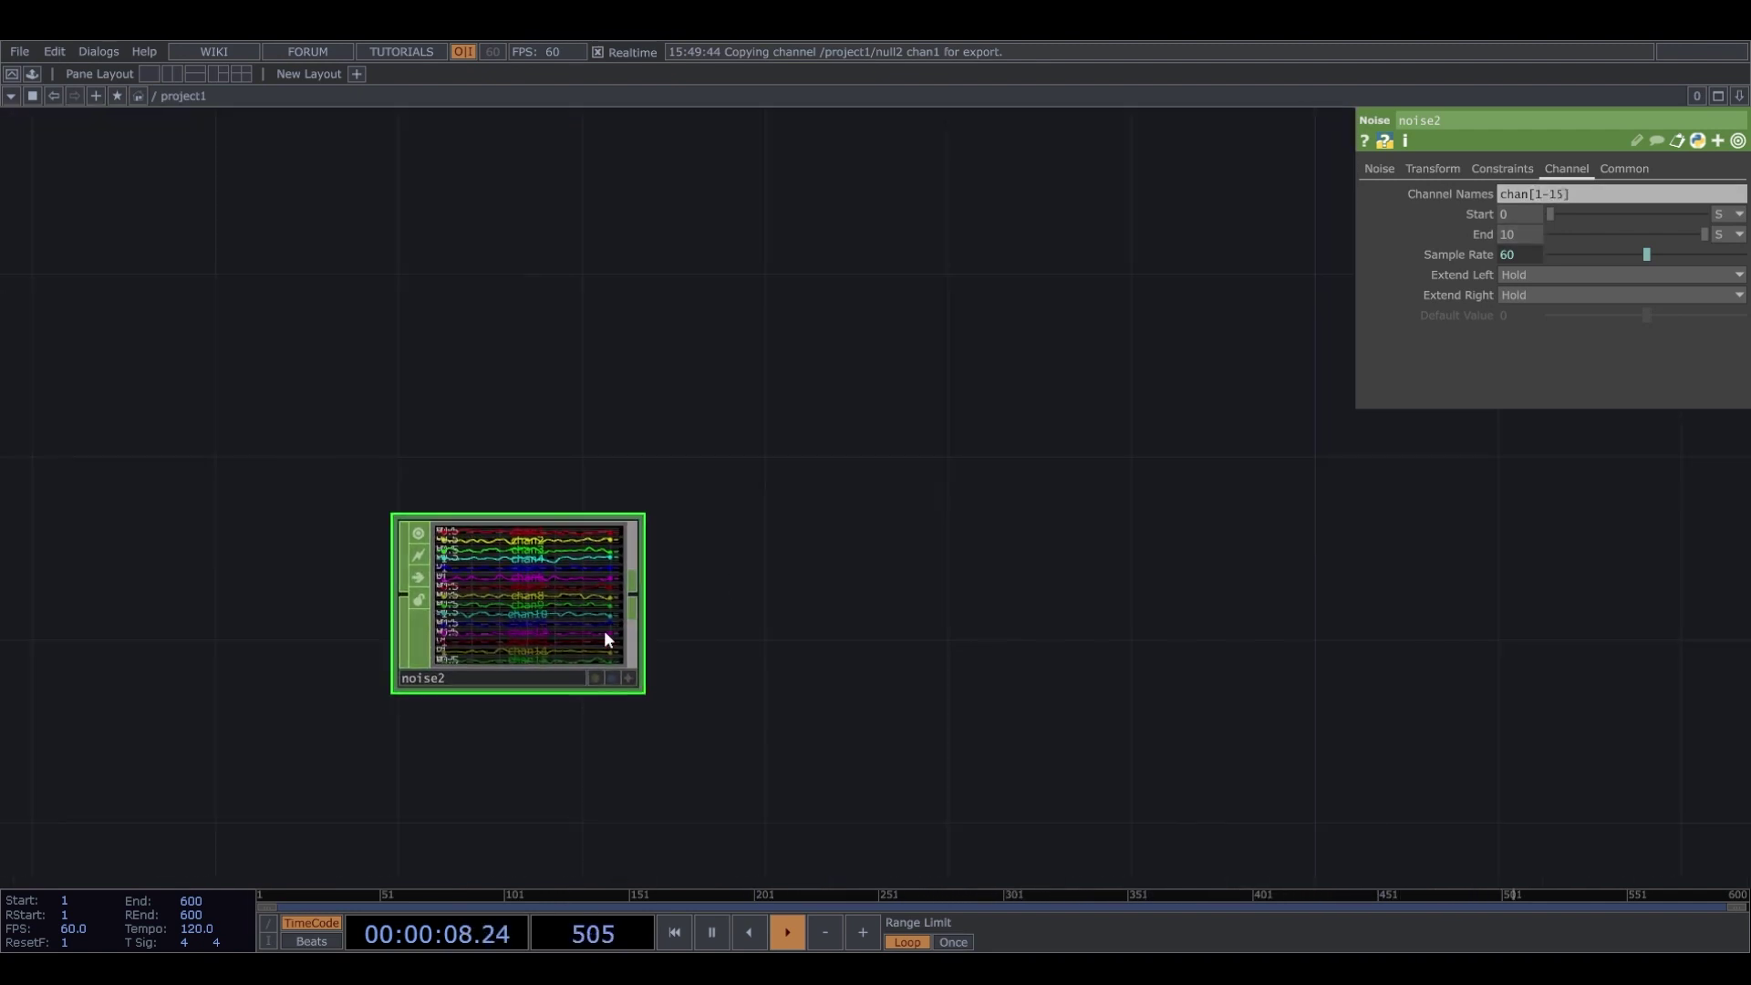
{"action": "scroll", "coordinate": [578, 632], "scroll_direction": "up", "scroll_amount": 3}
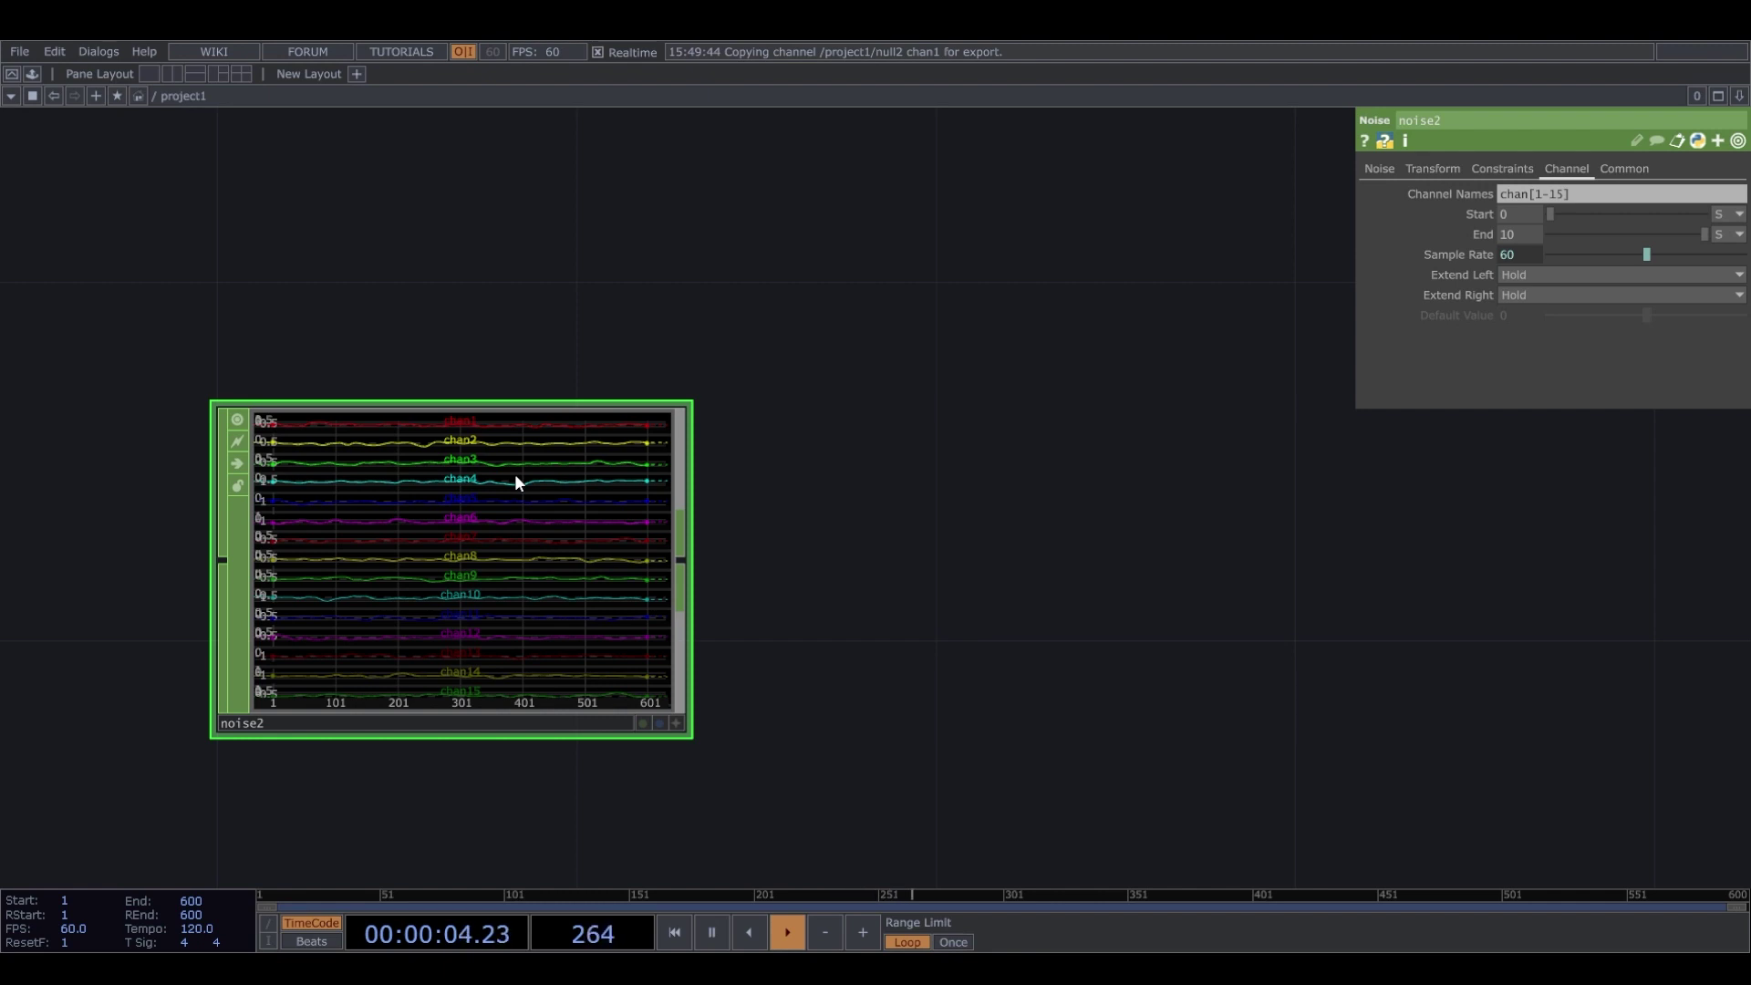
{"action": "left_click", "coordinate": [1381, 174]}
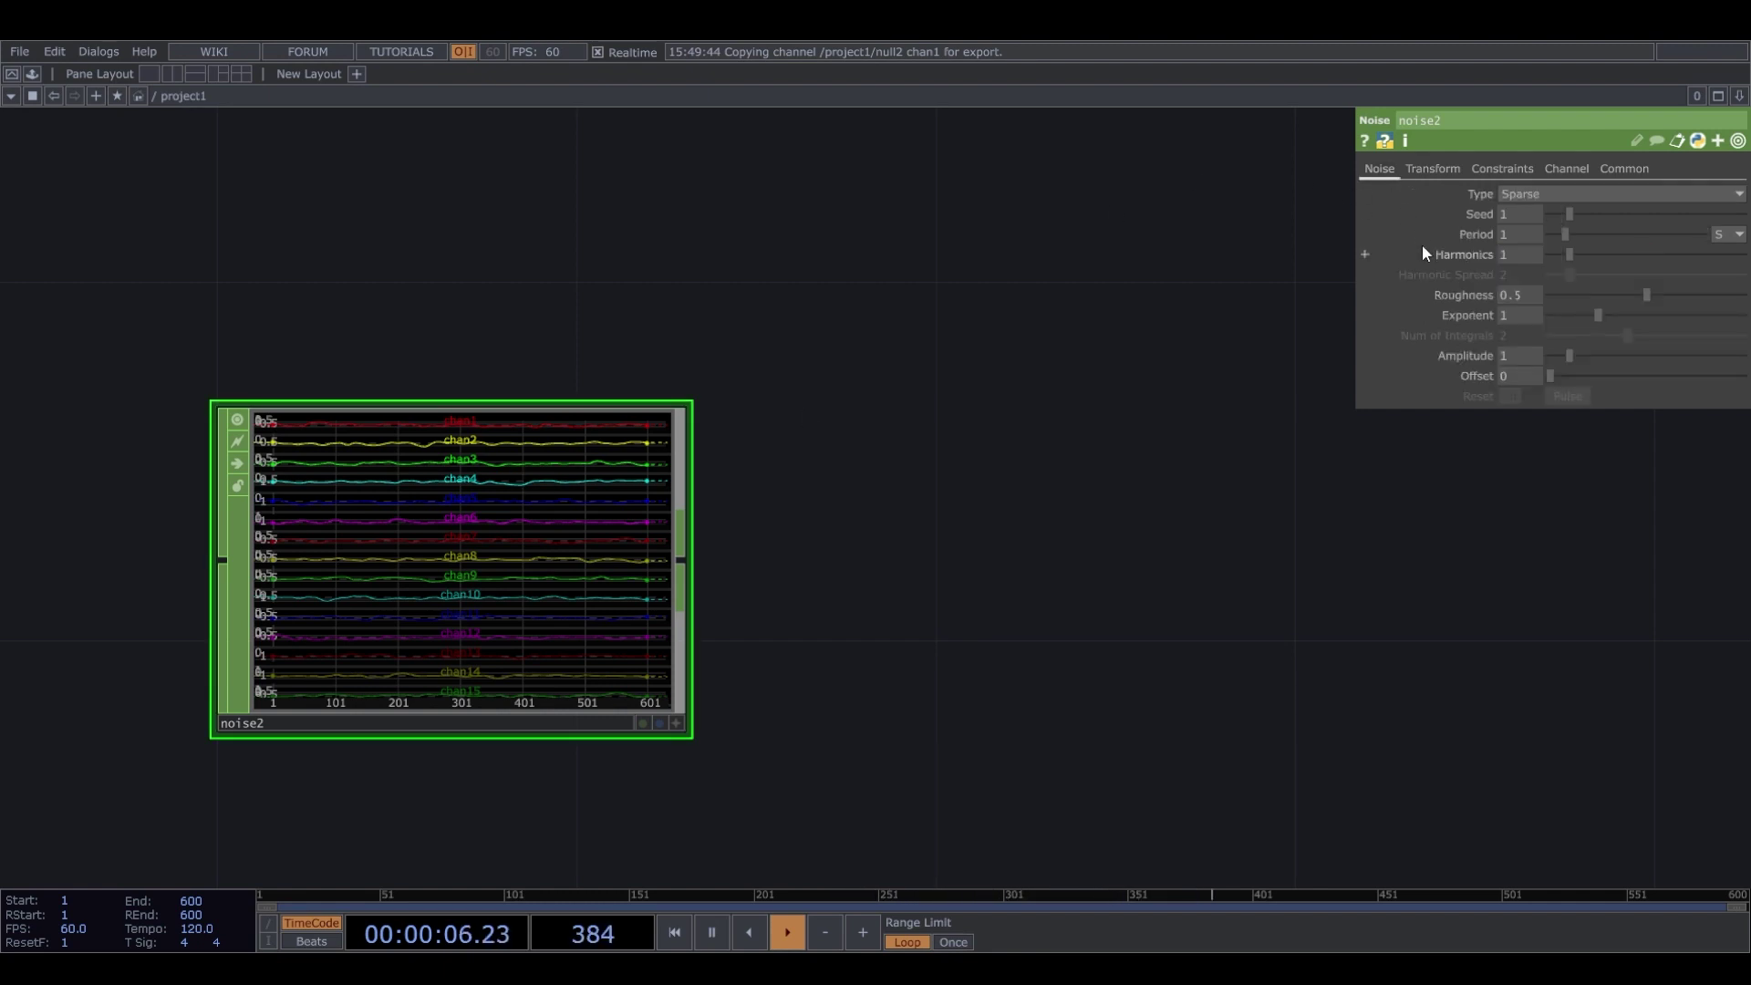
{"action": "scroll", "coordinate": [337, 576], "scroll_direction": "down", "scroll_amount": 4}
{"action": "left_click_drag", "start_coordinate": [591, 595], "coordinate": [518, 717]}
{"action": "left_click", "coordinate": [1647, 171]}
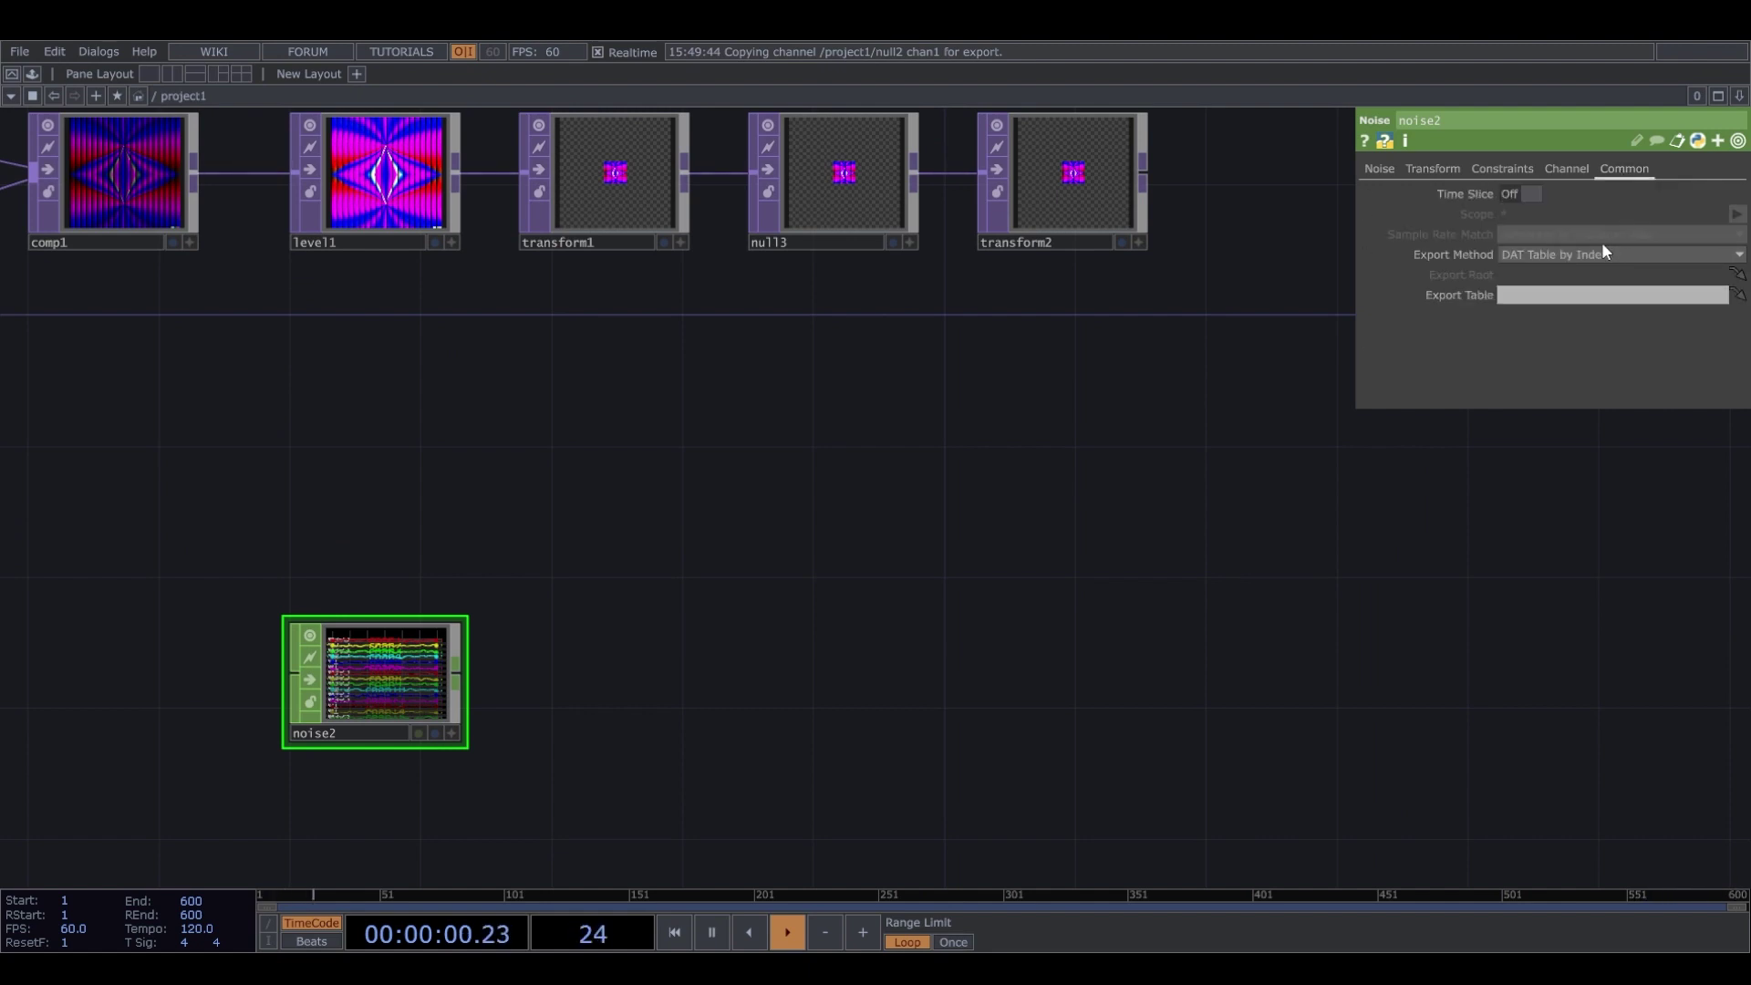
{"action": "left_click", "coordinate": [1539, 193]}
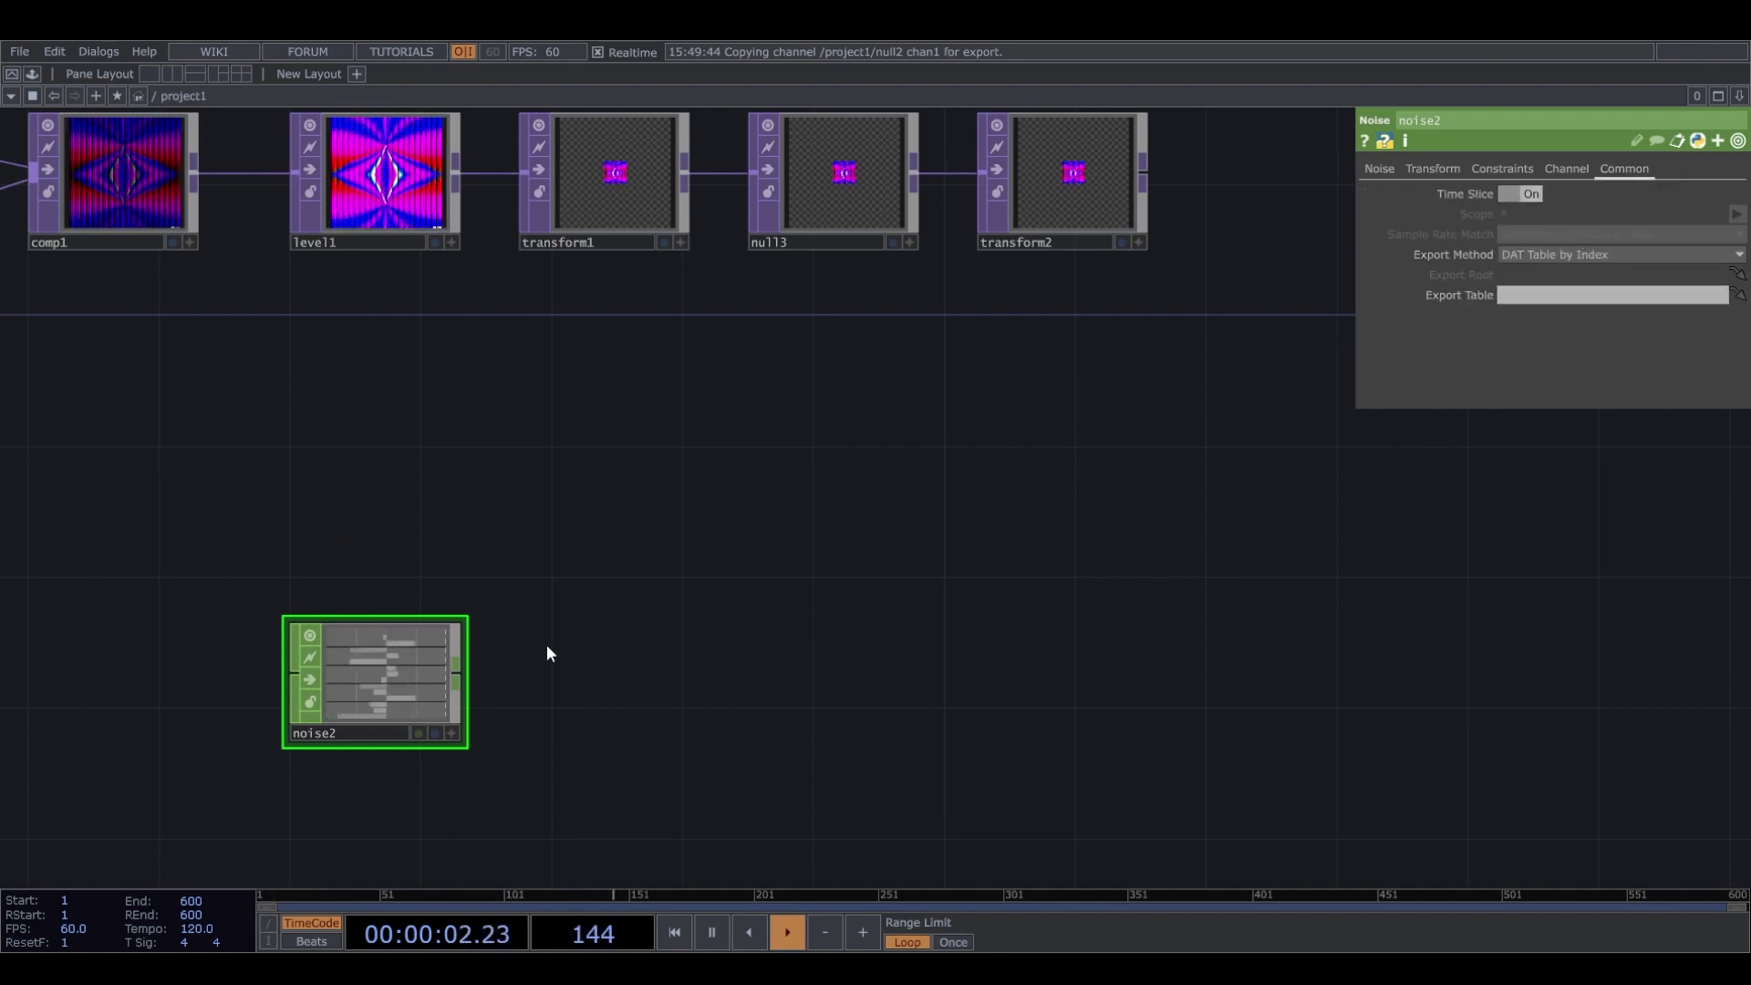
Turn on Reset for the fifteen-channel Noise CHOP.
{"action": "scroll", "coordinate": [547, 653], "scroll_direction": "up", "scroll_amount": 5}
{"action": "left_click", "coordinate": [1378, 169]}
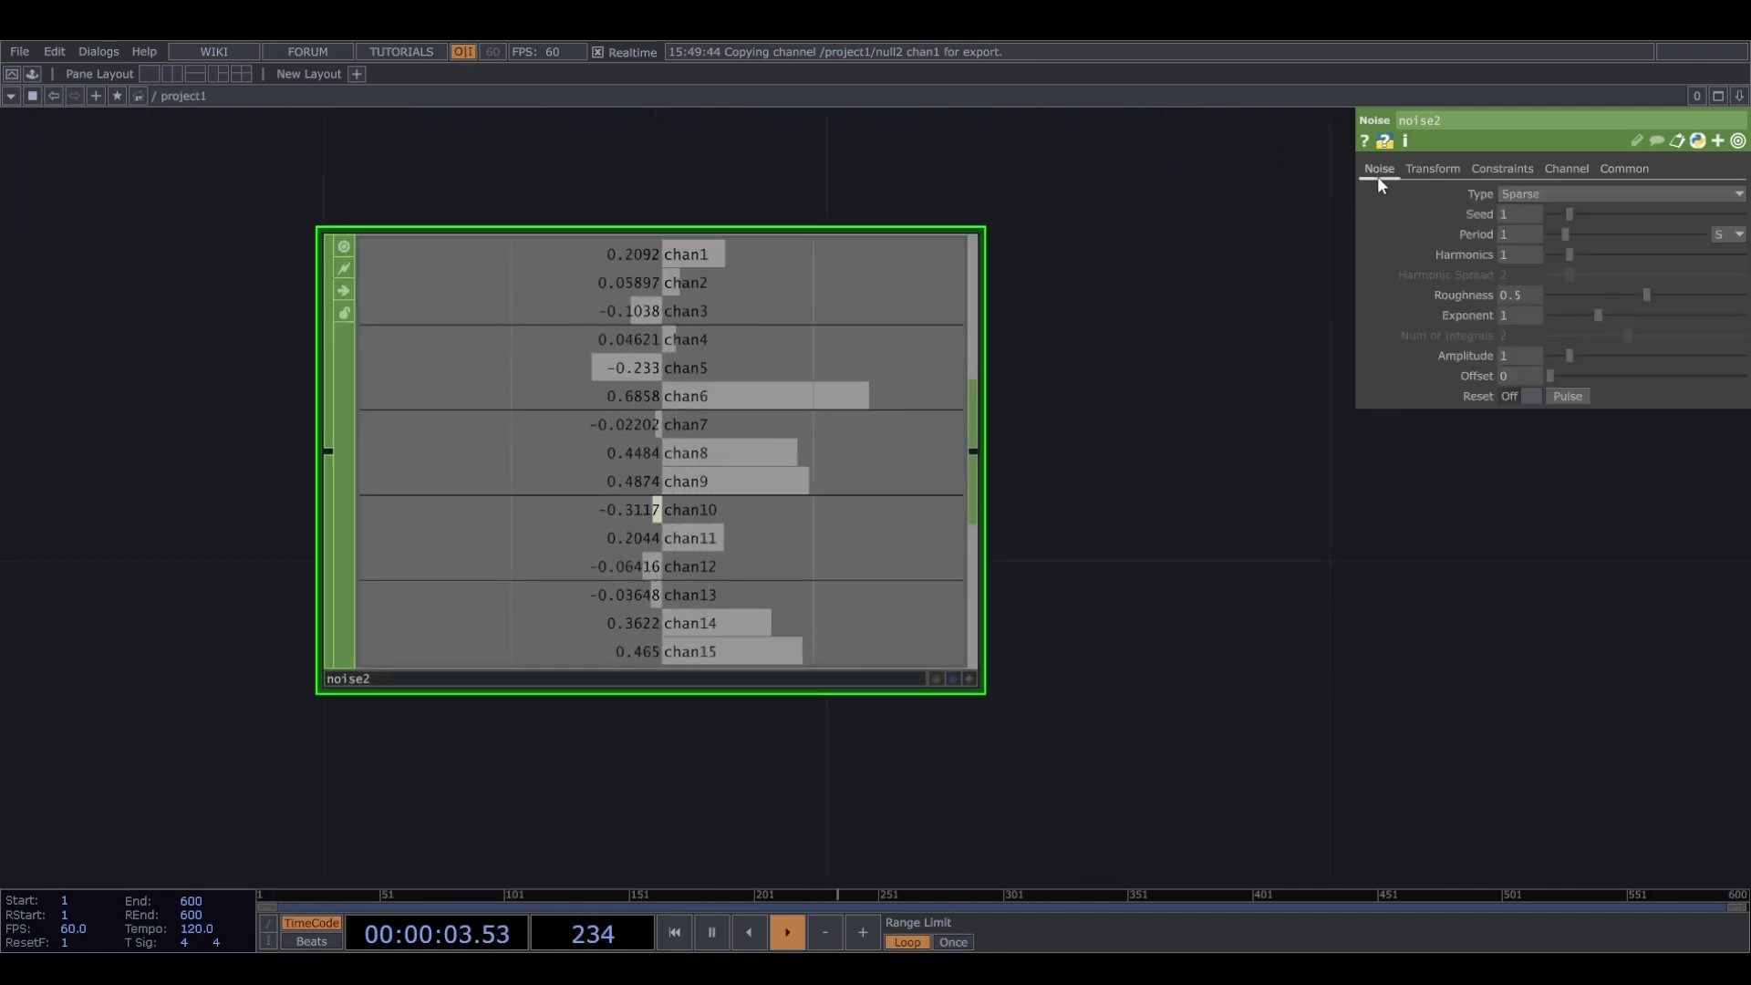
{"action": "left_click", "coordinate": [1513, 396]}
Move the fifteen-channel Noise CHOP up beneath the first Transform TOP.
{"action": "scroll", "coordinate": [1281, 490], "scroll_direction": "down", "scroll_amount": 5}
{"action": "left_click_drag", "start_coordinate": [1212, 618], "coordinate": [967, 663]}
{"action": "scroll", "coordinate": [967, 662], "scroll_direction": "down", "scroll_amount": 1}
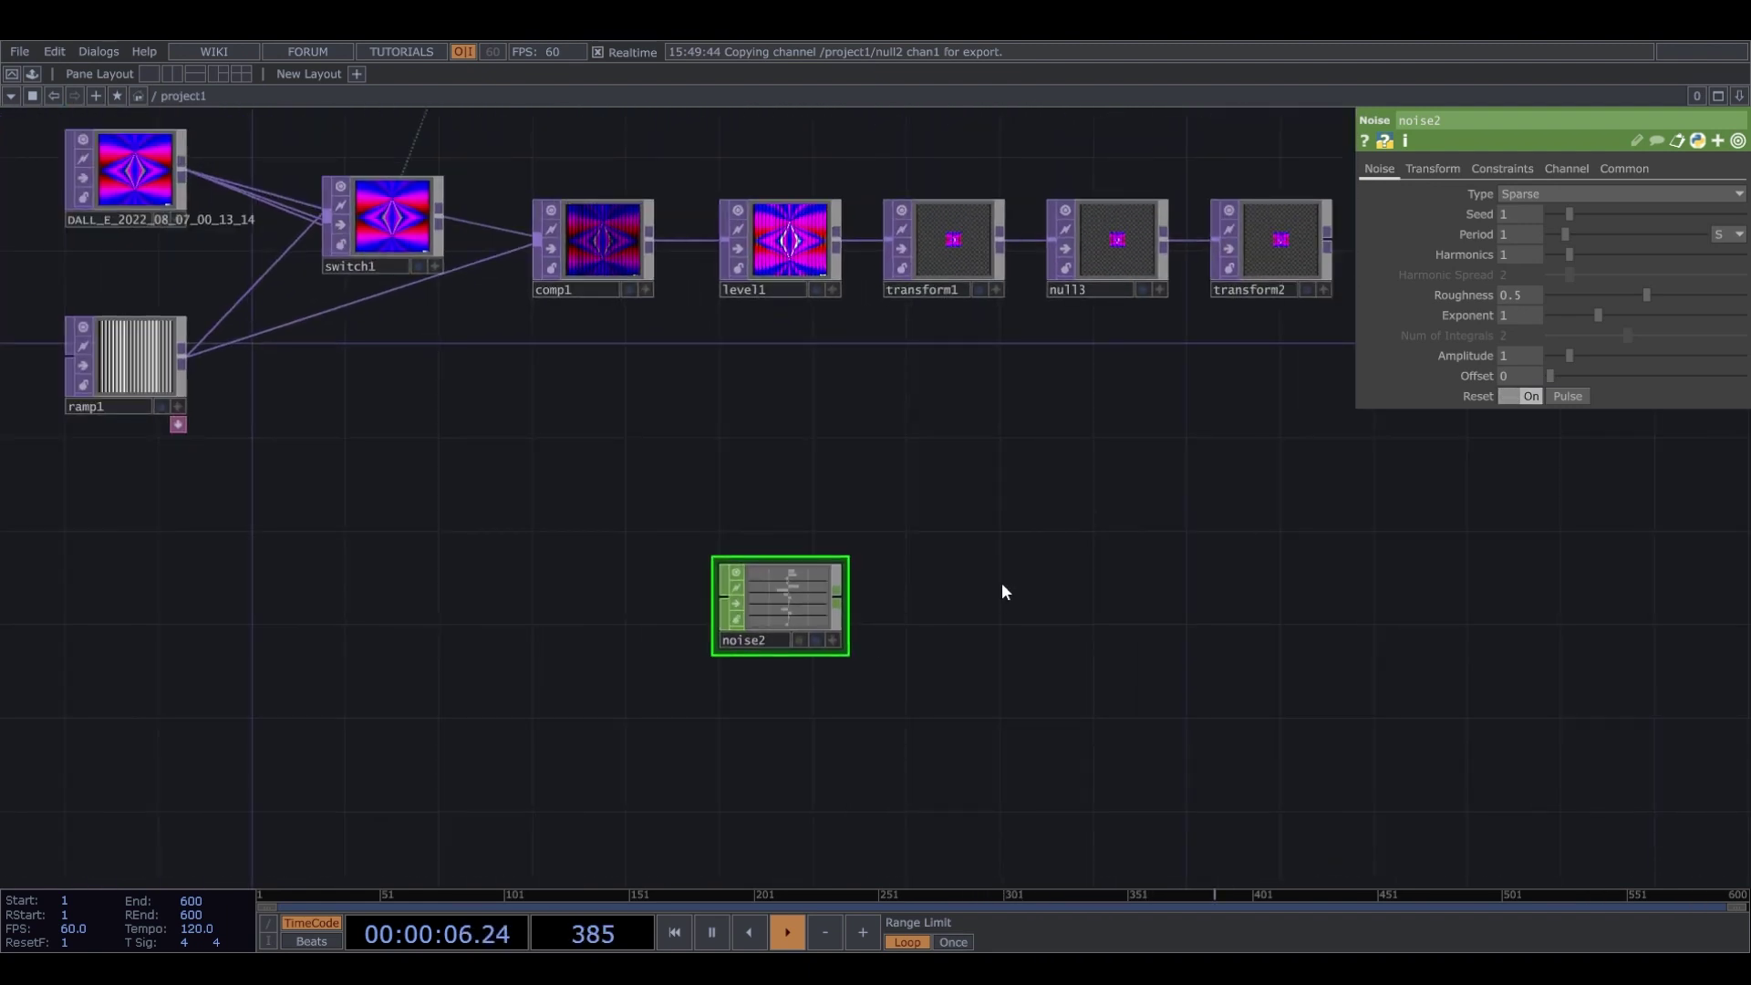
{"action": "left_click_drag", "start_coordinate": [1001, 581], "coordinate": [976, 644]}
{"action": "scroll", "coordinate": [977, 635], "scroll_direction": "down", "scroll_amount": 2}
{"action": "scroll", "coordinate": [949, 671], "scroll_direction": "up", "scroll_amount": 2}
{"action": "left_click_drag", "start_coordinate": [831, 647], "coordinate": [1020, 555]}
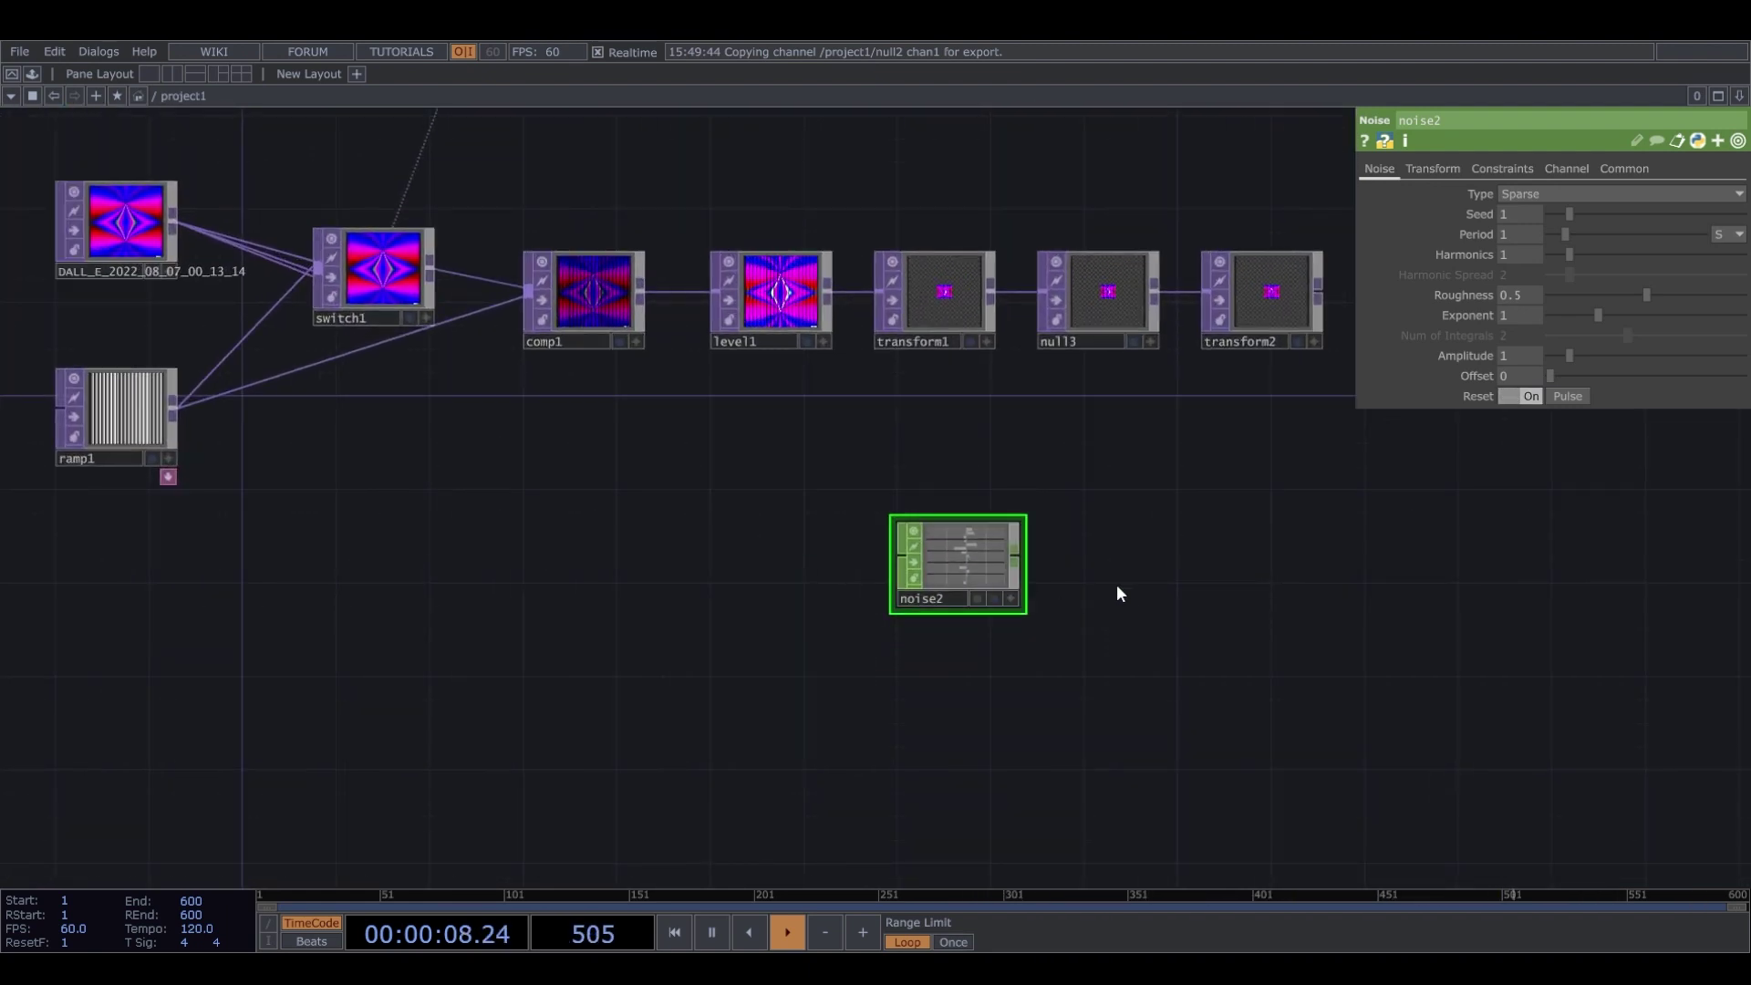
Add a Filter CHOP after the fifteen-channel Noise CHOP.
{"action": "left_click_drag", "start_coordinate": [1125, 590], "coordinate": [924, 598]}
{"action": "scroll", "coordinate": [867, 569], "scroll_direction": "up", "scroll_amount": 2}
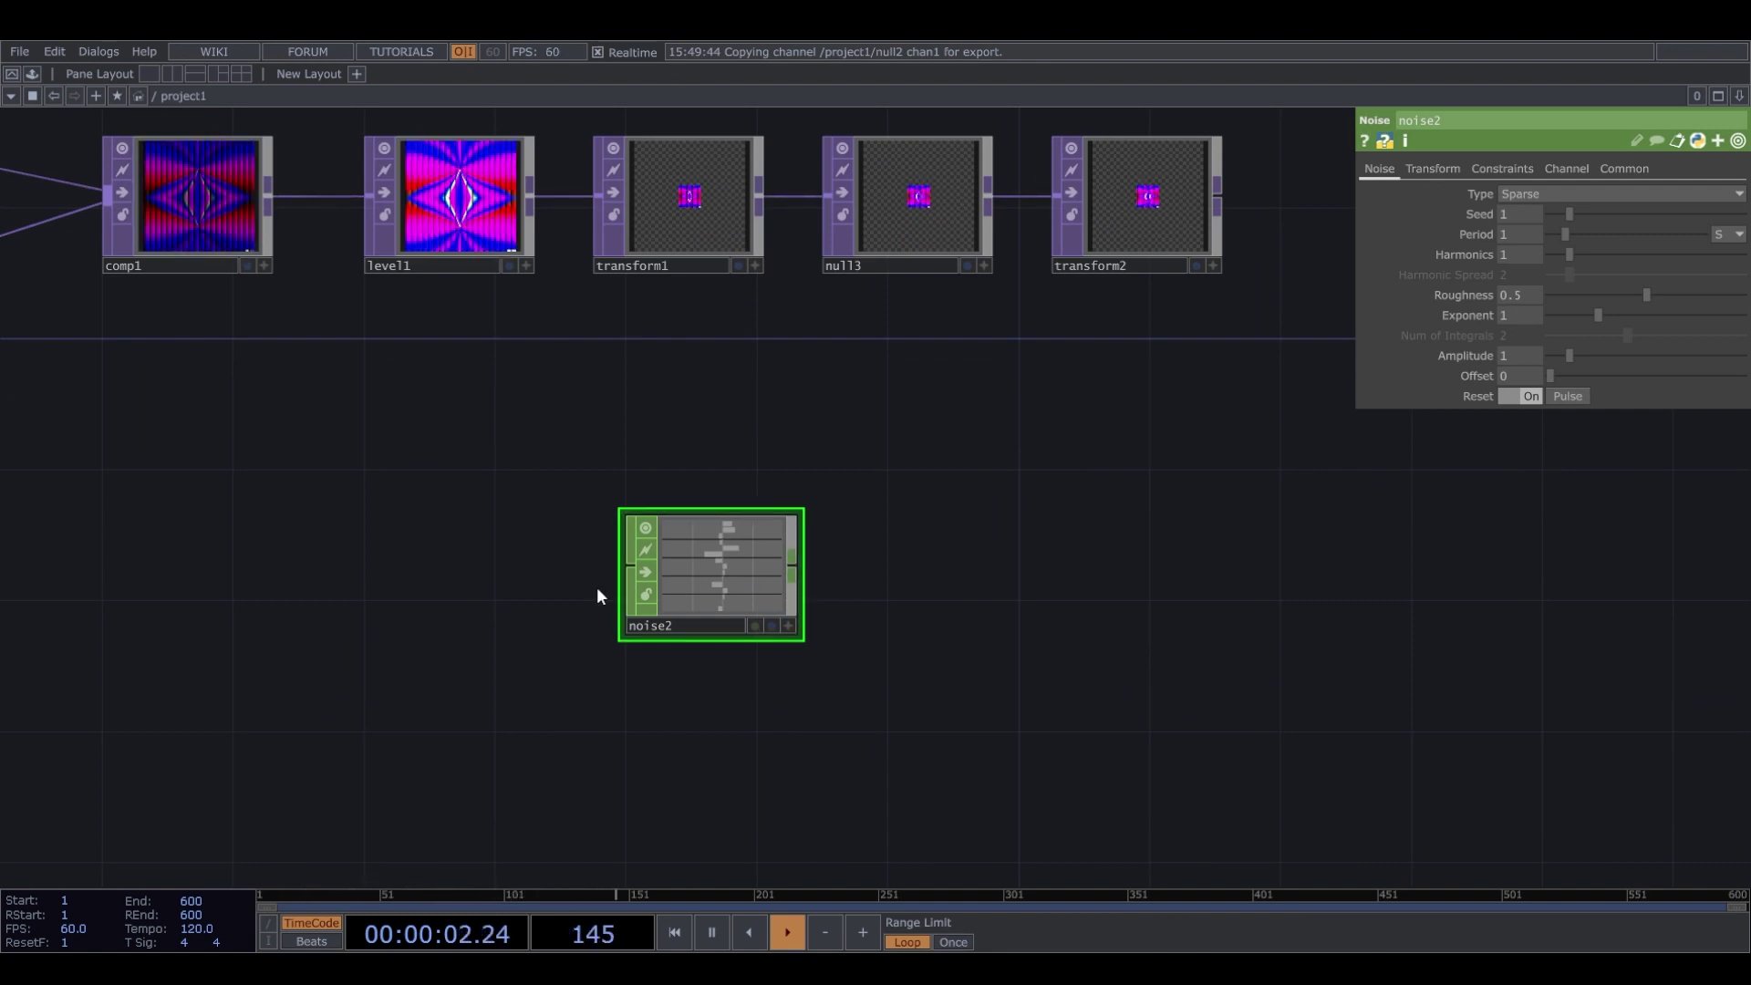
{"action": "left_click", "coordinate": [731, 363]}
{"action": "left_click", "coordinate": [940, 542]}
{"action": "left_click_drag", "start_coordinate": [1063, 592], "coordinate": [861, 618]}
{"action": "left_click_drag", "start_coordinate": [778, 569], "coordinate": [779, 602]}
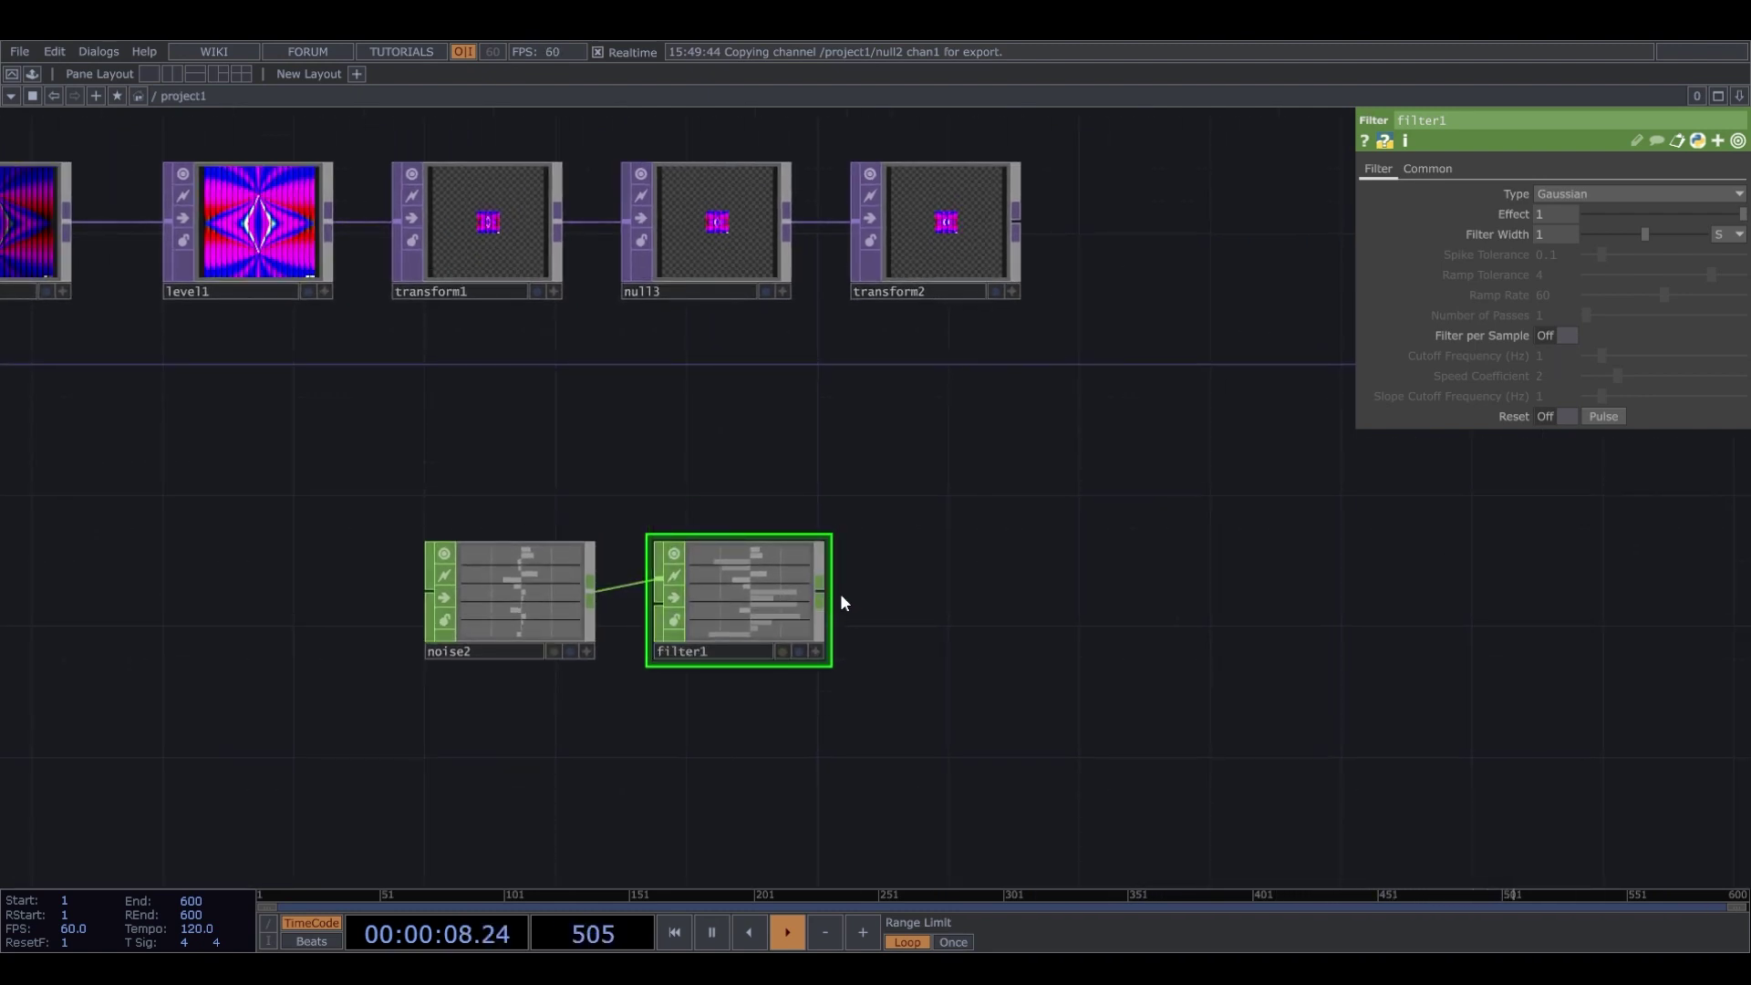
Add a Null CHOP after the Filter CHOP, leaving a gap between the two.
{"action": "left_click", "coordinate": [875, 631]}
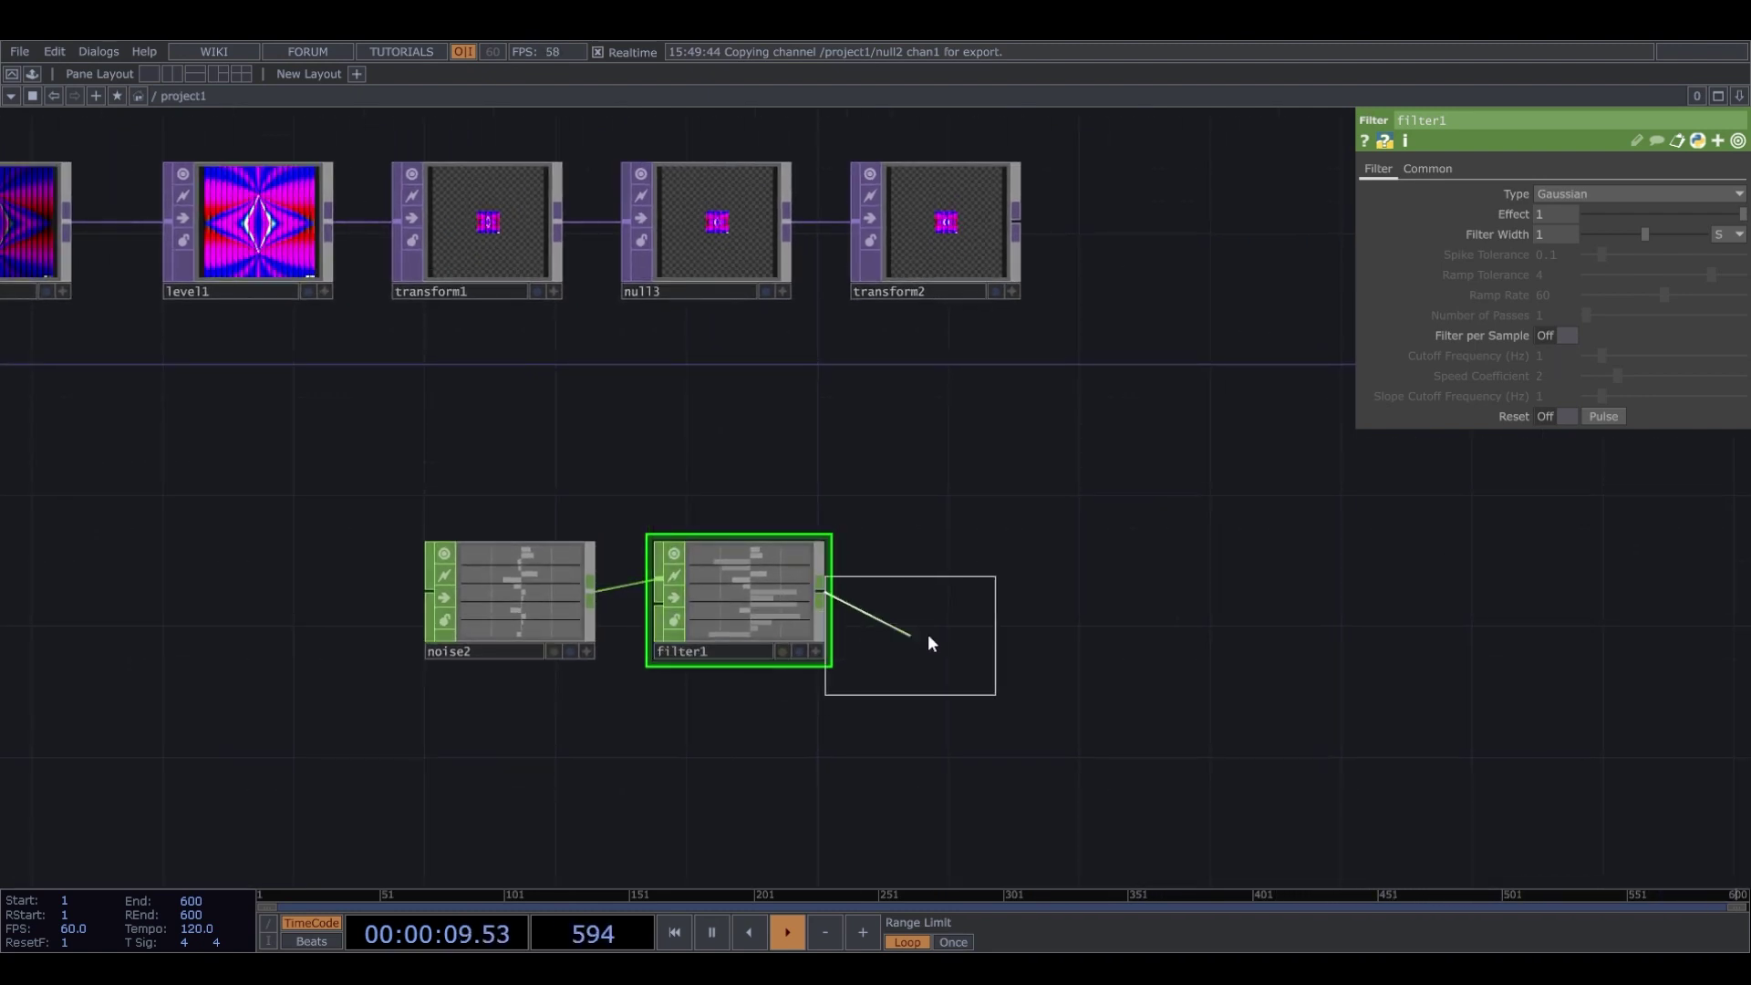
{"action": "left_click", "coordinate": [1168, 598]}
{"action": "scroll", "coordinate": [1150, 560], "scroll_direction": "down", "scroll_amount": 2}
{"action": "scroll", "coordinate": [1176, 590], "scroll_direction": "up", "scroll_amount": 2}
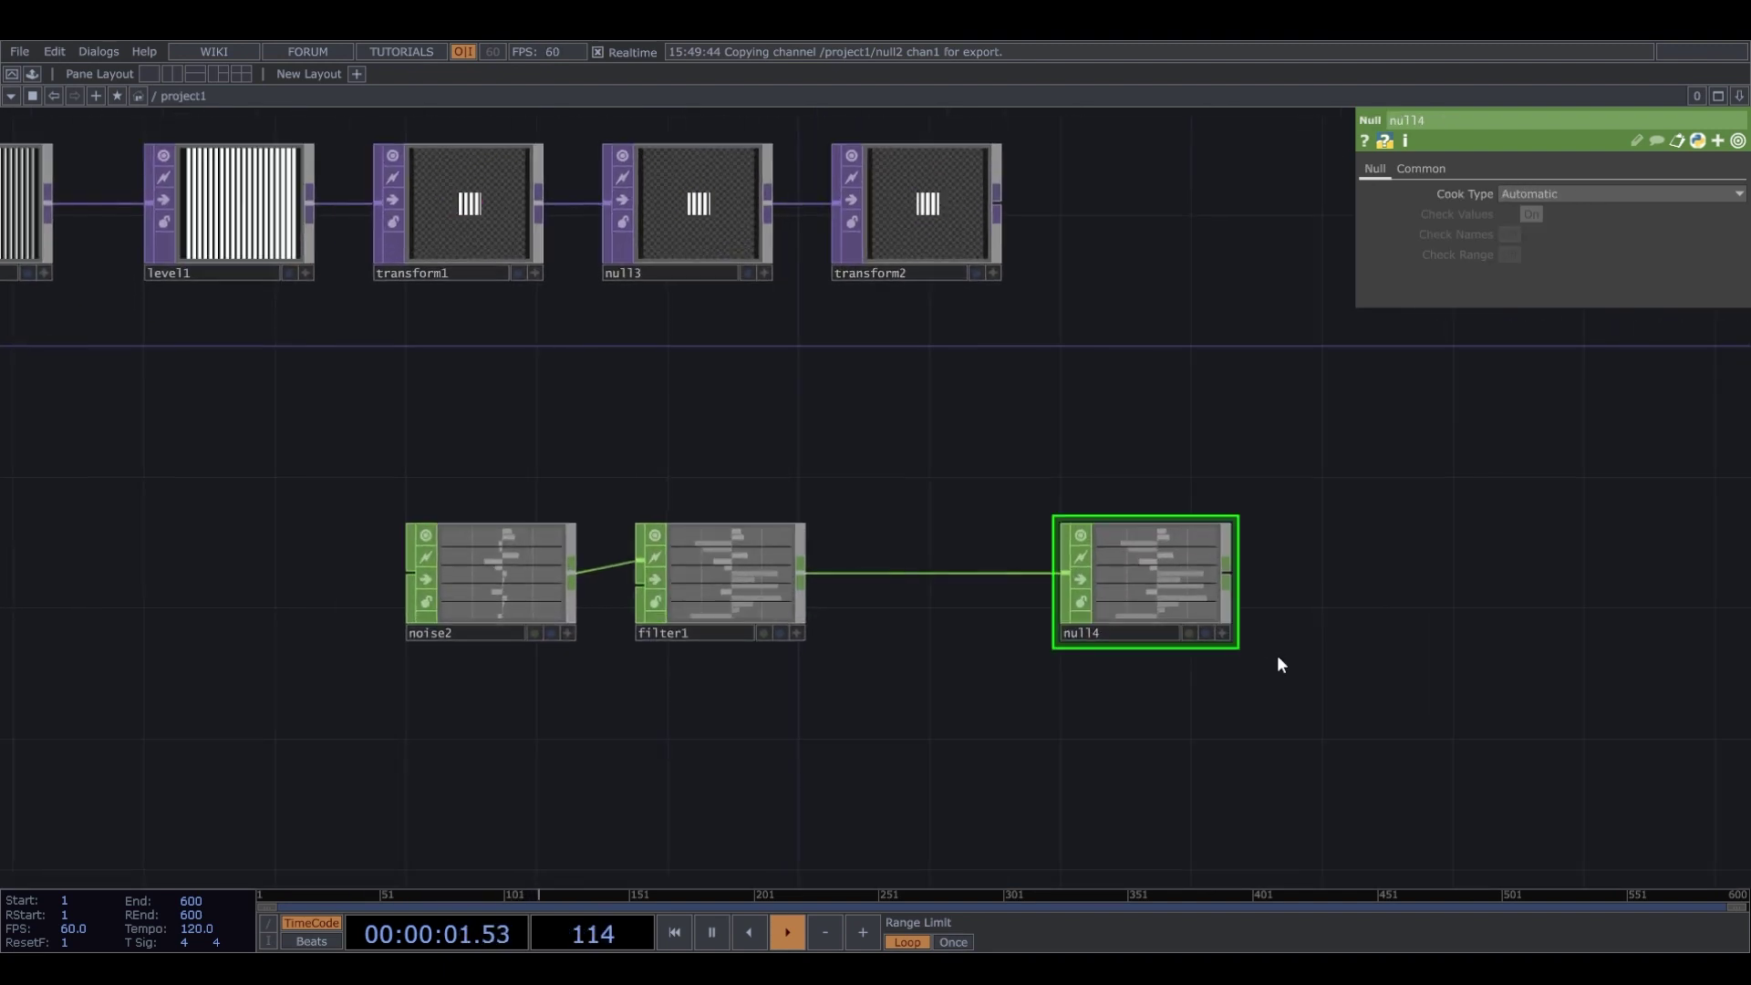
Export chan1 and chan2 of the Null CHOP after the Filter to the second Transform TOP's Translate X and Y.
{"action": "left_click", "coordinate": [1225, 635]}
{"action": "left_click_drag", "start_coordinate": [1177, 544], "coordinate": [1555, 213]}
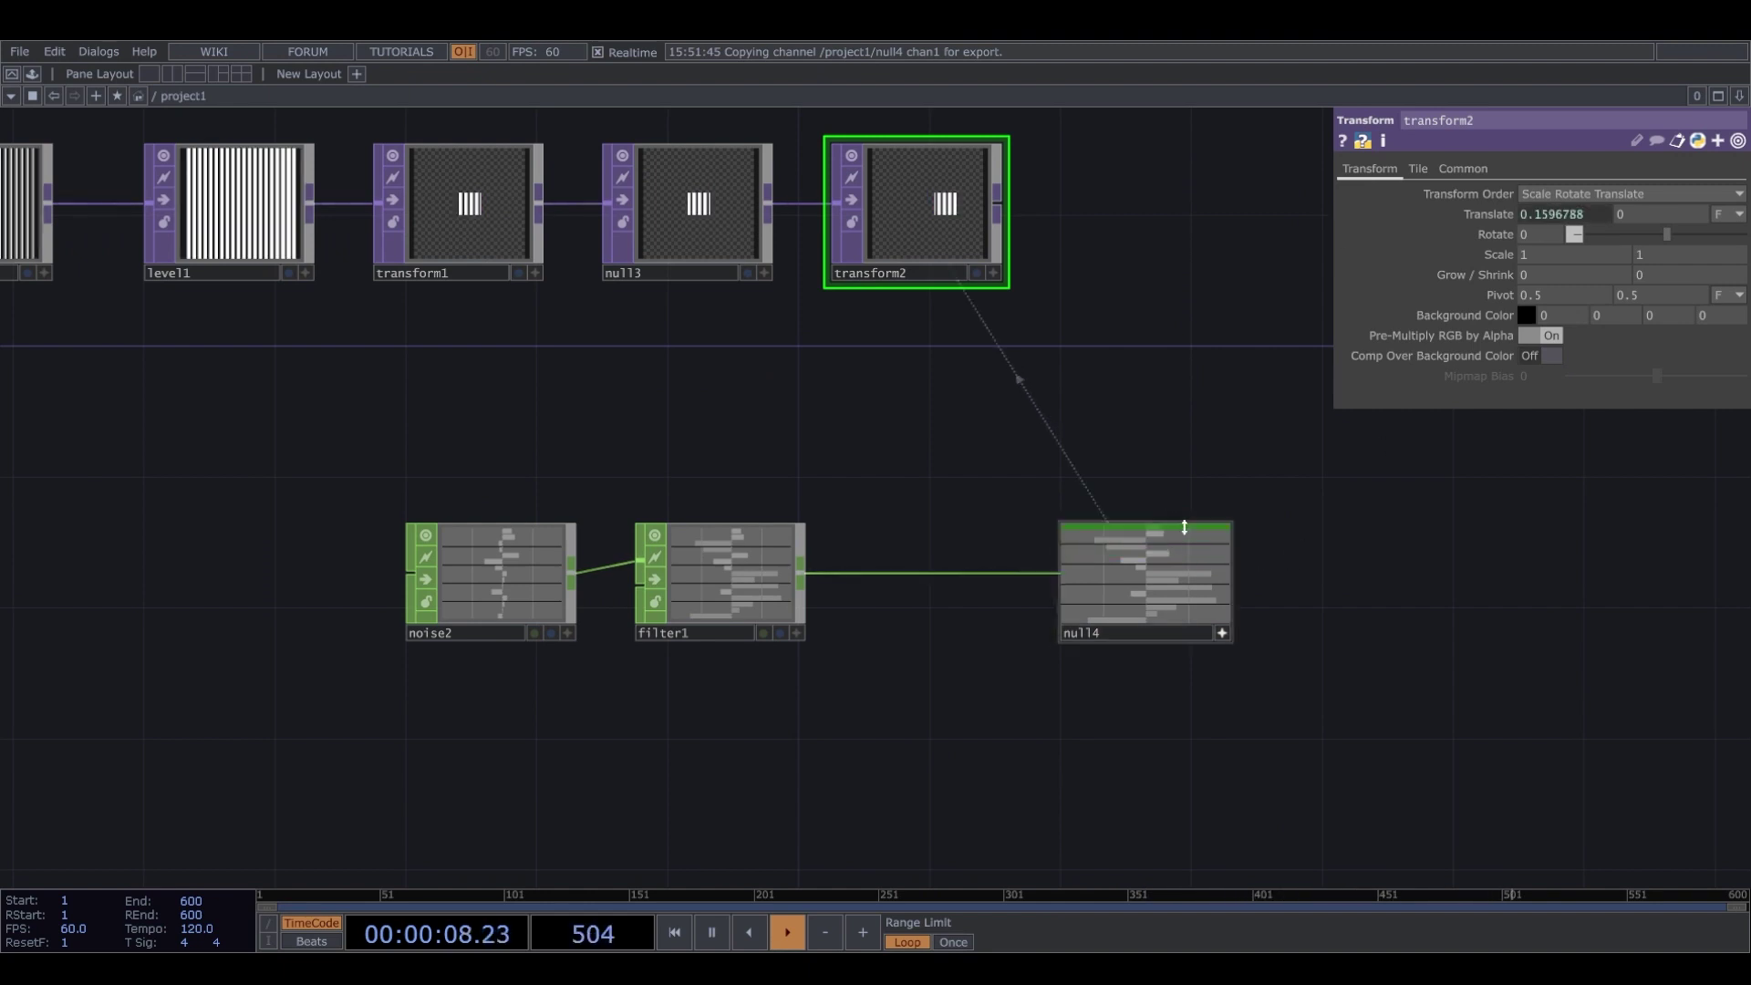
{"action": "scroll", "coordinate": [1167, 539], "scroll_direction": "up", "scroll_amount": 5}
{"action": "mouse_move", "coordinate": [1163, 565]}
{"action": "left_mouse_down"}
{"action": "mouse_move", "coordinate": [1190, 570]}
{"action": "mouse_move", "coordinate": [1656, 221]}
{"action": "left_mouse_up"}
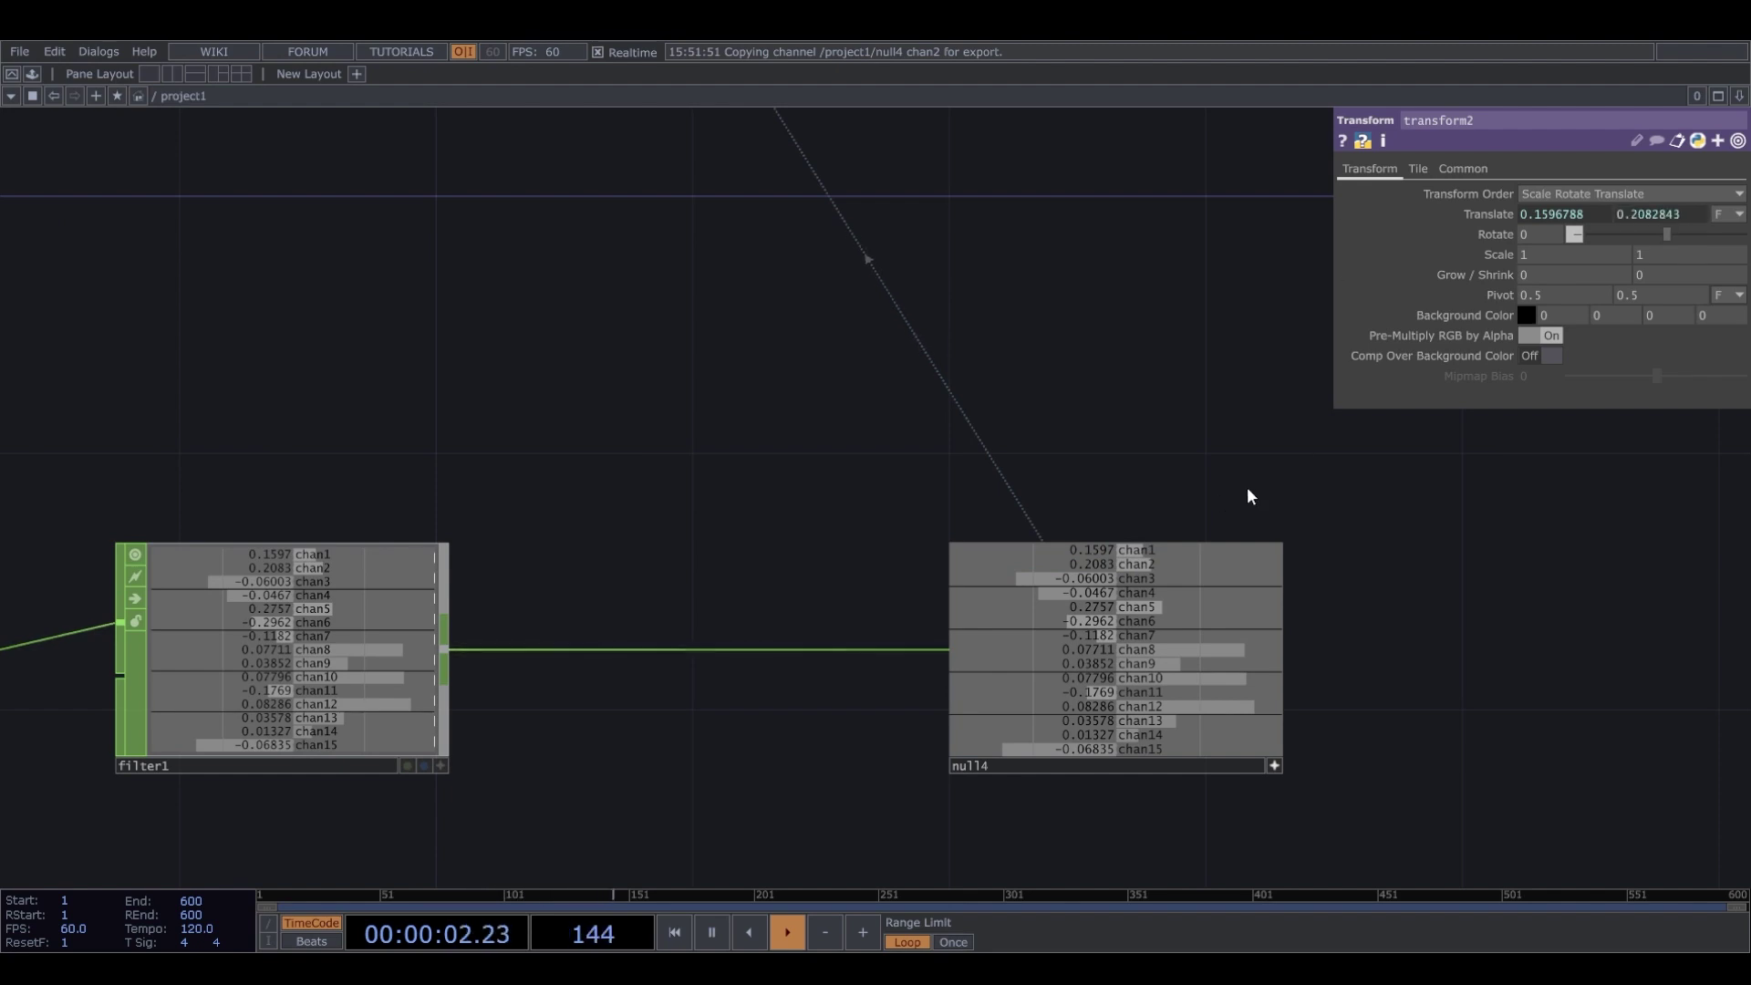
{"action": "scroll", "coordinate": [1246, 492], "scroll_direction": "down", "scroll_amount": 5}
{"action": "left_click_drag", "start_coordinate": [1195, 300], "coordinate": [1111, 338]}
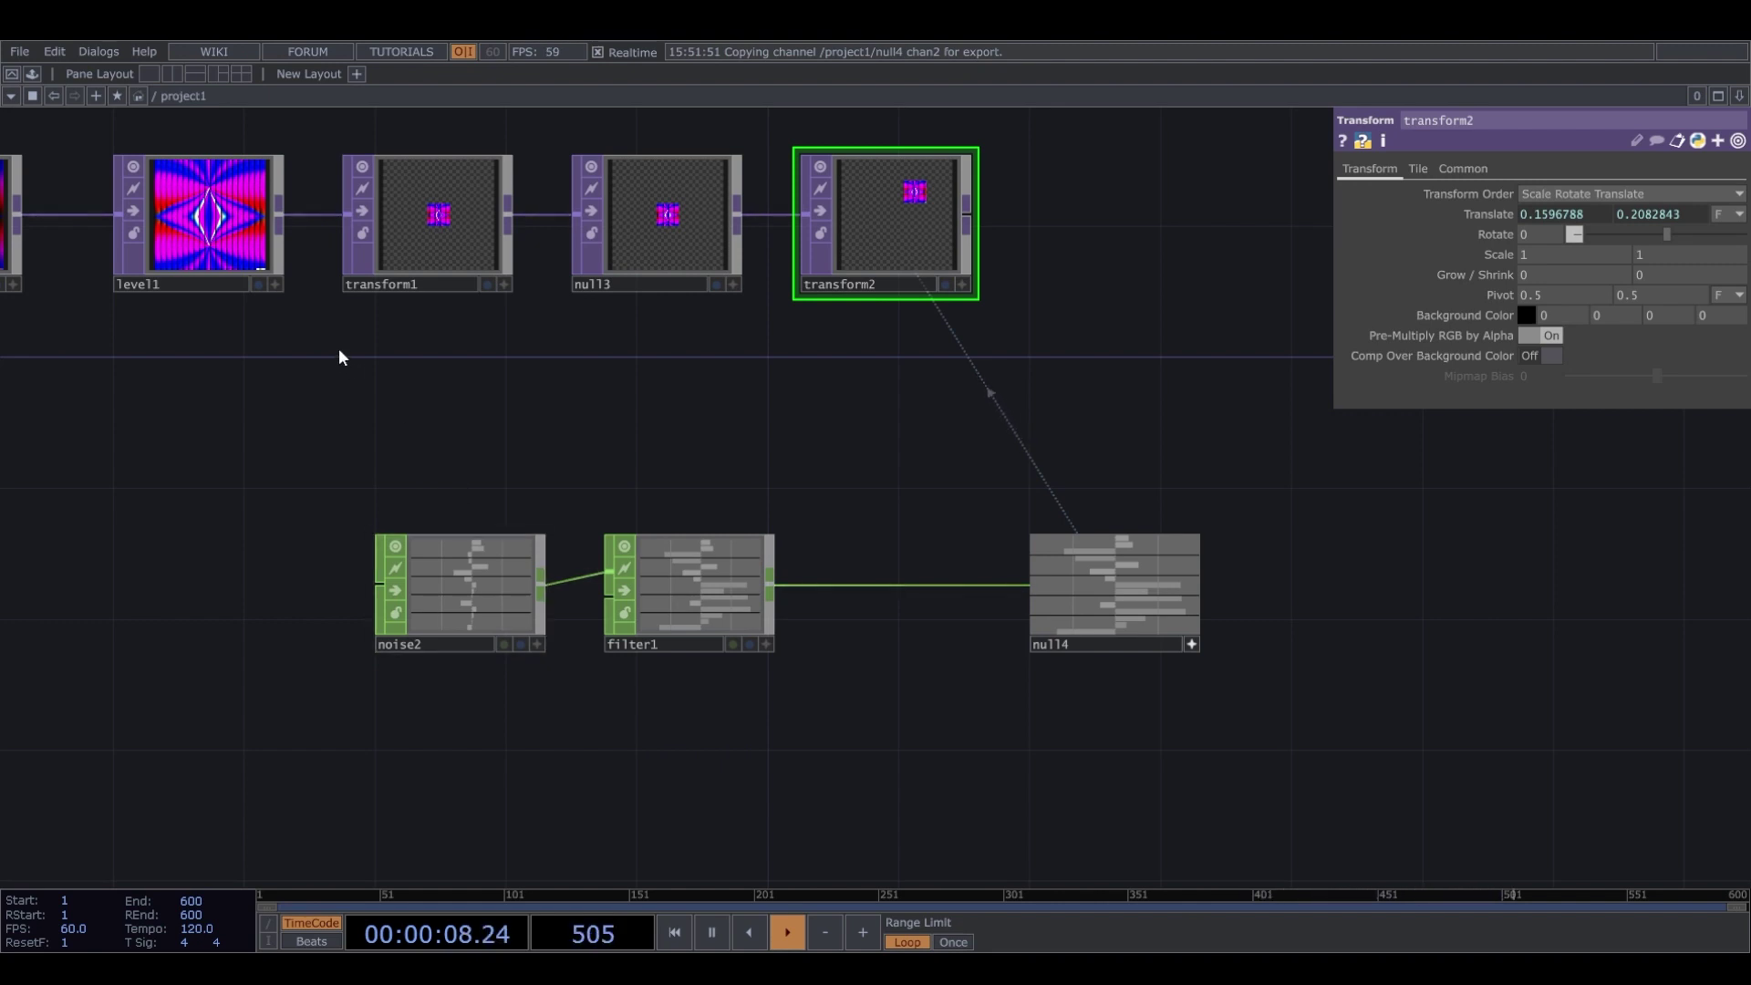
Add a Keyboard In CHOP above the fifteen-channel Noise CHOP and chain a Count and a Null CHOP after it.
{"action": "left_click", "coordinate": [467, 430]}
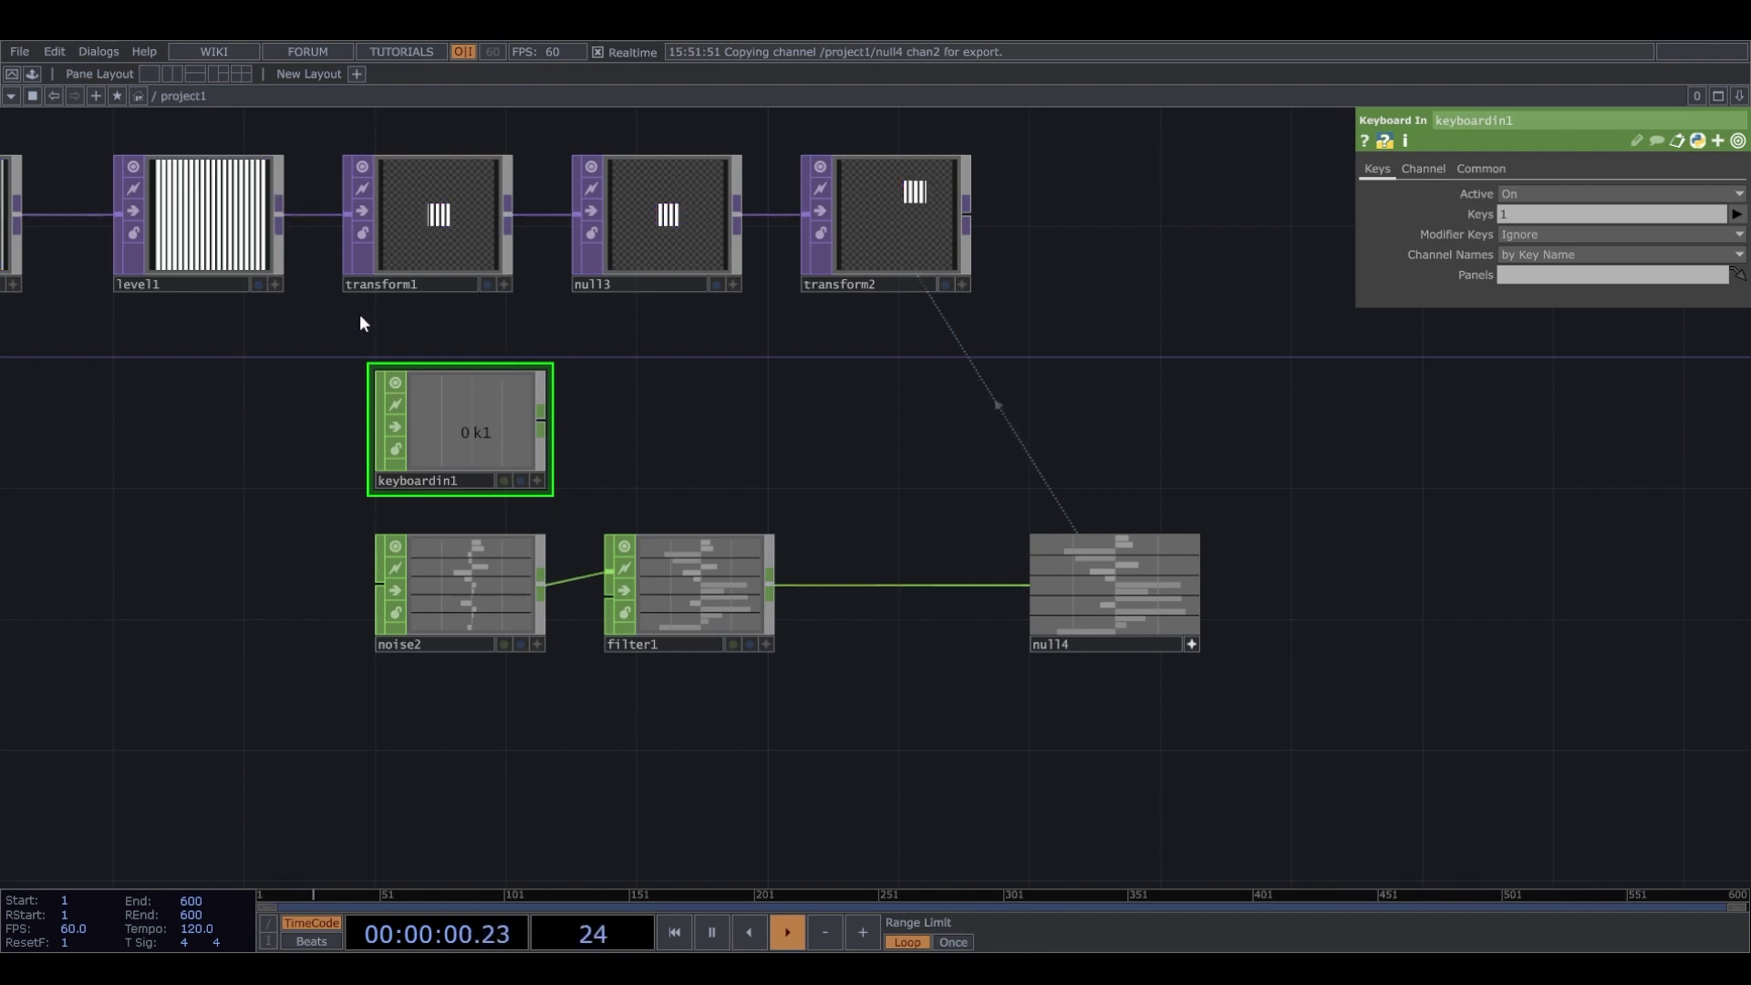
{"action": "left_click", "coordinate": [365, 354]}
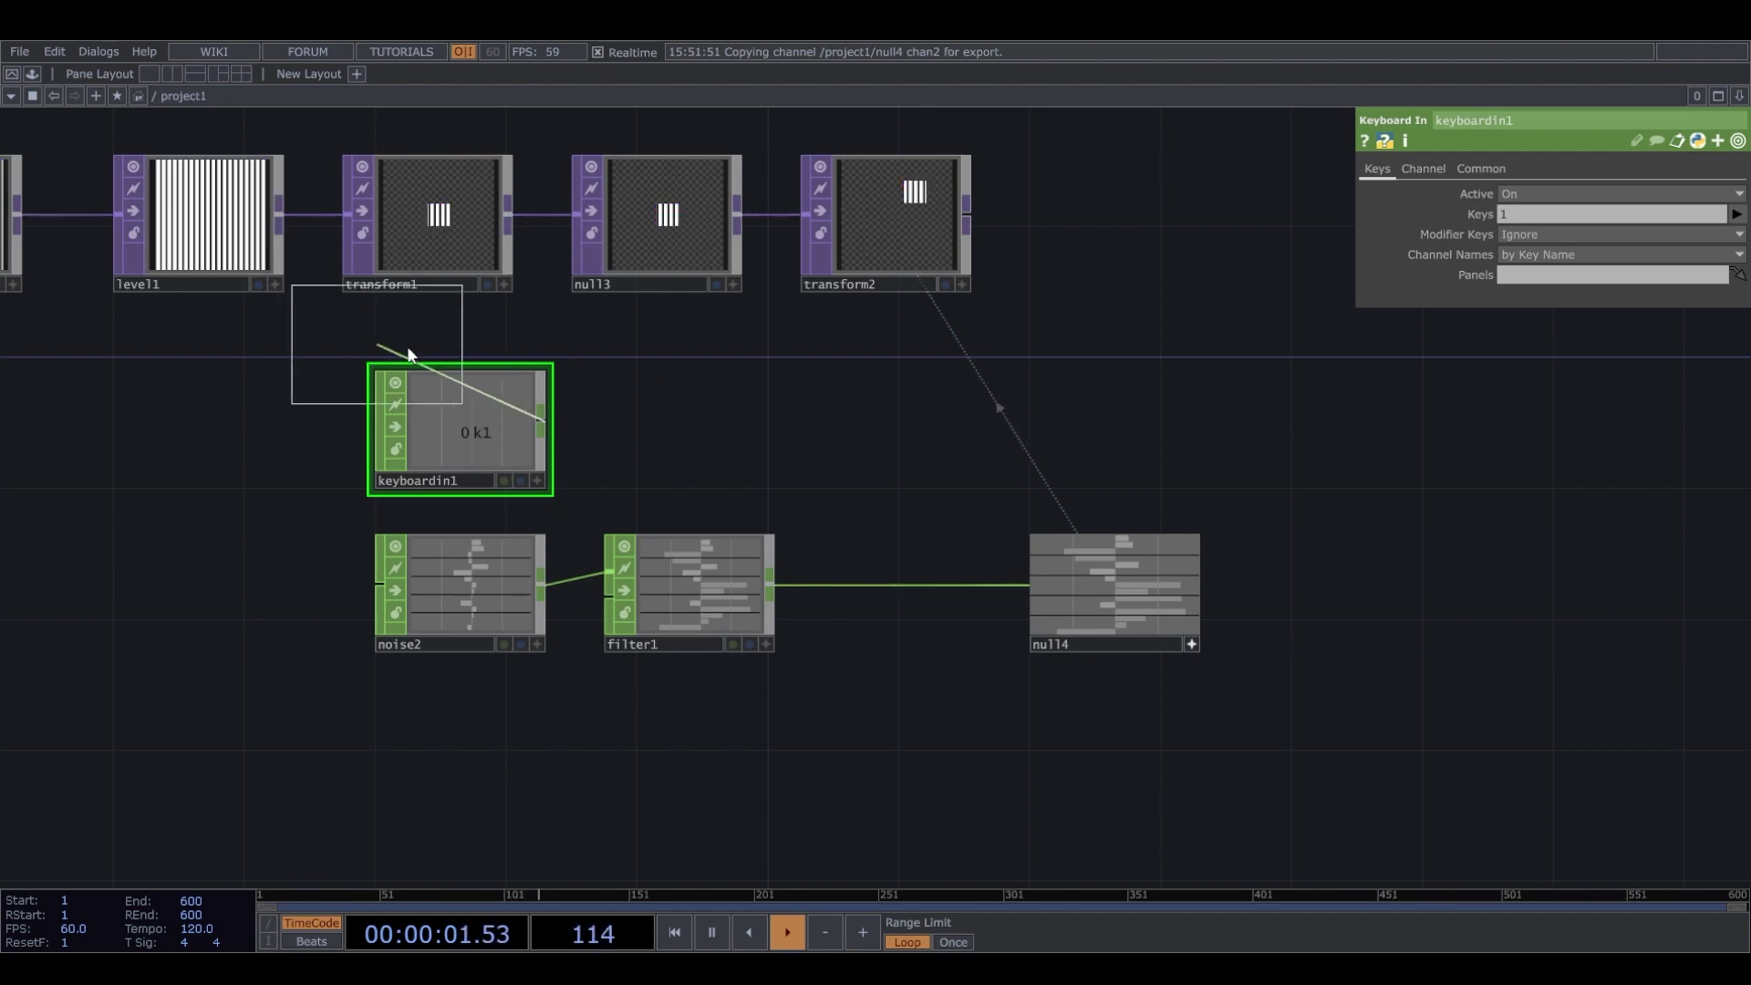
{"action": "left_click", "coordinate": [686, 429]}
{"action": "left_click", "coordinate": [790, 451]}
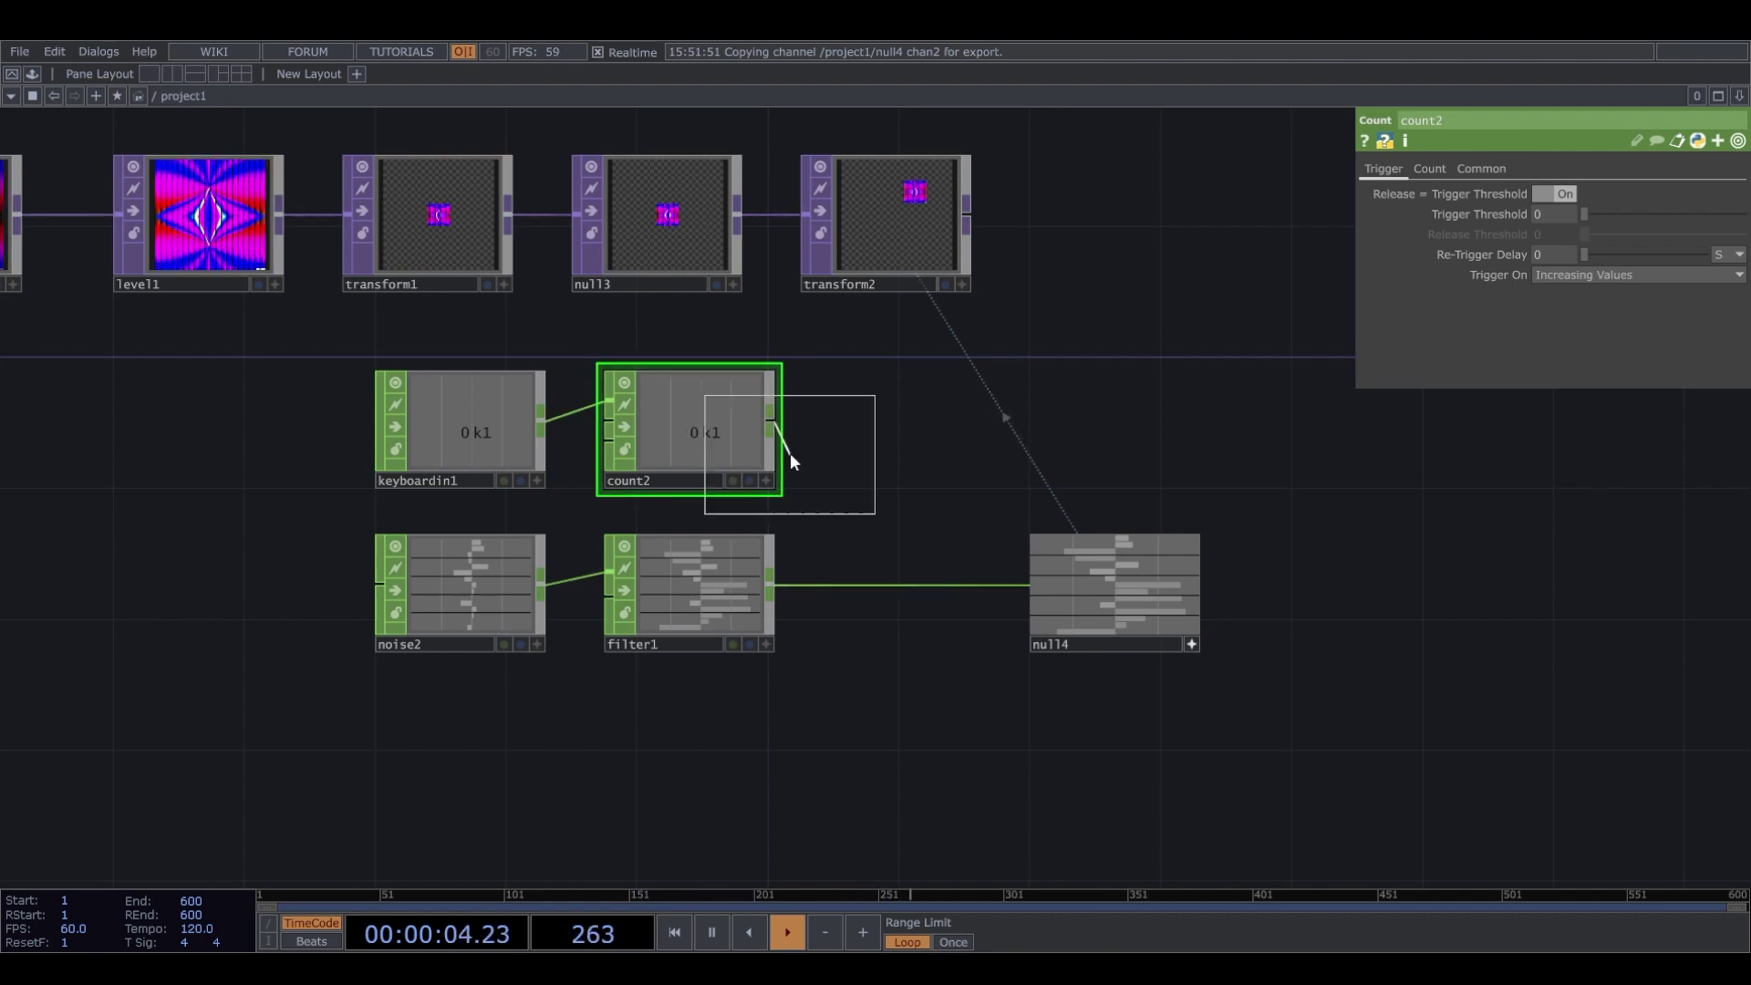
{"action": "left_click", "coordinate": [926, 432]}
Export the k1 channel of the keyboard chain's Null CHOP to the Seed of the fifteen-channel Noise CHOP.
{"action": "left_click", "coordinate": [995, 481]}
{"action": "left_click_drag", "start_coordinate": [964, 441], "coordinate": [461, 603]}
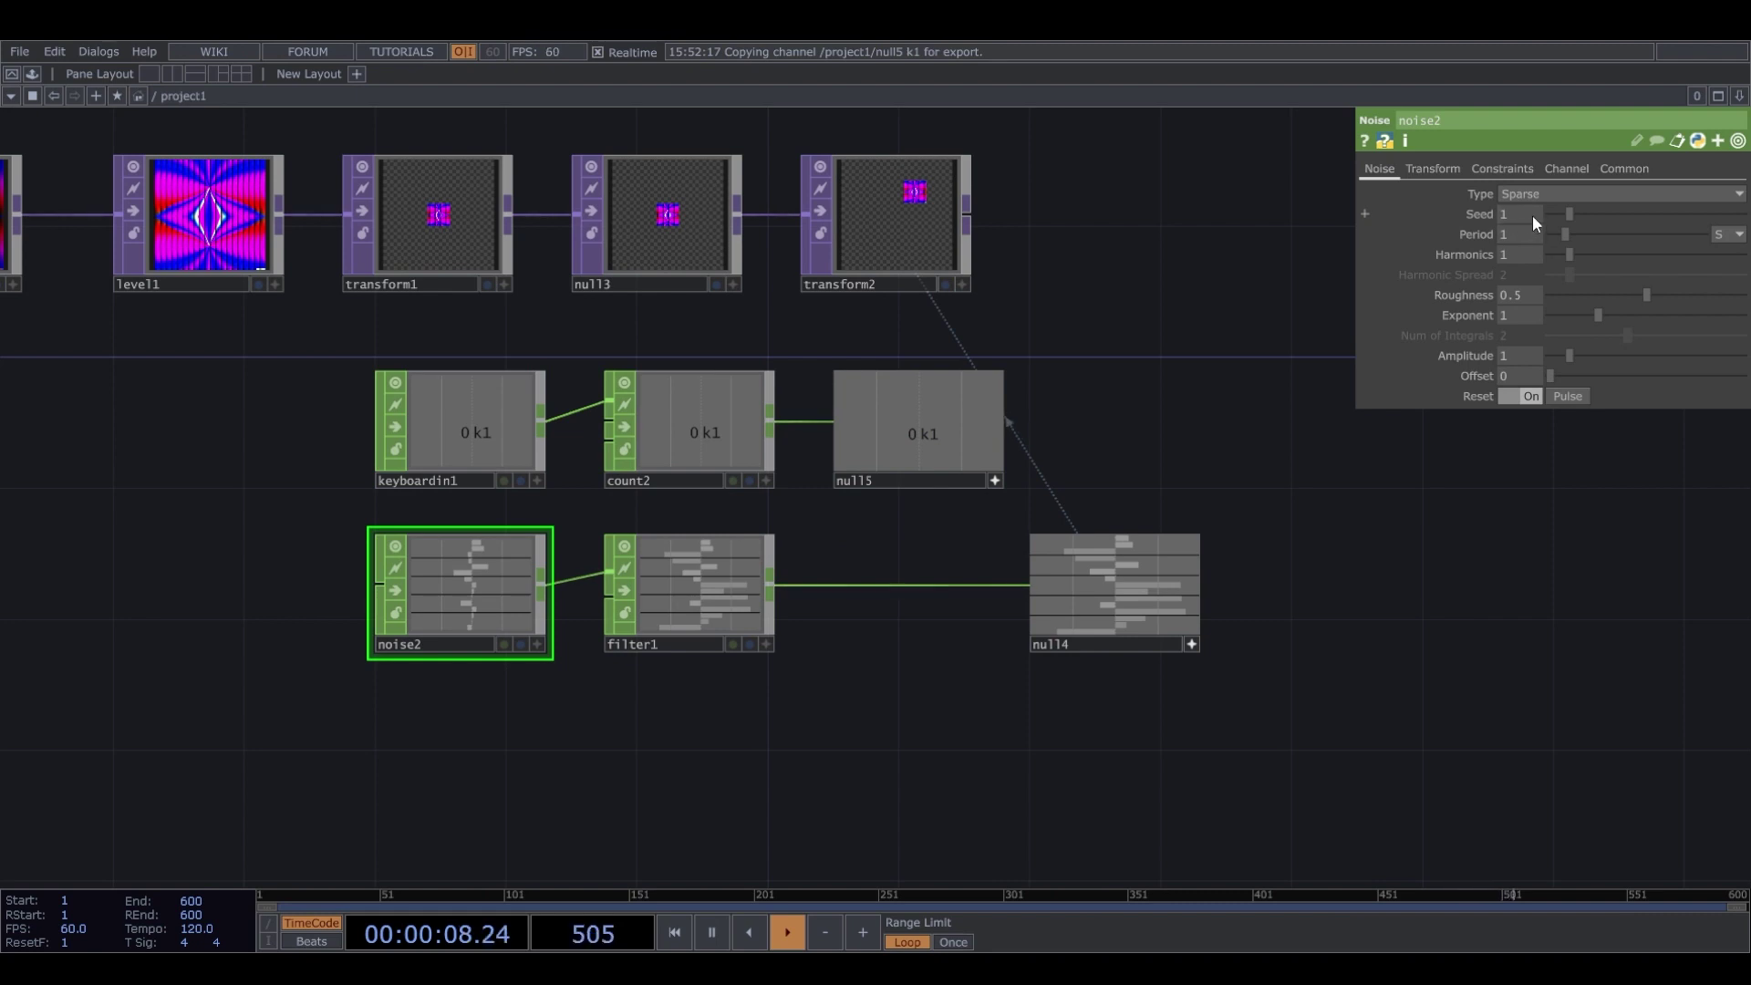
{"action": "scroll", "coordinate": [467, 636], "scroll_direction": "up", "scroll_amount": 2}
{"action": "scroll", "coordinate": [467, 636], "scroll_direction": "down", "scroll_amount": 2}
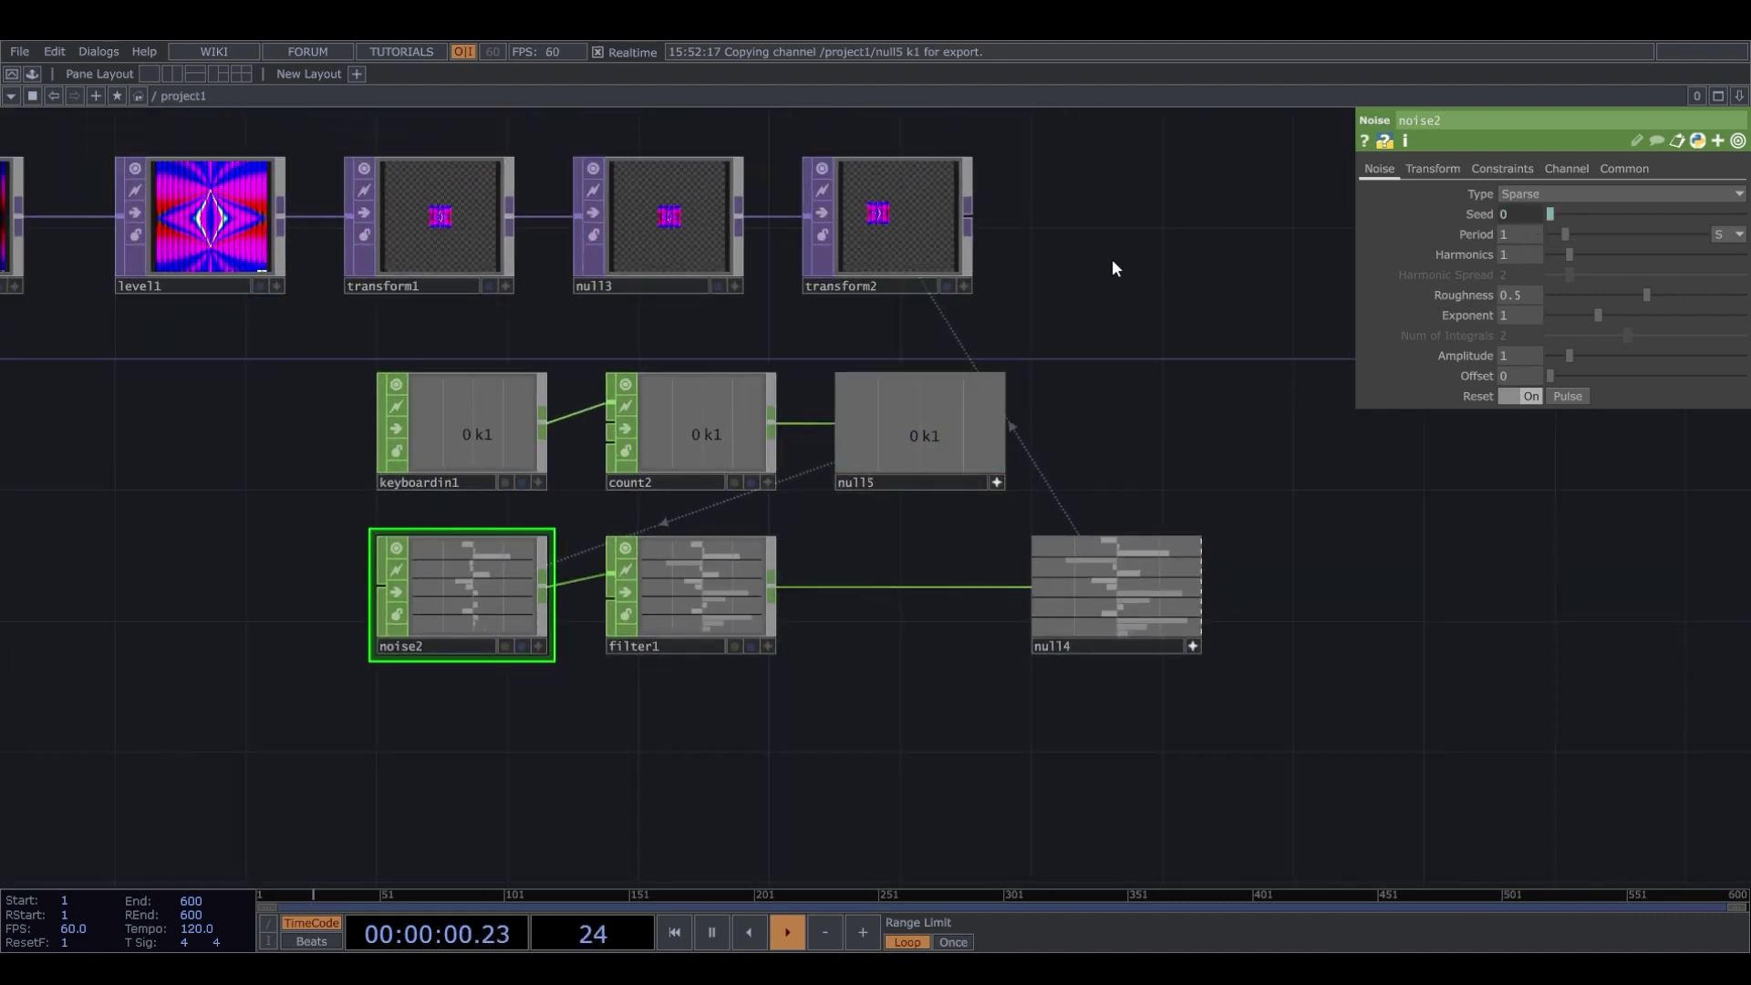
Test the keyboard trigger on the noise seed and examine the image position in the second Transform and the Noise and Filter channels.
{"action": "left_click_drag", "start_coordinate": [1000, 170], "coordinate": [968, 255]}
{"action": "scroll", "coordinate": [969, 256], "scroll_direction": "up", "scroll_amount": 3}
{"action": "scroll", "coordinate": [948, 259], "scroll_direction": "up", "scroll_amount": 1}
{"action": "scroll", "coordinate": [765, 317], "scroll_direction": "up", "scroll_amount": 2}
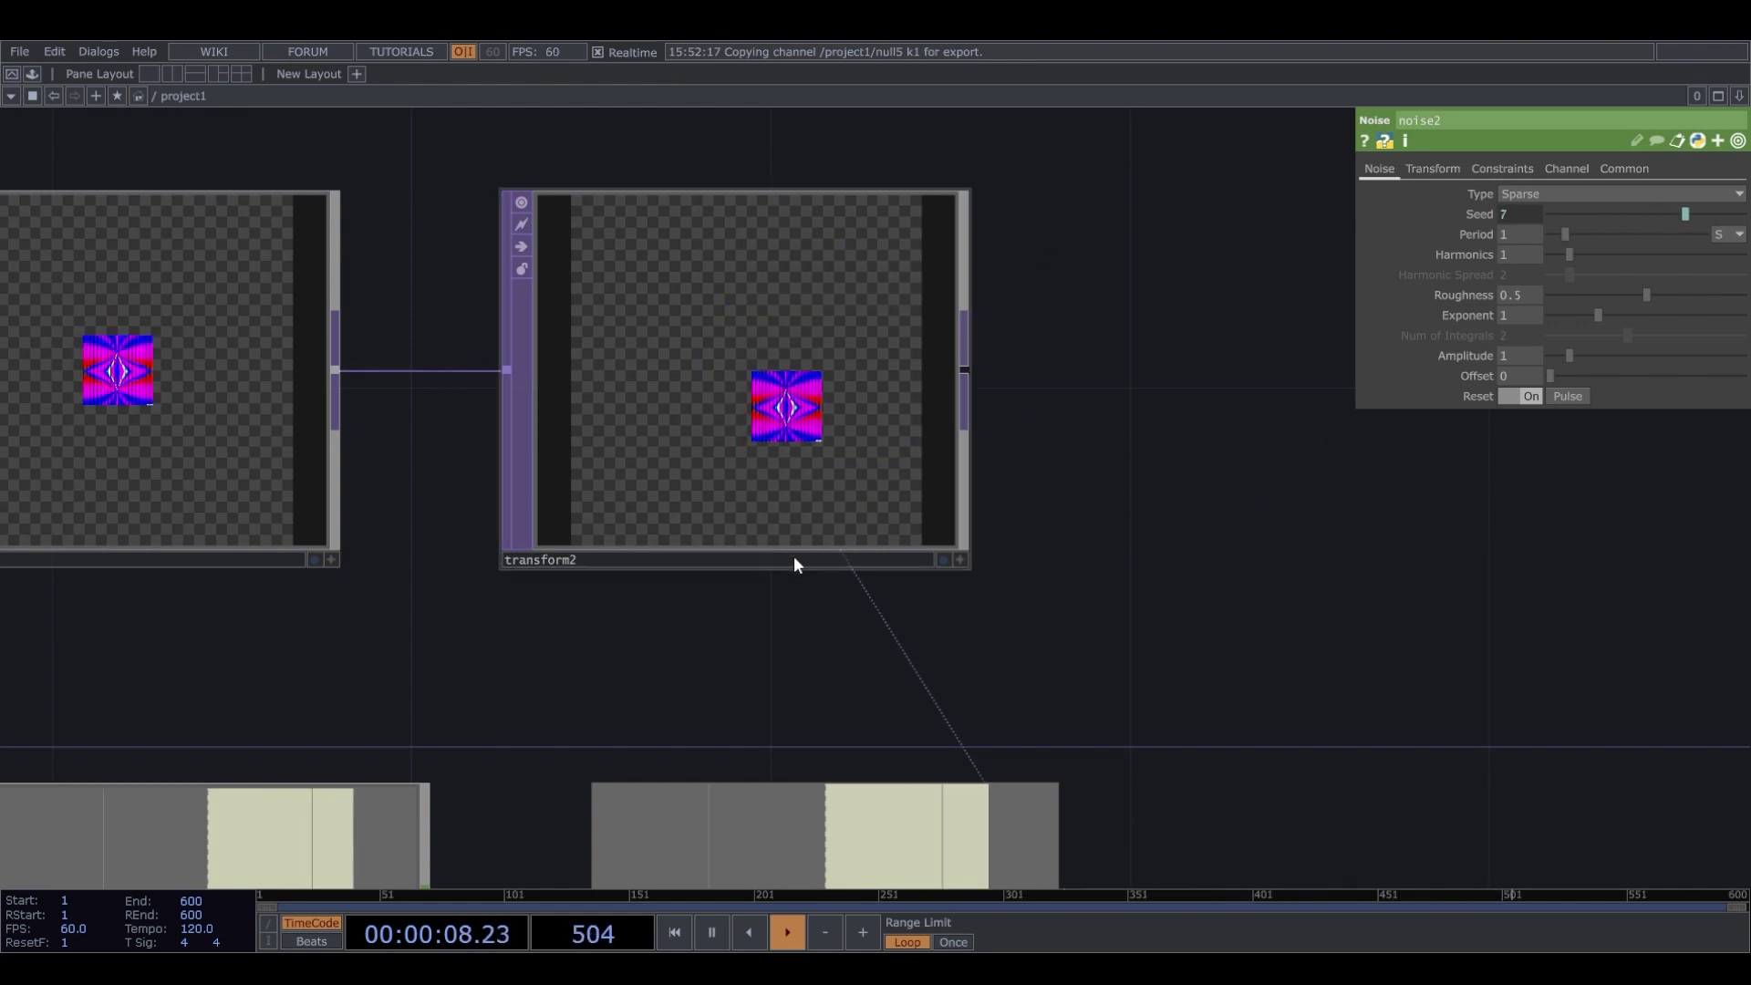
{"action": "scroll", "coordinate": [793, 558], "scroll_direction": "down", "scroll_amount": 2}
{"action": "left_click_drag", "start_coordinate": [923, 657], "coordinate": [1047, 317]}
{"action": "scroll", "coordinate": [916, 527], "scroll_direction": "down", "scroll_amount": 2}
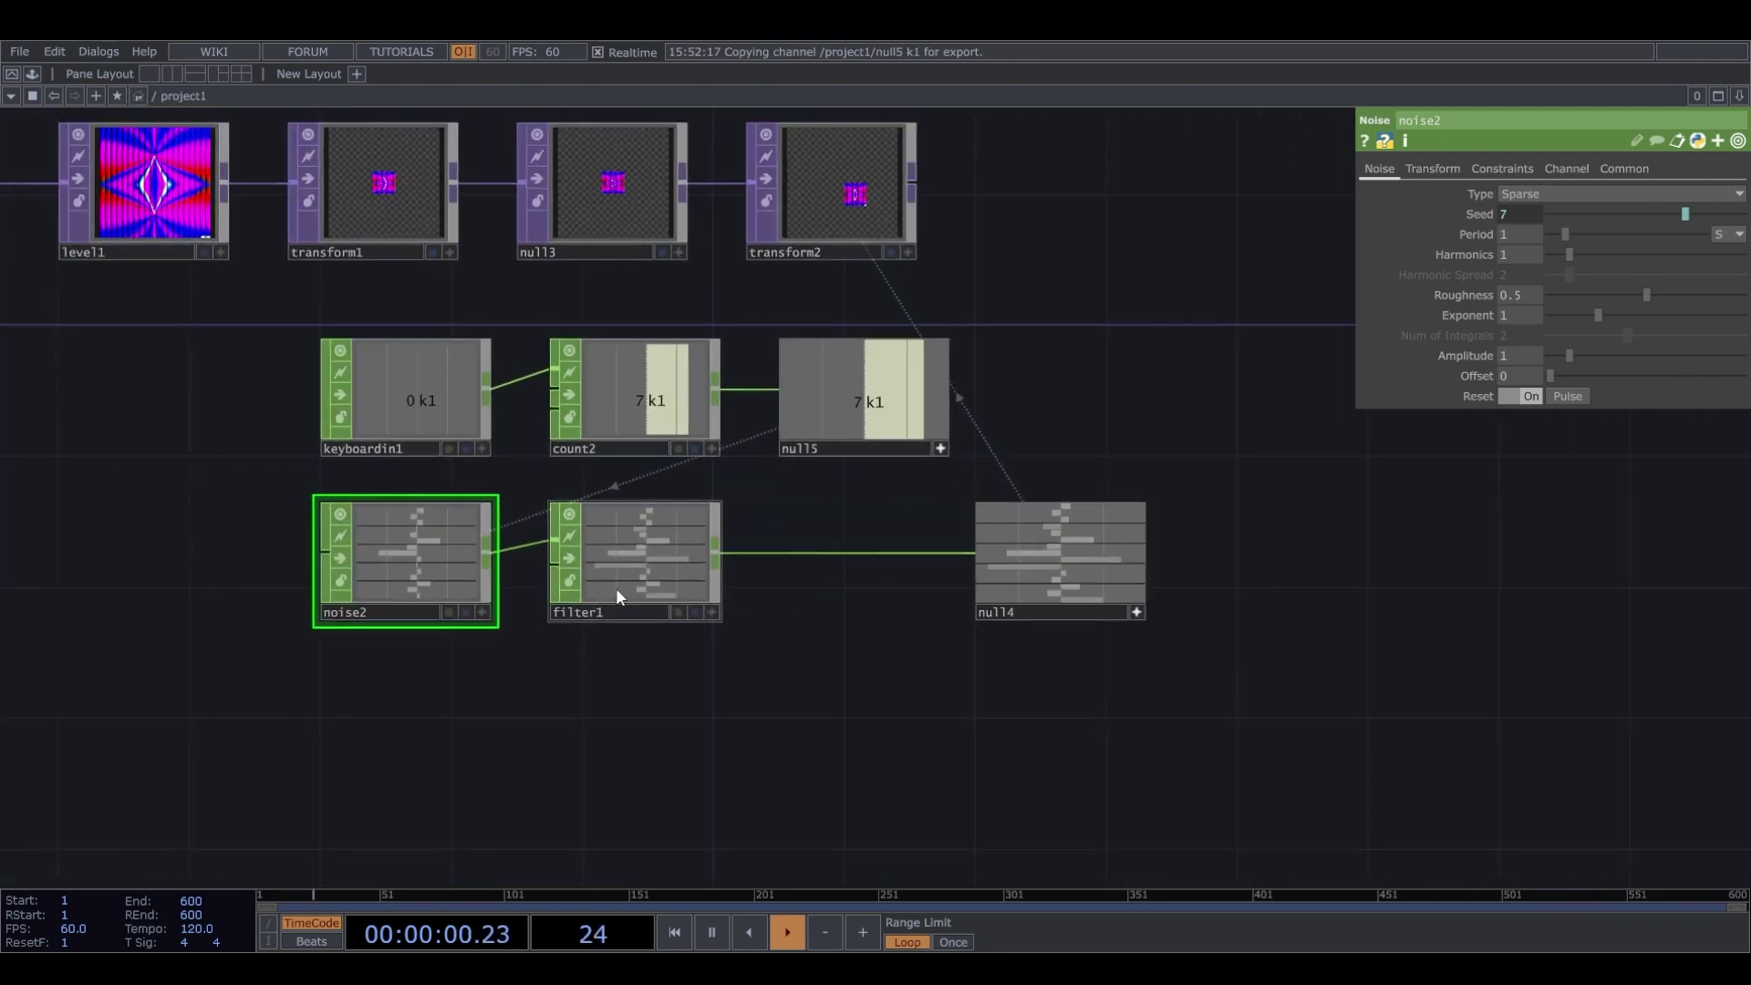
{"action": "scroll", "coordinate": [616, 587], "scroll_direction": "up", "scroll_amount": 3}
{"action": "scroll", "coordinate": [863, 687], "scroll_direction": "down", "scroll_amount": 3}
{"action": "scroll", "coordinate": [715, 715], "scroll_direction": "down", "scroll_amount": 1}
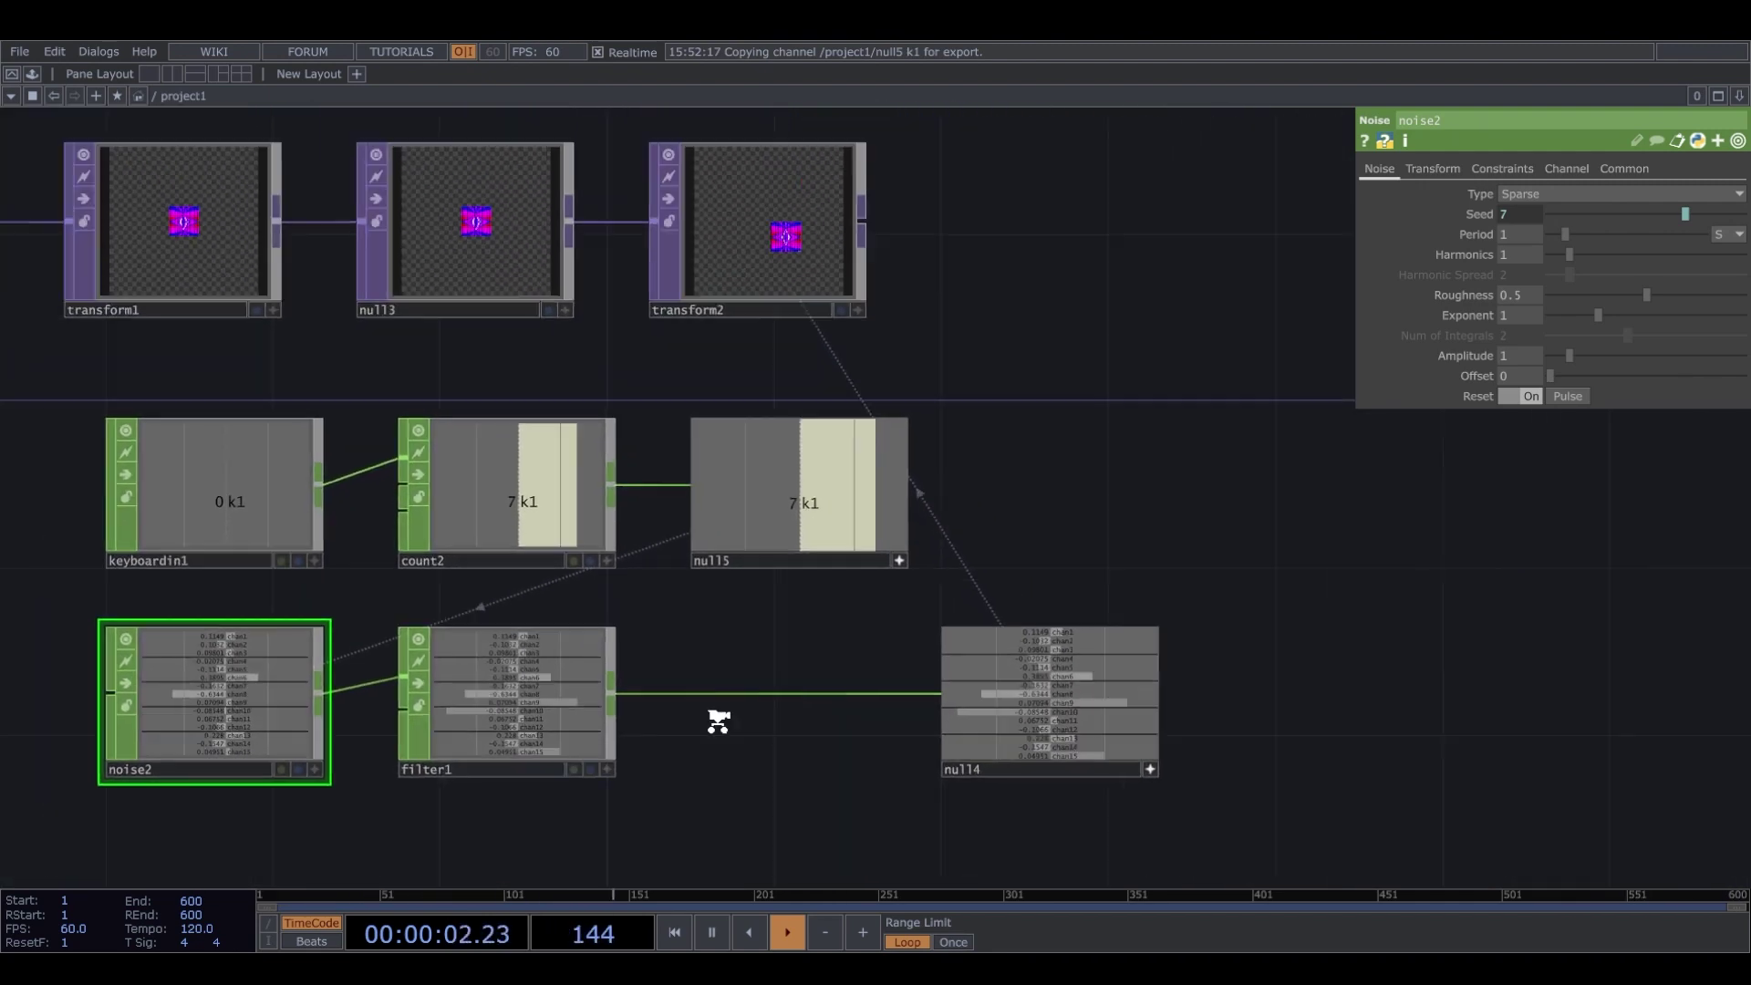
{"action": "scroll", "coordinate": [609, 615], "scroll_direction": "down", "scroll_amount": 1}
{"action": "scroll", "coordinate": [538, 702], "scroll_direction": "up", "scroll_amount": 3}
{"action": "scroll", "coordinate": [454, 657], "scroll_direction": "down", "scroll_amount": 3}
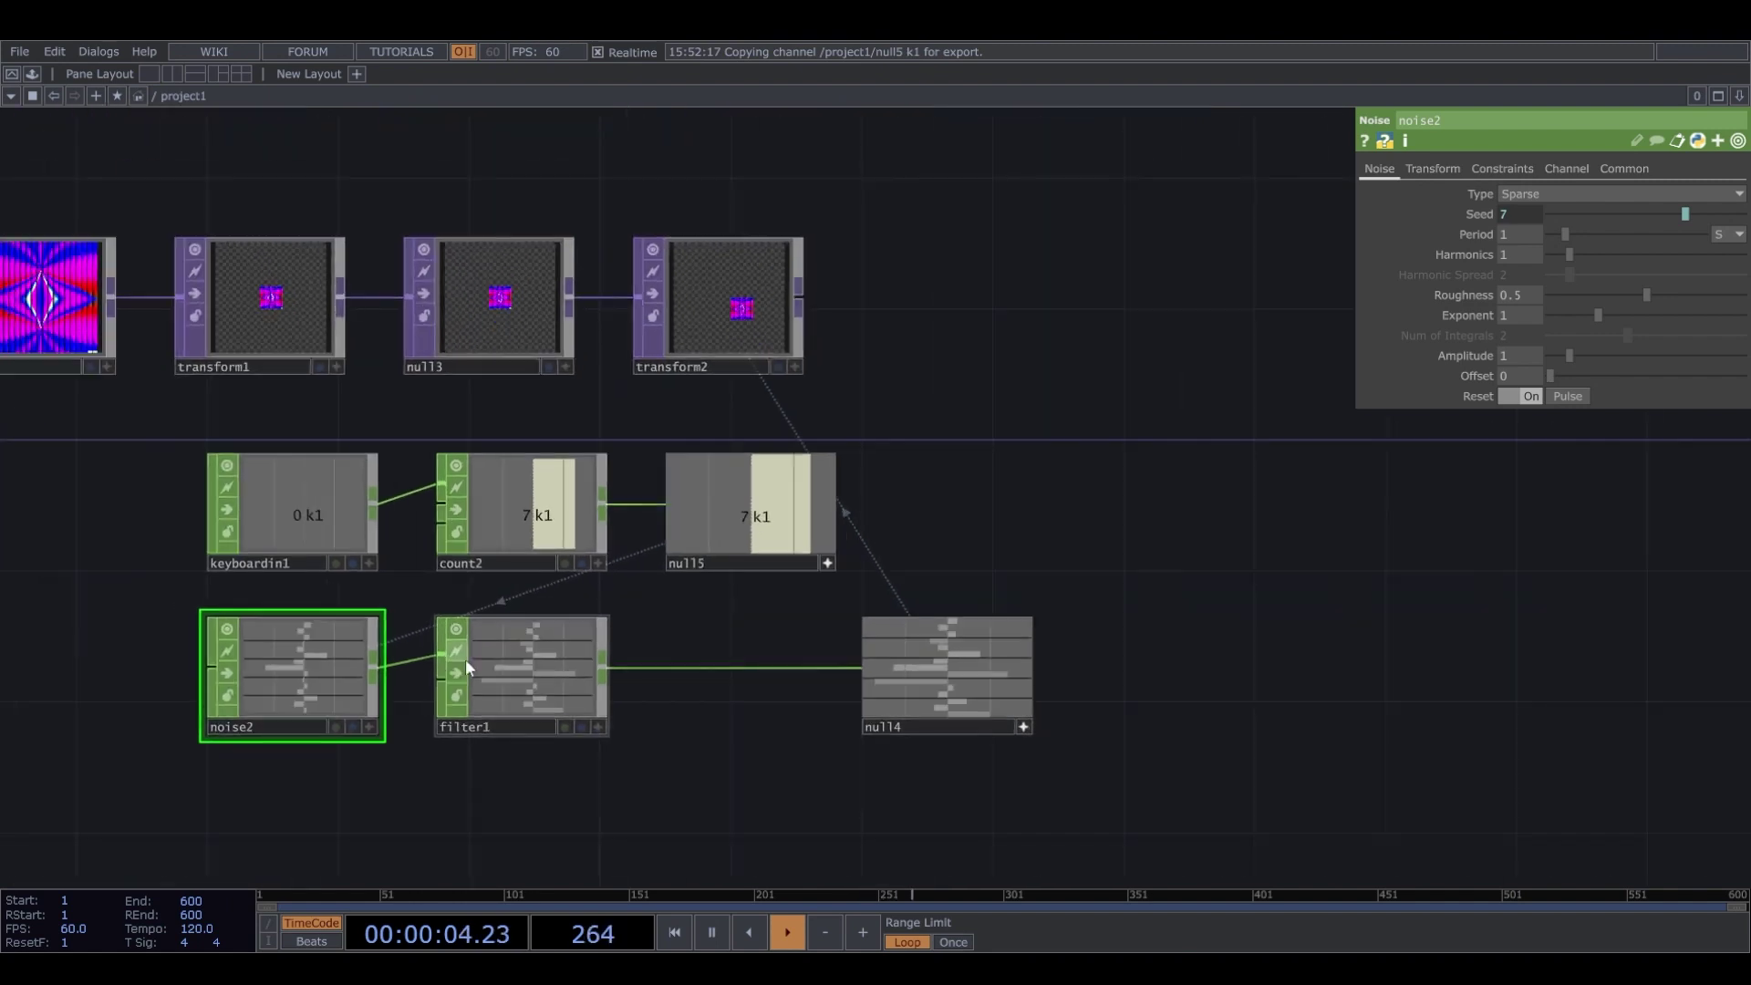
Temporarily bypass the Filter CHOP and trigger new noise seeds from the keyboard to examine the second Transform's motion without smoothing.
{"action": "left_click", "coordinate": [456, 674]}
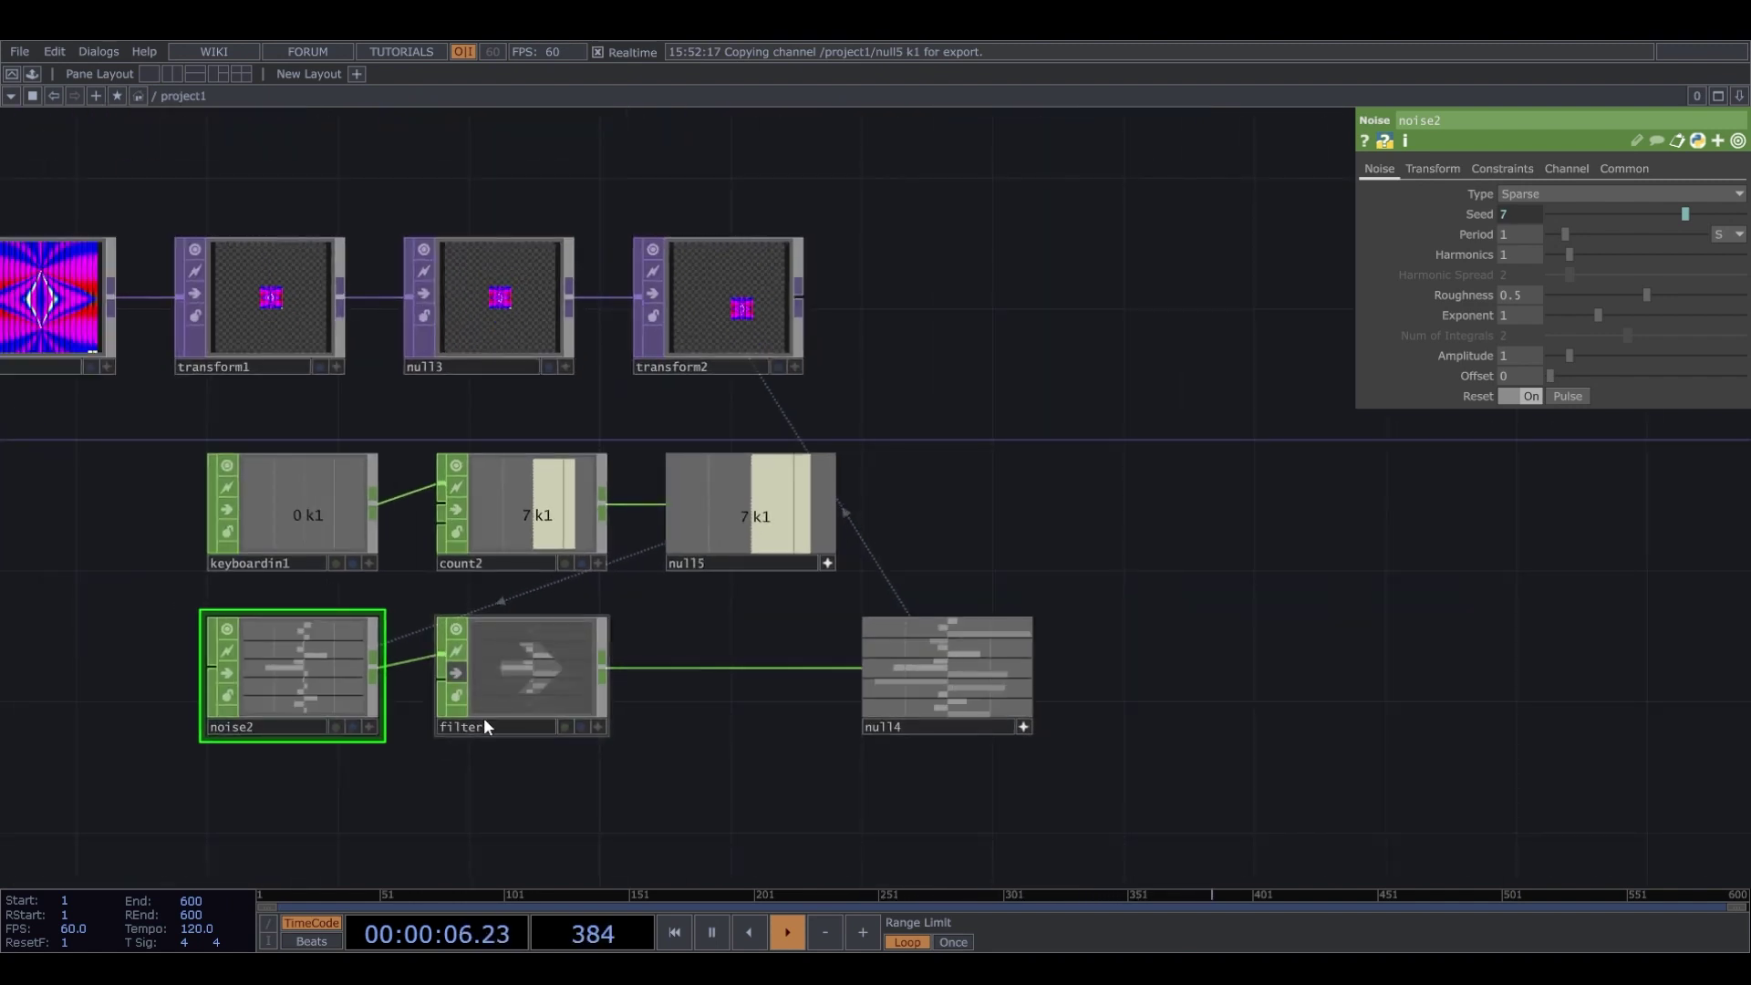
{"action": "key", "text": "1"}
{"action": "key", "text": "1"}
{"action": "key", "text": "1"}
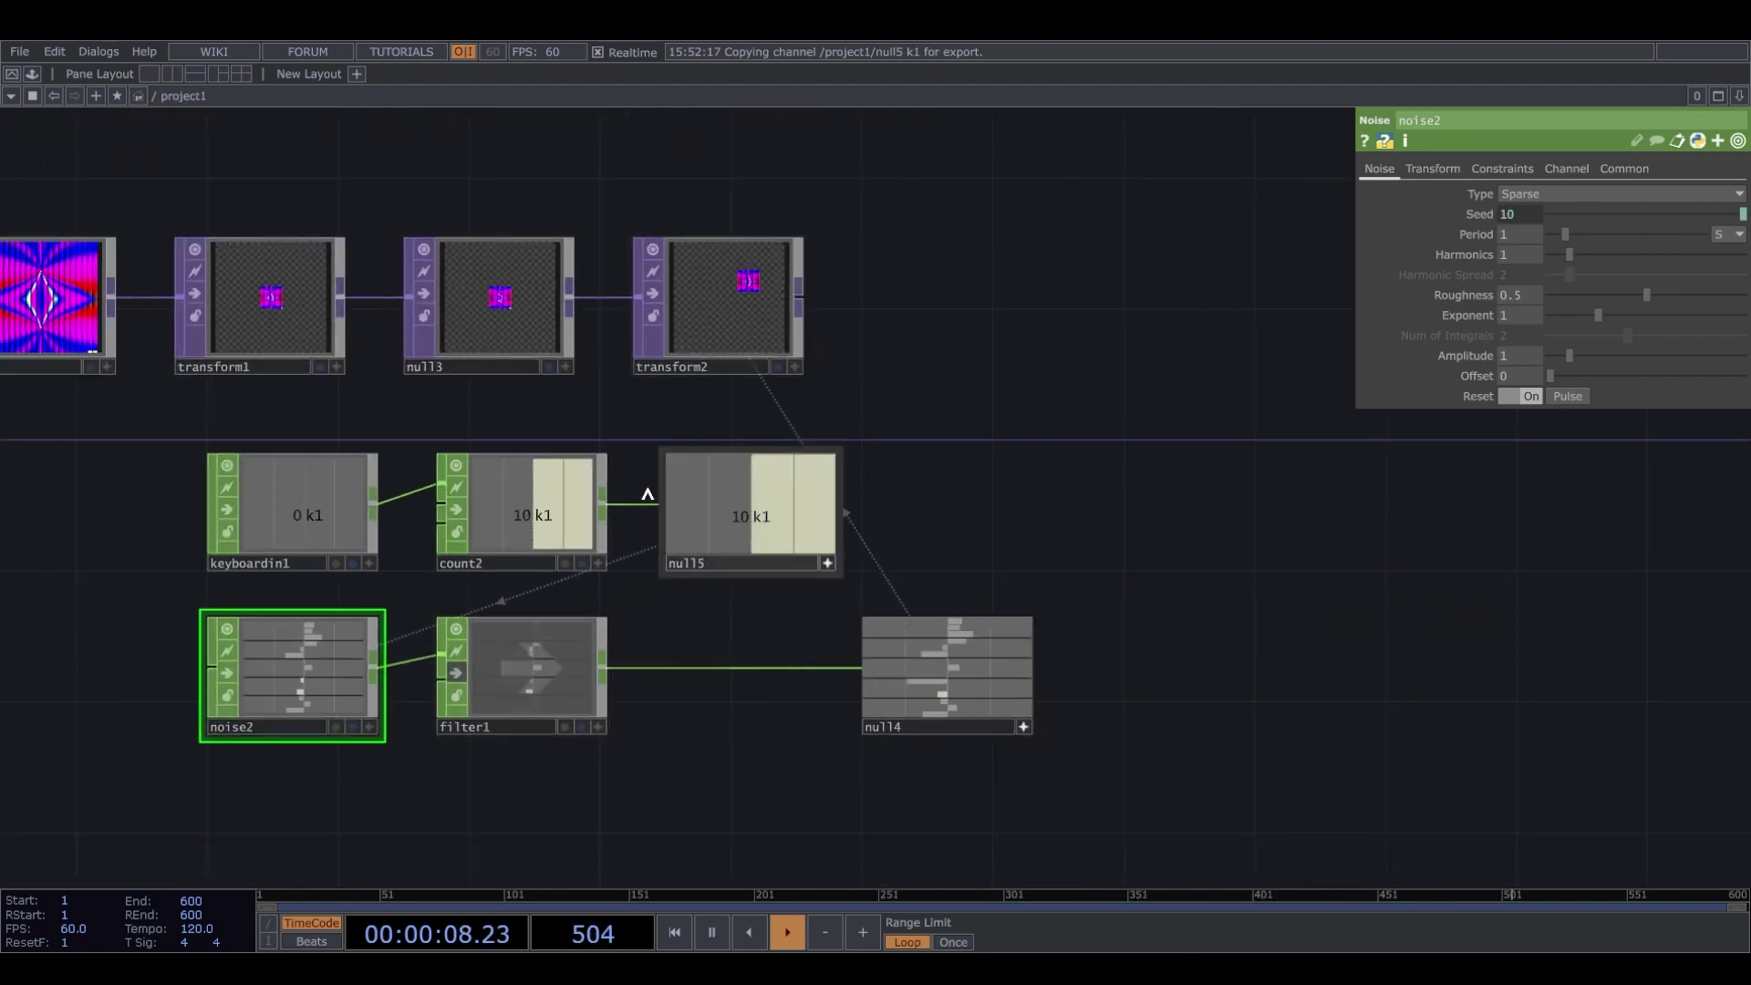
{"action": "left_click", "coordinate": [518, 702]}
{"action": "key", "text": "1"}
{"action": "key", "text": "1"}
{"action": "scroll", "coordinate": [723, 252], "scroll_direction": "up", "scroll_amount": 4}
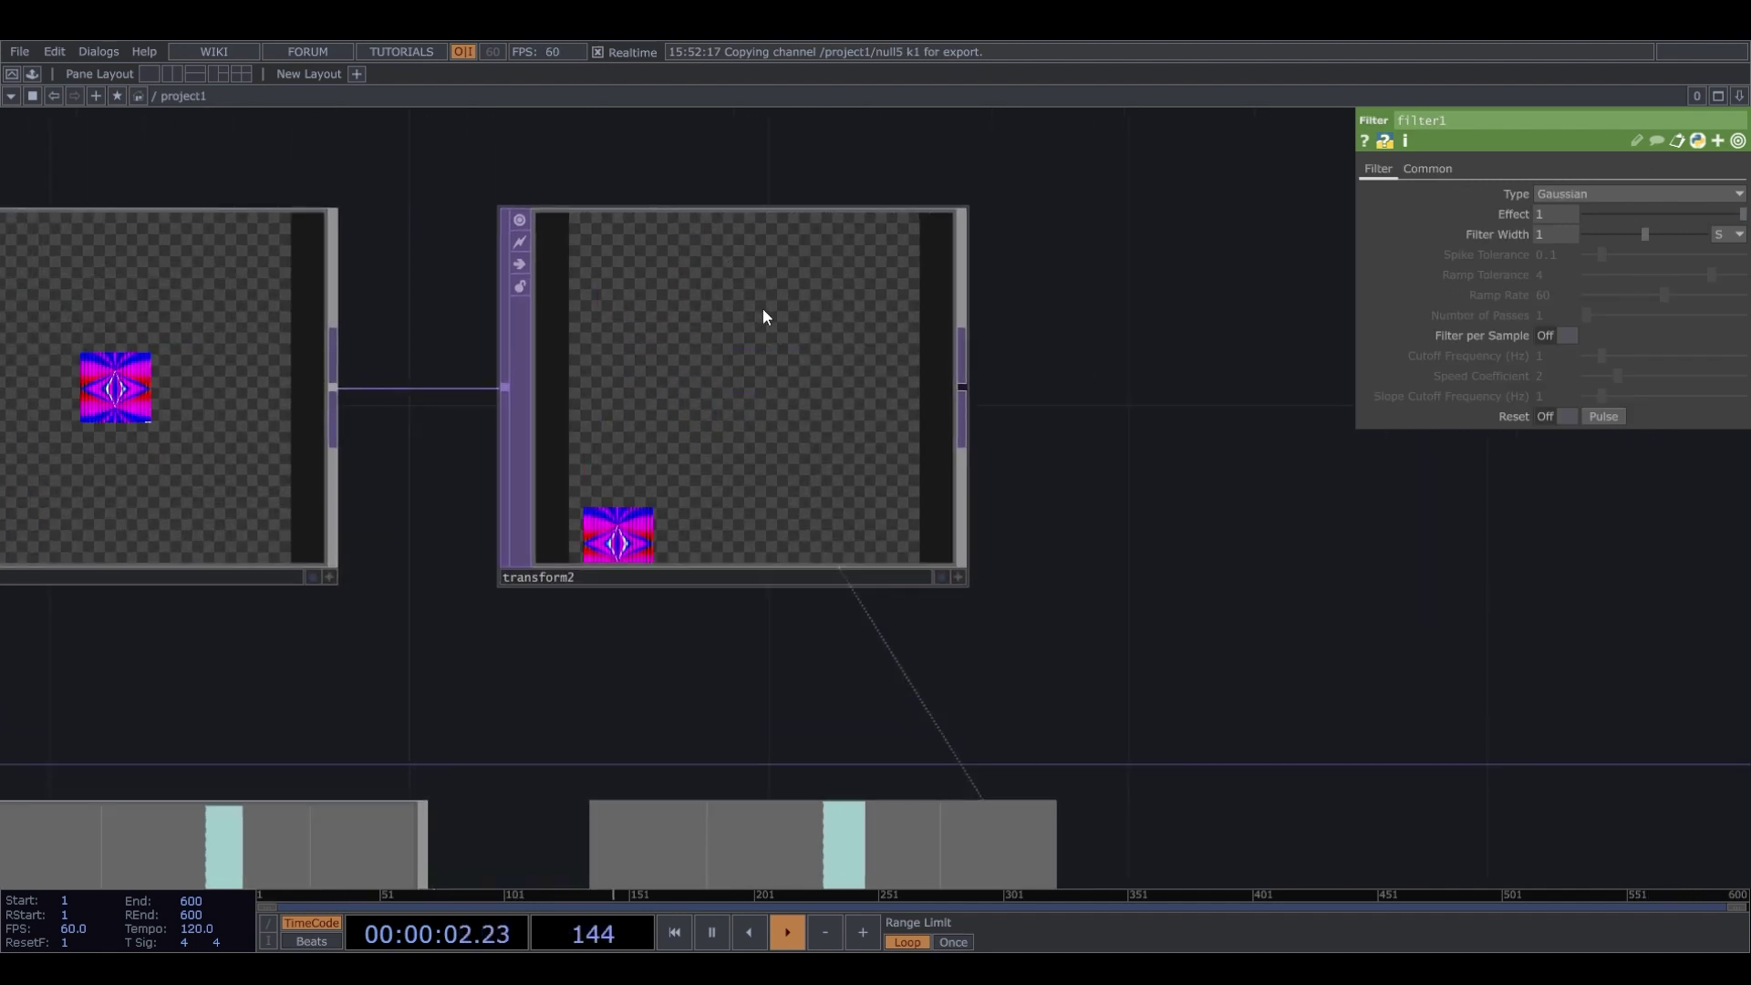
{"action": "scroll", "coordinate": [697, 454], "scroll_direction": "down", "scroll_amount": 5}
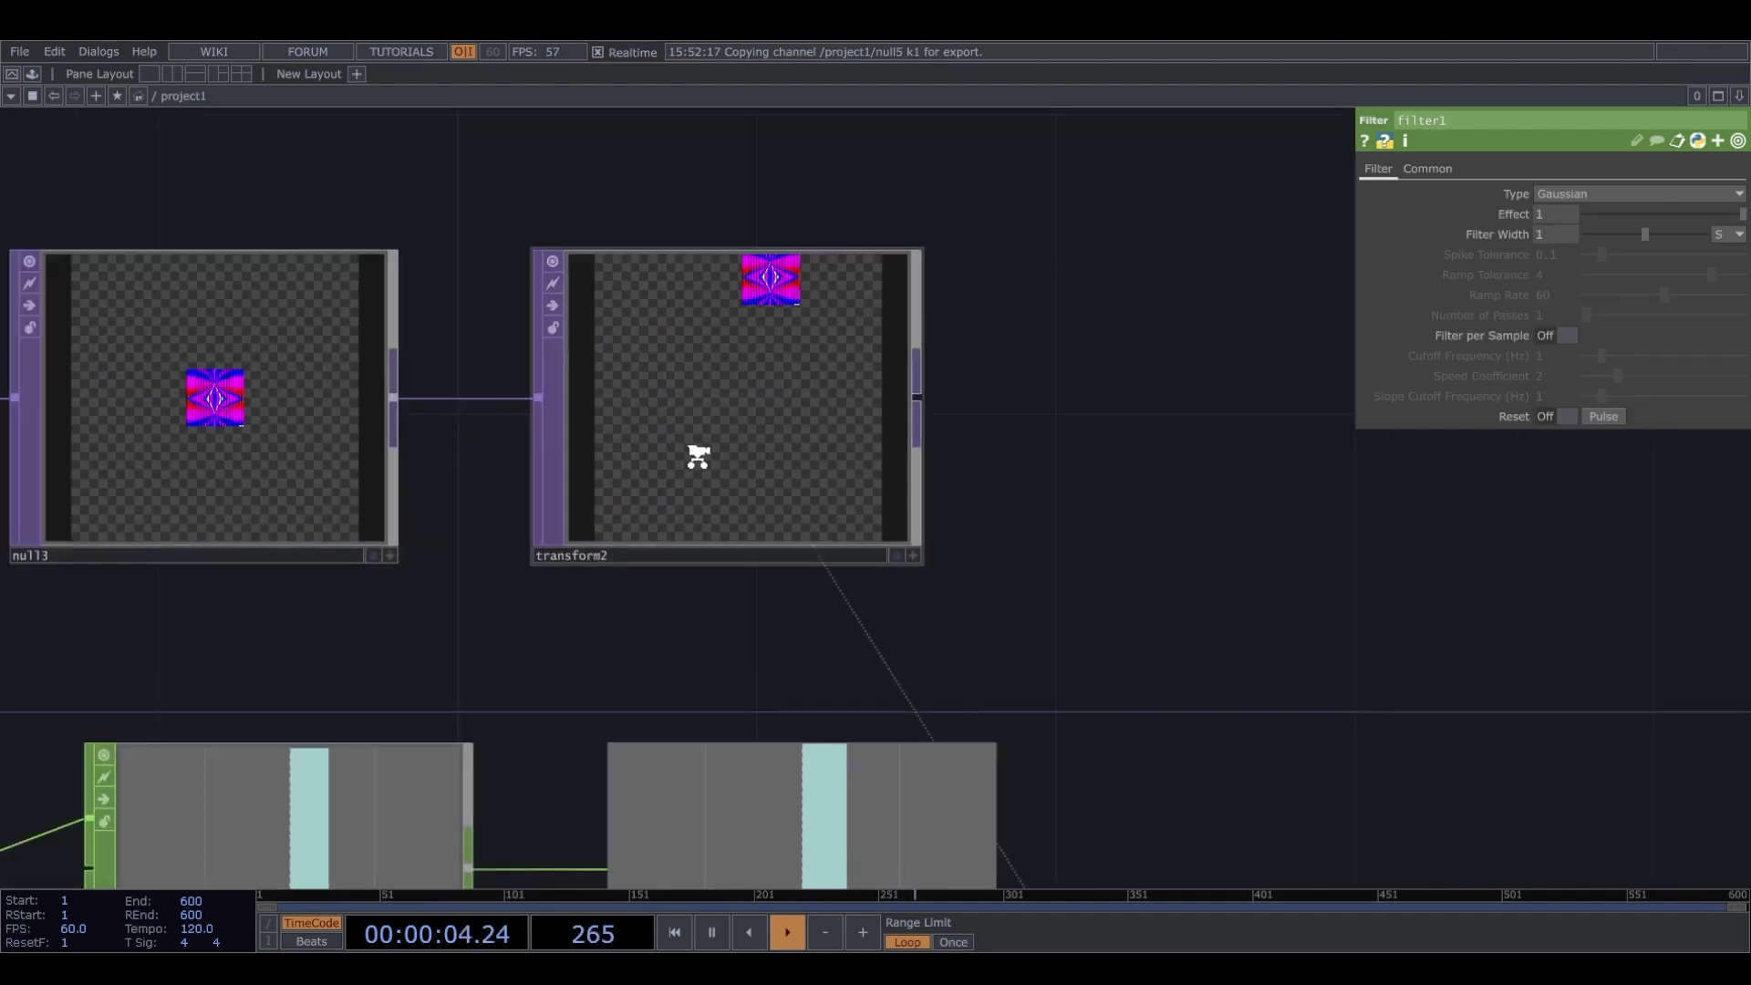
{"action": "scroll", "coordinate": [456, 835], "scroll_direction": "up", "scroll_amount": 4}
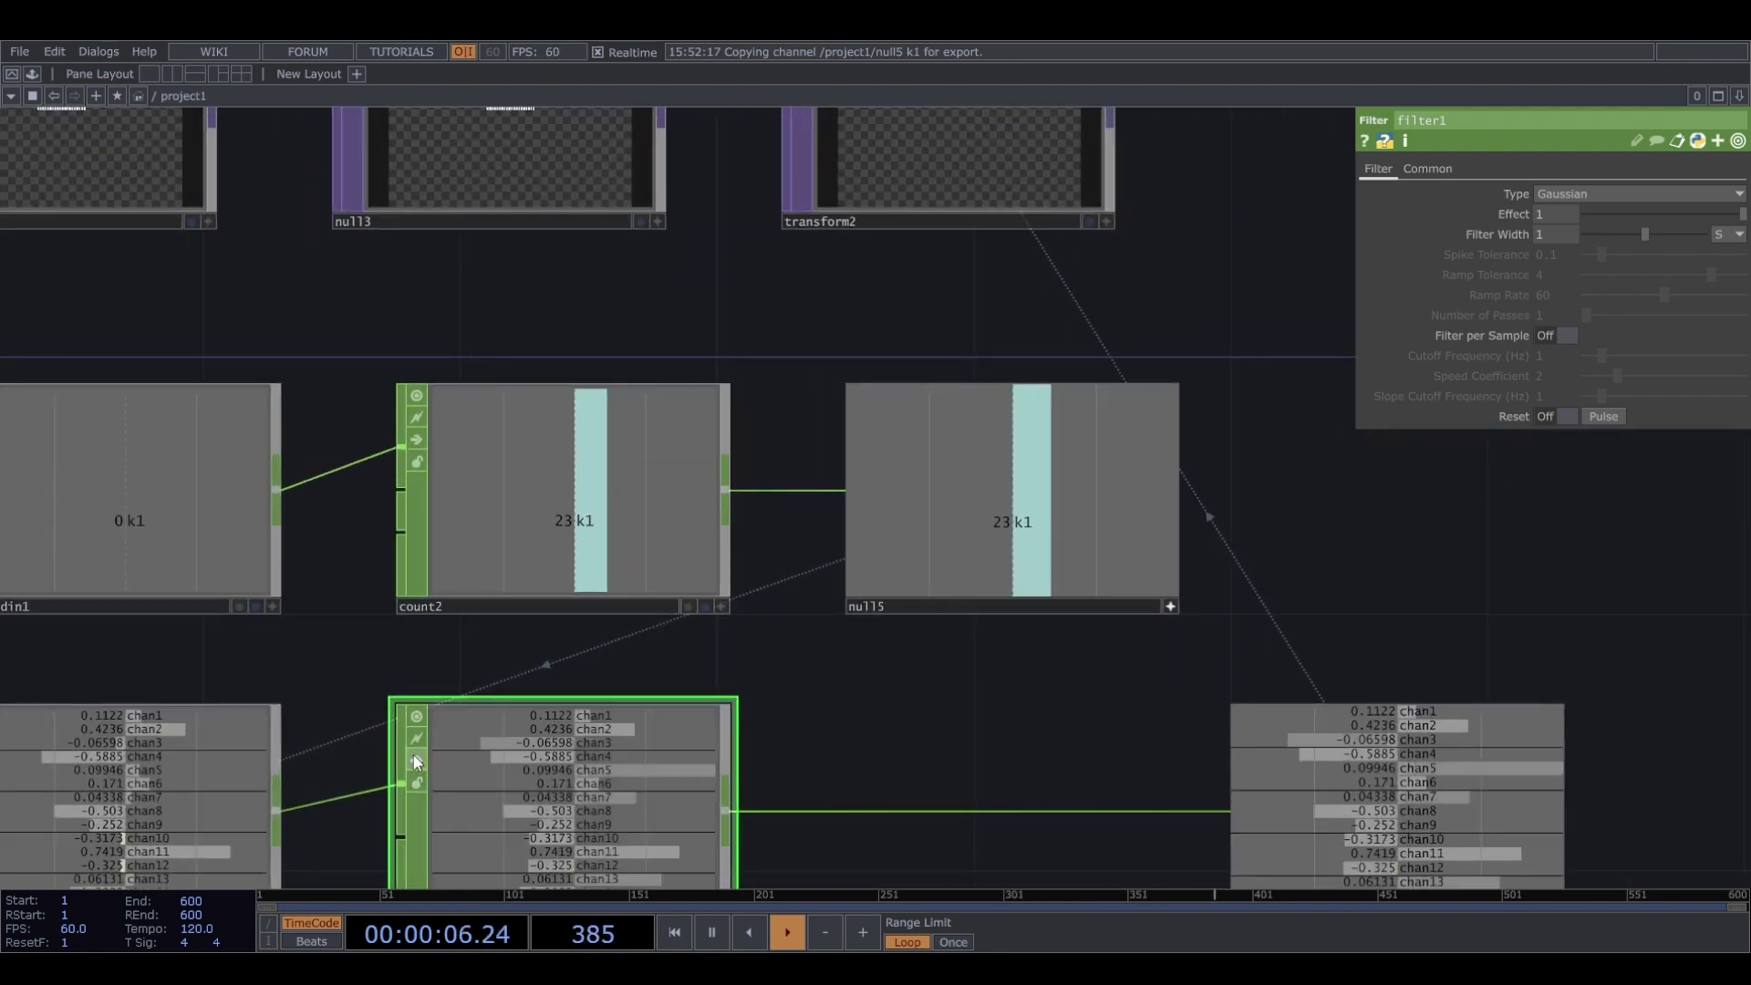
Compare the Noise and Filter channel values and the second Transform's motion with the filter active.
{"action": "left_click_drag", "start_coordinate": [1259, 261], "coordinate": [1071, 472]}
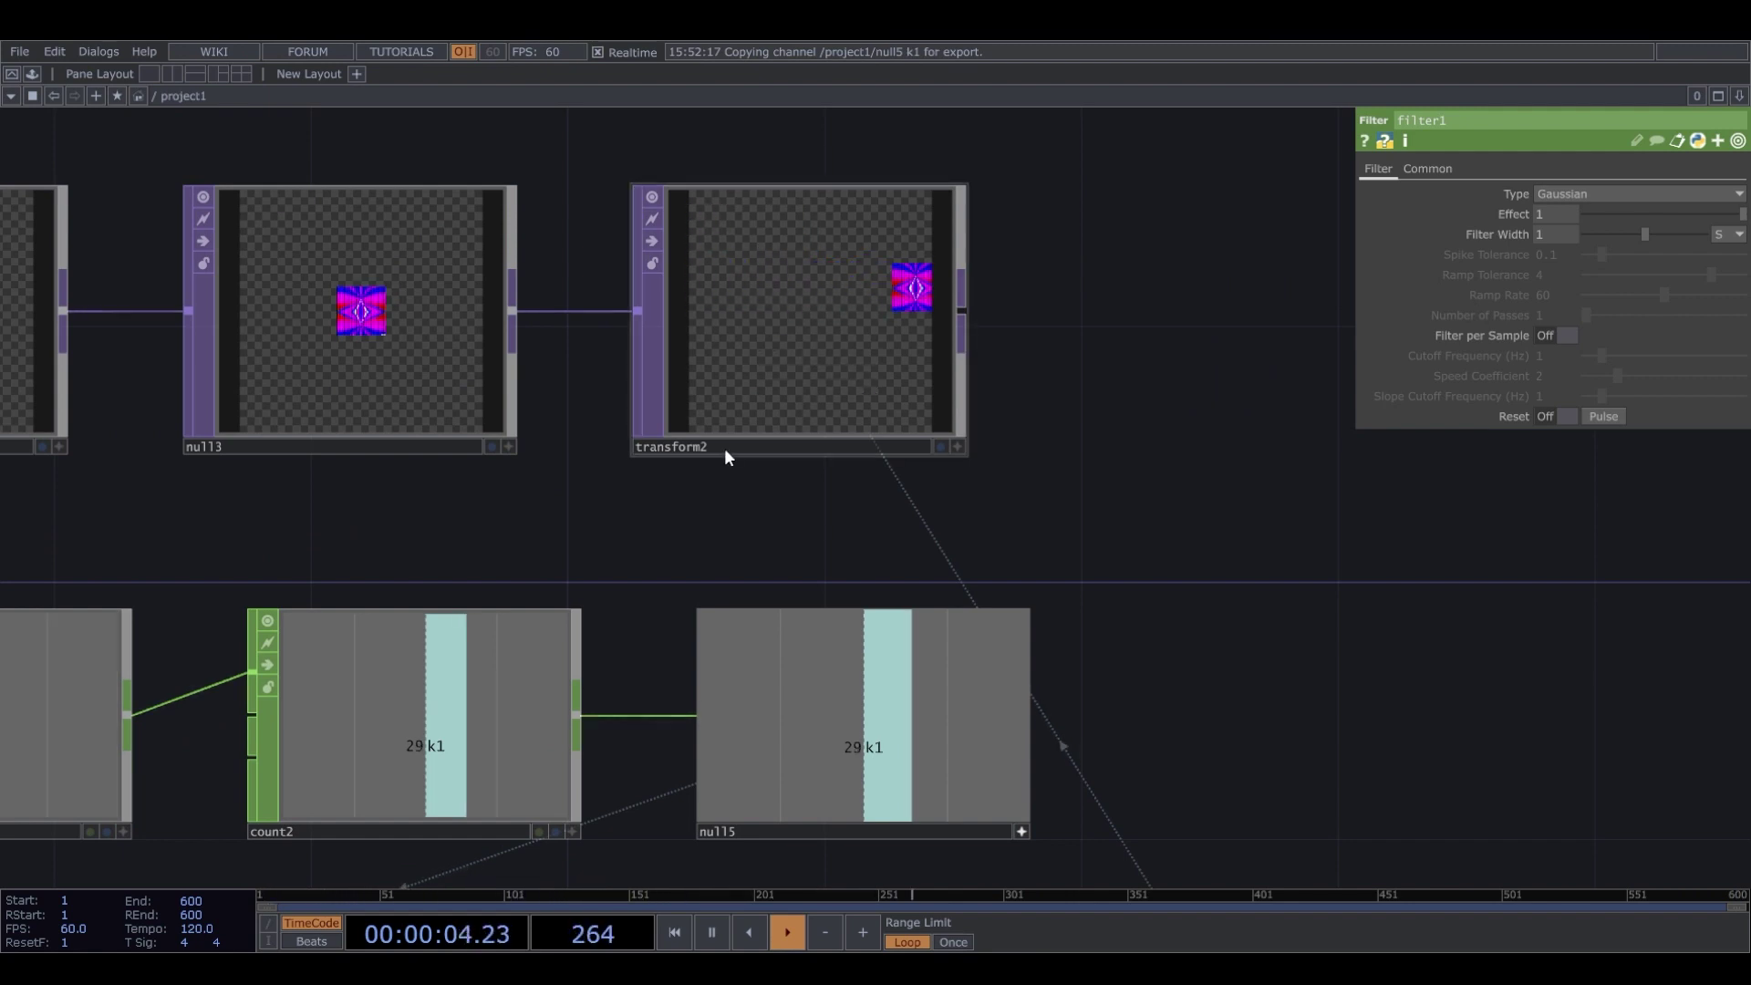
{"action": "scroll", "coordinate": [724, 447], "scroll_direction": "down", "scroll_amount": 5}
{"action": "scroll", "coordinate": [507, 576], "scroll_direction": "up", "scroll_amount": 8}
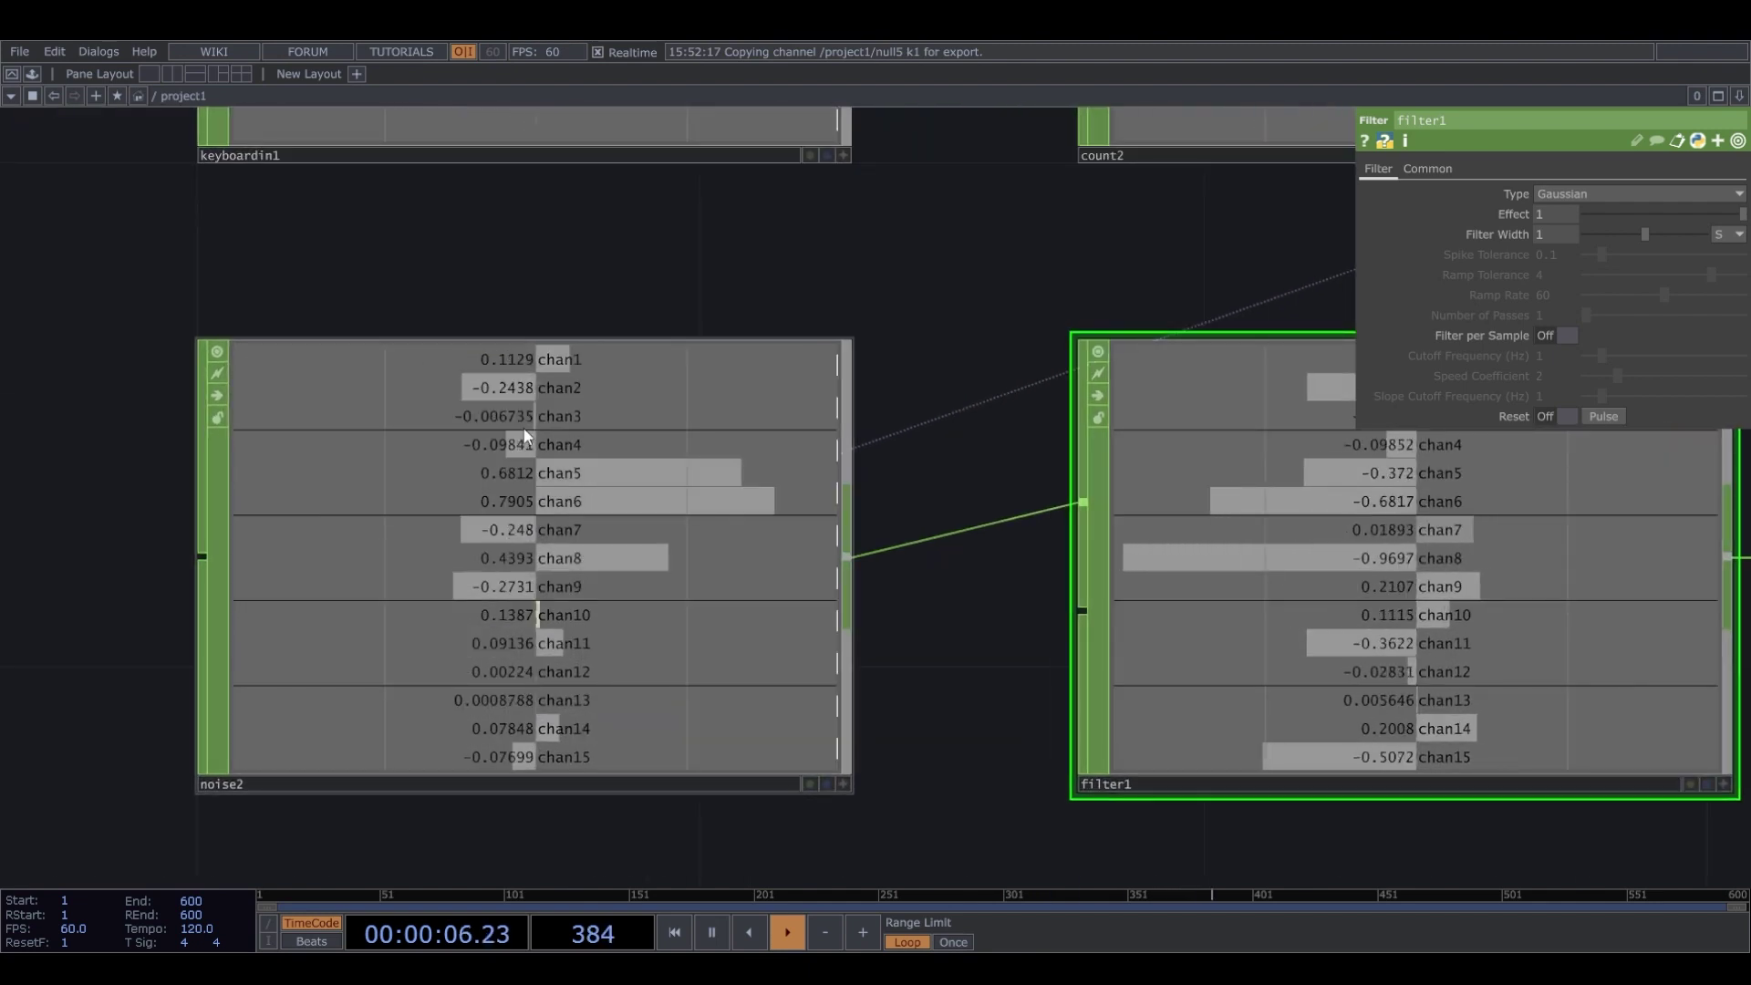
{"action": "scroll", "coordinate": [523, 428], "scroll_direction": "down", "scroll_amount": 4}
{"action": "scroll", "coordinate": [593, 433], "scroll_direction": "down", "scroll_amount": 4}
{"action": "scroll", "coordinate": [711, 460], "scroll_direction": "up", "scroll_amount": 4}
{"action": "scroll", "coordinate": [752, 497], "scroll_direction": "down", "scroll_amount": 3}
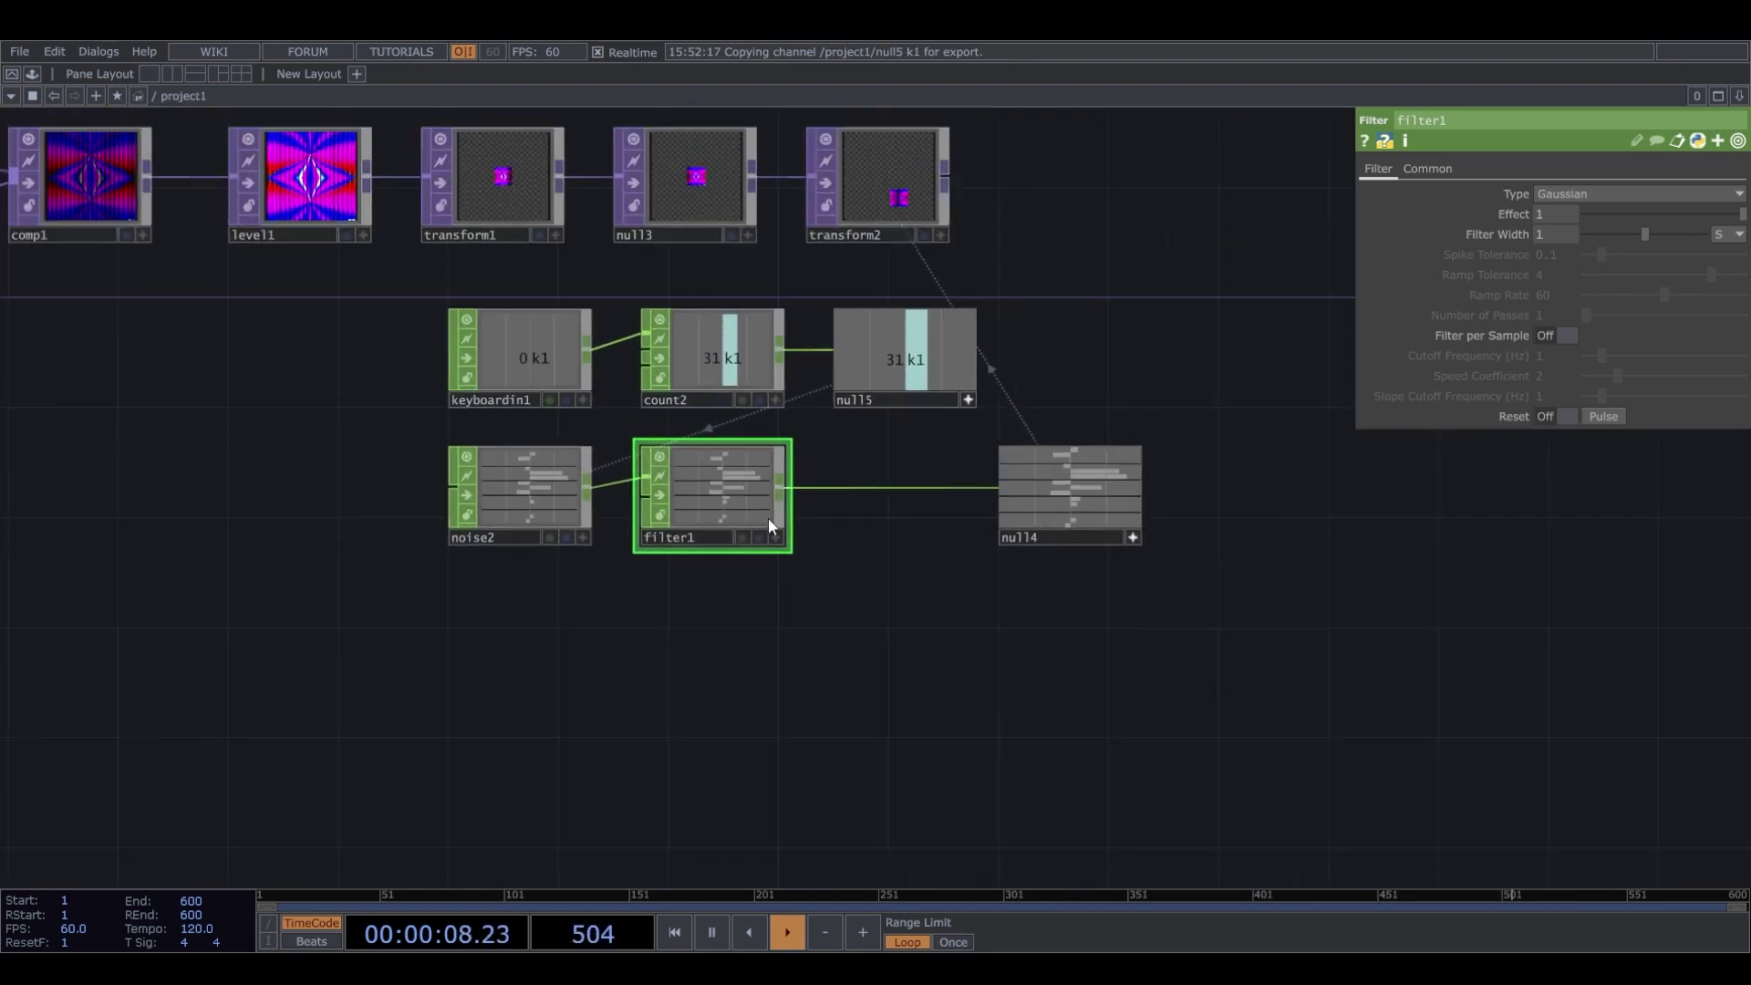
Insert a Math CHOP between the Filter CHOP and its Null CHOP.
{"action": "right_click", "coordinate": [872, 490]}
{"action": "left_click", "coordinate": [888, 470]}
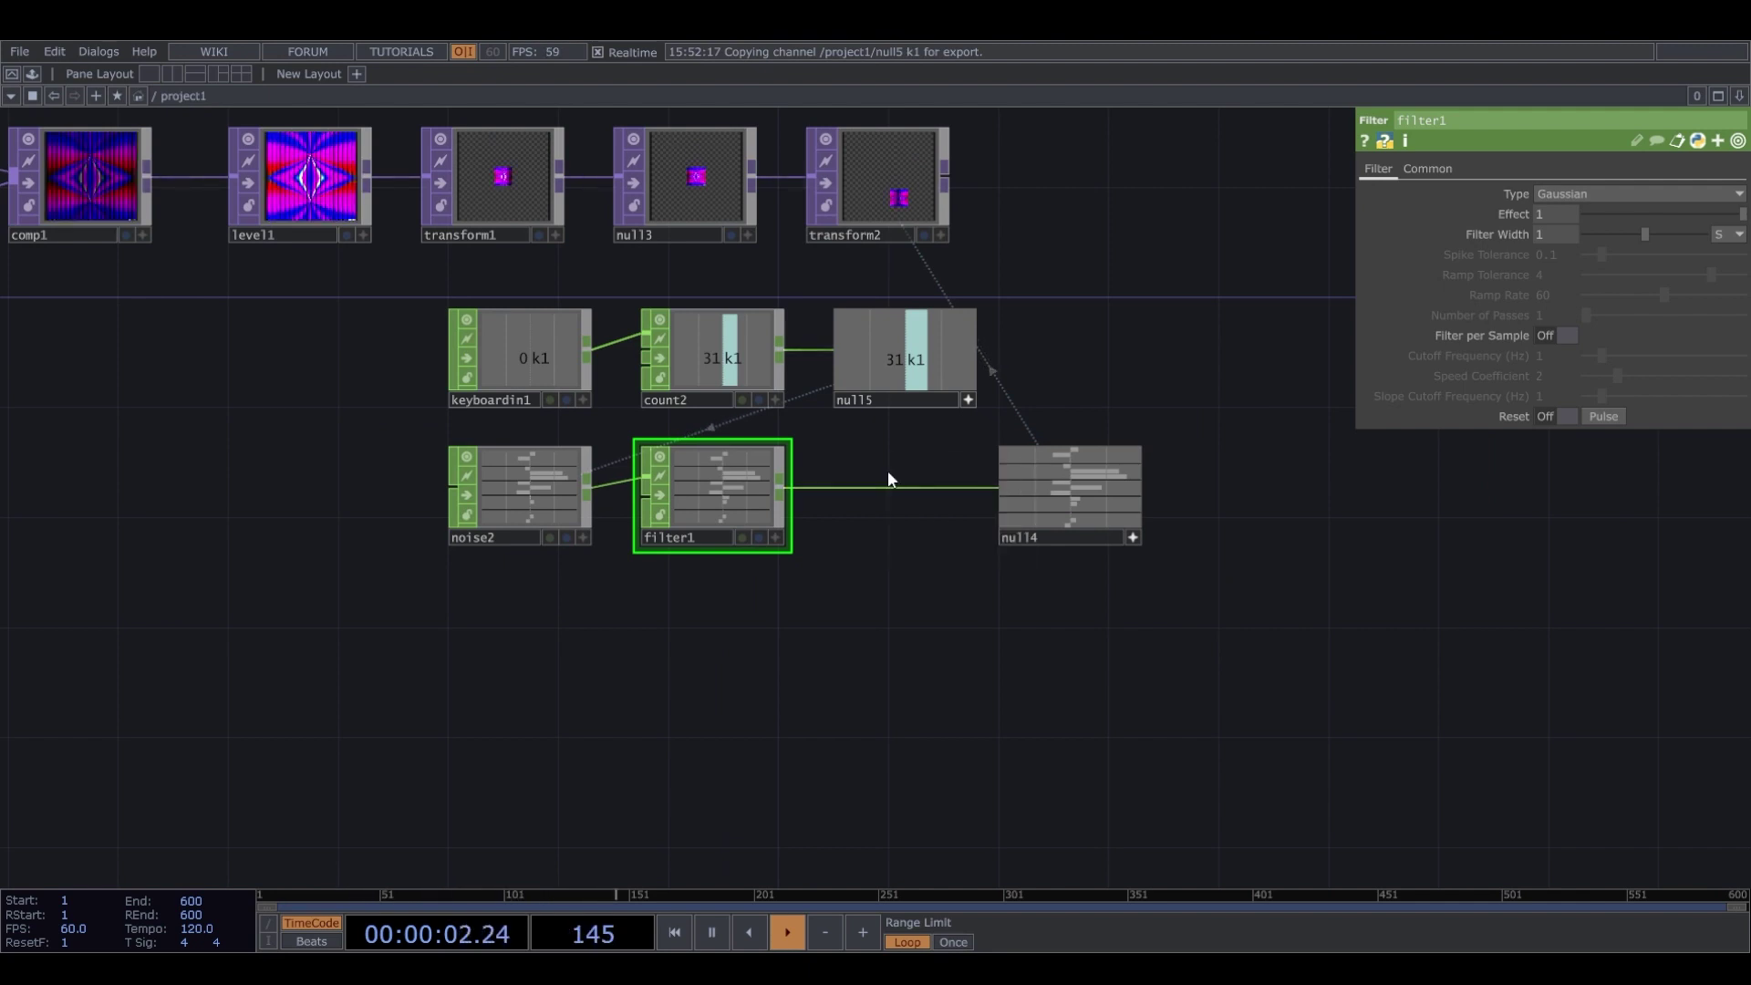
{"action": "left_click", "coordinate": [921, 511]}
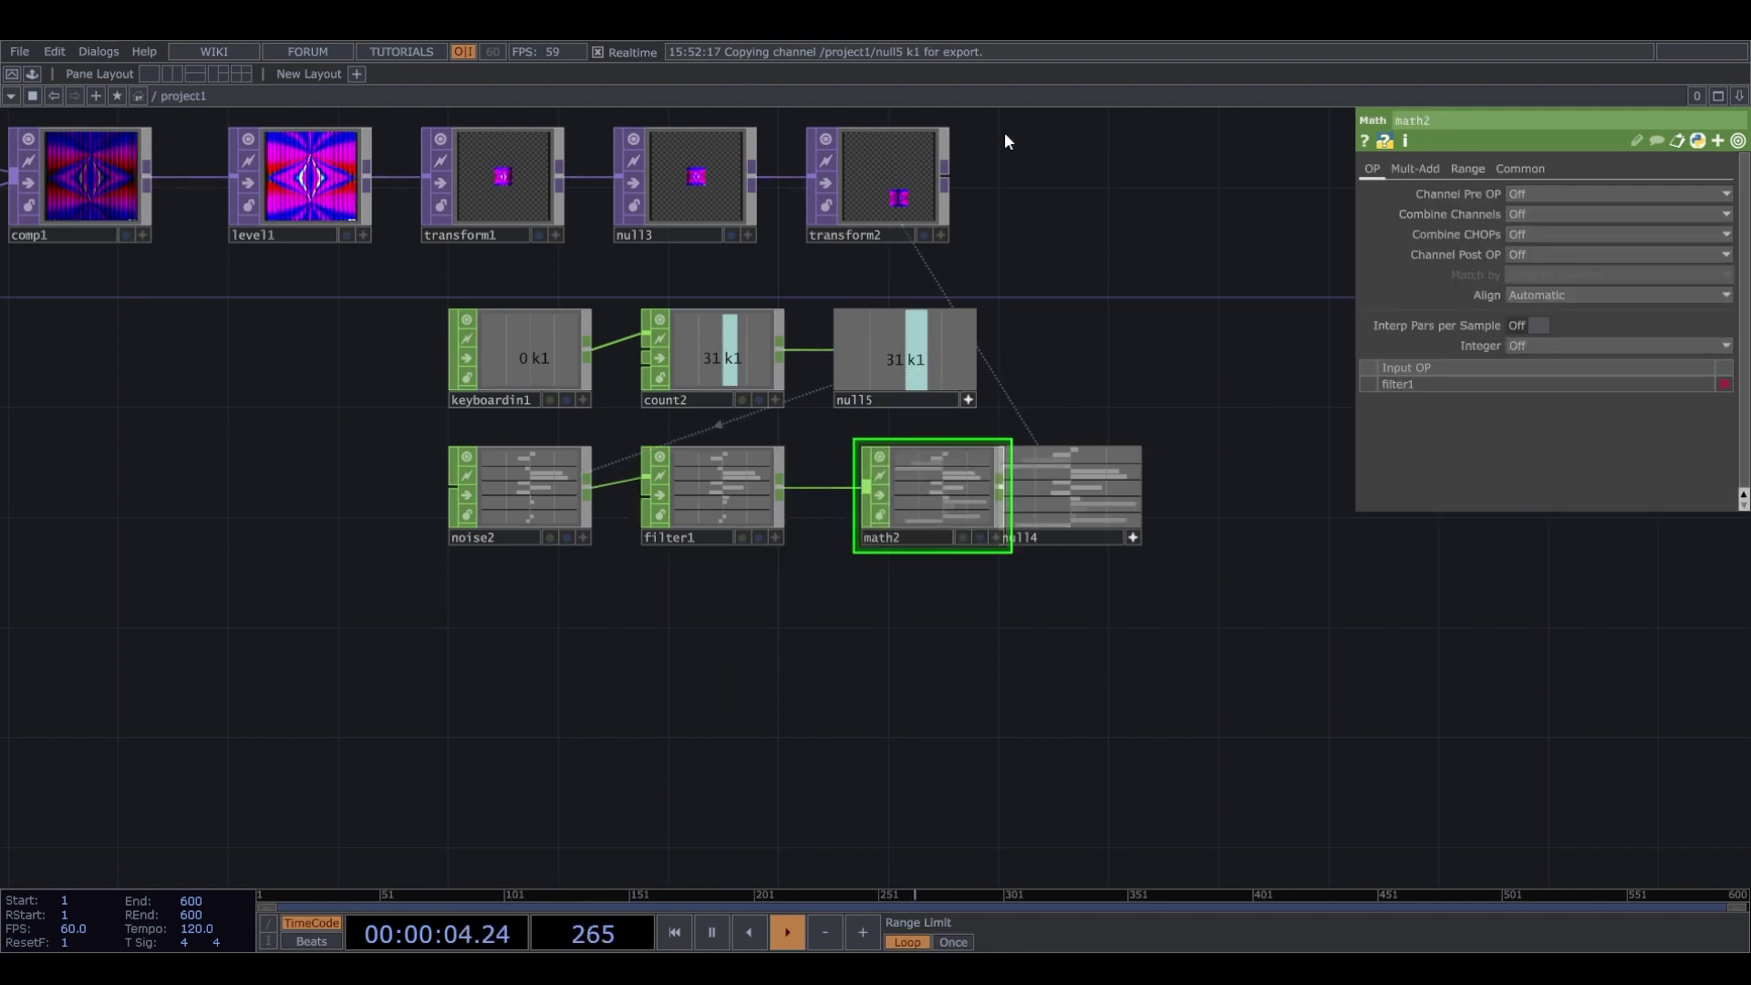
Remap the new Math CHOP's channels from the range -1 to 1 to the range -.6 to .6.
{"action": "scroll", "coordinate": [1004, 132], "scroll_direction": "up", "scroll_amount": 6}
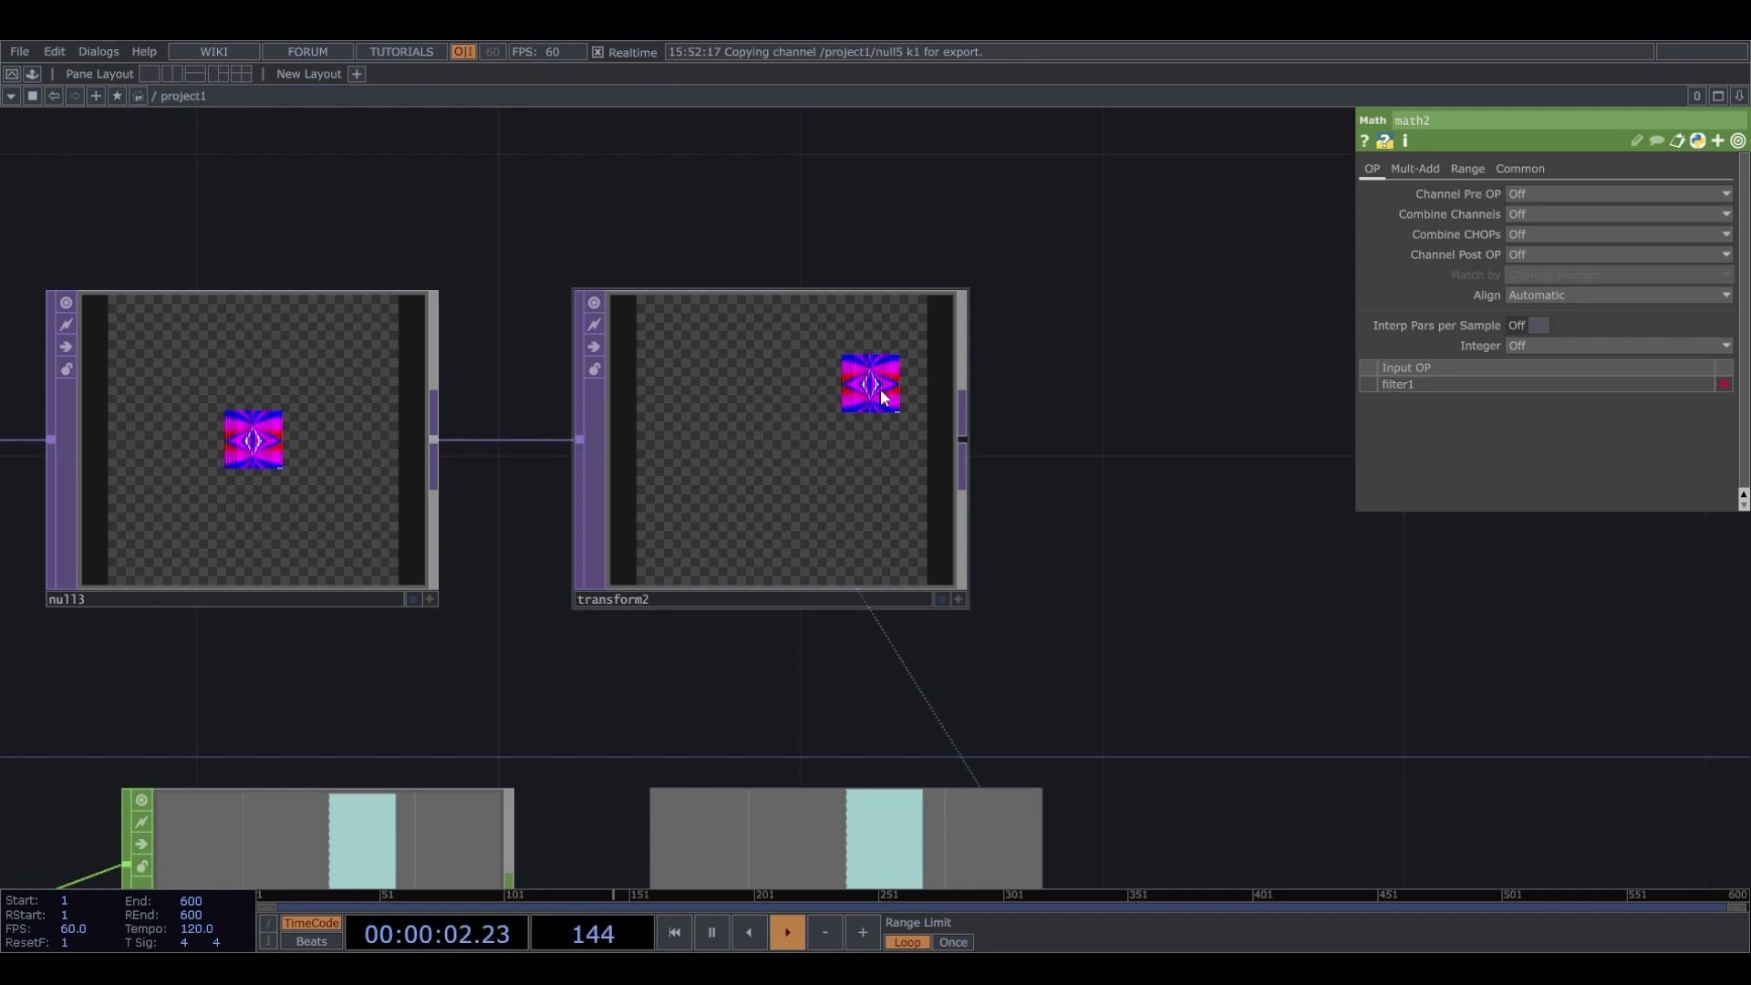
{"action": "scroll", "coordinate": [847, 573], "scroll_direction": "down", "scroll_amount": 5}
{"action": "left_click_drag", "start_coordinate": [1004, 490], "coordinate": [906, 209]}
{"action": "scroll", "coordinate": [709, 527], "scroll_direction": "up", "scroll_amount": 1}
{"action": "left_click", "coordinate": [1467, 169]}
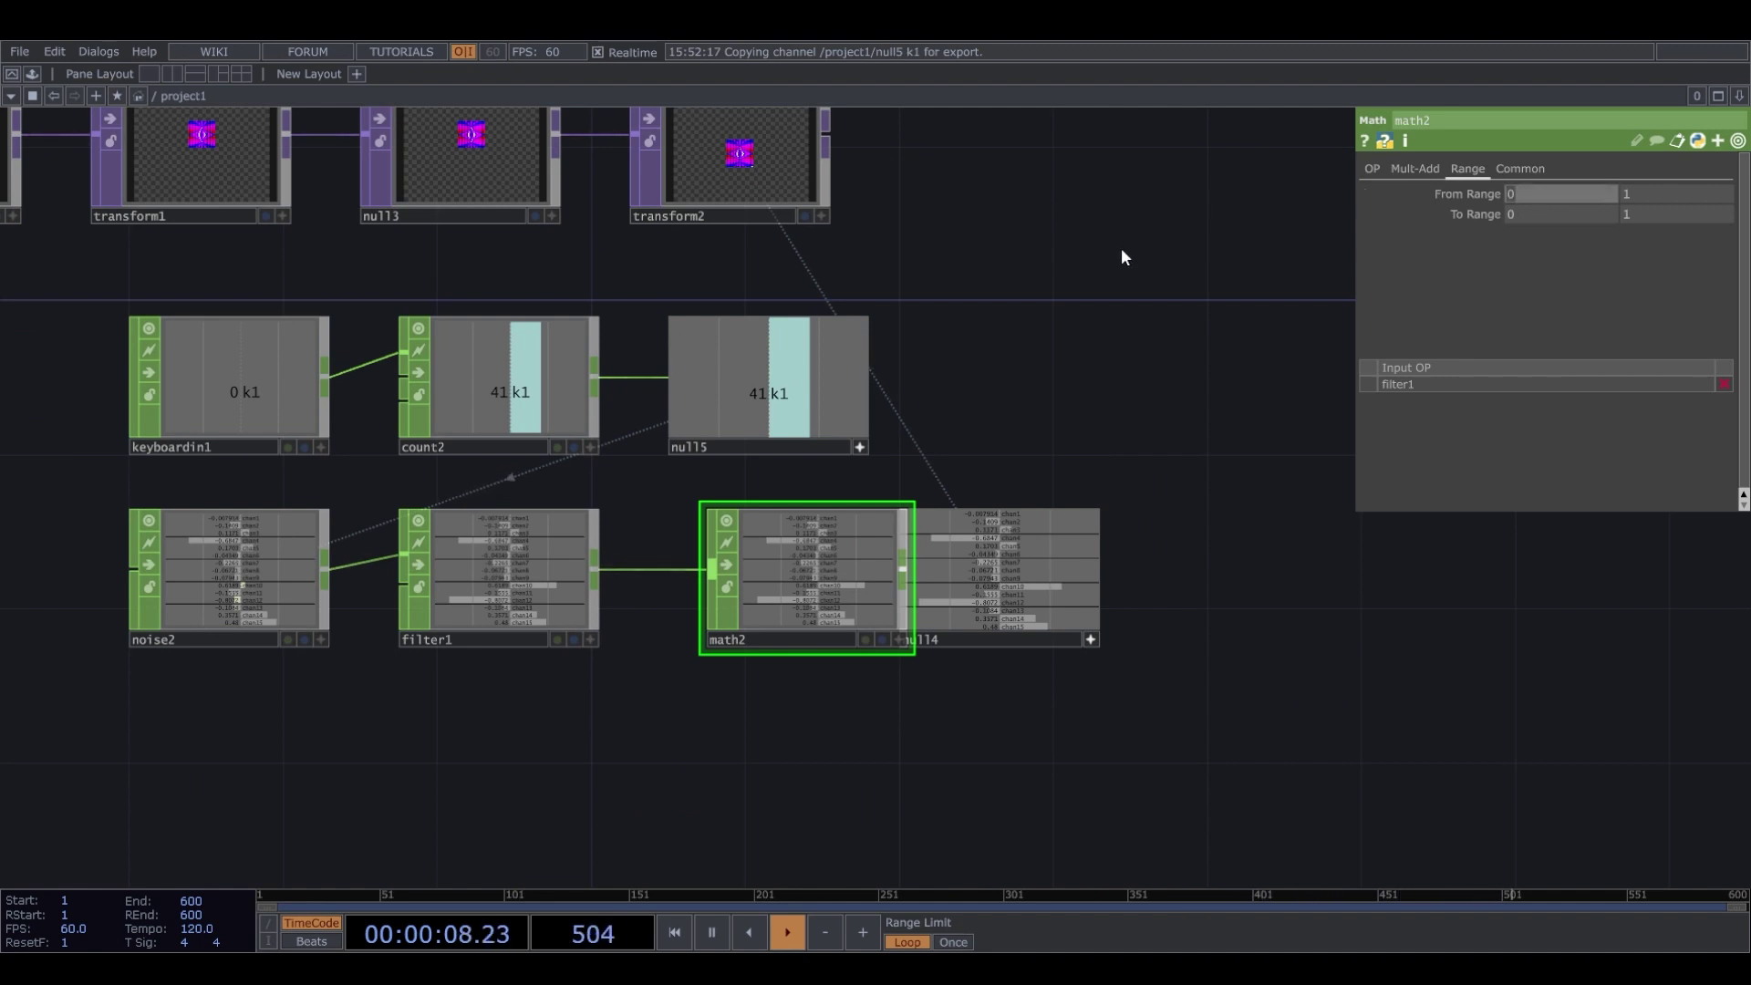
{"action": "type", "text": "-1"}
{"action": "key", "text": "Return"}
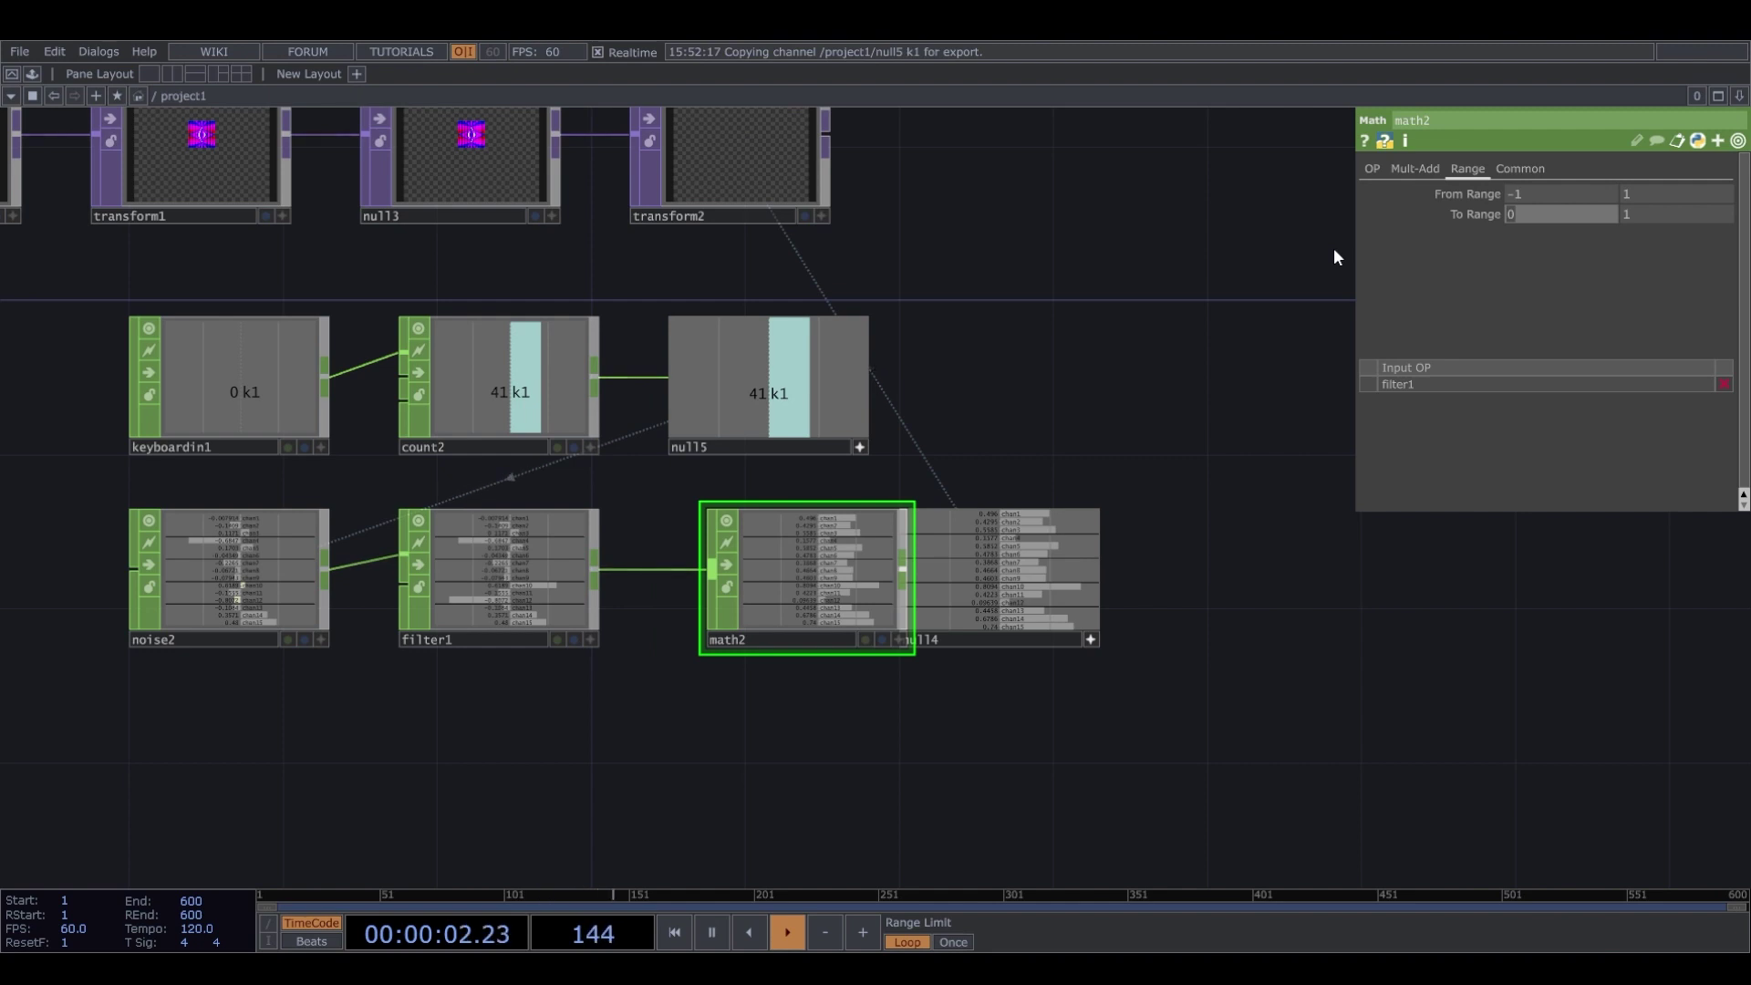
{"action": "type", "text": "-"}
{"action": "left_click", "coordinate": [1520, 218]}
{"action": "key", "text": "BackSpace"}
{"action": "key", "text": "Return"}
{"action": "key", "text": "Tab"}
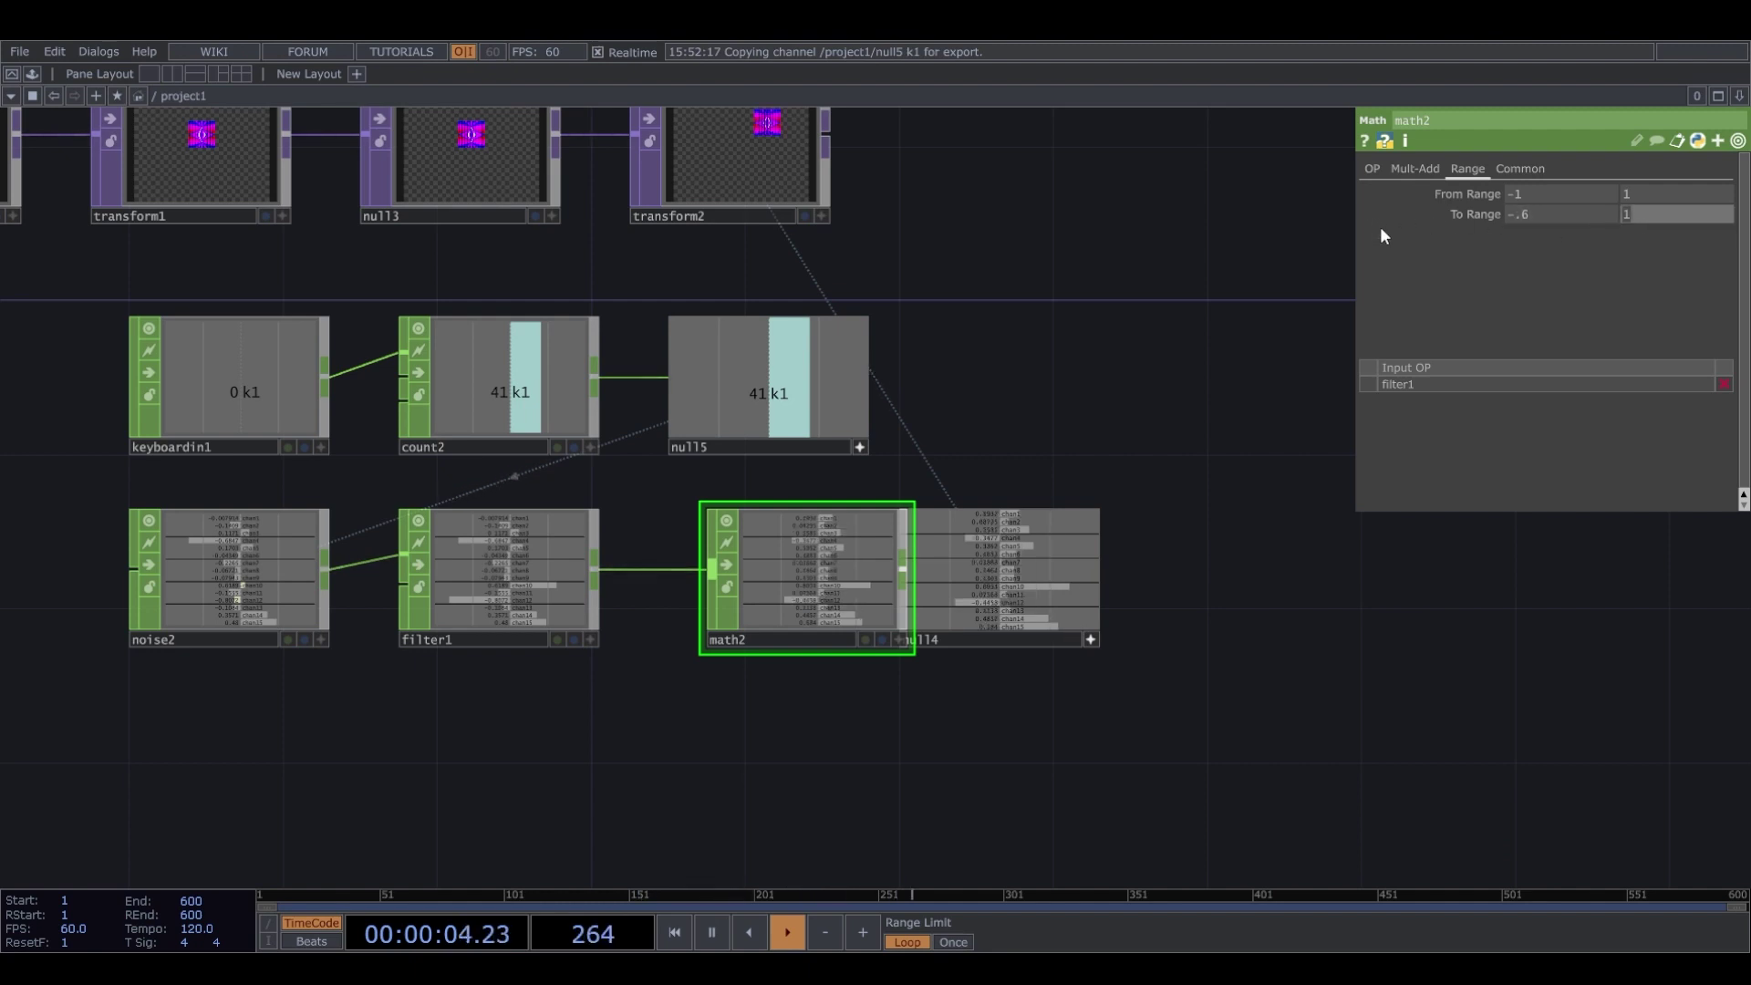
{"action": "type", "text": ".6"}
Space the final Null CHOP apart from the Math CHOP and move the keyboard and noise chains below the start of the TOP chain.
{"action": "scroll", "coordinate": [1139, 580], "scroll_direction": "down", "scroll_amount": 5}
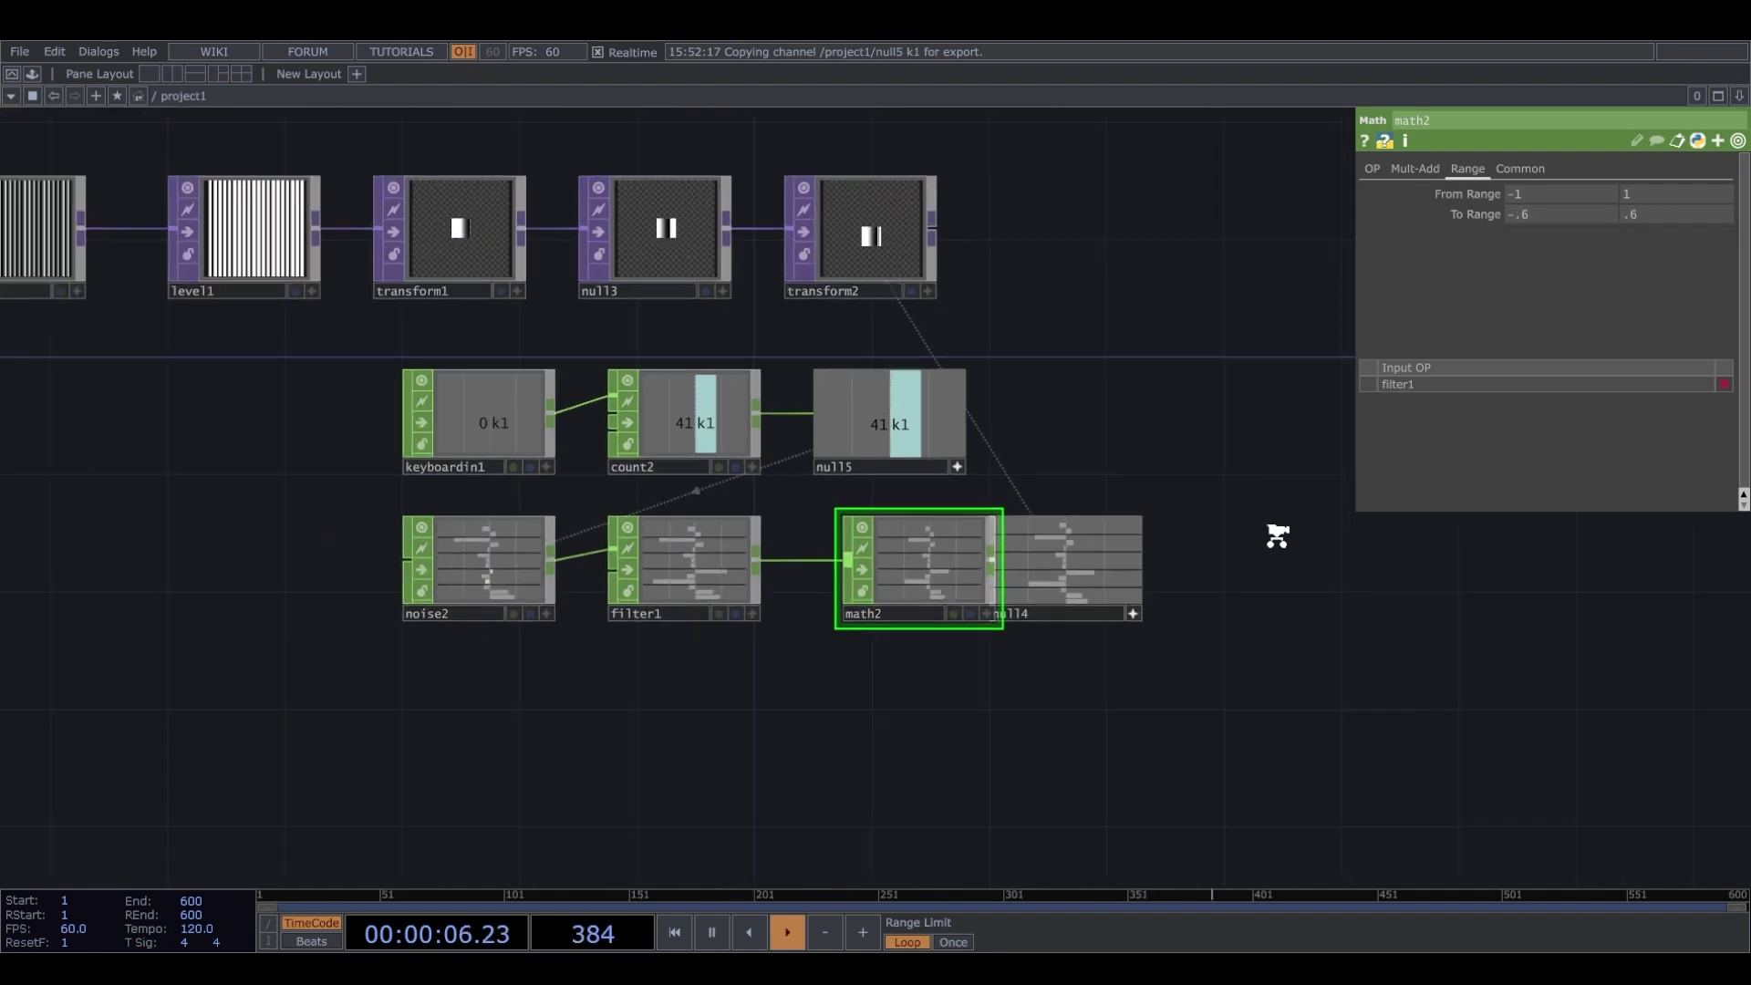
{"action": "left_click_drag", "start_coordinate": [923, 562], "coordinate": [812, 556]}
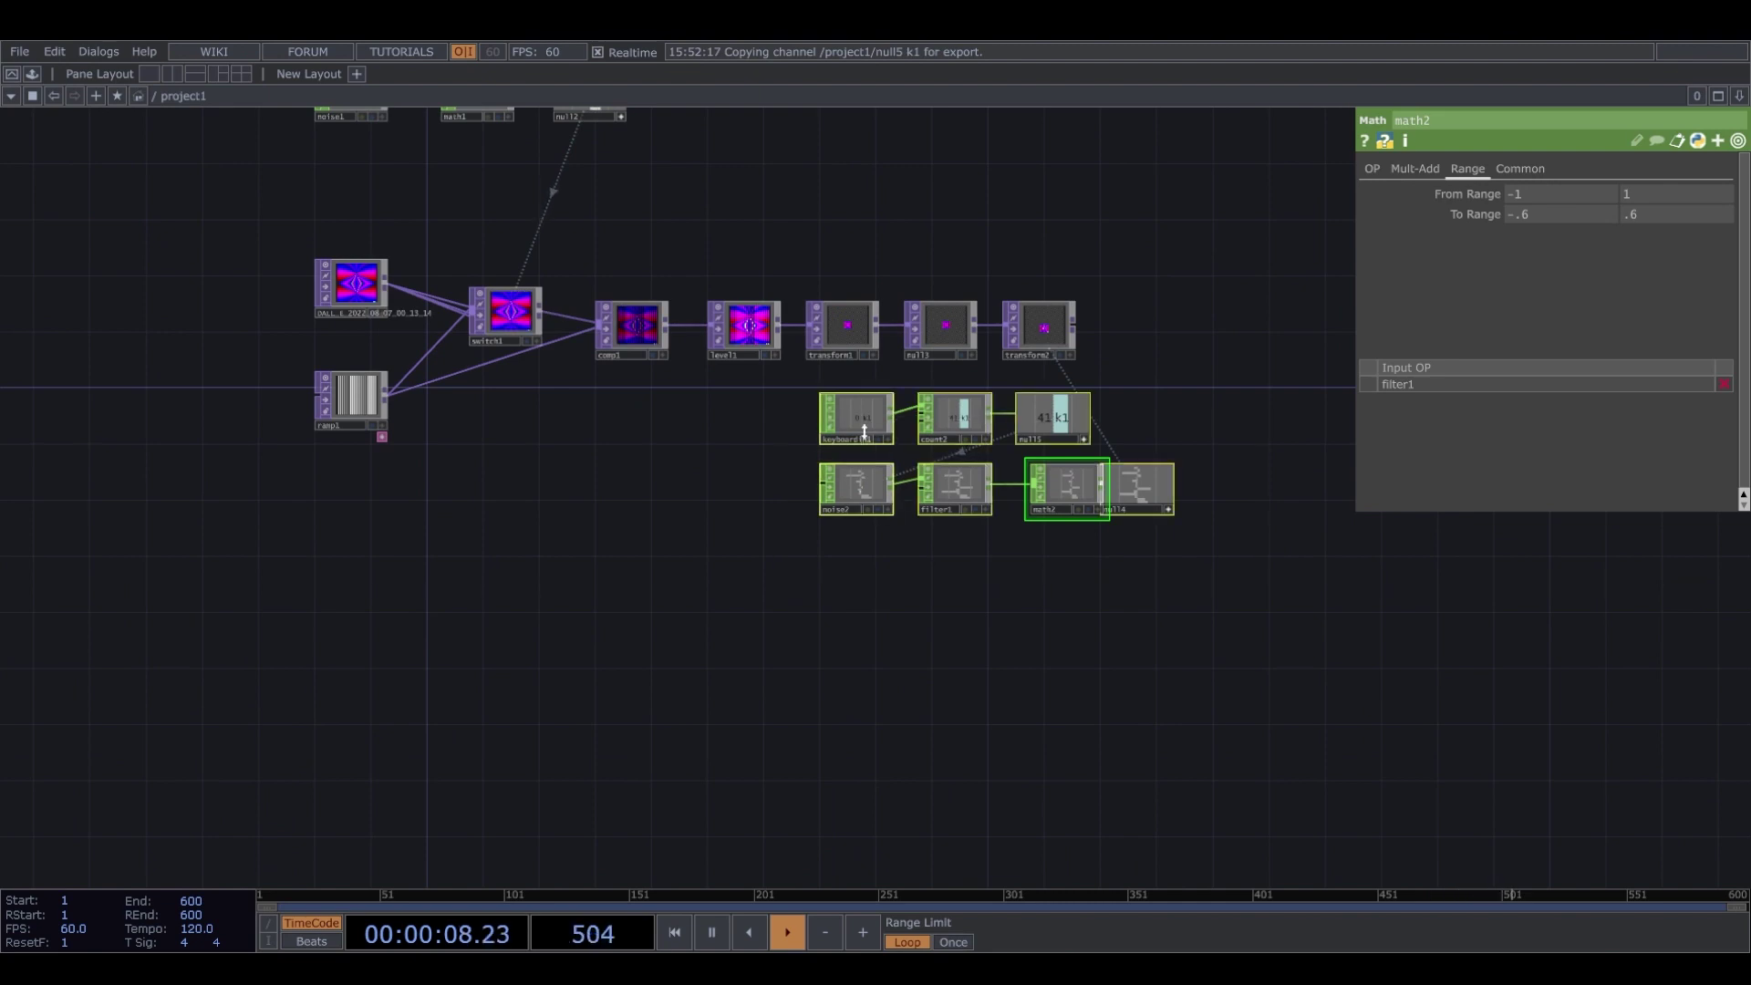
{"action": "left_click_drag", "start_coordinate": [1177, 460], "coordinate": [812, 556]}
{"action": "left_click", "coordinate": [867, 602]}
{"action": "left_click", "coordinate": [803, 579]}
{"action": "left_click_drag", "start_coordinate": [1017, 447], "coordinate": [829, 605]}
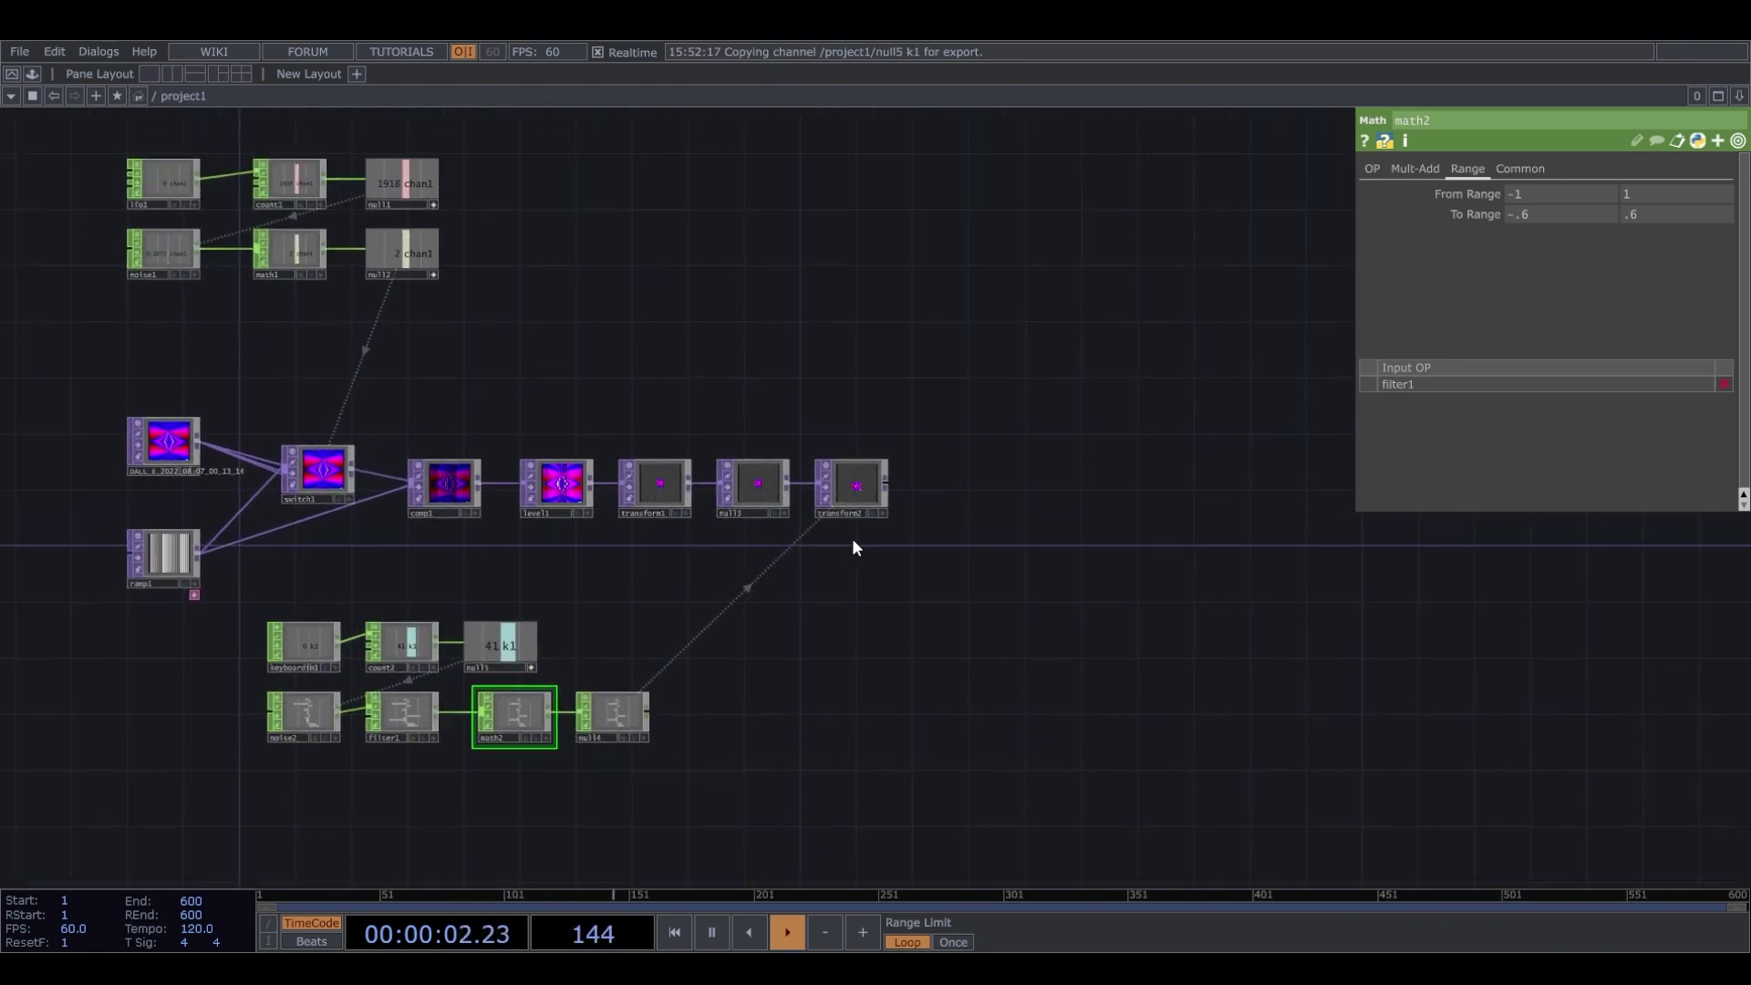
Move the transform2 TOP up and paste two copies of it below, keeping the Null TOP as their input.
{"action": "scroll", "coordinate": [877, 416], "scroll_direction": "up", "scroll_amount": 2}
{"action": "left_click_drag", "start_coordinate": [866, 485], "coordinate": [864, 301]}
{"action": "scroll", "coordinate": [880, 415], "scroll_direction": "up", "scroll_amount": 2}
{"action": "key", "text": "ctrl+c"}
{"action": "key", "text": "ctrl+v"}
{"action": "key", "text": "ctrl+v"}
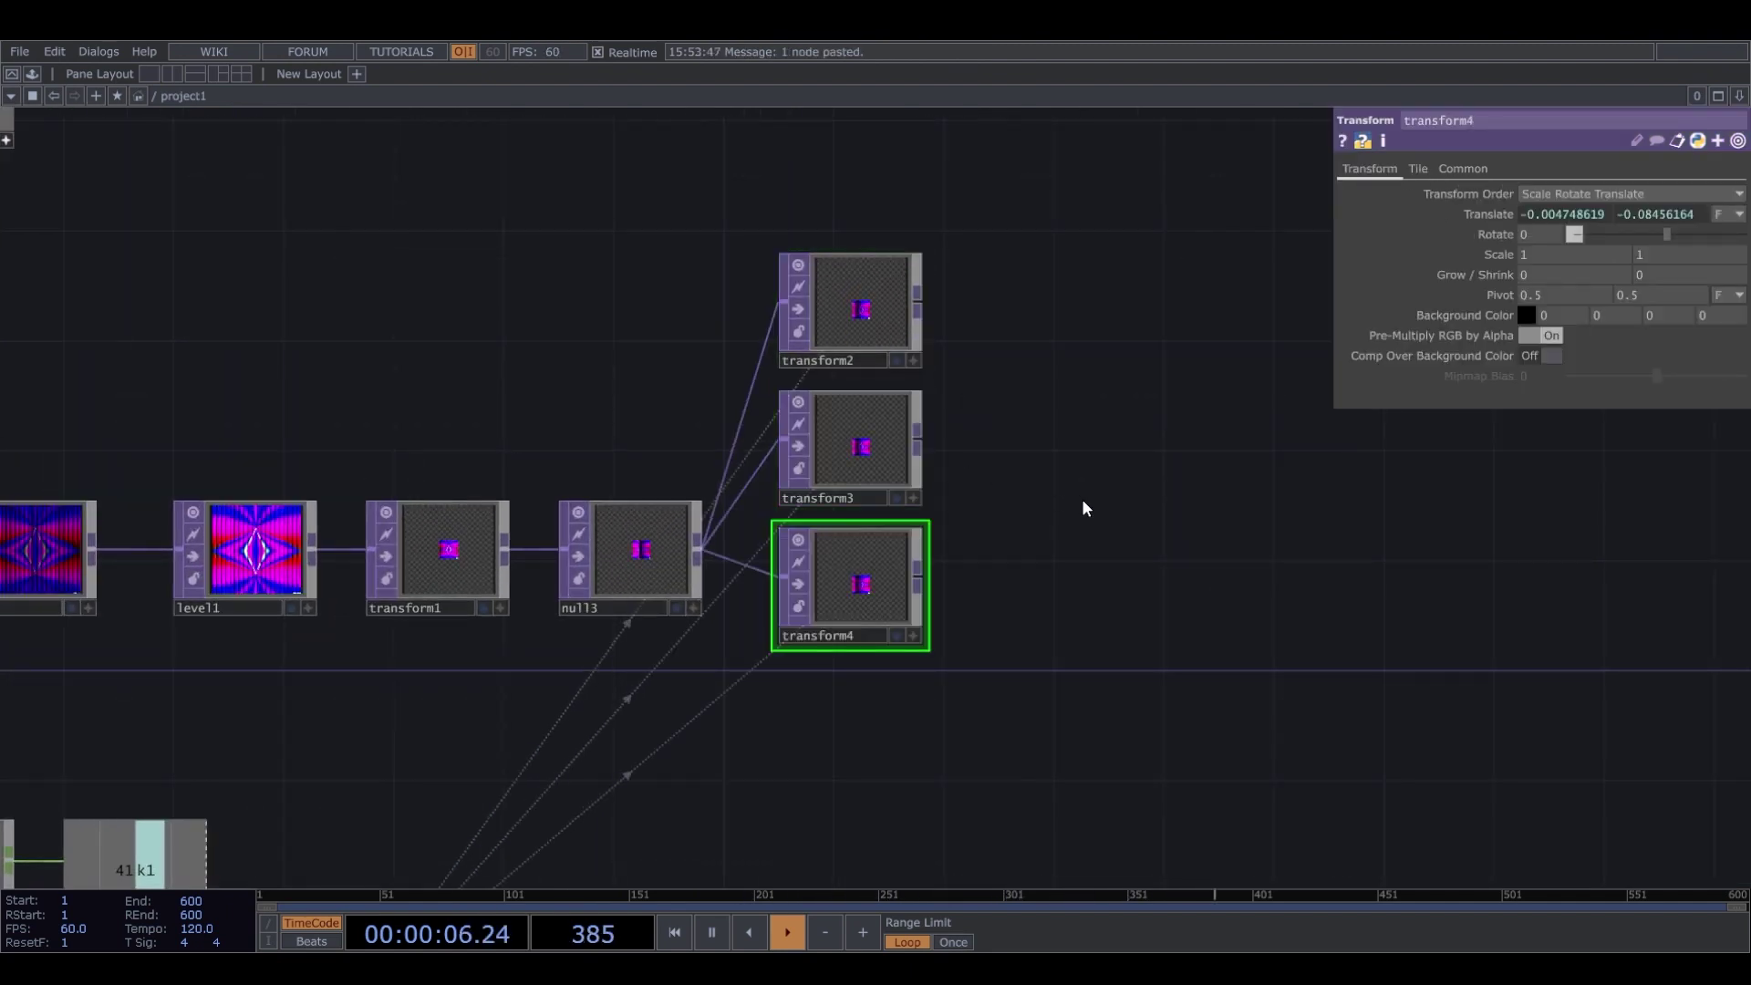
Paste two more copies of the Transform TOP and line them up at the lower end of the column.
{"action": "left_click_drag", "start_coordinate": [1082, 505], "coordinate": [1091, 340]}
{"action": "key", "text": "ctrl+v"}
{"action": "left_click_drag", "start_coordinate": [1137, 438], "coordinate": [862, 601]}
{"action": "left_click", "coordinate": [862, 602]}
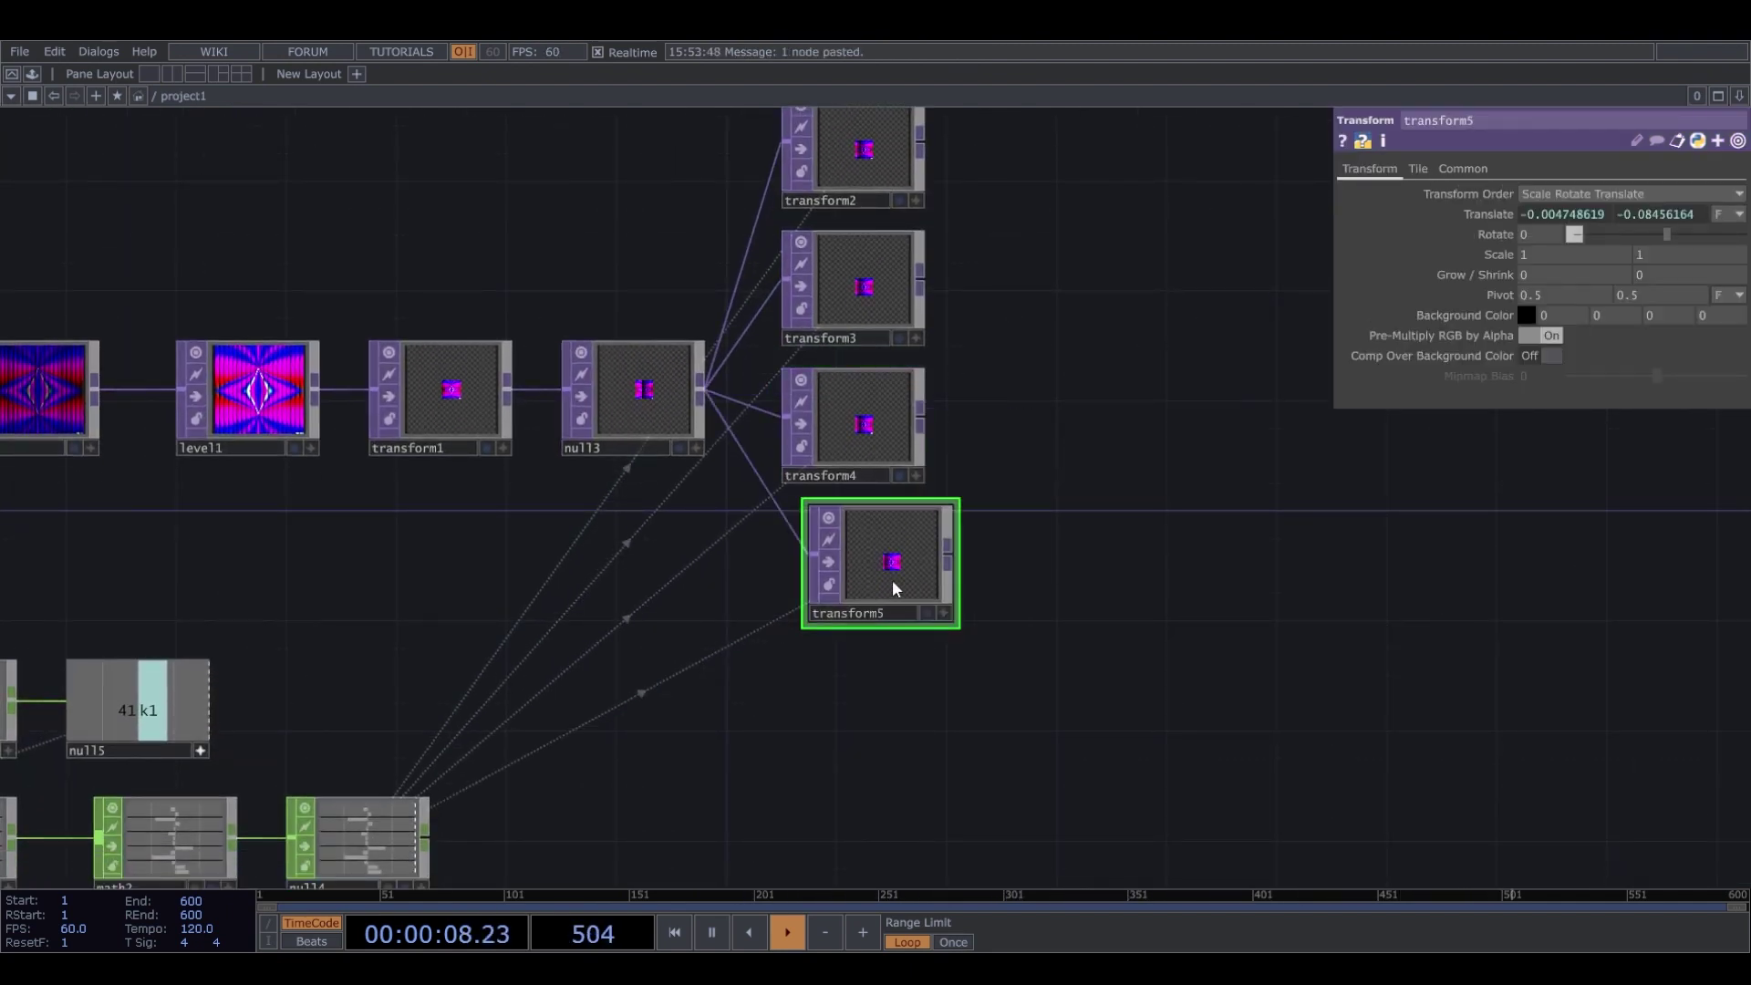
{"action": "key", "text": "ctrl+v"}
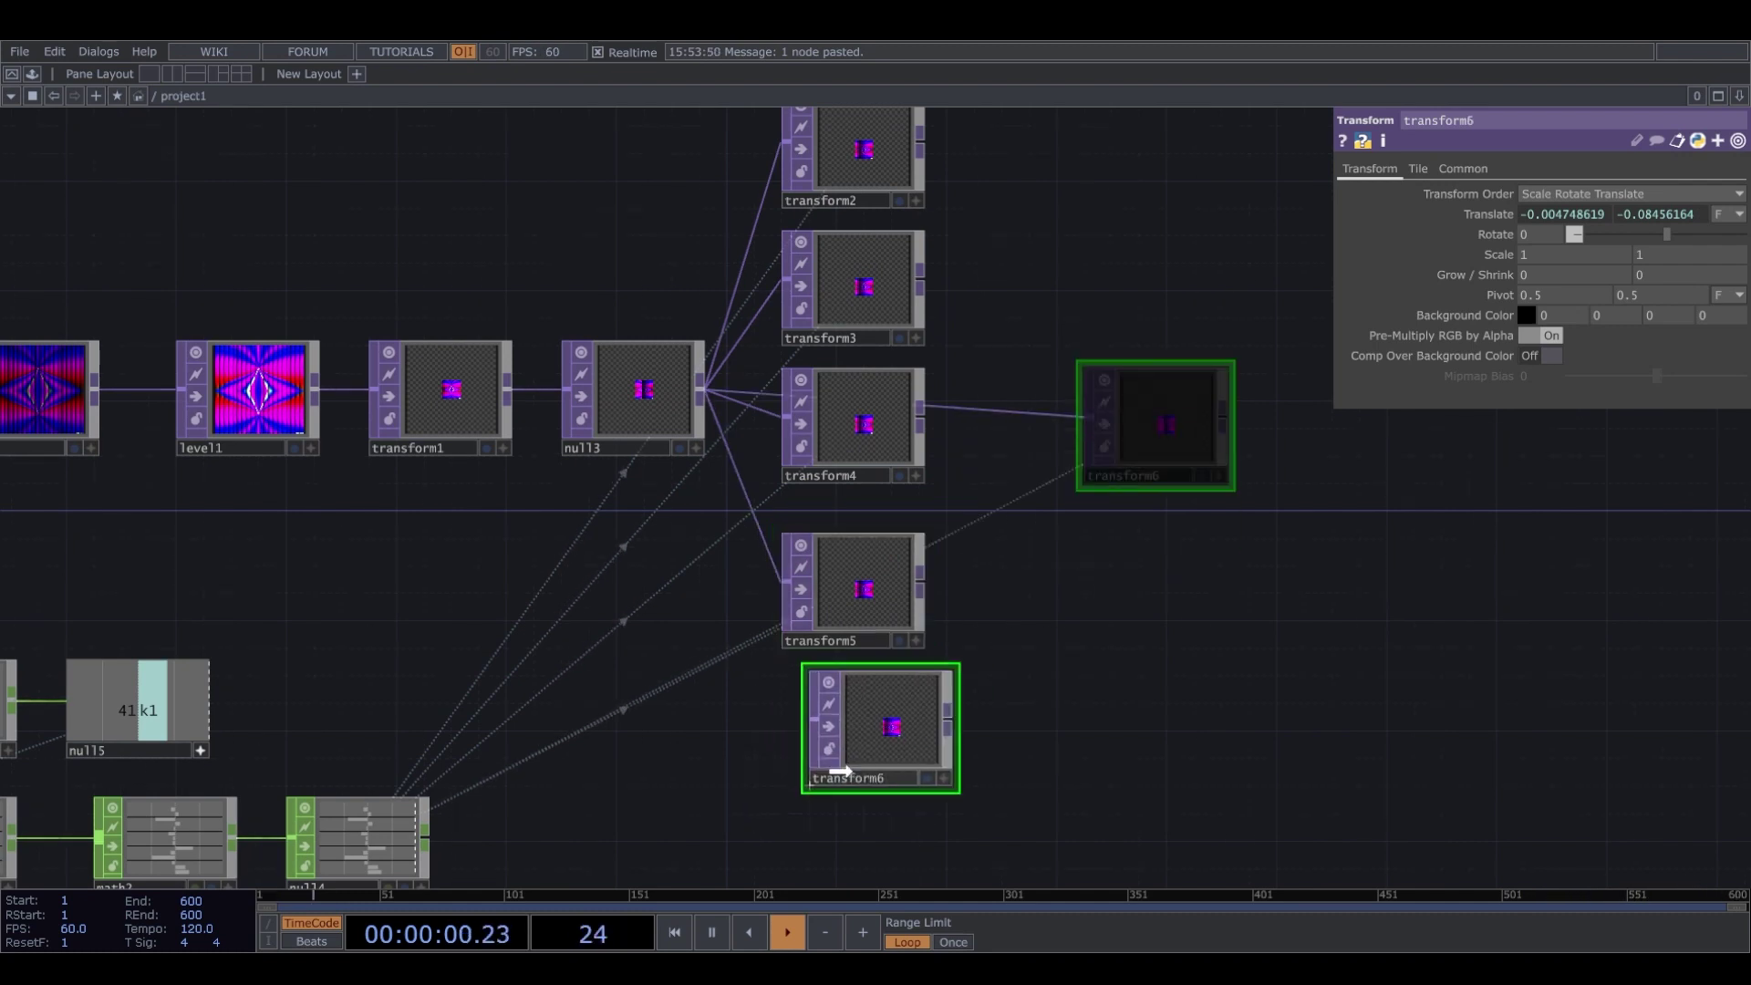
{"action": "left_click", "coordinate": [874, 759]}
{"action": "scroll", "coordinate": [875, 759], "scroll_direction": "down", "scroll_amount": 2}
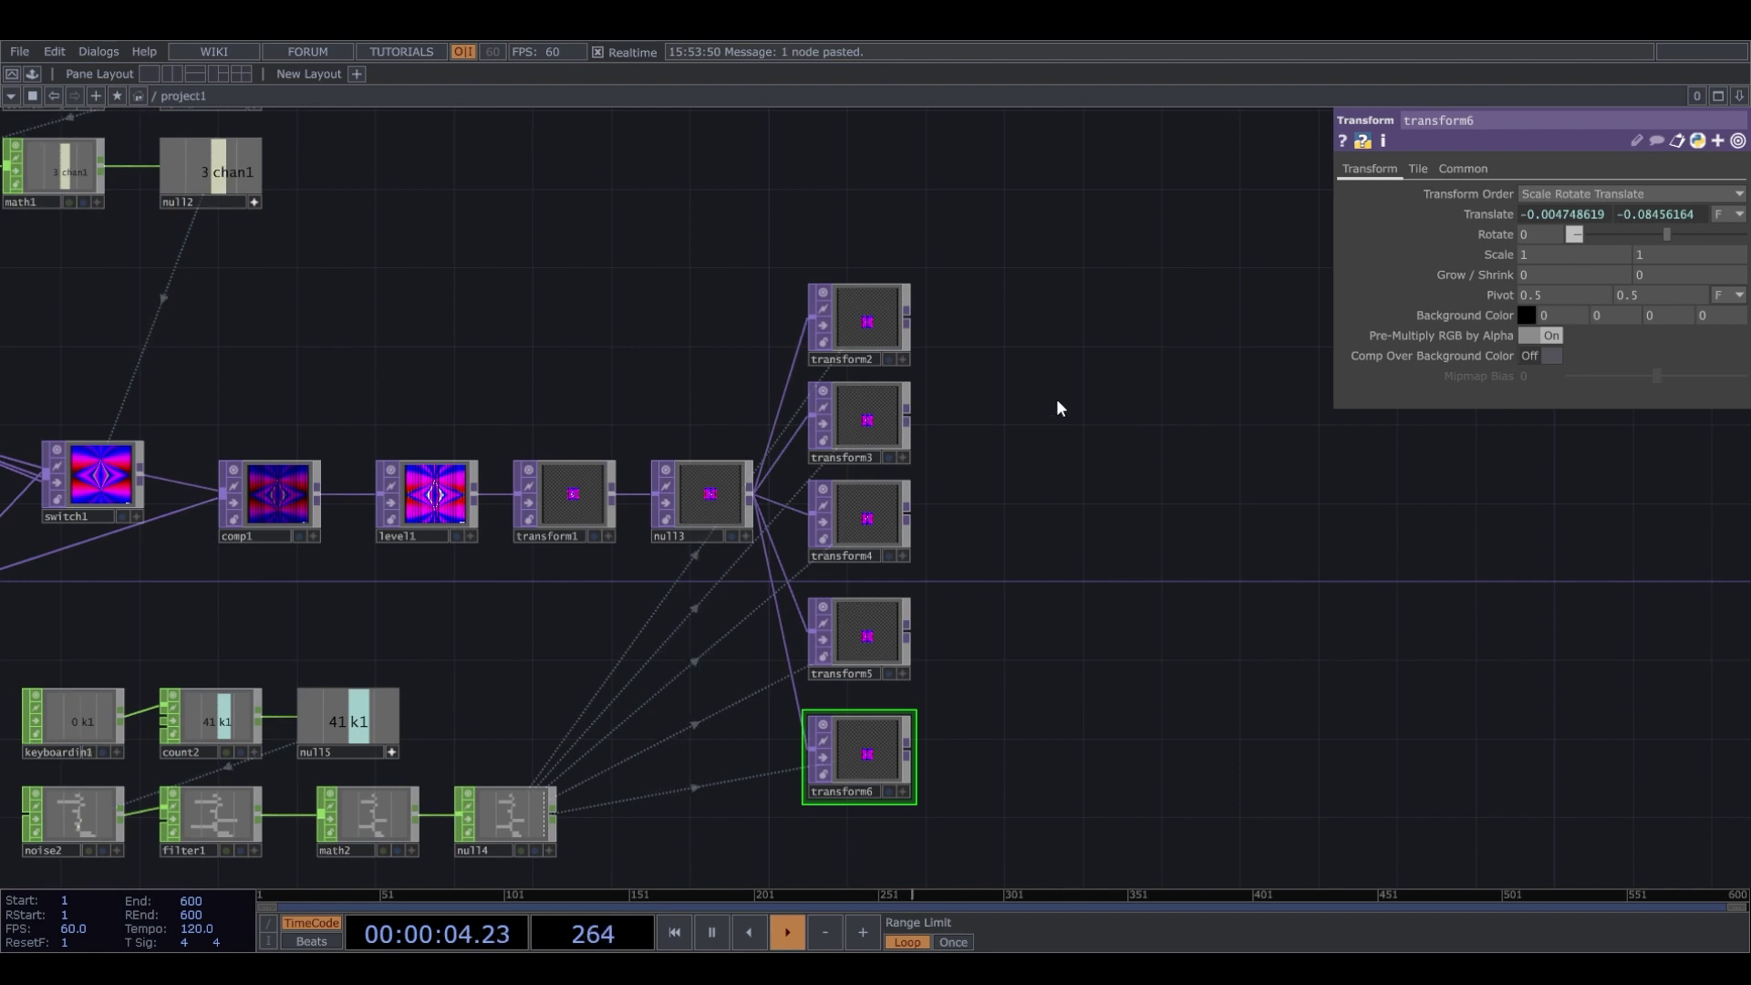
Change transform3's Translate X and Y expressions to null4's chan2 and chan3.
{"action": "left_click", "coordinate": [873, 434]}
{"action": "left_click", "coordinate": [1506, 211]}
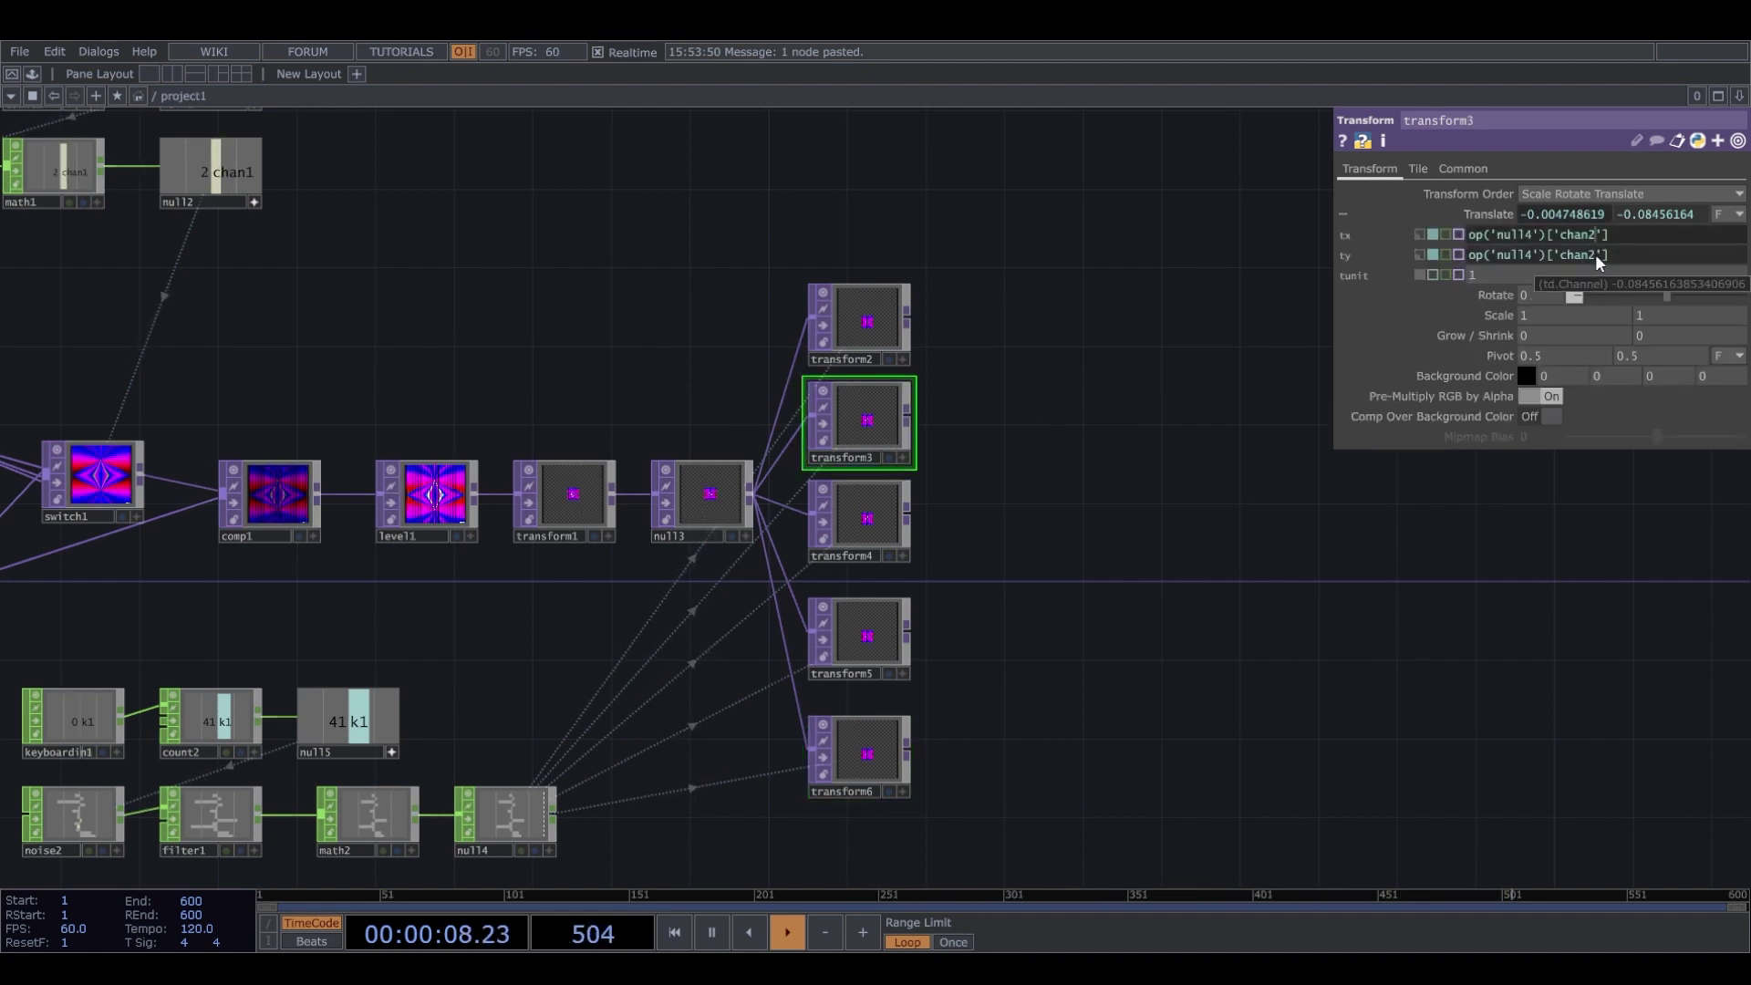
{"action": "left_click", "coordinate": [1594, 255]}
{"action": "key", "text": "BackSpace"}
{"action": "type", "text": "3"}
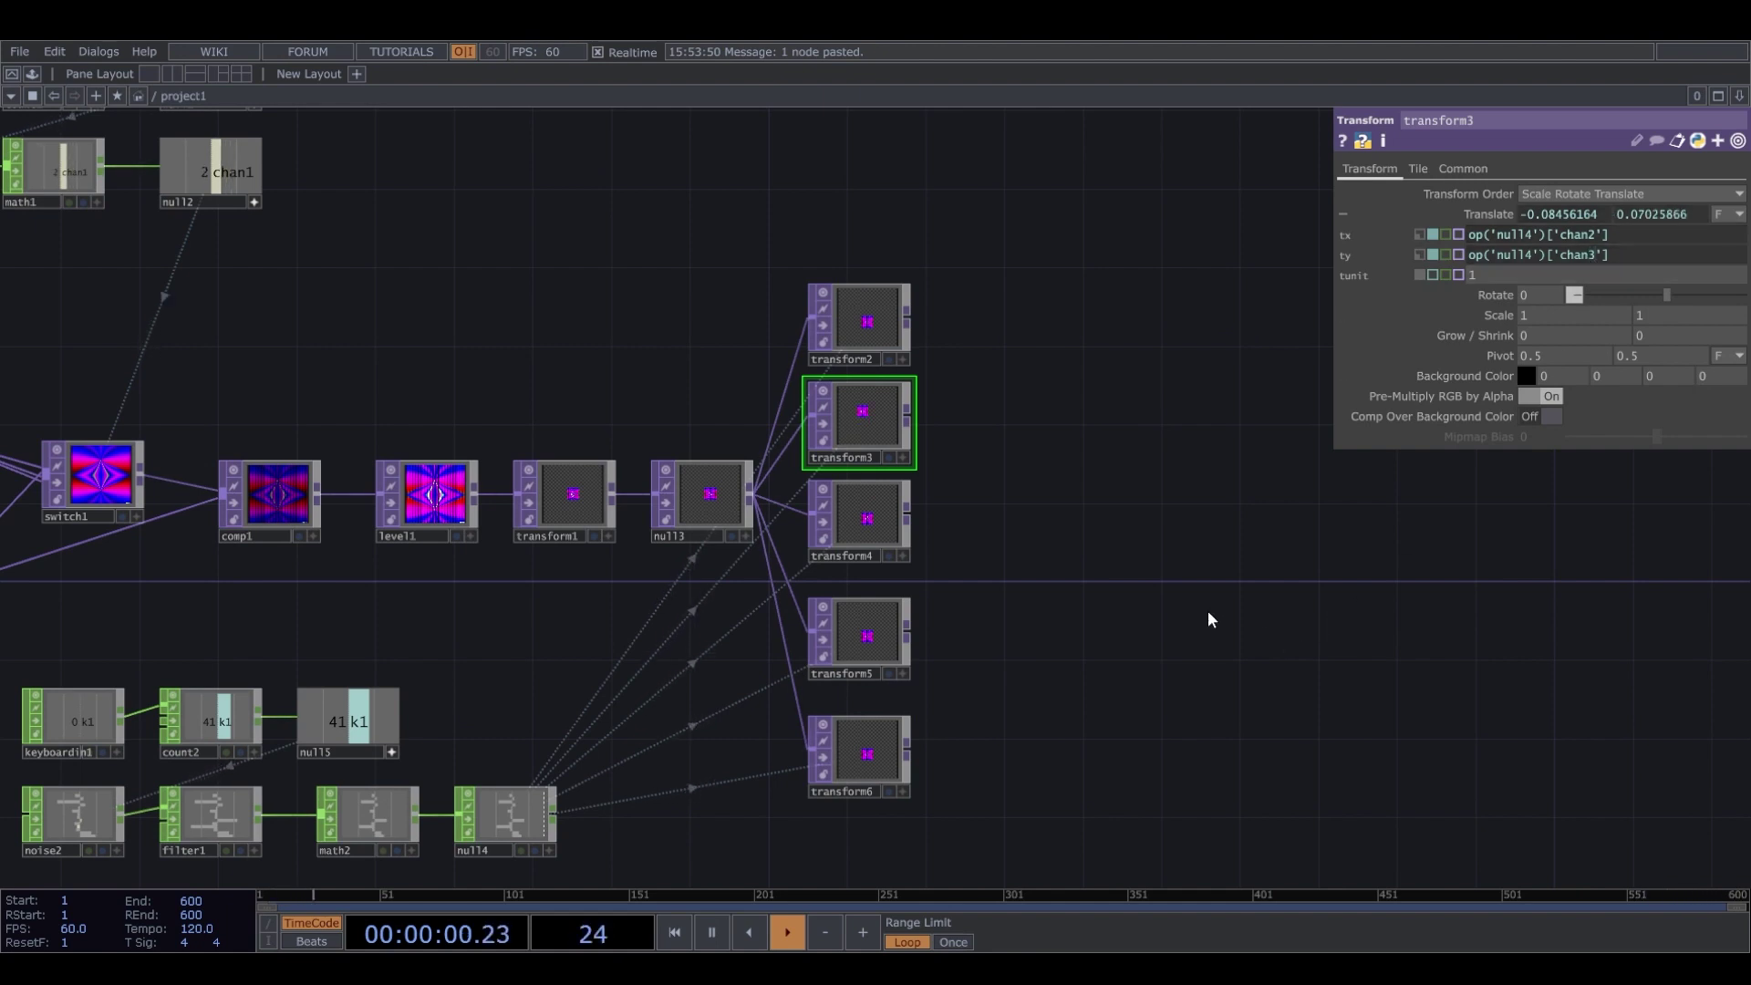
Point transform4's Translate X expression to null4's chan4 and give its Translate Y a different channel.
{"action": "left_click", "coordinate": [866, 515]}
{"action": "left_click", "coordinate": [1478, 219]}
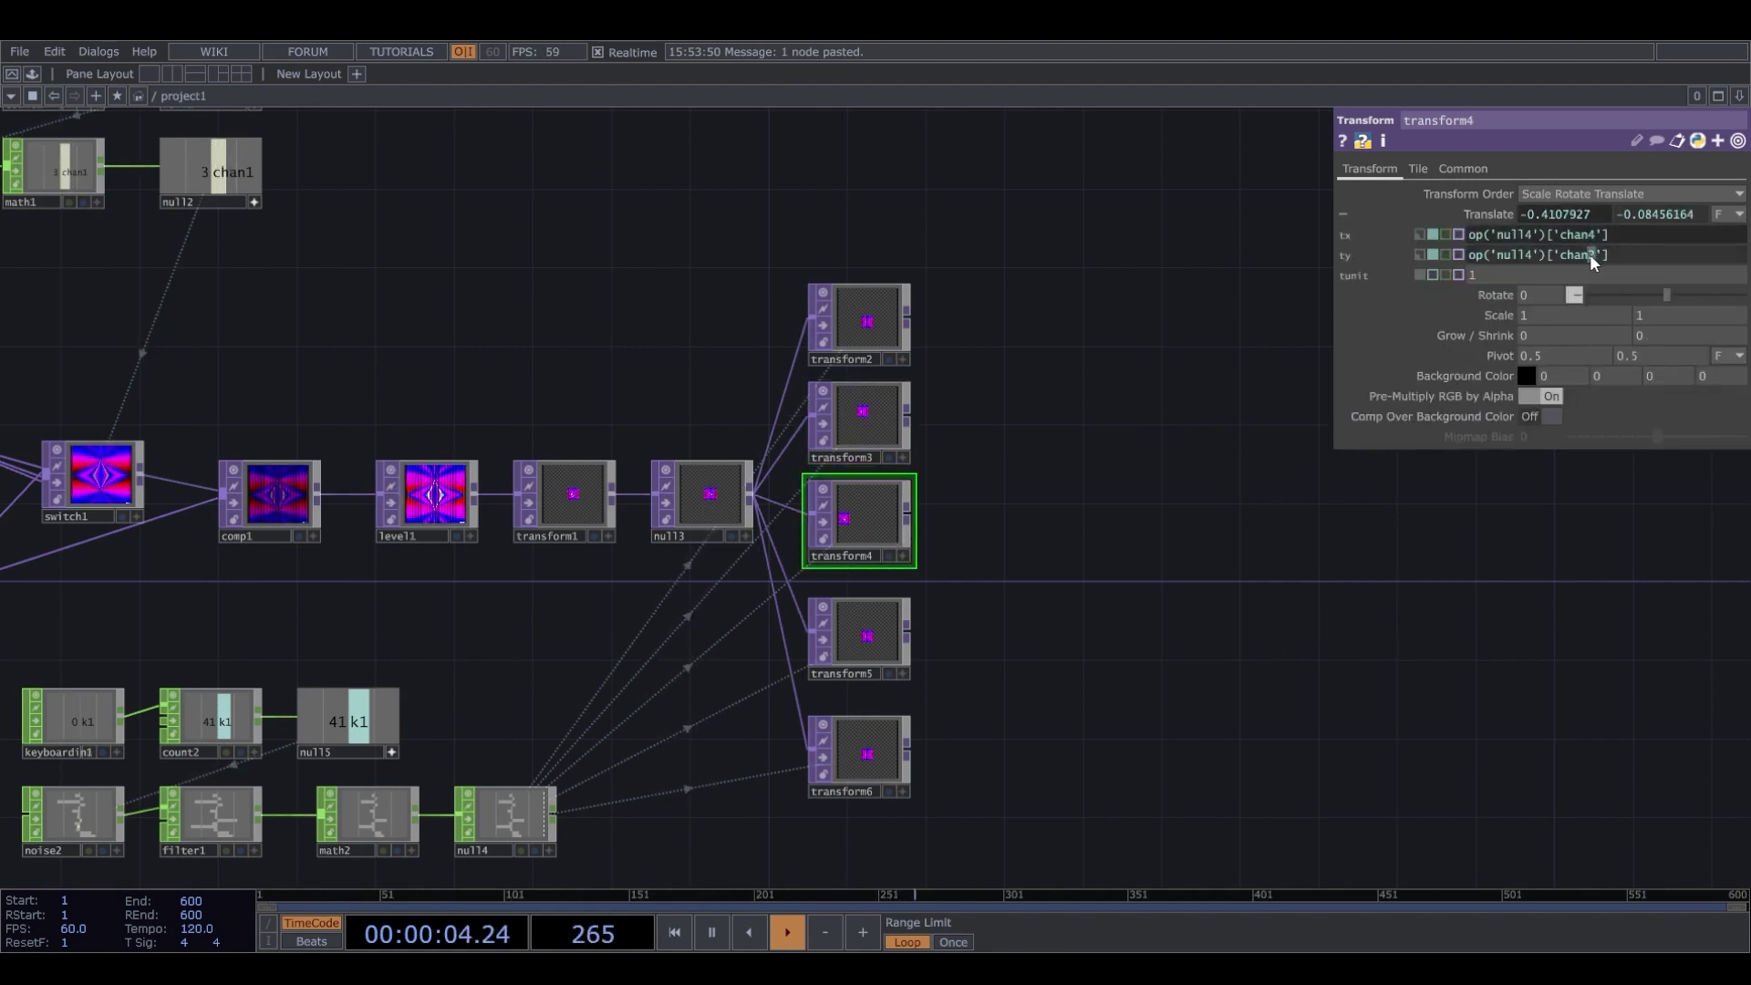
{"action": "key", "text": "Return"}
Point transform5's Translate X expression to null4's chan5 and edit the channel of its Translate Y expression.
{"action": "left_click", "coordinate": [893, 629]}
{"action": "left_click", "coordinate": [1503, 216]}
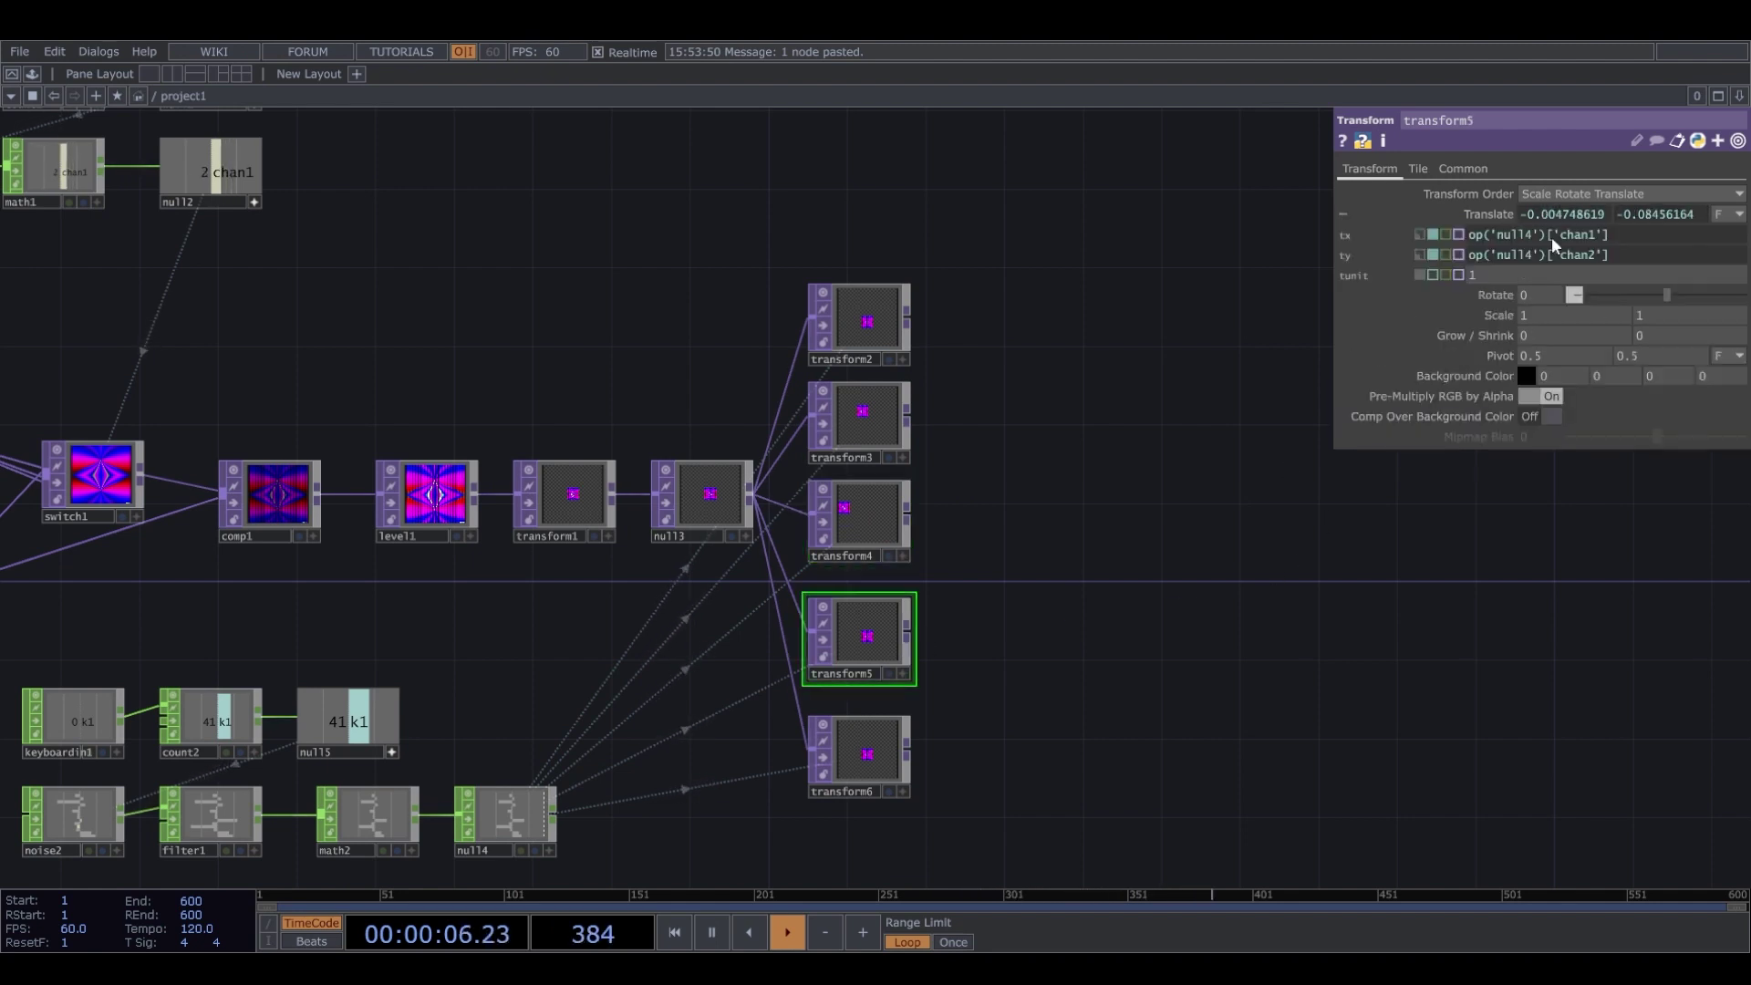
{"action": "left_click", "coordinate": [1594, 236]}
{"action": "key", "text": "BackSpace"}
{"action": "type", "text": "5"}
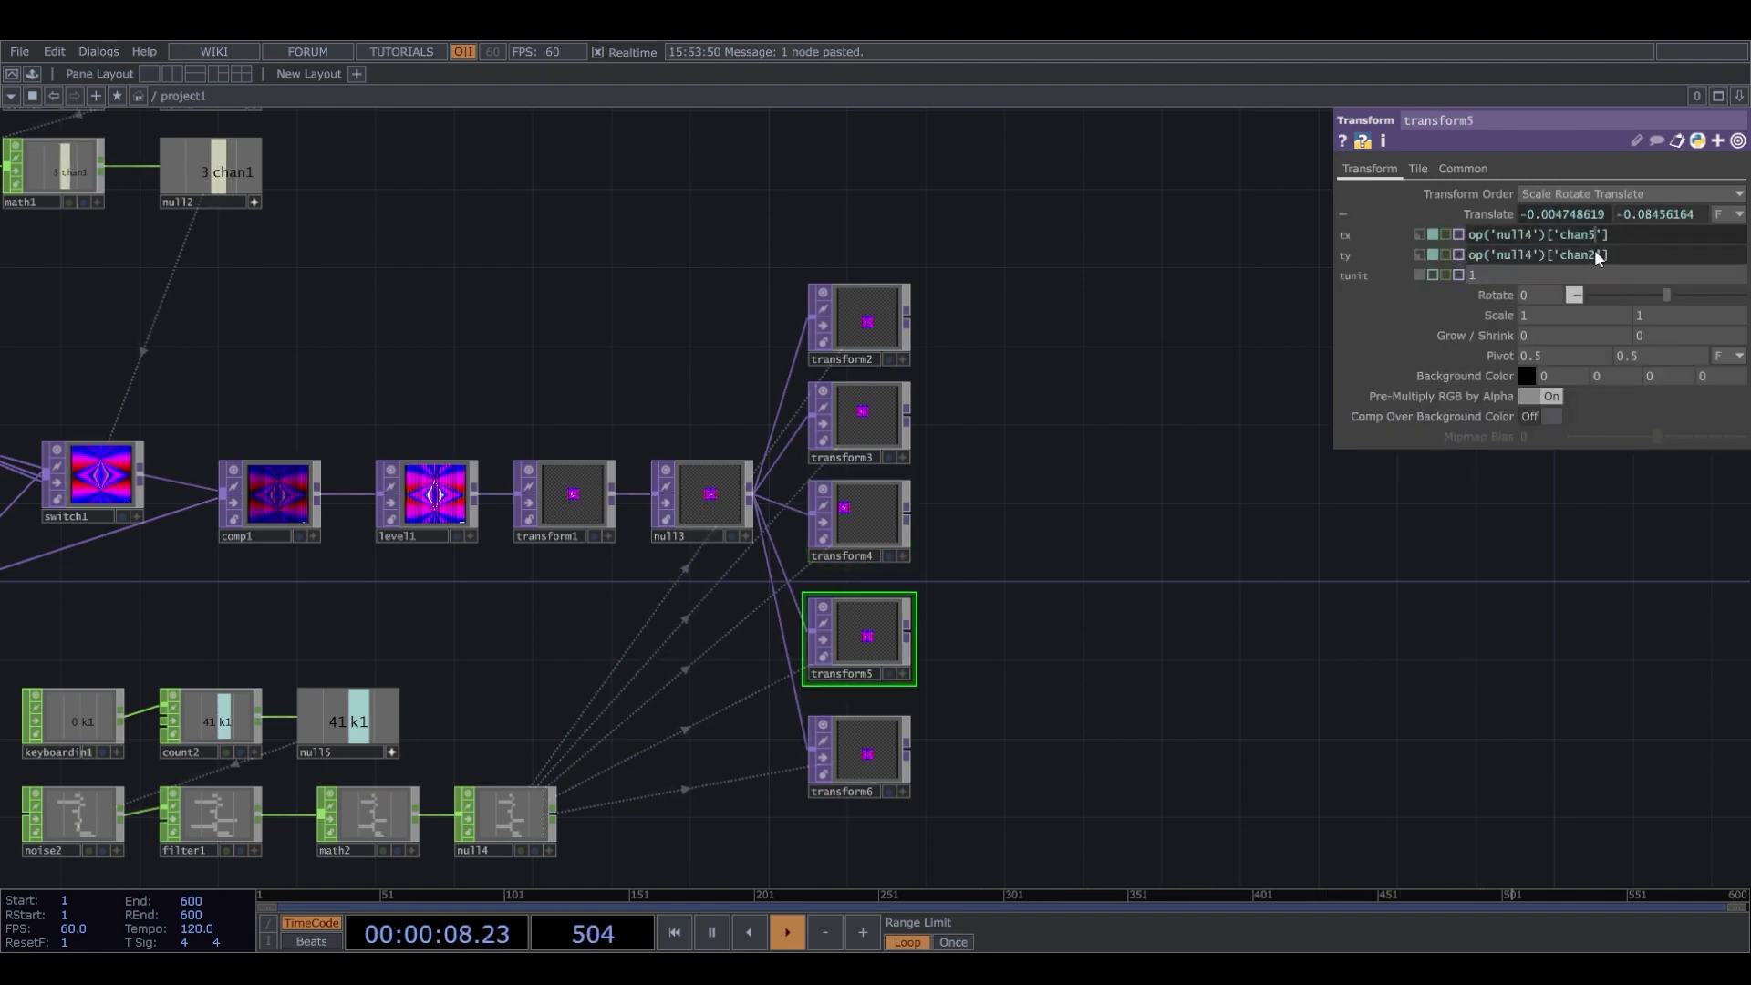
{"action": "left_click", "coordinate": [1594, 251]}
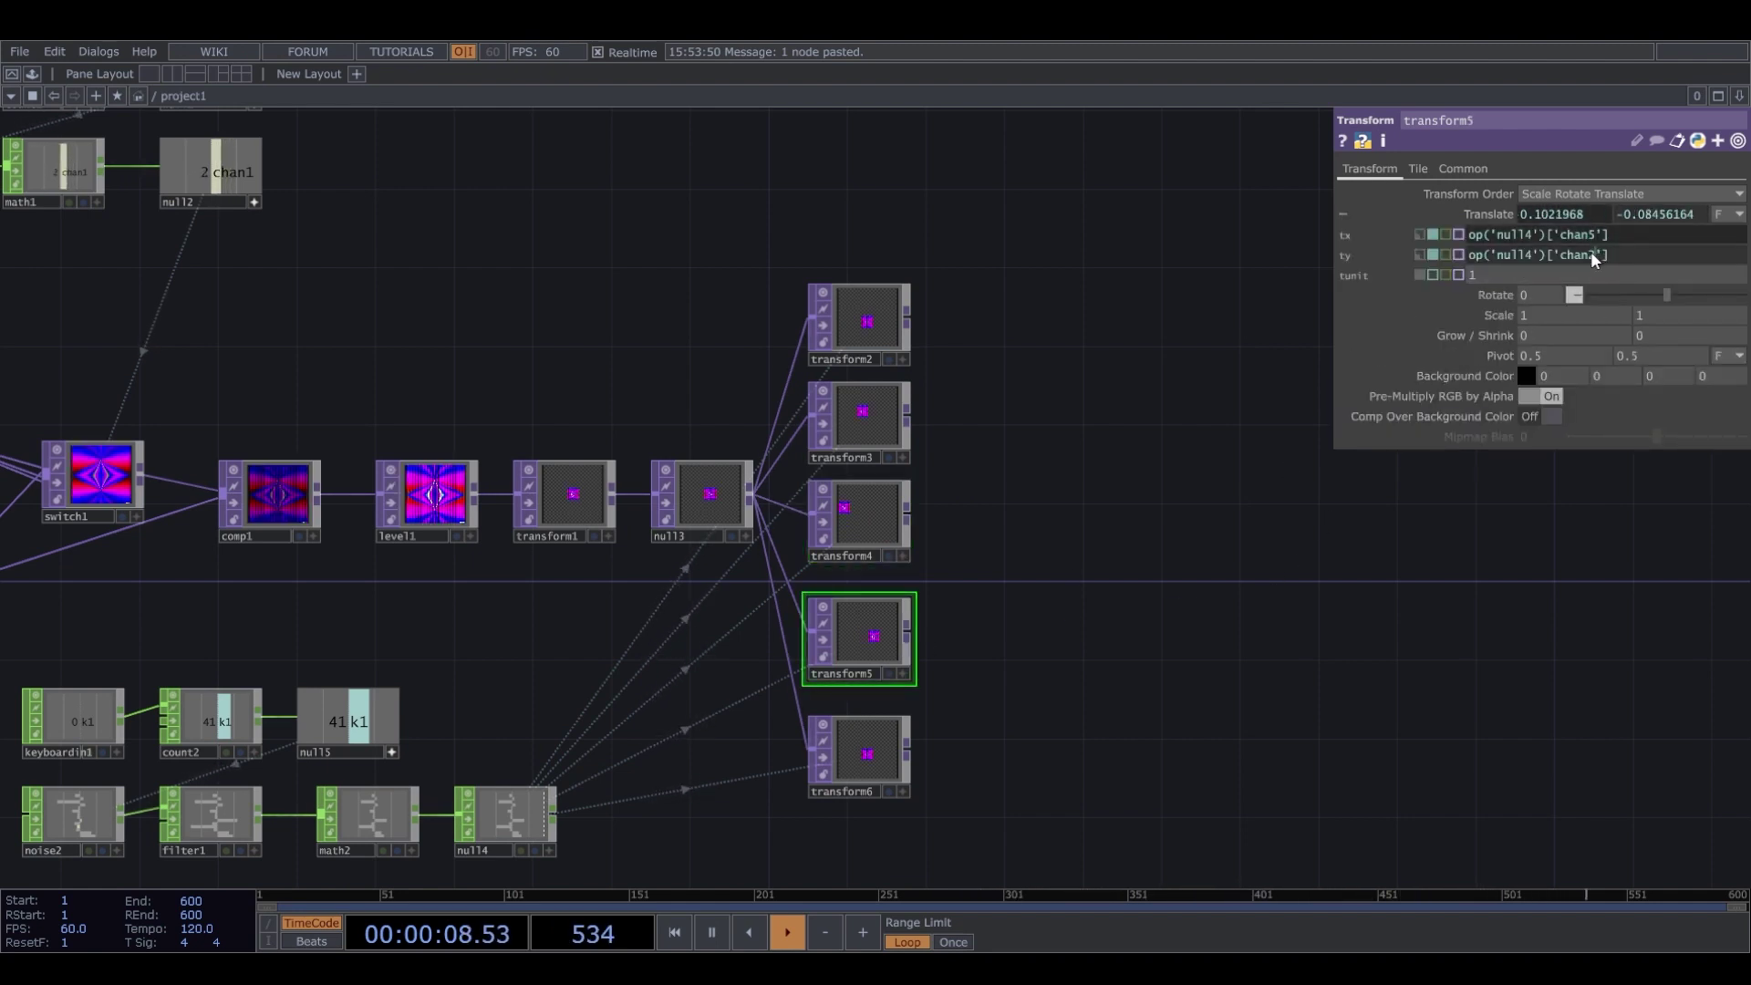
Change transform6's Translate X and Y expressions to null4's chan6 and chan7.
{"action": "left_click", "coordinate": [889, 766]}
{"action": "left_click", "coordinate": [1491, 215]}
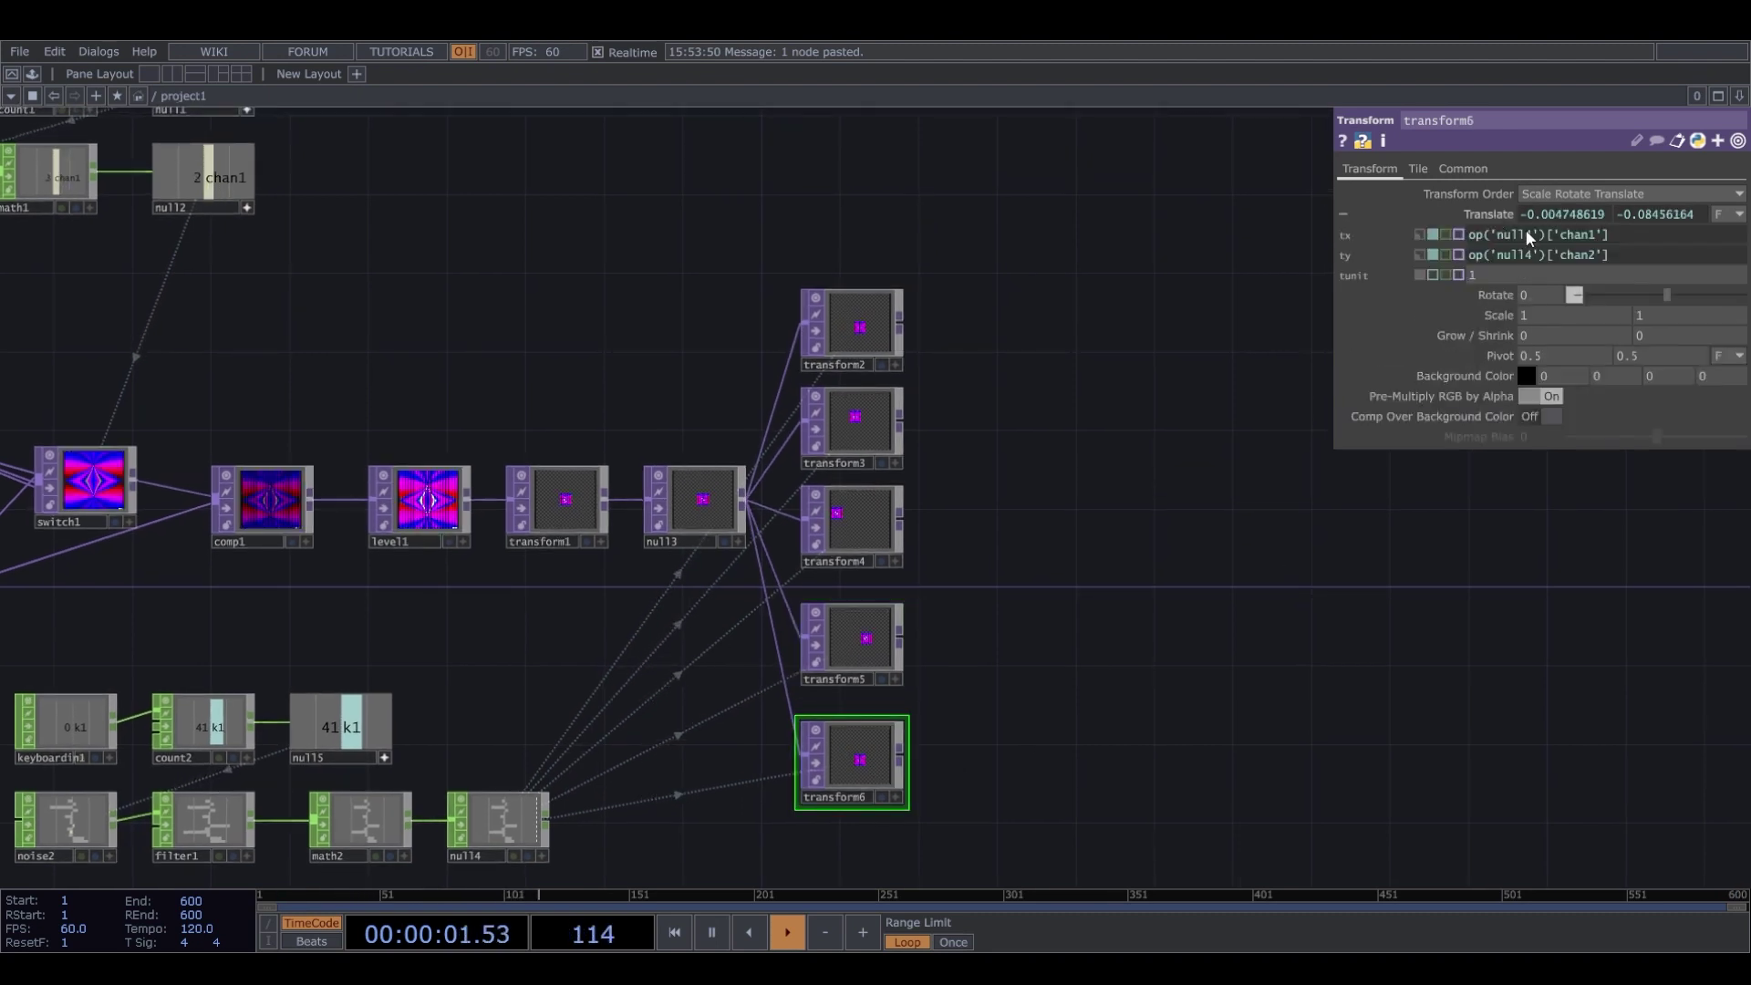
{"action": "left_click", "coordinate": [1590, 235]}
{"action": "key", "text": "BackSpace"}
{"action": "type", "text": "6"}
{"action": "key", "text": "Return"}
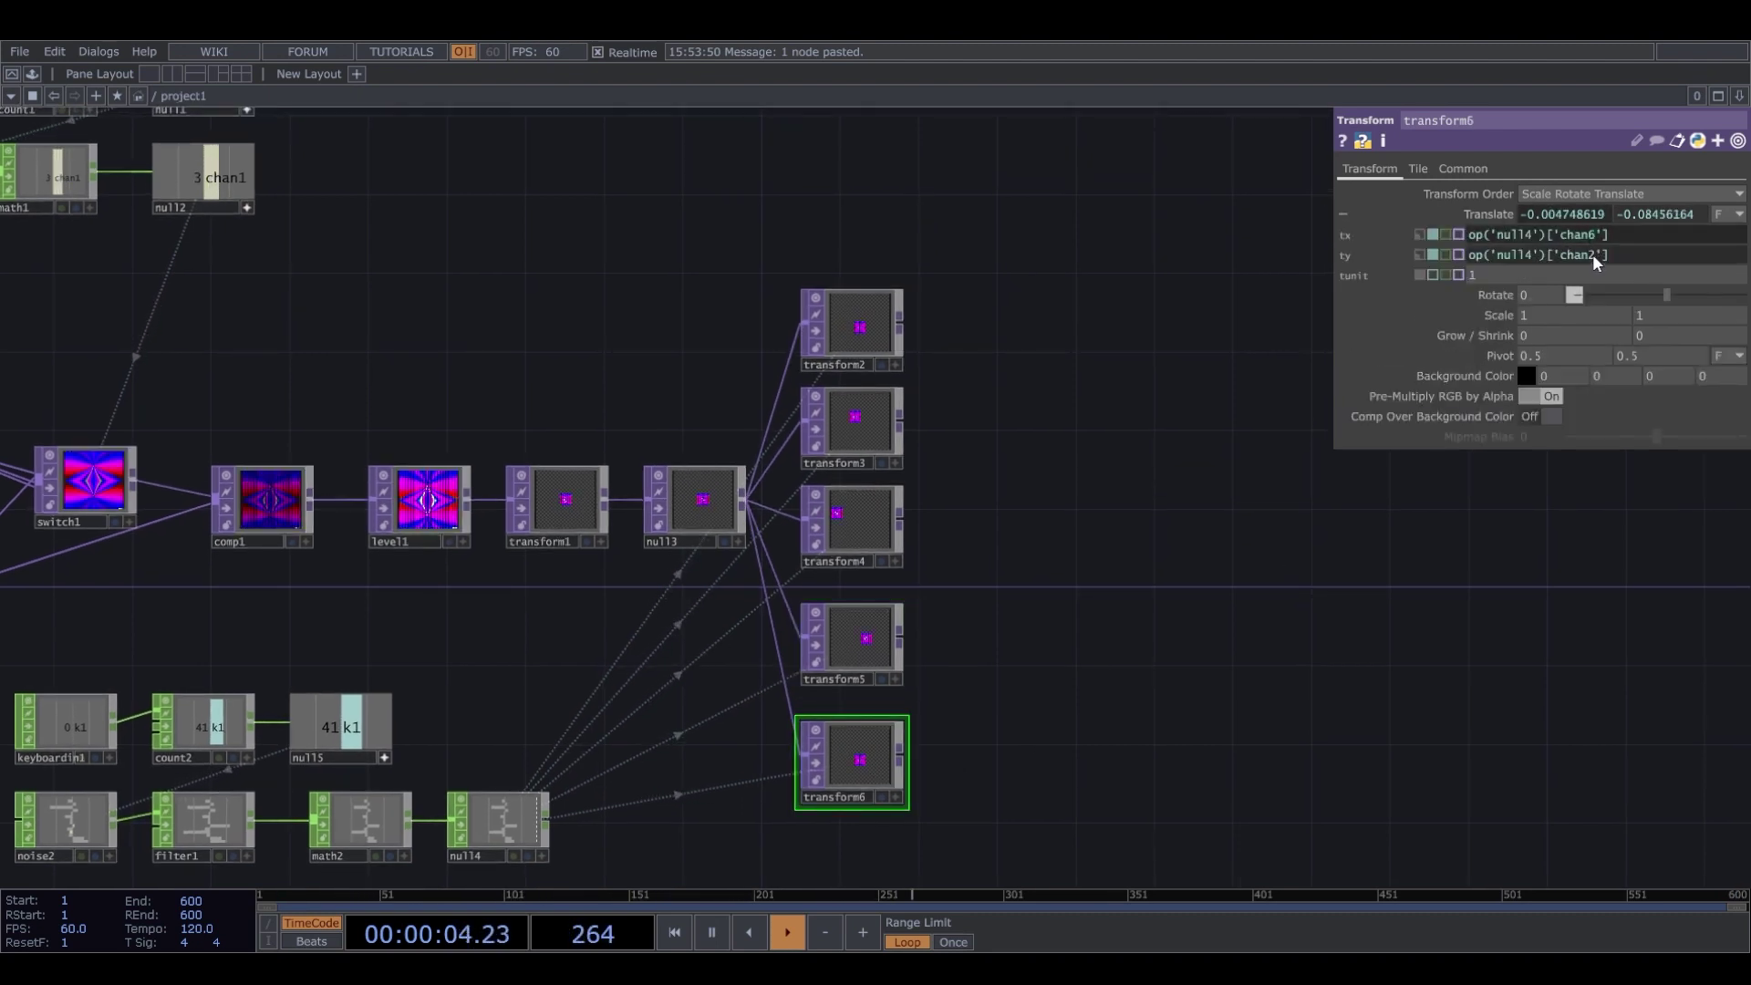
{"action": "type", "text": "7"}
{"action": "key", "text": "Return"}
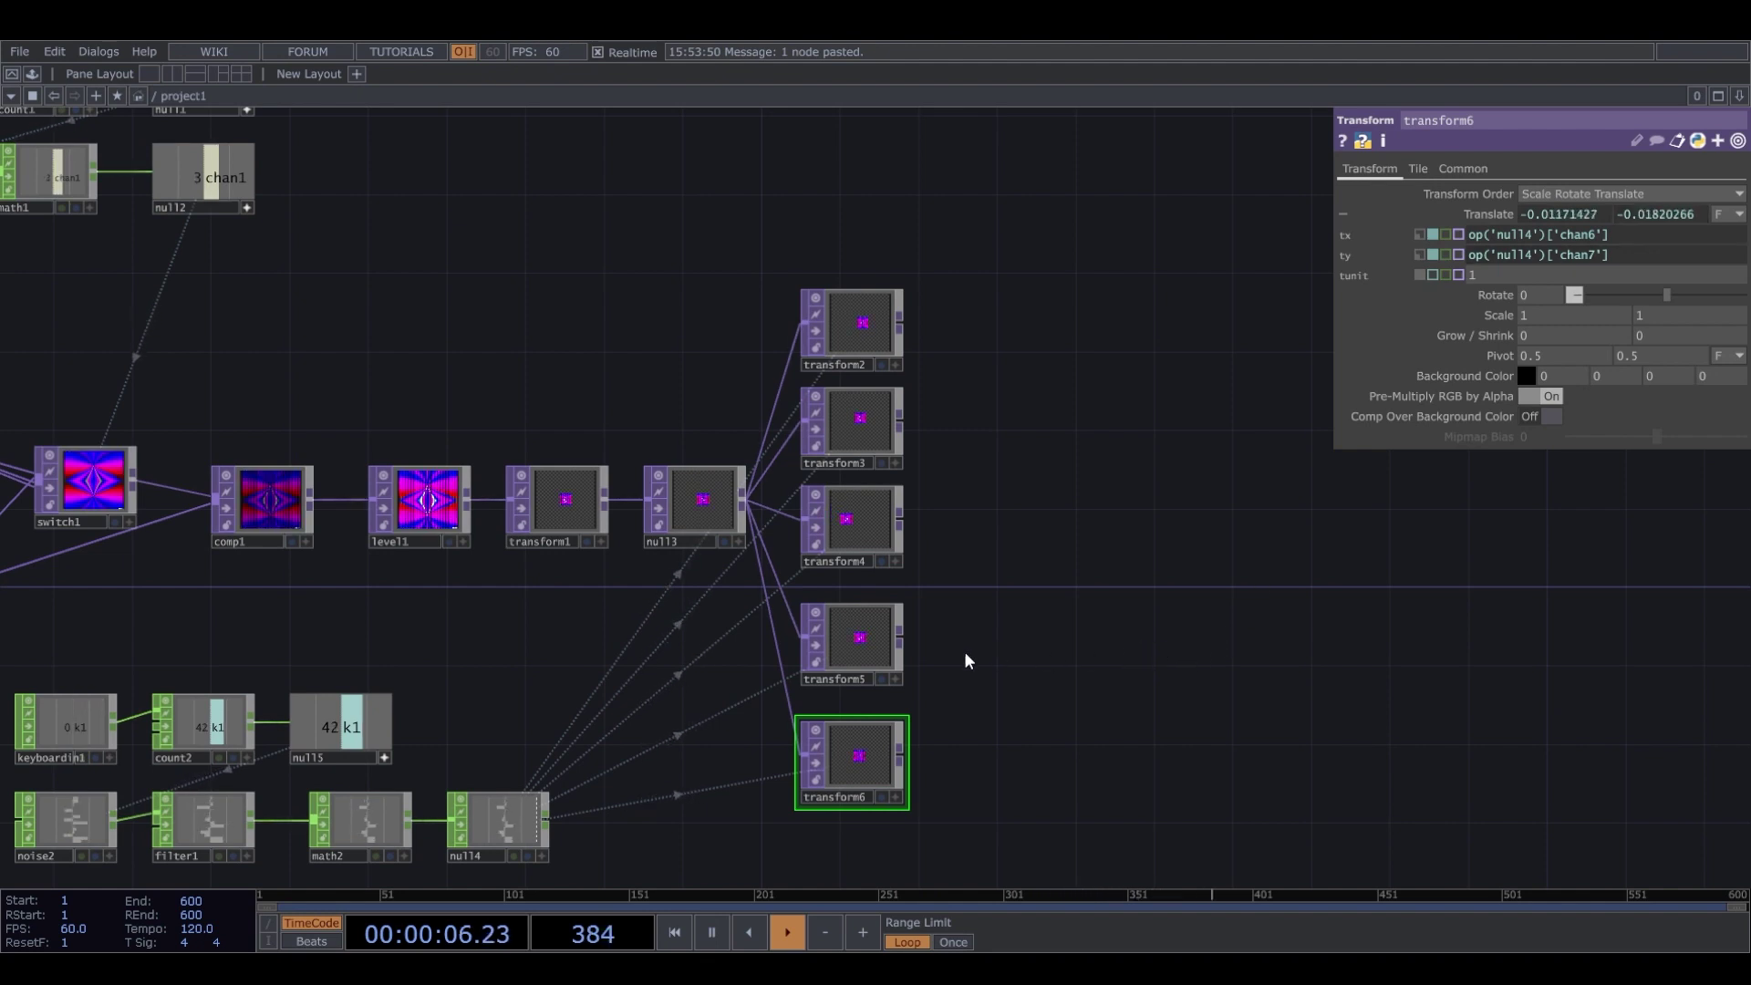
Trigger new noise seeds from the keyboard and examine the image positions across the five parallel Transform TOPs.
{"action": "scroll", "coordinate": [902, 600], "scroll_direction": "up", "scroll_amount": 3}
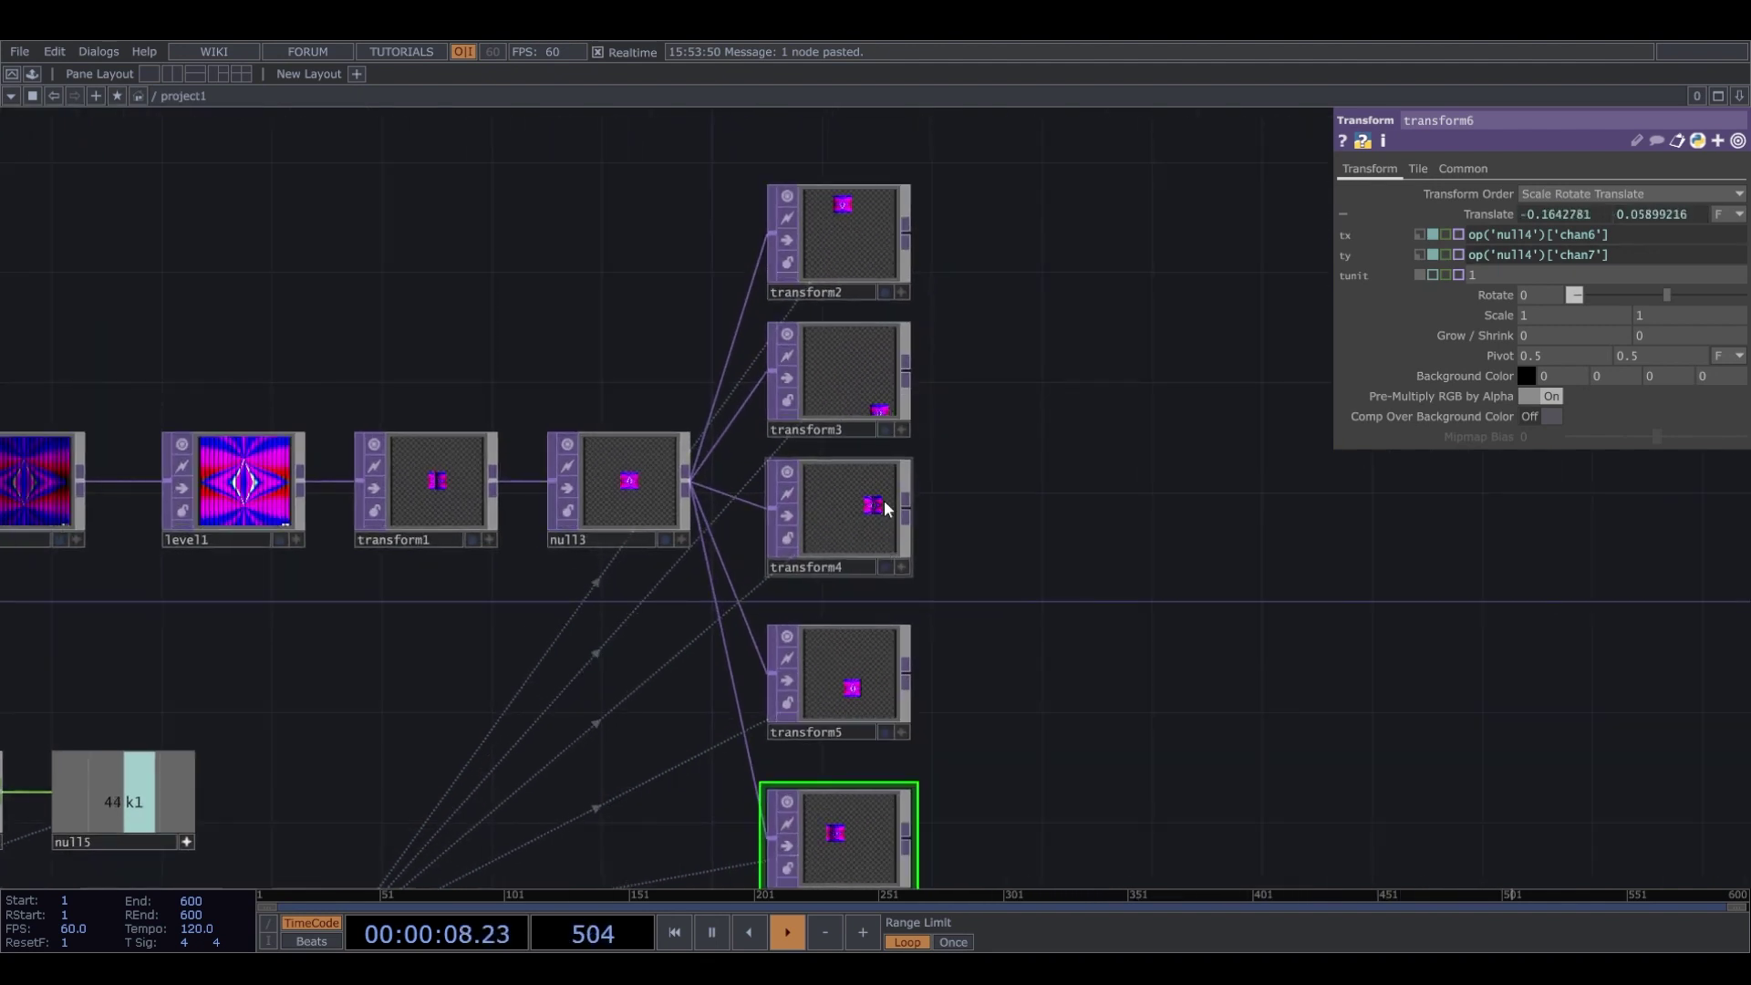
{"action": "scroll", "coordinate": [892, 675], "scroll_direction": "down", "scroll_amount": 5}
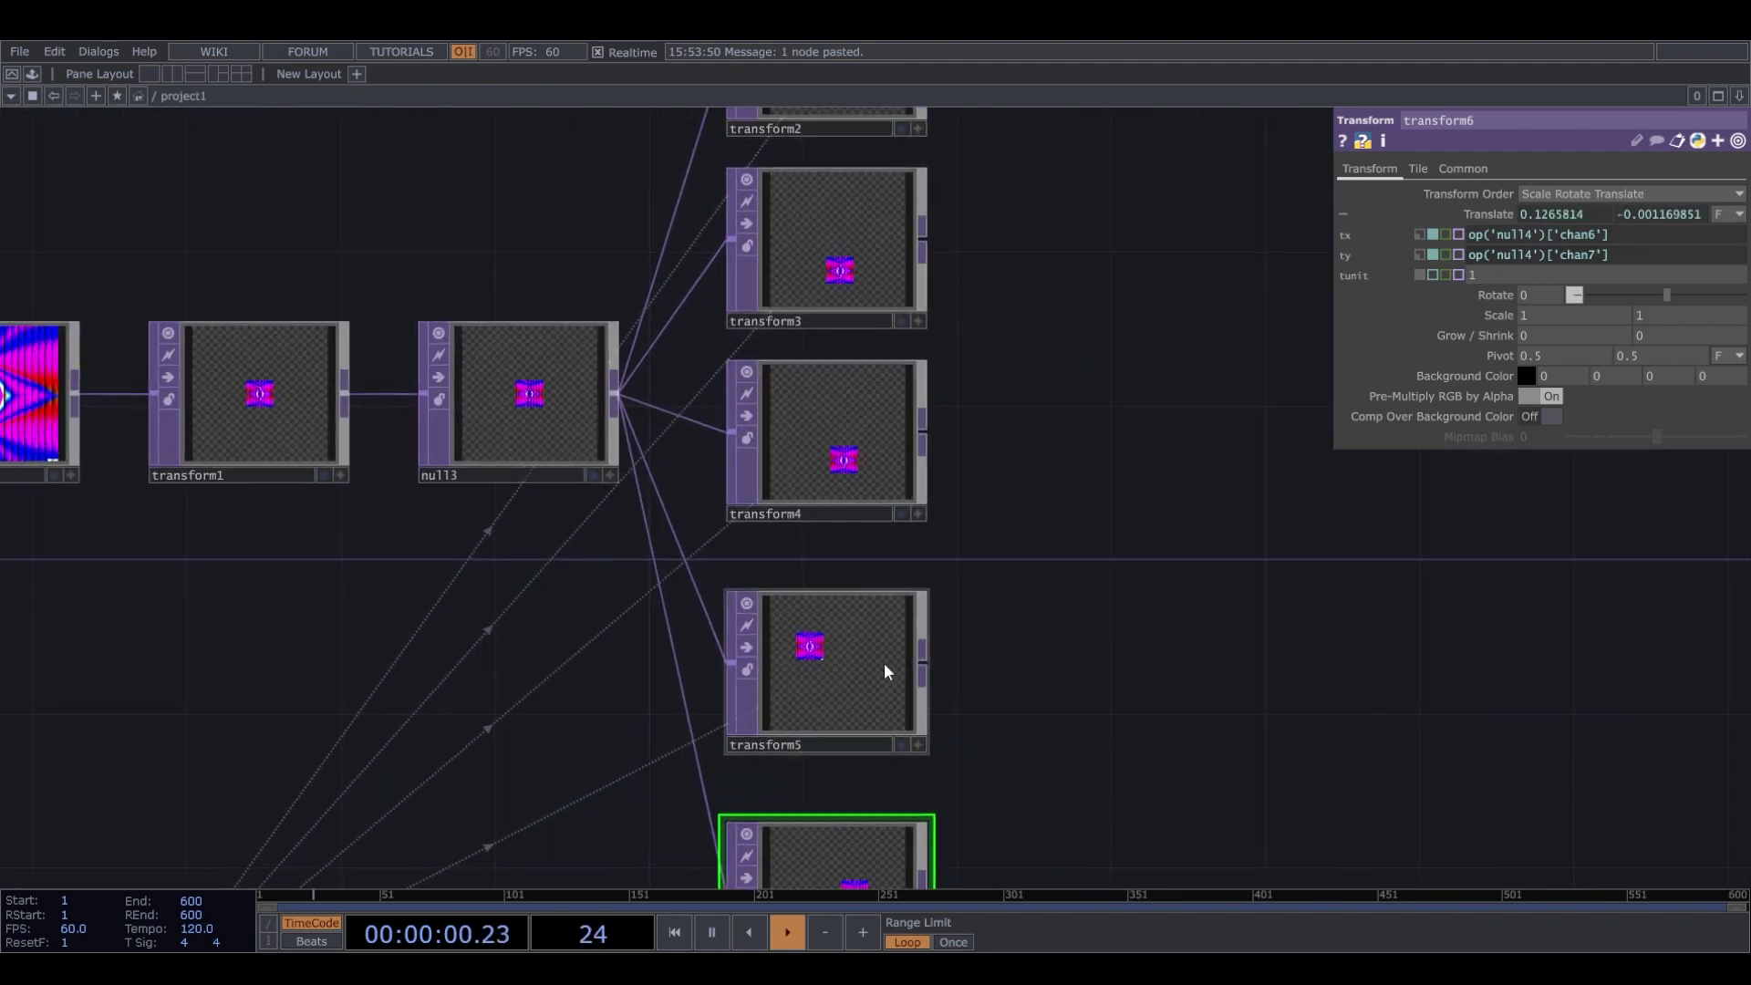
{"action": "left_click_drag", "start_coordinate": [1052, 658], "coordinate": [969, 658]}
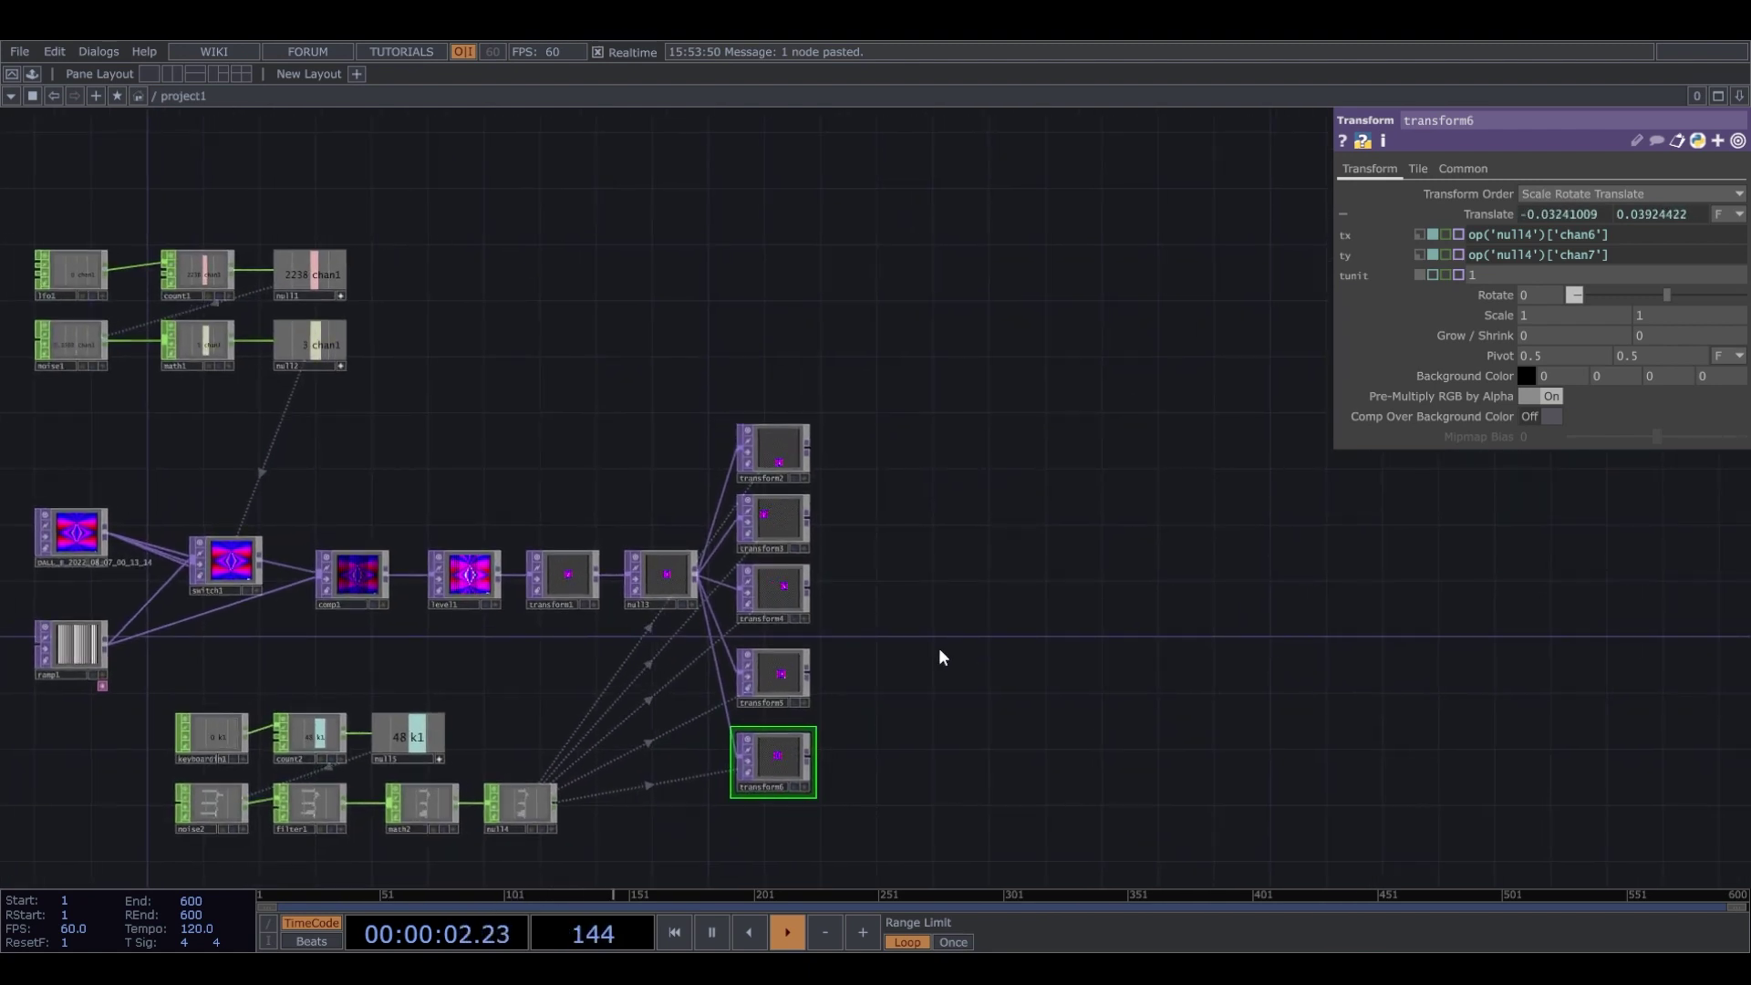
{"action": "scroll", "coordinate": [938, 647], "scroll_direction": "up", "scroll_amount": 2}
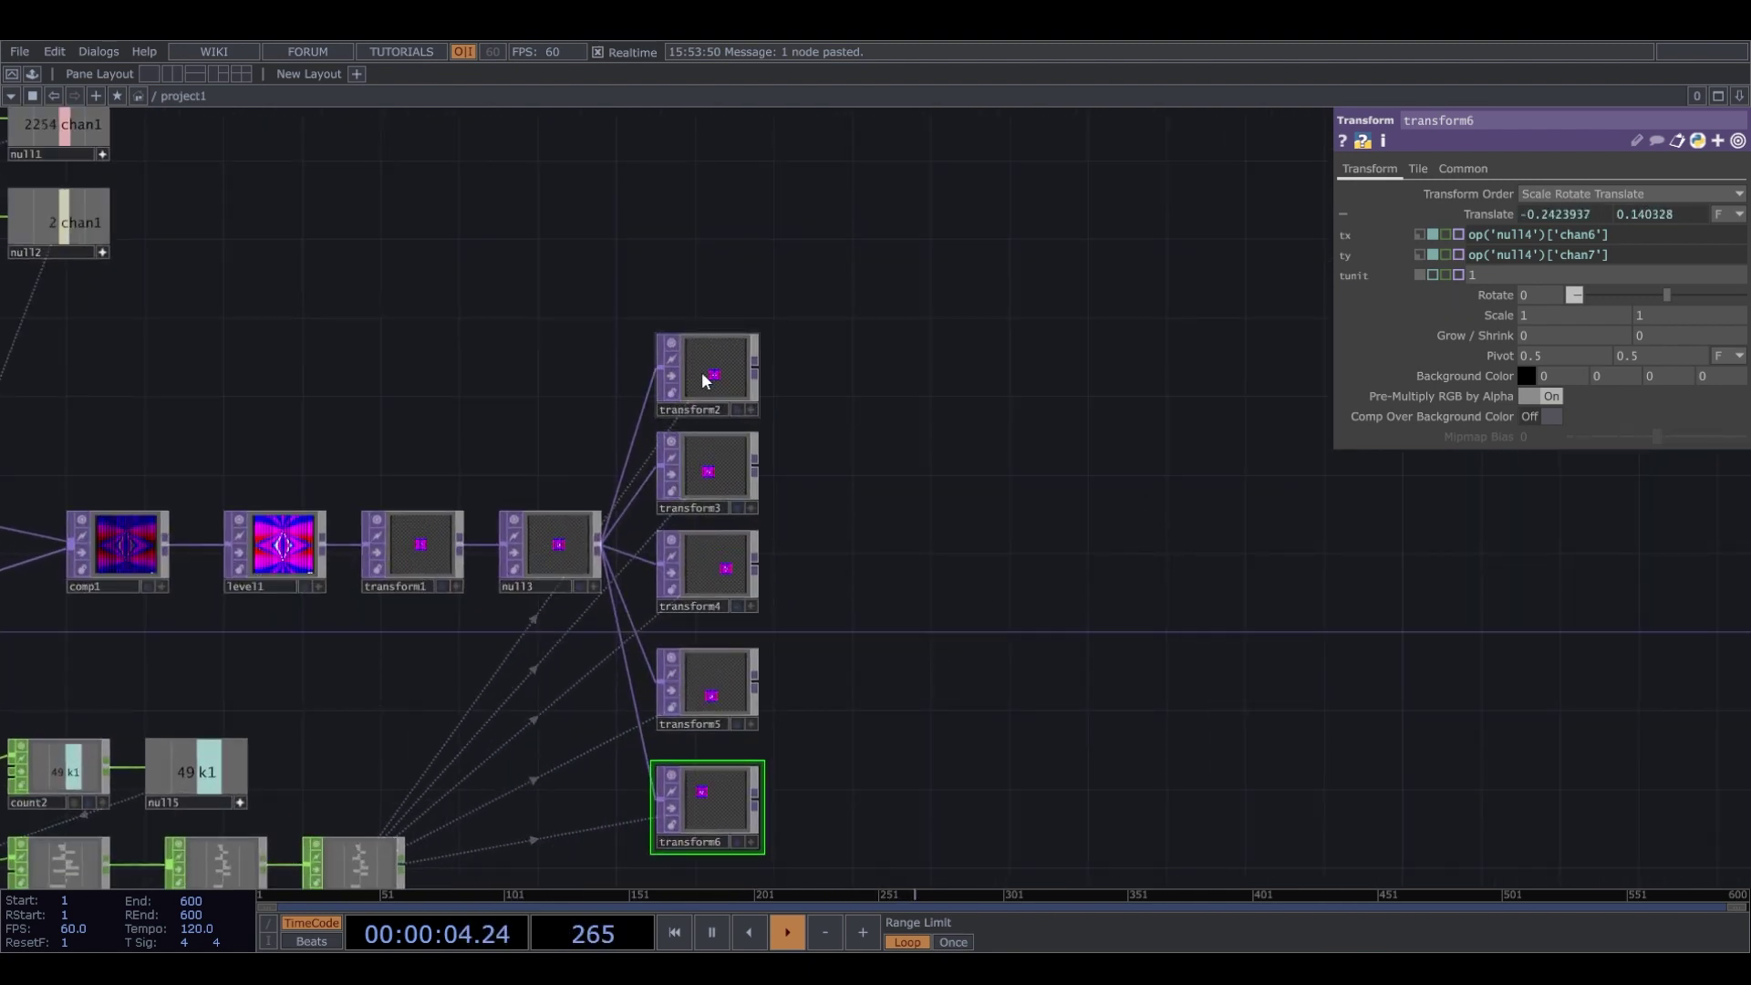
{"action": "scroll", "coordinate": [781, 461], "scroll_direction": "up", "scroll_amount": 4}
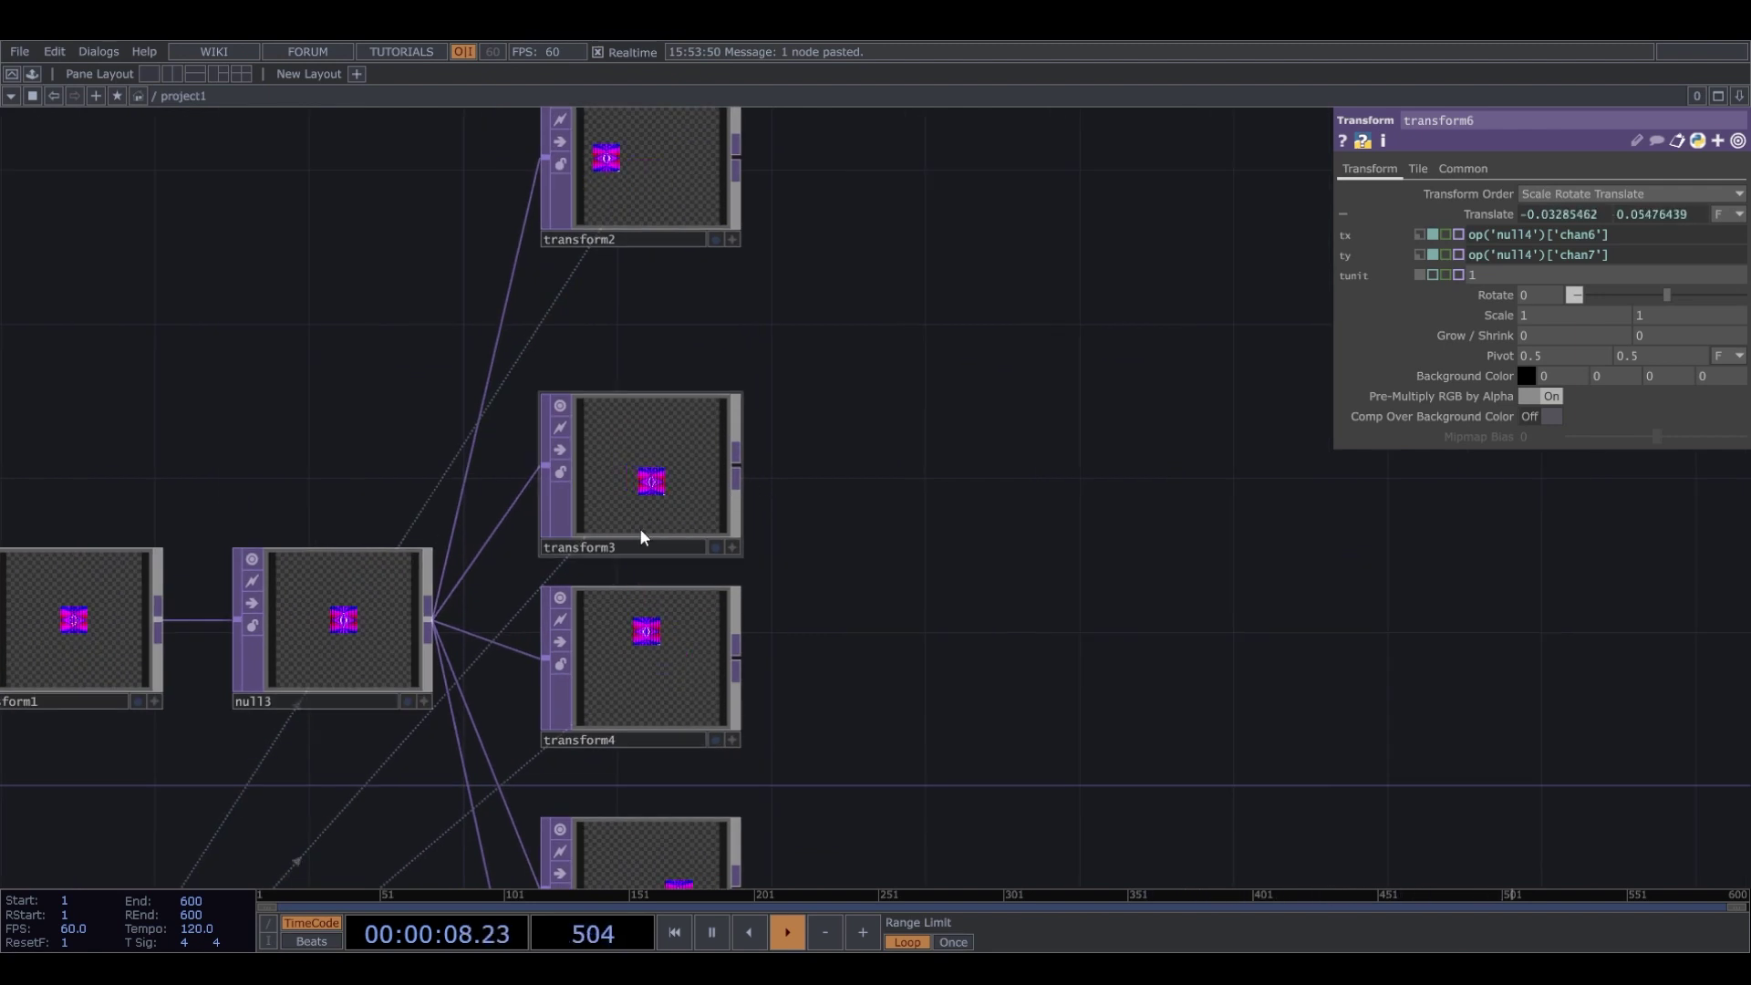
Add an HSV Adjust TOP to the output of transform3.
{"action": "scroll", "coordinate": [638, 664], "scroll_direction": "up", "scroll_amount": 2}
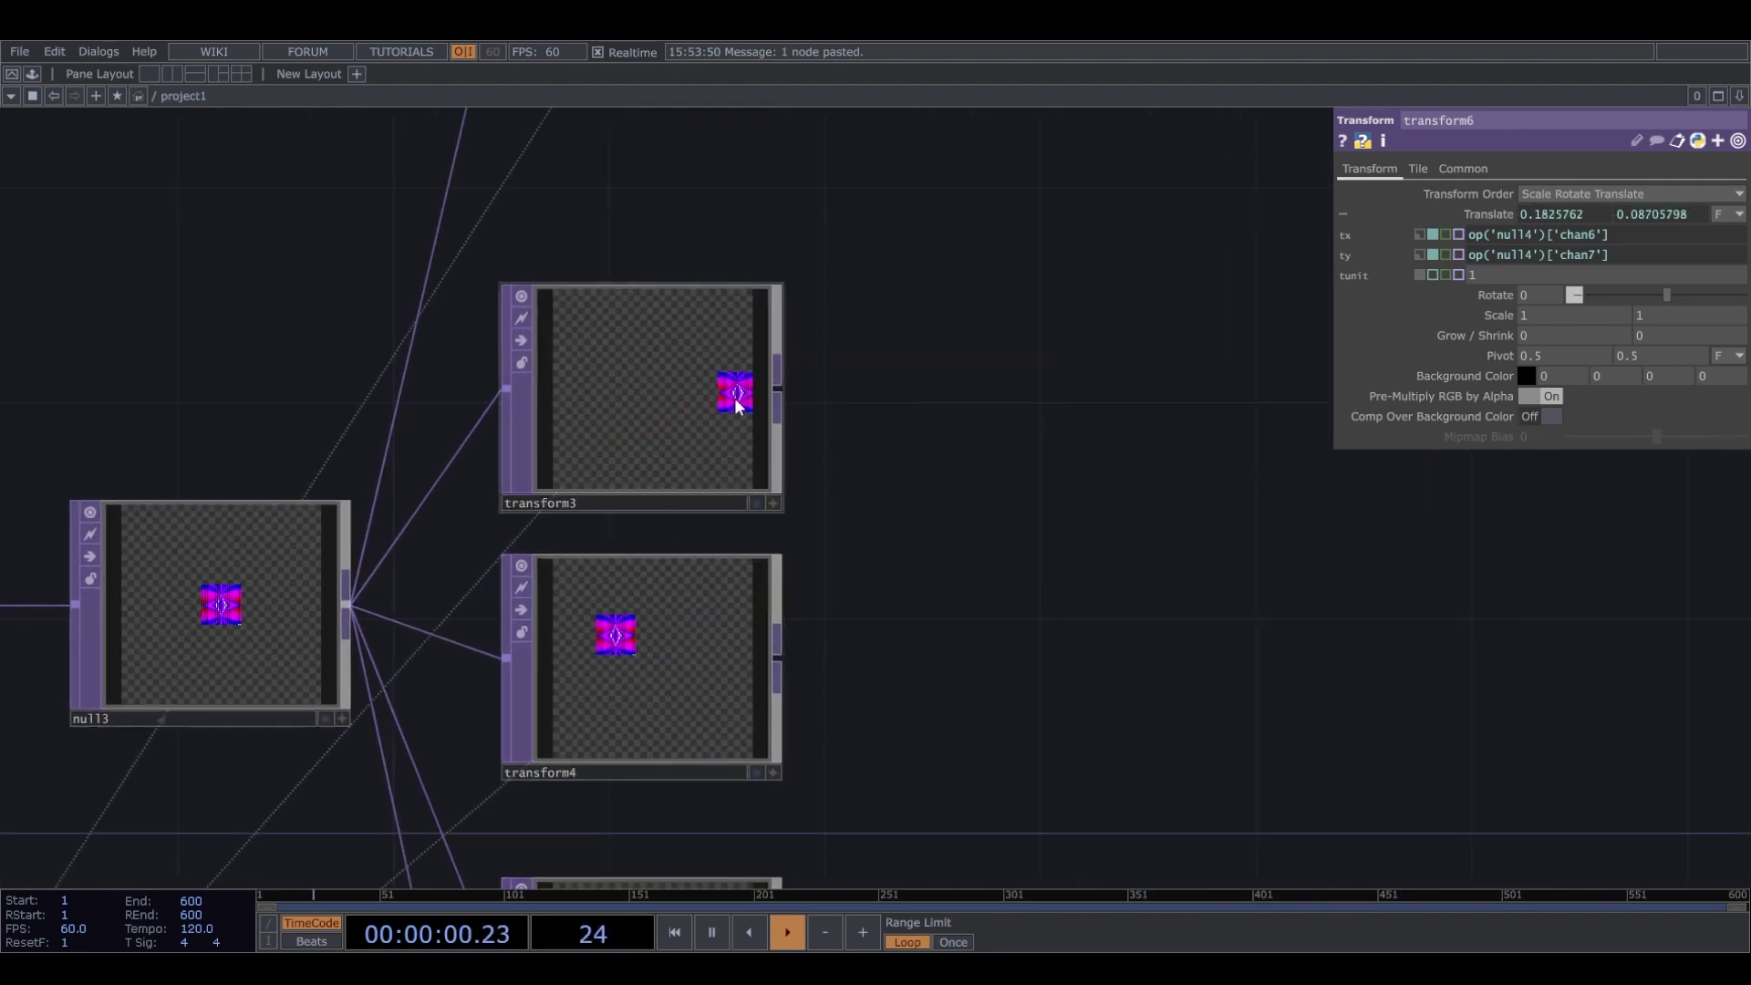
{"action": "scroll", "coordinate": [643, 600], "scroll_direction": "down", "scroll_amount": 8}
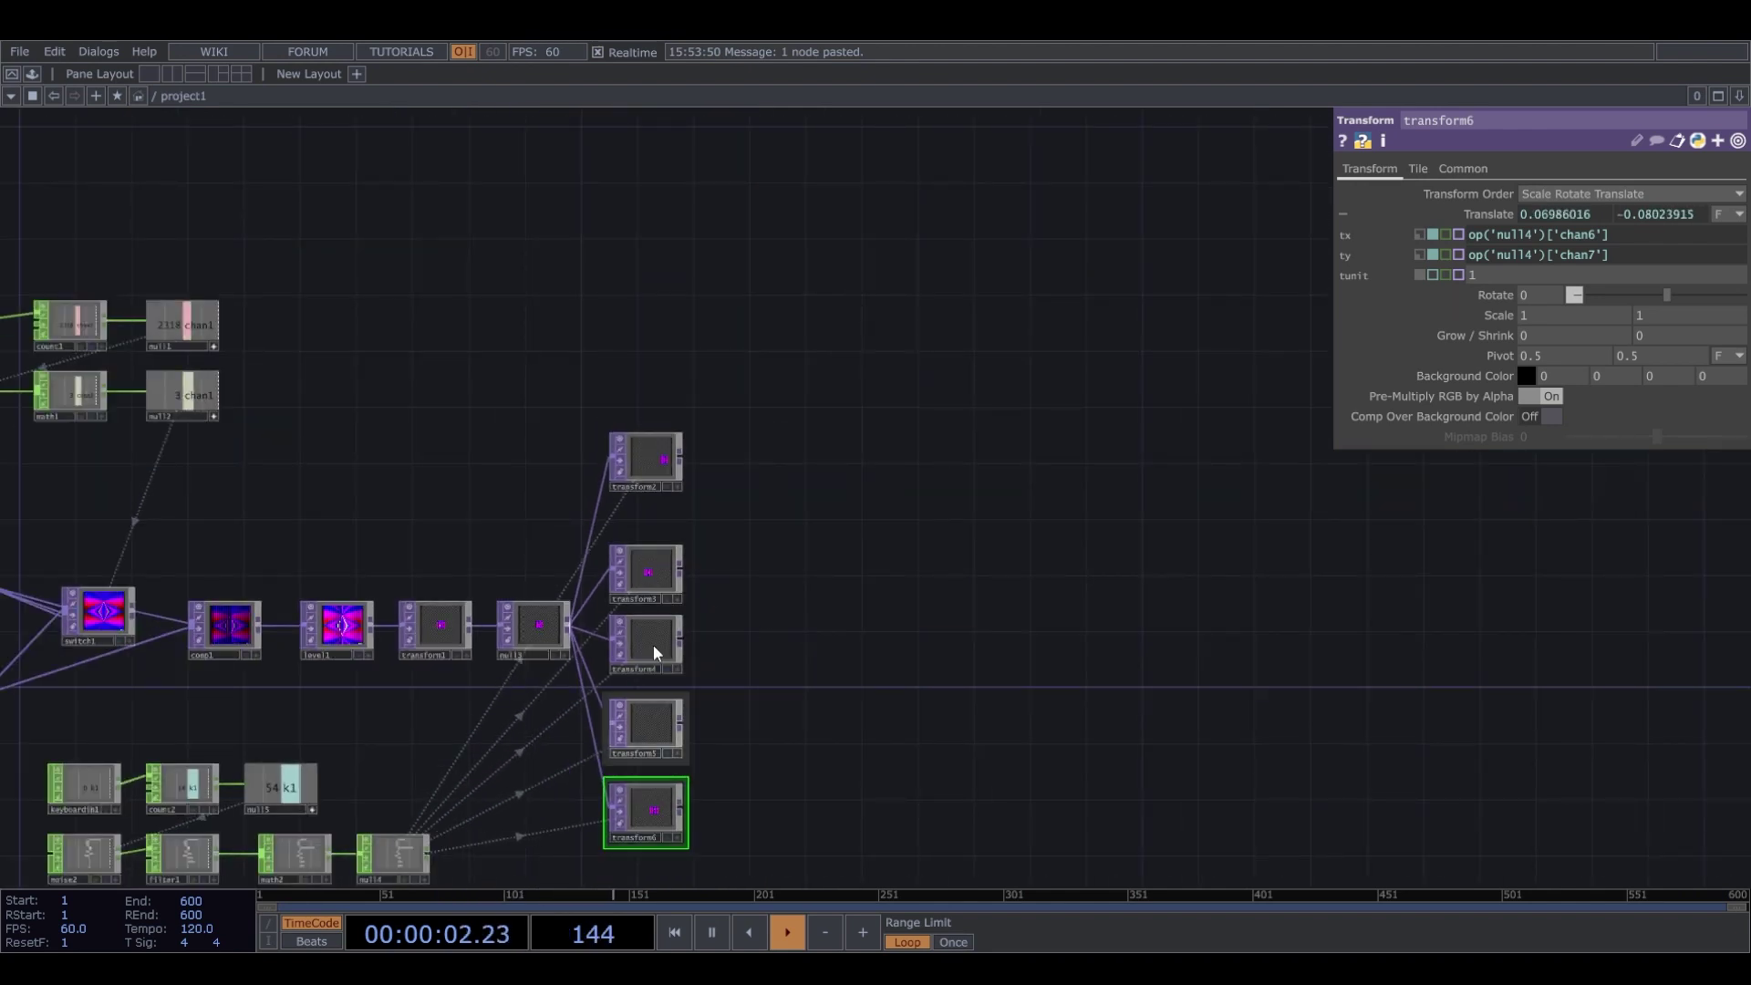
{"action": "scroll", "coordinate": [739, 624], "scroll_direction": "up", "scroll_amount": 4}
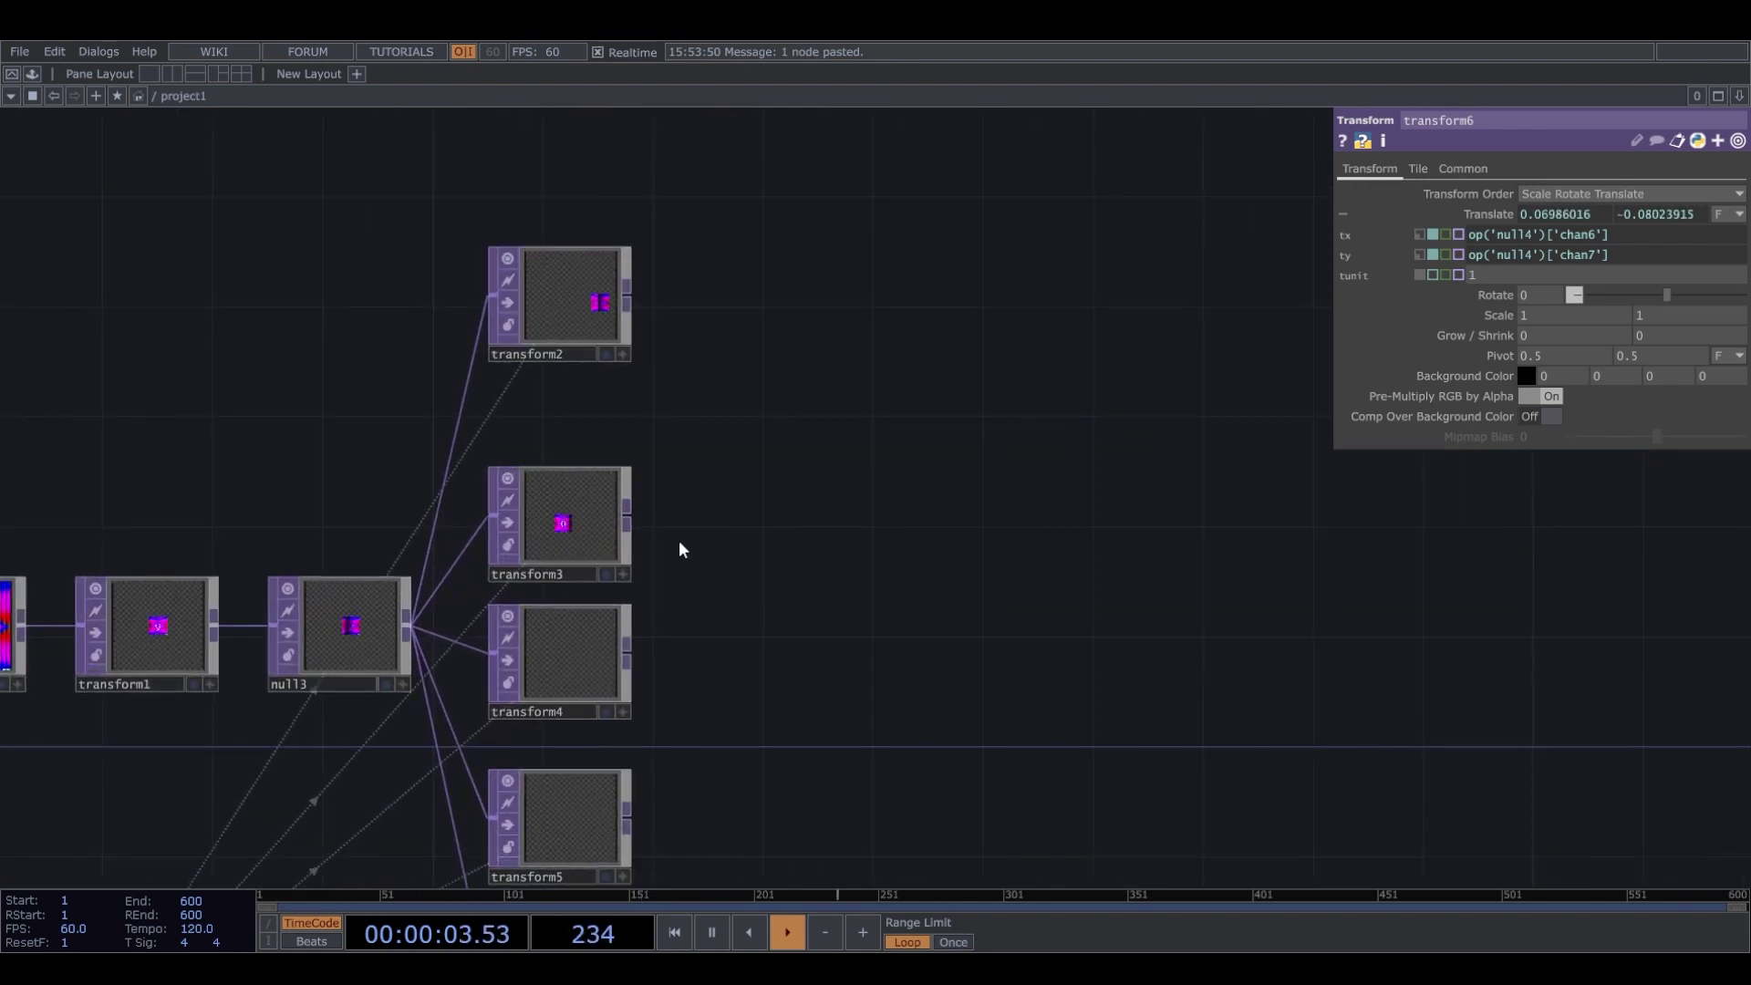
{"action": "right_click", "coordinate": [631, 518]}
{"action": "left_click", "coordinate": [458, 405]}
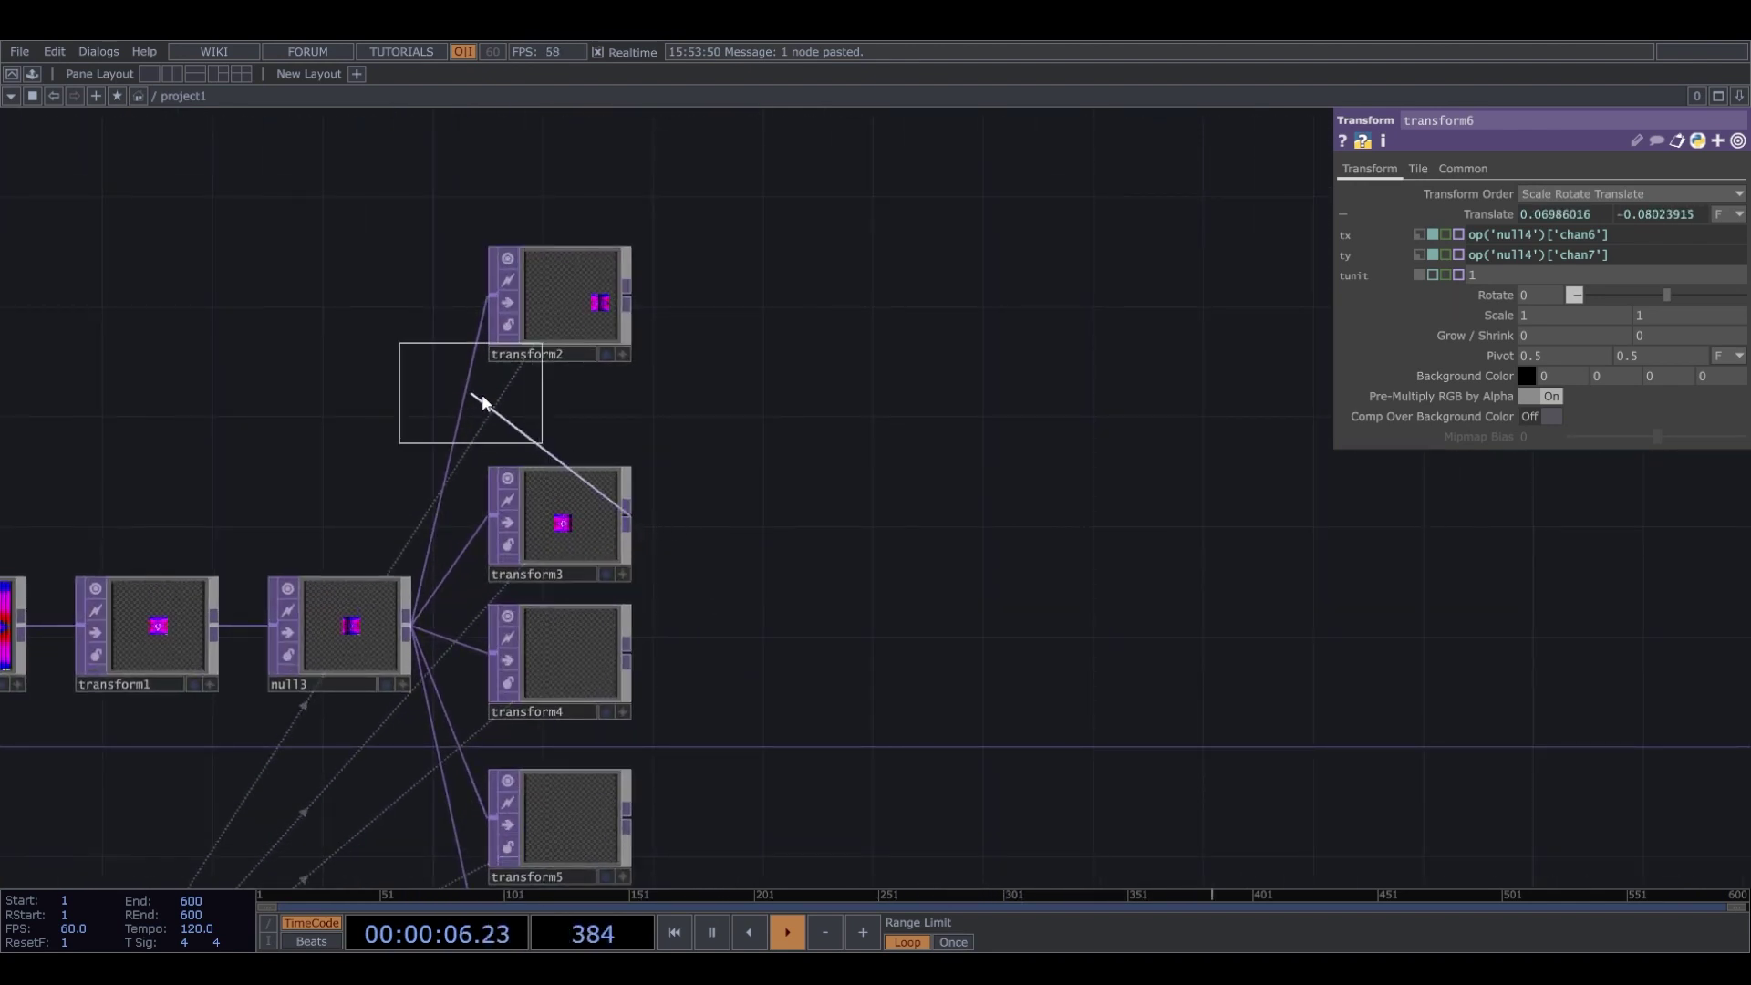
{"action": "left_click", "coordinate": [749, 512]}
{"action": "scroll", "coordinate": [753, 518], "scroll_direction": "up", "scroll_amount": 2}
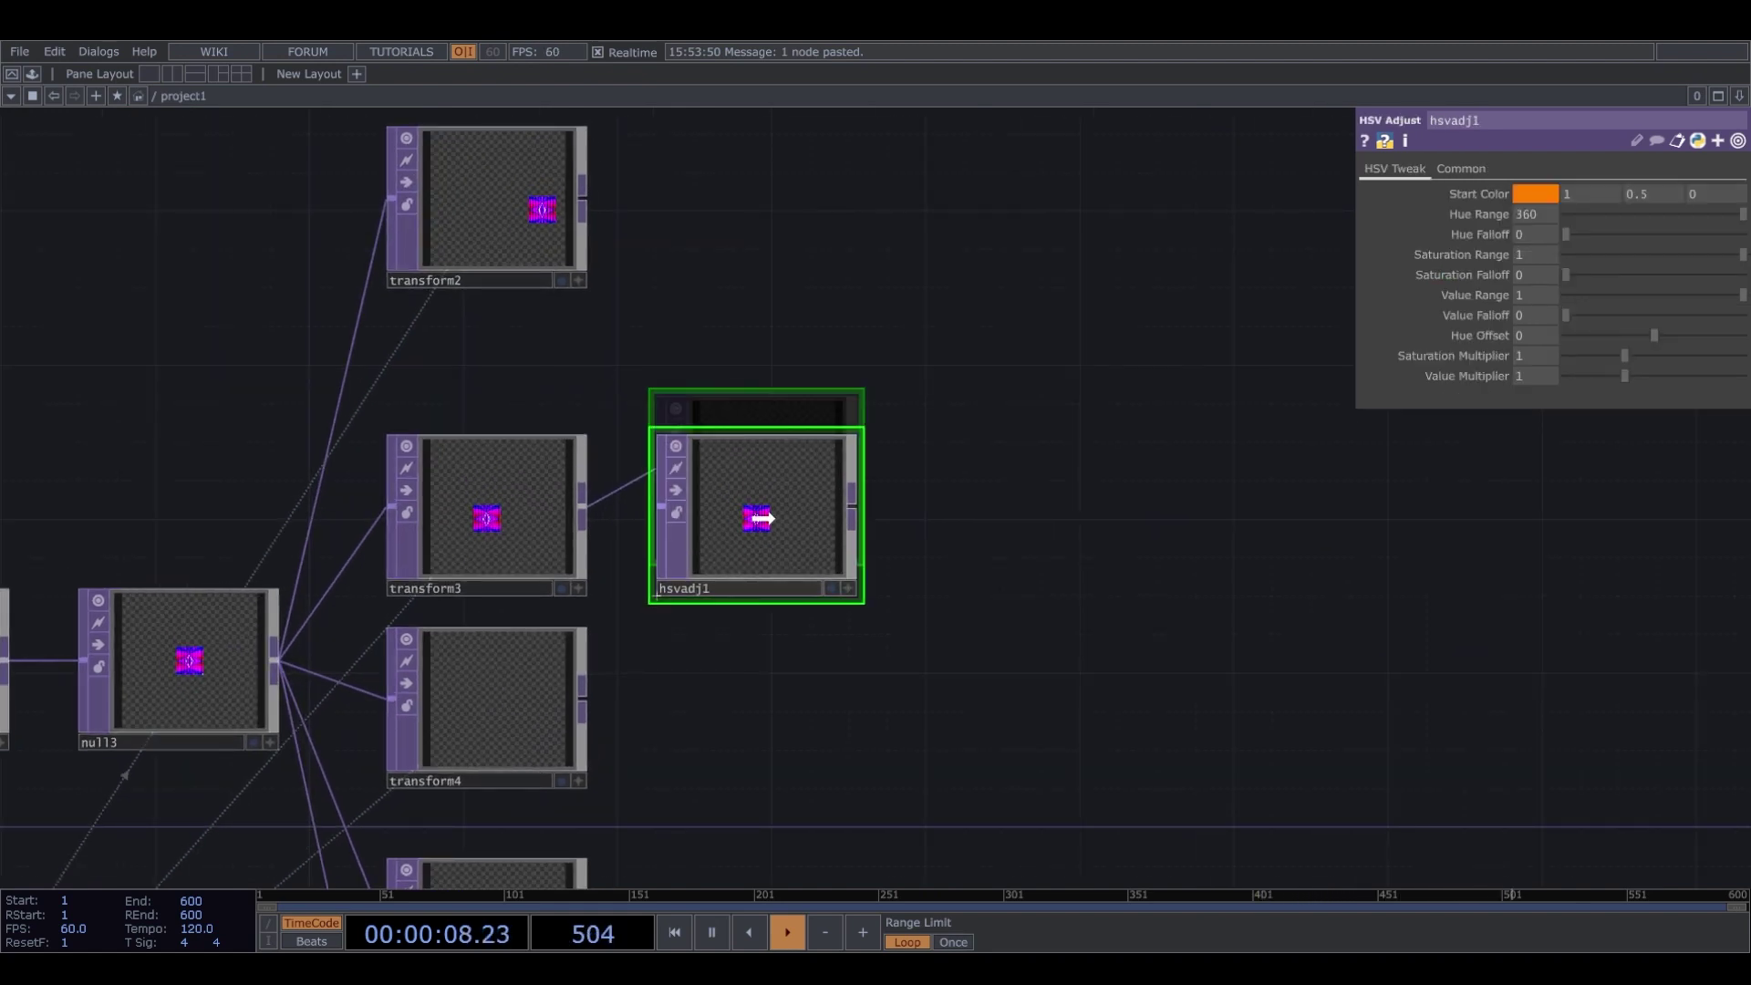
{"action": "scroll", "coordinate": [820, 660], "scroll_direction": "down", "scroll_amount": 2}
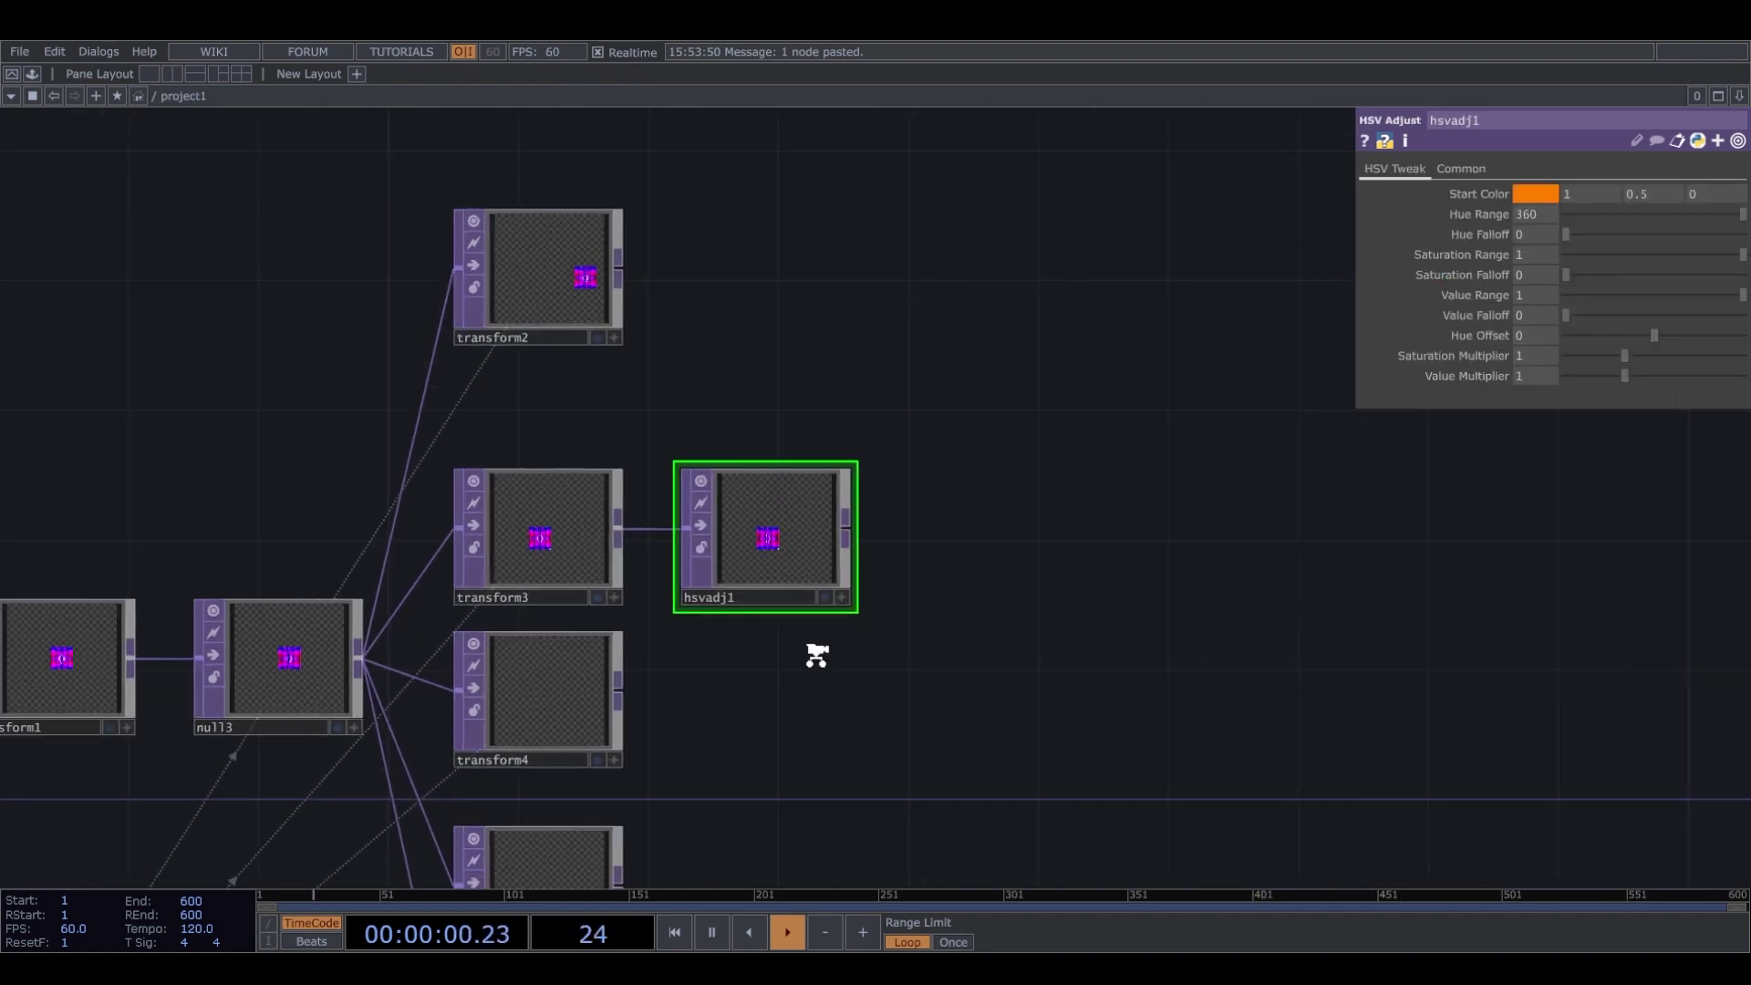
Add a Math CHOP below math2 and feed it from filter1.
{"action": "left_click_drag", "start_coordinate": [963, 686], "coordinate": [1012, 407]}
{"action": "scroll", "coordinate": [1012, 412], "scroll_direction": "down", "scroll_amount": 2}
{"action": "left_click_drag", "start_coordinate": [160, 810], "coordinate": [516, 740]}
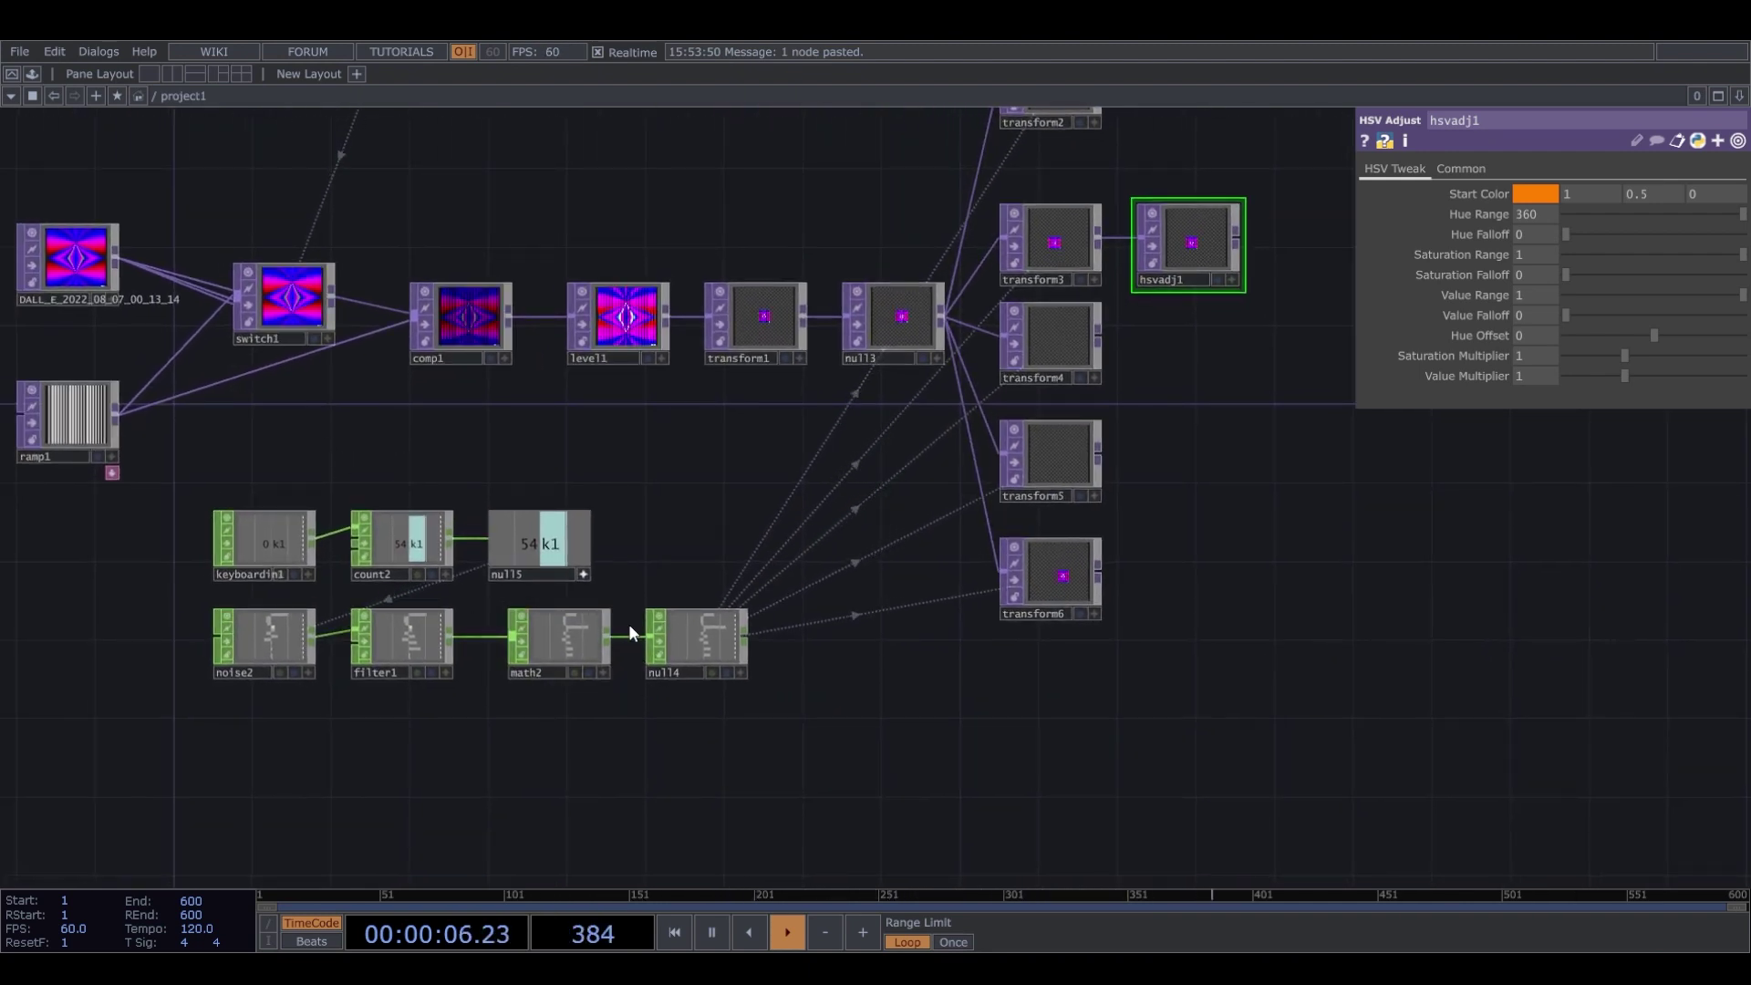
{"action": "left_click", "coordinate": [560, 543]}
{"action": "left_click", "coordinate": [551, 736]}
{"action": "left_click_drag", "start_coordinate": [451, 634], "coordinate": [514, 734]}
Set math3's From Range minimum to -1 and its To Range to -360 and 360.
{"action": "left_click", "coordinate": [1467, 168]}
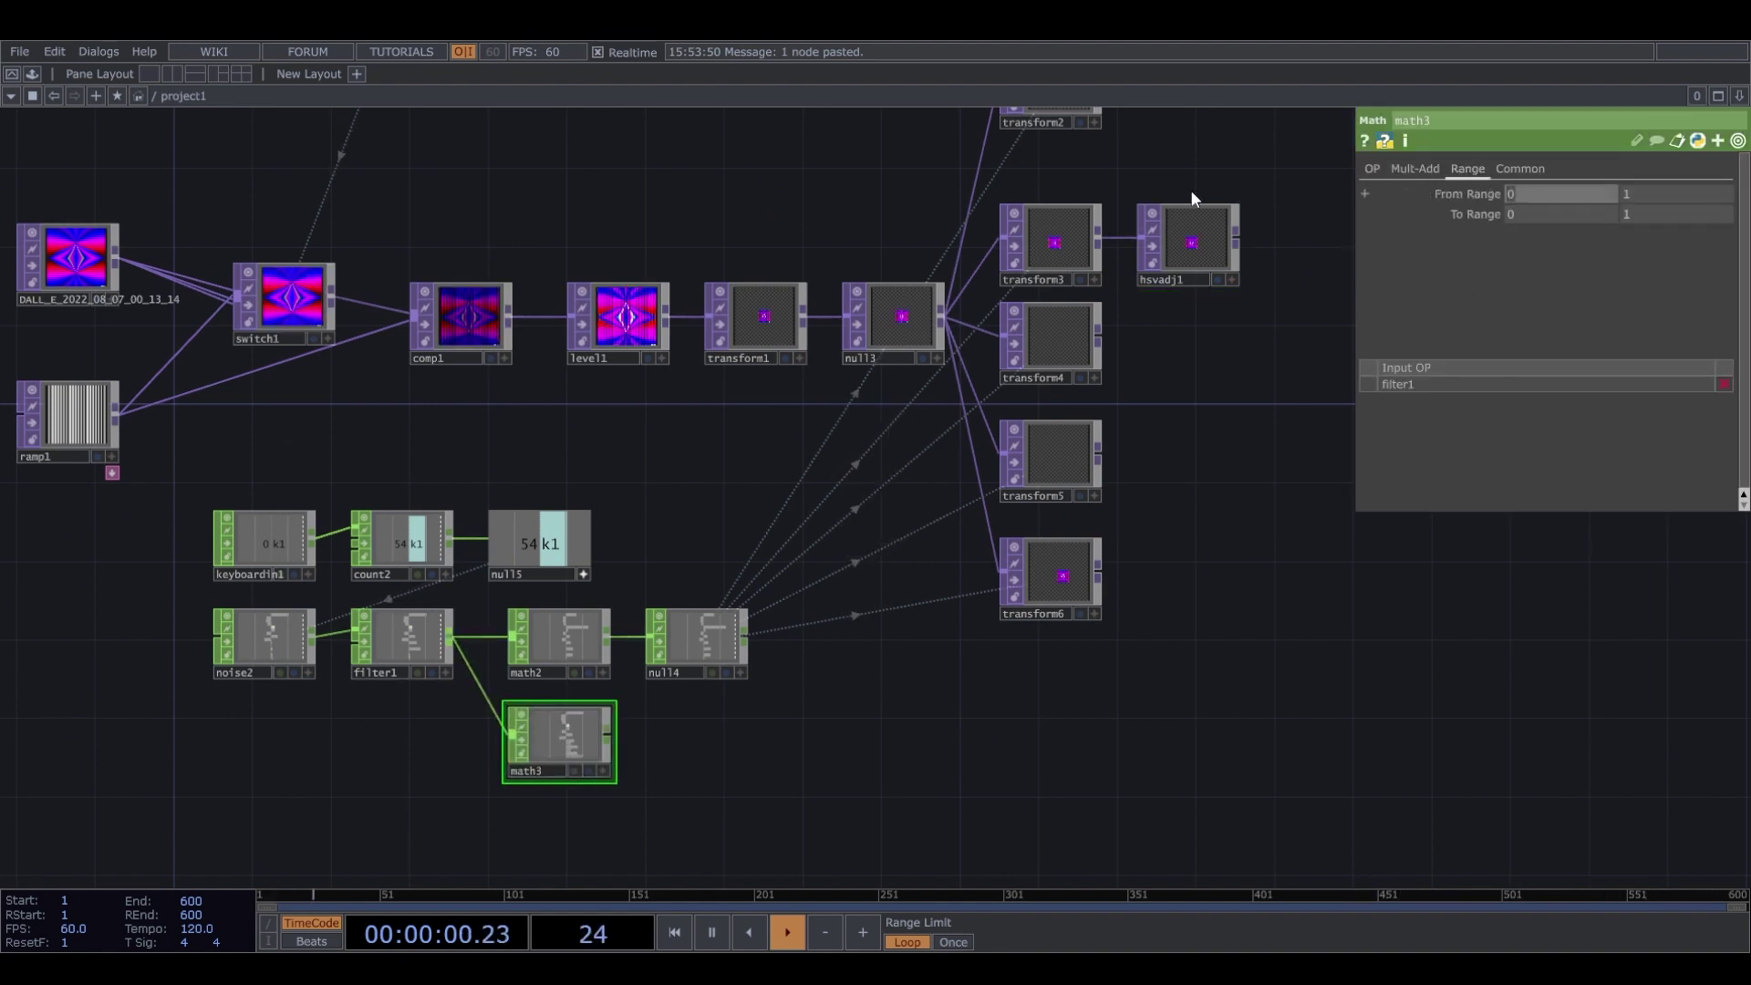
{"action": "type", "text": "-1"}
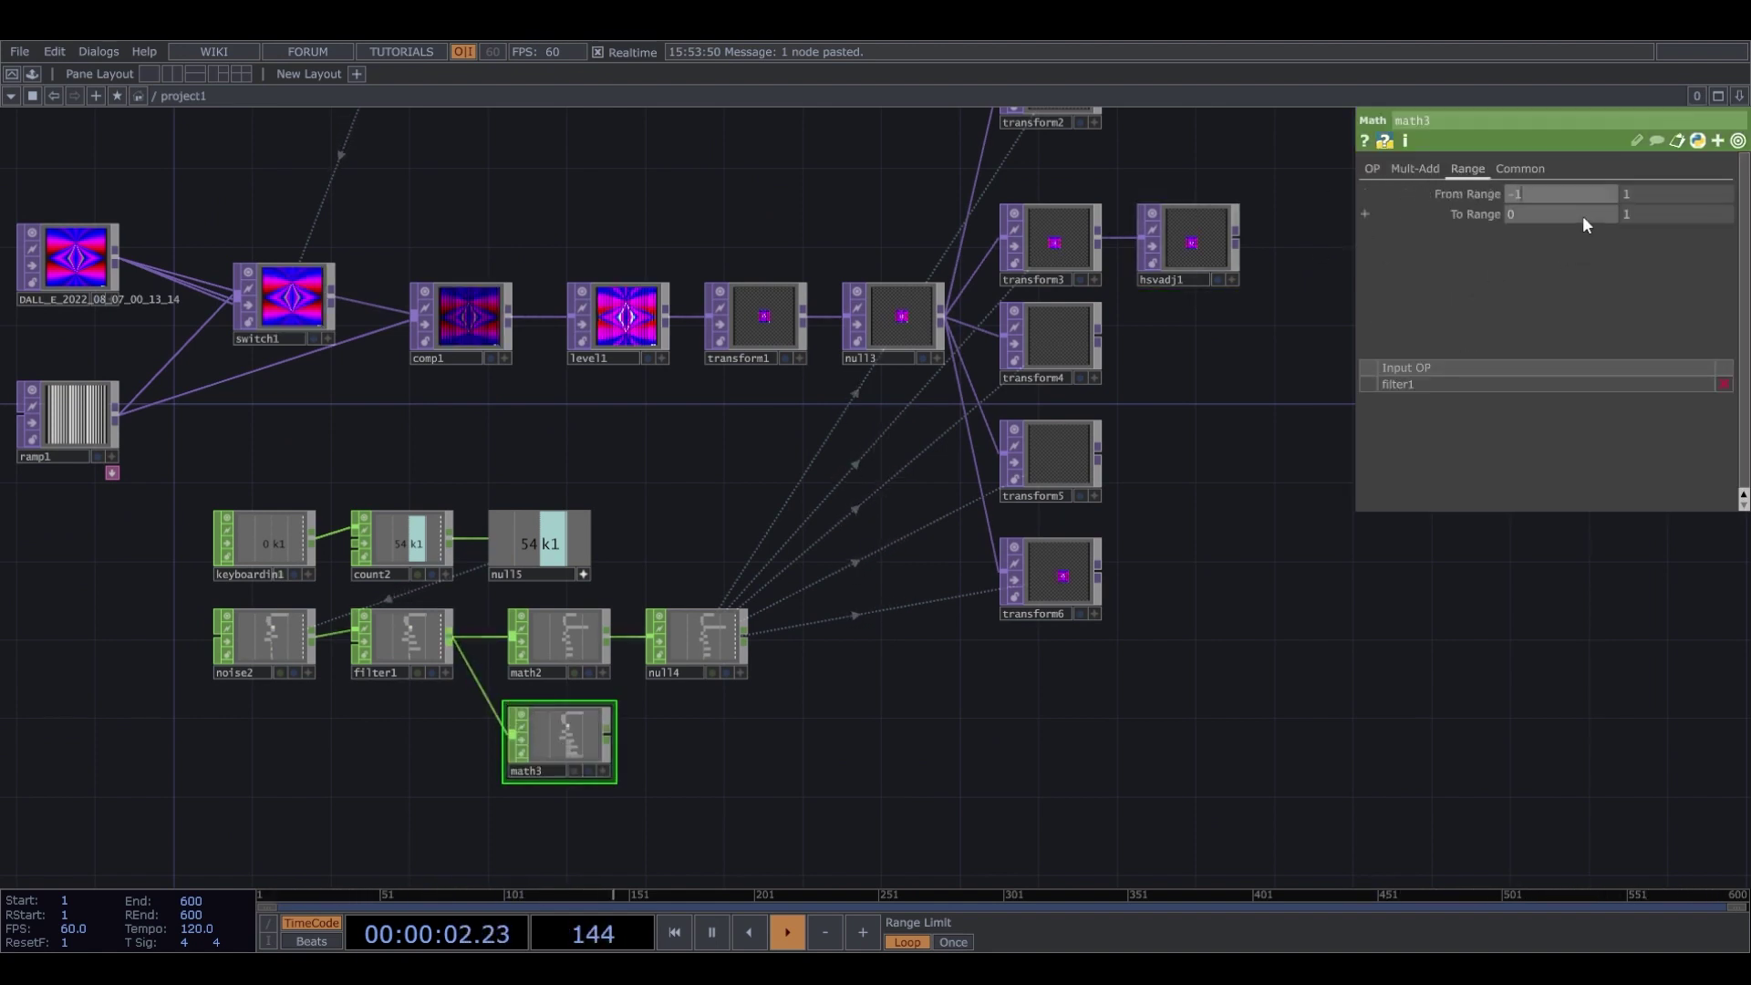
{"action": "left_click", "coordinate": [1583, 216]}
{"action": "type", "text": "-3"}
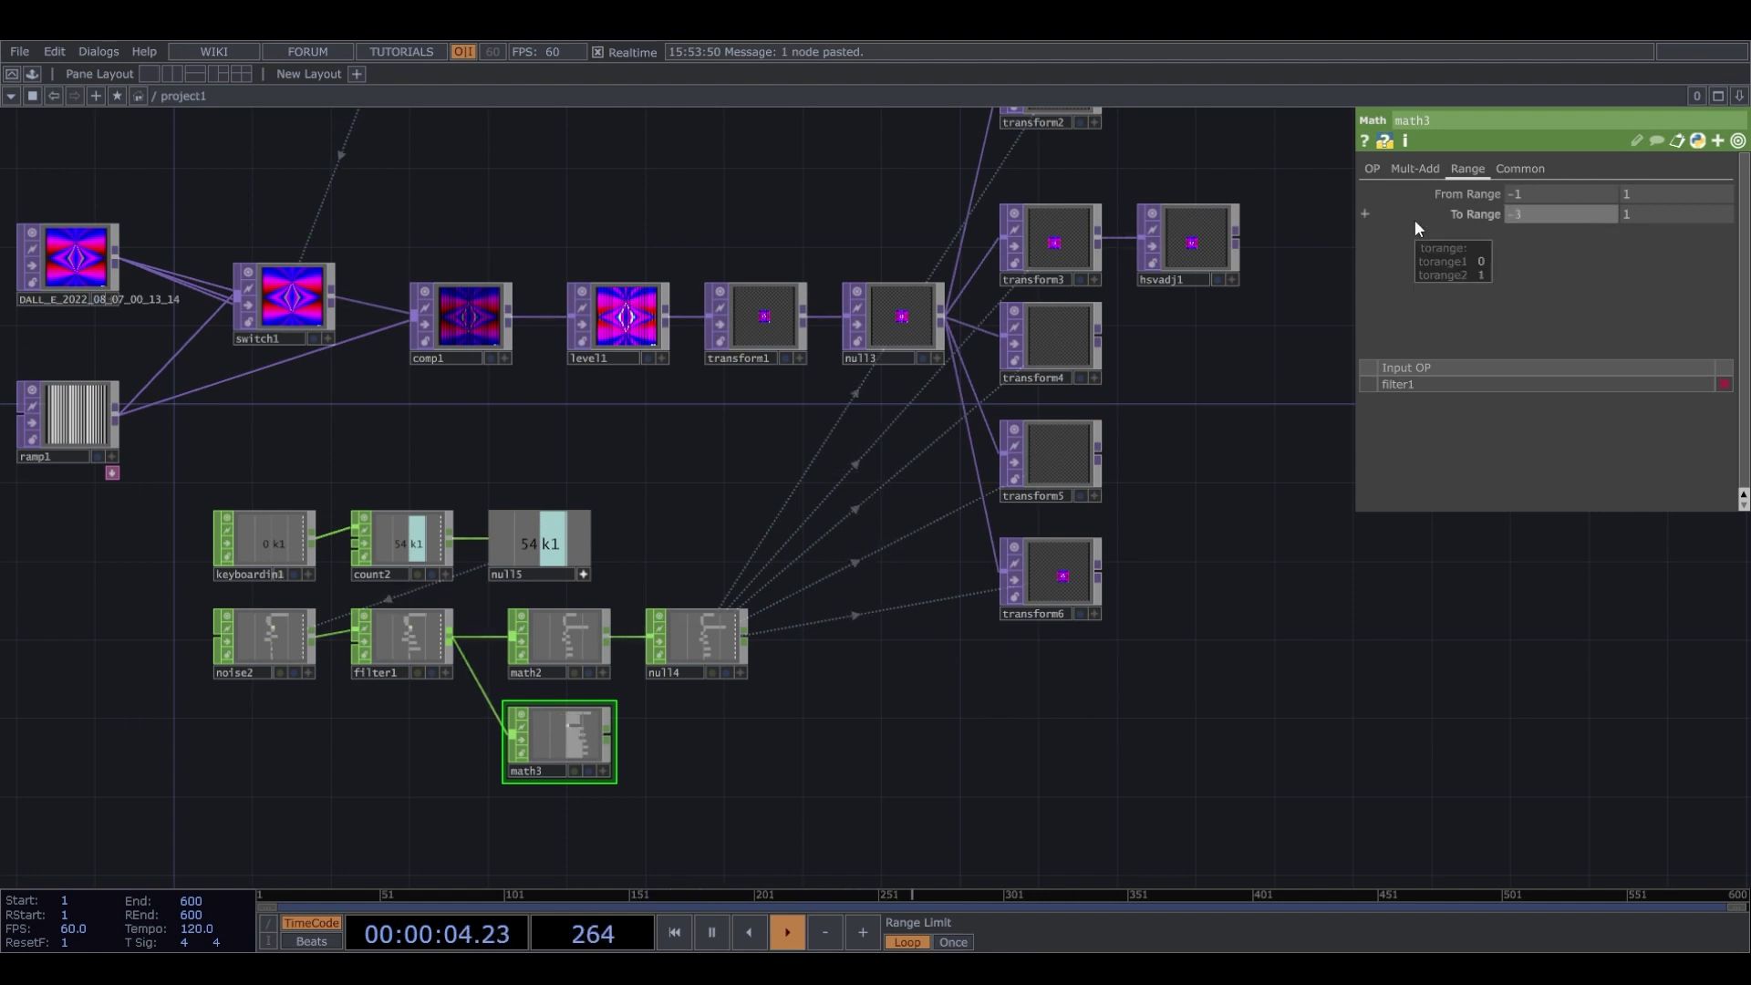
{"action": "type", "text": "60"}
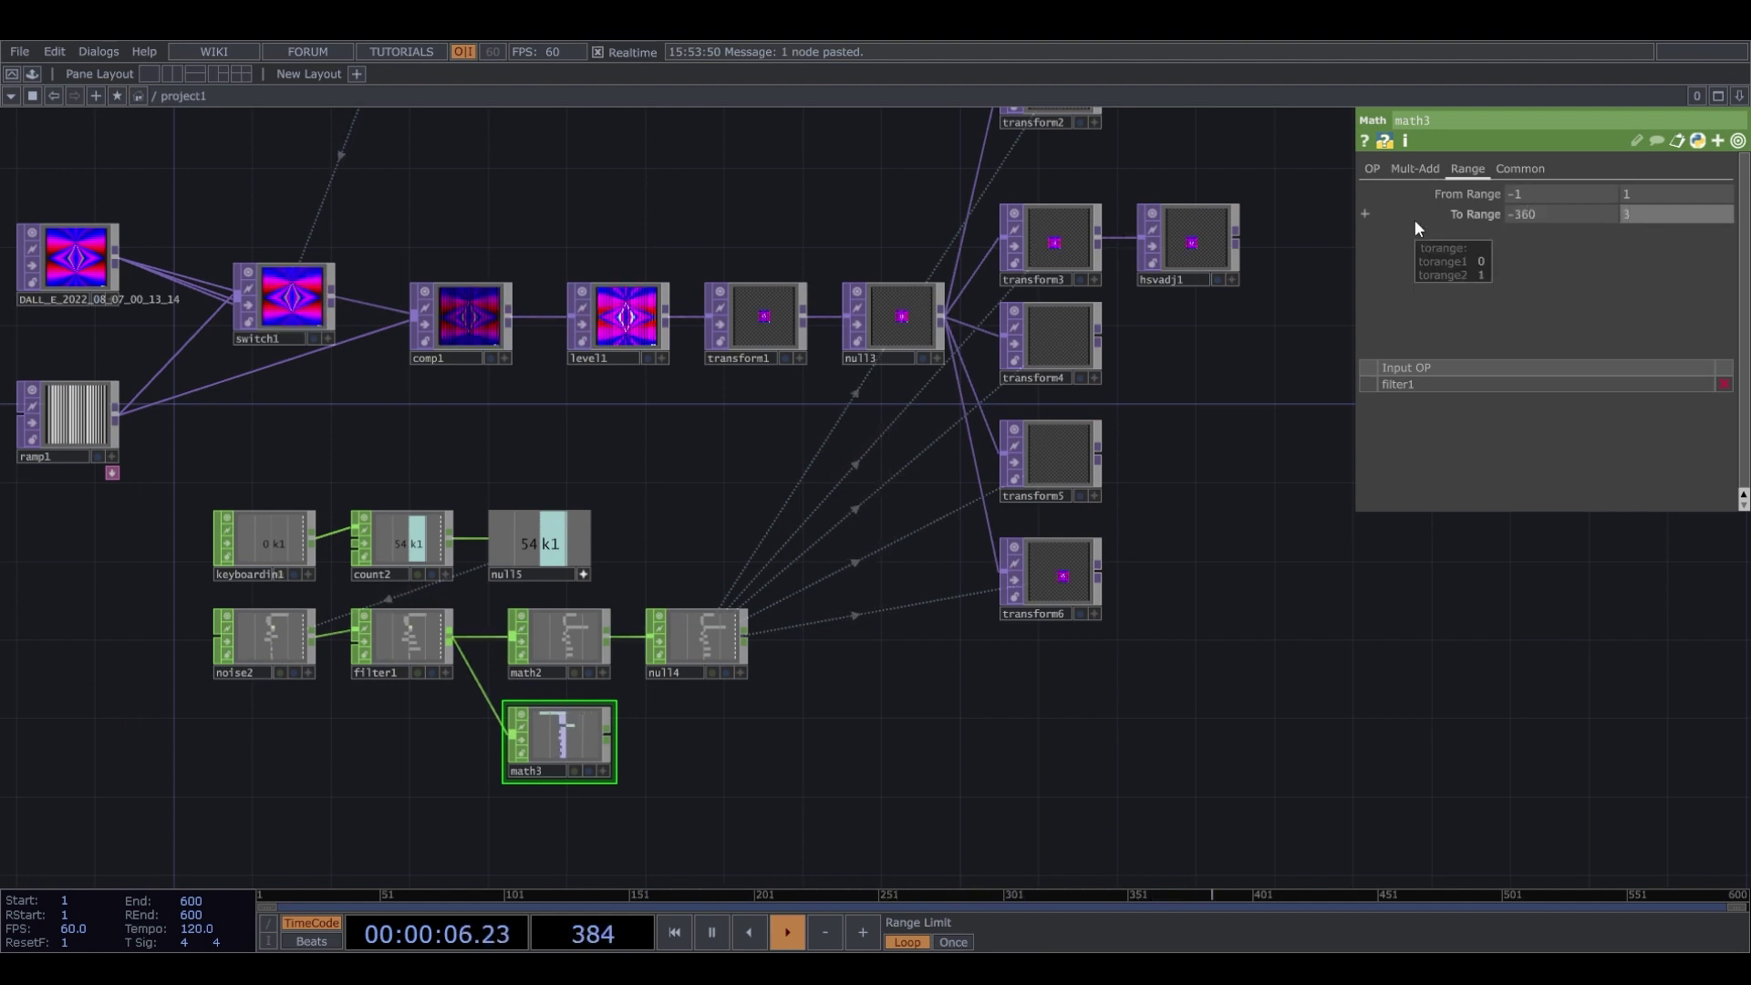
{"action": "key", "text": "Tab"}
{"action": "type", "text": "360"}
{"action": "key", "text": "Return"}
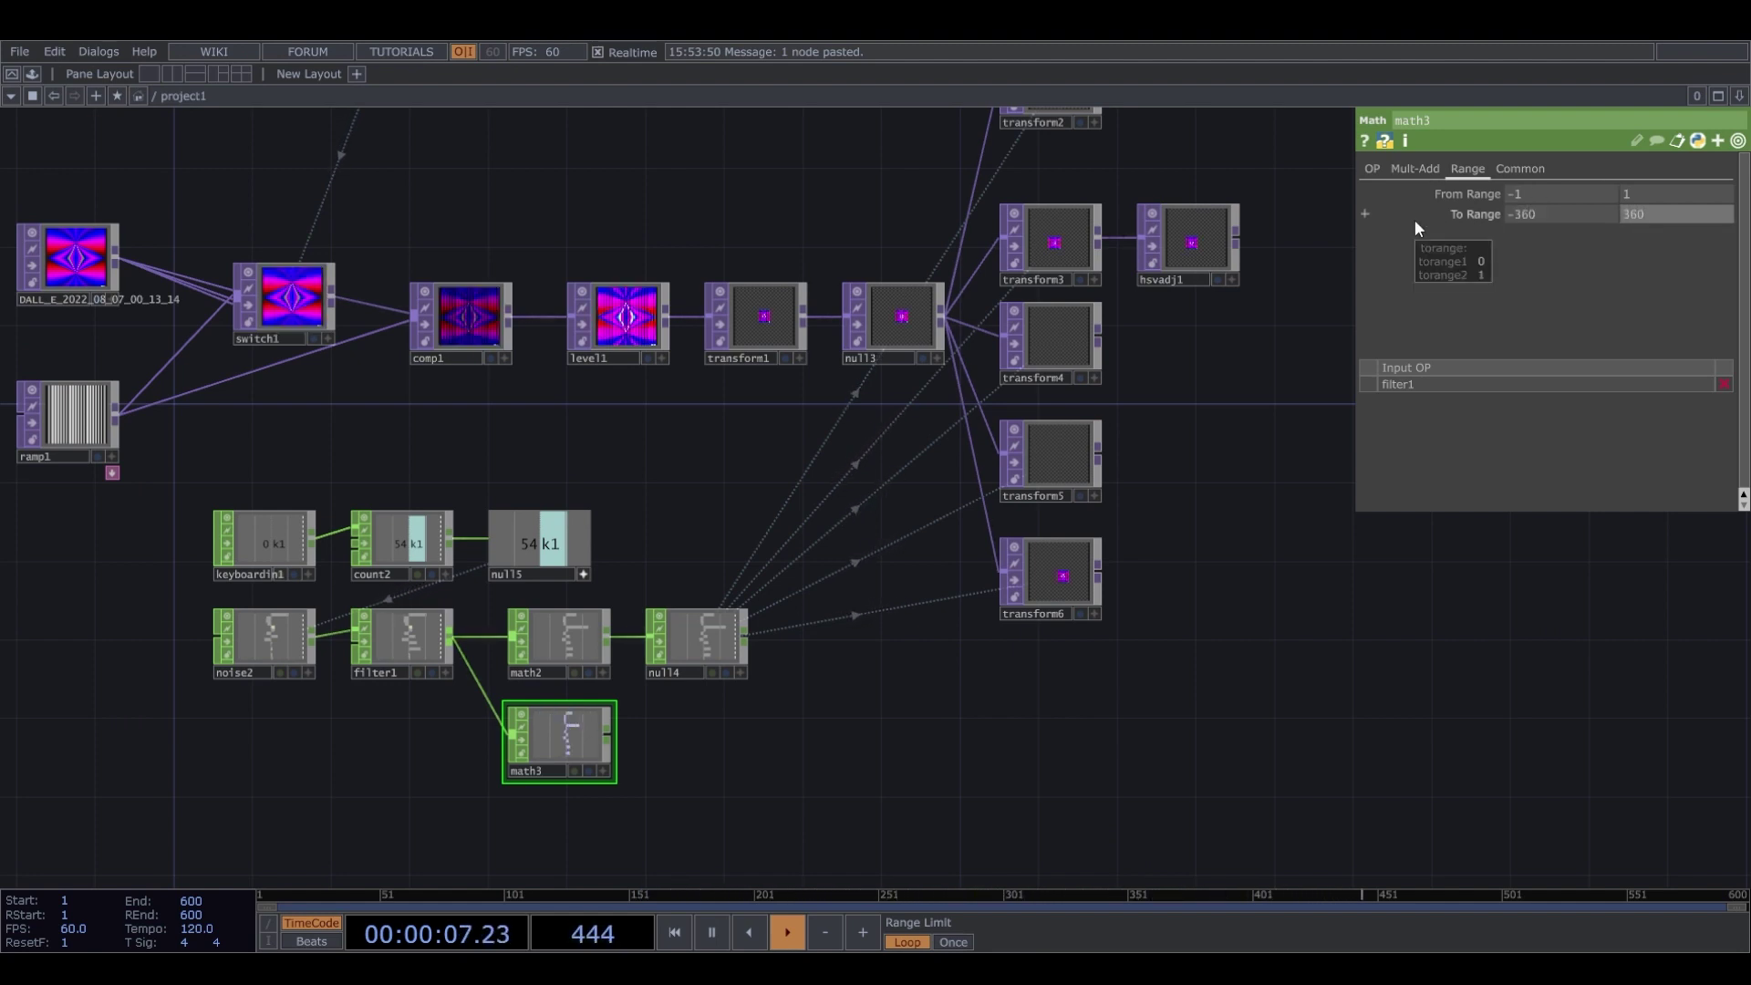
Add a Null CHOP after math3 and reference its chan1 in hsvadj1's Hue Offset.
{"action": "left_click", "coordinate": [607, 734]}
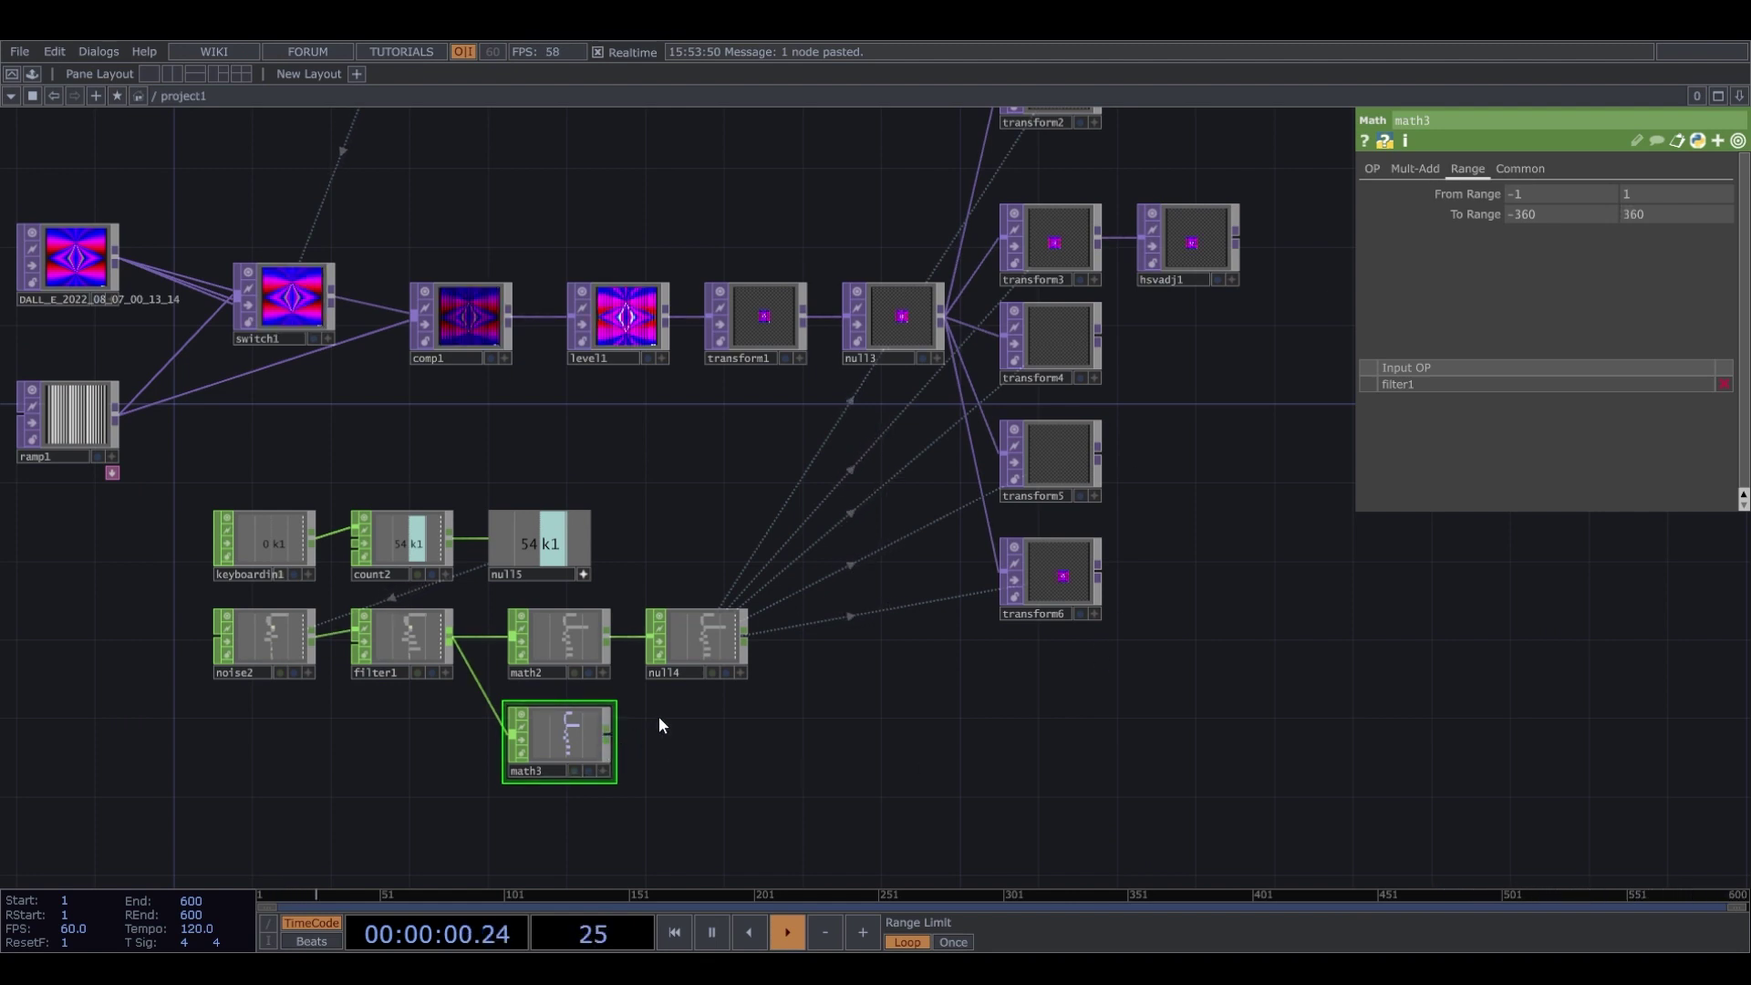
{"action": "left_click", "coordinate": [712, 746]}
{"action": "right_click", "coordinate": [753, 750]}
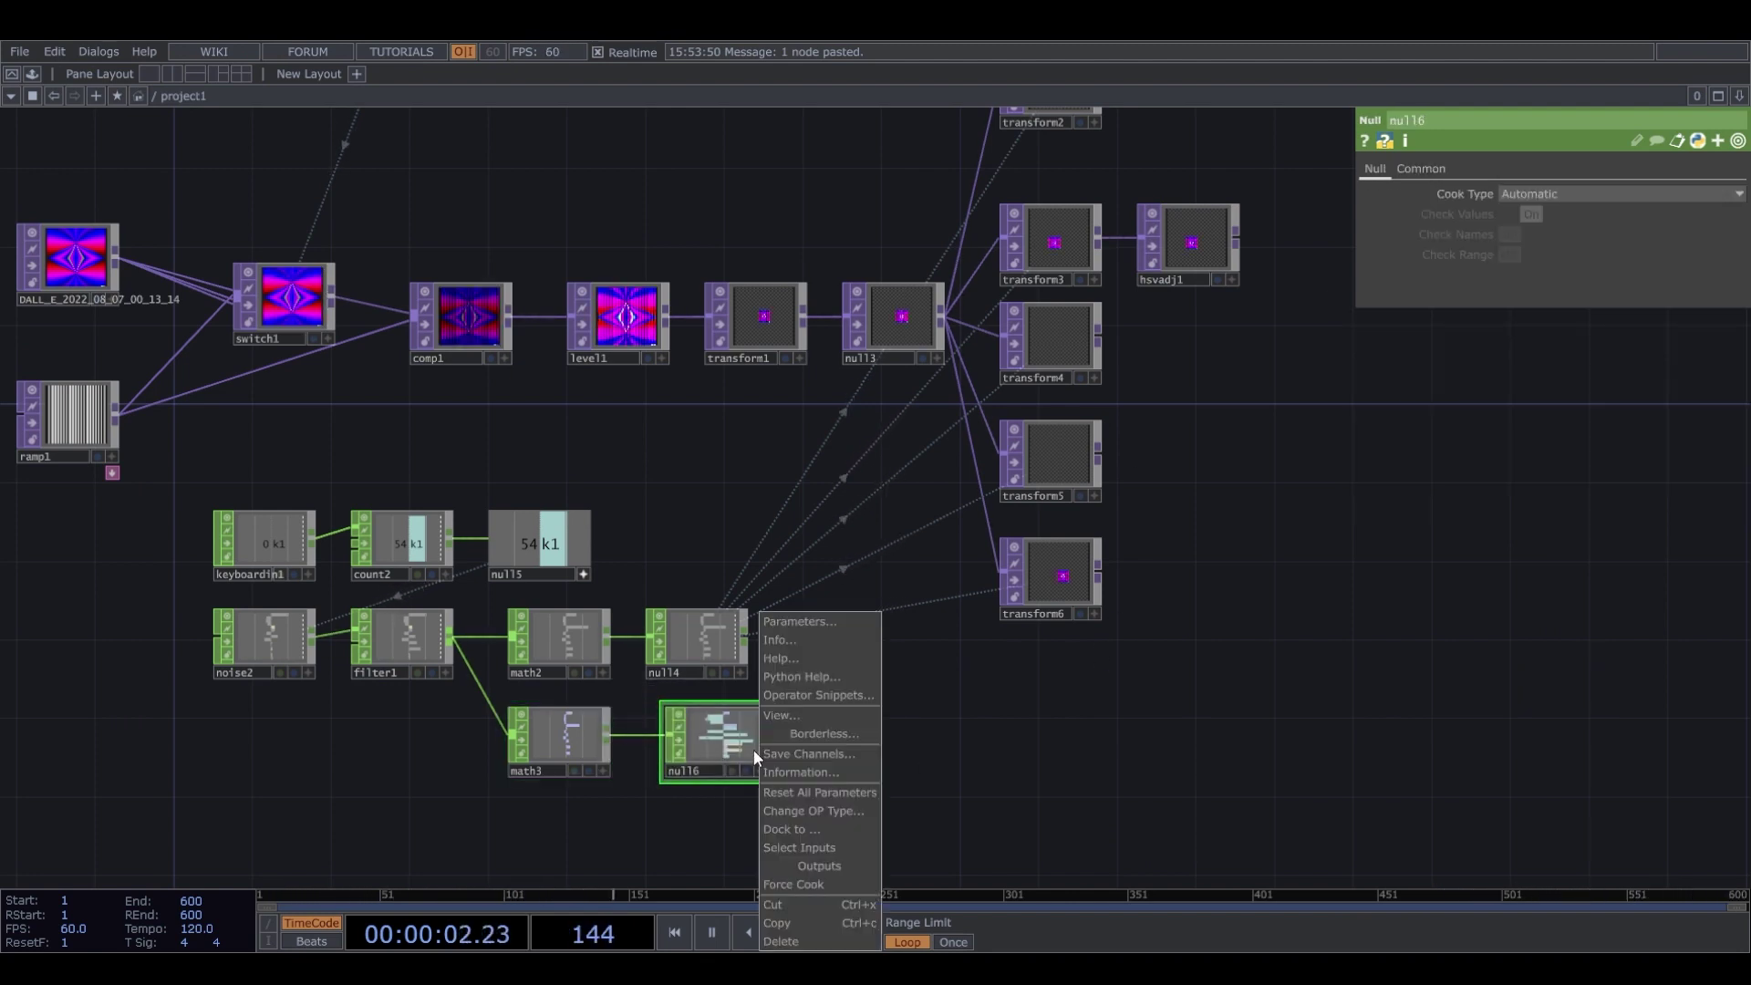
{"action": "left_click", "coordinate": [796, 716]}
{"action": "left_click_drag", "start_coordinate": [1200, 613], "coordinate": [870, 726]}
{"action": "left_click_drag", "start_coordinate": [474, 461], "coordinate": [1541, 337]}
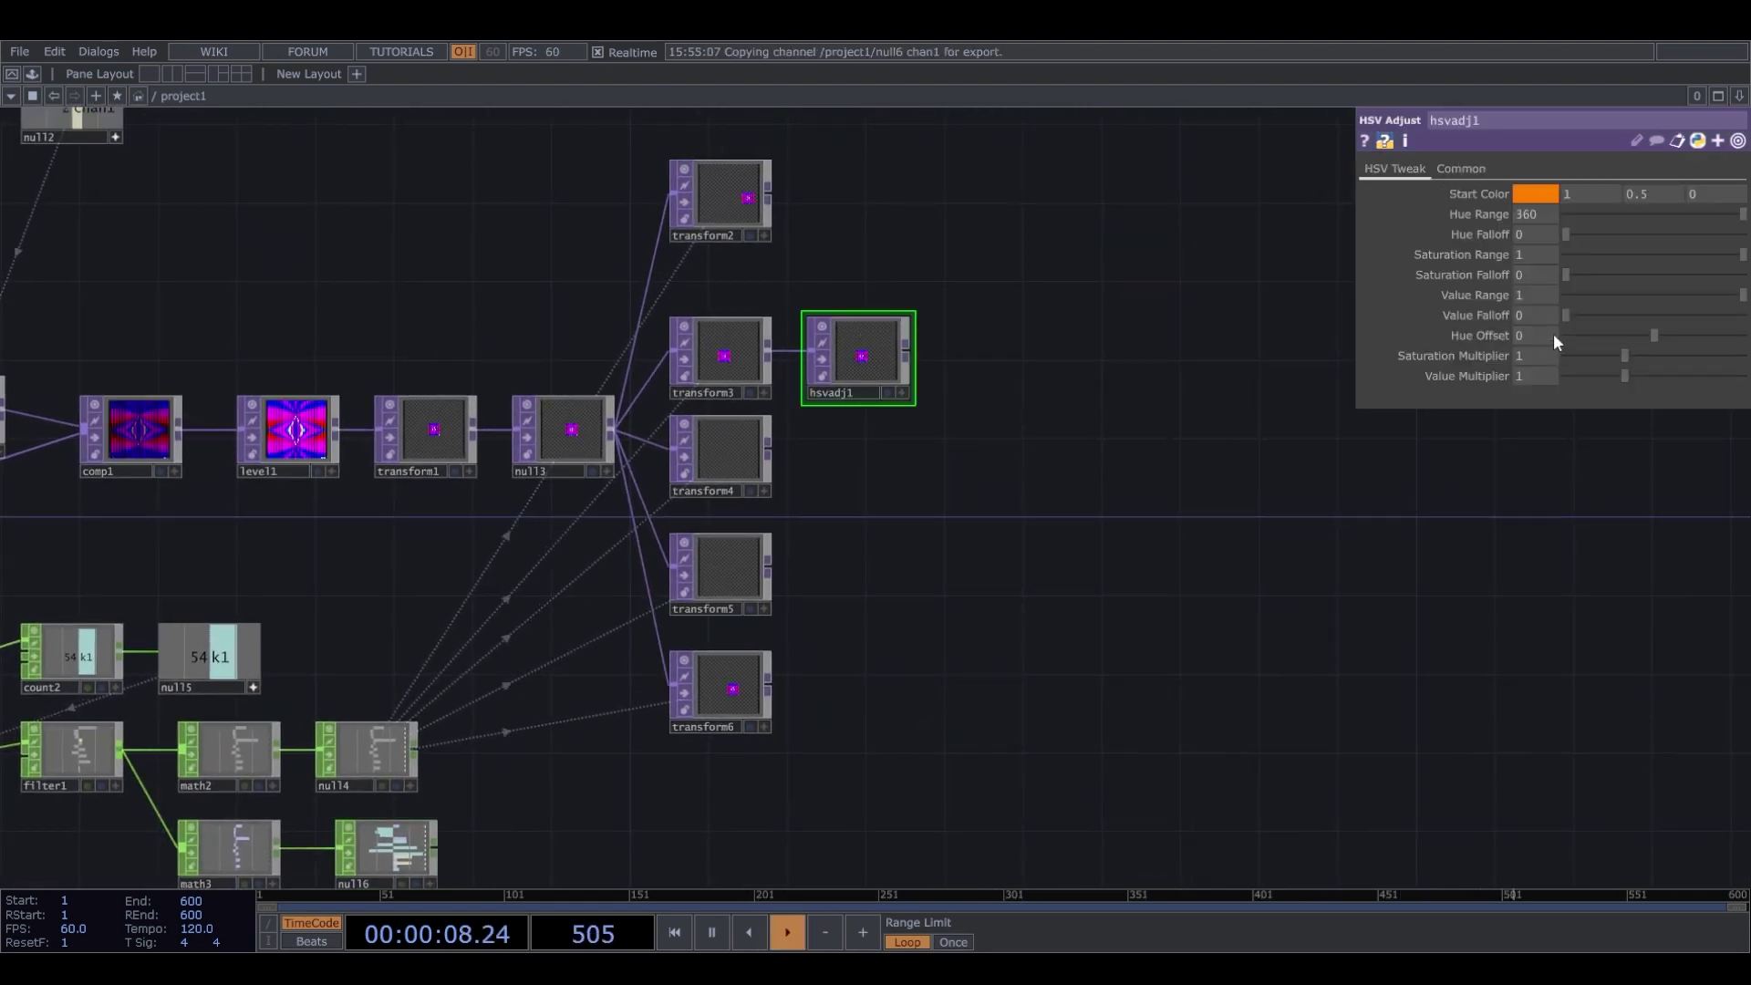
Make three copies of hsvadj1 in the column below it.
{"action": "key", "text": "ctrl+c"}
{"action": "key", "text": "ctrl+v"}
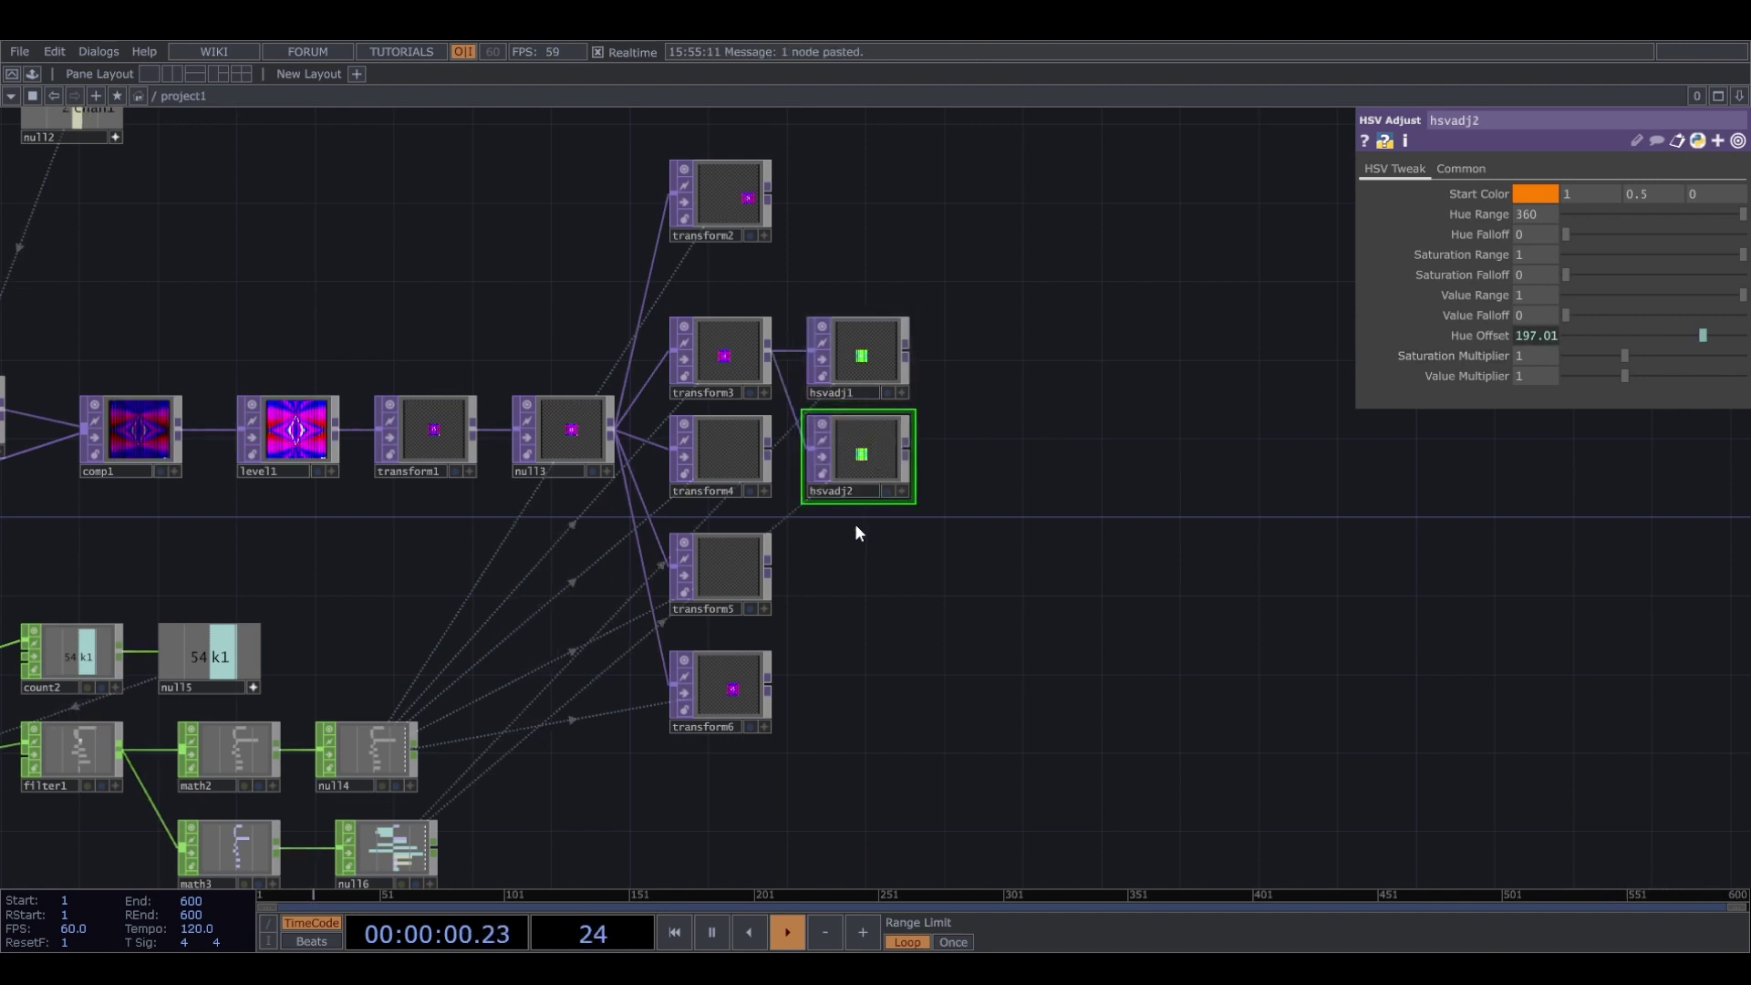
{"action": "key", "text": "ctrl+v"}
{"action": "key", "text": "ctrl+v"}
Wire transform4, transform5 and transform6 into hsvadj2, hsvadj3 and hsvadj4, and line up the last two copies with their sources.
{"action": "left_click_drag", "start_coordinate": [769, 446], "coordinate": [808, 448]}
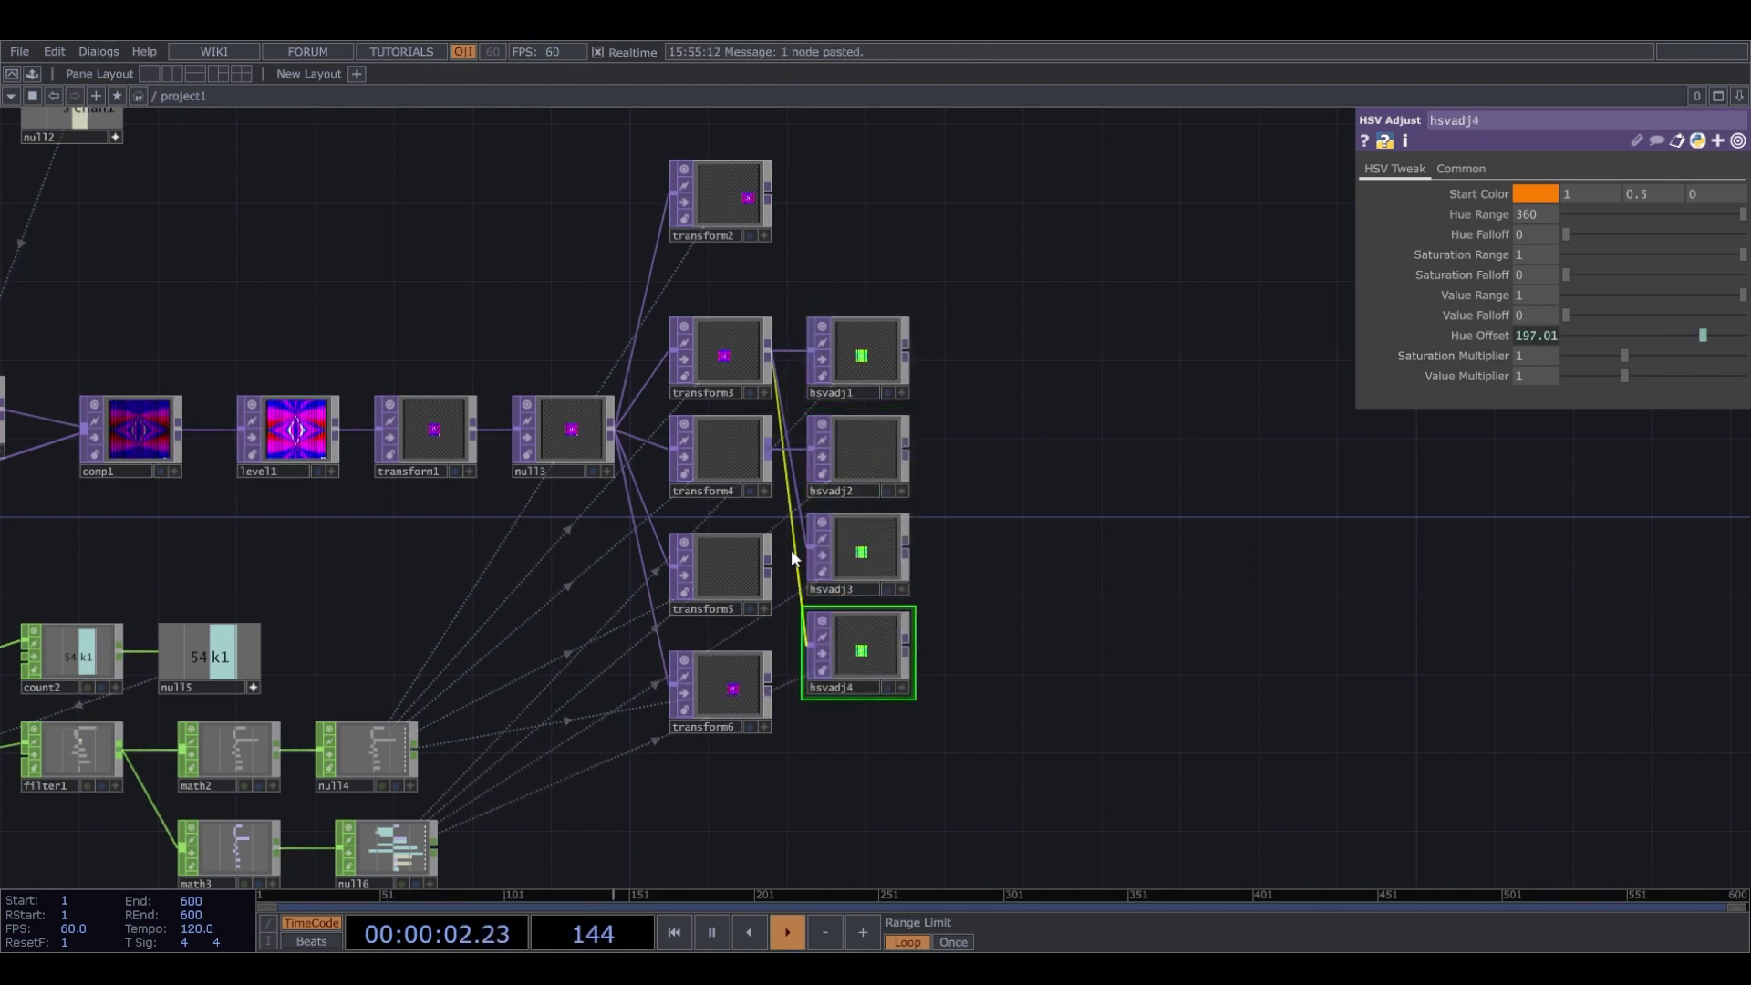
{"action": "left_click_drag", "start_coordinate": [769, 559], "coordinate": [810, 552]}
{"action": "left_click_drag", "start_coordinate": [772, 684], "coordinate": [839, 672]}
{"action": "left_click_drag", "start_coordinate": [843, 561], "coordinate": [843, 580]}
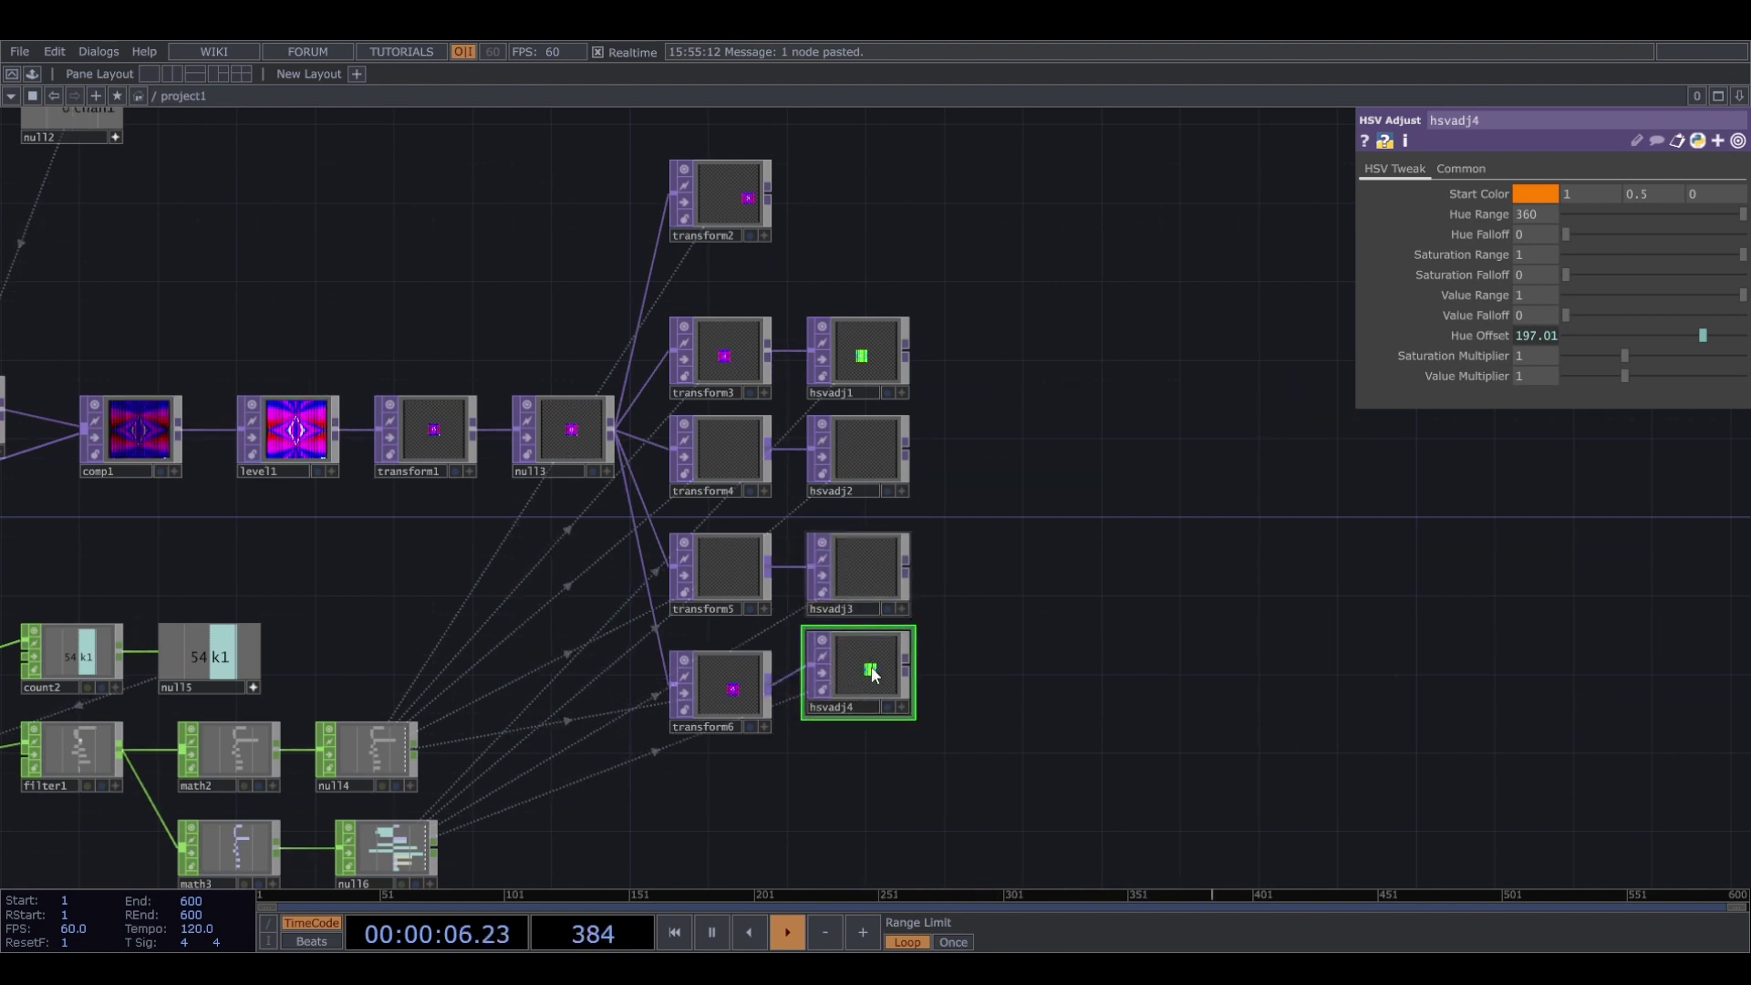
{"action": "left_click_drag", "start_coordinate": [853, 672], "coordinate": [863, 691]}
Edit the null6 channel in hsvadj2's Hue Offset expression and change the one in hsvadj3 to chan3.
{"action": "left_click", "coordinate": [867, 449]}
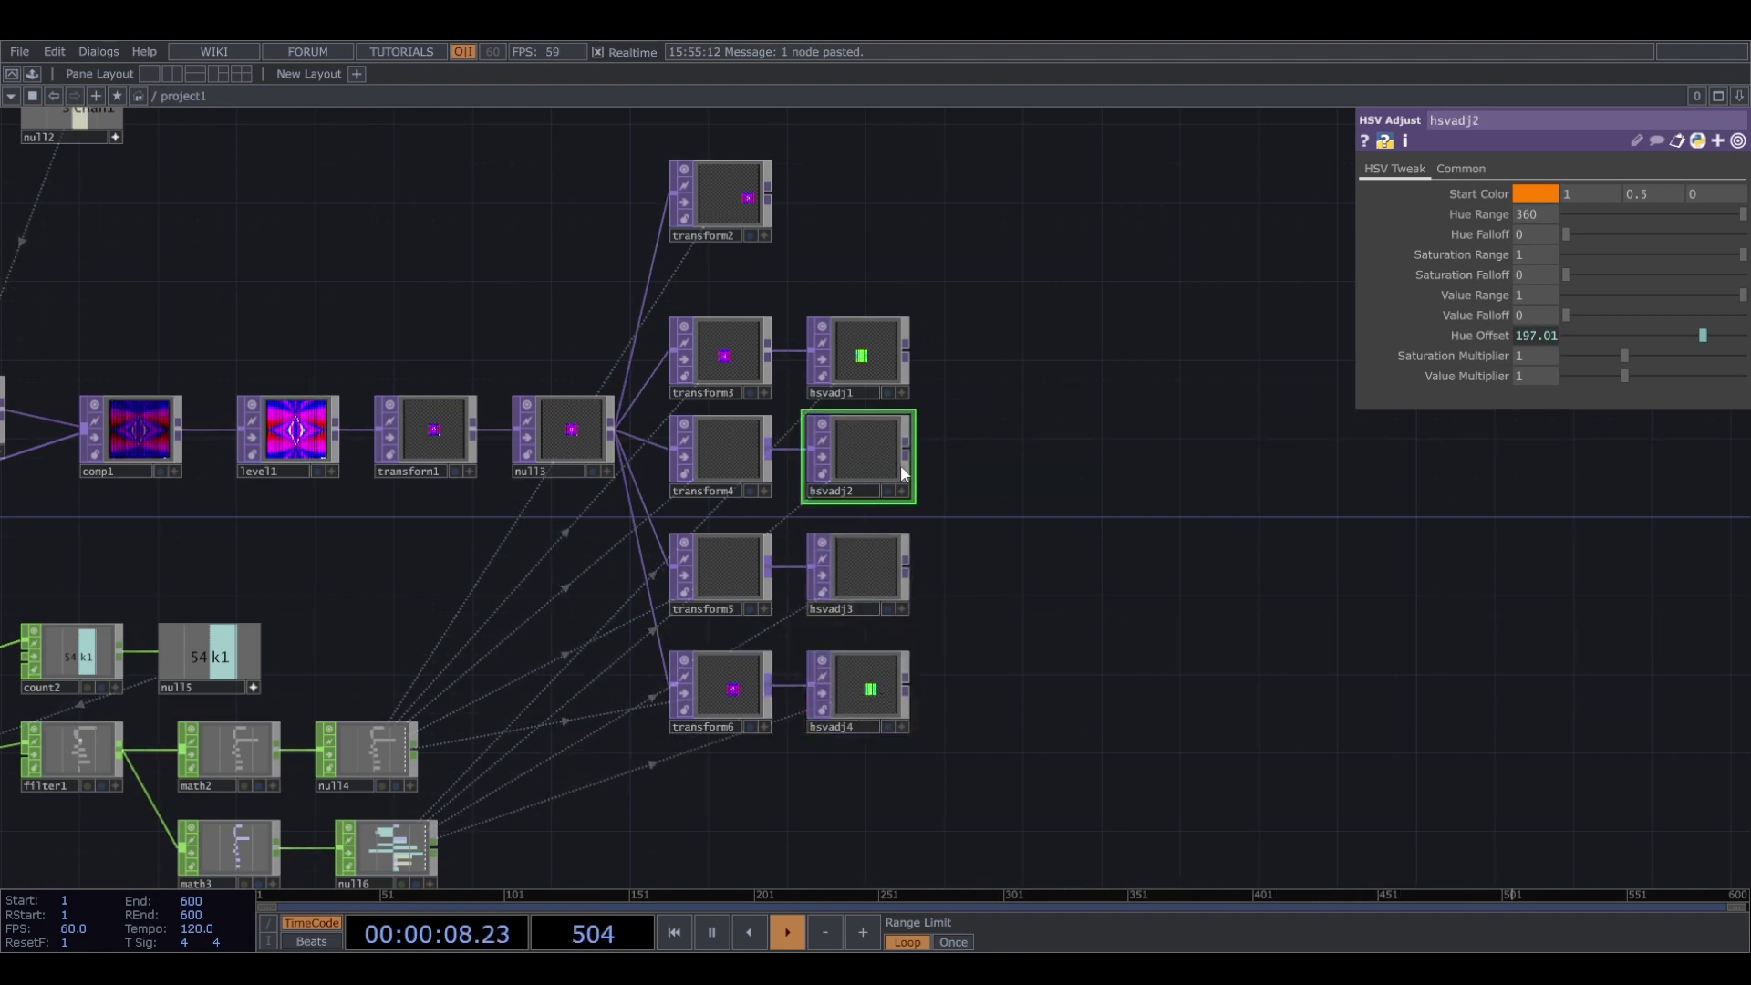
{"action": "left_click", "coordinate": [1495, 335]}
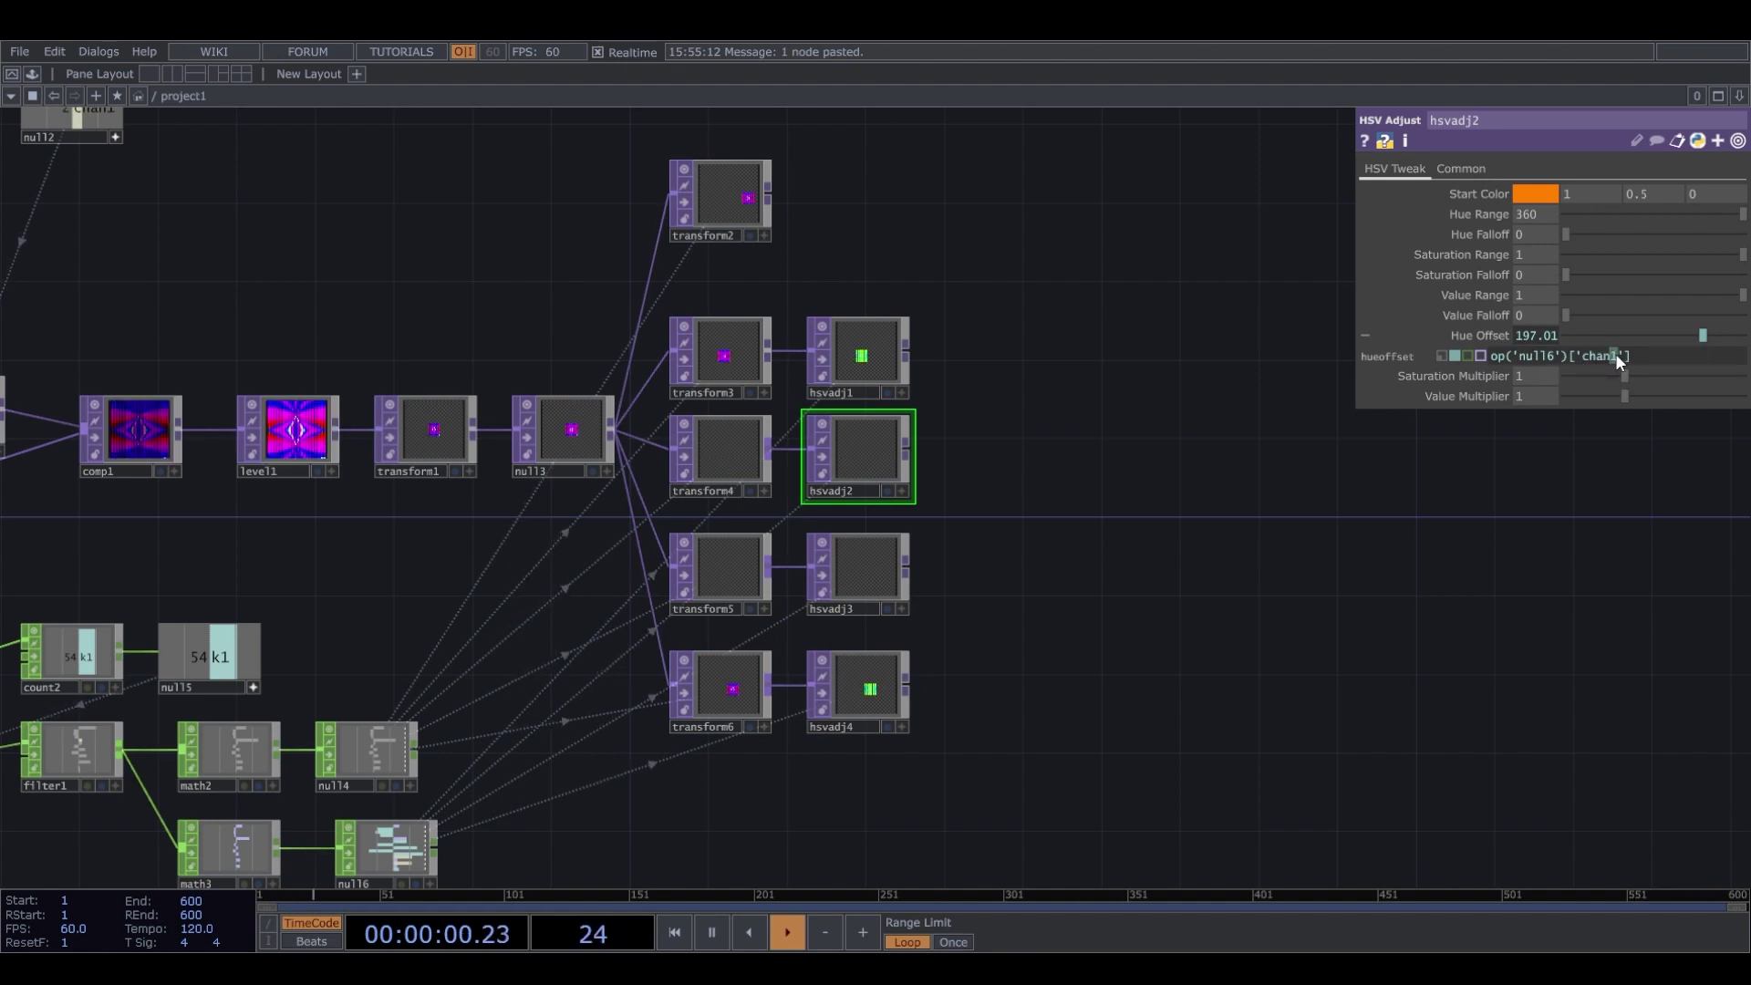
{"action": "left_click", "coordinate": [884, 558]}
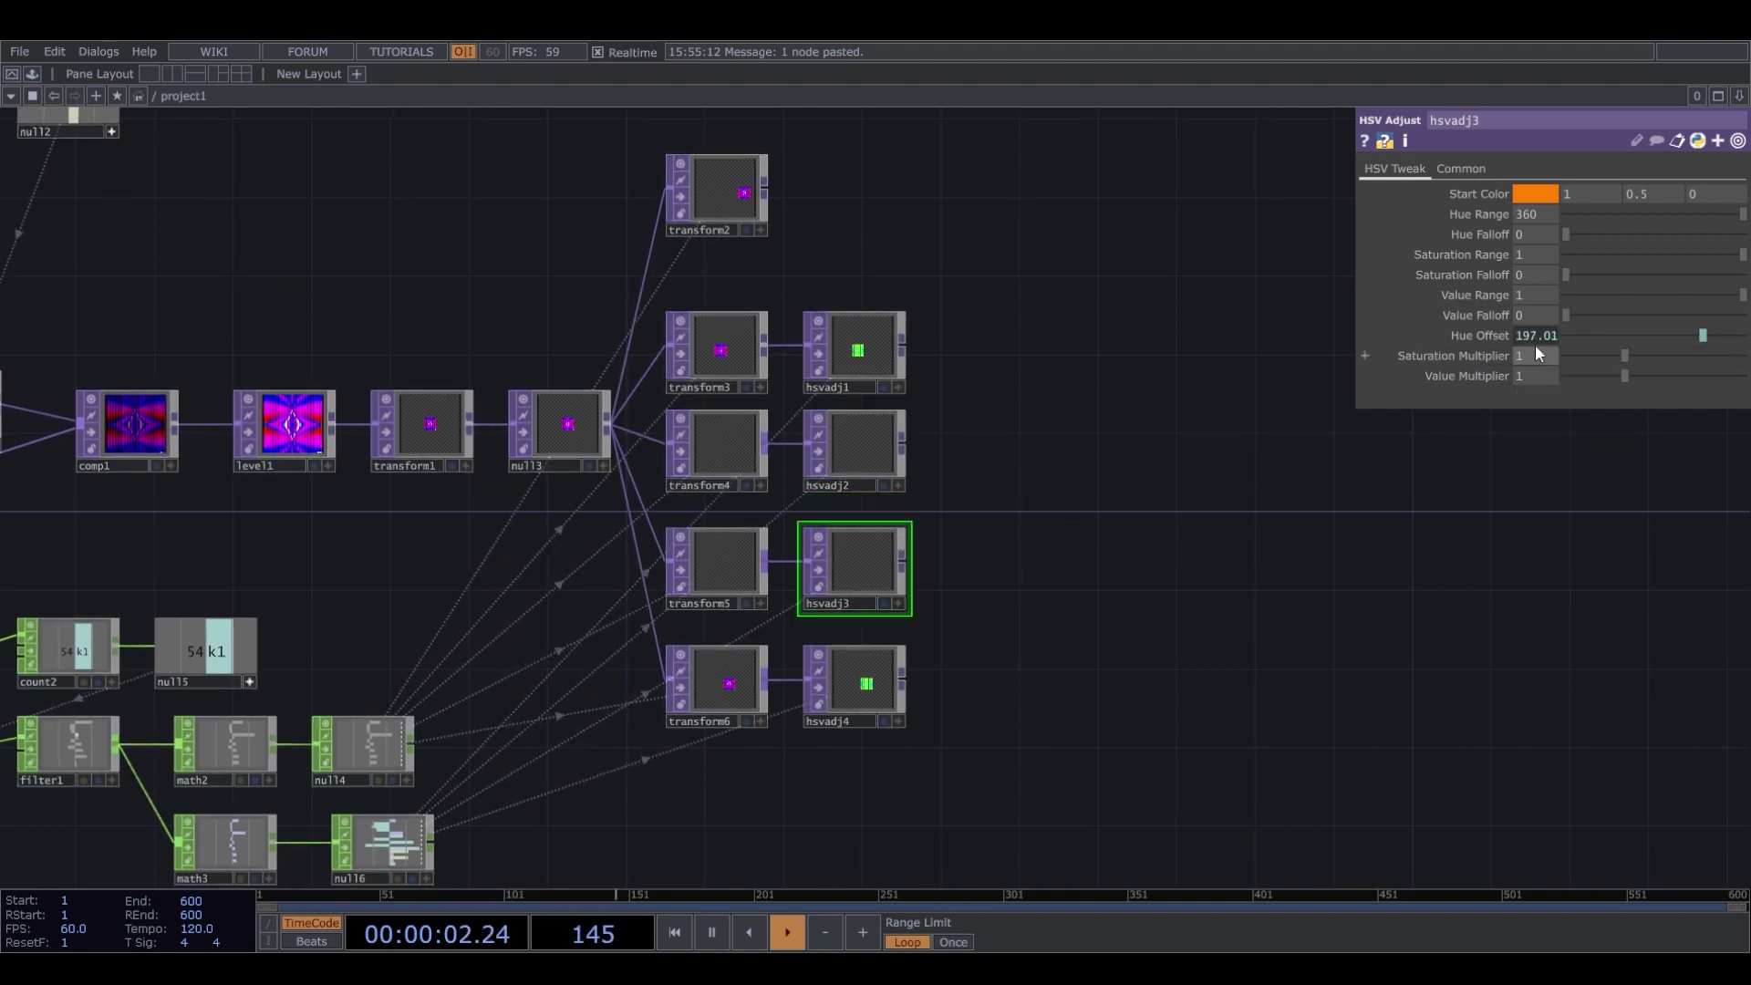
{"action": "left_click", "coordinate": [1500, 336]}
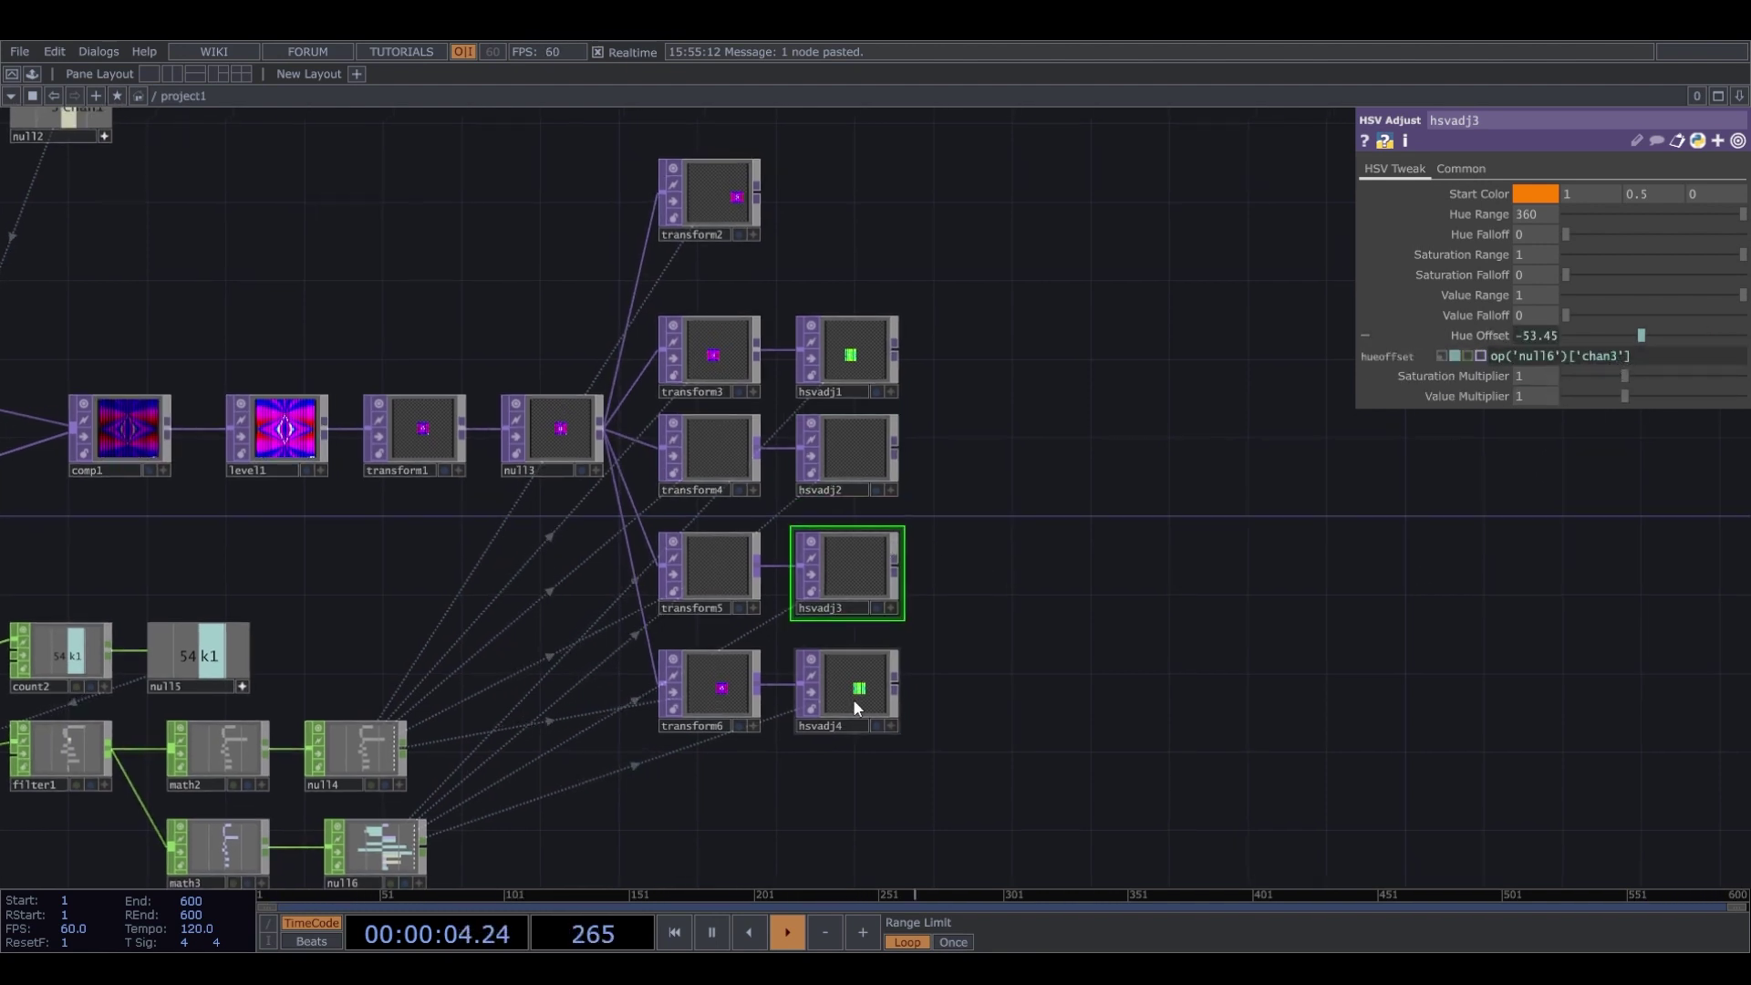
Change hsvadj4's Hue Offset expression to null6's chan4.
{"action": "left_click", "coordinate": [848, 698]}
{"action": "left_click", "coordinate": [1495, 337]}
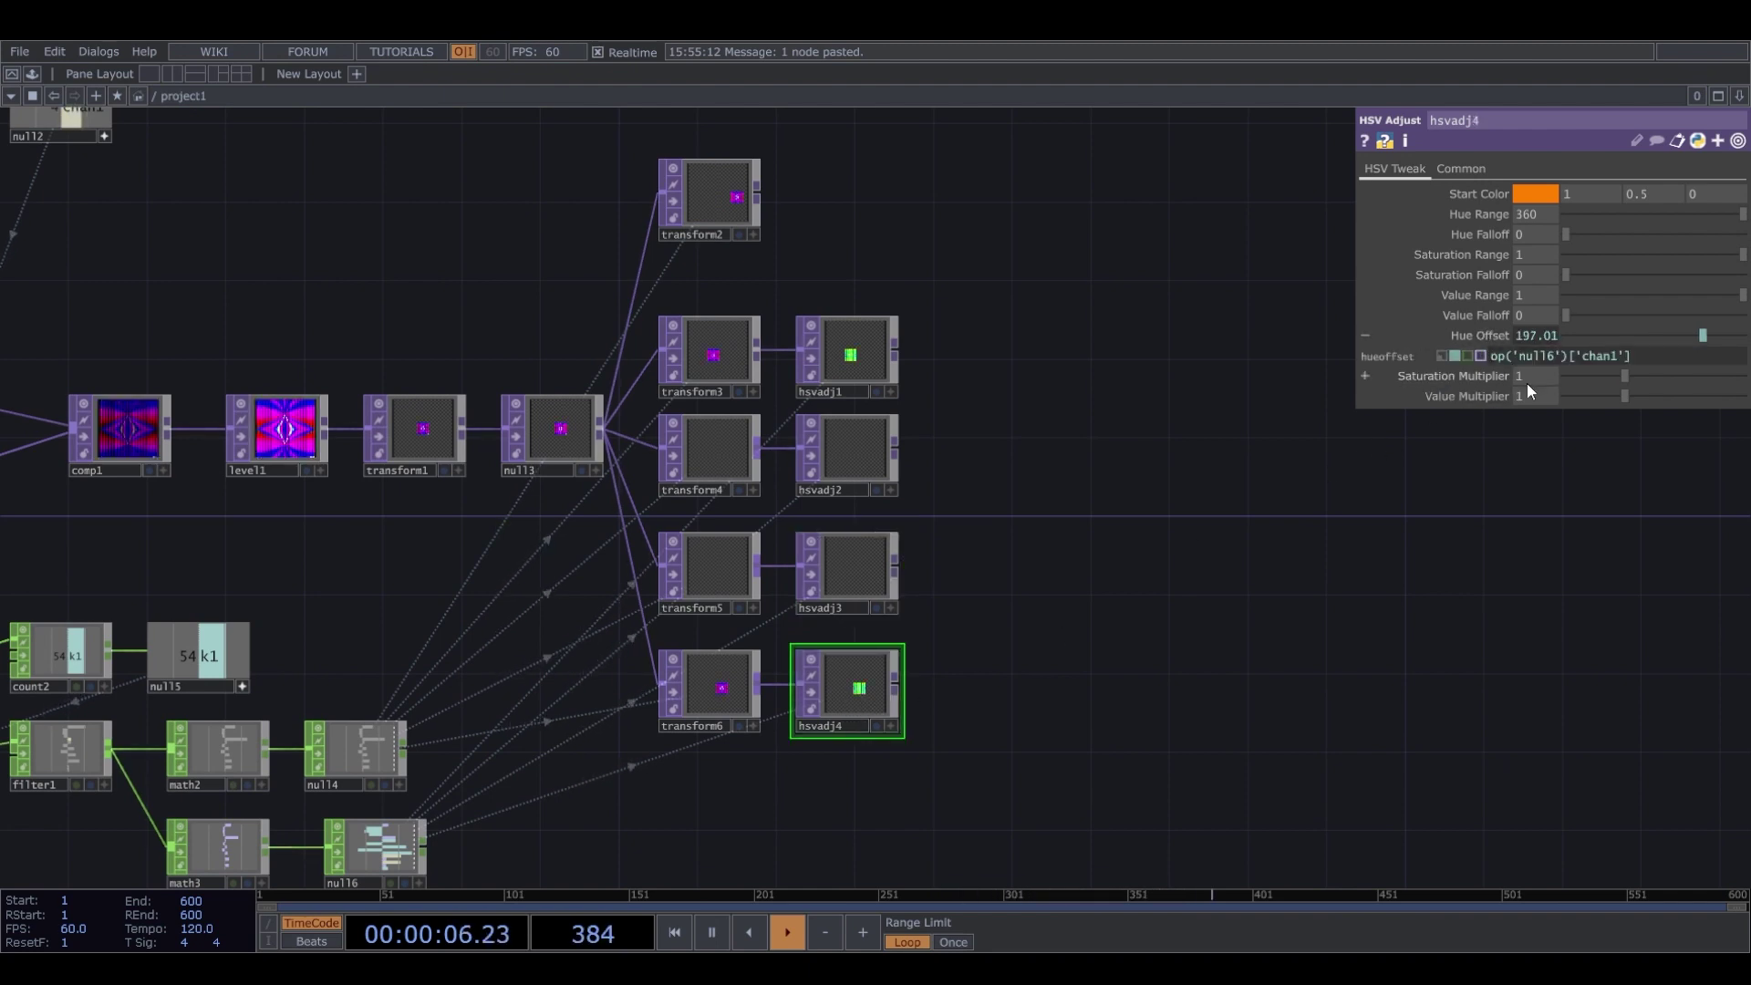
{"action": "left_click", "coordinate": [1612, 353]}
{"action": "type", "text": "4"}
{"action": "key", "text": "Return"}
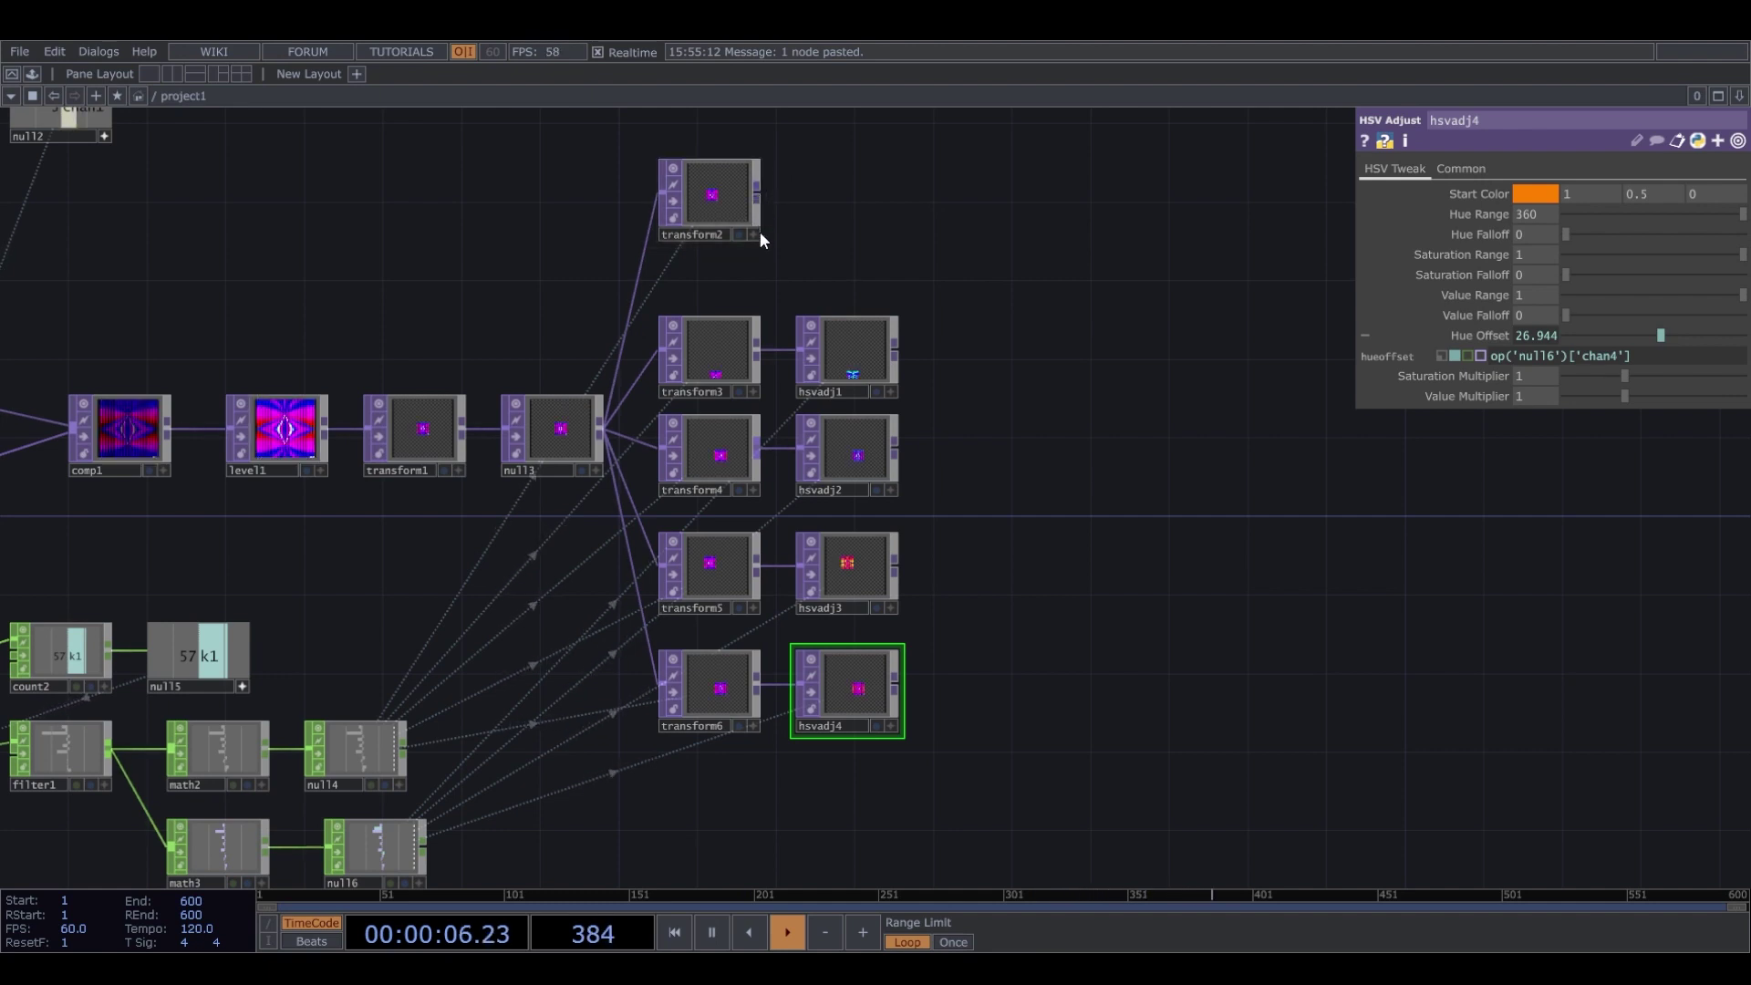
Add a Null TOP after transform2 and align it with the column of HSV Adjust TOPs.
{"action": "left_click", "coordinate": [697, 203]}
{"action": "left_click", "coordinate": [867, 210]}
{"action": "left_click_drag", "start_coordinate": [990, 296], "coordinate": [944, 337]}
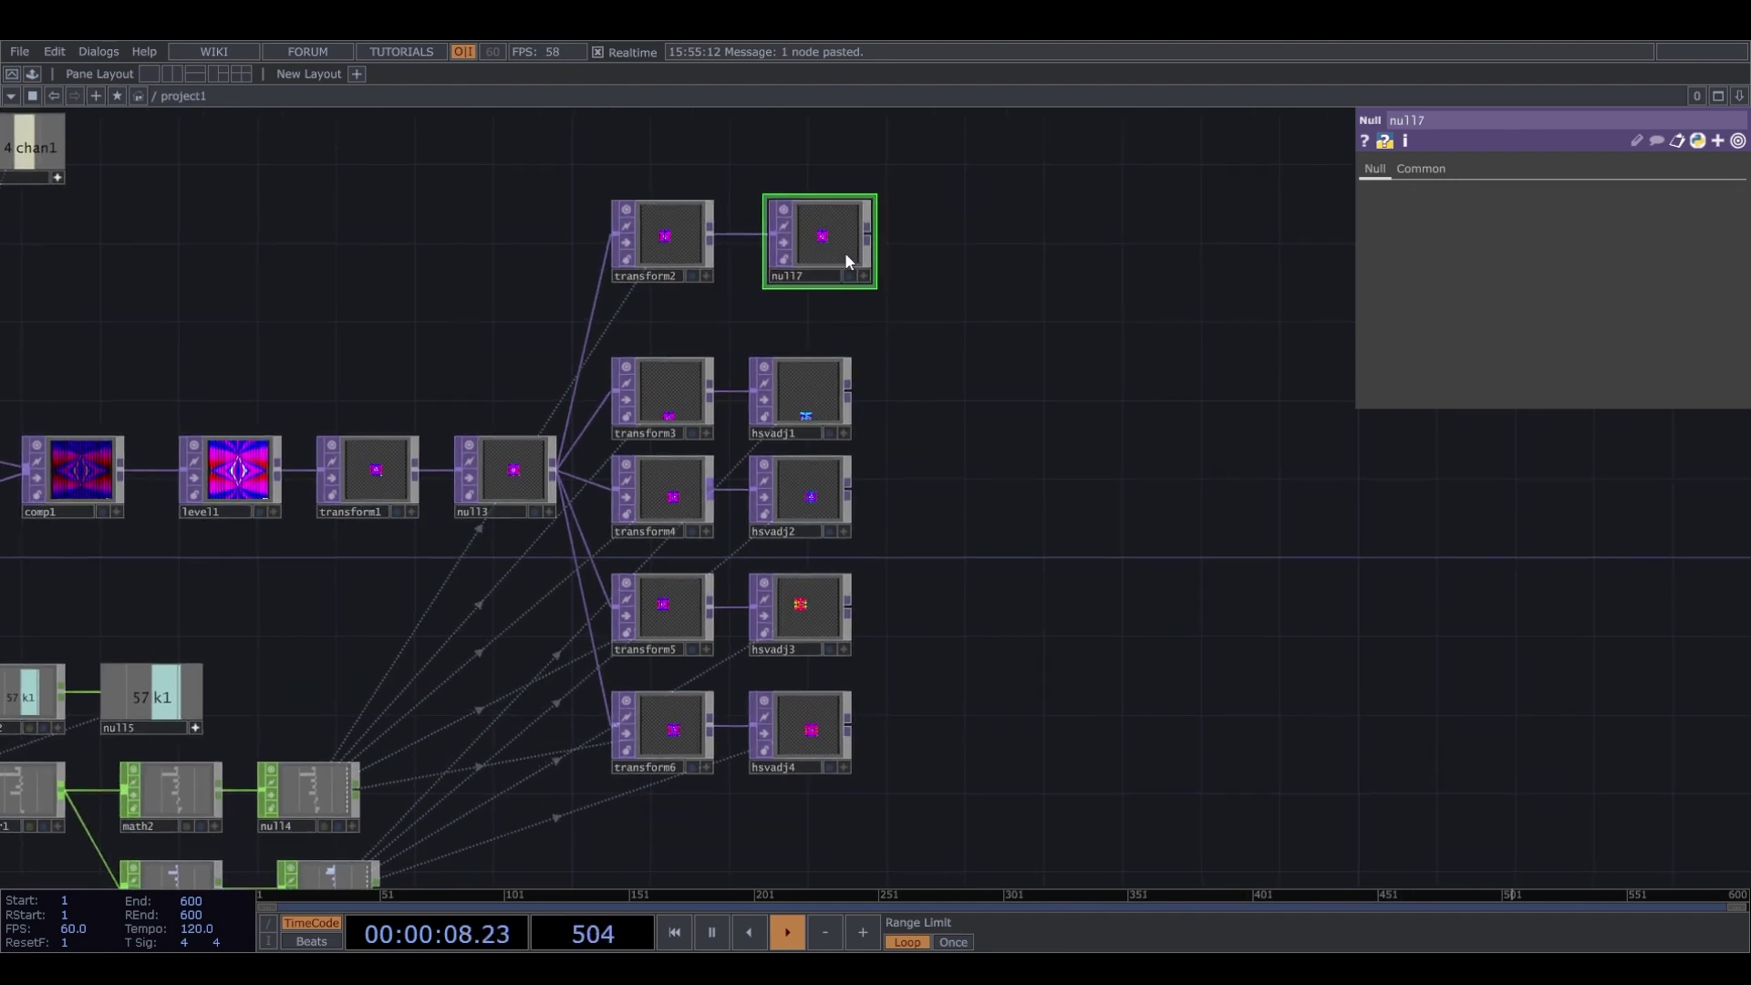
{"action": "mouse_move", "coordinate": [841, 250]}
{"action": "left_mouse_down"}
{"action": "mouse_move", "coordinate": [802, 248]}
{"action": "mouse_move", "coordinate": [822, 247]}
{"action": "left_mouse_up"}
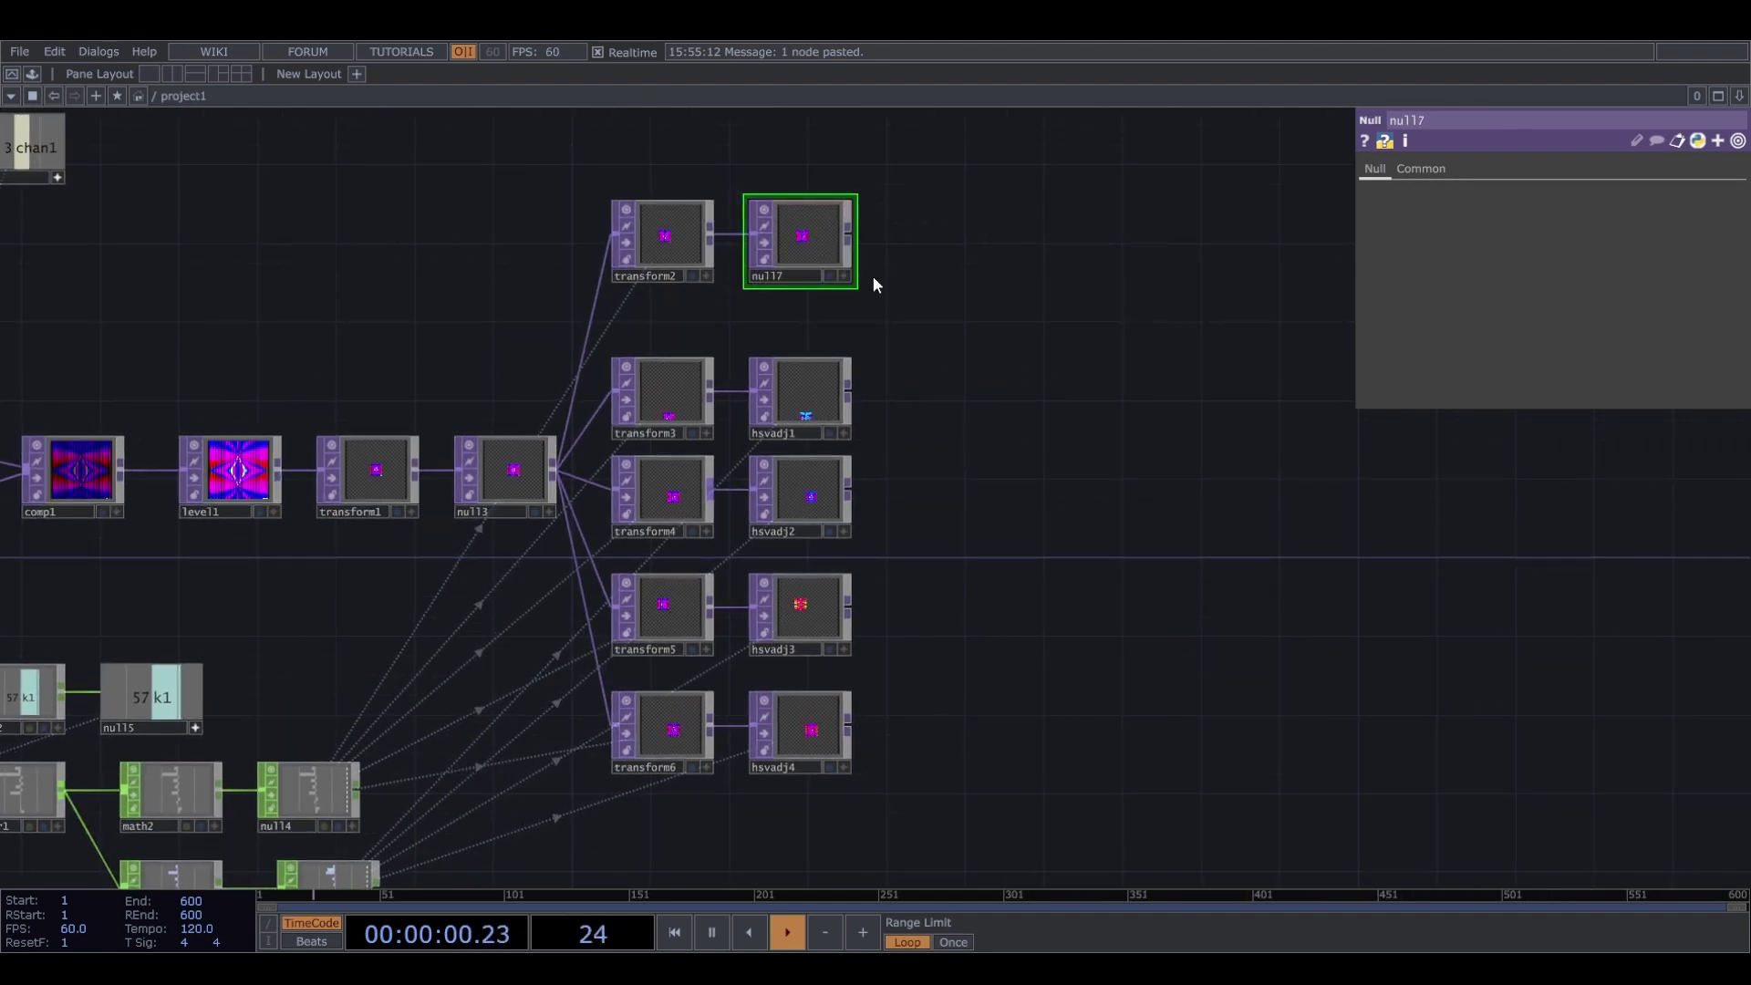
Add a Transform TOP after null7 and align it in the same row.
{"action": "scroll", "coordinate": [861, 602], "scroll_direction": "up", "scroll_amount": 3}
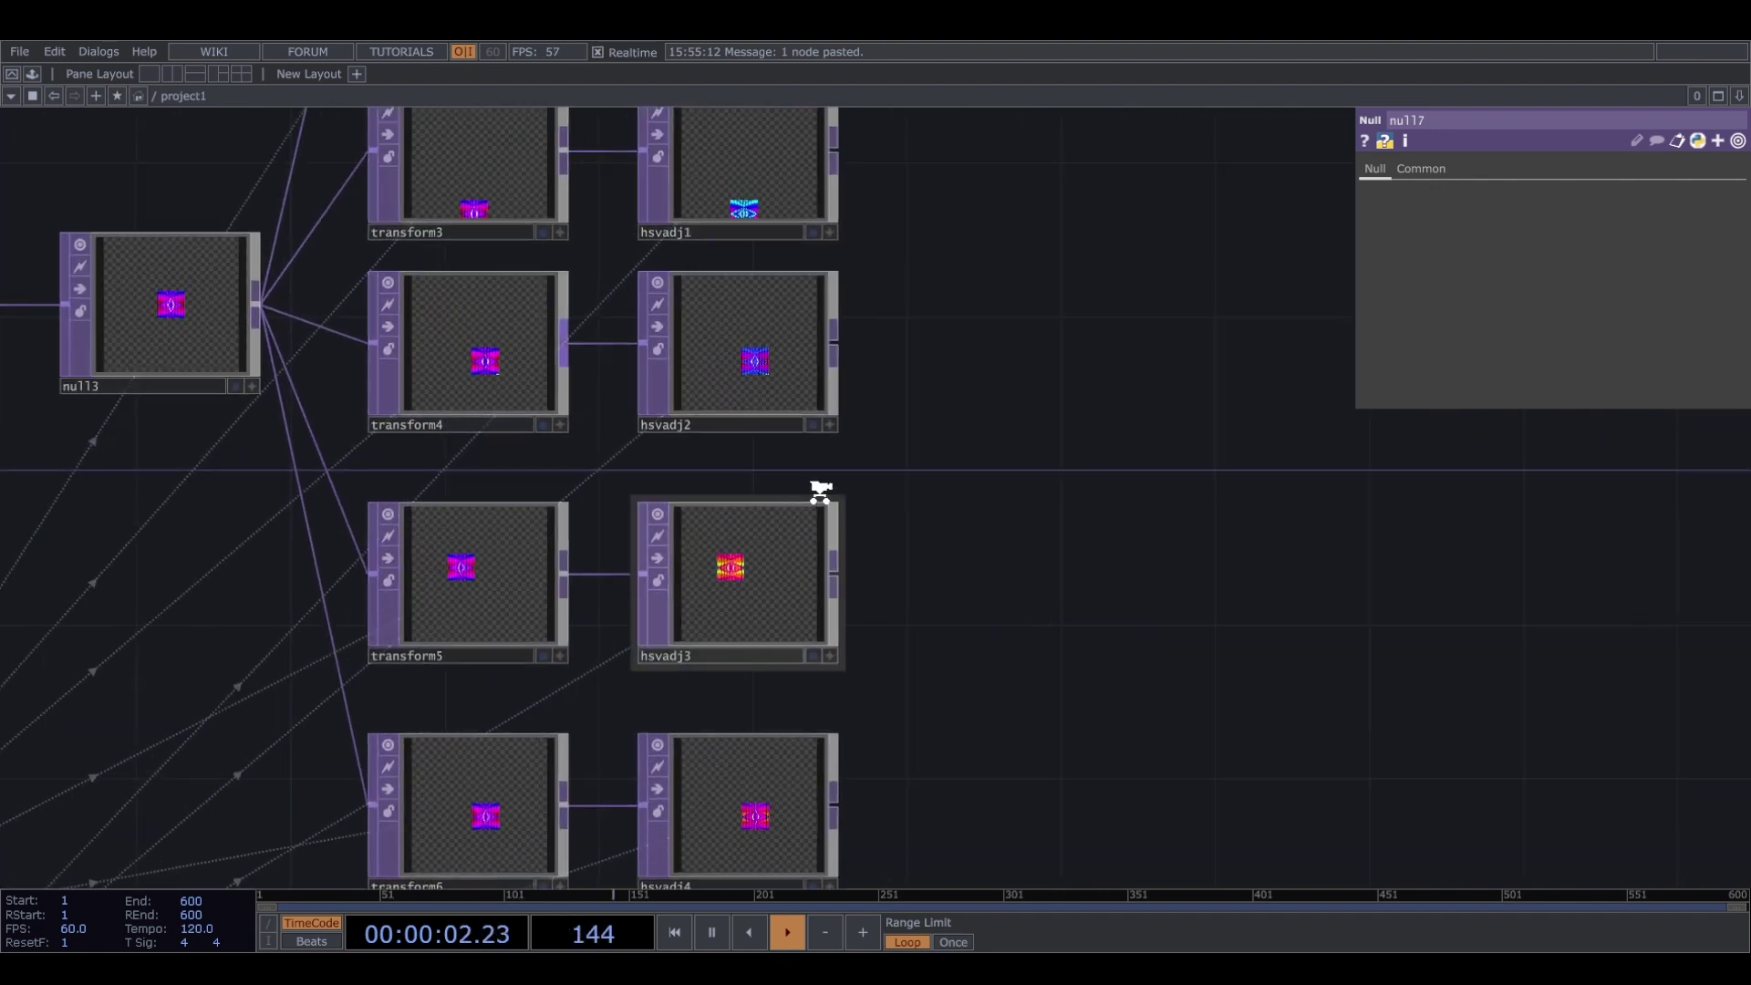
{"action": "scroll", "coordinate": [740, 575], "scroll_direction": "up", "scroll_amount": 2}
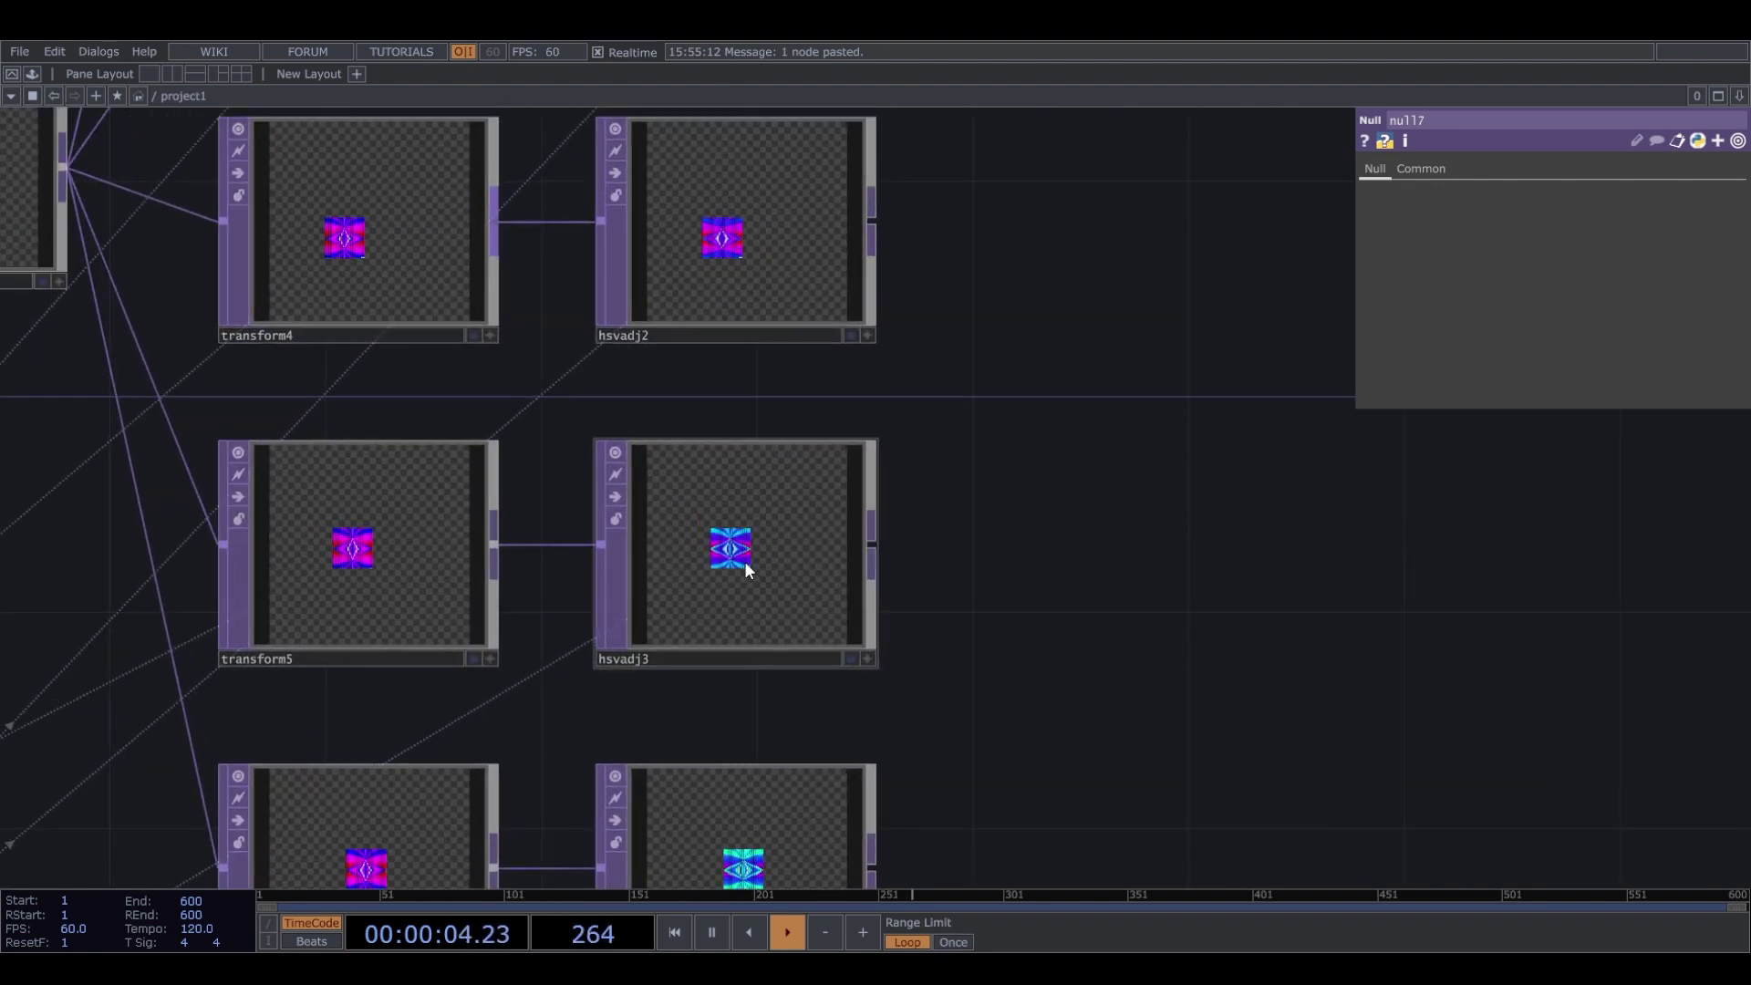
{"action": "scroll", "coordinate": [744, 565], "scroll_direction": "down", "scroll_amount": 5}
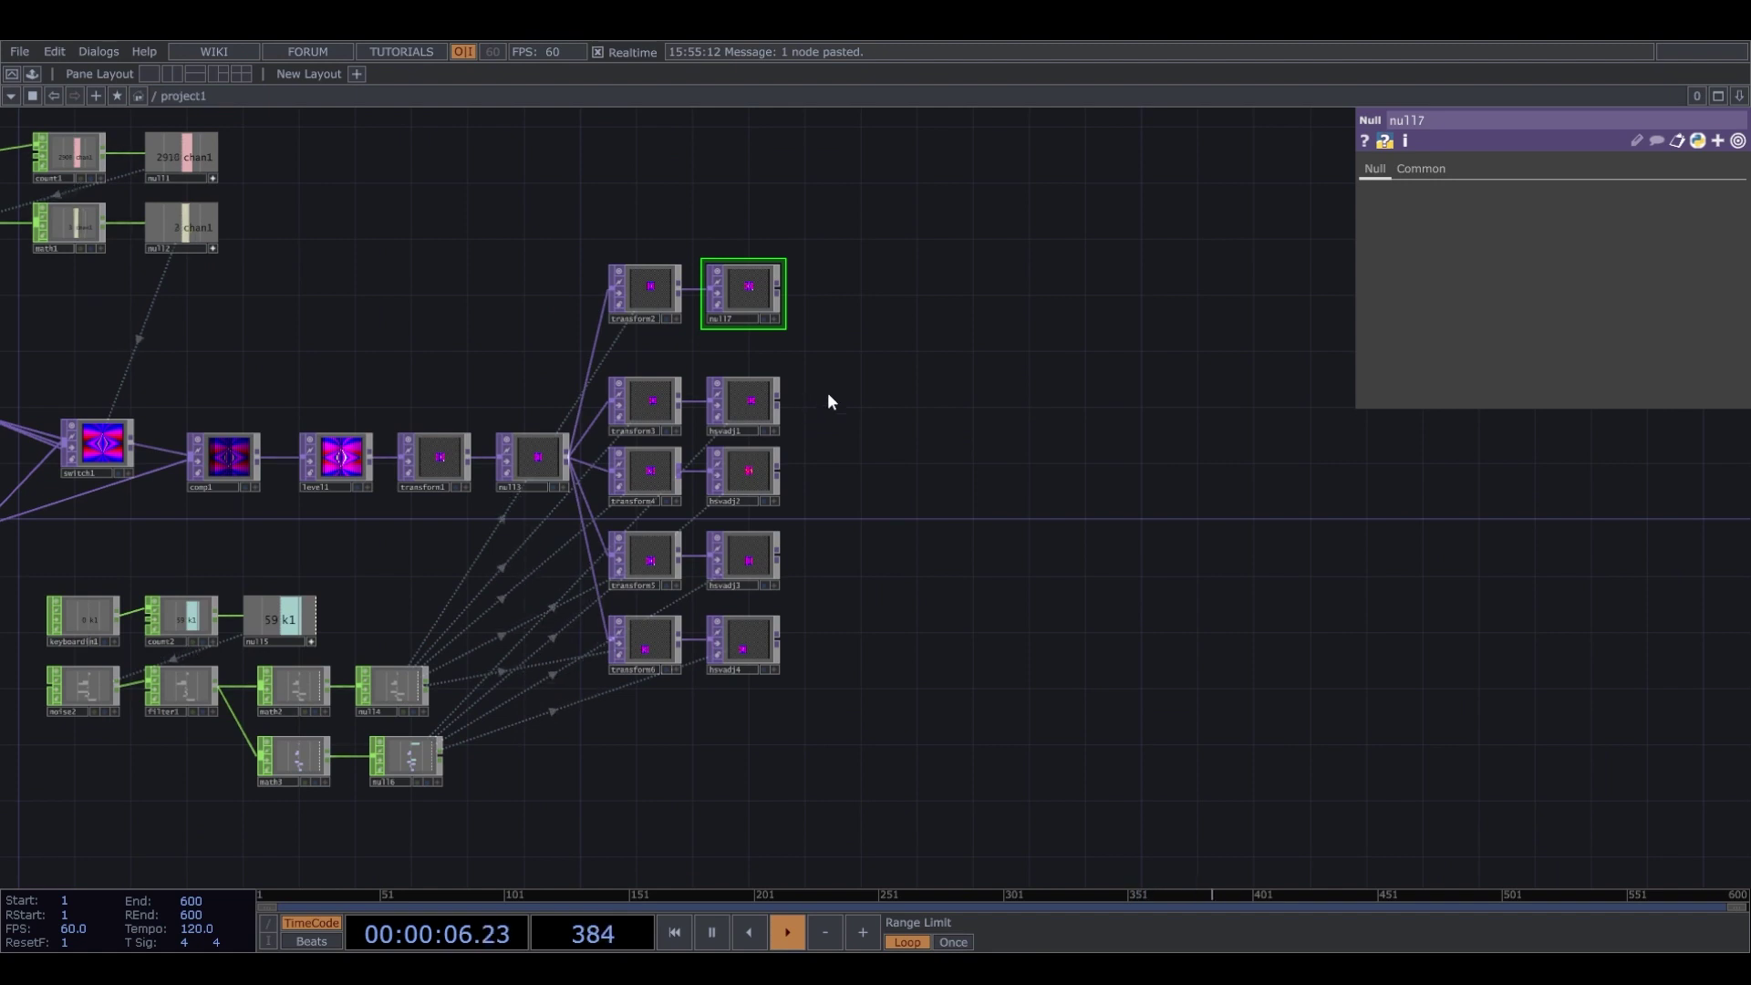
{"action": "right_click", "coordinate": [778, 293]}
{"action": "left_click", "coordinate": [932, 284]}
{"action": "left_click", "coordinate": [877, 292]}
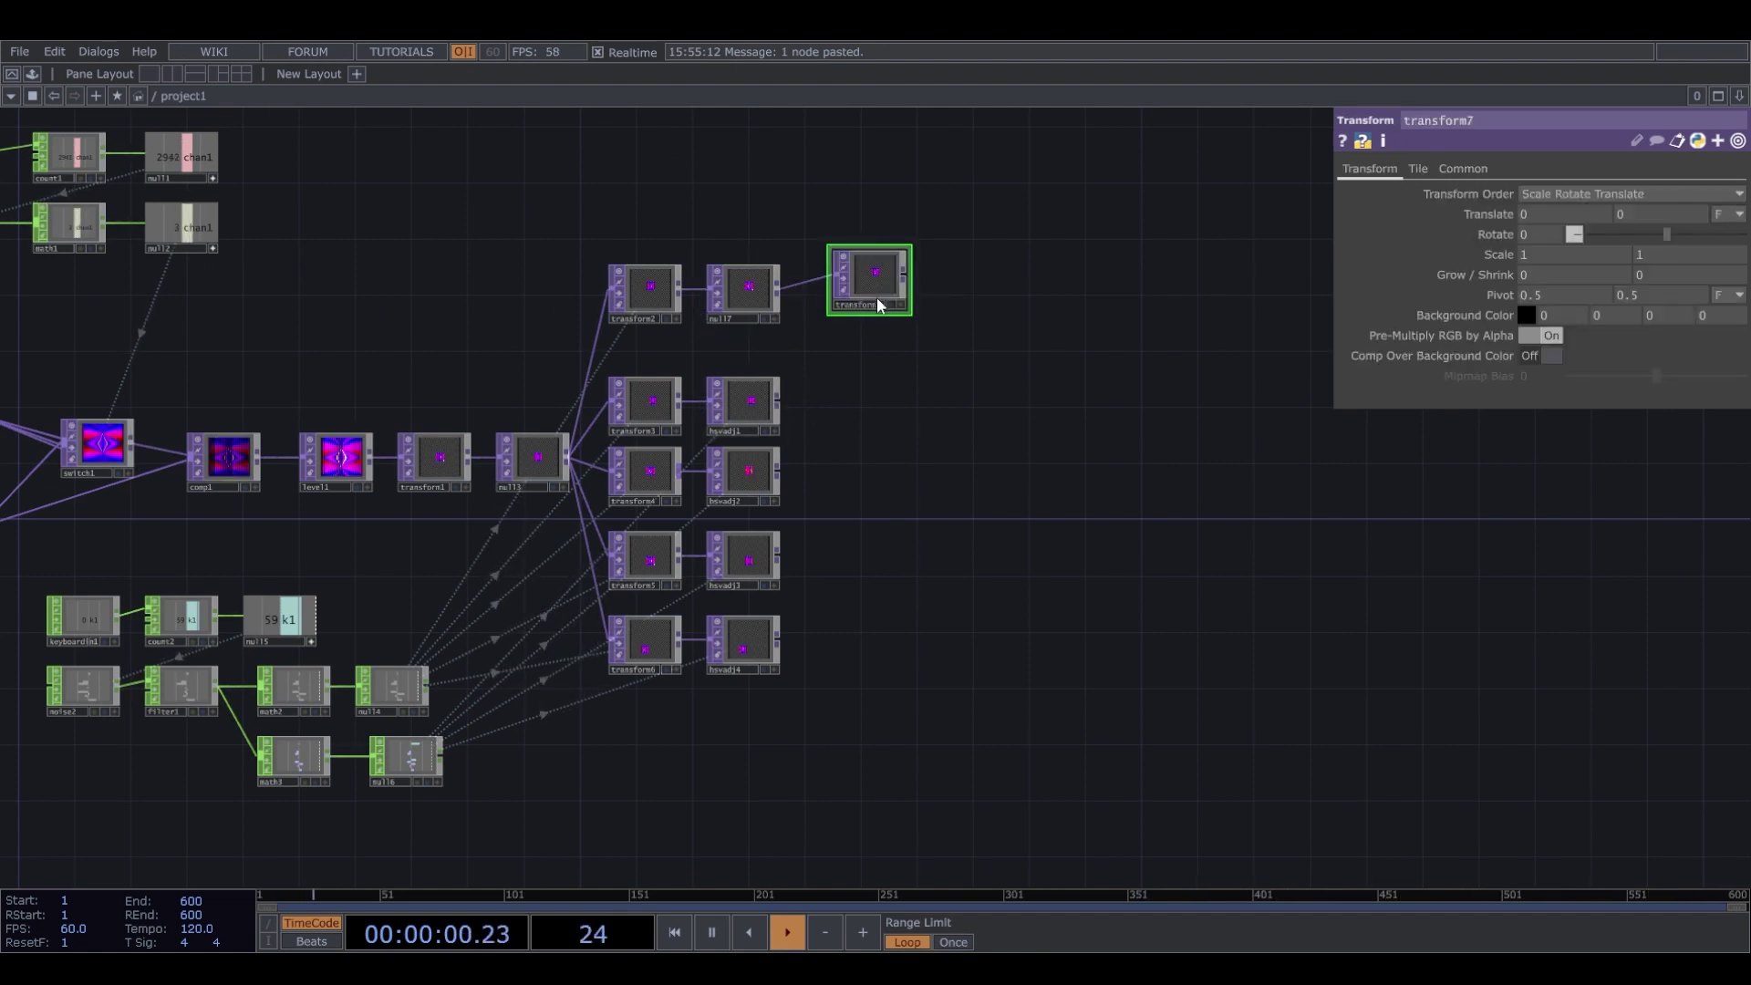
{"action": "left_click_drag", "start_coordinate": [877, 297], "coordinate": [857, 289]}
Duplicate math3 and place the copy directly below it, still fed from filter1.
{"action": "left_click_drag", "start_coordinate": [590, 766], "coordinate": [664, 688]}
{"action": "scroll", "coordinate": [363, 719], "scroll_direction": "up", "scroll_amount": 3}
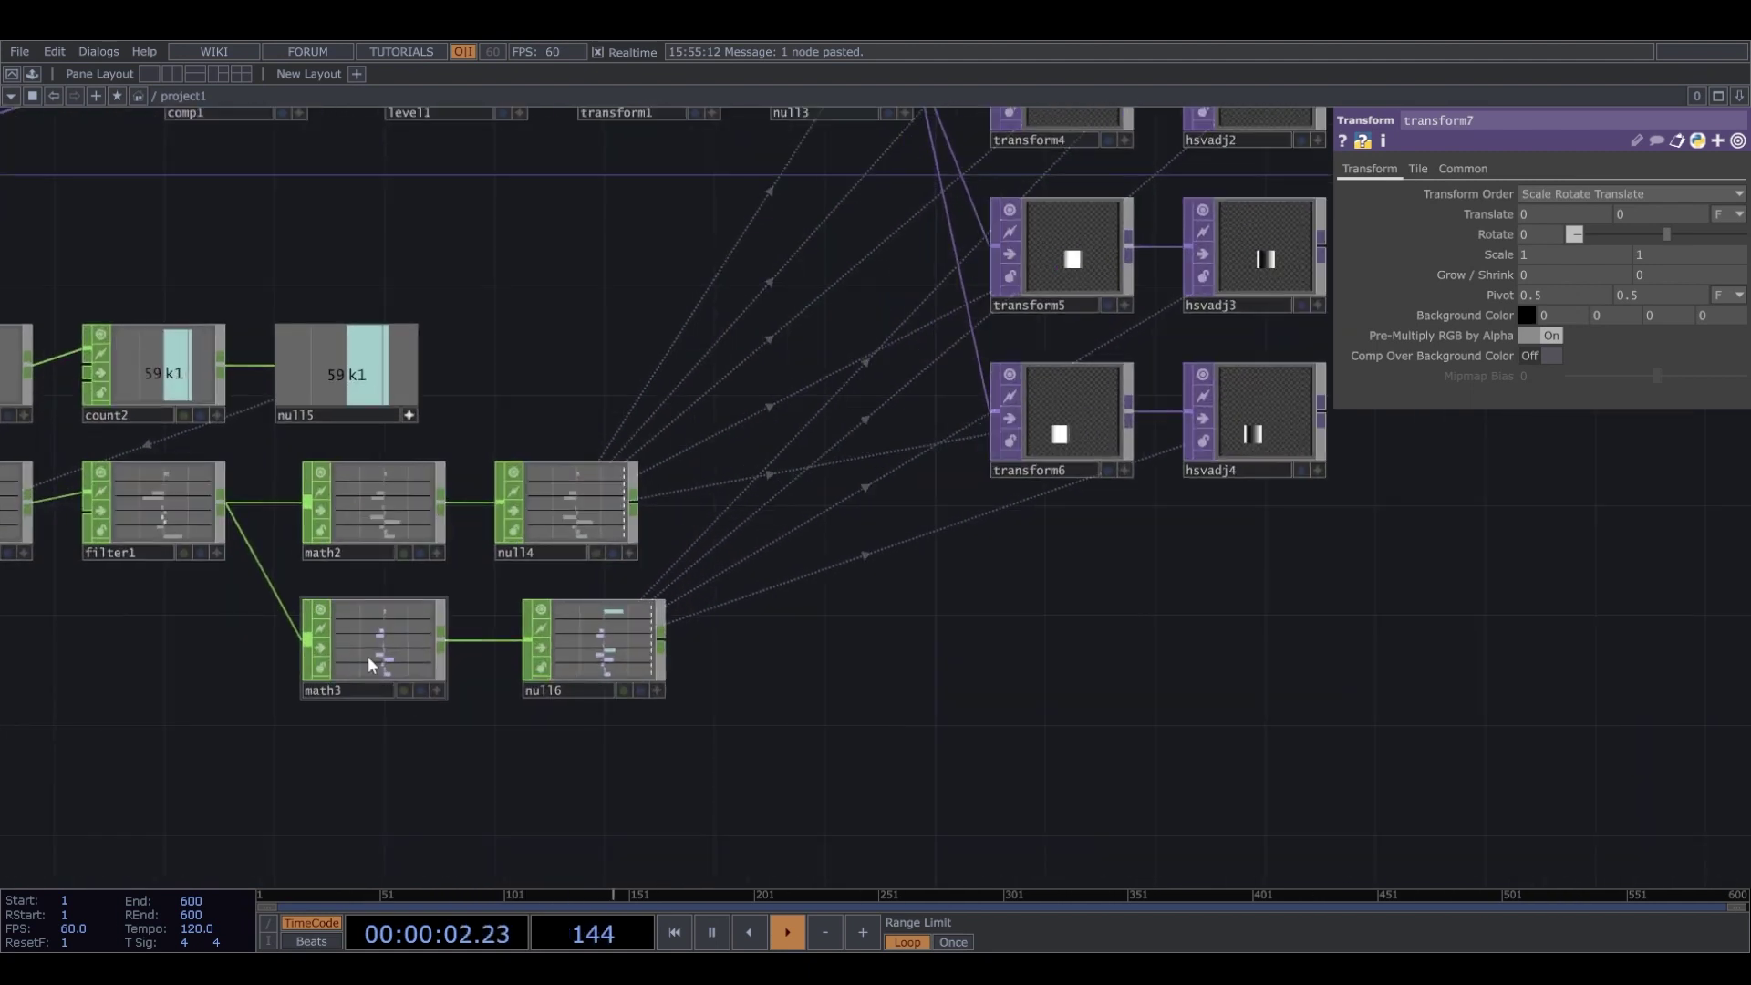
{"action": "left_click", "coordinate": [368, 654]}
{"action": "key", "text": "ctrl+c"}
{"action": "key", "text": "ctrl+v"}
{"action": "left_click_drag", "start_coordinate": [529, 812], "coordinate": [611, 649]}
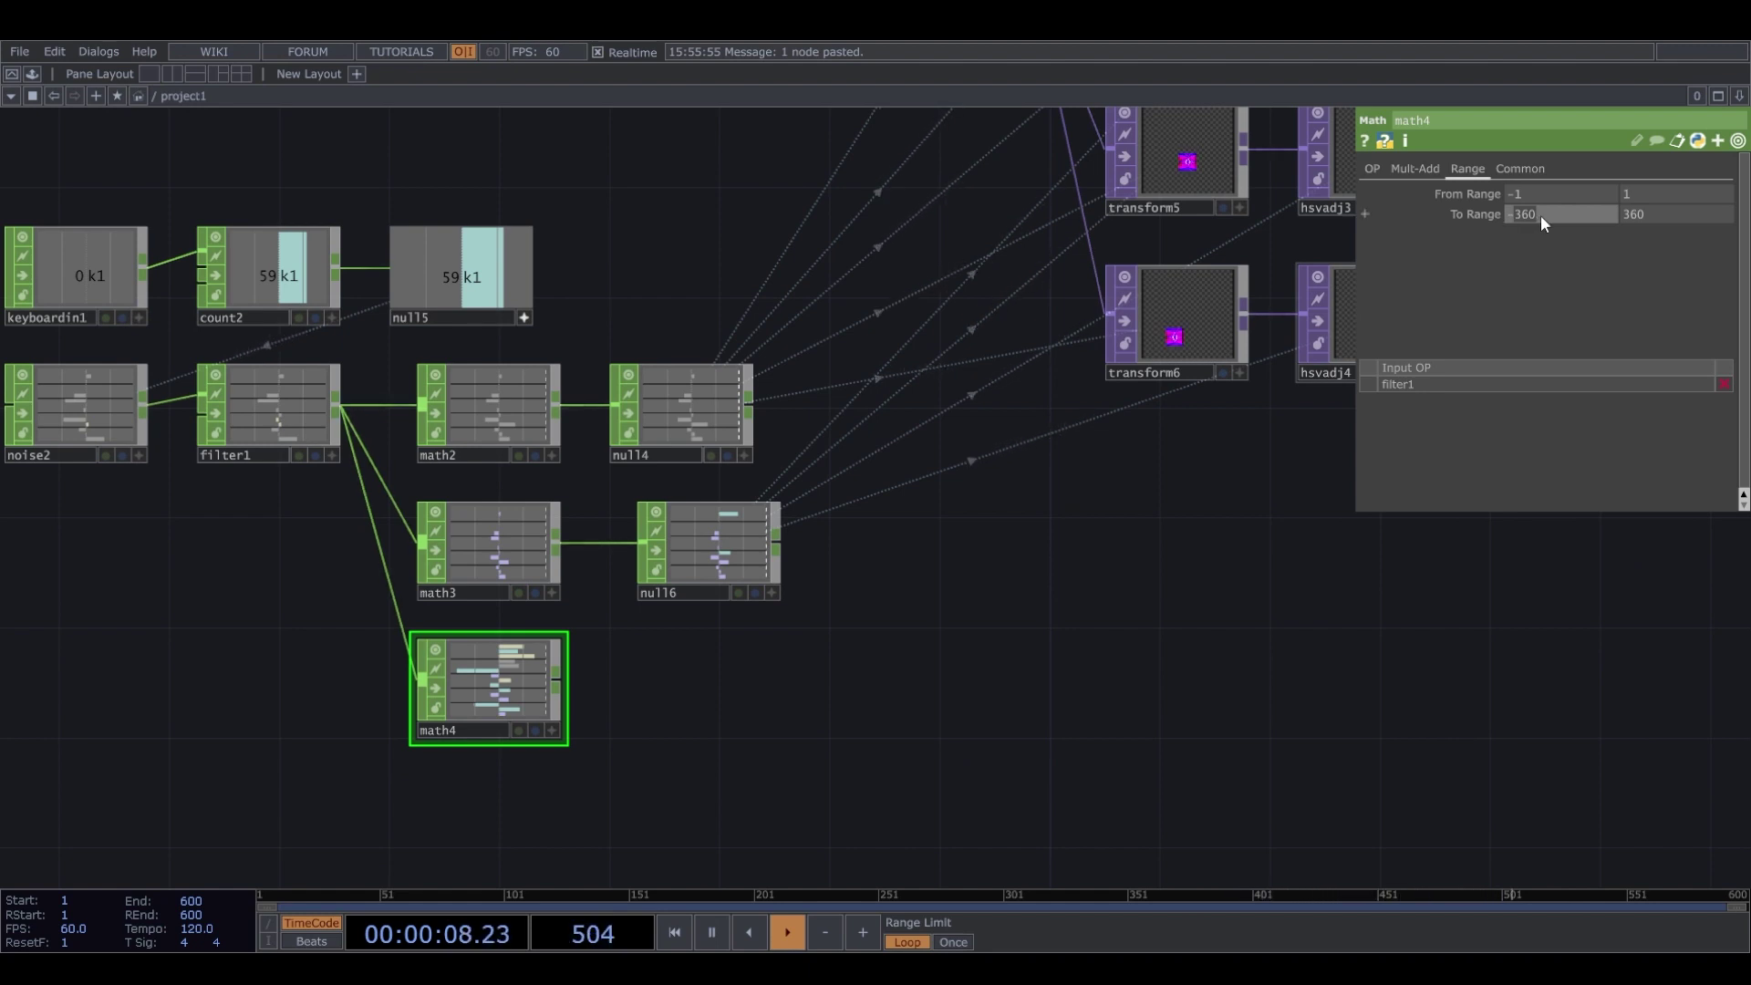
Set math4's To Range to 0.6 and 1.
{"action": "type", "text": ".6"}
{"action": "left_click", "coordinate": [1683, 216]}
{"action": "type", "text": "1"}
{"action": "key", "text": "Return"}
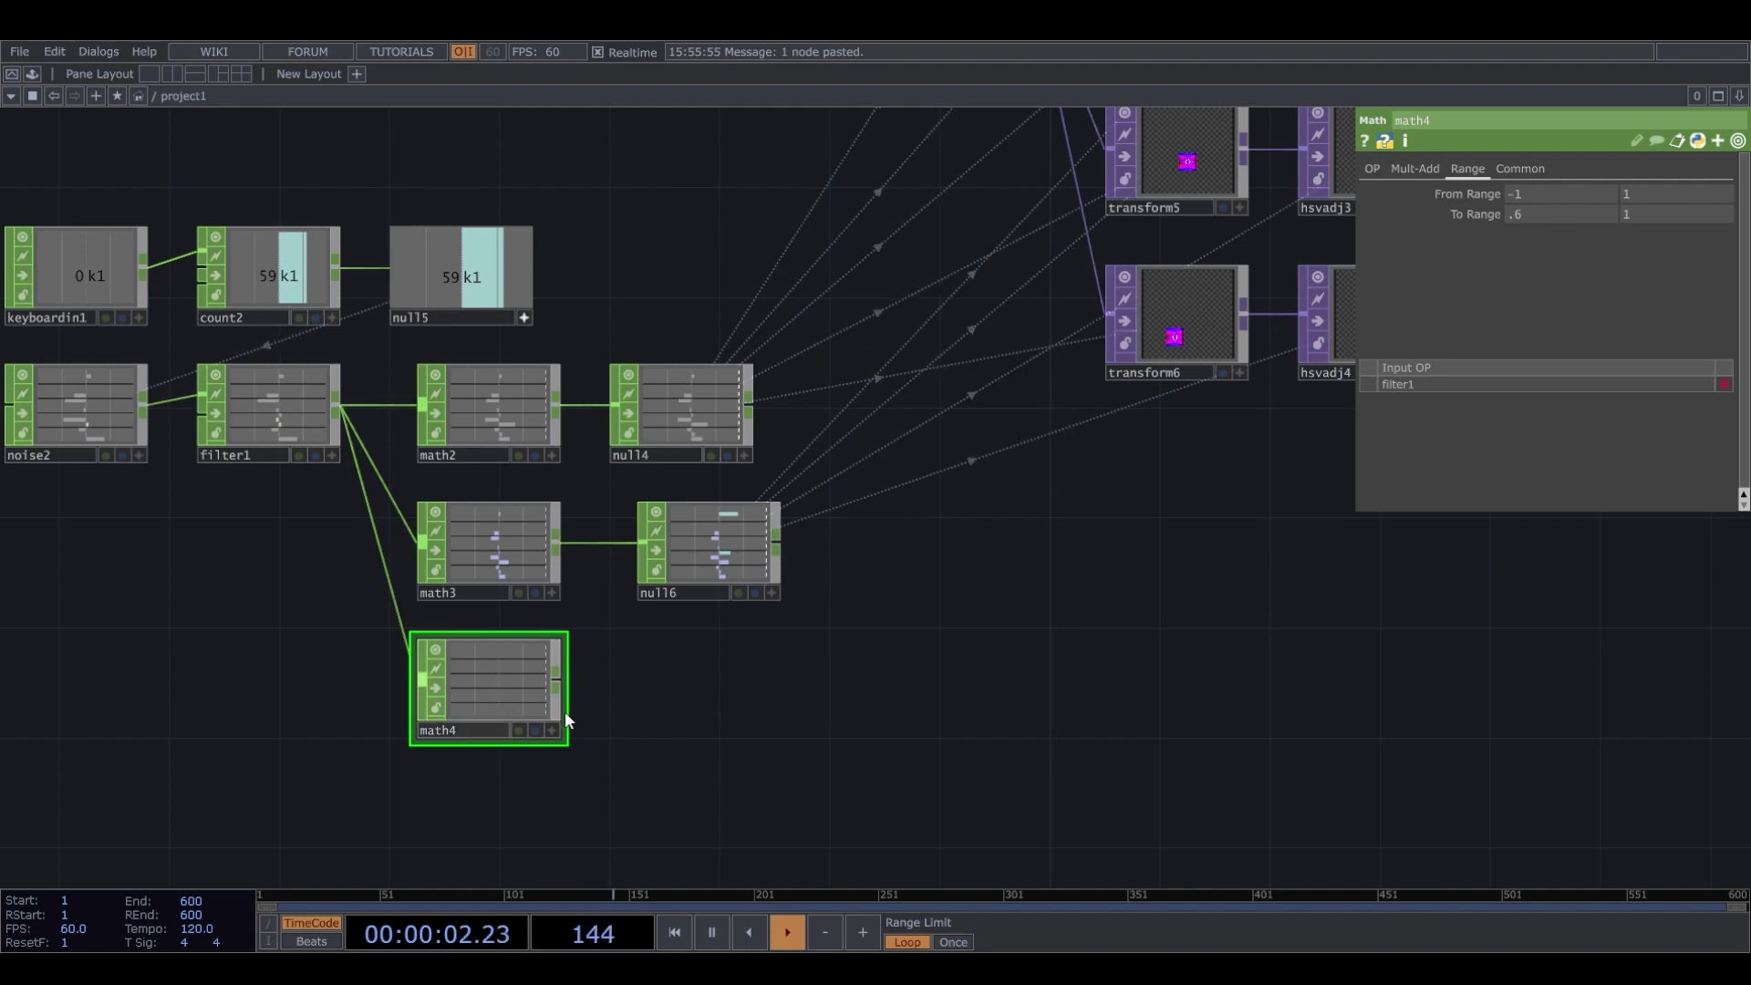
Add a Null CHOP after math4 and place it in the same row.
{"action": "key", "text": "alt+n"}
{"action": "left_click", "coordinate": [736, 690]}
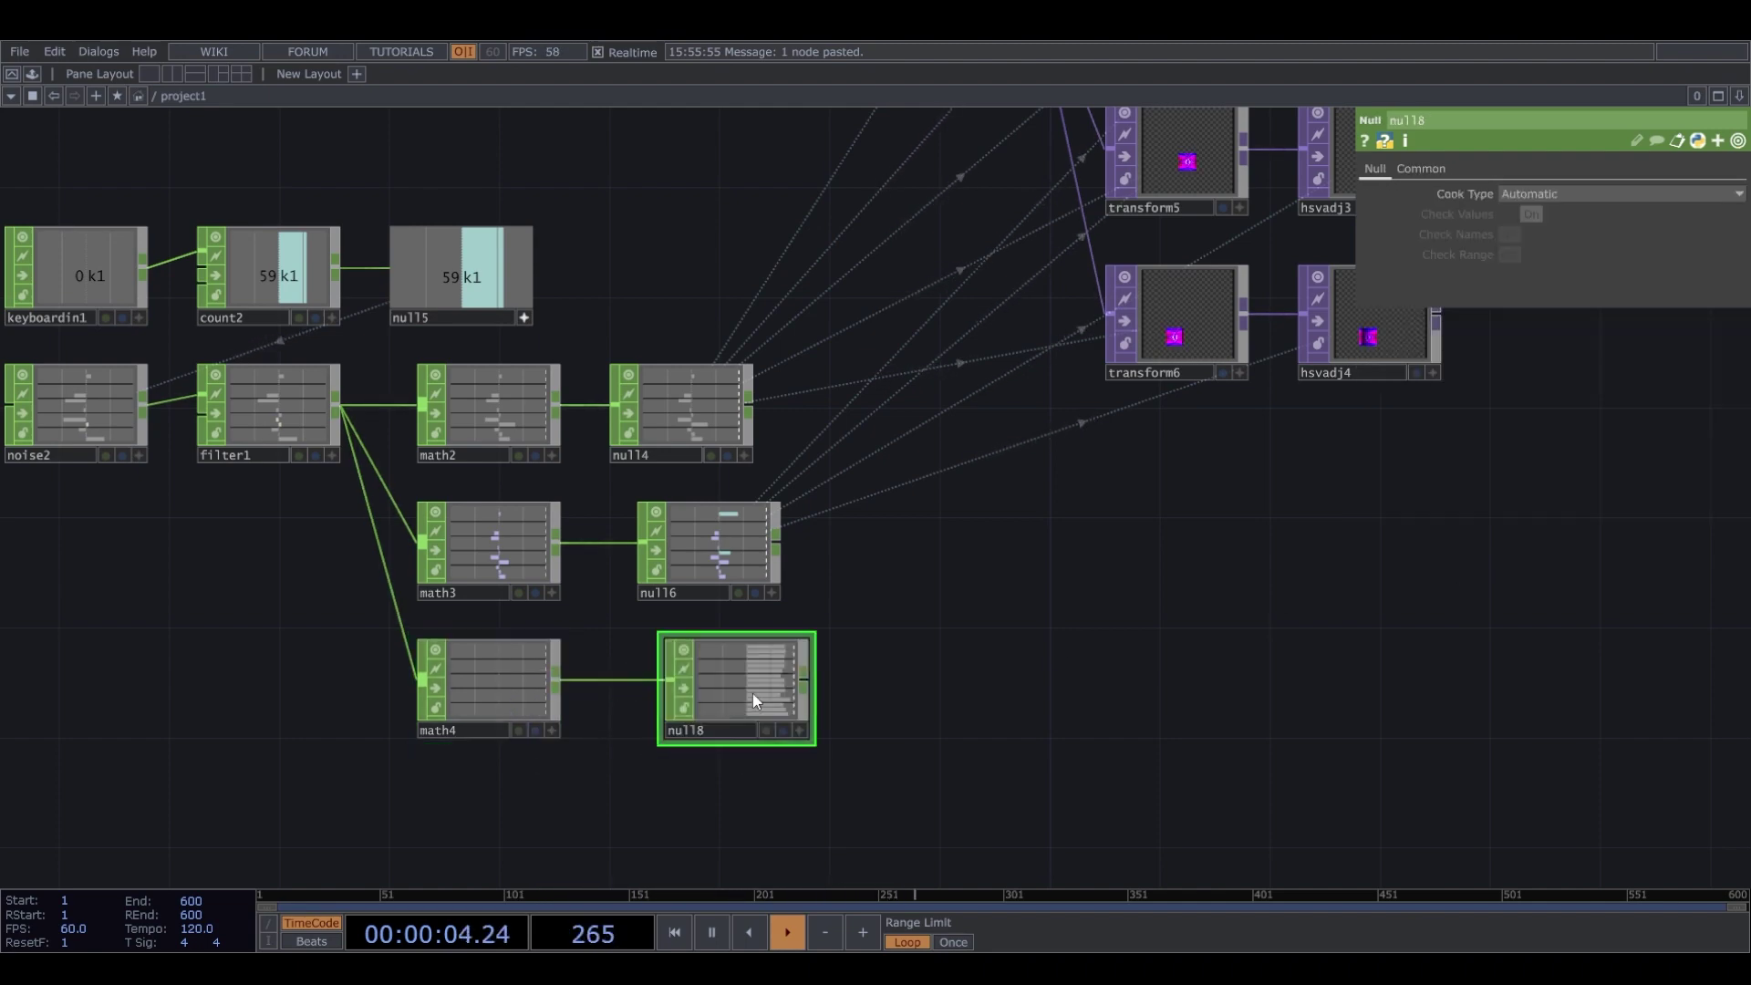
{"action": "right_click", "coordinate": [758, 693]}
{"action": "left_click", "coordinate": [991, 612]}
Drive transform7's horizontal and vertical Scale with null8's chan1 and chan2.
{"action": "left_click_drag", "start_coordinate": [1267, 661], "coordinate": [899, 909]}
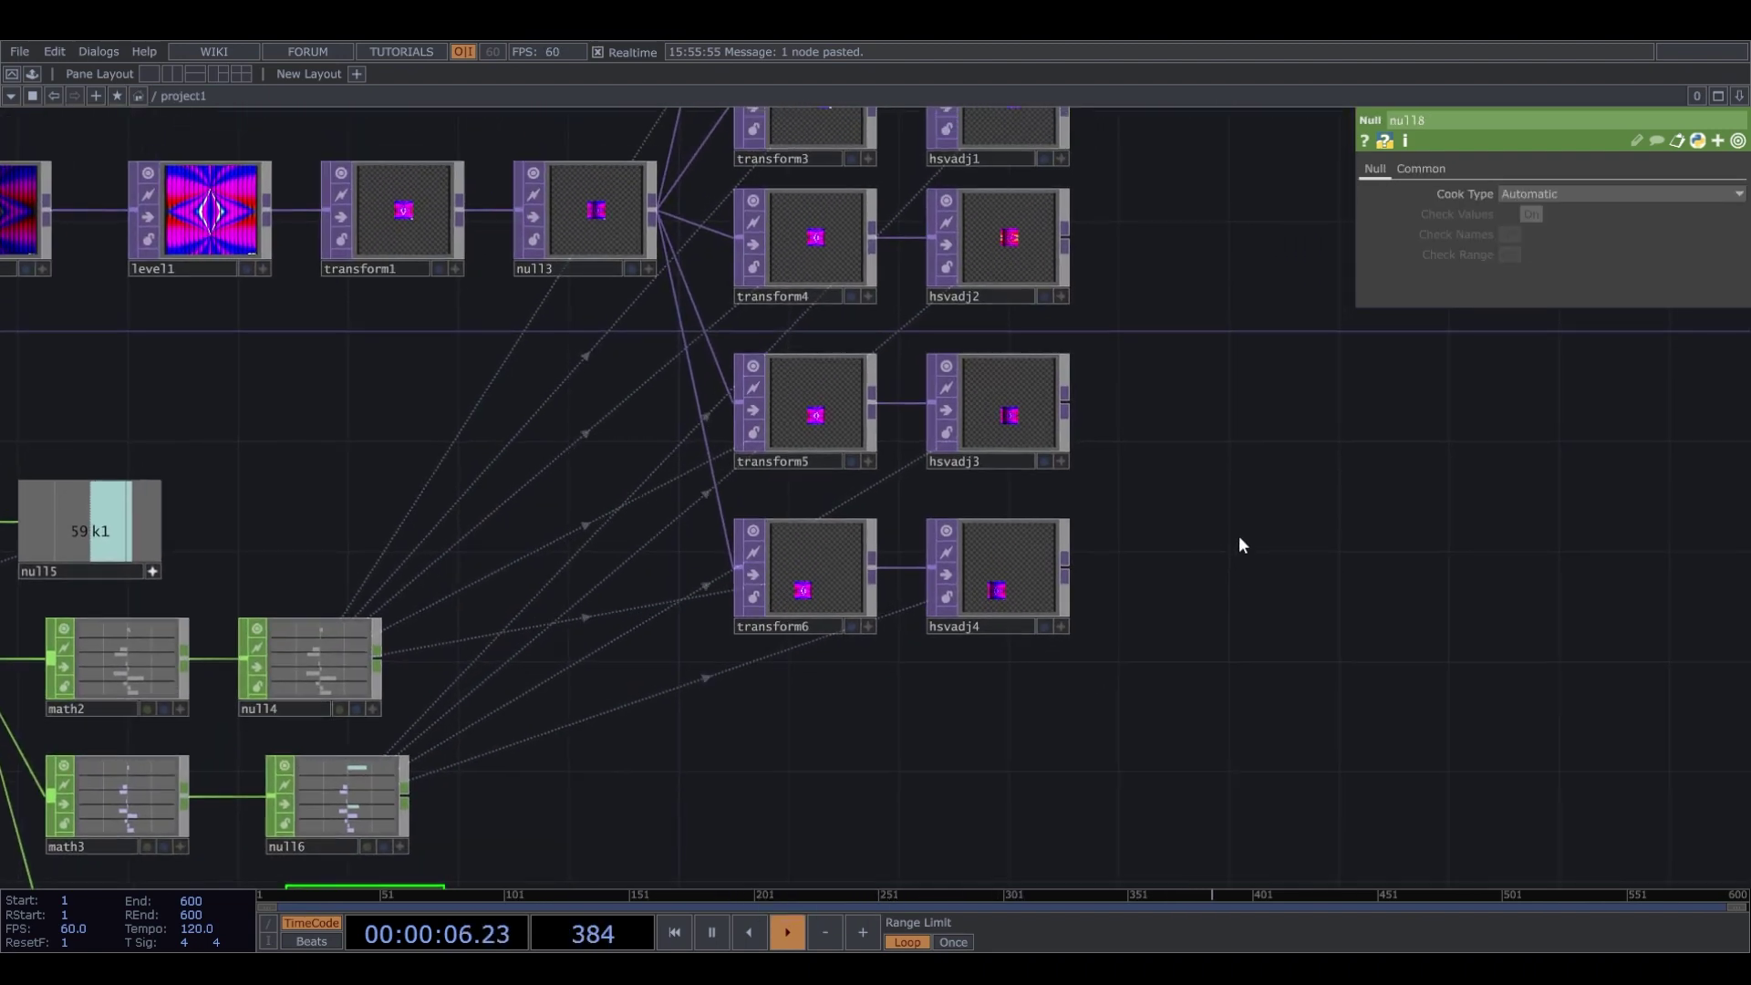
{"action": "left_click_drag", "start_coordinate": [1239, 534], "coordinate": [1228, 688]}
{"action": "middle_click_drag", "start_coordinate": [1227, 688], "coordinate": [1227, 520]}
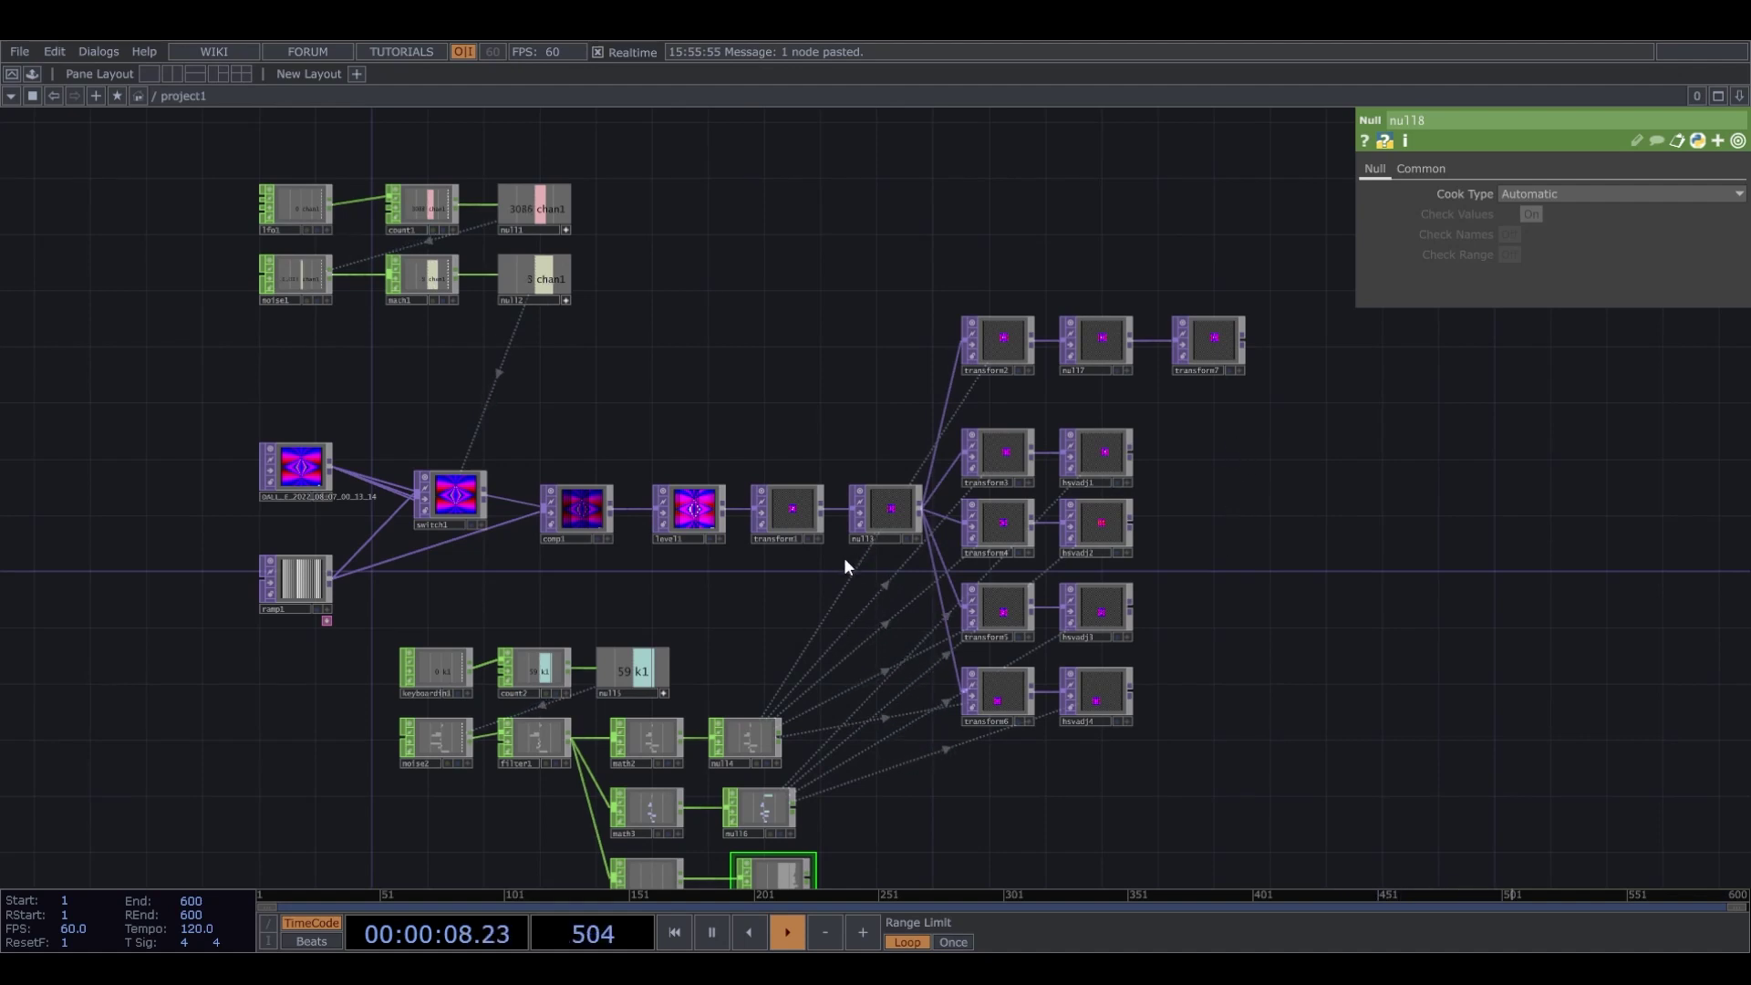
{"action": "left_click_drag", "start_coordinate": [774, 871], "coordinate": [1548, 253]}
{"action": "left_click_drag", "start_coordinate": [779, 870], "coordinate": [1663, 248]}
Examine how the image in transform7 responds to the noise-driven scale.
{"action": "scroll", "coordinate": [1147, 358], "scroll_direction": "up", "scroll_amount": 5}
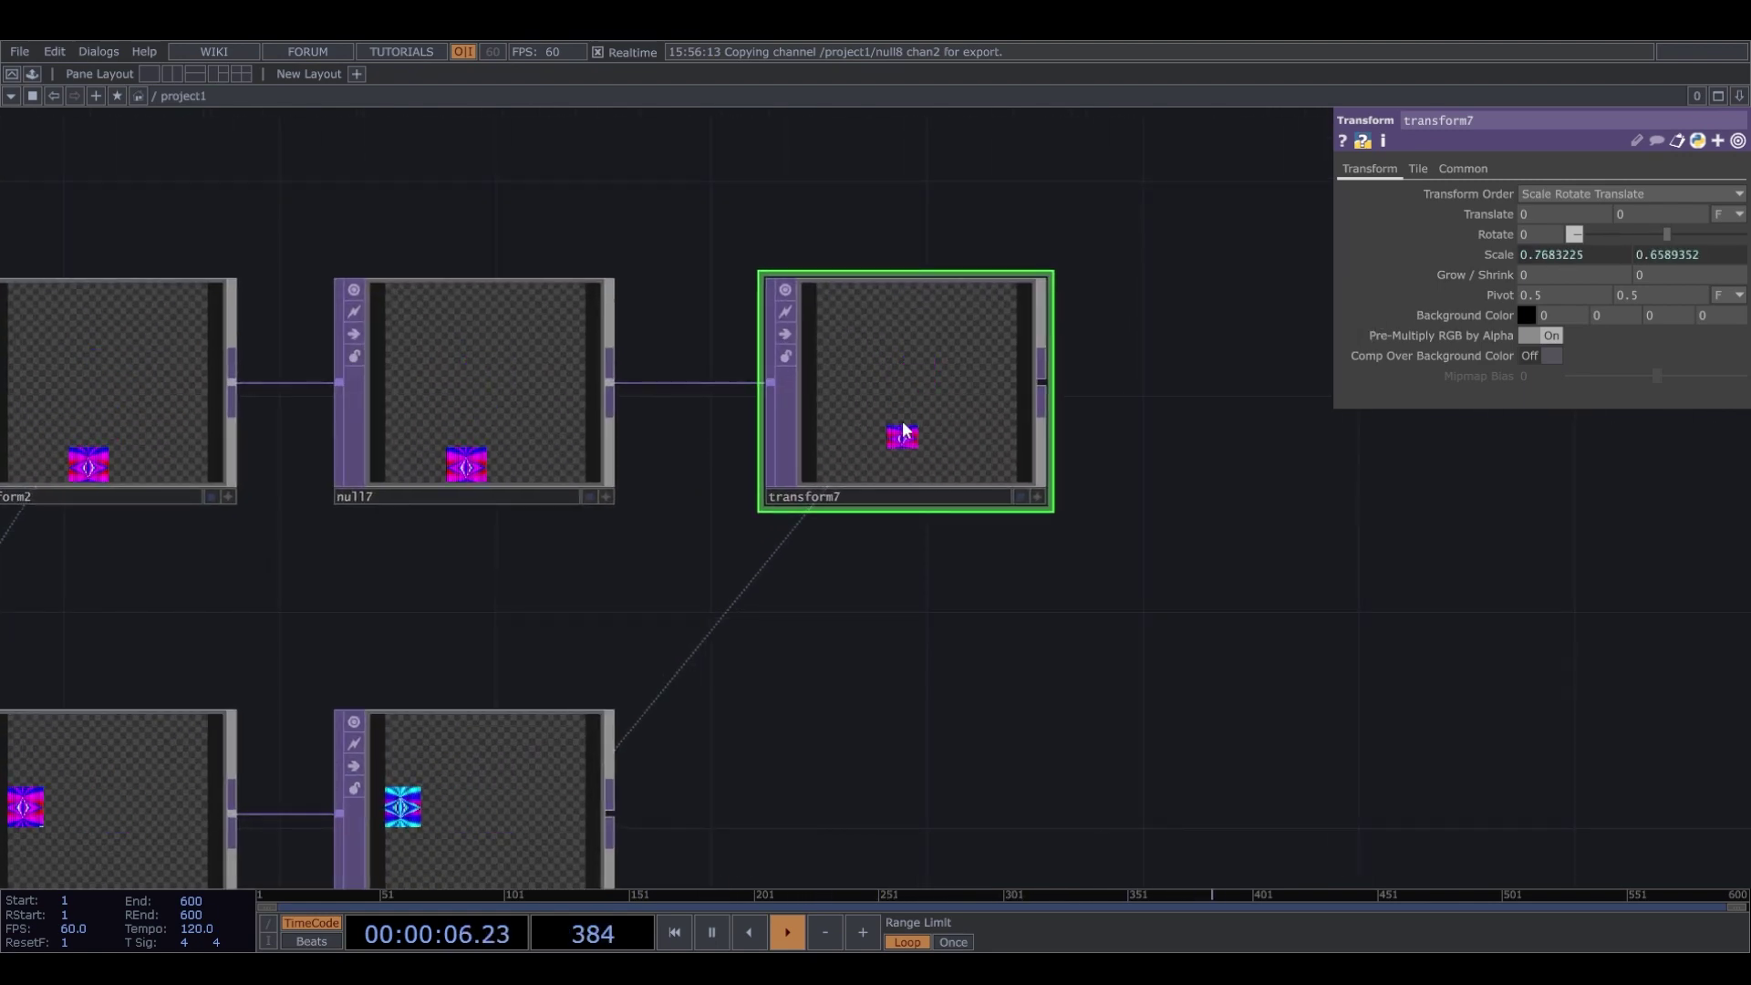
{"action": "scroll", "coordinate": [907, 424], "scroll_direction": "up", "scroll_amount": 5}
{"action": "scroll", "coordinate": [921, 436], "scroll_direction": "down", "scroll_amount": 5}
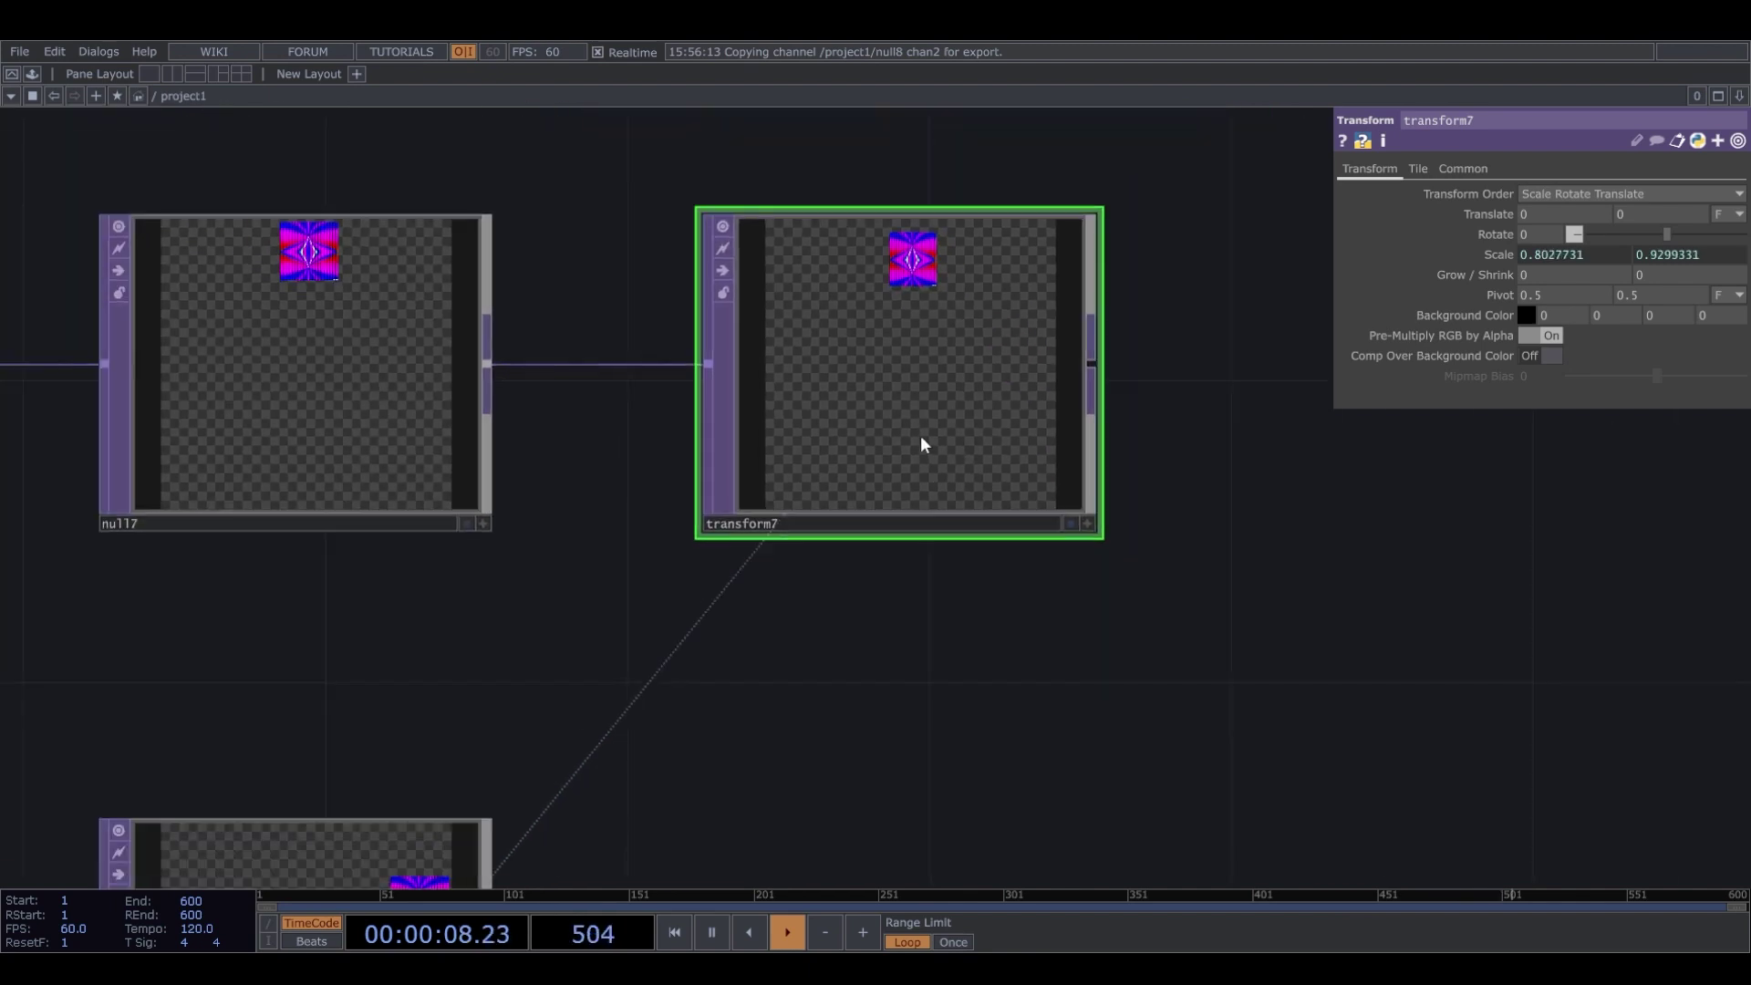
{"action": "scroll", "coordinate": [907, 291], "scroll_direction": "up", "scroll_amount": 2}
{"action": "scroll", "coordinate": [852, 434], "scroll_direction": "up", "scroll_amount": 3}
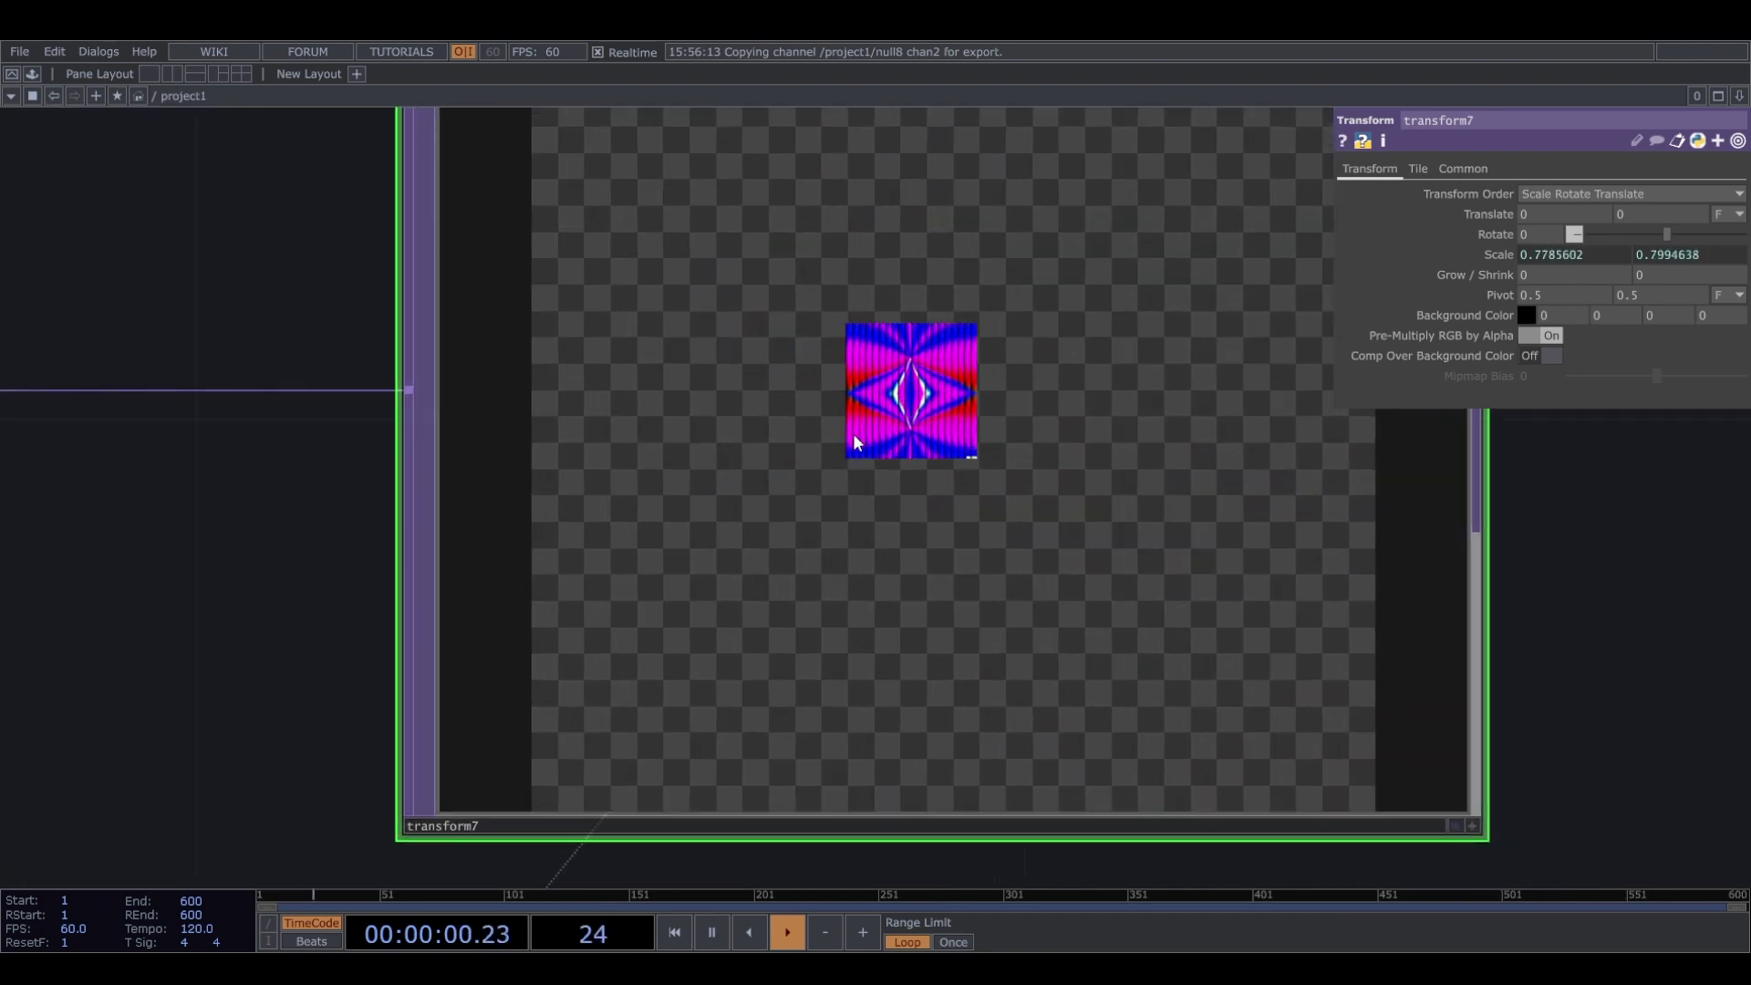
{"action": "scroll", "coordinate": [875, 426], "scroll_direction": "down", "scroll_amount": 2}
{"action": "scroll", "coordinate": [988, 395], "scroll_direction": "up", "scroll_amount": 2}
{"action": "scroll", "coordinate": [992, 398], "scroll_direction": "down", "scroll_amount": 6}
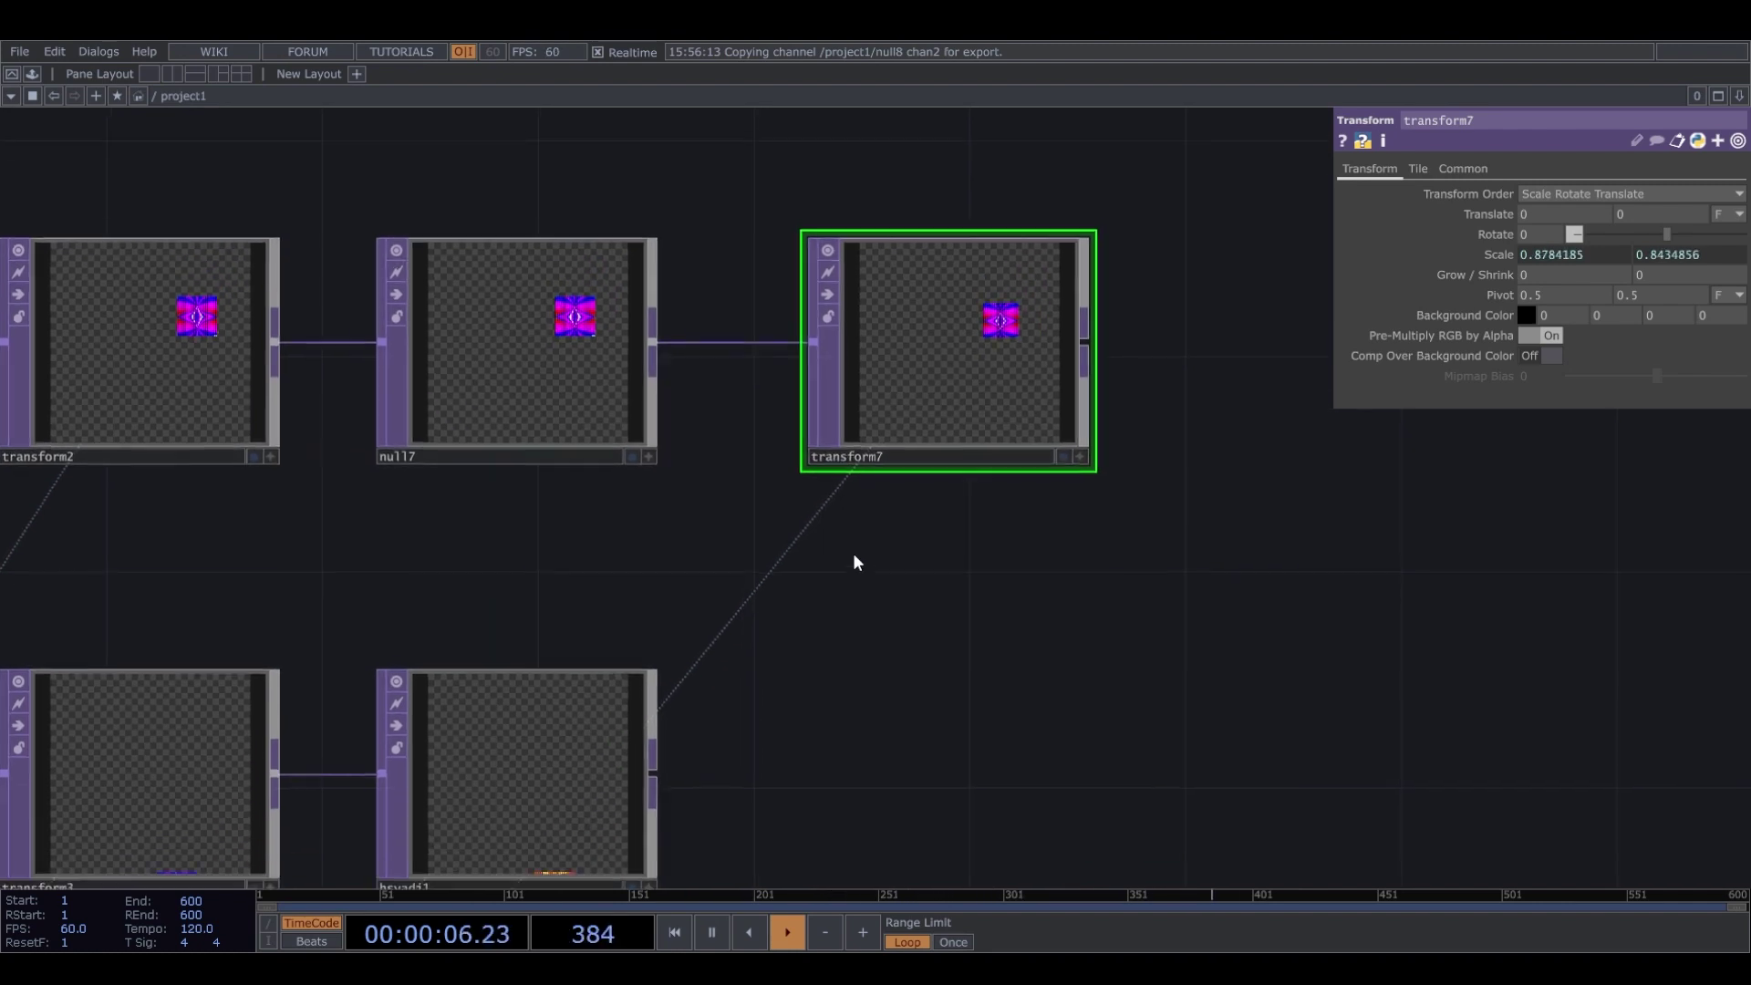
Duplicate transform7 four times and place one copy beside each of hsvadj1 to hsvadj4.
{"action": "scroll", "coordinate": [656, 497], "scroll_direction": "down", "scroll_amount": 3}
{"action": "key", "text": "ctrl+c"}
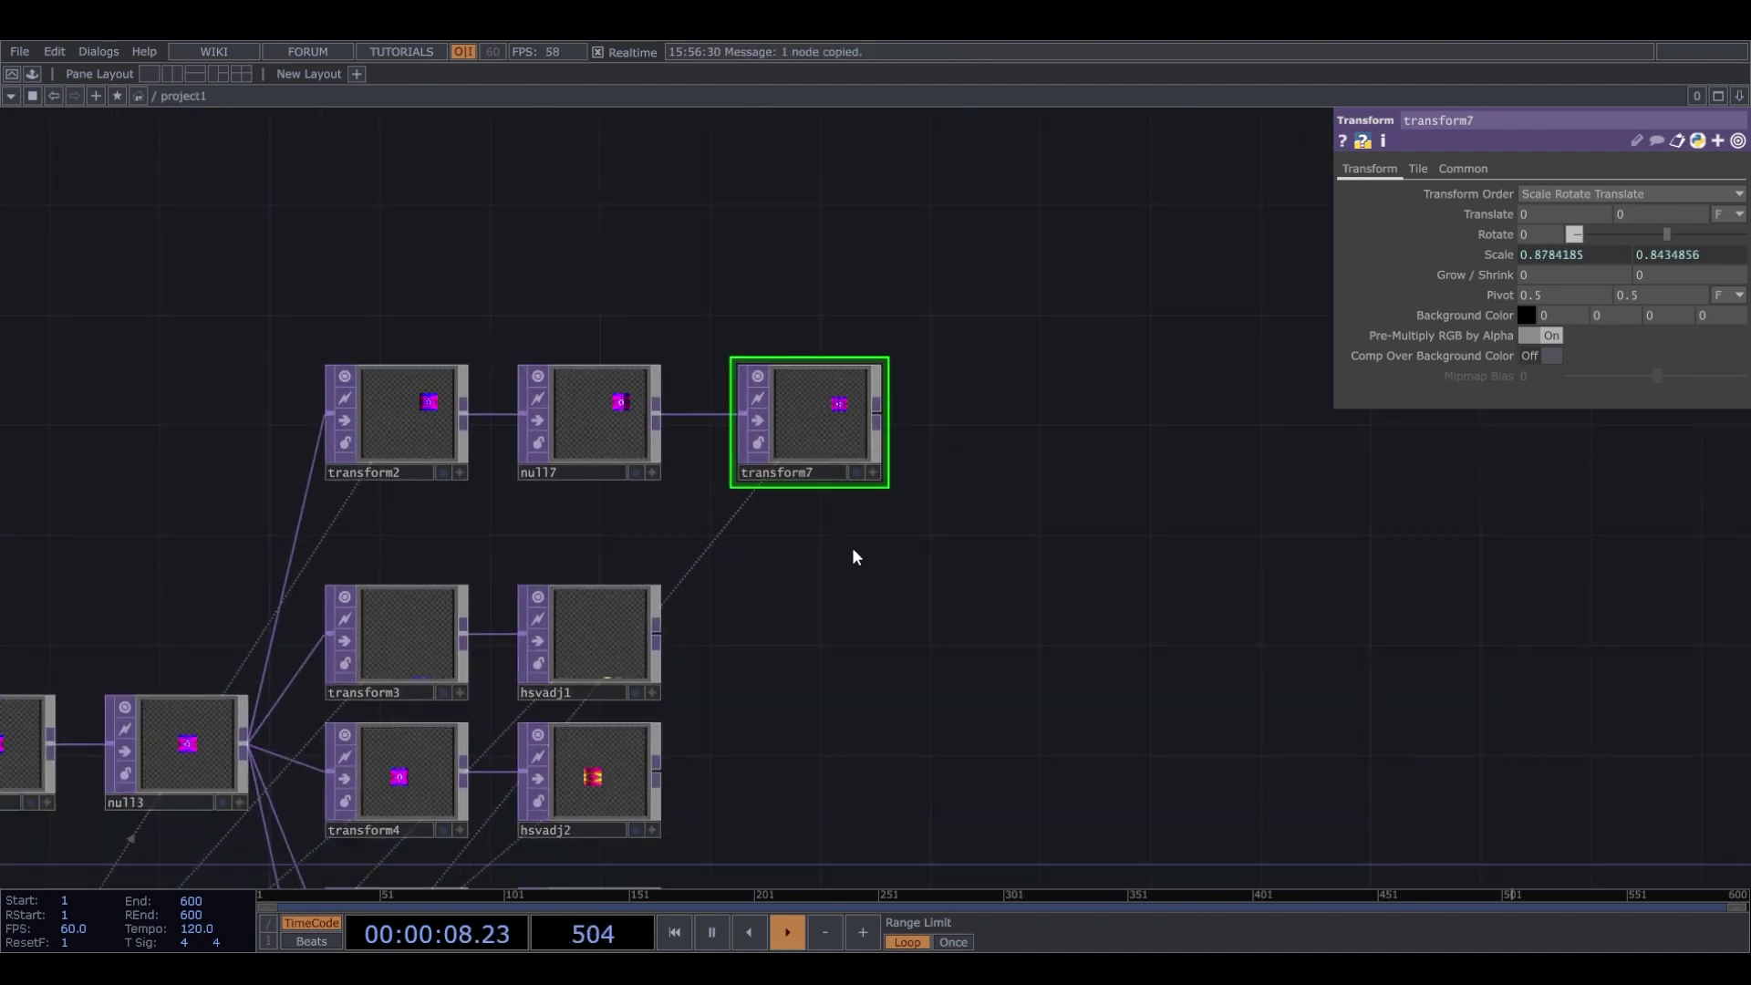
{"action": "key", "text": "ctrl+v"}
{"action": "left_click_drag", "start_coordinate": [958, 478], "coordinate": [954, 275]}
{"action": "left_click_drag", "start_coordinate": [764, 363], "coordinate": [774, 438]}
{"action": "key", "text": "ctrl+v"}
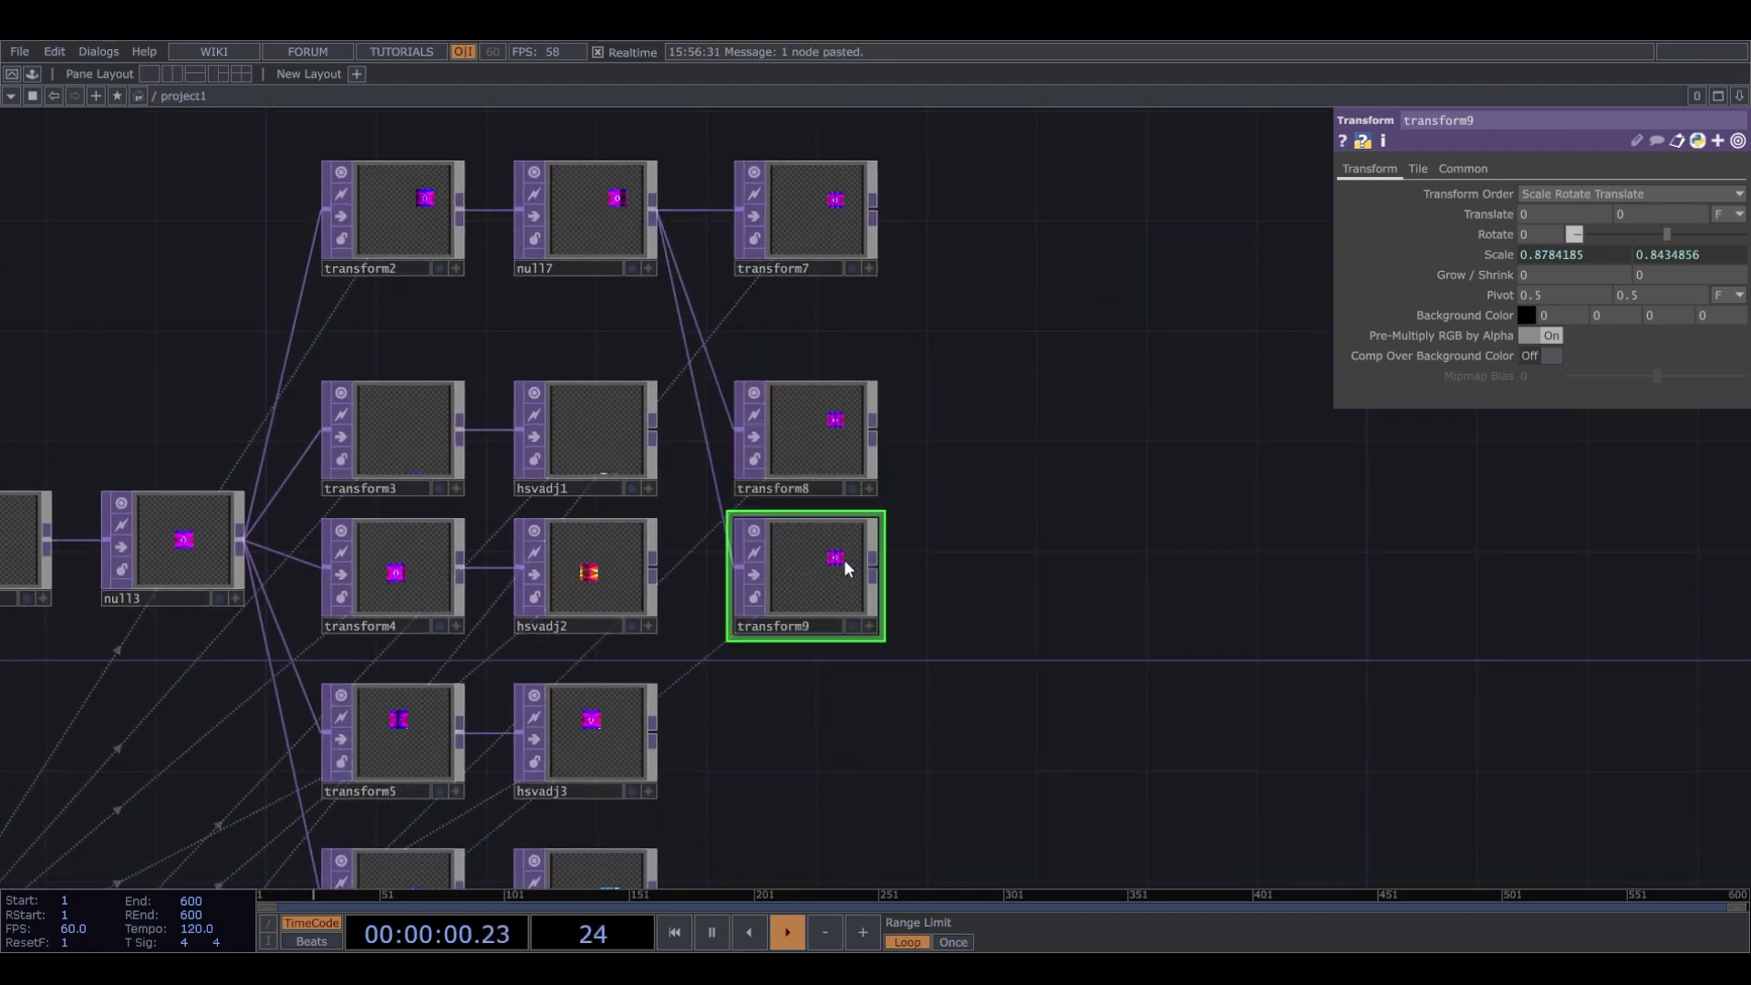
{"action": "key", "text": "ctrl+v"}
{"action": "scroll", "coordinate": [931, 325], "scroll_direction": "down", "scroll_amount": 5}
{"action": "key", "text": "ctrl+v"}
{"action": "left_click_drag", "start_coordinate": [980, 521], "coordinate": [732, 634]}
Connect hsvadj1, hsvadj2, hsvadj3 and hsvadj4 to transform8, transform9, transform10 and transform11 respectively.
{"action": "scroll", "coordinate": [969, 593], "scroll_direction": "up", "scroll_amount": 3}
{"action": "left_click_drag", "start_coordinate": [649, 292], "coordinate": [732, 292]}
{"action": "left_click_drag", "start_coordinate": [653, 429], "coordinate": [732, 426]}
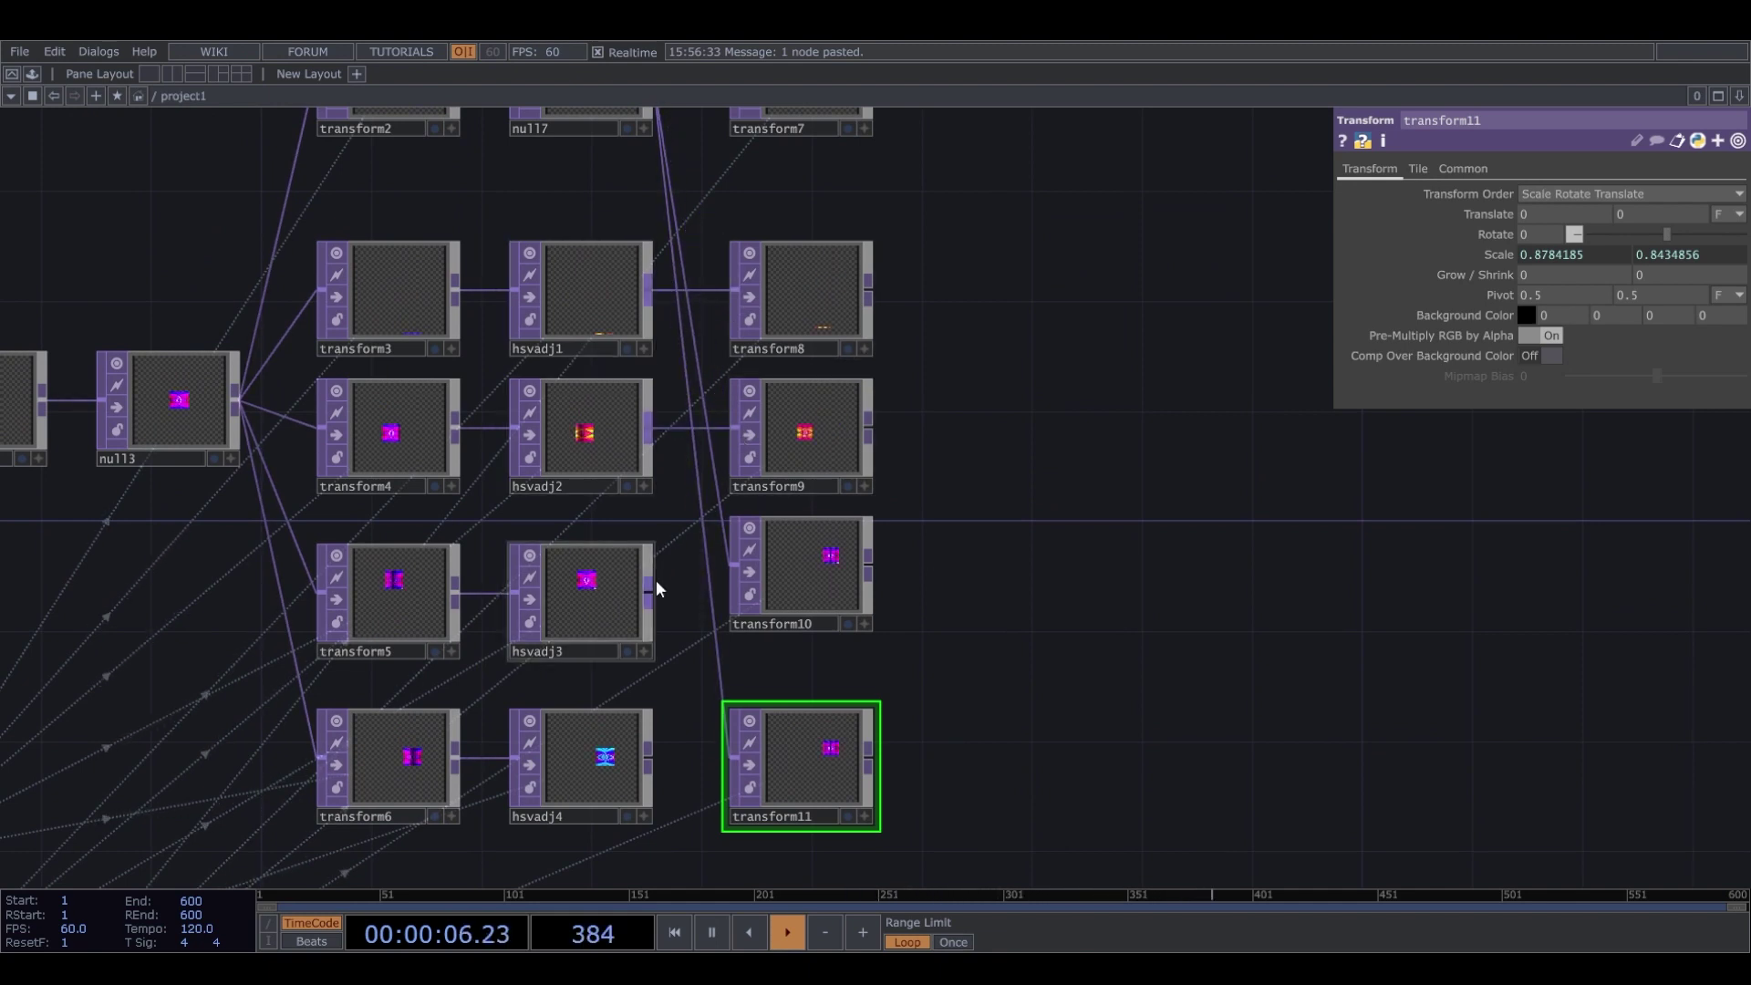
{"action": "left_click_drag", "start_coordinate": [649, 588], "coordinate": [734, 567]}
{"action": "left_click_drag", "start_coordinate": [649, 757], "coordinate": [732, 758]}
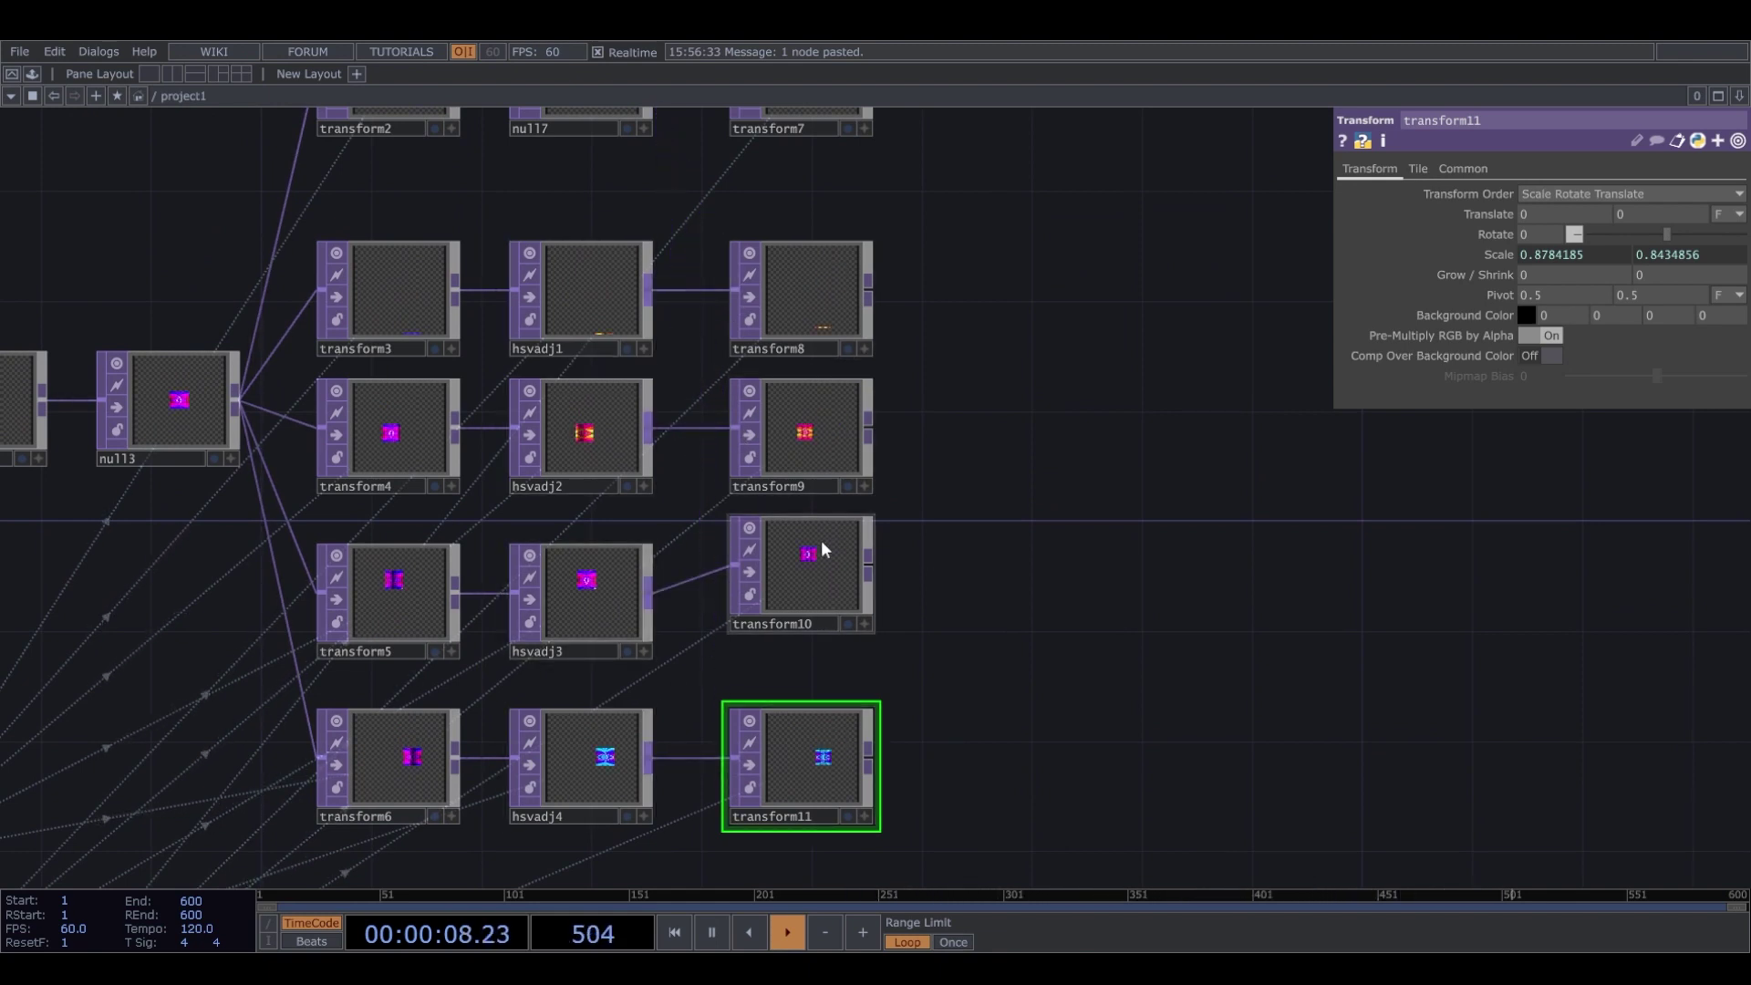
Change transform8's Scale expressions to null8's chan2 horizontally and chan3 vertically.
{"action": "left_click_drag", "start_coordinate": [958, 327], "coordinate": [929, 632]}
{"action": "left_click", "coordinate": [769, 591]}
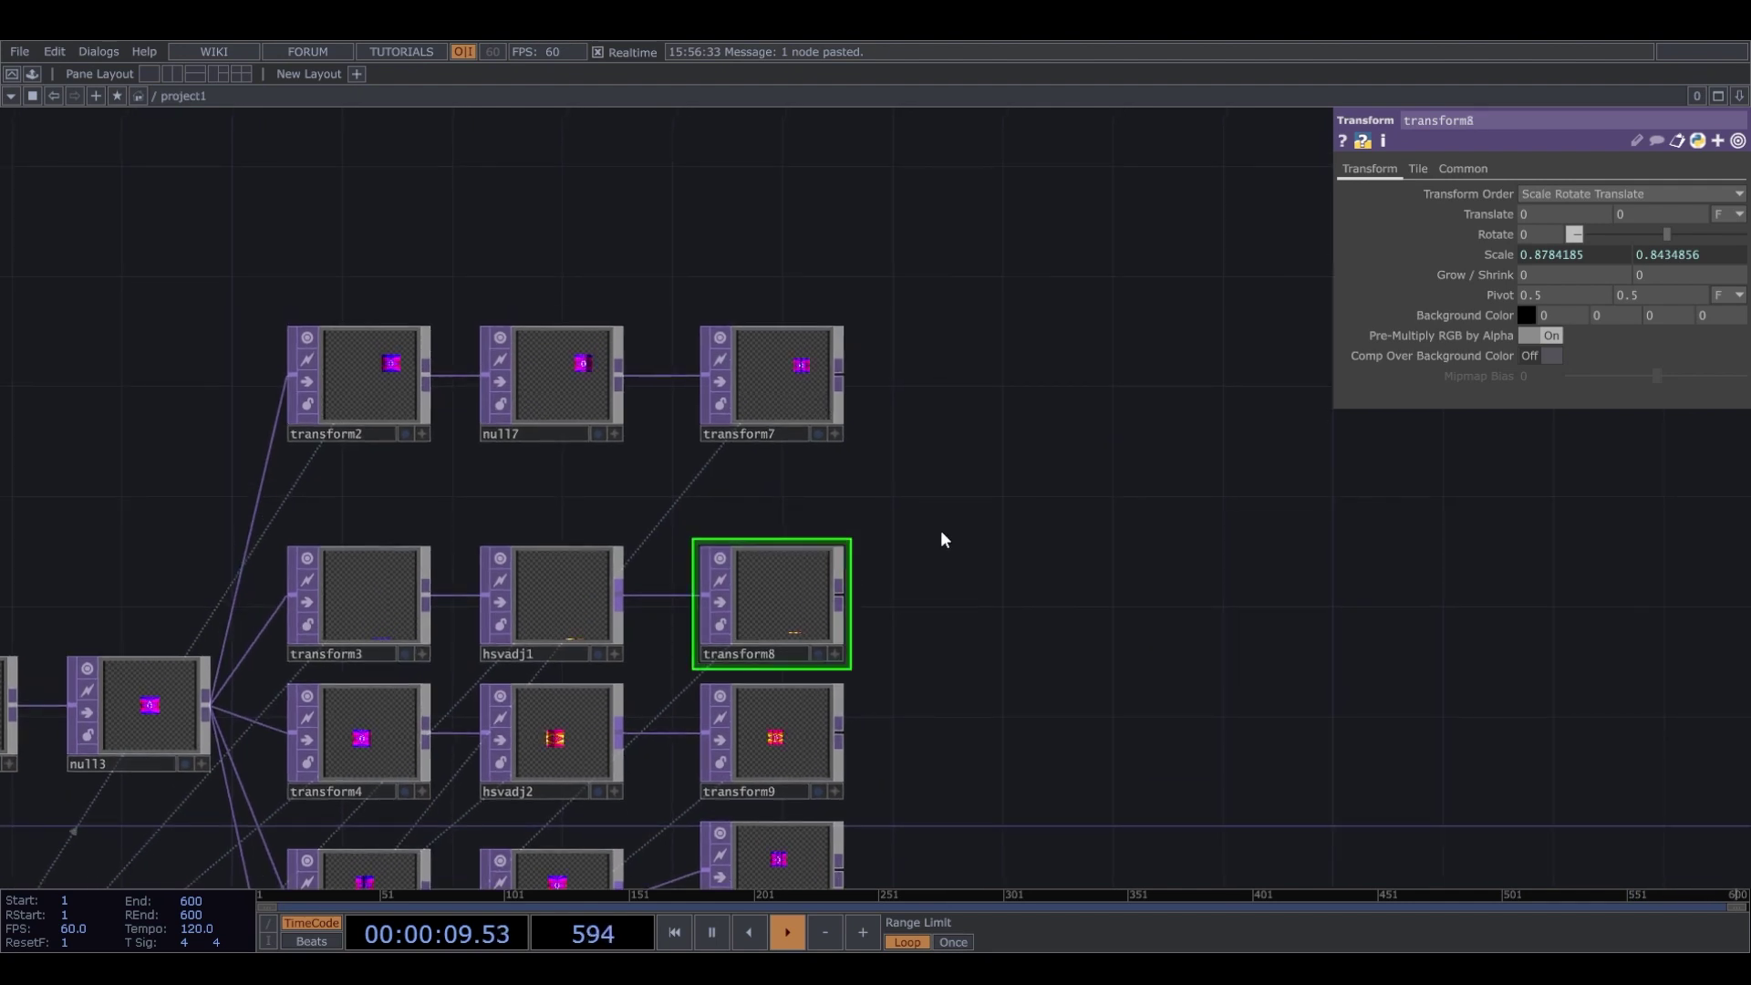
{"action": "left_click", "coordinate": [1499, 254]}
{"action": "left_click", "coordinate": [1591, 277]}
{"action": "type", "text": "2"}
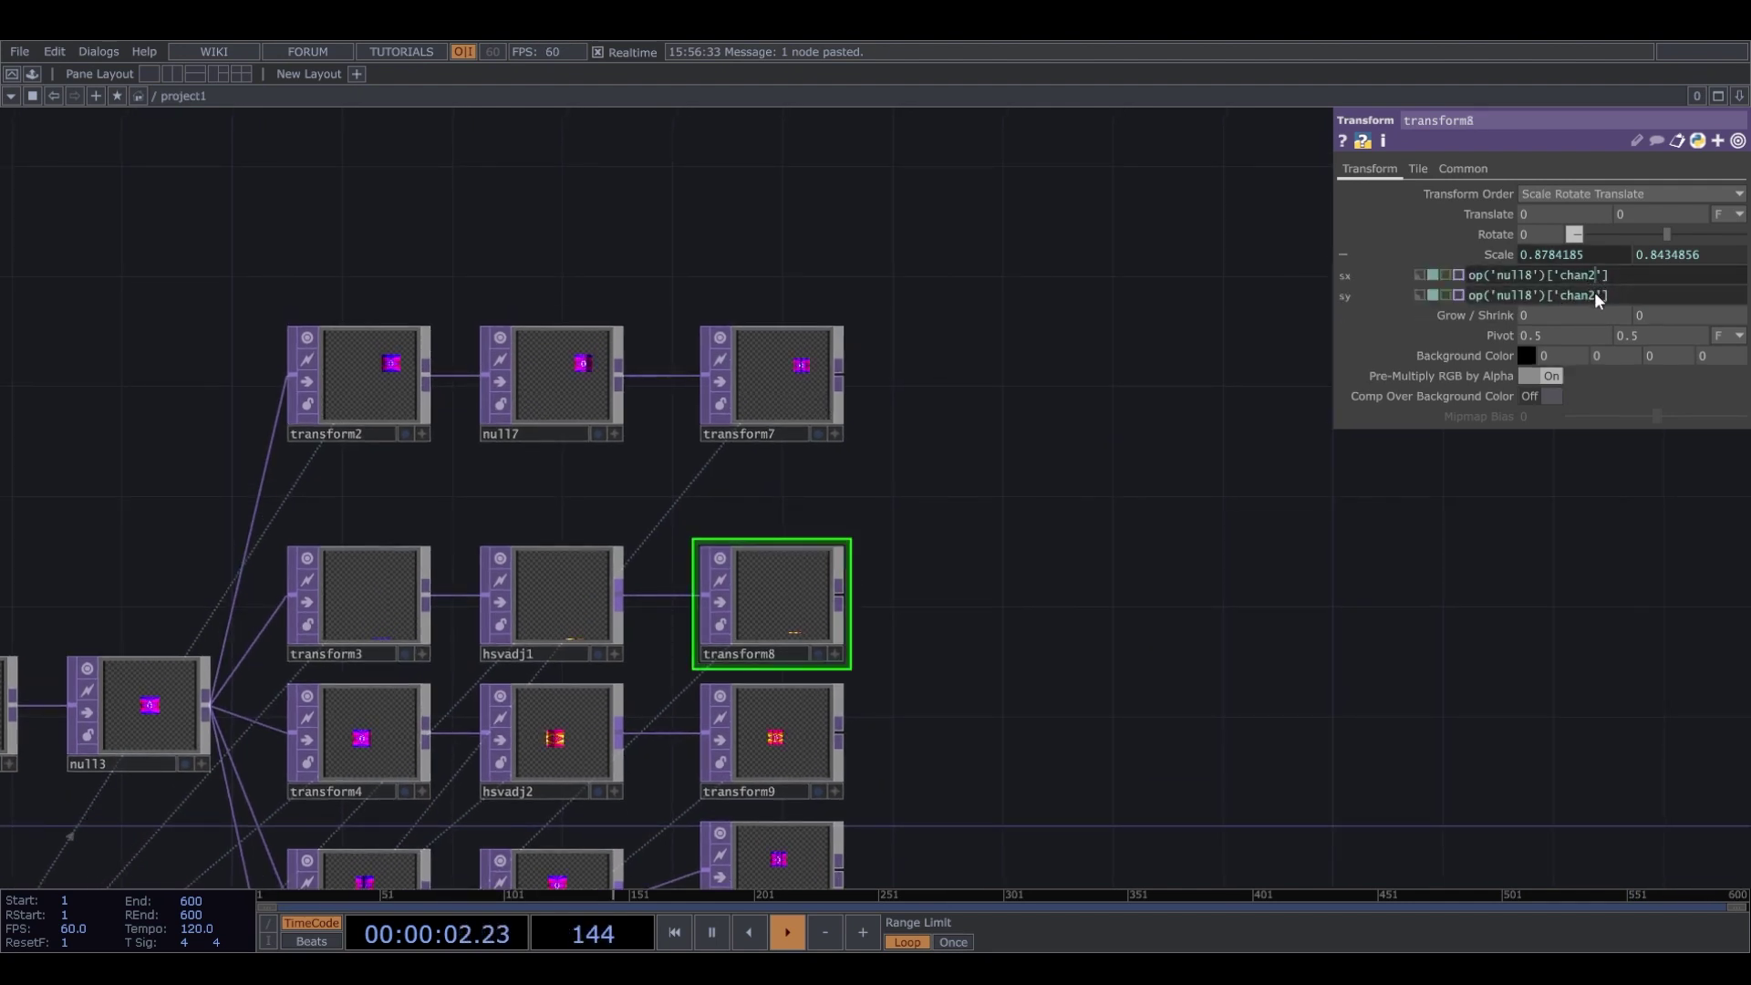
{"action": "left_click_drag", "start_coordinate": [1595, 295], "coordinate": [1585, 298]}
{"action": "type", "text": "3"}
Change transform9's Scale expressions to null8's chan4 horizontally and chan5 vertically.
{"action": "left_click_drag", "start_coordinate": [1081, 687], "coordinate": [1084, 567]}
{"action": "left_click", "coordinate": [824, 643]}
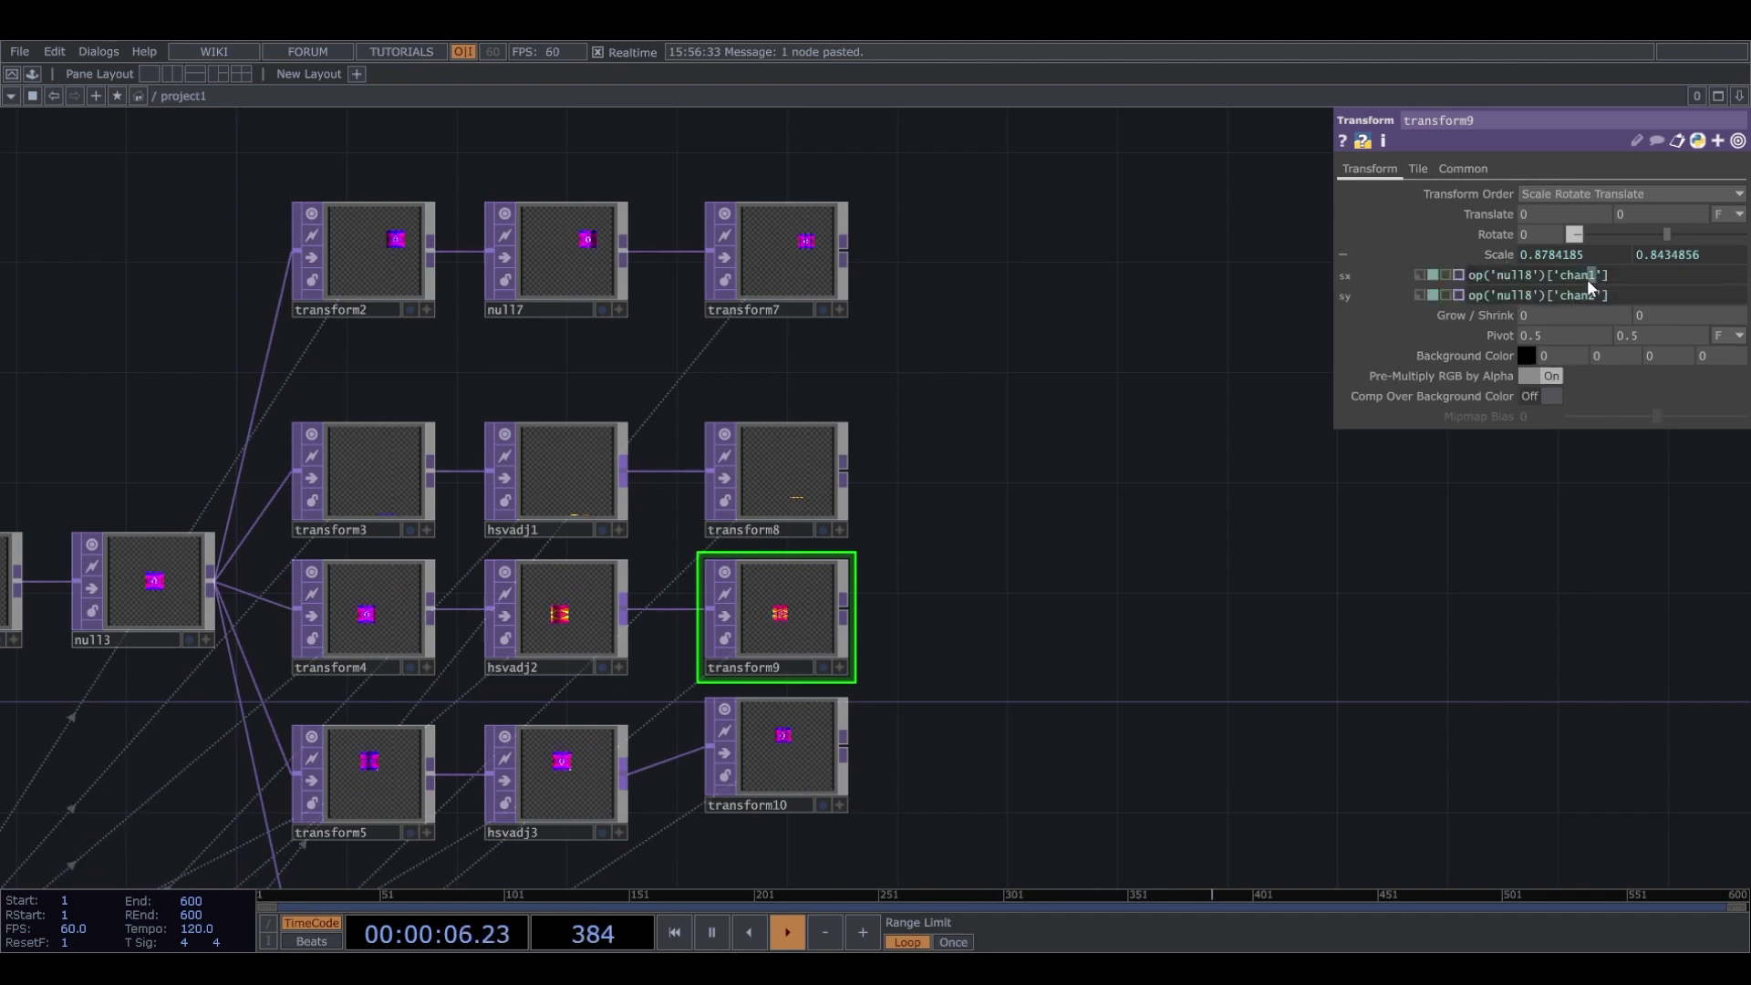
{"action": "left_click", "coordinate": [1589, 277]}
{"action": "key", "text": "BackSpace"}
{"action": "type", "text": "4"}
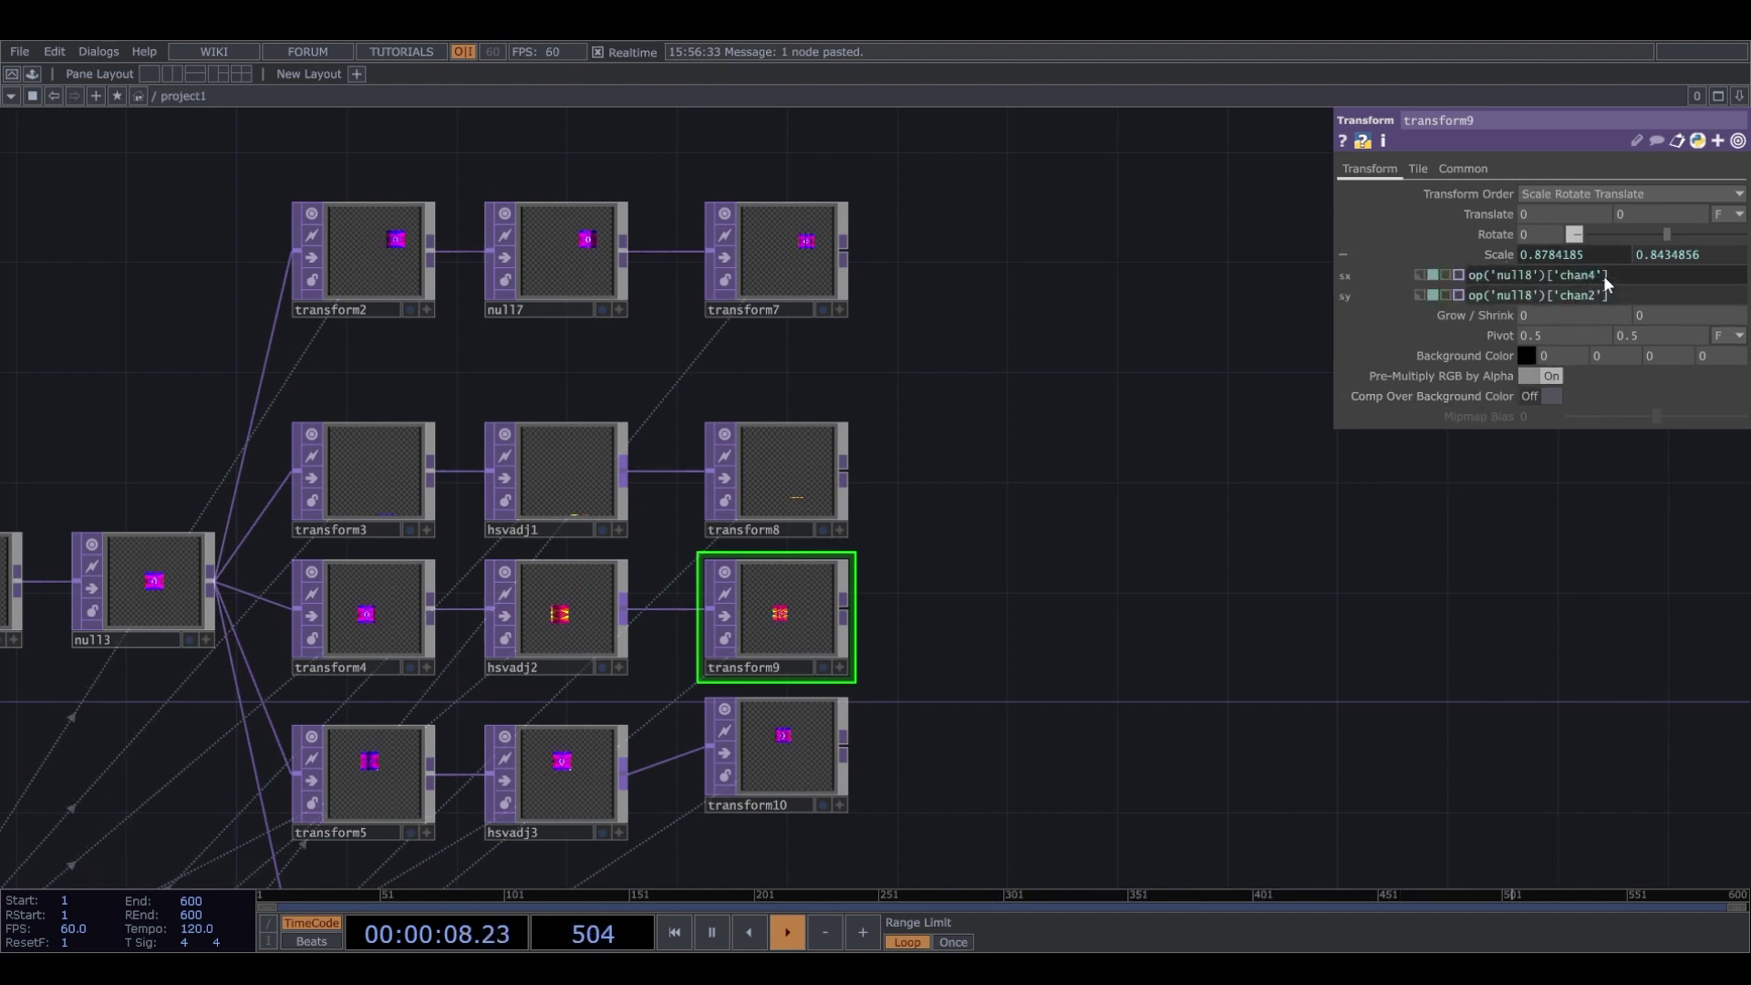
{"action": "left_click", "coordinate": [1590, 294]}
{"action": "key", "text": "BackSpace"}
{"action": "type", "text": "5"}
{"action": "key", "text": "Return"}
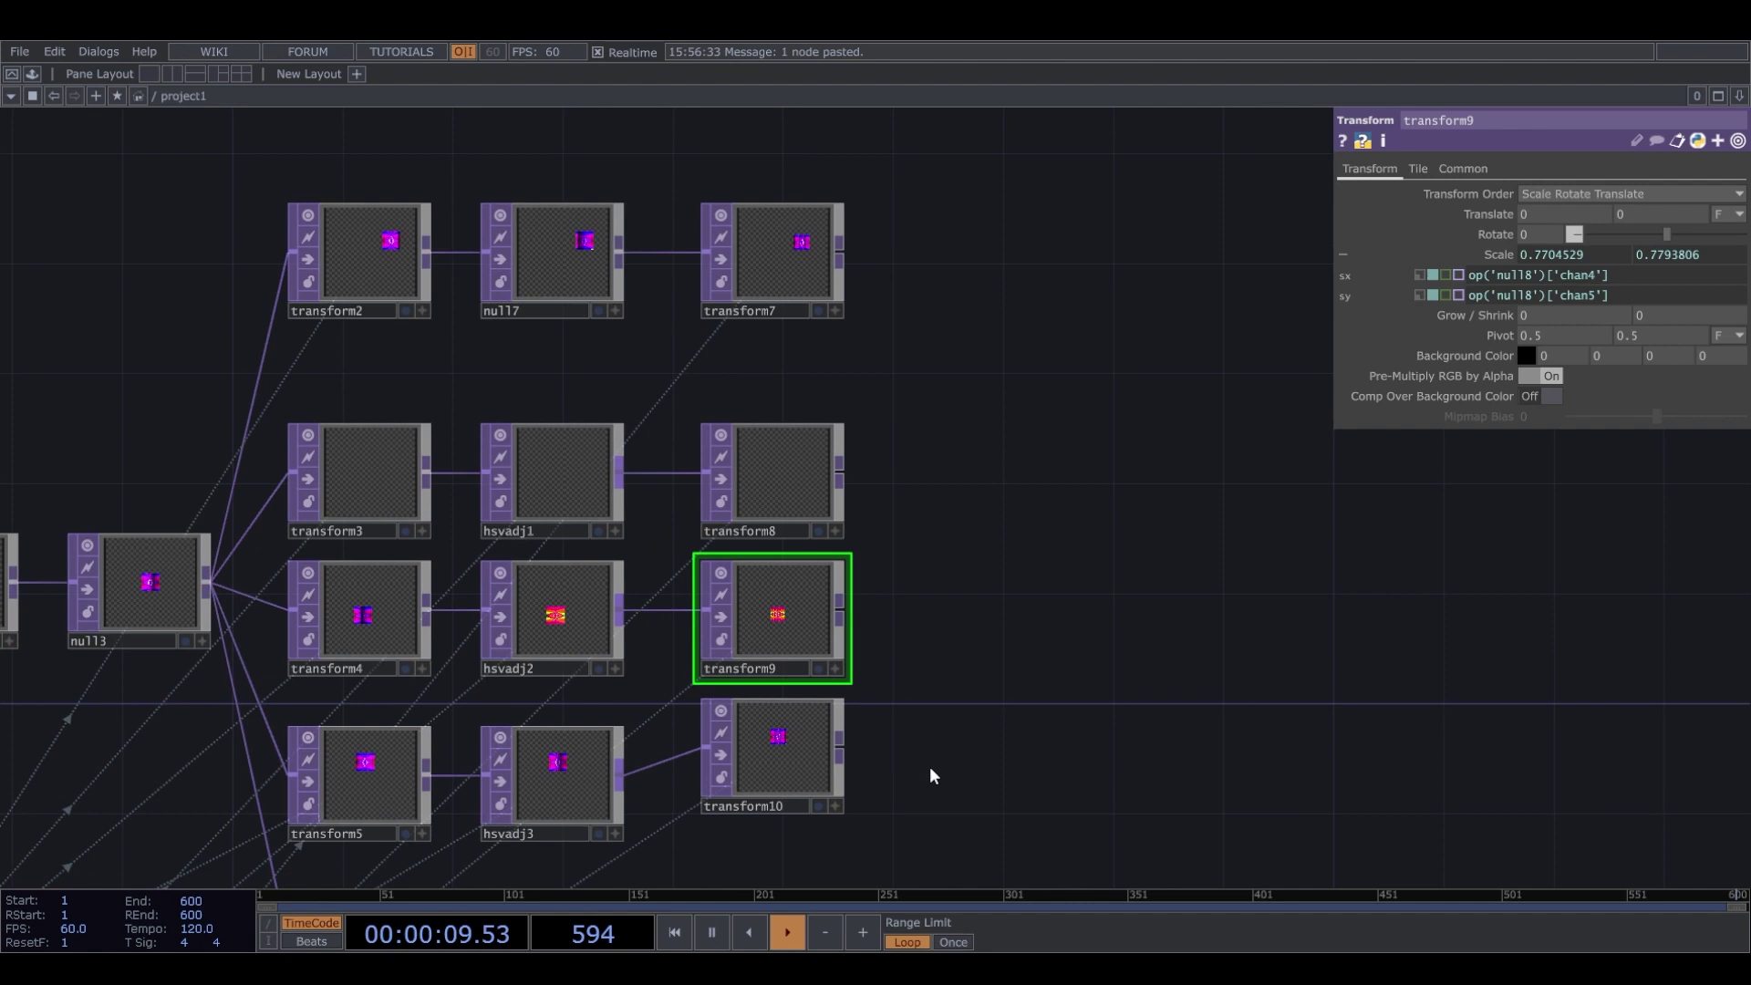
Change transform10's Scale expressions to null8's chan5 horizontally and chan6 vertically.
{"action": "left_click", "coordinate": [807, 781]}
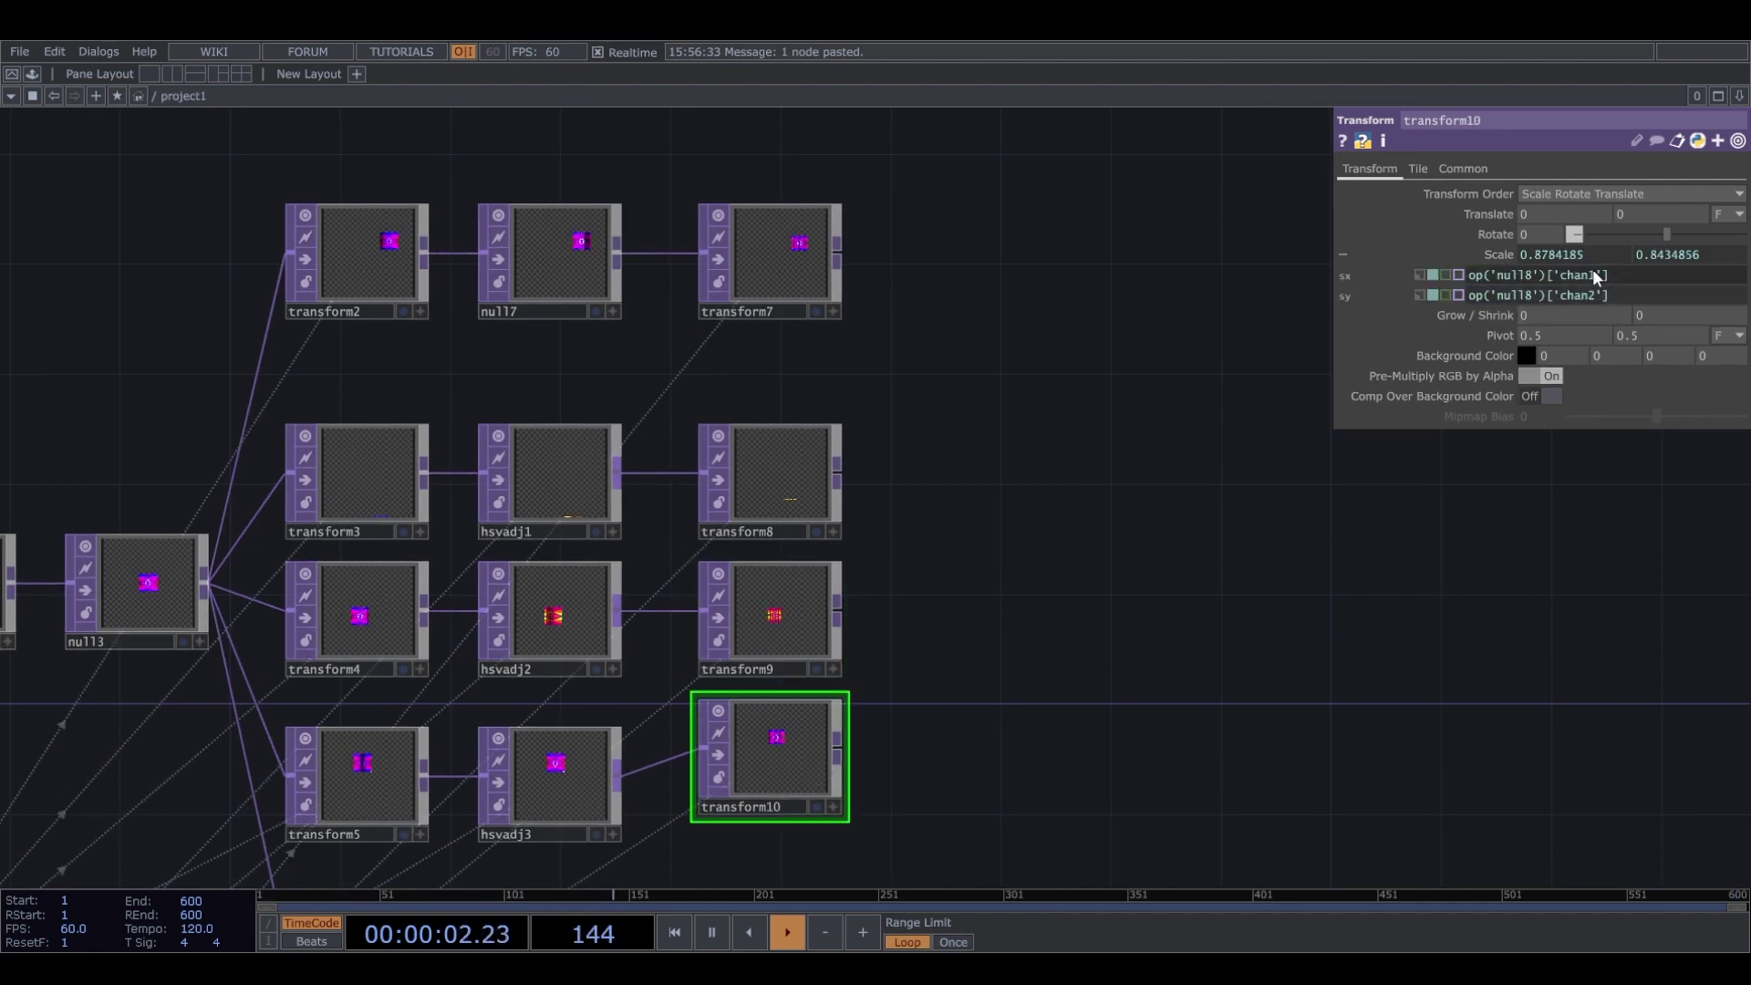
{"action": "left_click", "coordinate": [1594, 275]}
{"action": "key", "text": "BackSpace"}
{"action": "type", "text": "5"}
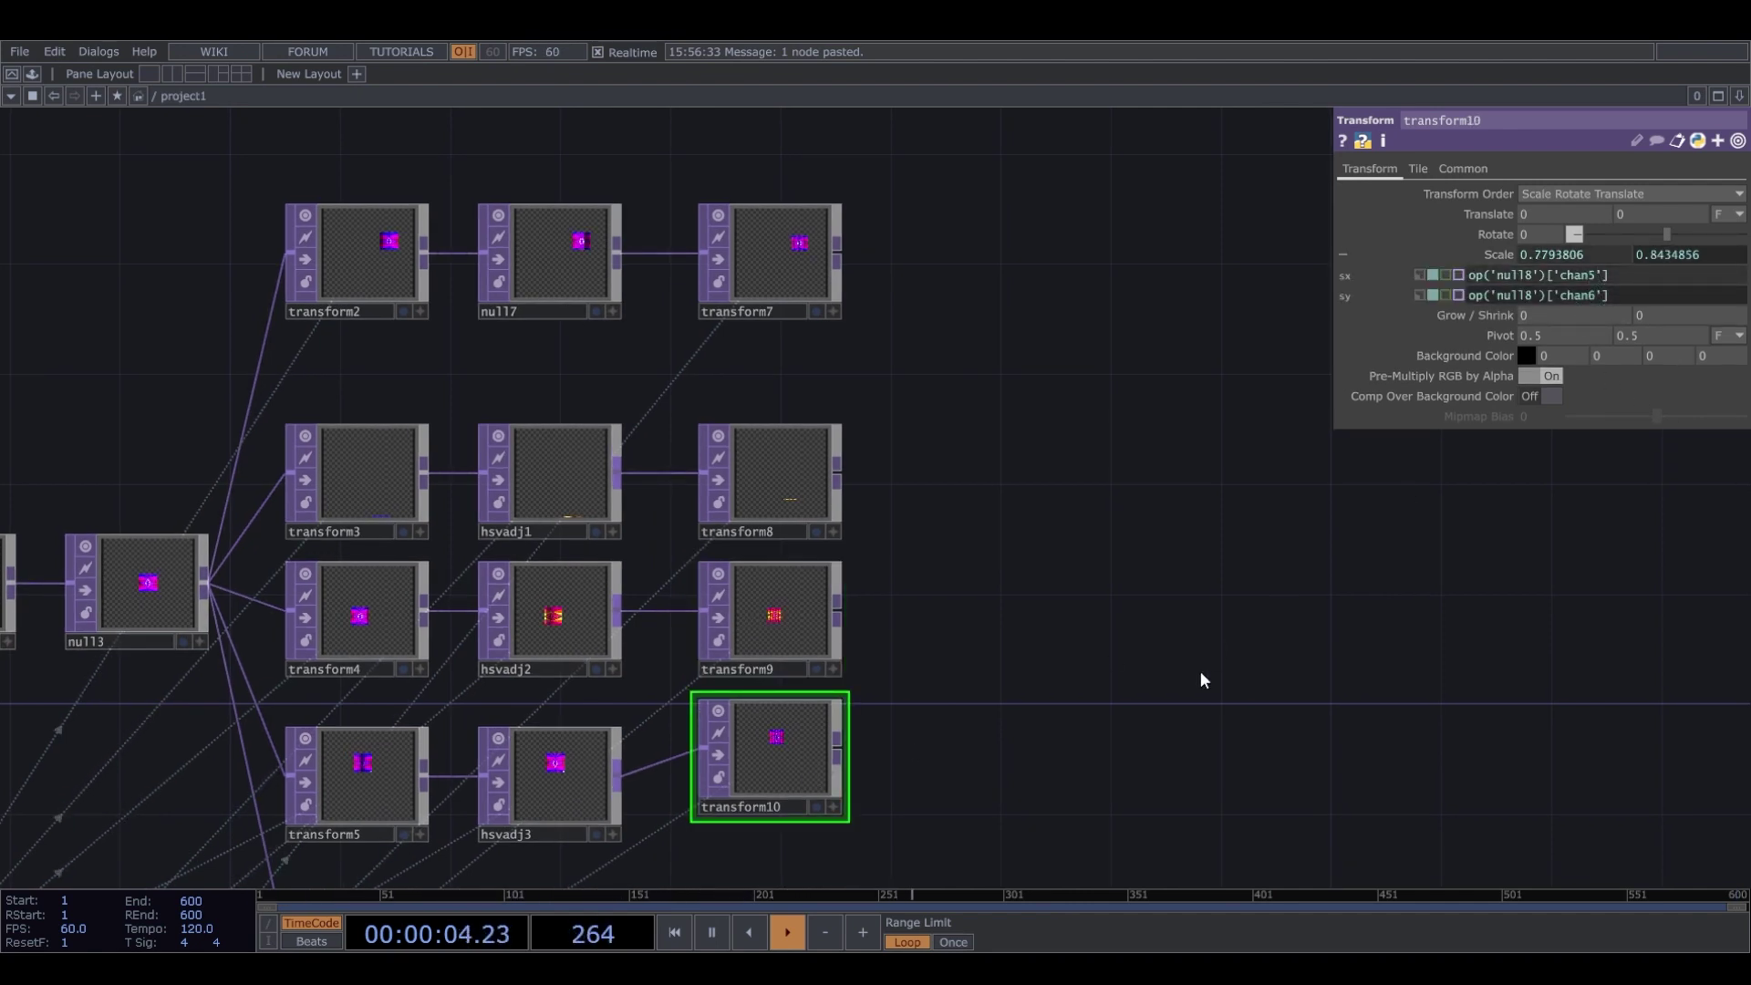
Change transform11's Scale expressions to null8's chan7 horizontally and chan8 vertically.
{"action": "left_click_drag", "start_coordinate": [1200, 677], "coordinate": [1244, 369]}
{"action": "left_click", "coordinate": [840, 644]}
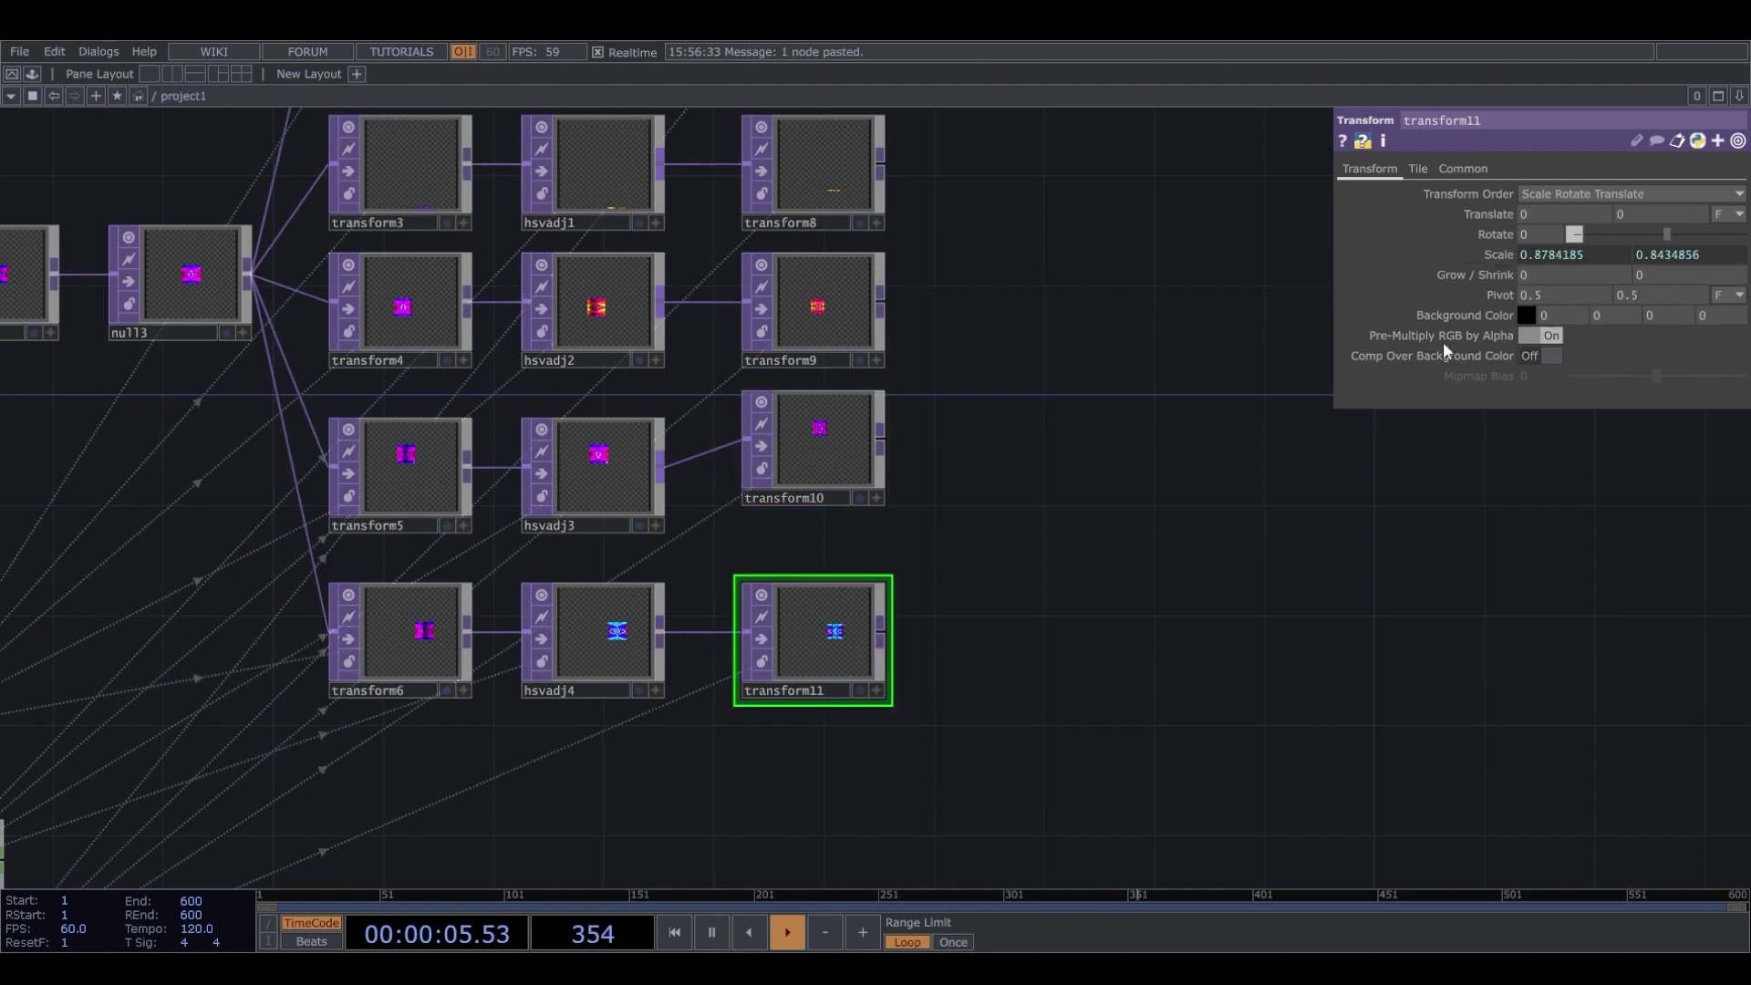
{"action": "left_click", "coordinate": [1502, 253]}
{"action": "left_click_drag", "start_coordinate": [1595, 296], "coordinate": [1588, 295]}
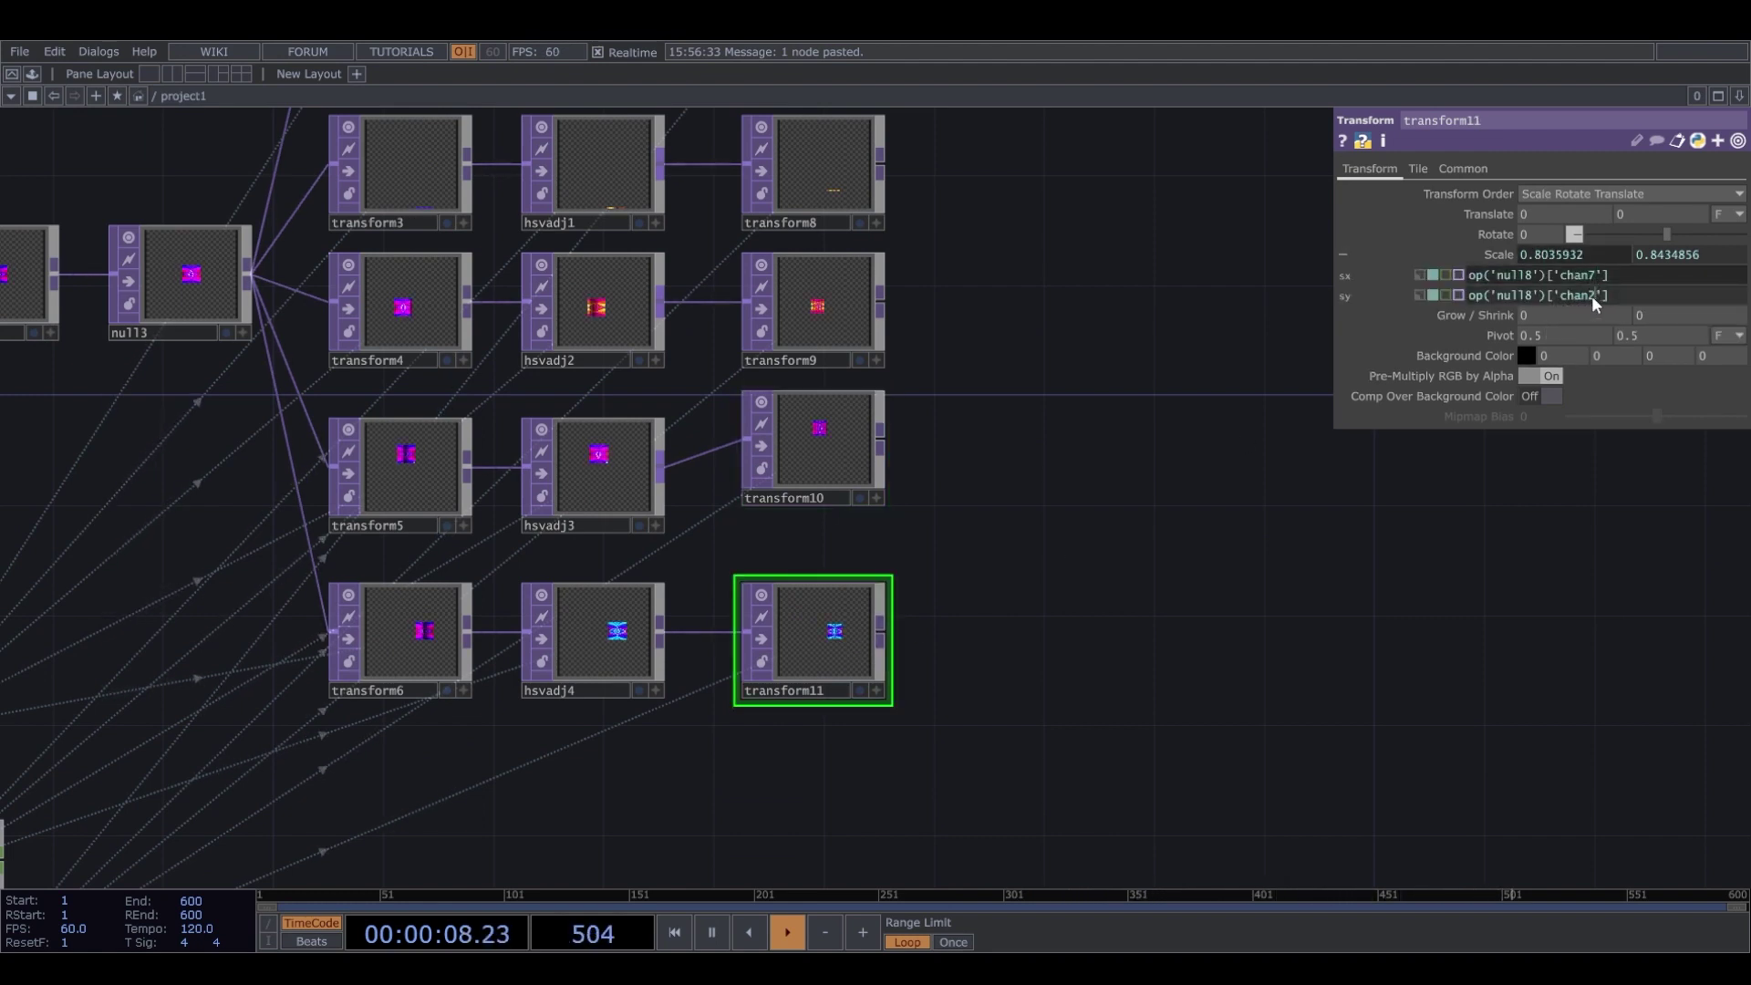
{"action": "type", "text": "8"}
Move the four lower rows of Transform and HSV Adjust TOPs down, away from the transform2 row.
{"action": "left_click_drag", "start_coordinate": [1041, 498], "coordinate": [1005, 589]}
{"action": "scroll", "coordinate": [1005, 589], "scroll_direction": "down", "scroll_amount": 3}
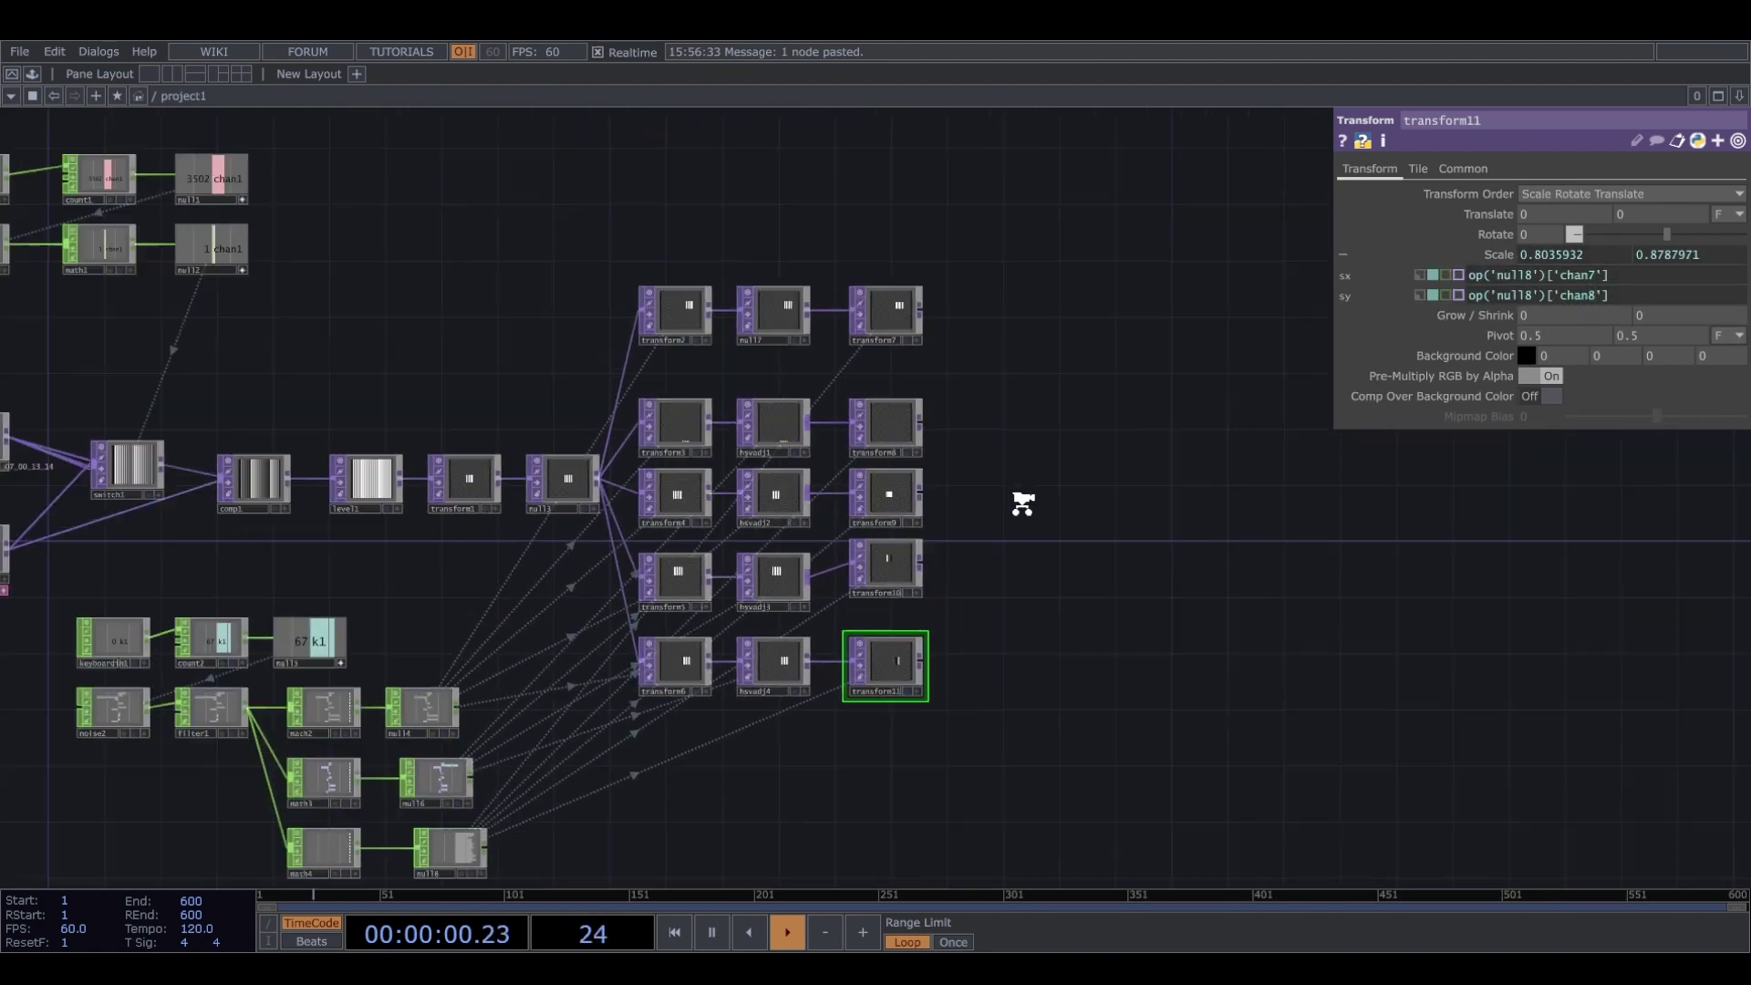
{"action": "scroll", "coordinate": [926, 392], "scroll_direction": "up", "scroll_amount": 2}
{"action": "scroll", "coordinate": [982, 396], "scroll_direction": "down", "scroll_amount": 3}
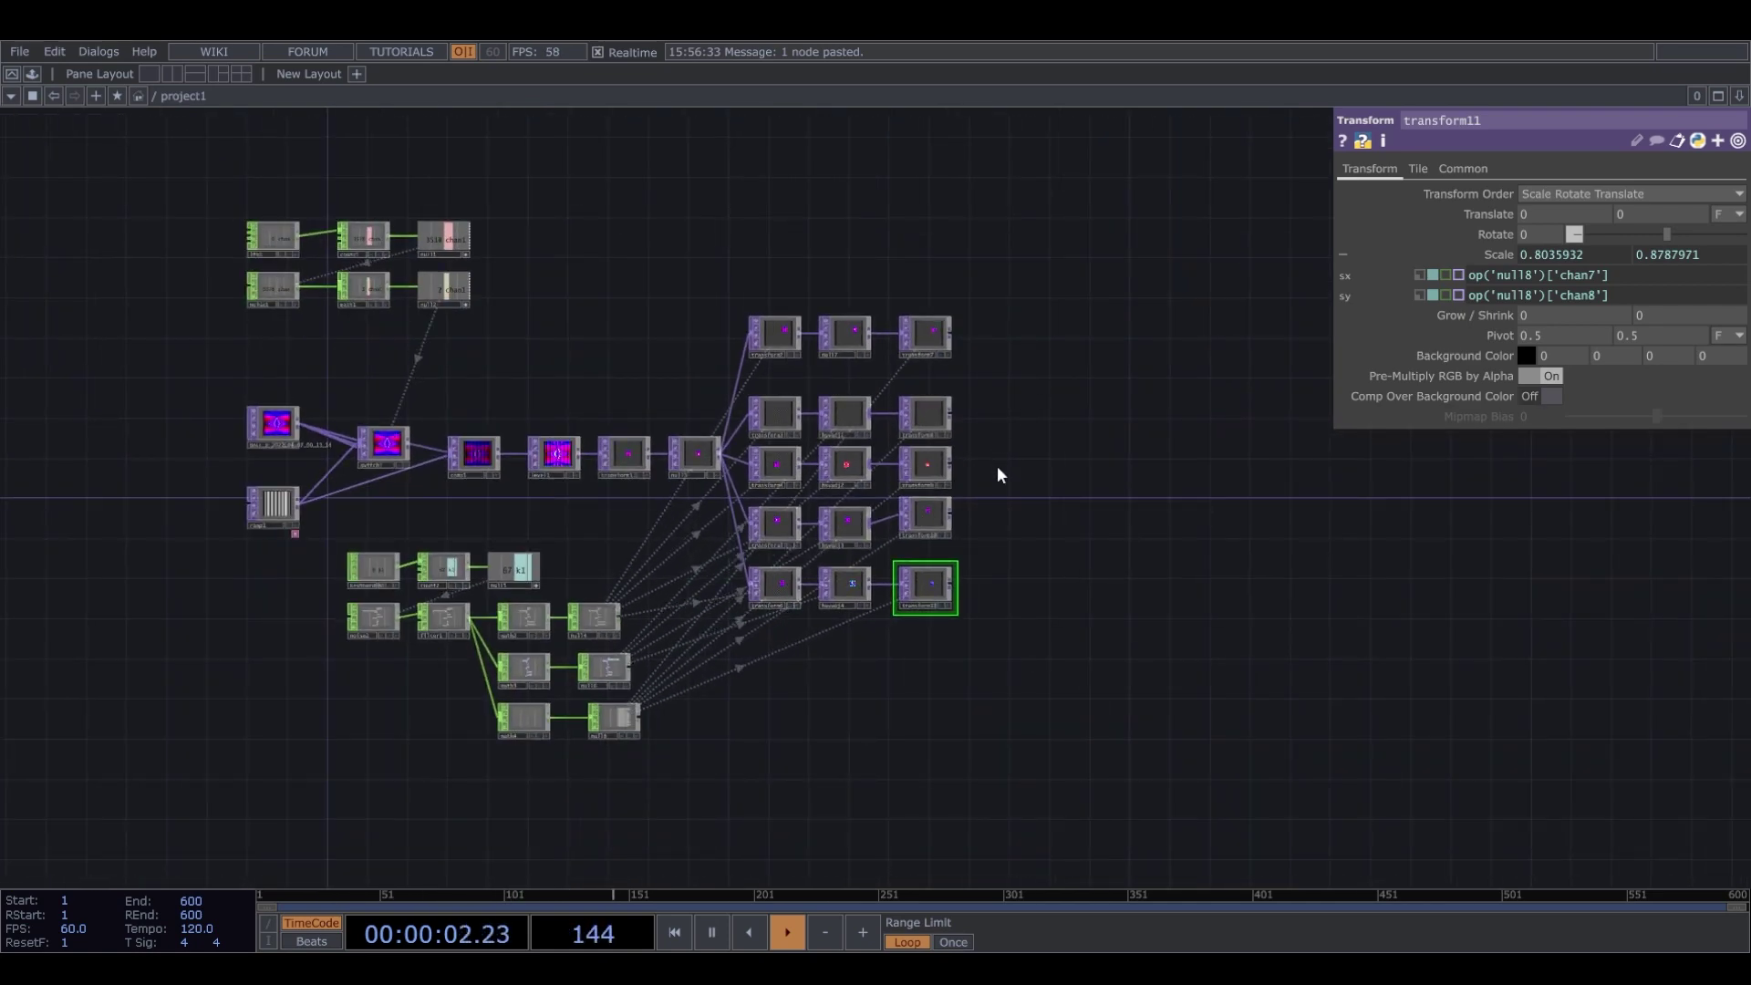
{"action": "left_click_drag", "start_coordinate": [1012, 395], "coordinate": [756, 675]}
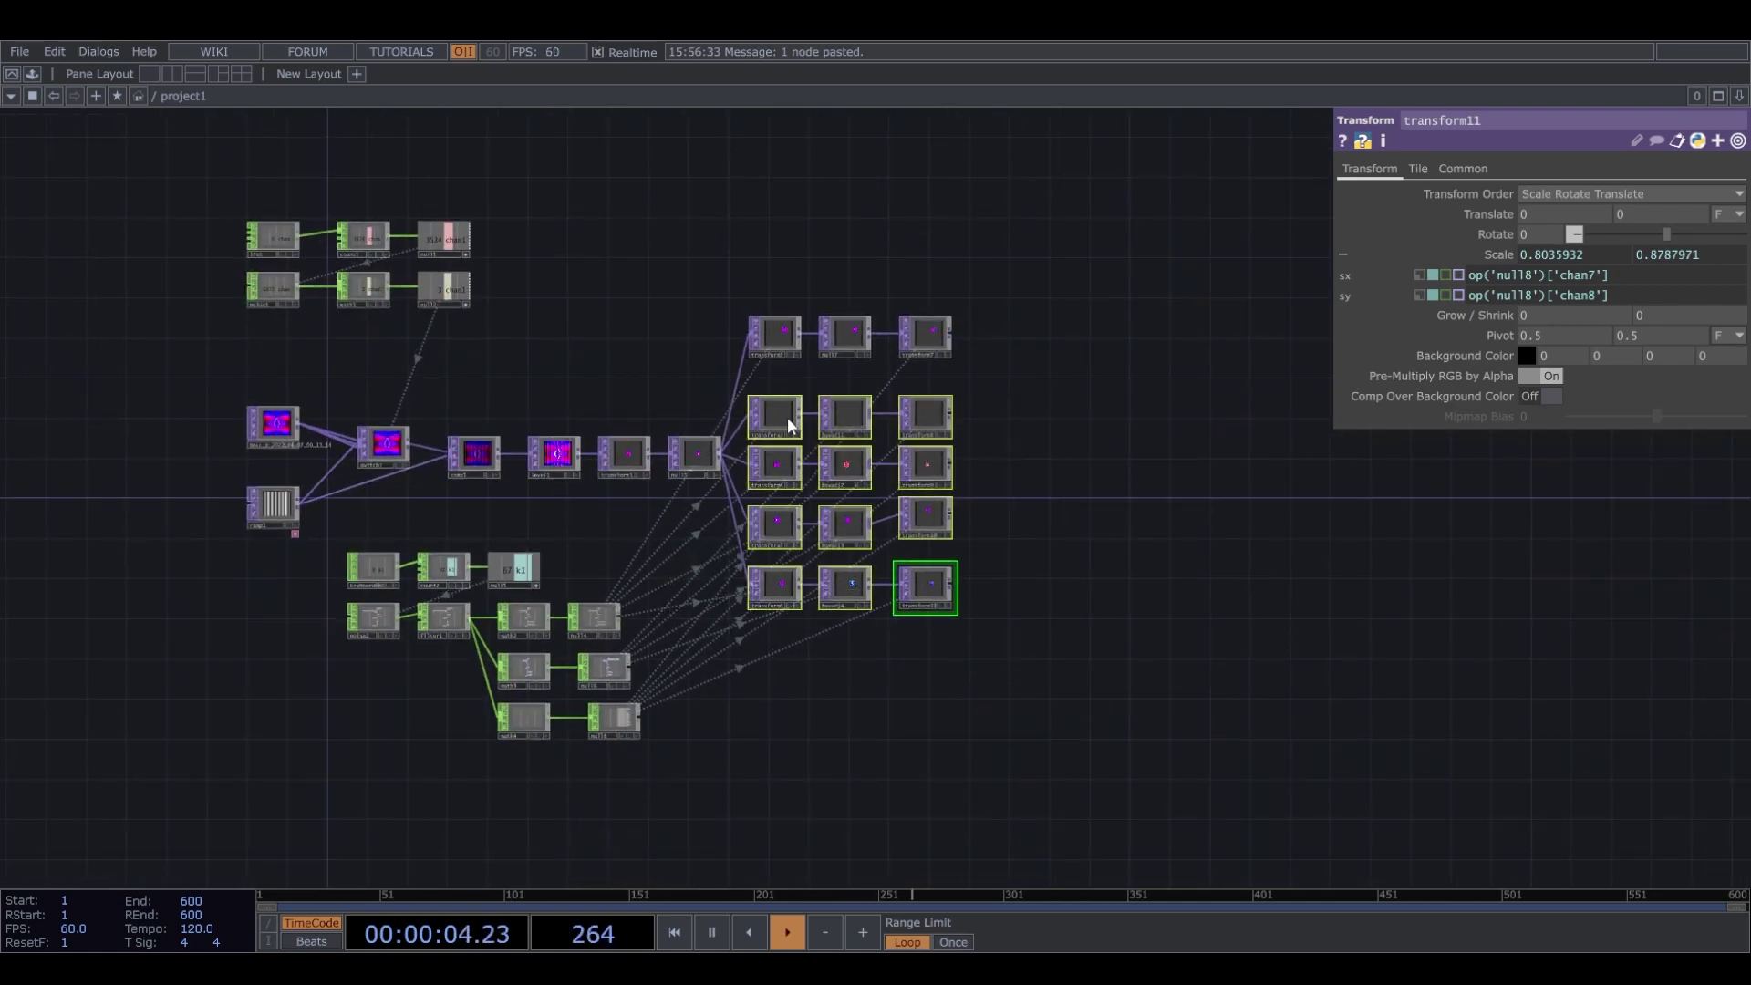
{"action": "left_click_drag", "start_coordinate": [789, 422], "coordinate": [790, 483]}
{"action": "left_click", "coordinate": [1068, 314]}
{"action": "scroll", "coordinate": [1006, 324], "scroll_direction": "up", "scroll_amount": 3}
{"action": "left_click_drag", "start_coordinate": [1007, 325], "coordinate": [1018, 535]}
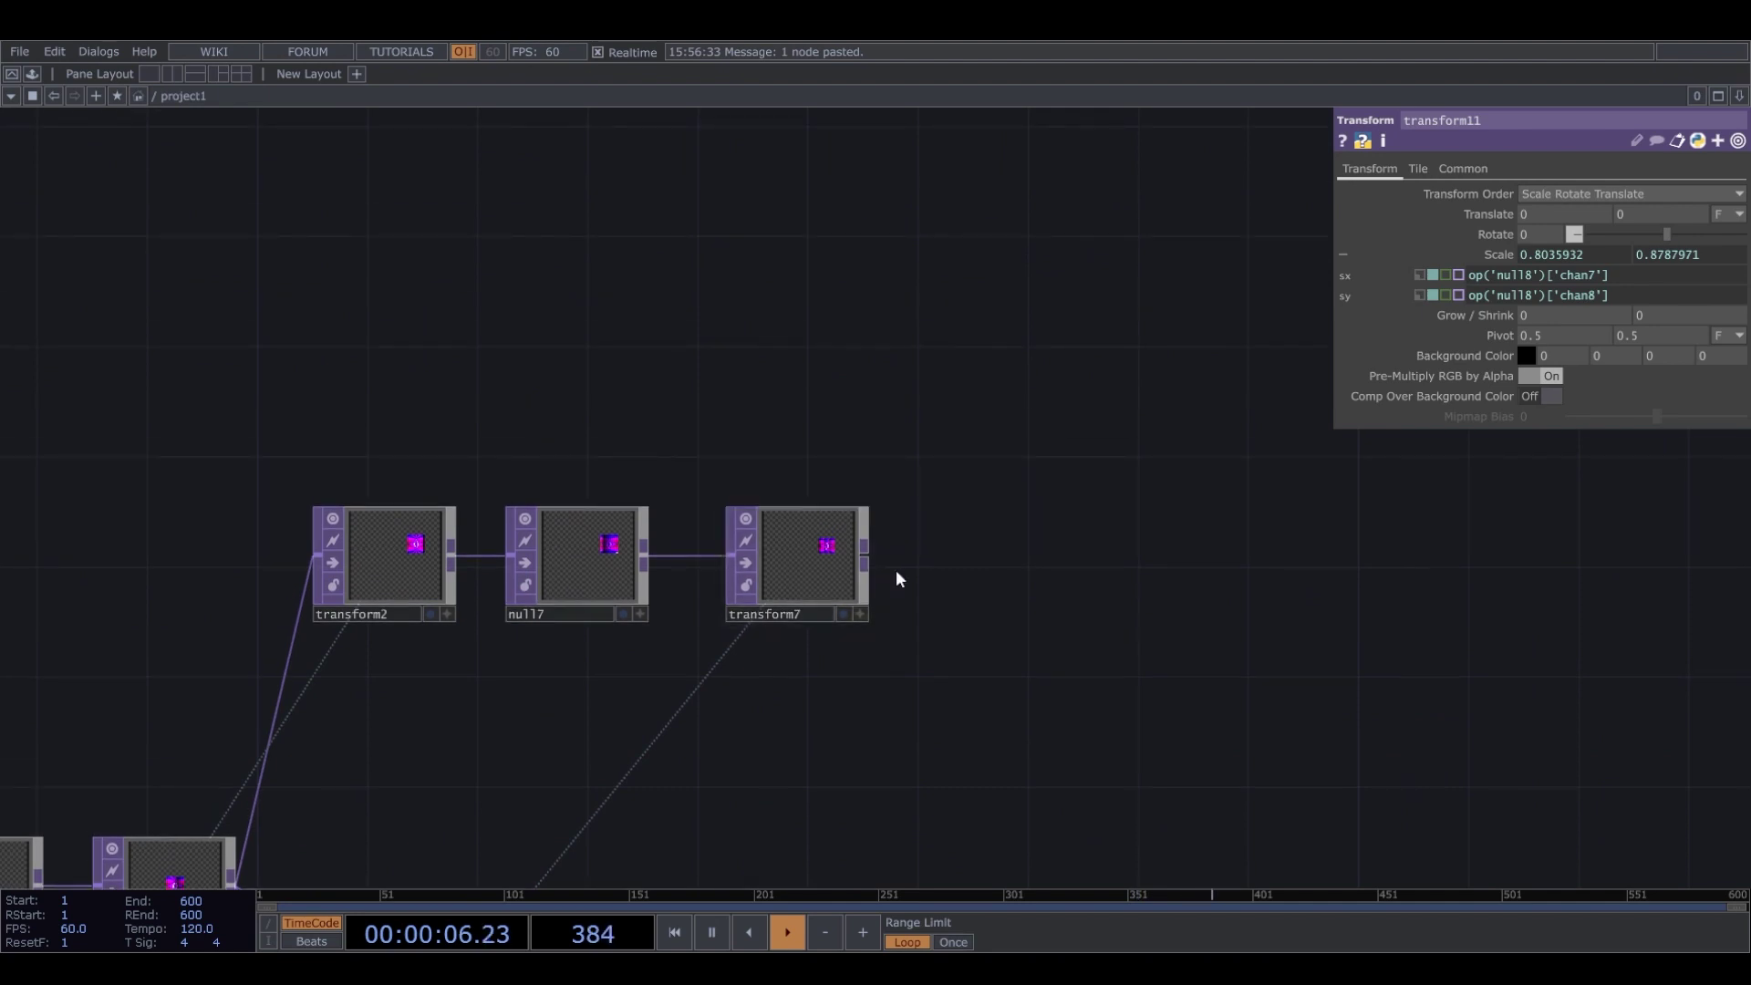
{"action": "scroll", "coordinate": [890, 569], "scroll_direction": "up", "scroll_amount": 2}
{"action": "scroll", "coordinate": [903, 568], "scroll_direction": "down", "scroll_amount": 4}
{"action": "left_click_drag", "start_coordinate": [899, 569], "coordinate": [628, 678]}
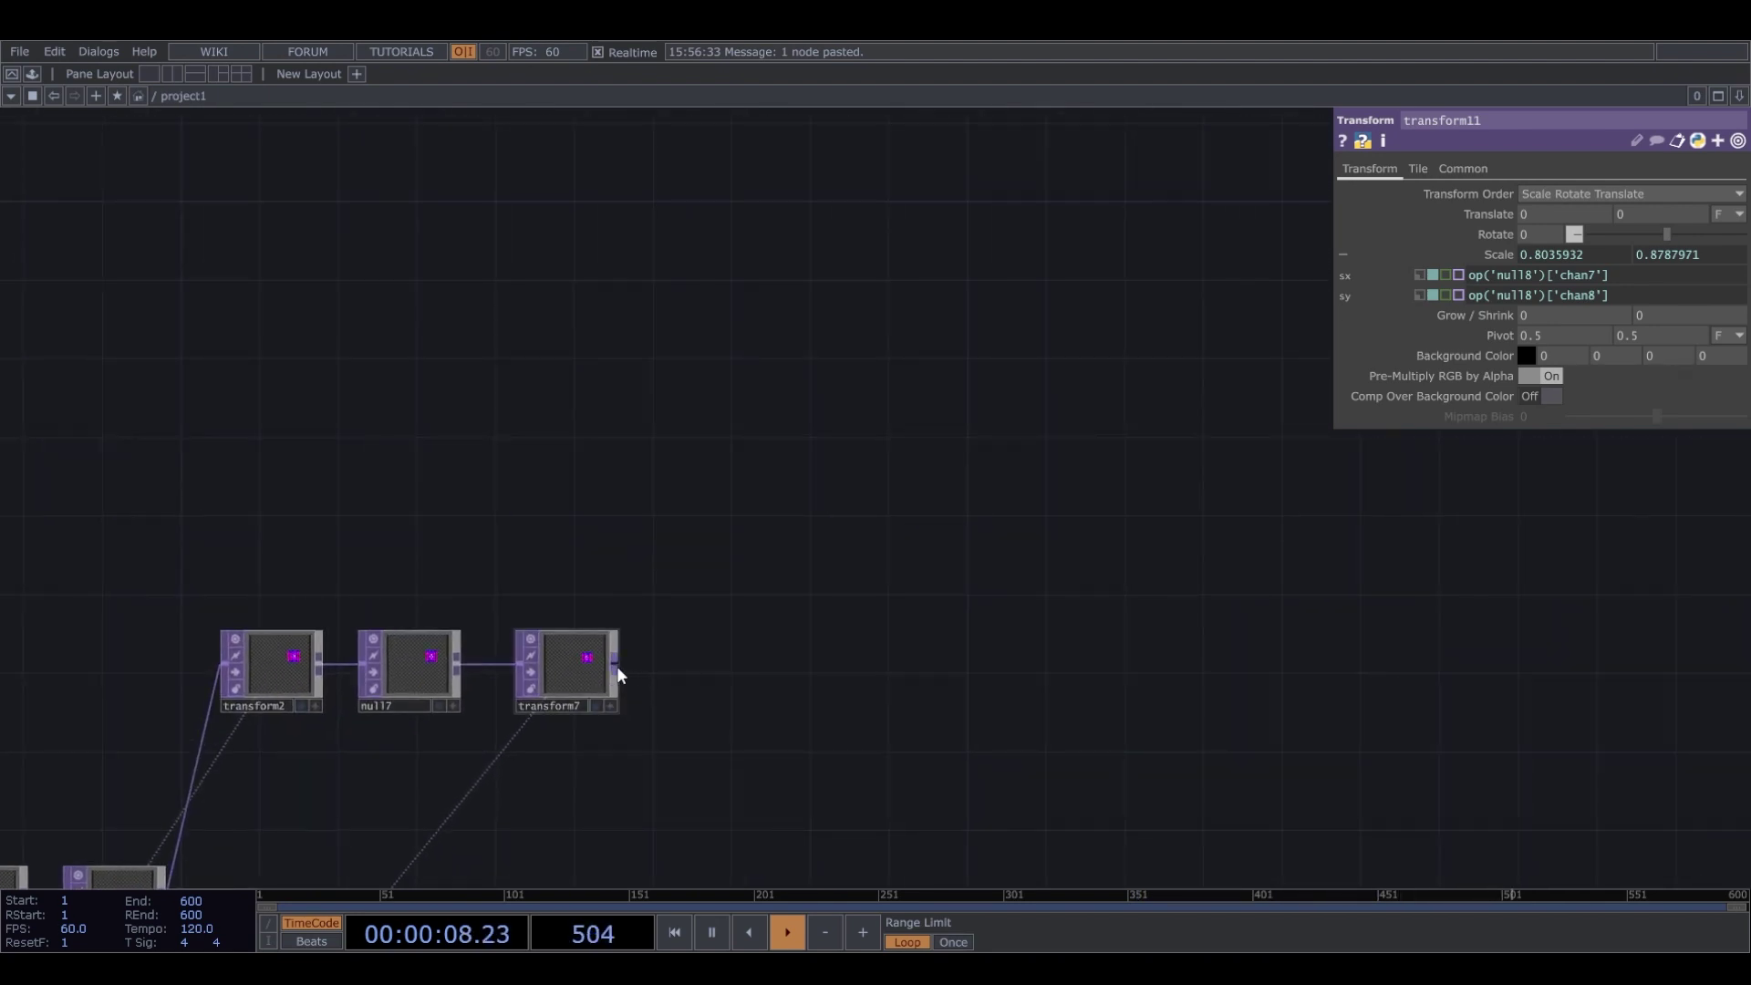
{"action": "left_click", "coordinate": [352, 886]}
{"action": "left_click", "coordinate": [546, 792]}
{"action": "key", "text": "ctrl+z"}
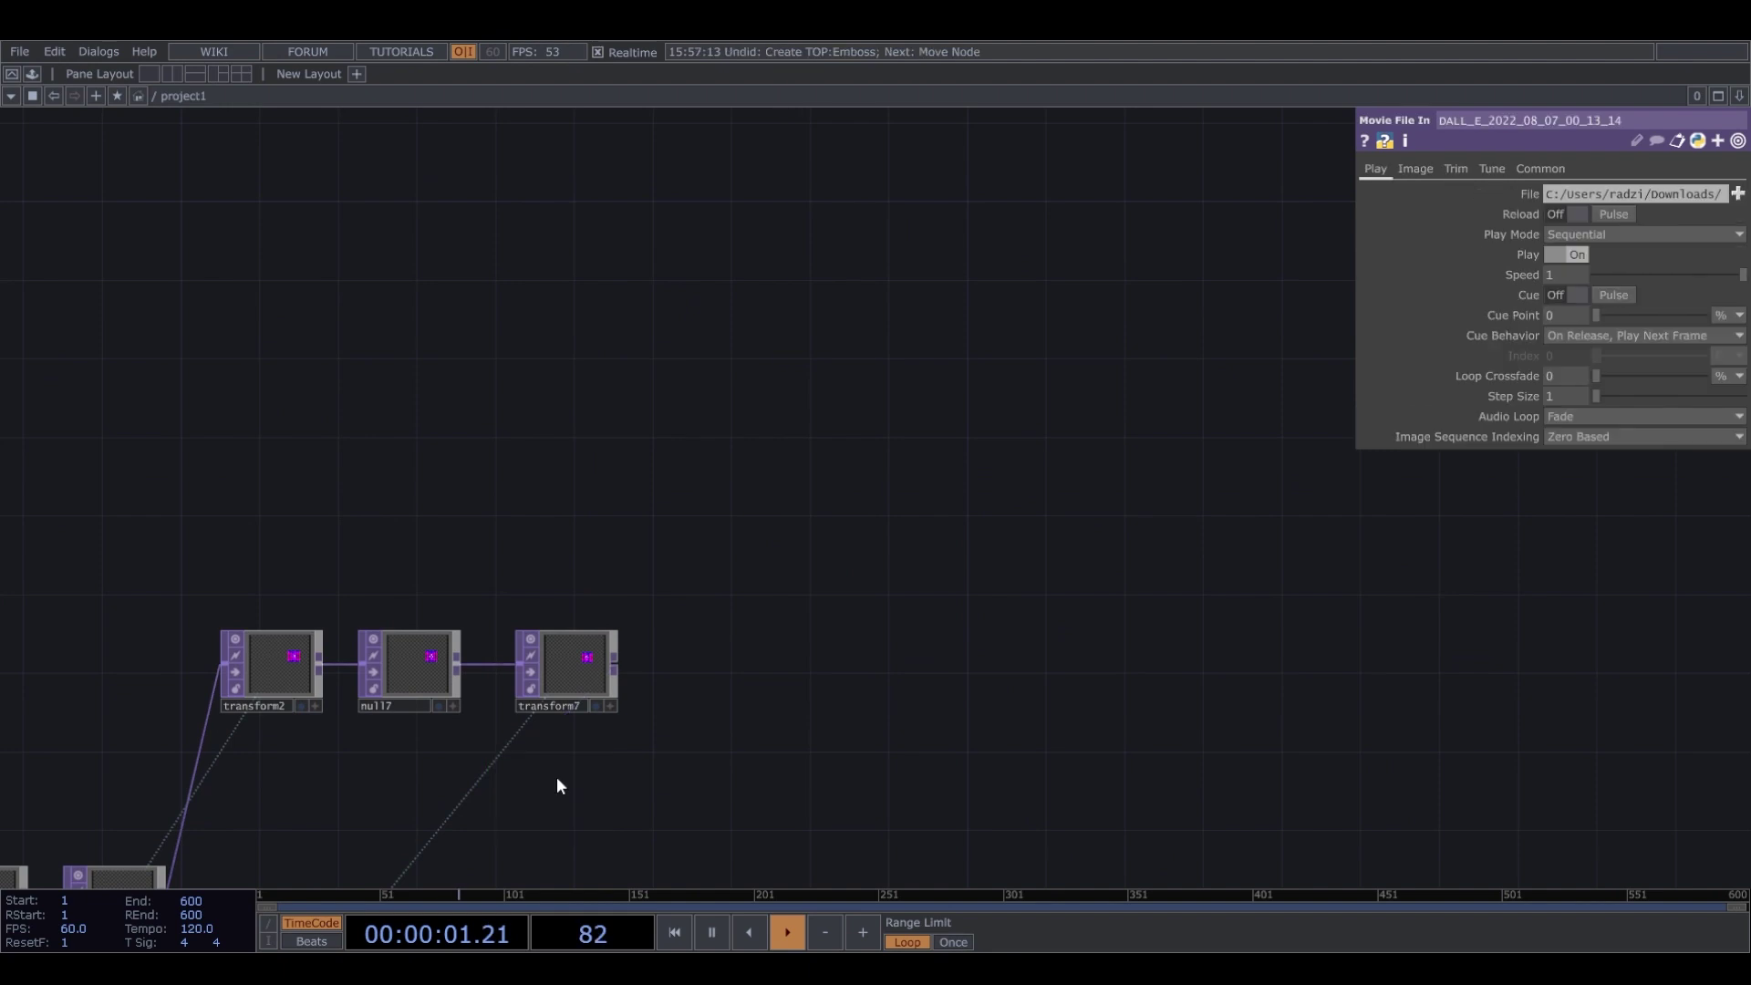
Feed transform7 into a Feedback TOP placed above it, followed in the same row by a Transform TOP and an HSV Adjust TOP.
{"action": "left_click", "coordinate": [614, 658]}
{"action": "left_click", "coordinate": [642, 454]}
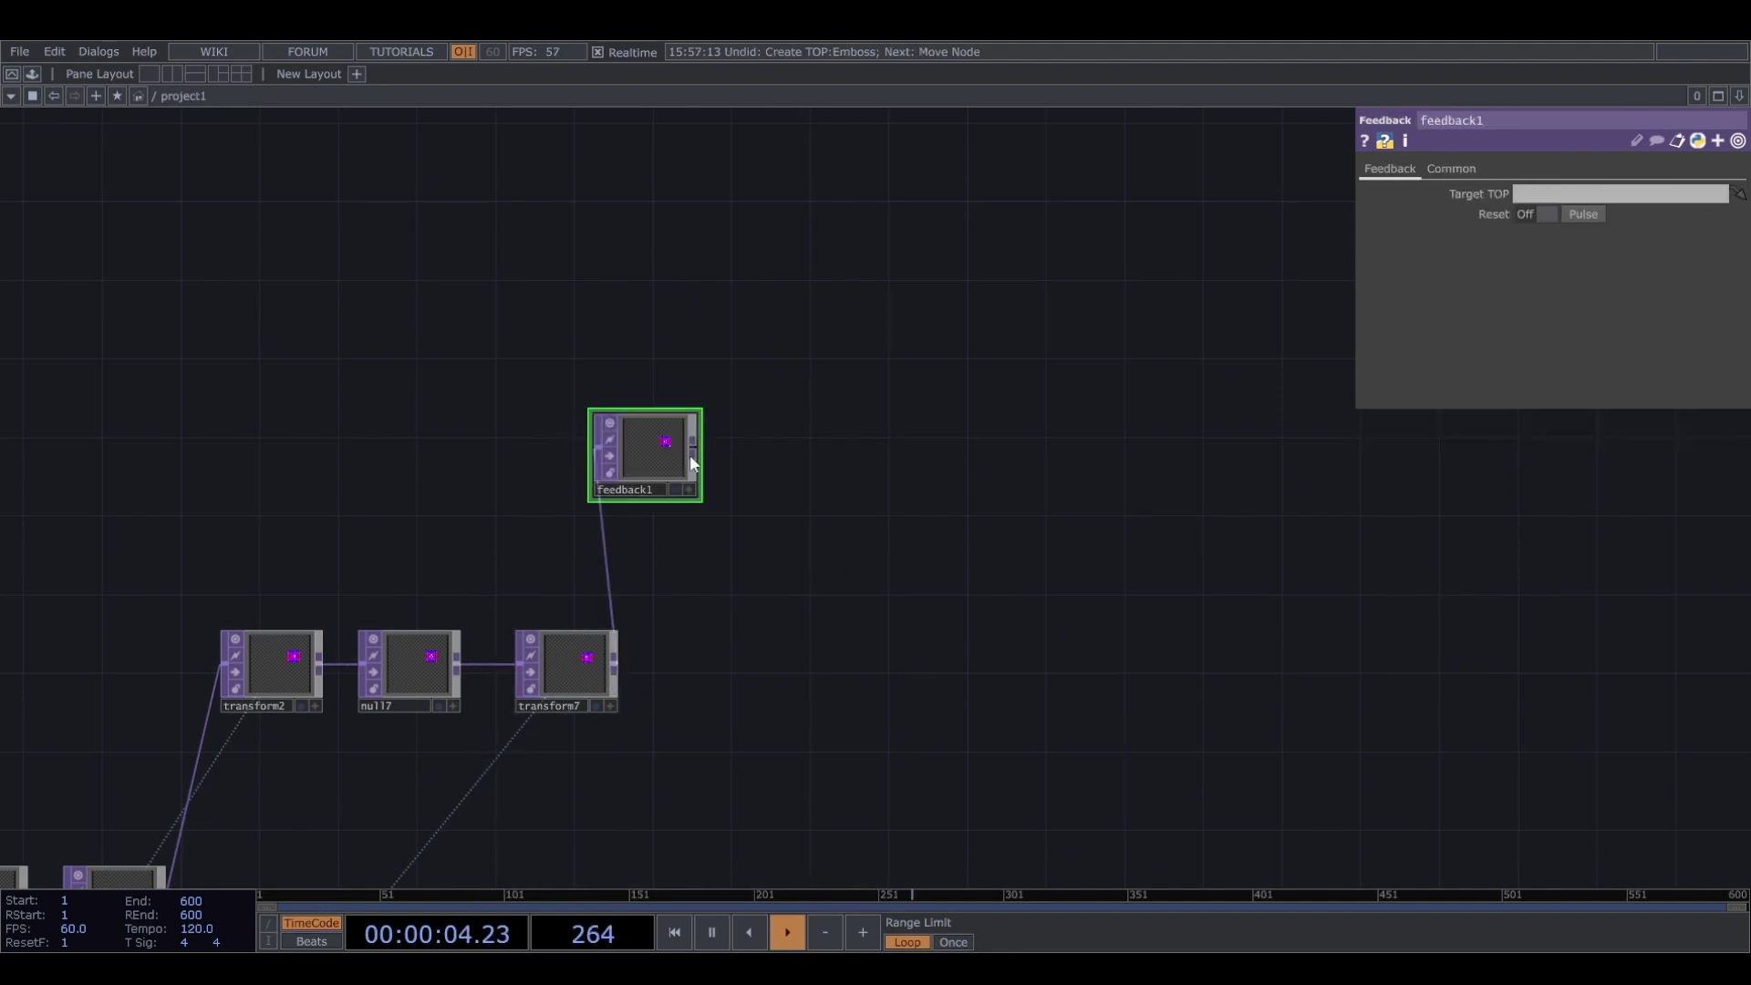
{"action": "right_click", "coordinate": [695, 448]}
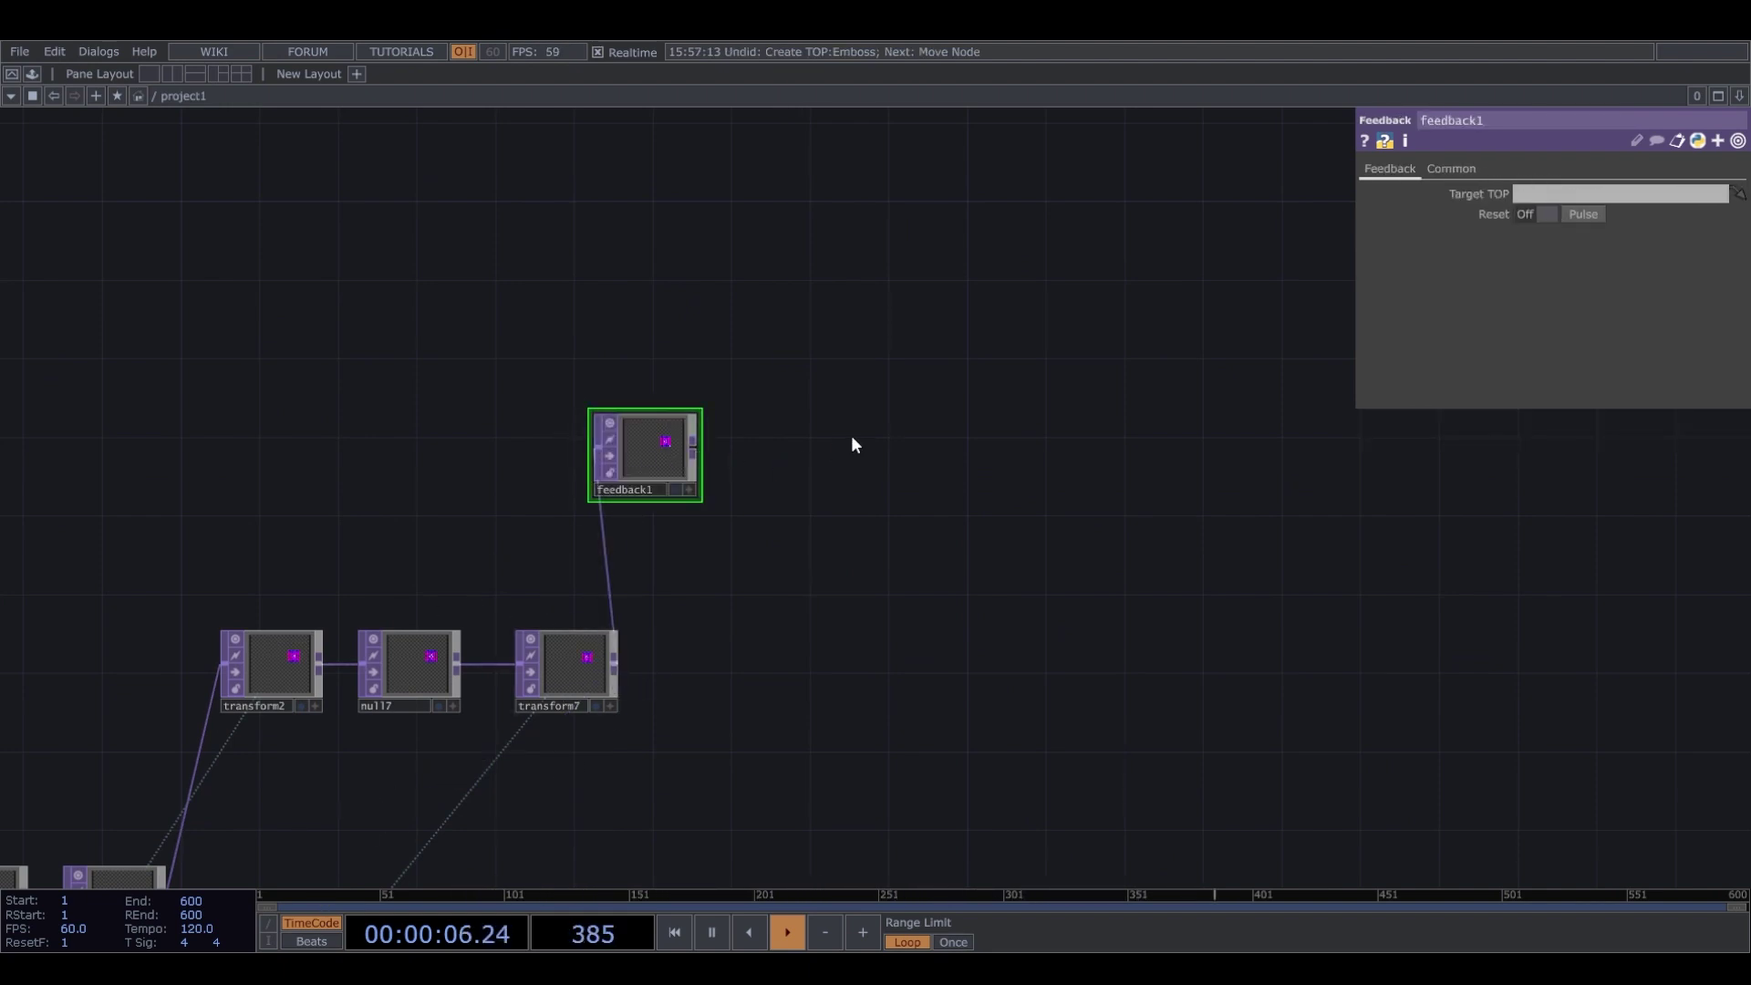
{"action": "left_click", "coordinate": [851, 437]}
{"action": "left_click", "coordinate": [783, 454]}
{"action": "left_click", "coordinate": [830, 447]}
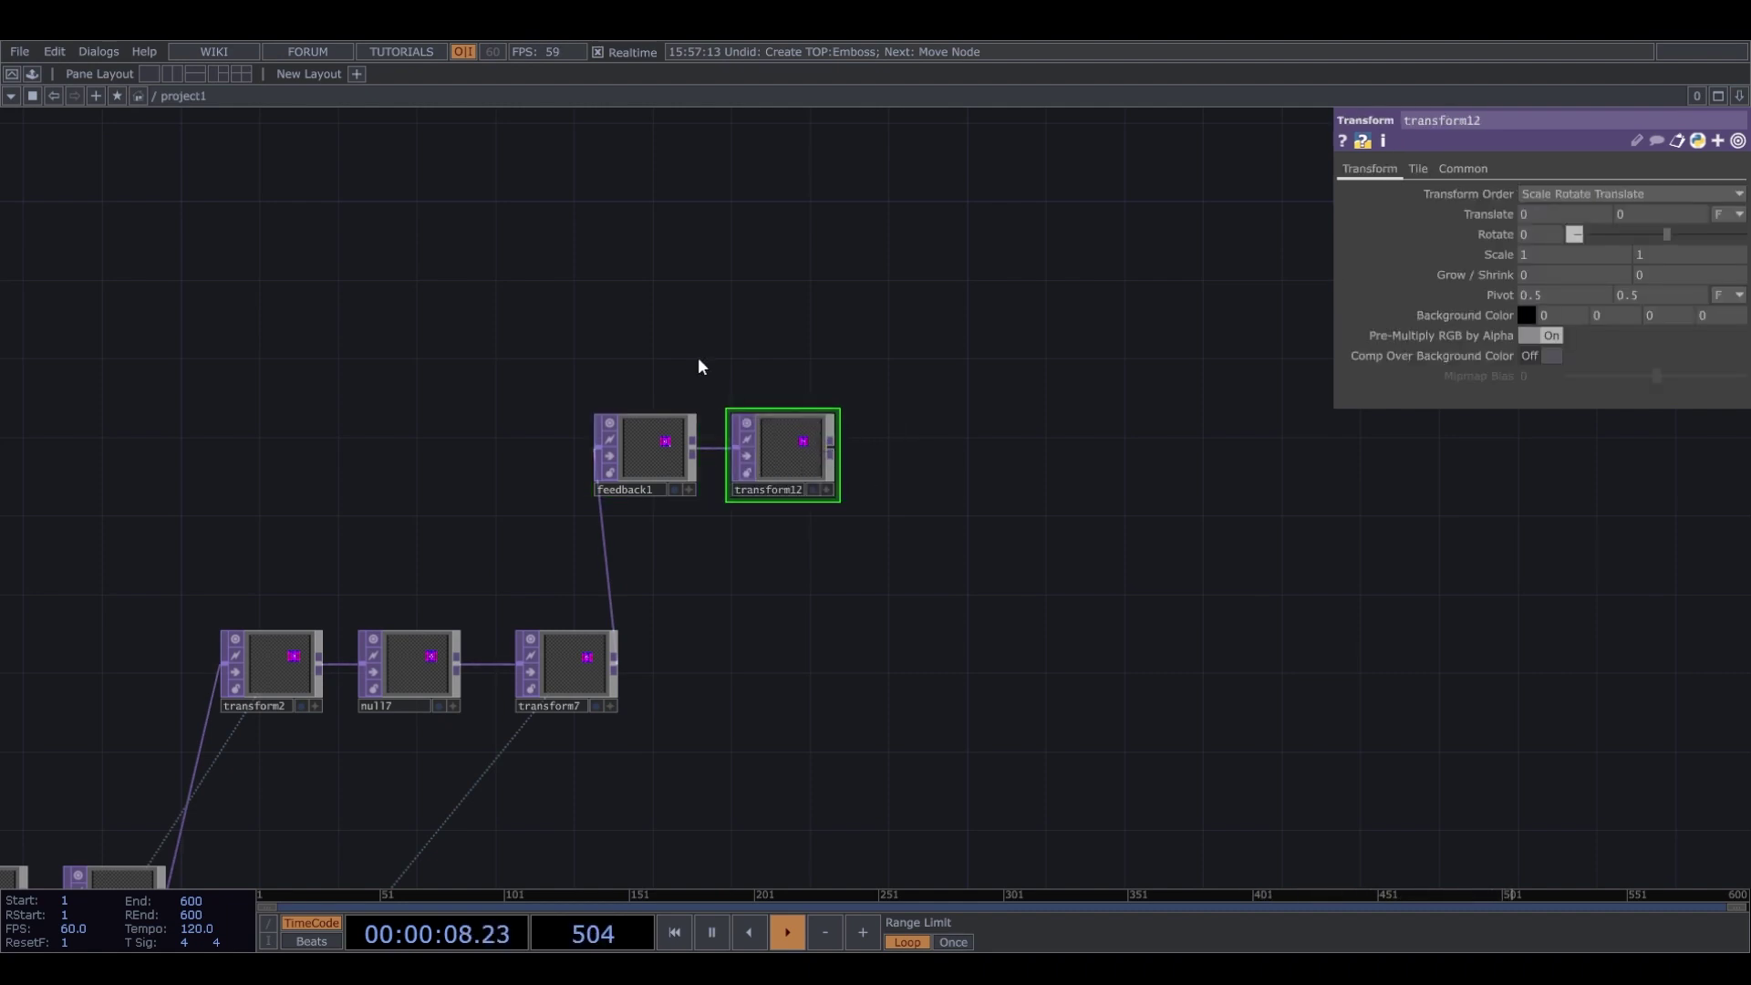
{"action": "left_click", "coordinate": [939, 455]}
Add a Composite TOP below hsvadj5 that takes hsvadj5 and transform7 as inputs.
{"action": "left_click", "coordinate": [992, 446]}
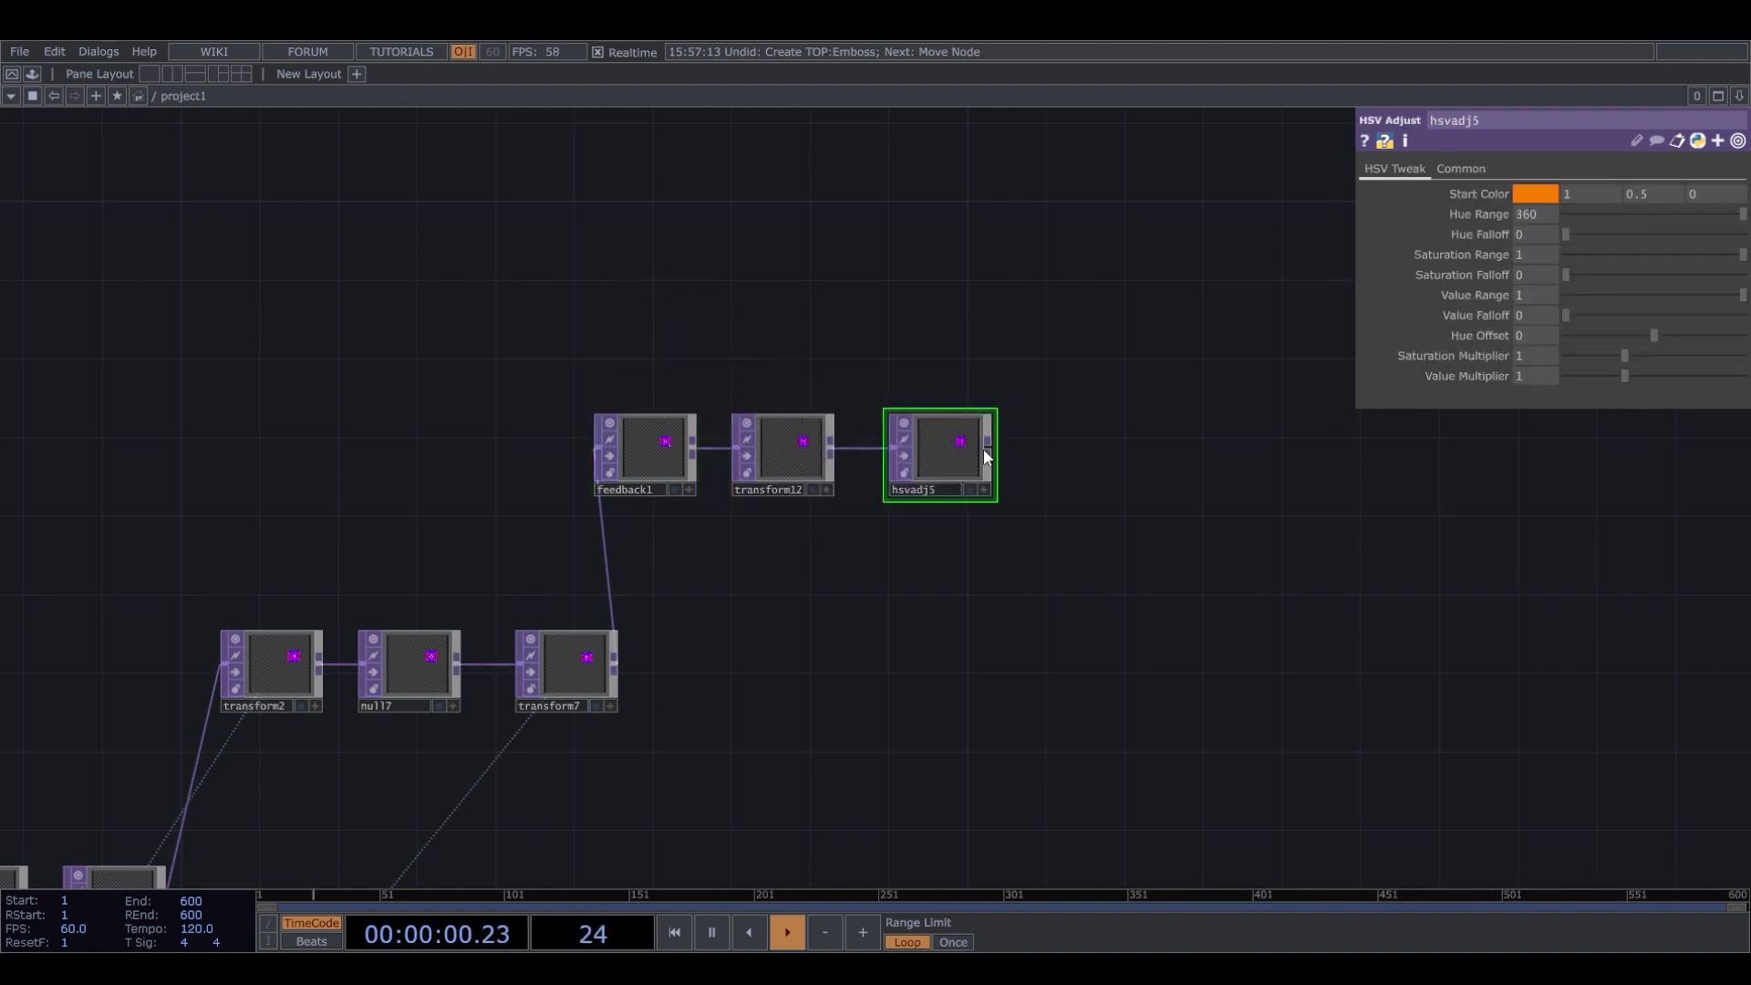
{"action": "left_click", "coordinate": [976, 652]}
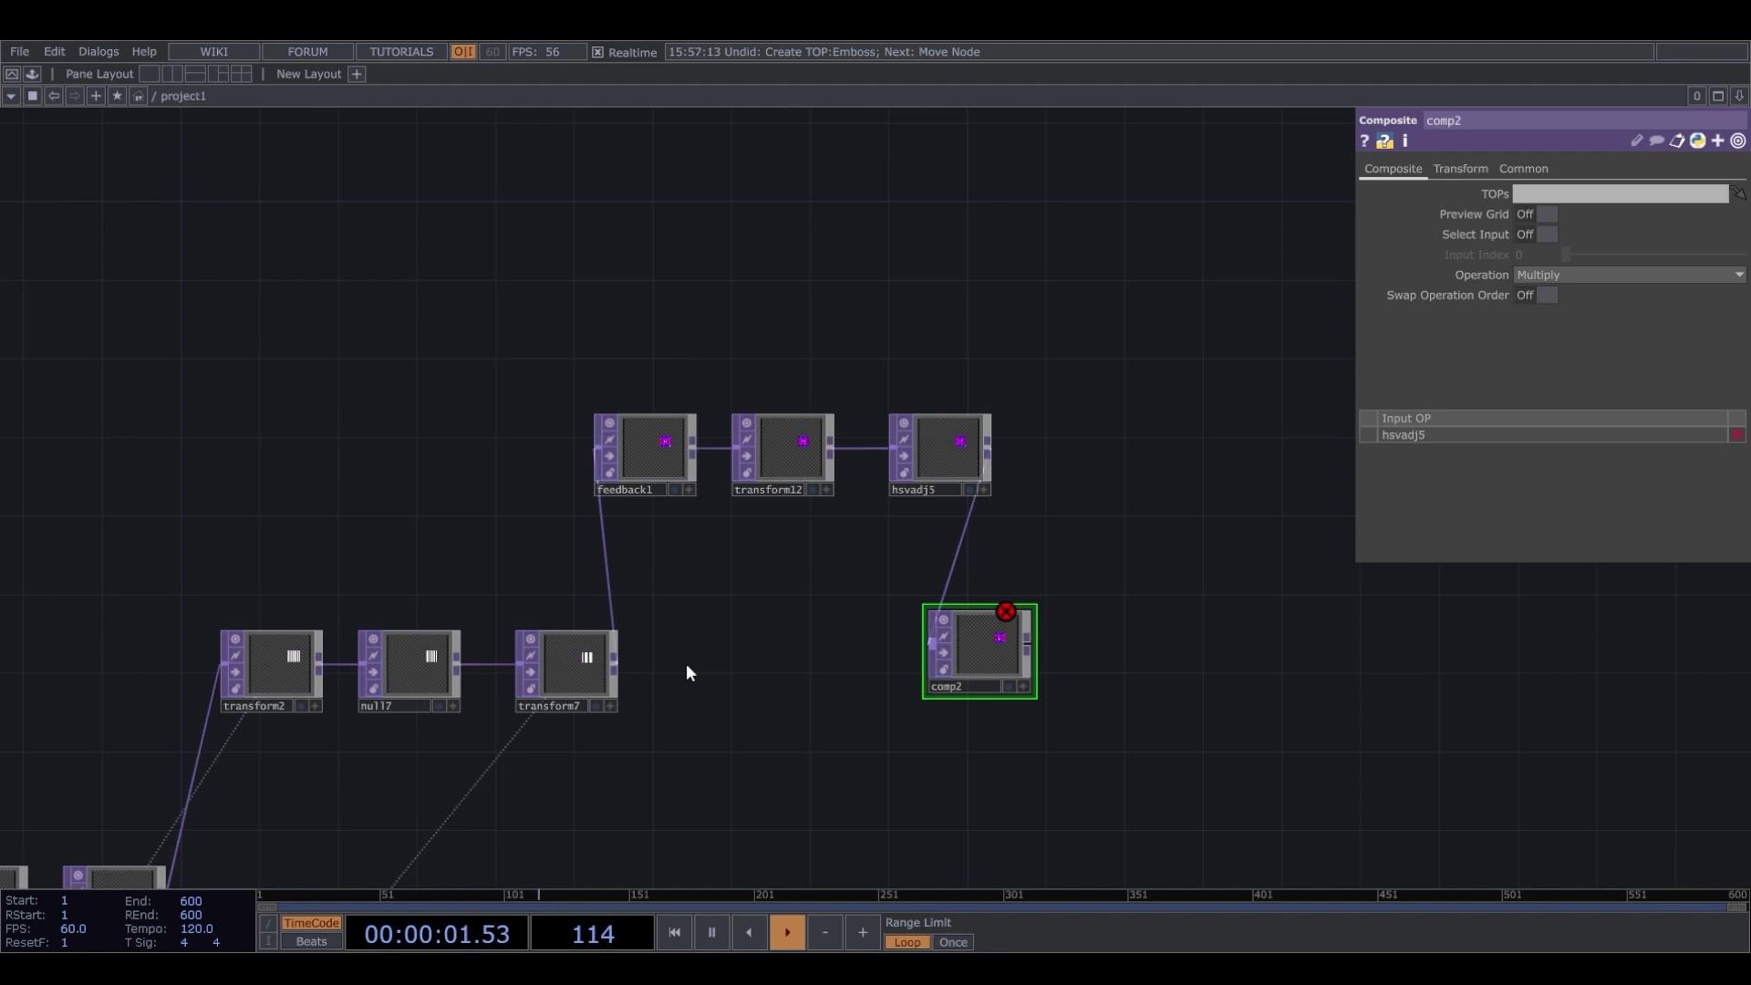
{"action": "left_click", "coordinate": [613, 664]}
{"action": "left_click", "coordinate": [949, 679]}
Make comp2 the target of feedback1 and set comp2's operation to Over.
{"action": "scroll", "coordinate": [965, 679], "scroll_direction": "up", "scroll_amount": 5}
{"action": "left_click_drag", "start_coordinate": [974, 658], "coordinate": [283, 266]}
{"action": "left_click", "coordinate": [1622, 277]}
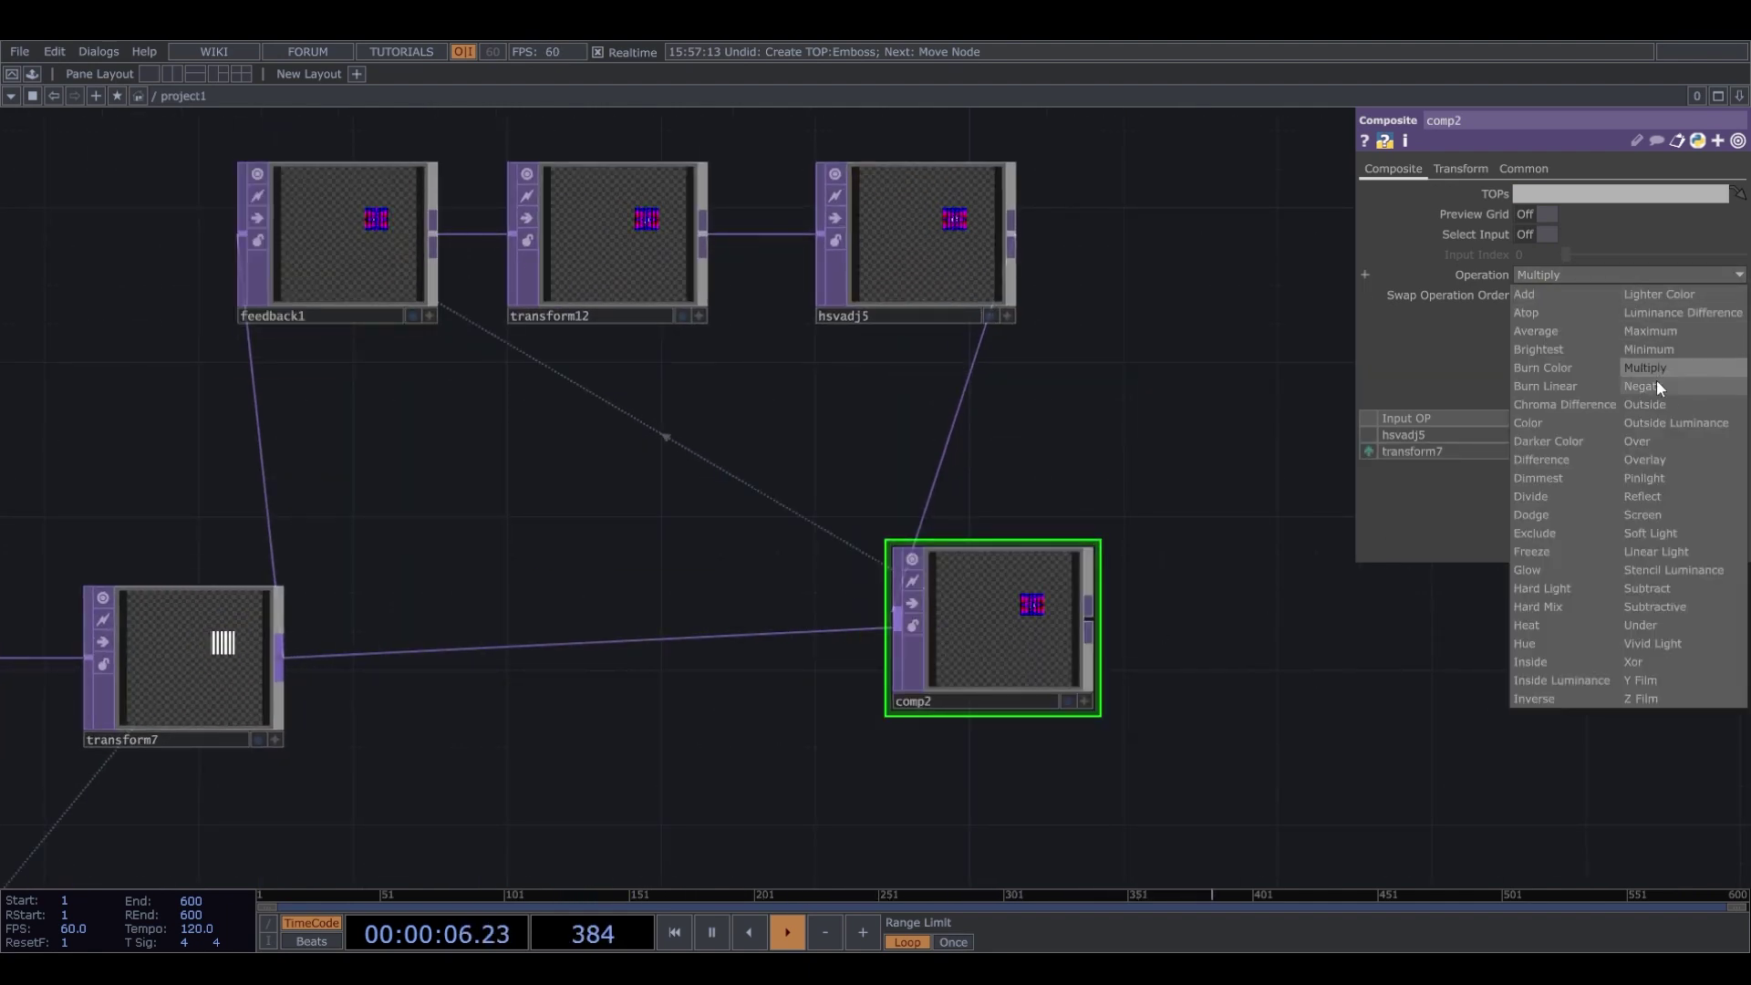
{"action": "left_click", "coordinate": [1660, 444]}
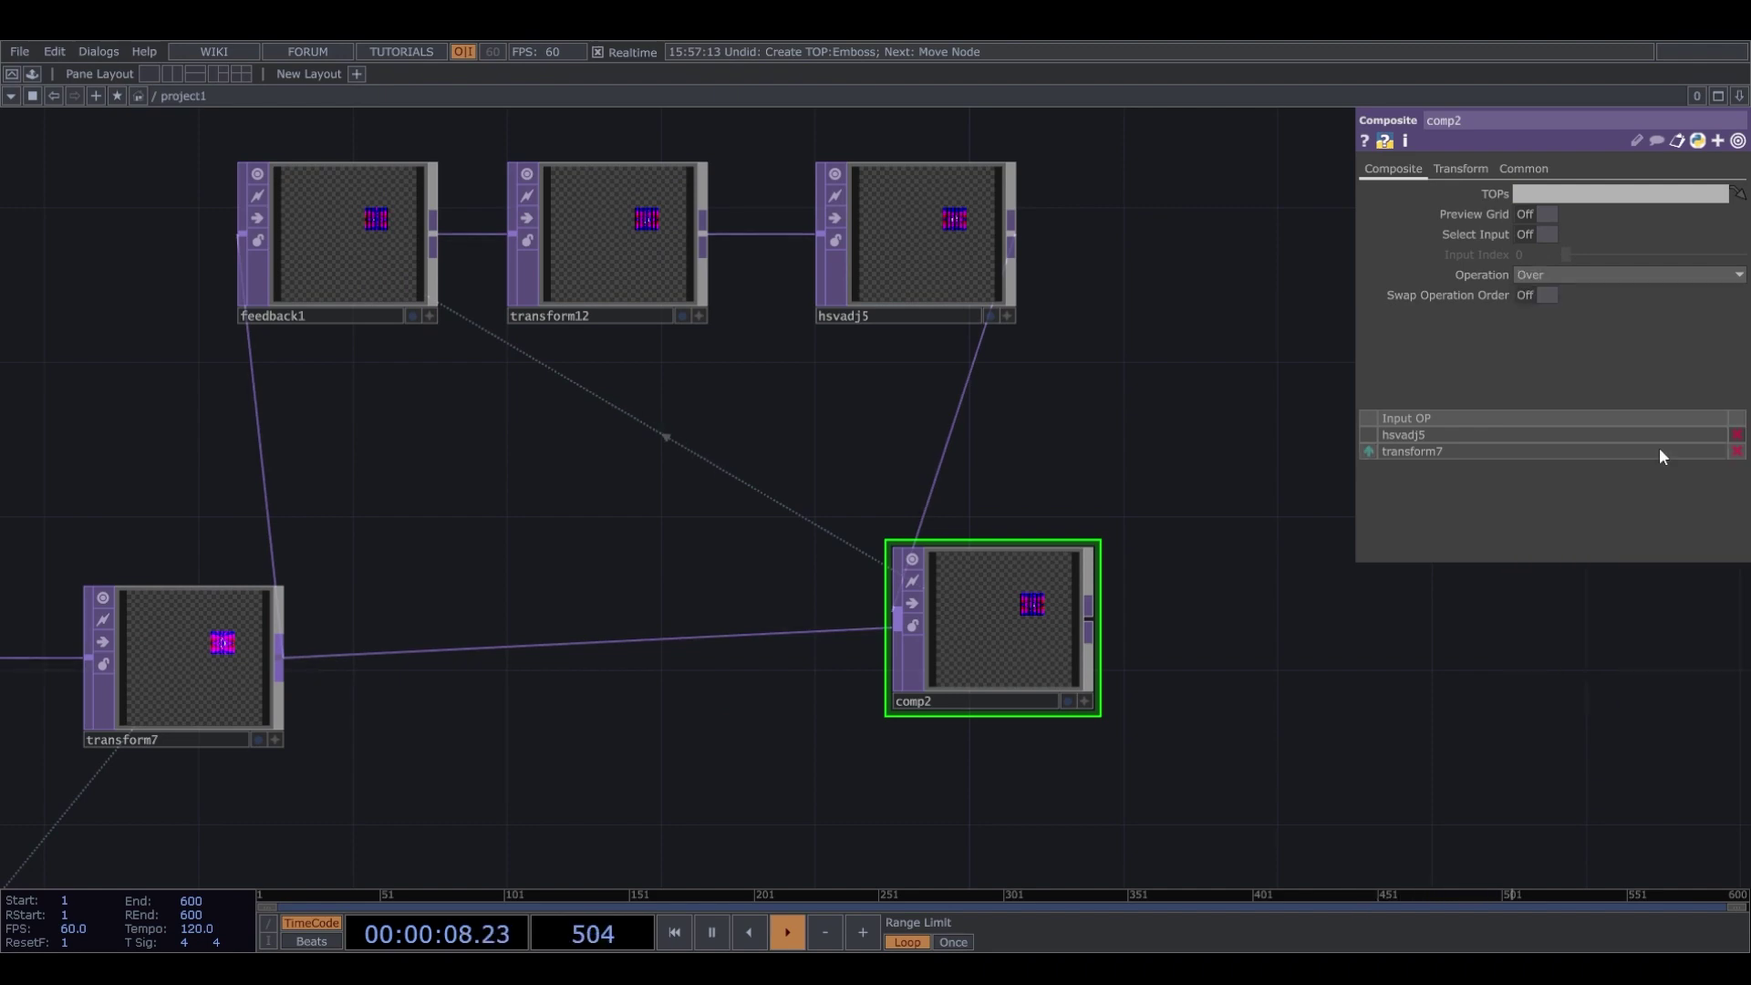
{"action": "scroll", "coordinate": [1070, 645], "scroll_direction": "down", "scroll_amount": 6}
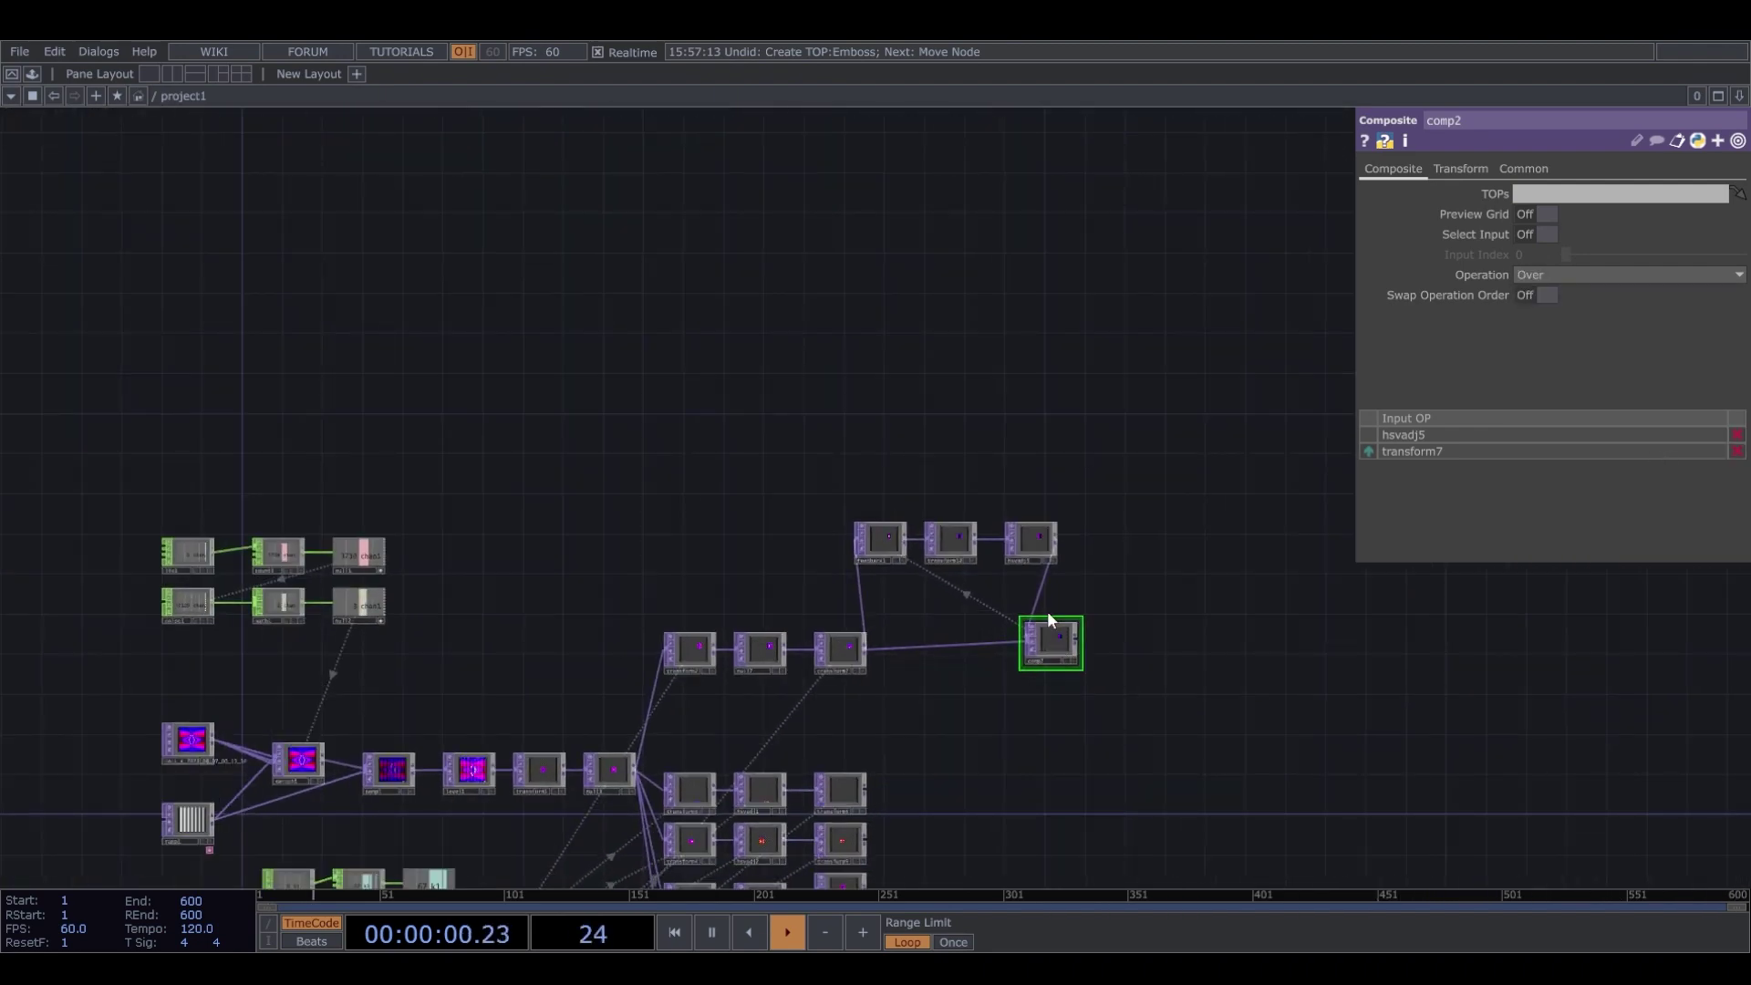
{"action": "scroll", "coordinate": [970, 501], "scroll_direction": "up", "scroll_amount": 5}
{"action": "scroll", "coordinate": [933, 492], "scroll_direction": "down", "scroll_amount": 5}
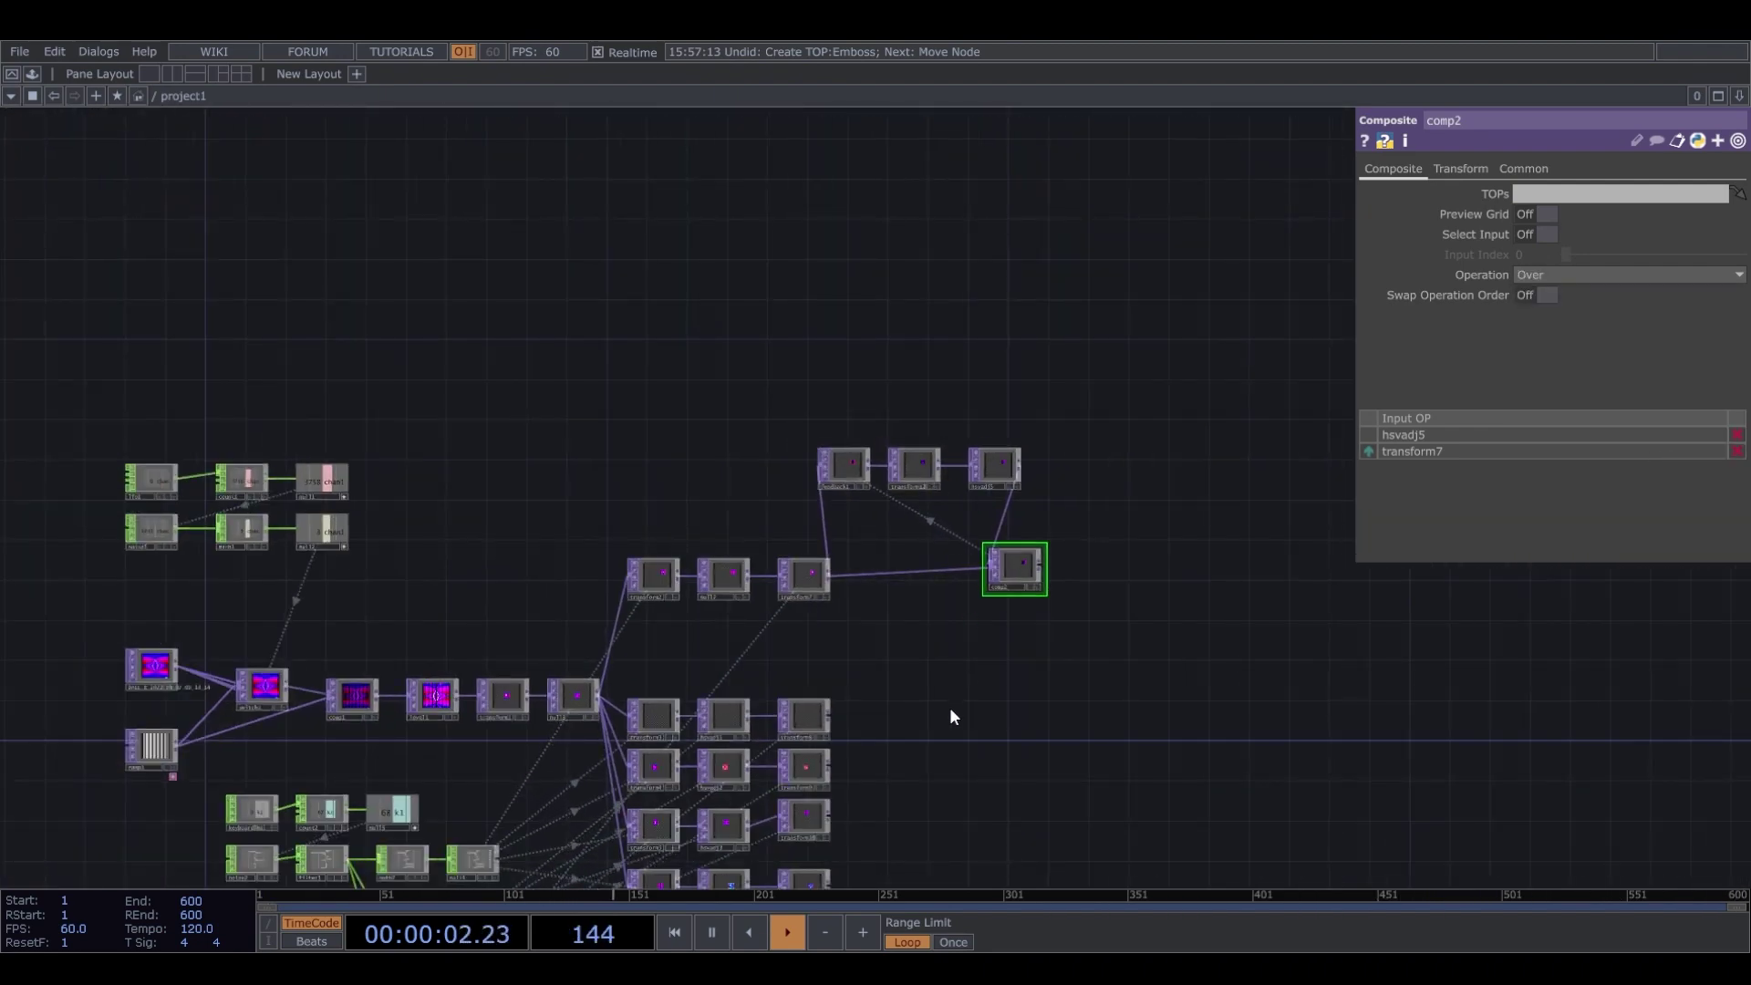
Examine the feedback row and the transform parameters of transform12.
{"action": "scroll", "coordinate": [945, 463], "scroll_direction": "up", "scroll_amount": 6}
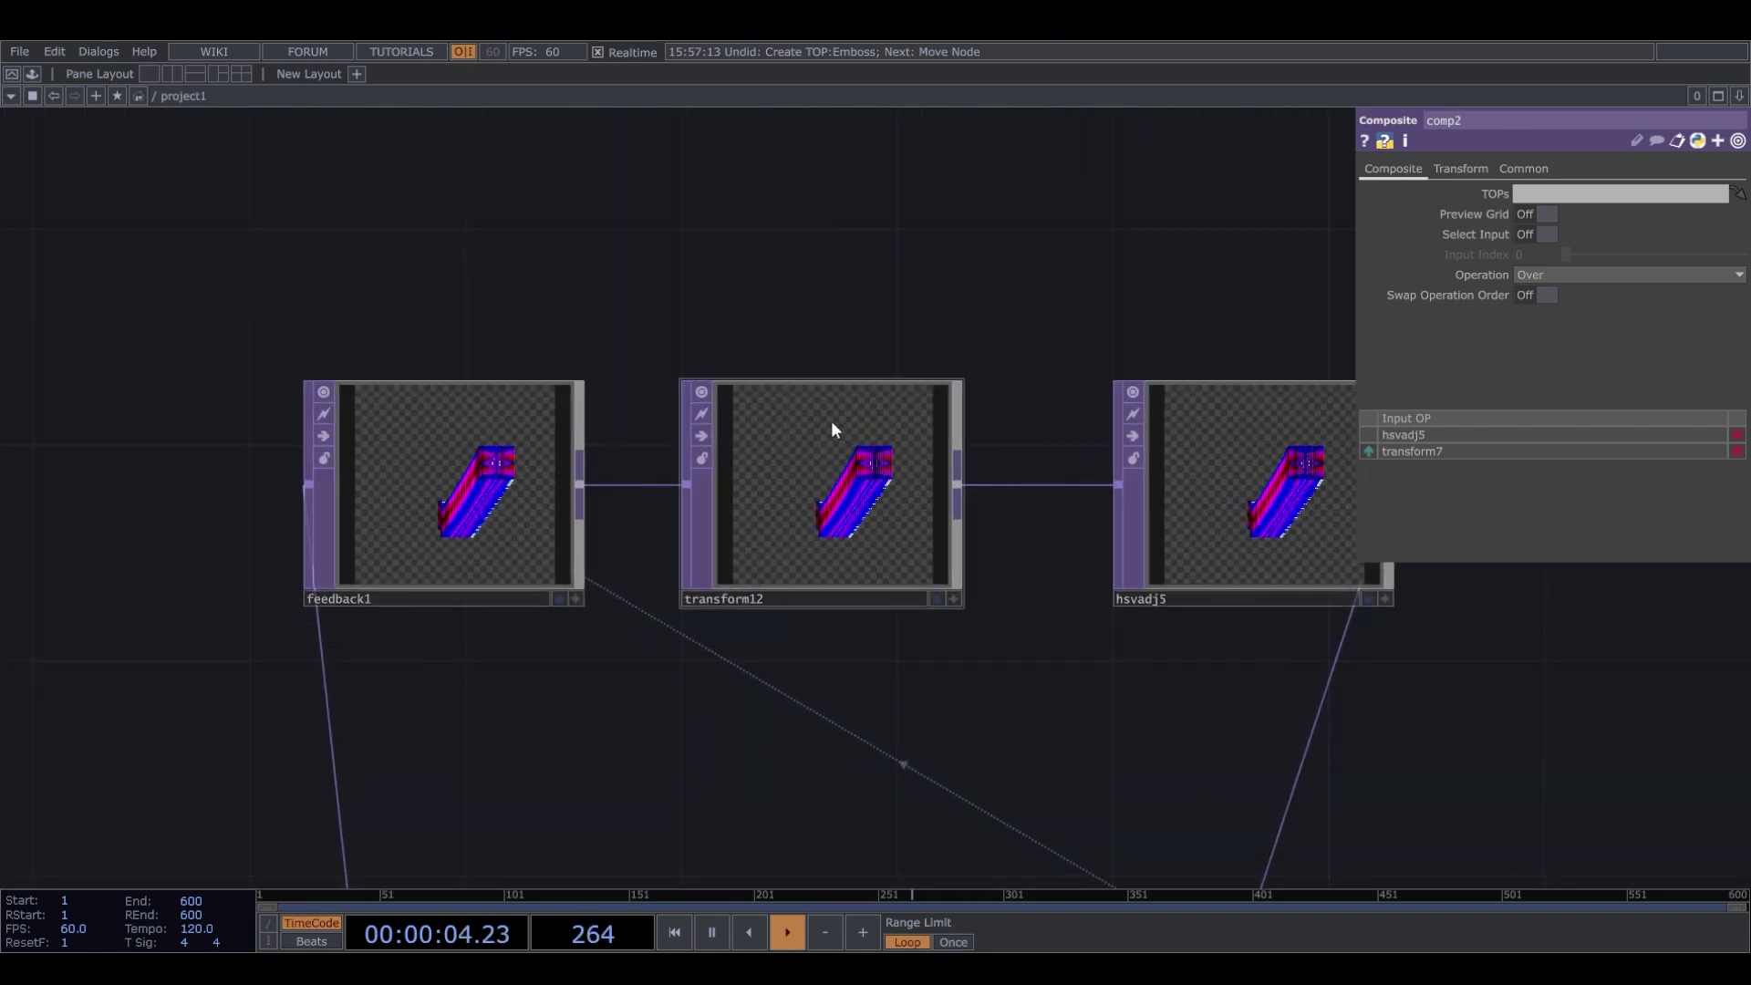
{"action": "left_click", "coordinate": [847, 480]}
{"action": "middle_click_drag", "start_coordinate": [1545, 209], "coordinate": [1537, 253]}
{"action": "scroll", "coordinate": [976, 379], "scroll_direction": "up", "scroll_amount": 5}
{"action": "middle_click_drag", "start_coordinate": [1239, 391], "coordinate": [1214, 428]}
{"action": "scroll", "coordinate": [1213, 429], "scroll_direction": "down", "scroll_amount": 4}
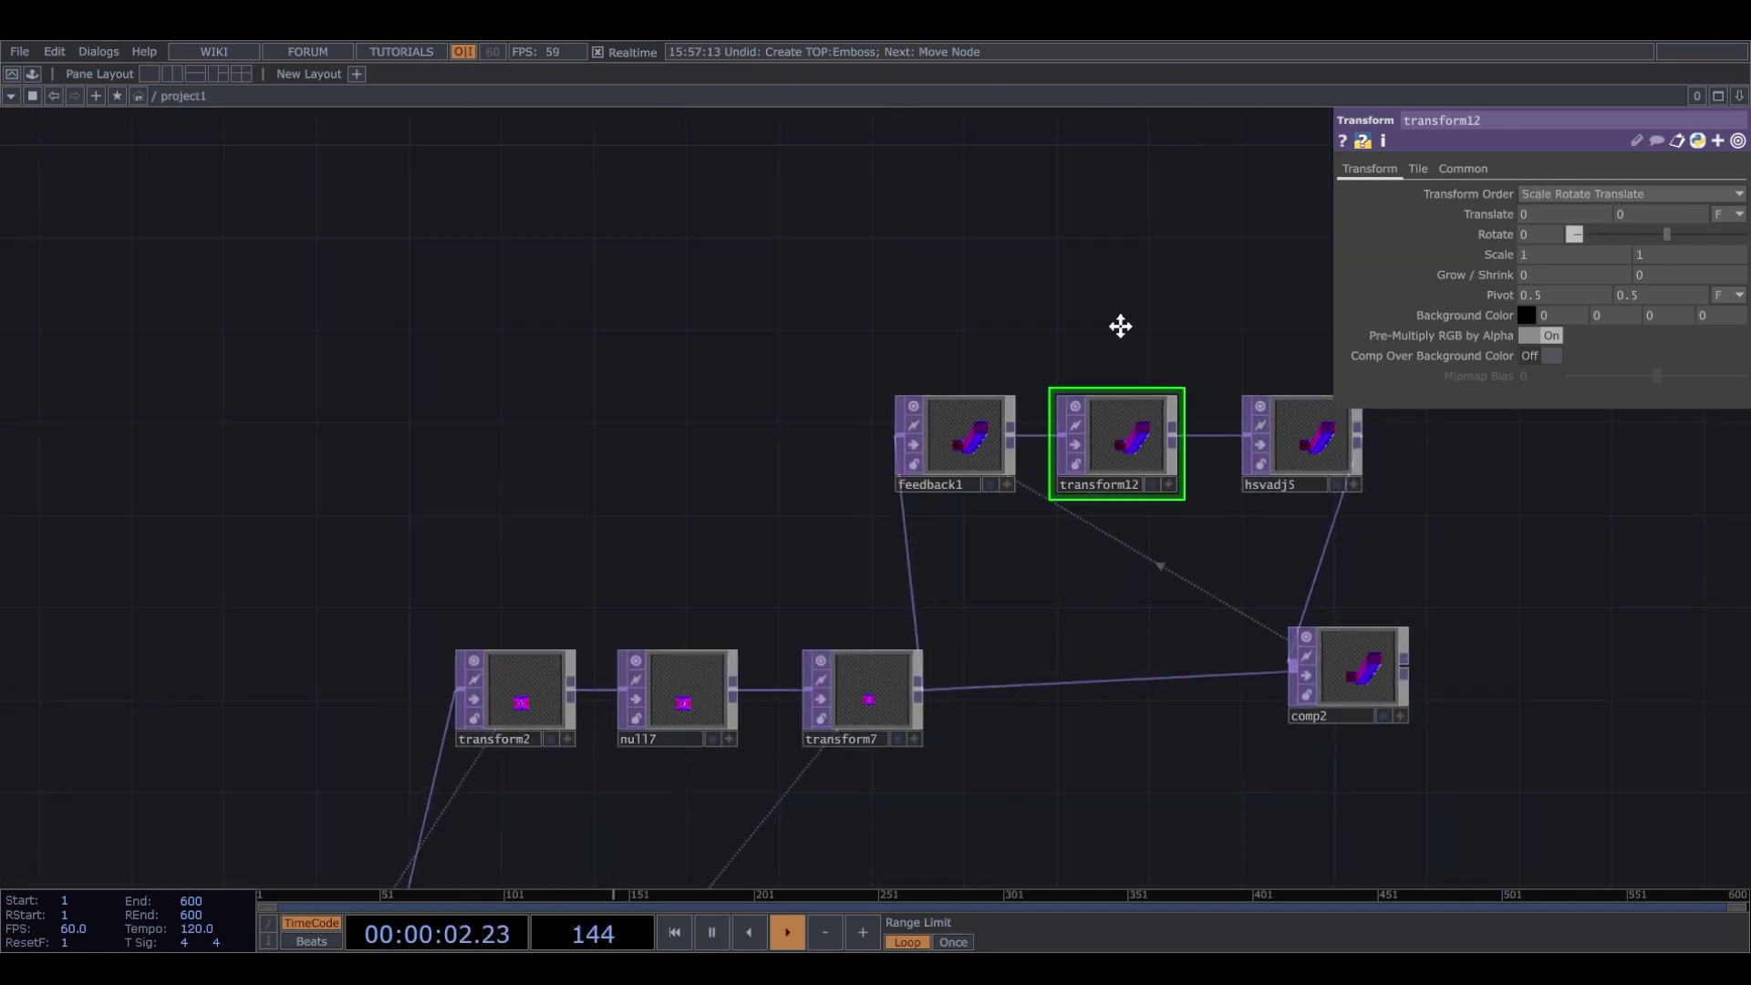
{"action": "scroll", "coordinate": [921, 347], "scroll_direction": "down", "scroll_amount": 6}
Add a Math CHOP below math4 and feed filter1 into it.
{"action": "scroll", "coordinate": [735, 637], "scroll_direction": "up", "scroll_amount": 8}
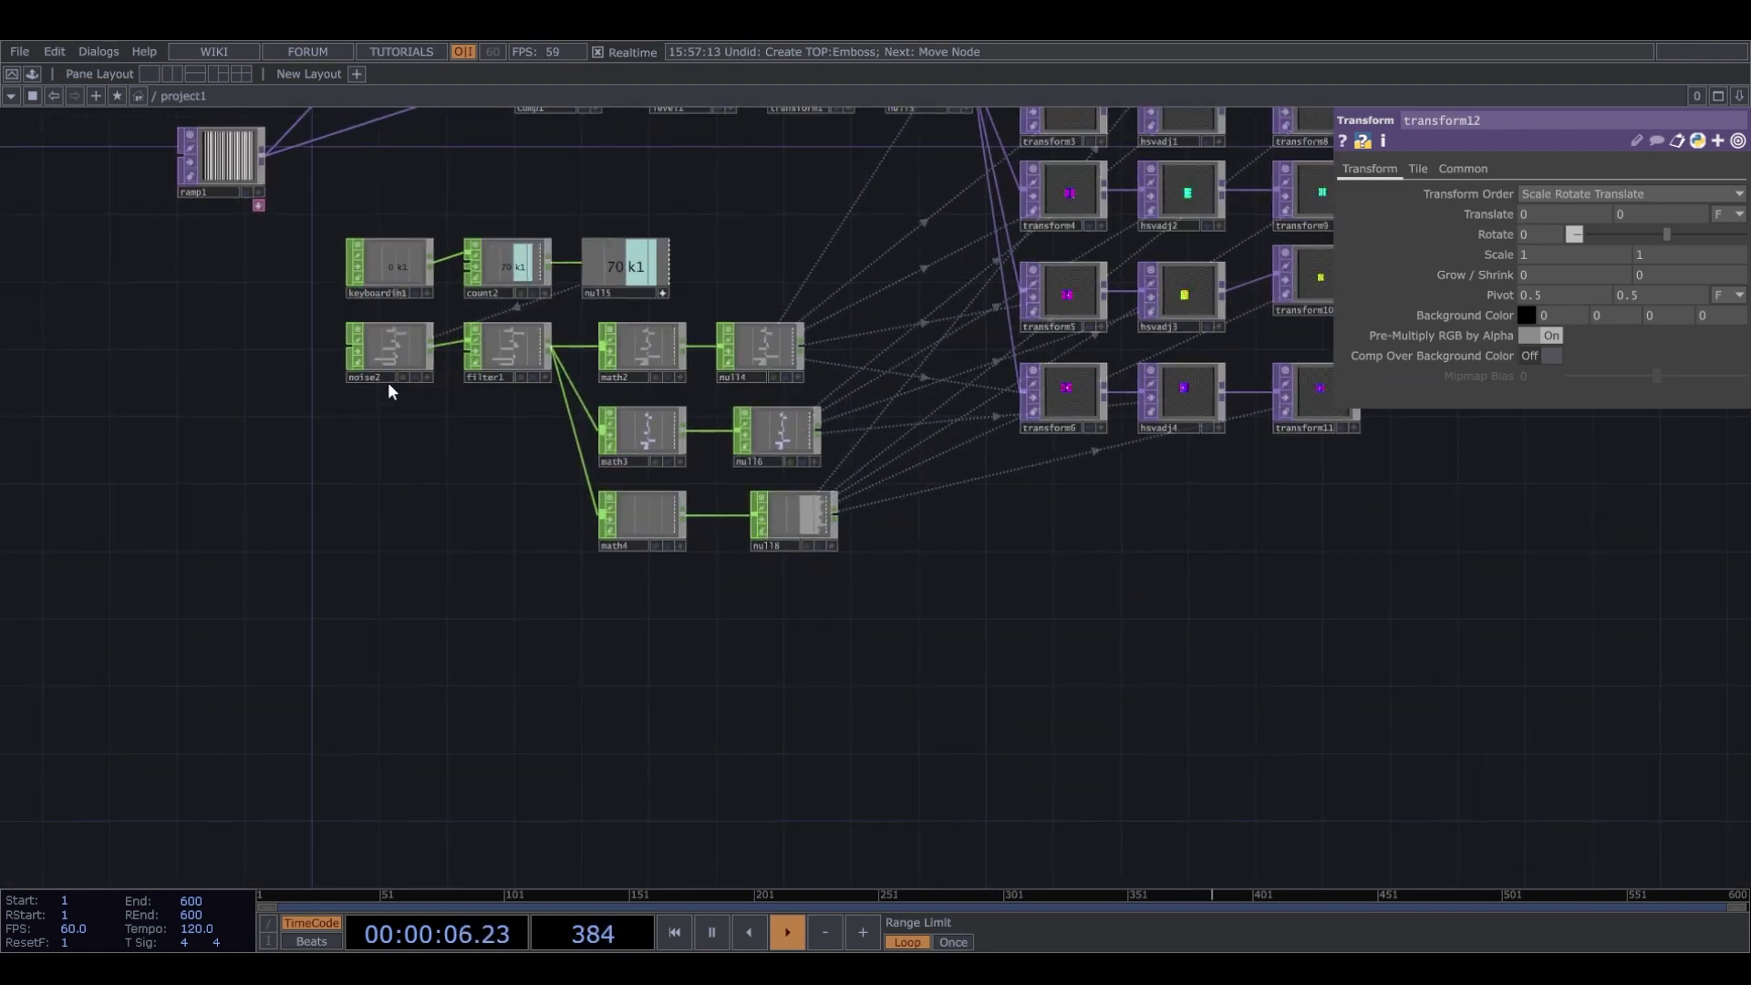
{"action": "left_click", "coordinate": [674, 466]}
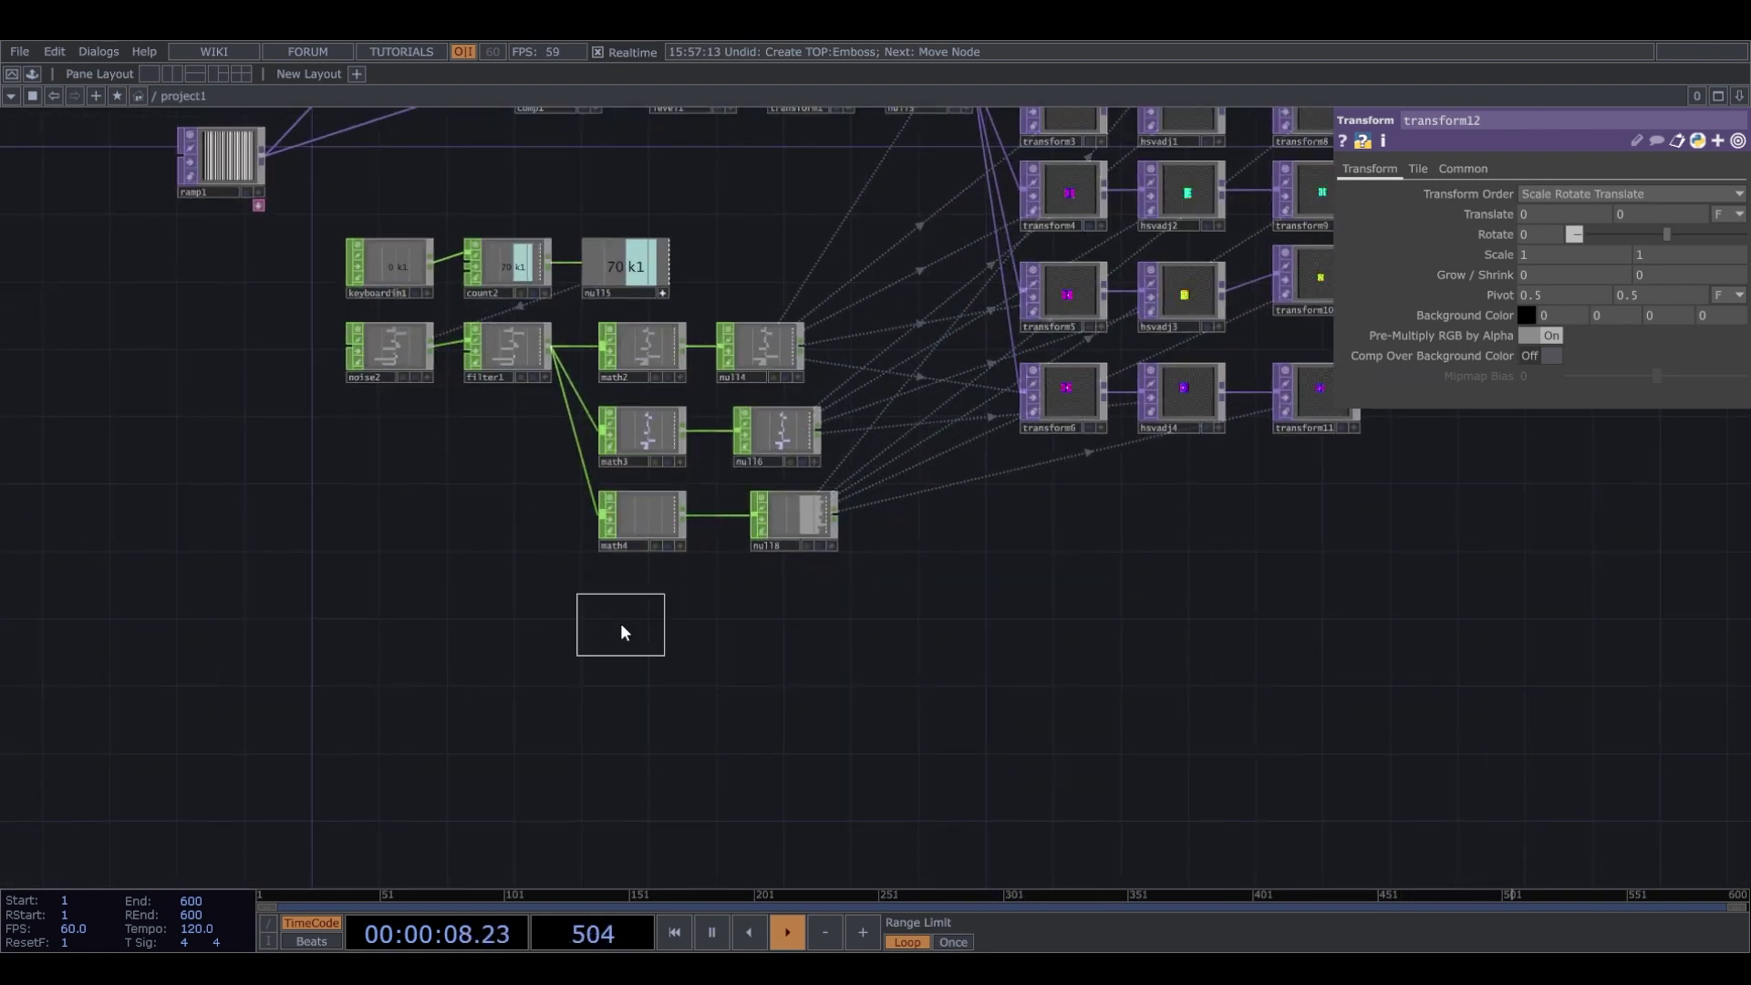
{"action": "left_click", "coordinate": [620, 627]}
{"action": "left_click_drag", "start_coordinate": [546, 352], "coordinate": [584, 615]}
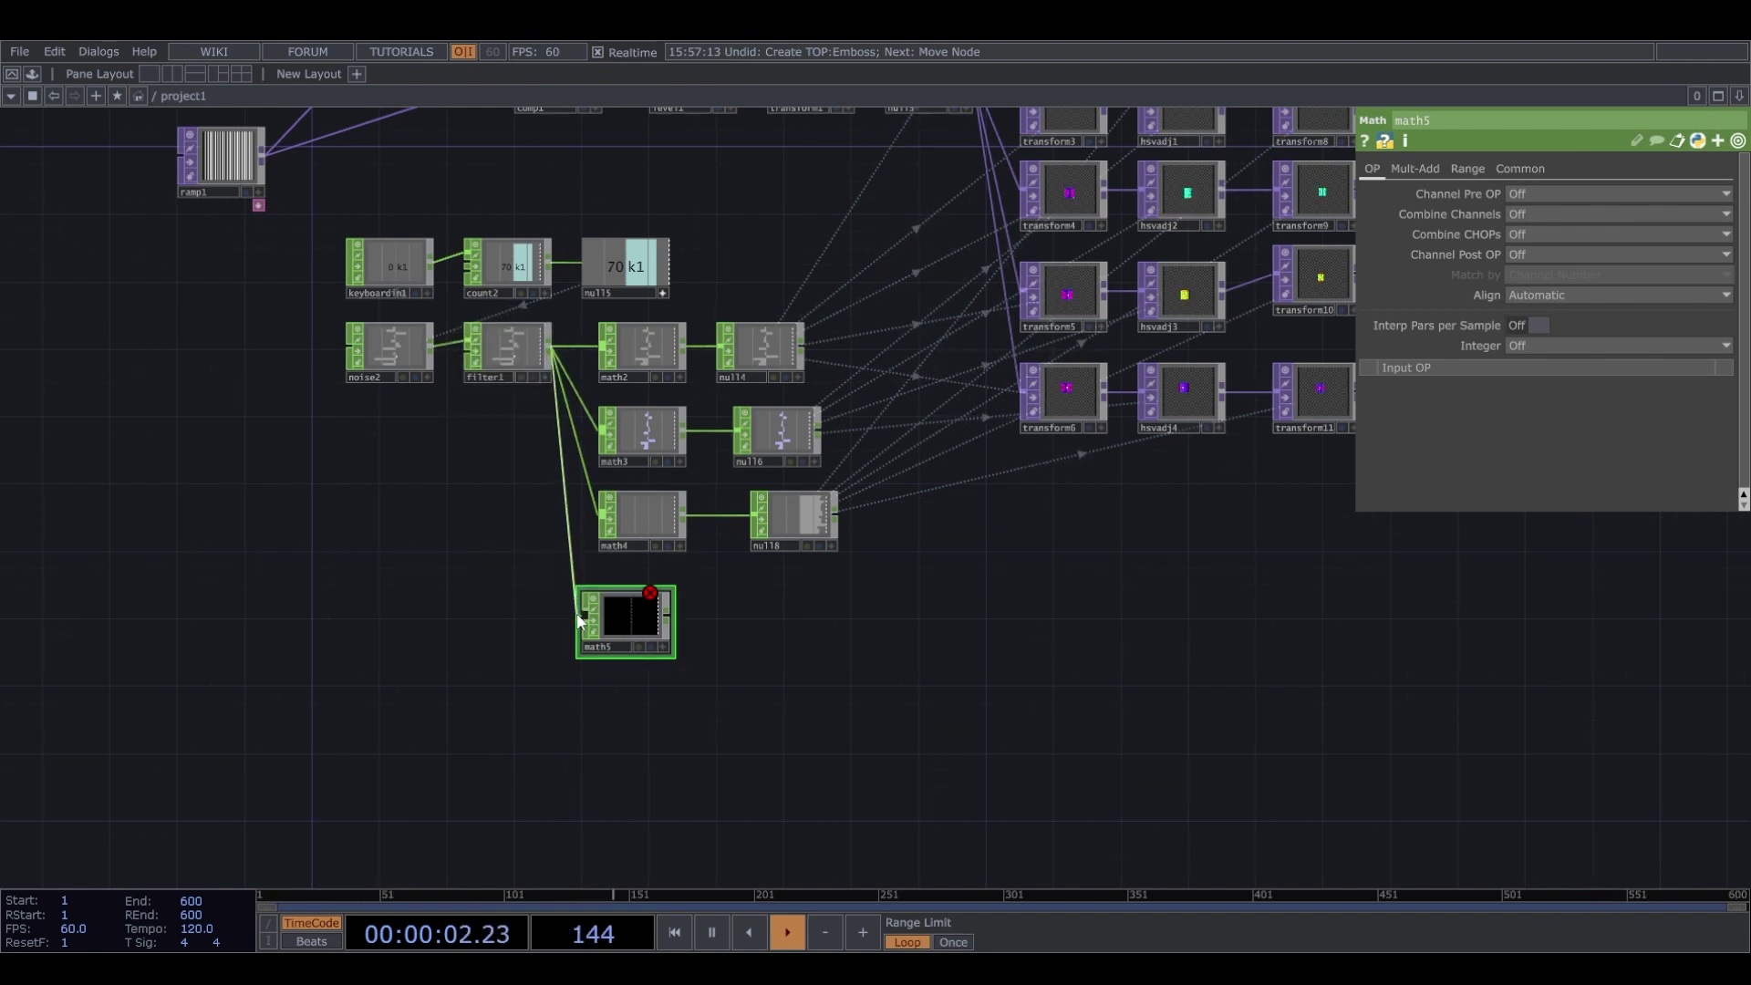
Set math5's From Range to -1 and 1 and its To Range to -.003 and .003.
{"action": "scroll", "coordinate": [605, 625], "scroll_direction": "up", "scroll_amount": 5}
{"action": "left_click", "coordinate": [1479, 168]}
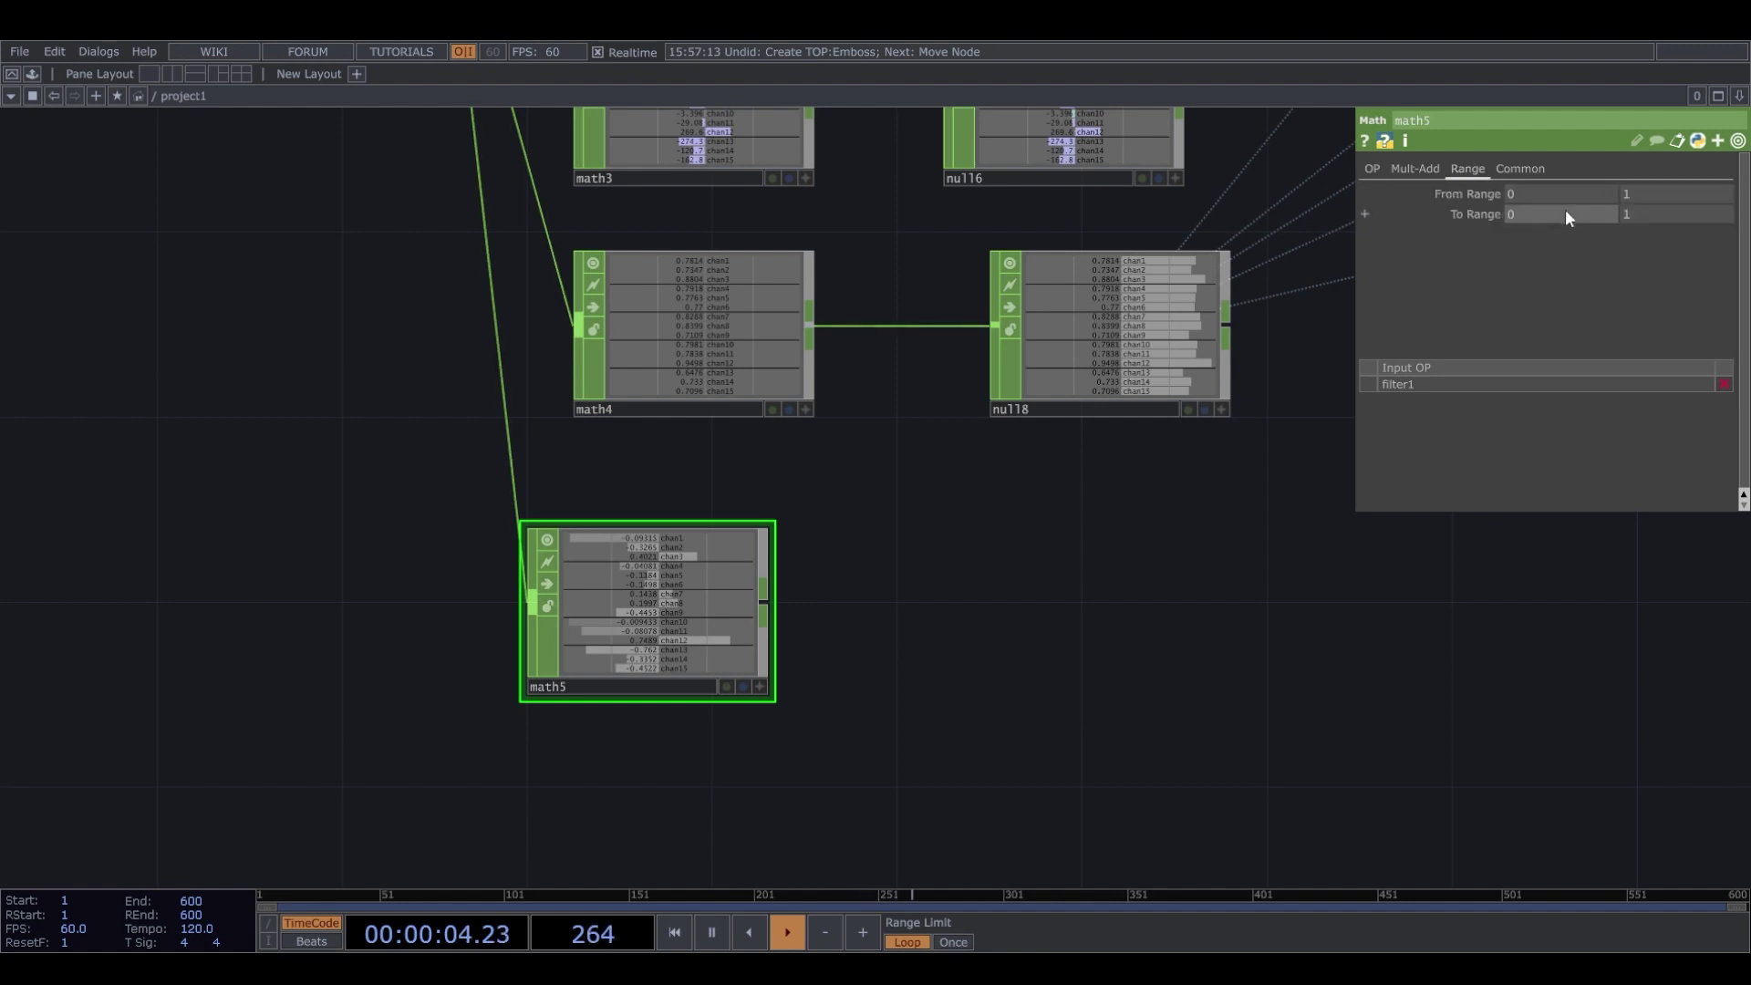
{"action": "type", "text": "-1"}
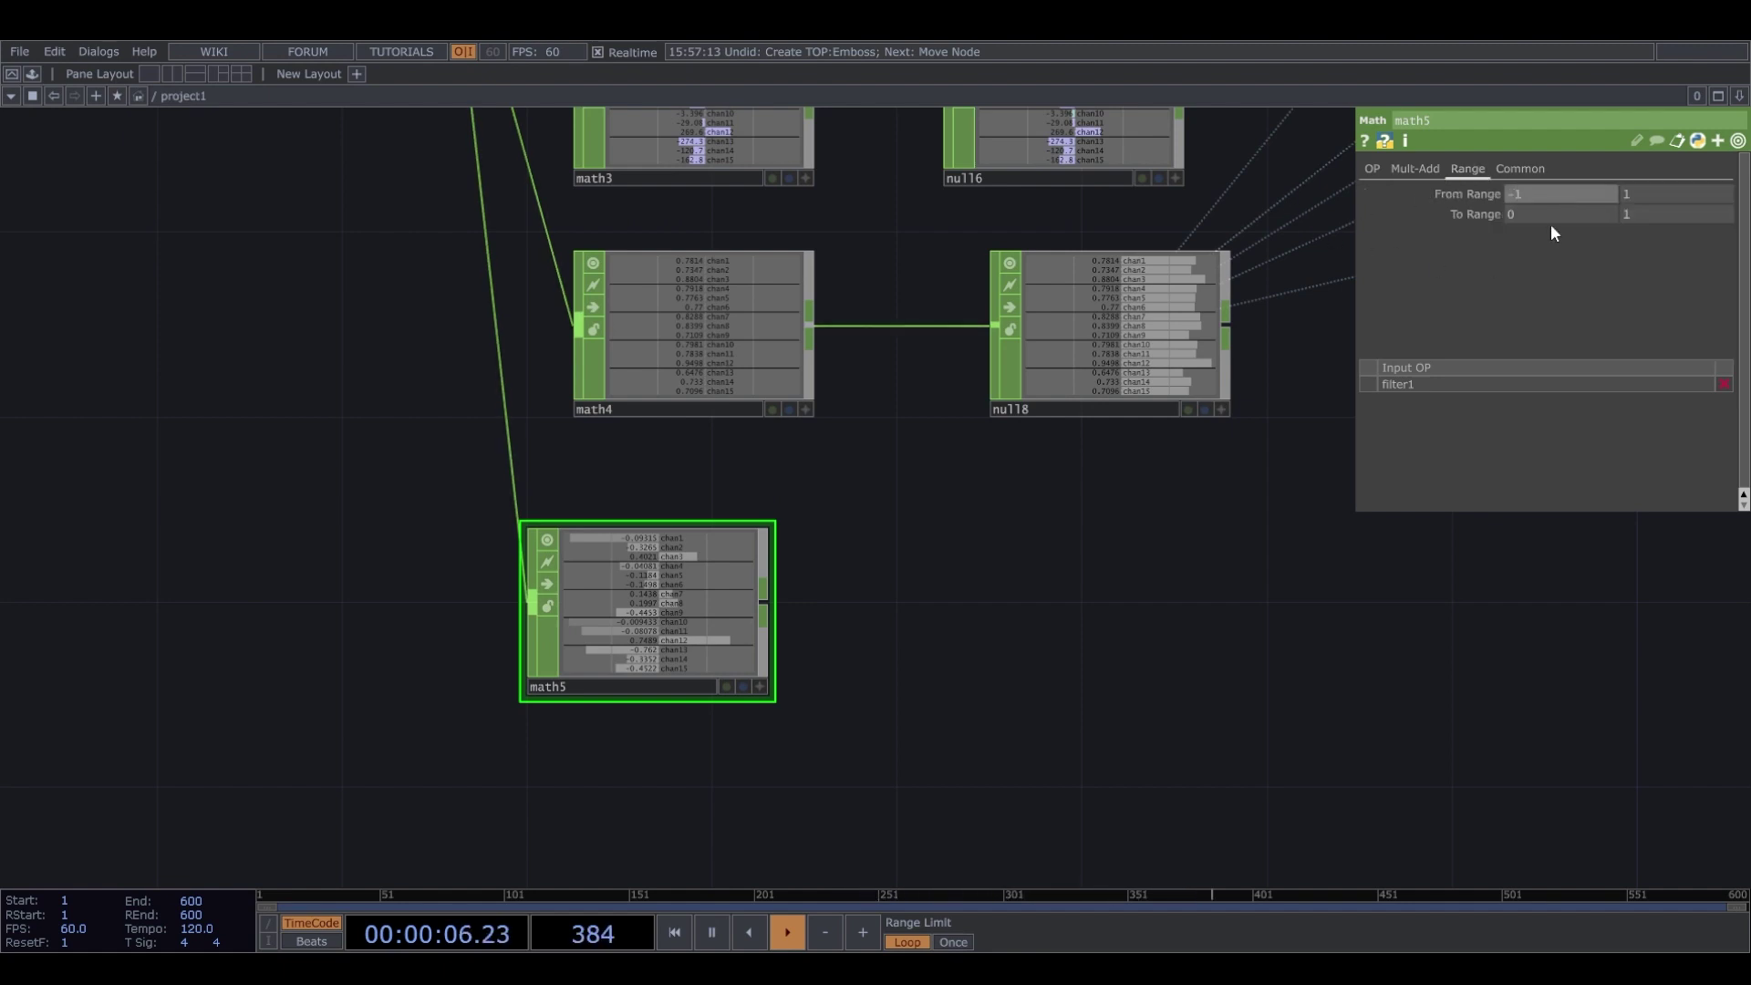
{"action": "left_click", "coordinate": [1550, 219]}
{"action": "type", "text": "."}
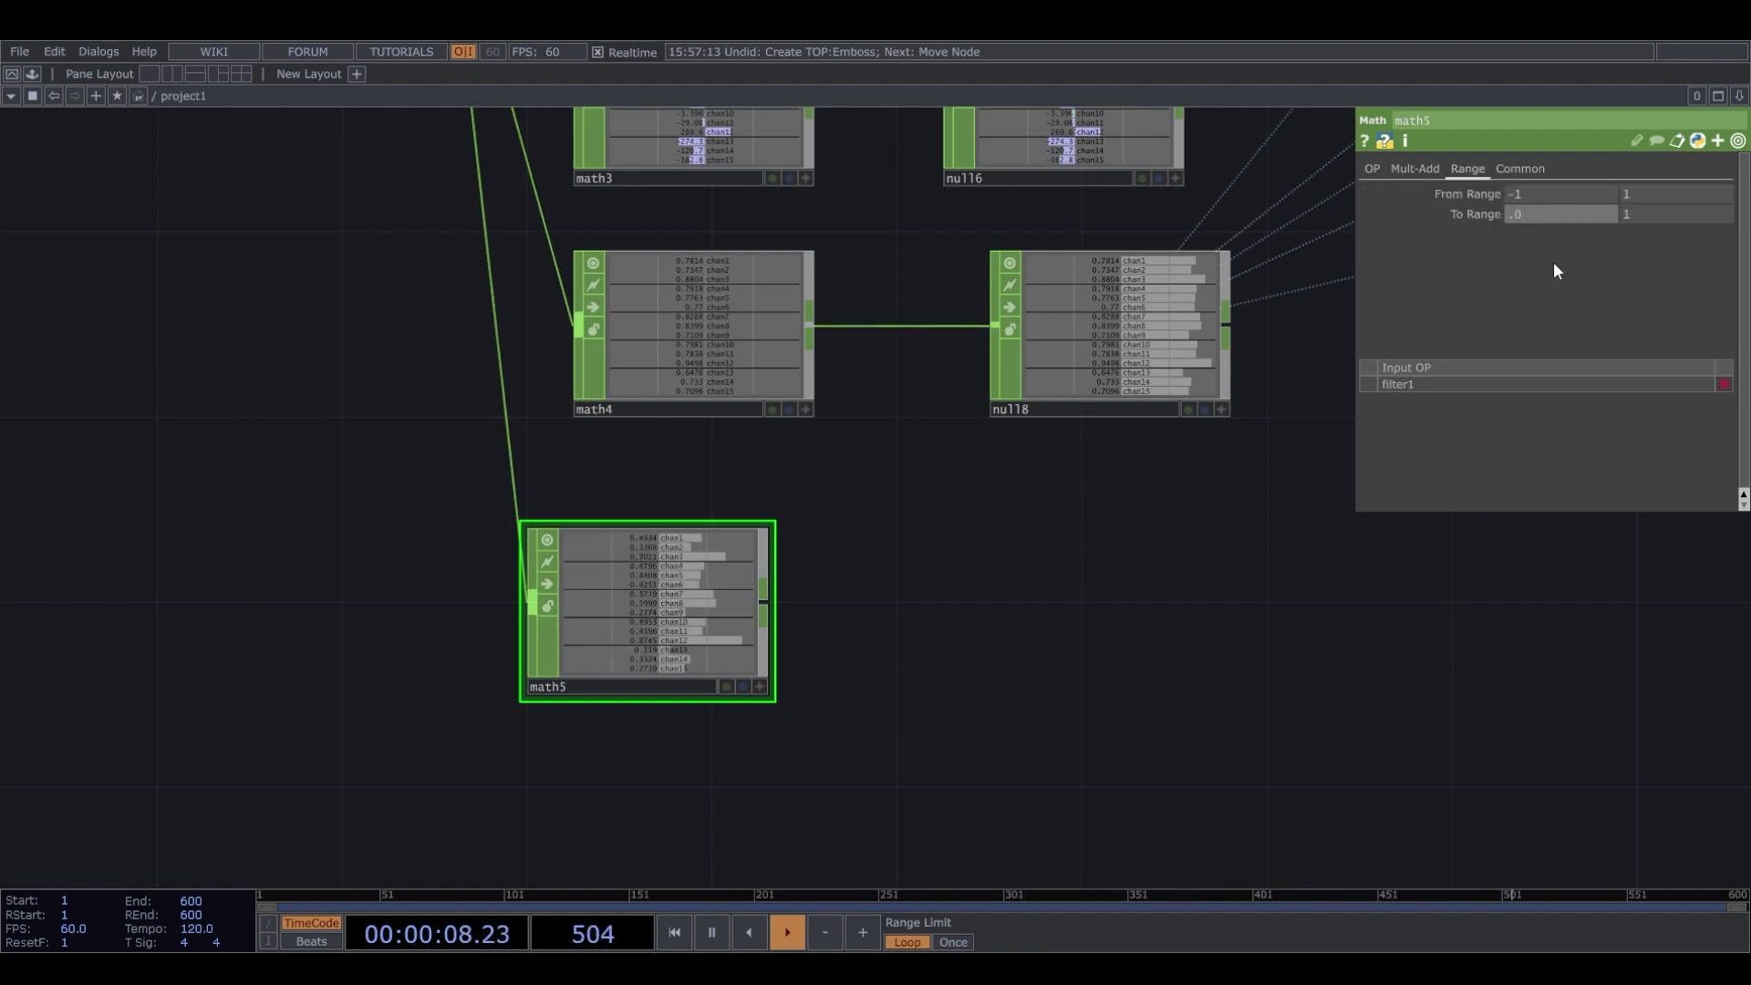
{"action": "type", "text": "0"}
{"action": "left_click", "coordinate": [1509, 222]}
{"action": "type", "text": "-.003"}
{"action": "left_click", "coordinate": [1643, 215]}
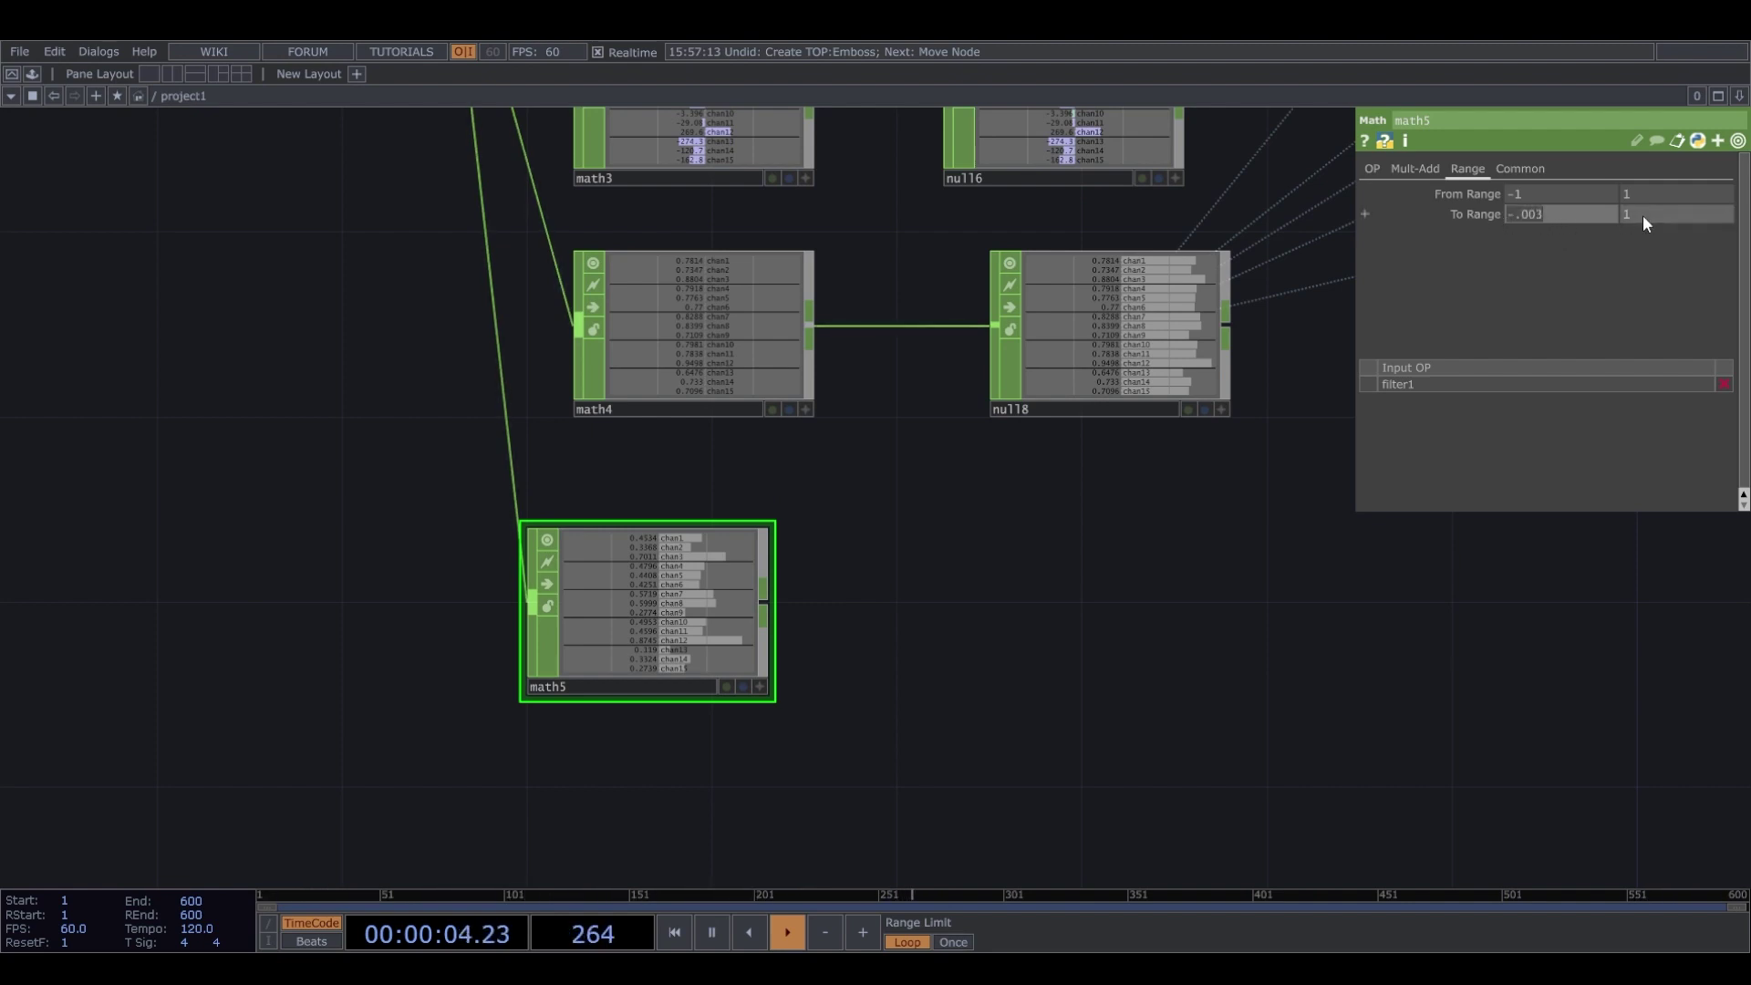
{"action": "type", "text": "-.003"}
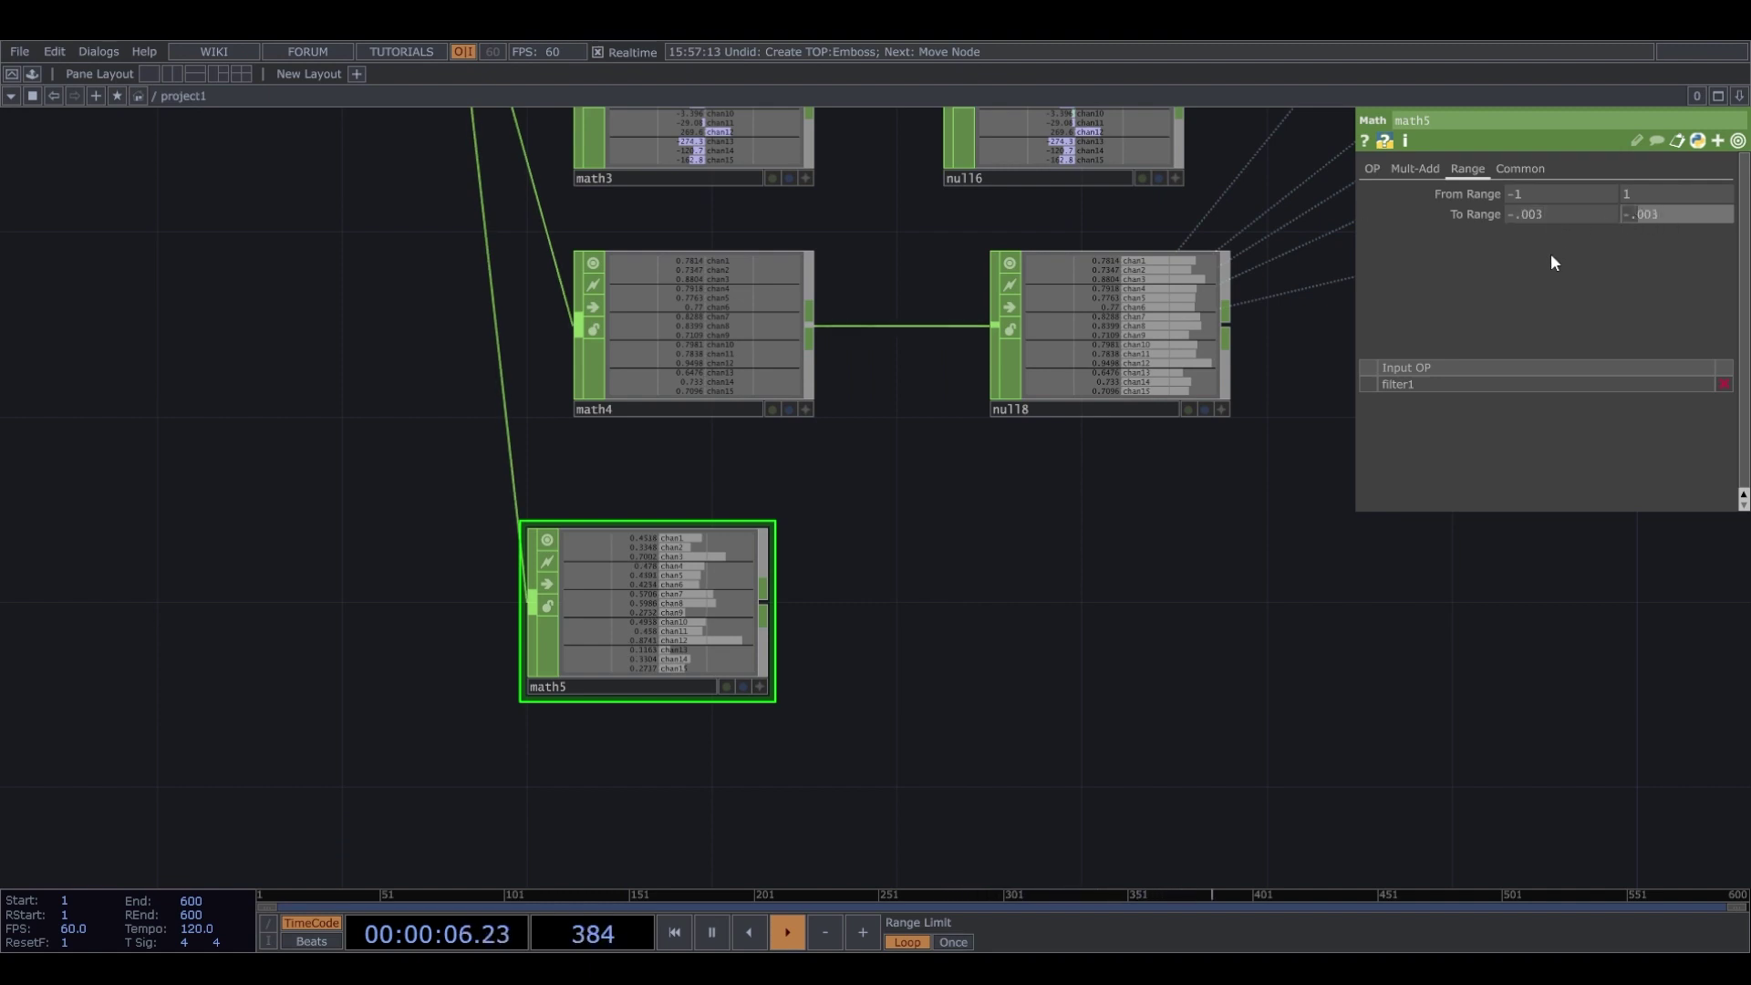
{"action": "key", "text": "Home"}
{"action": "key", "text": "Delete"}
{"action": "key", "text": "Return"}
{"action": "scroll", "coordinate": [684, 578], "scroll_direction": "up", "scroll_amount": 3}
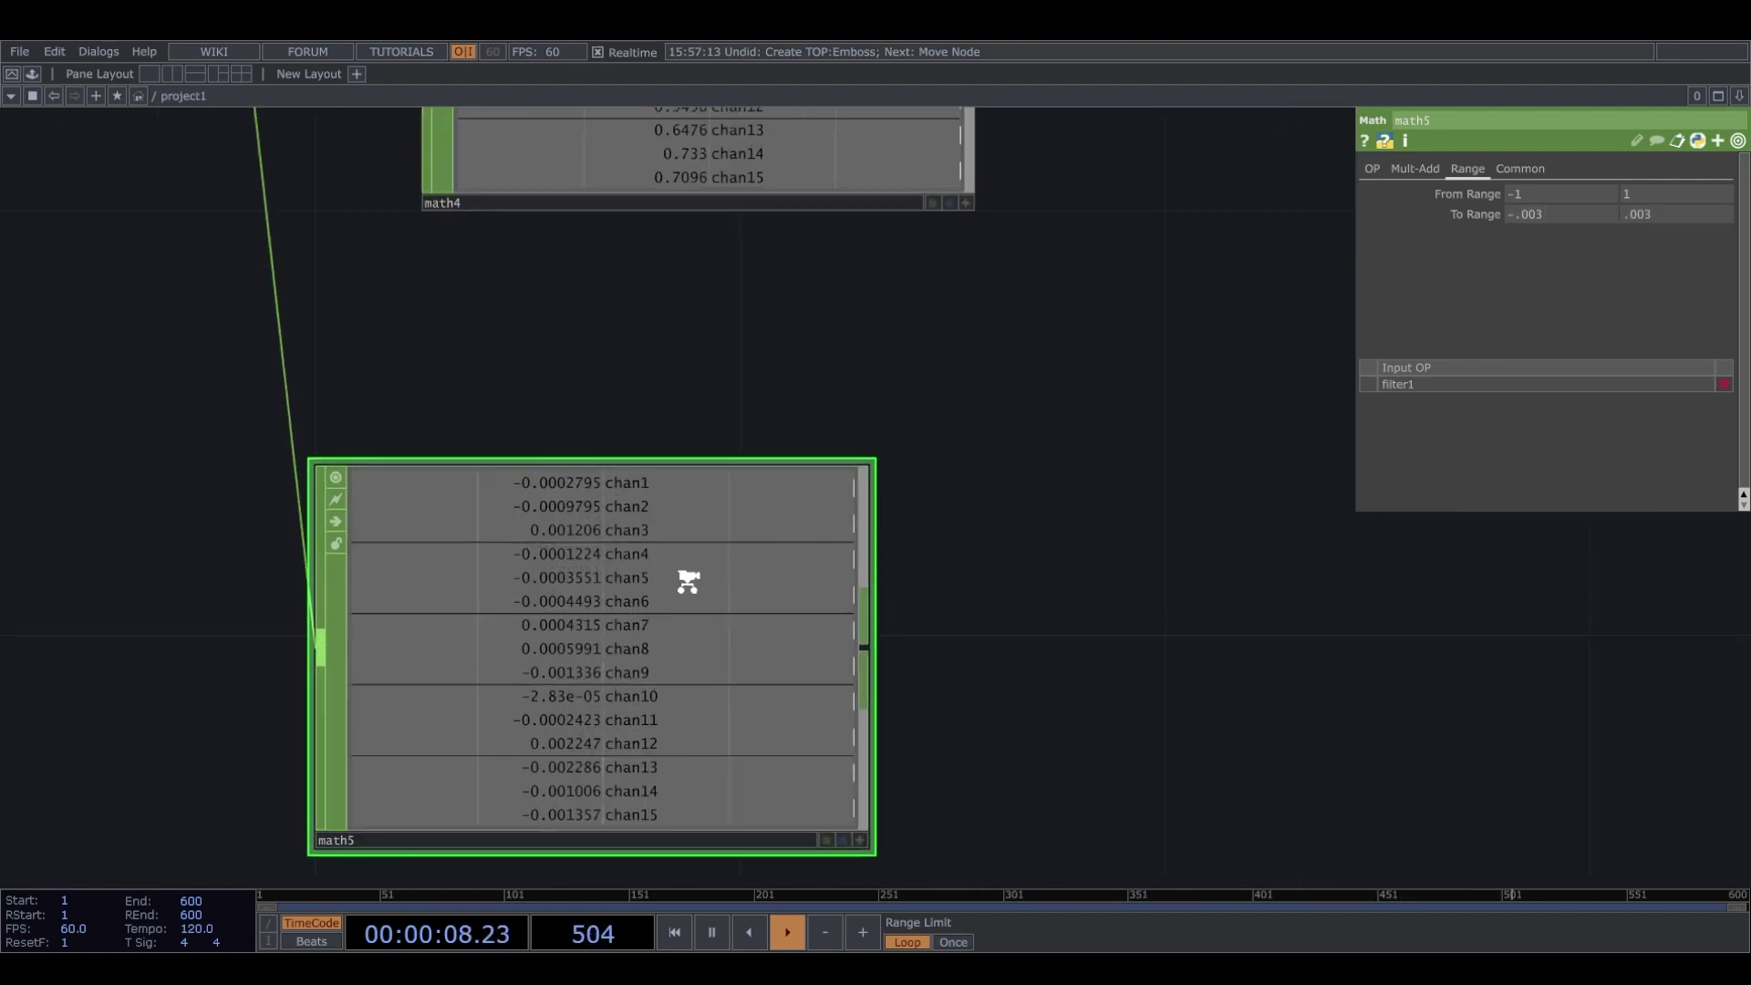
Add a Null CHOP after math5, placed below null8.
{"action": "scroll", "coordinate": [676, 586], "scroll_direction": "down", "scroll_amount": 5}
{"action": "scroll", "coordinate": [747, 629], "scroll_direction": "up", "scroll_amount": 2}
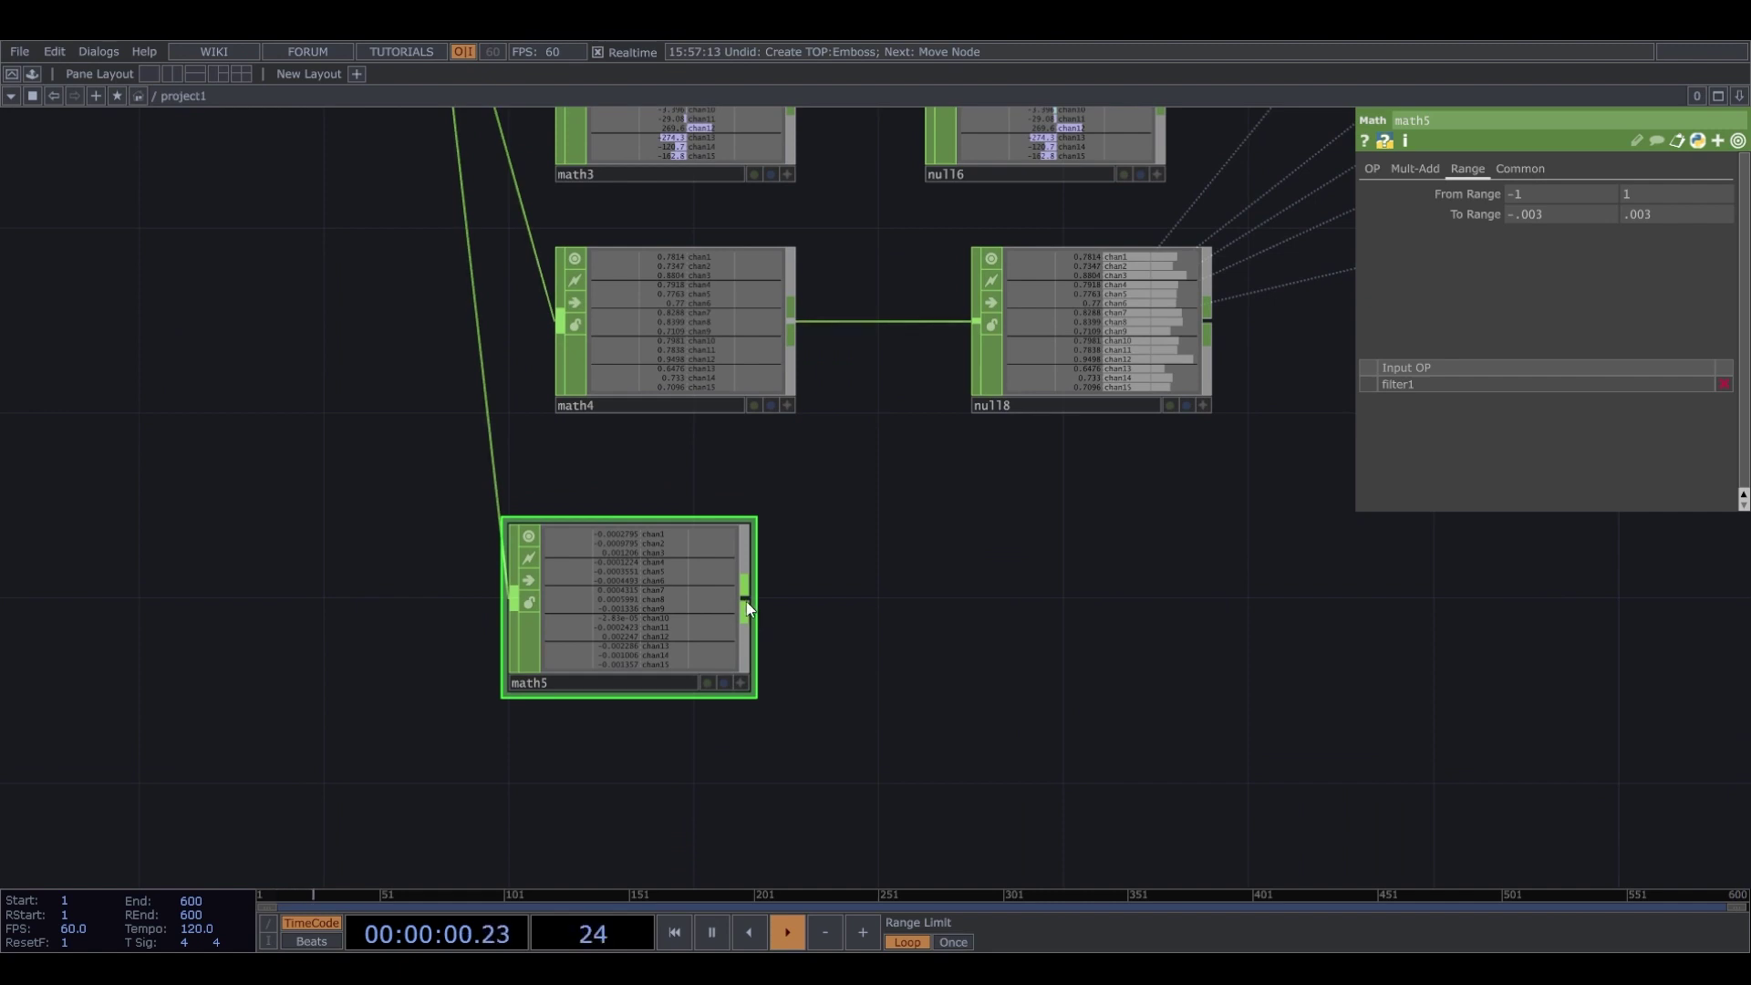
{"action": "key", "text": "alt+n"}
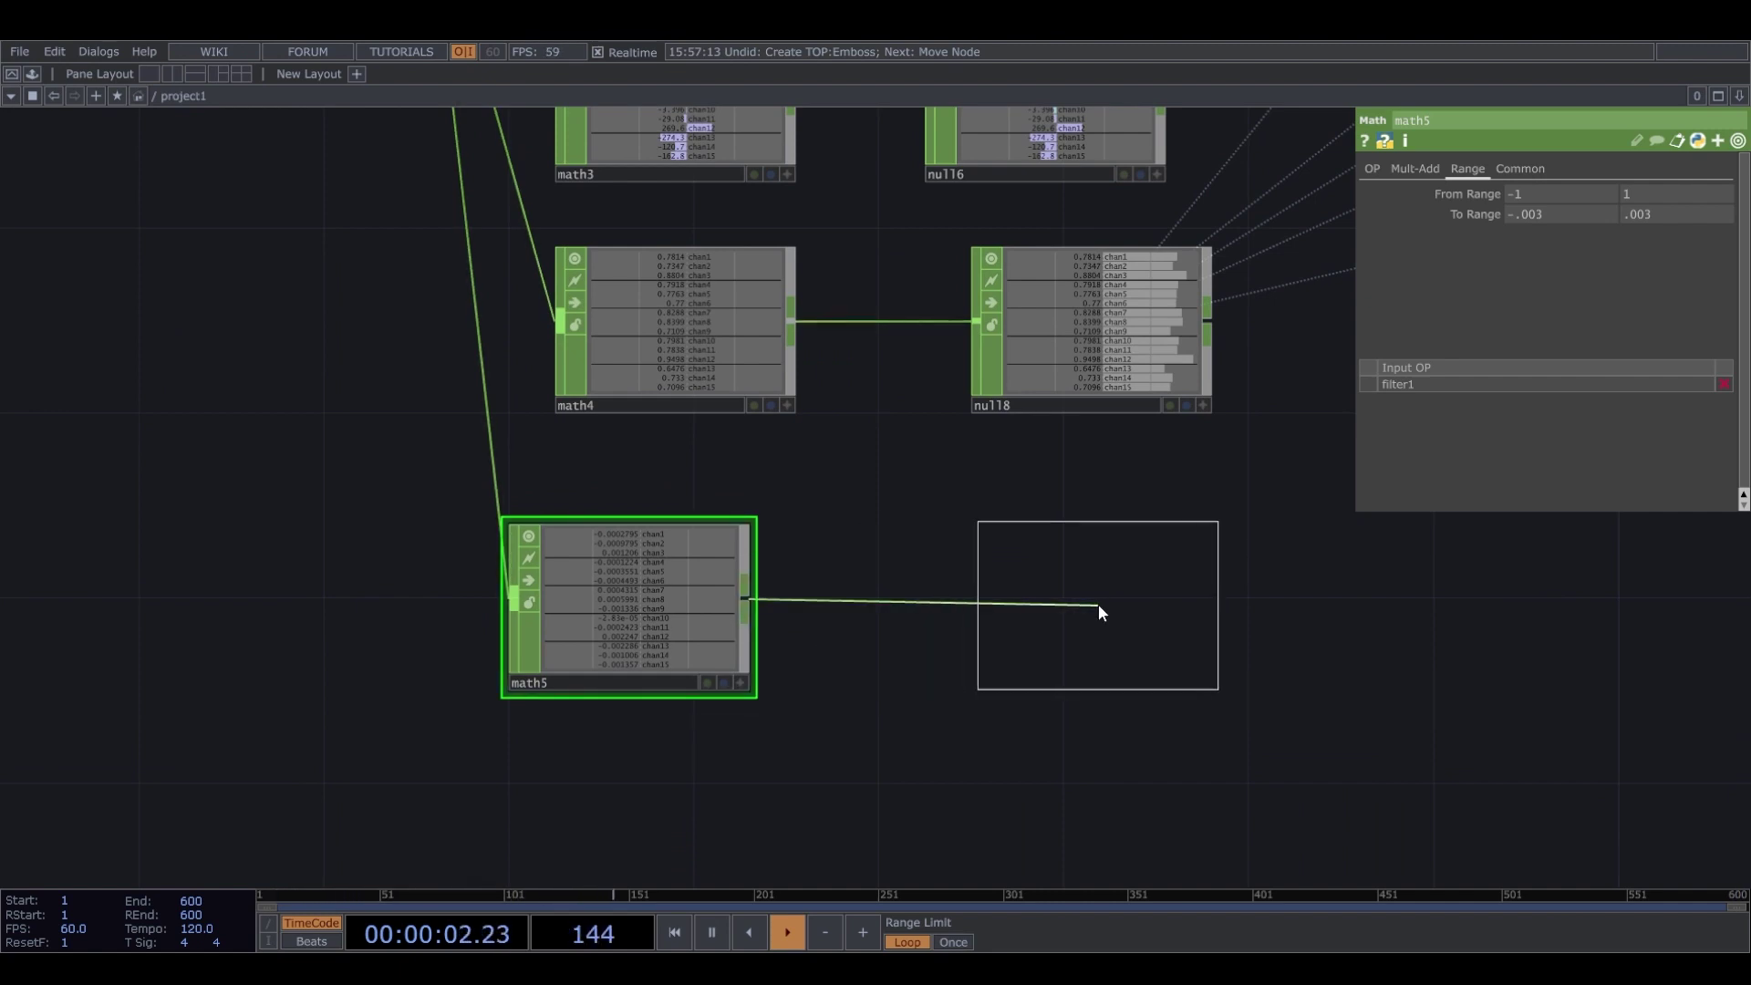
{"action": "left_click", "coordinate": [1098, 605]}
{"action": "scroll", "coordinate": [1176, 613], "scroll_direction": "down", "scroll_amount": 3}
{"action": "left_click_drag", "start_coordinate": [1295, 638], "coordinate": [802, 640]}
Export null9's chan1 to the X Translate of transform12.
{"action": "right_click", "coordinate": [689, 634]}
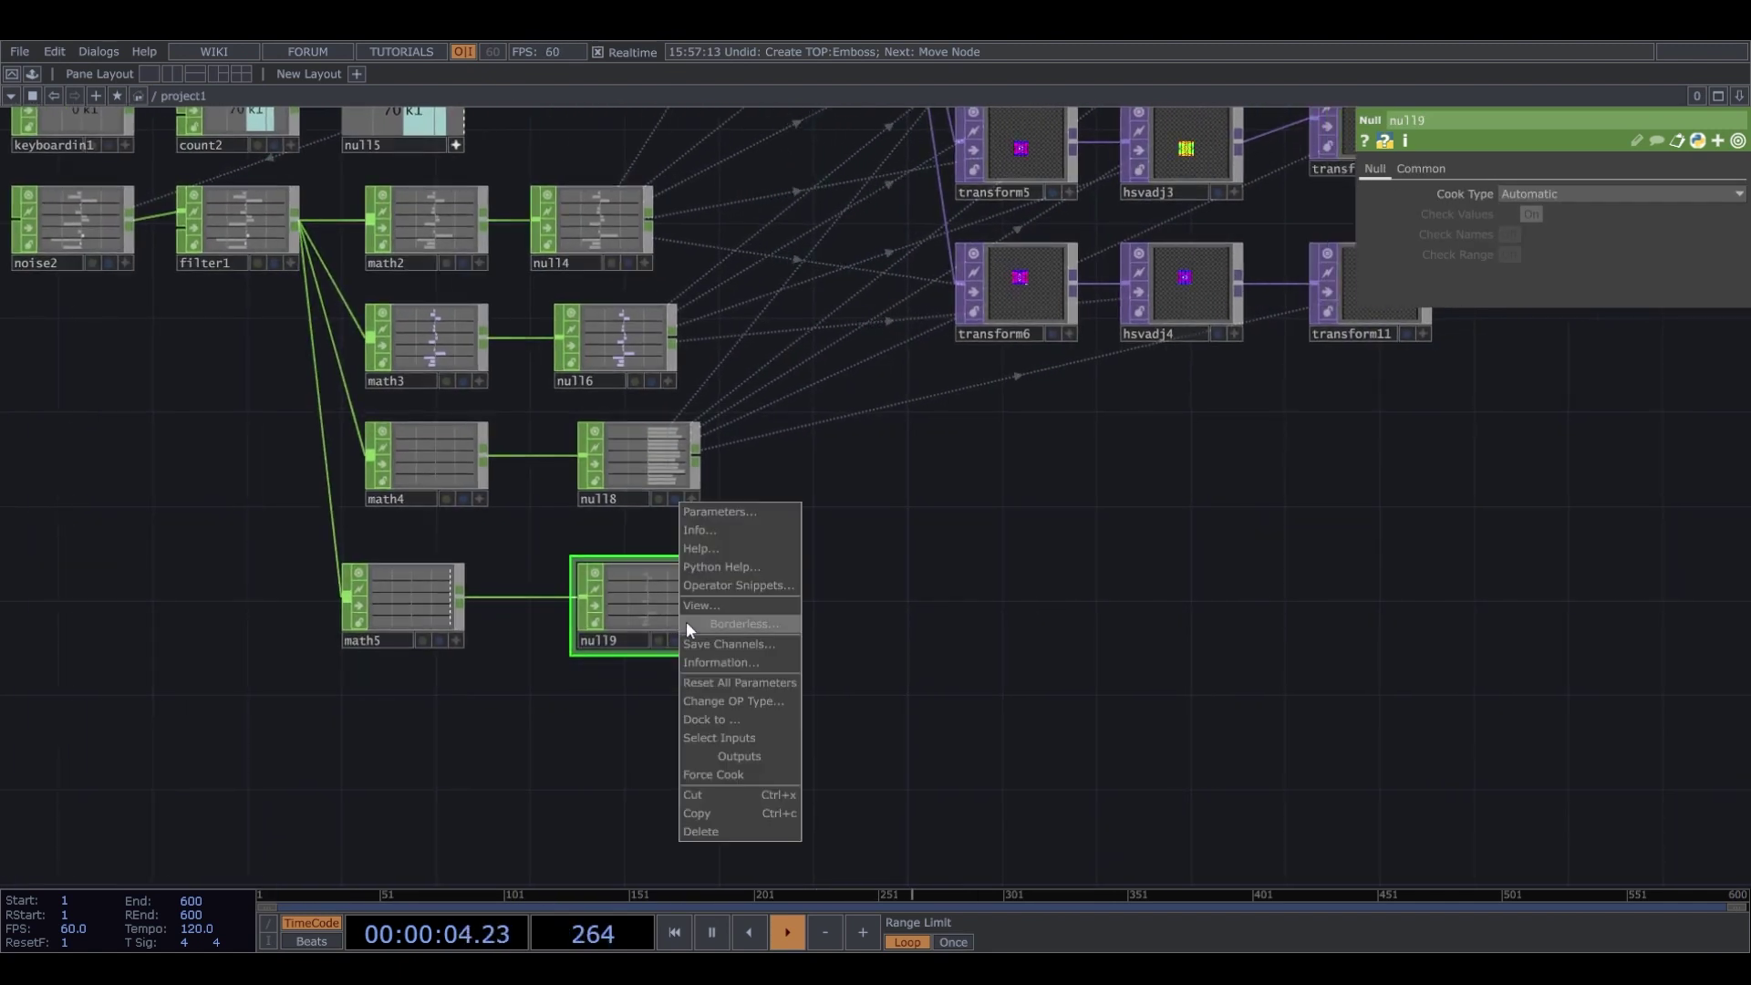
{"action": "left_click", "coordinate": [704, 604]}
{"action": "left_click_drag", "start_coordinate": [1236, 639], "coordinate": [1179, 880]}
{"action": "left_click_drag", "start_coordinate": [1550, 418], "coordinate": [1388, 806]}
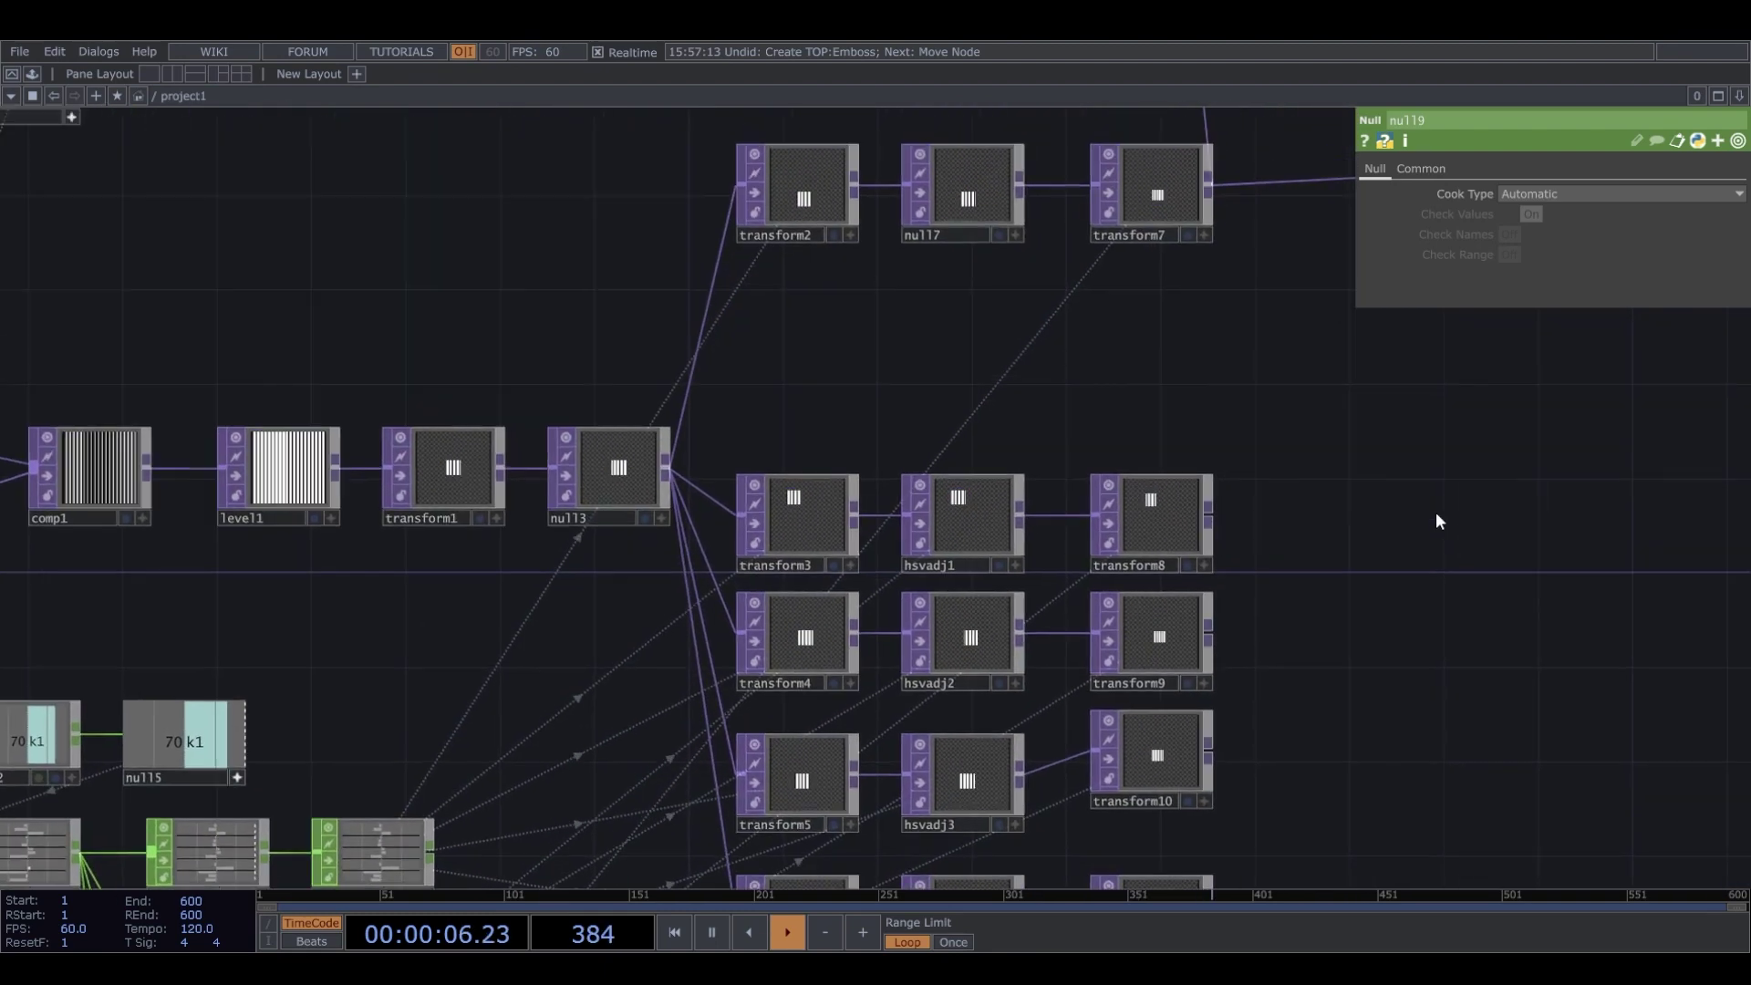
{"action": "left_click_drag", "start_coordinate": [1435, 512], "coordinate": [1334, 767]}
{"action": "left_click_drag", "start_coordinate": [1036, 542], "coordinate": [804, 674]}
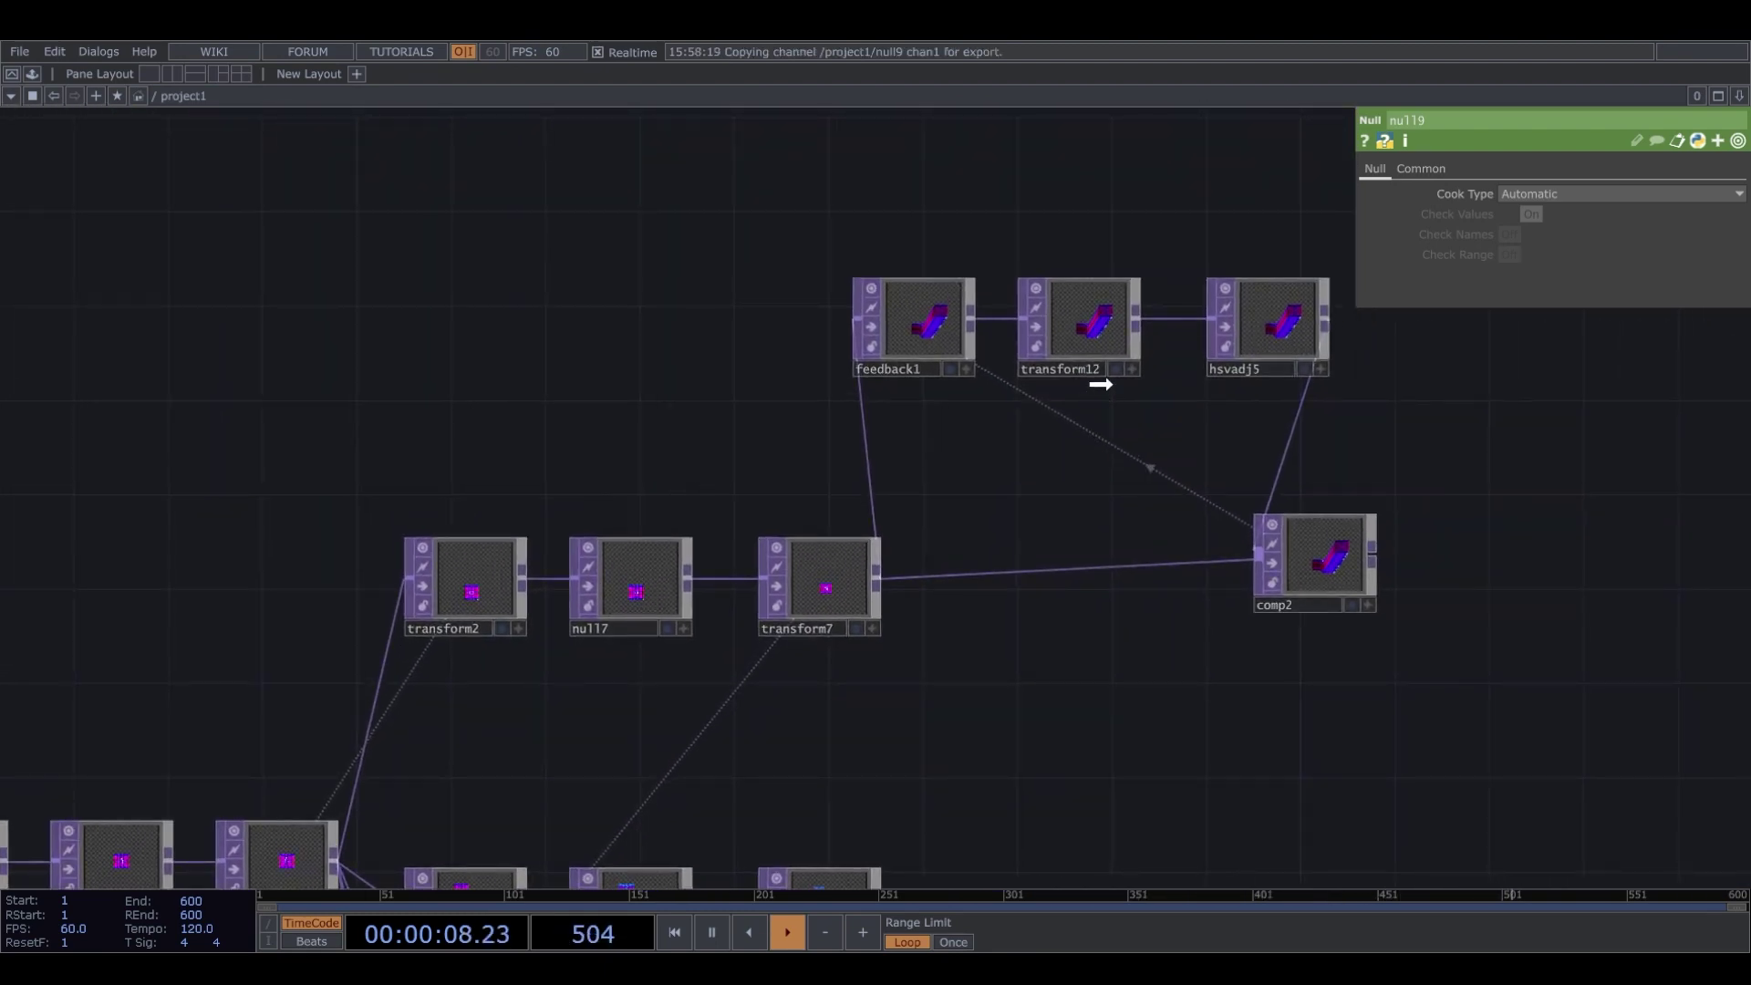
{"action": "left_click", "coordinate": [1096, 356]}
{"action": "left_click_drag", "start_coordinate": [1514, 259], "coordinate": [1554, 209]}
Examine the feedback trail in transform12's viewer up close for blurring.
{"action": "scroll", "coordinate": [1182, 259], "scroll_direction": "up", "scroll_amount": 1}
{"action": "scroll", "coordinate": [1183, 259], "scroll_direction": "up", "scroll_amount": 2}
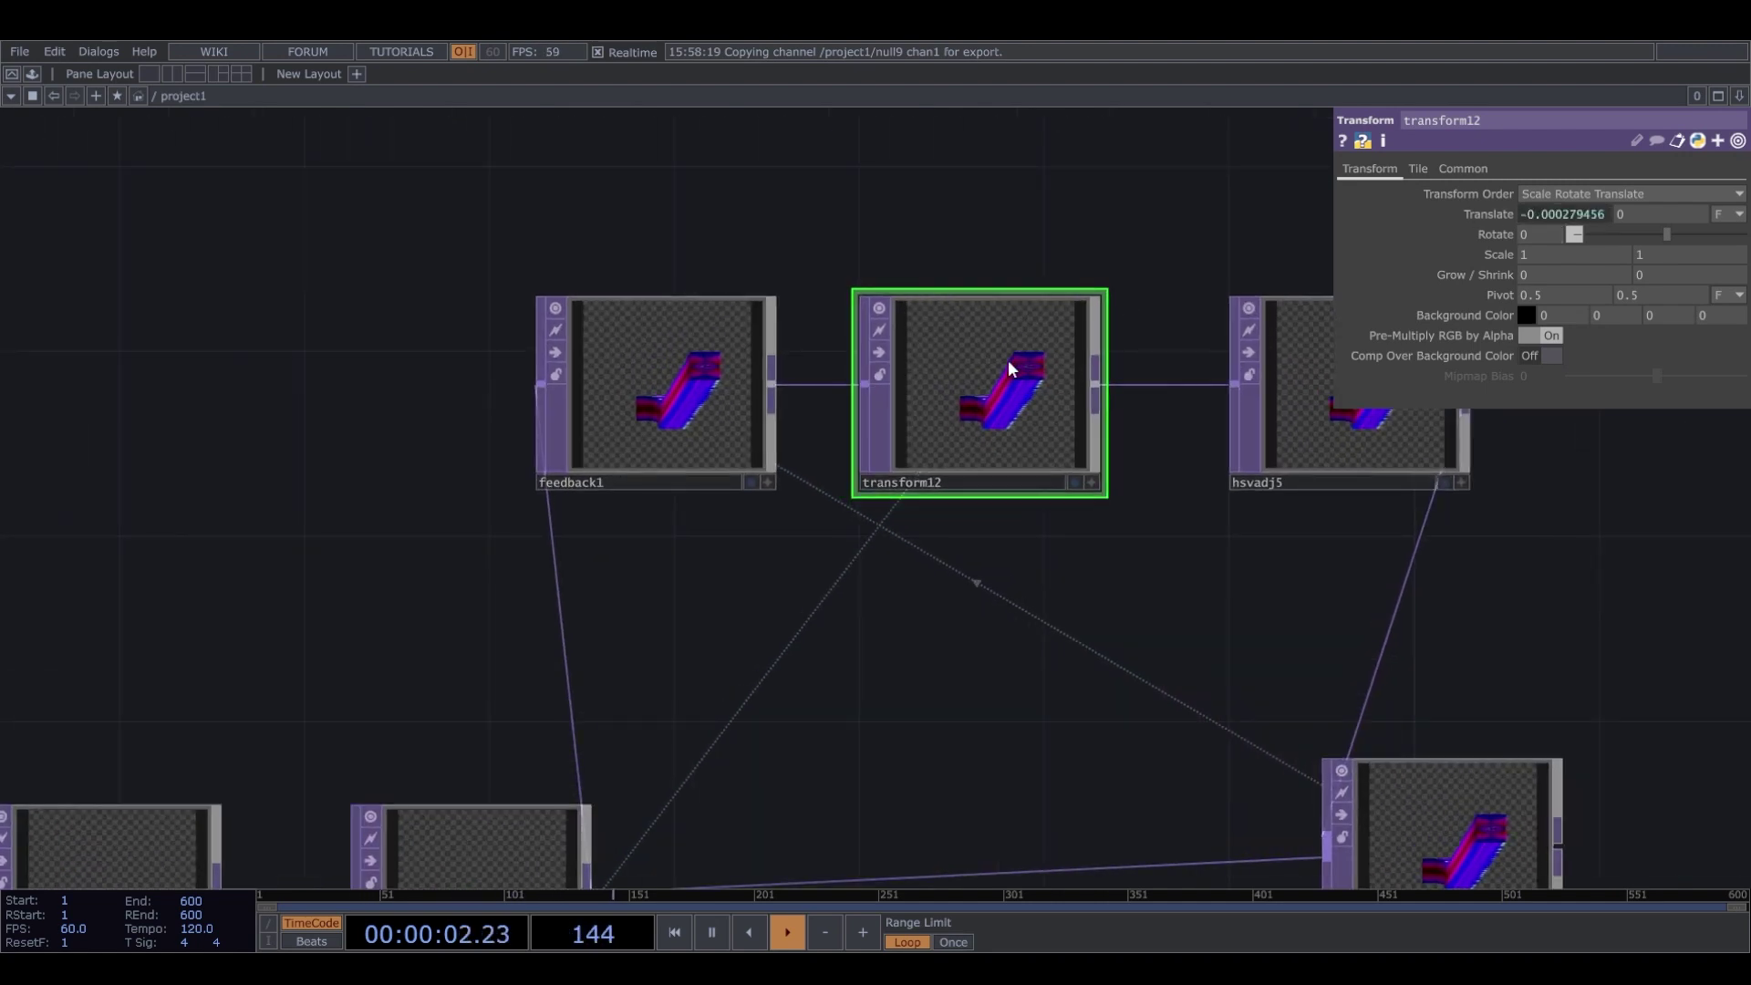
{"action": "scroll", "coordinate": [1008, 359], "scroll_direction": "up", "scroll_amount": 4}
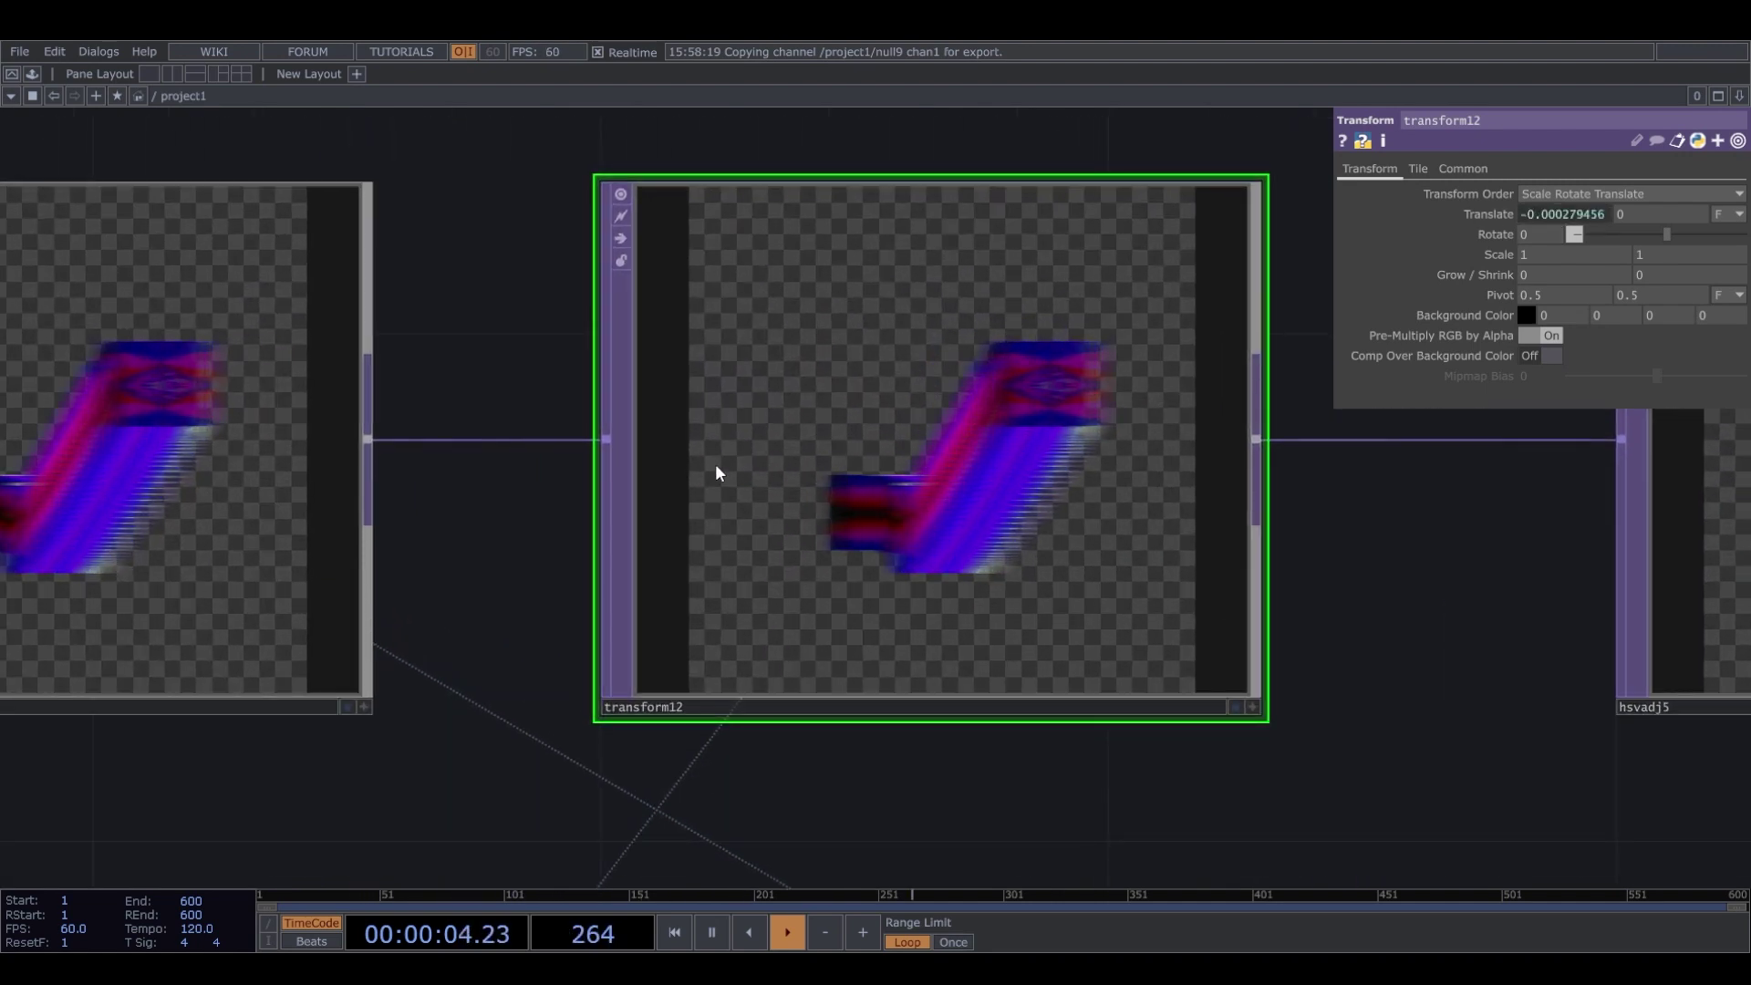
{"action": "scroll", "coordinate": [1024, 456], "scroll_direction": "up", "scroll_amount": 3}
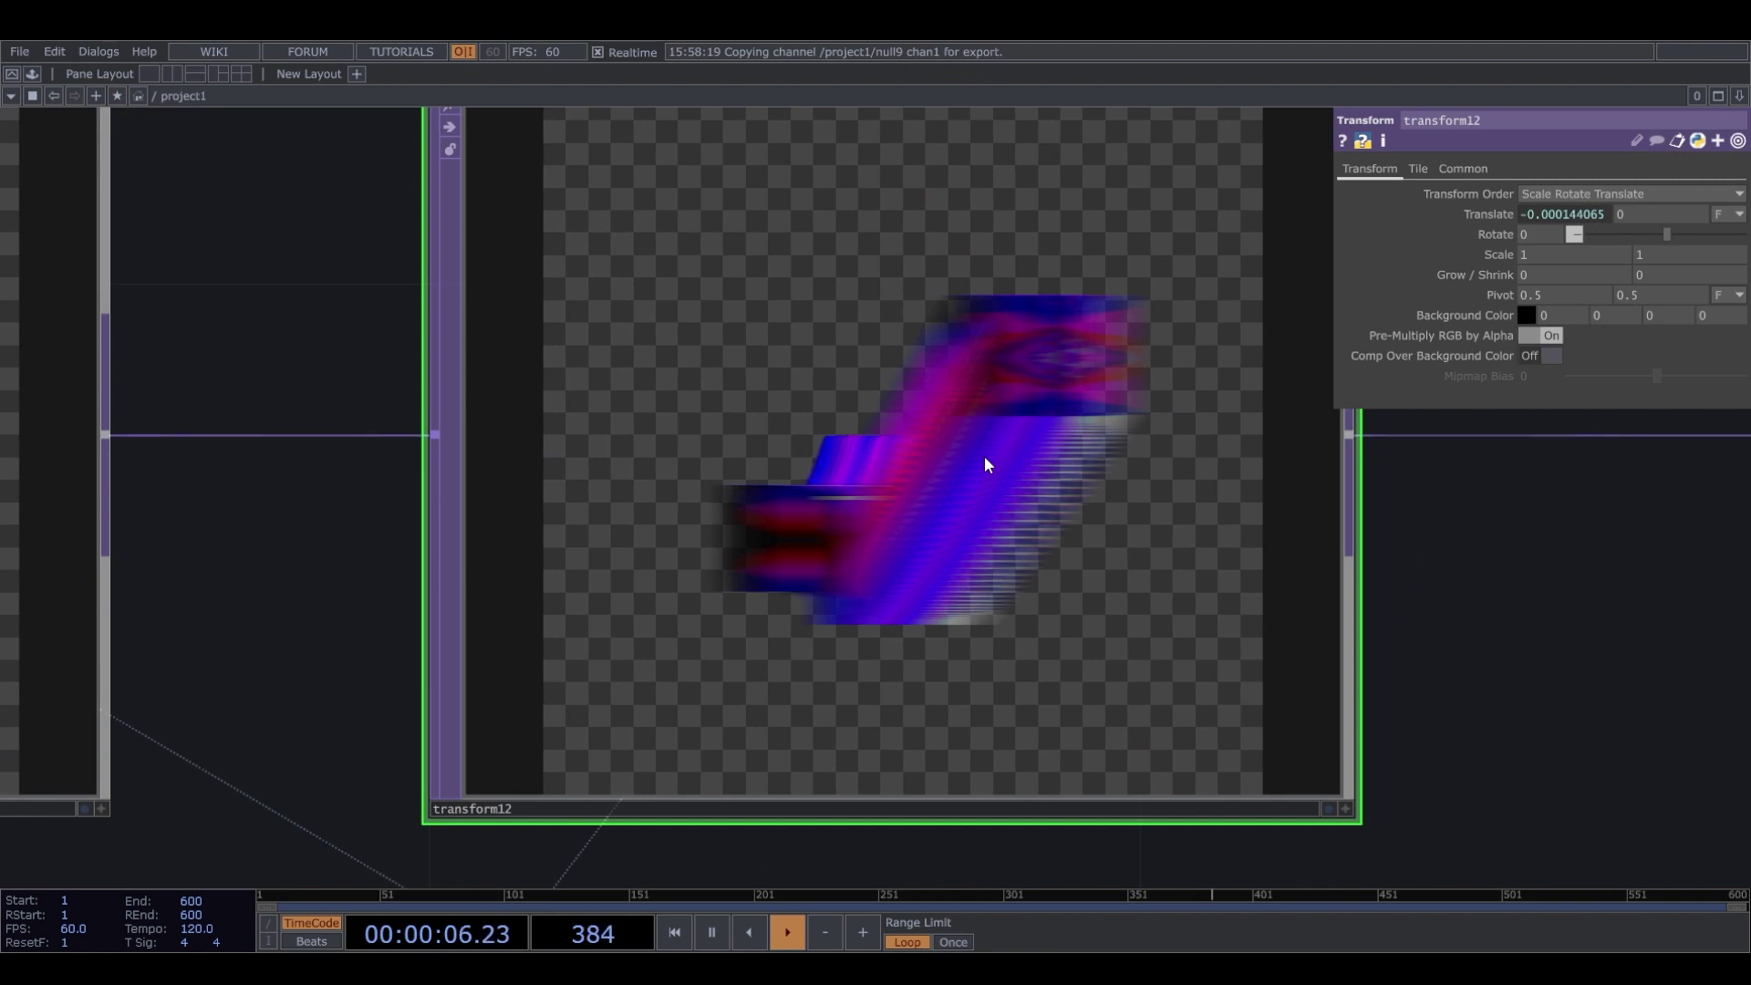
{"action": "scroll", "coordinate": [1026, 370], "scroll_direction": "up", "scroll_amount": 2}
{"action": "scroll", "coordinate": [1025, 370], "scroll_direction": "down", "scroll_amount": 3}
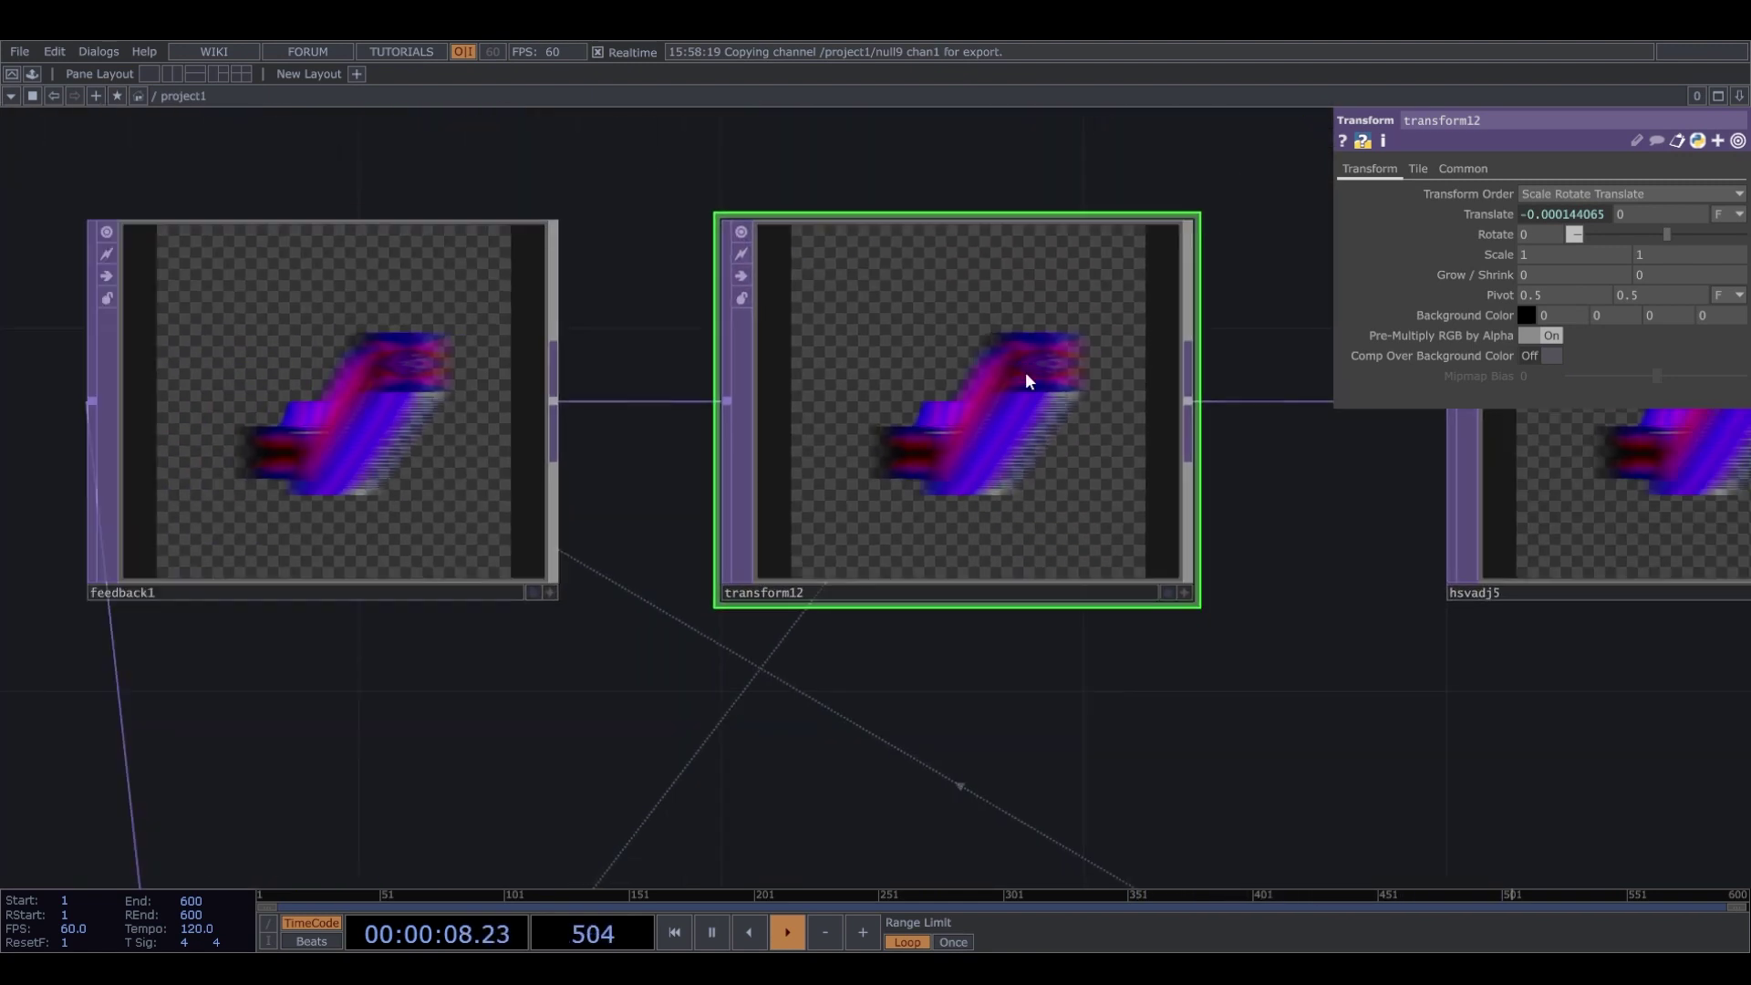
{"action": "scroll", "coordinate": [1023, 380], "scroll_direction": "up", "scroll_amount": 3}
{"action": "scroll", "coordinate": [1032, 374], "scroll_direction": "down", "scroll_amount": 3}
{"action": "scroll", "coordinate": [1032, 383], "scroll_direction": "up", "scroll_amount": 4}
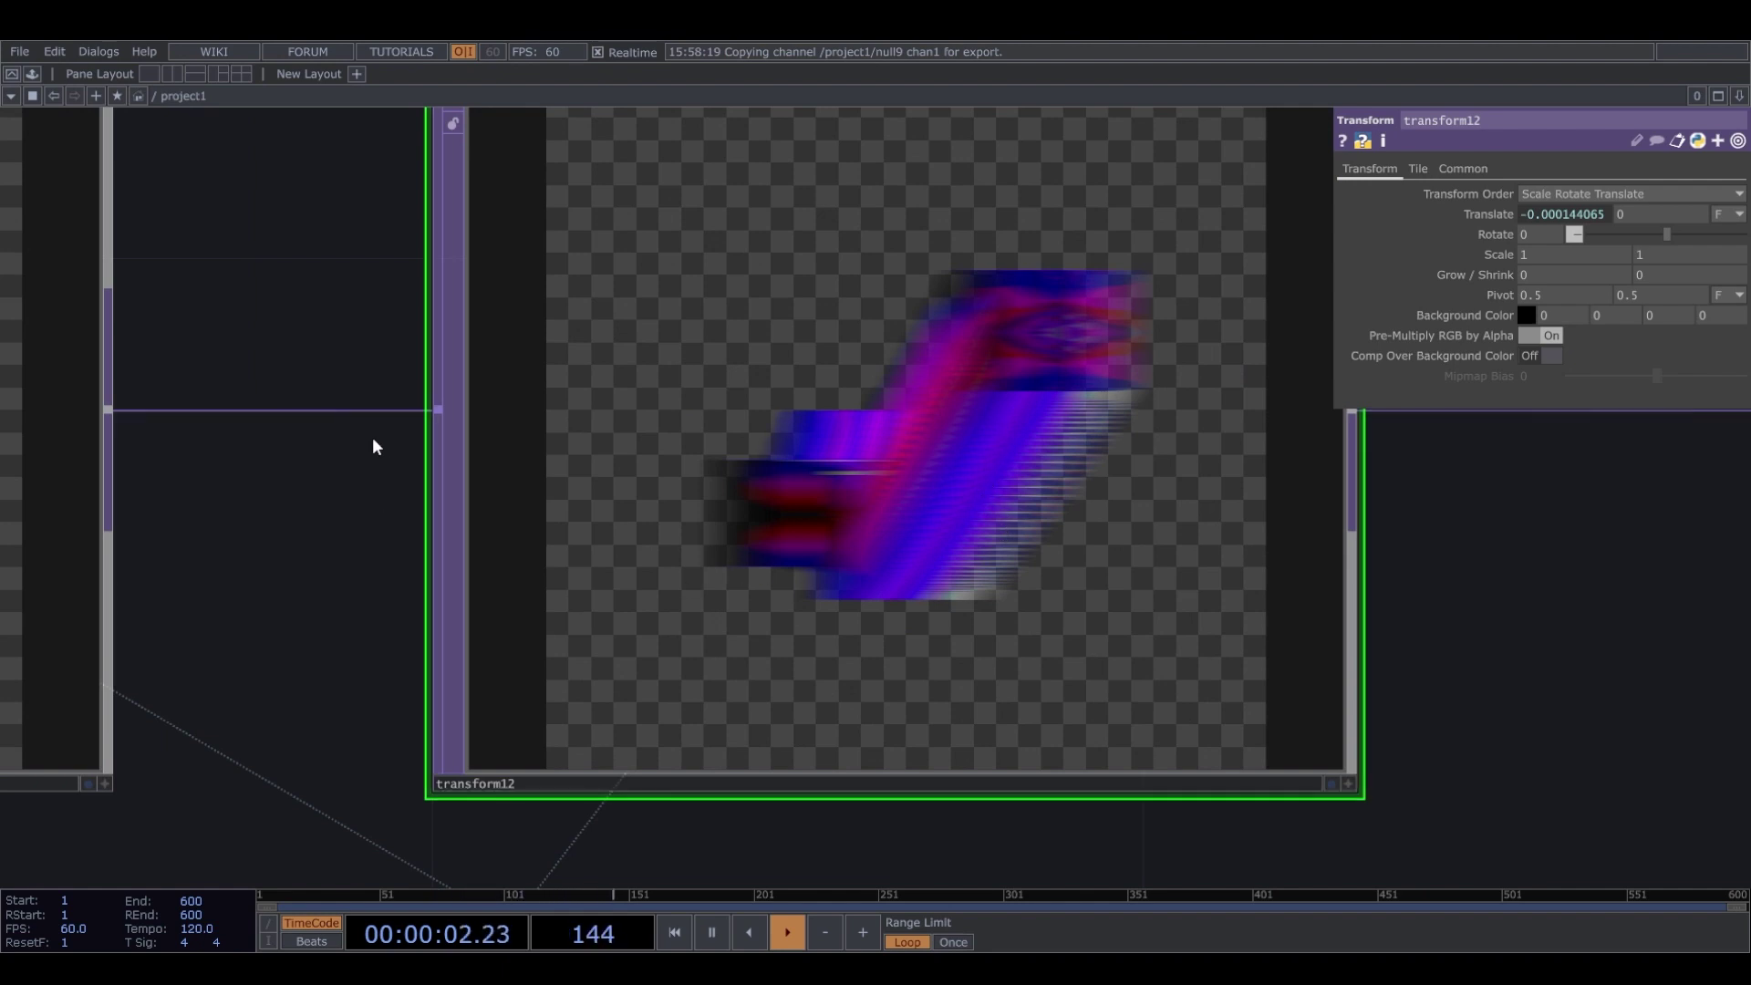
Set transform12's Input Smoothness to Nearest Pixel and pulse the reset of feedback1.
{"action": "left_click", "coordinate": [1465, 170]}
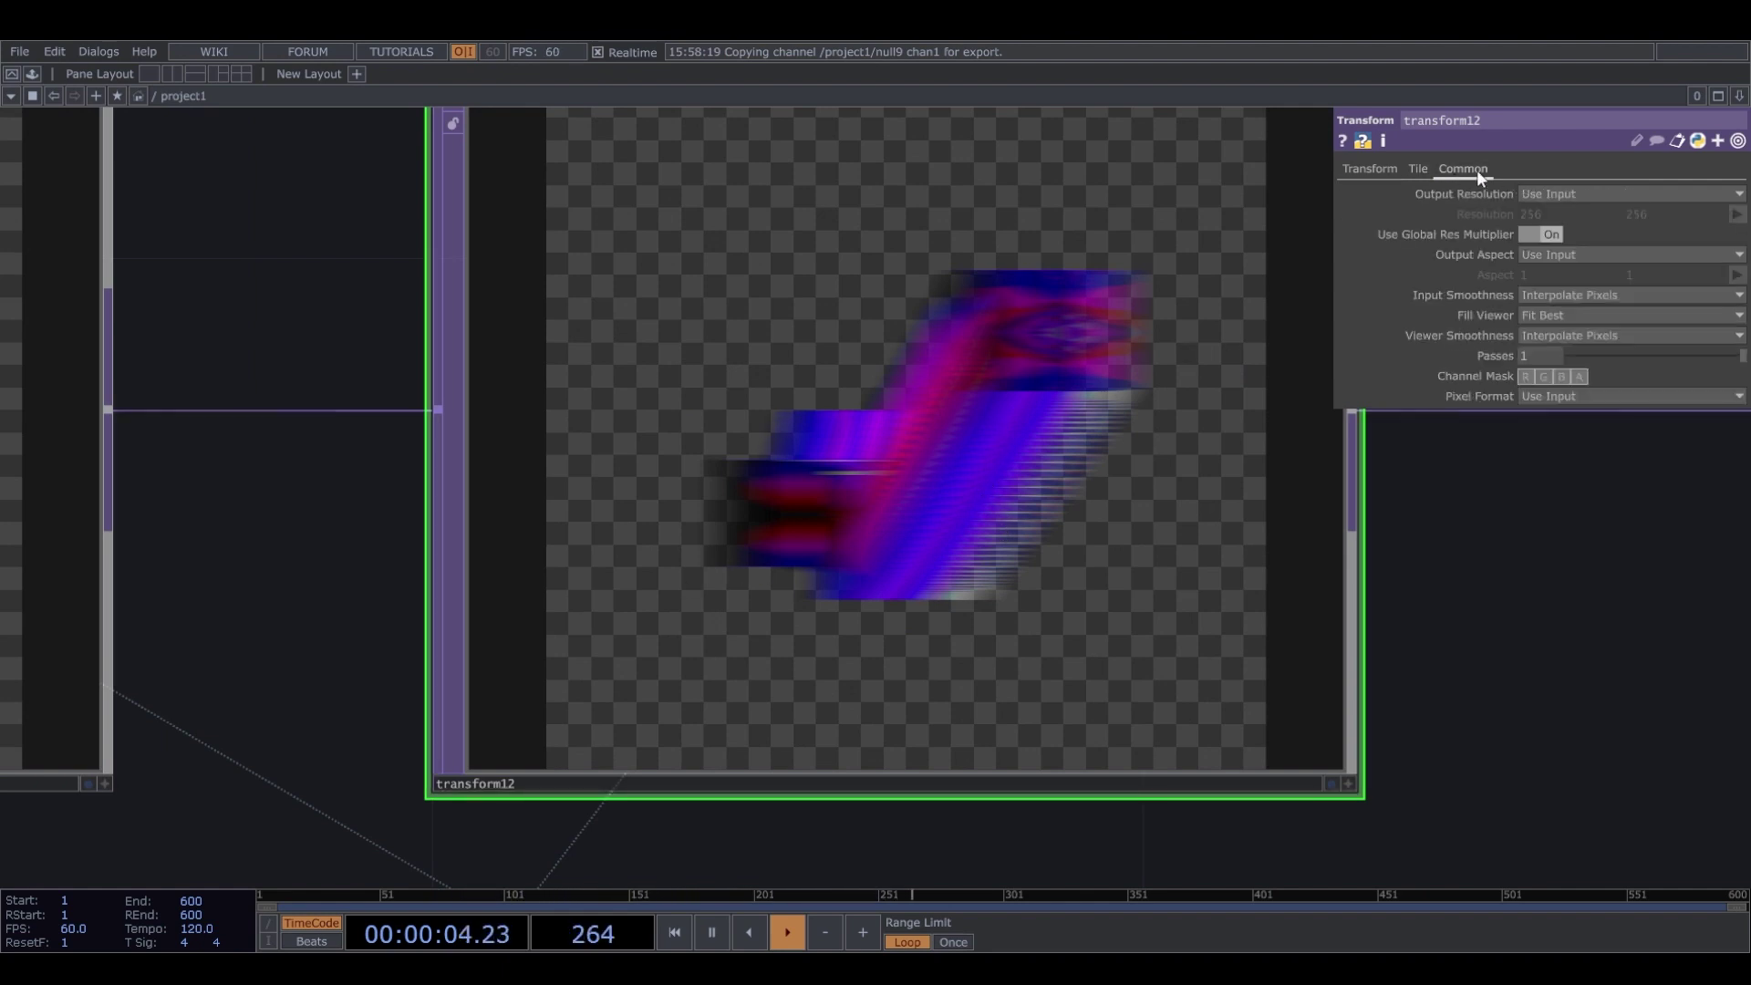
{"action": "left_click", "coordinate": [1537, 298]}
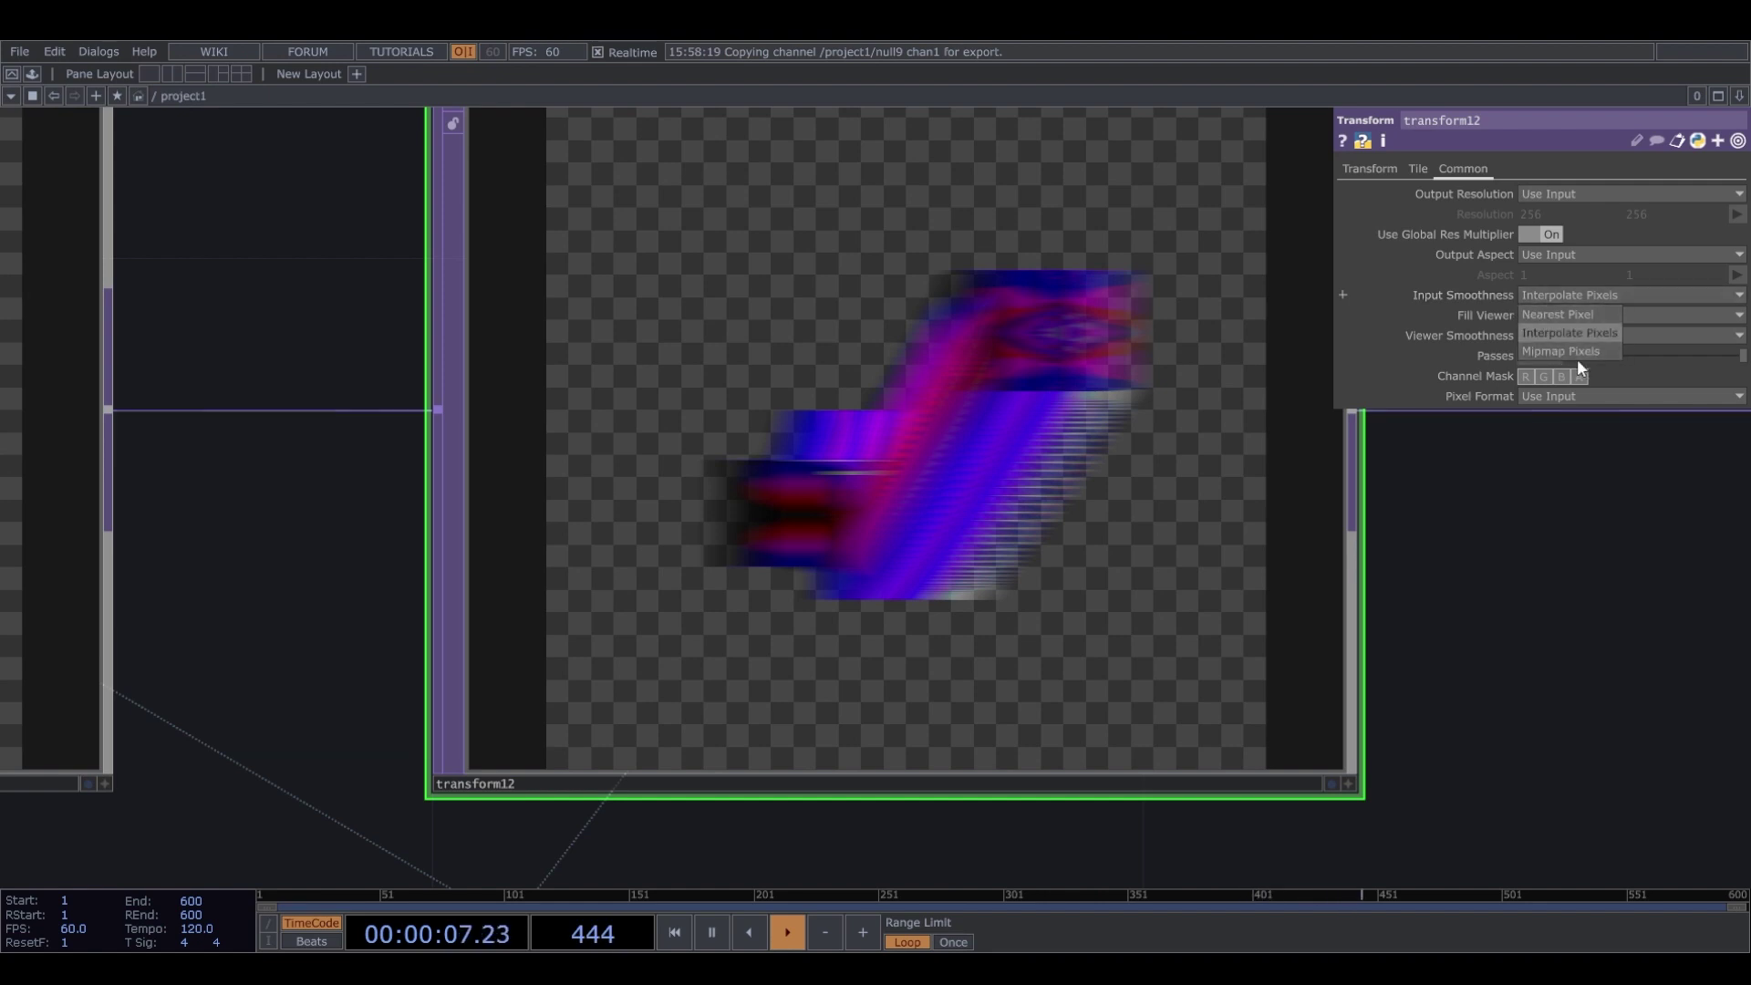
{"action": "left_click", "coordinate": [1562, 312]}
{"action": "scroll", "coordinate": [1005, 485], "scroll_direction": "down", "scroll_amount": 5}
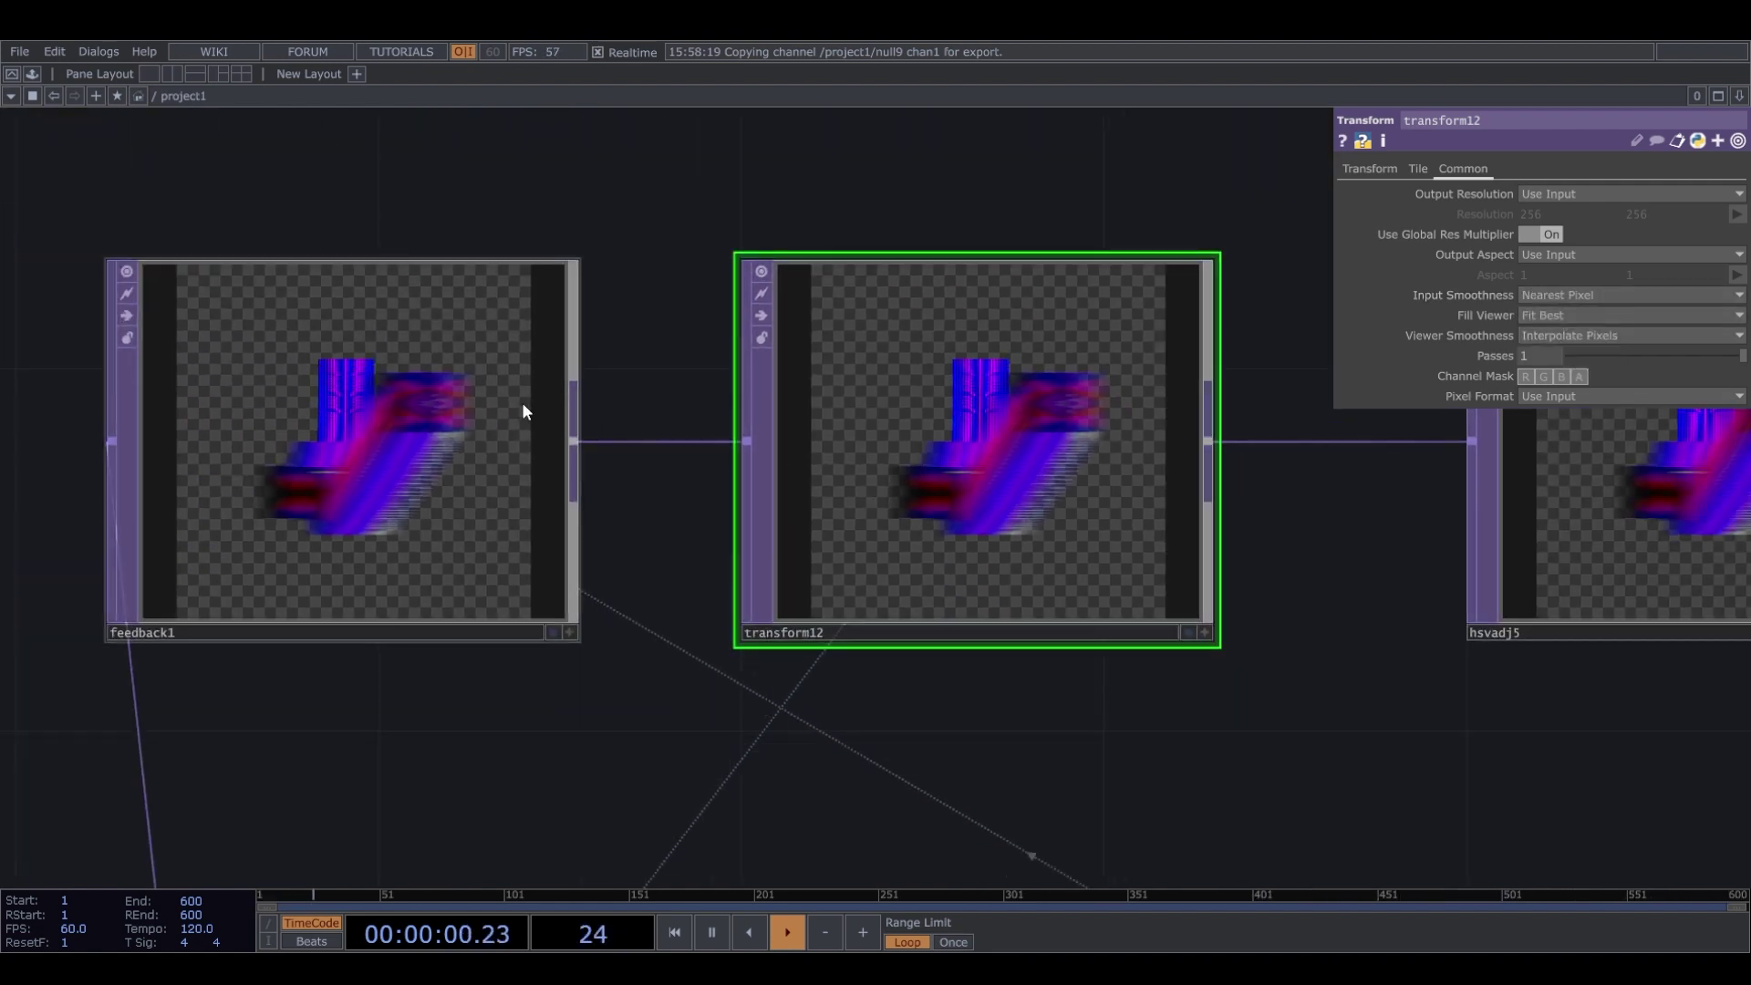
{"action": "left_click", "coordinate": [522, 402]}
{"action": "left_click", "coordinate": [1582, 214]}
Examine the sharpness and shape of the restarted trail in transform12 and the feedback row.
{"action": "scroll", "coordinate": [1014, 434], "scroll_direction": "up", "scroll_amount": 5}
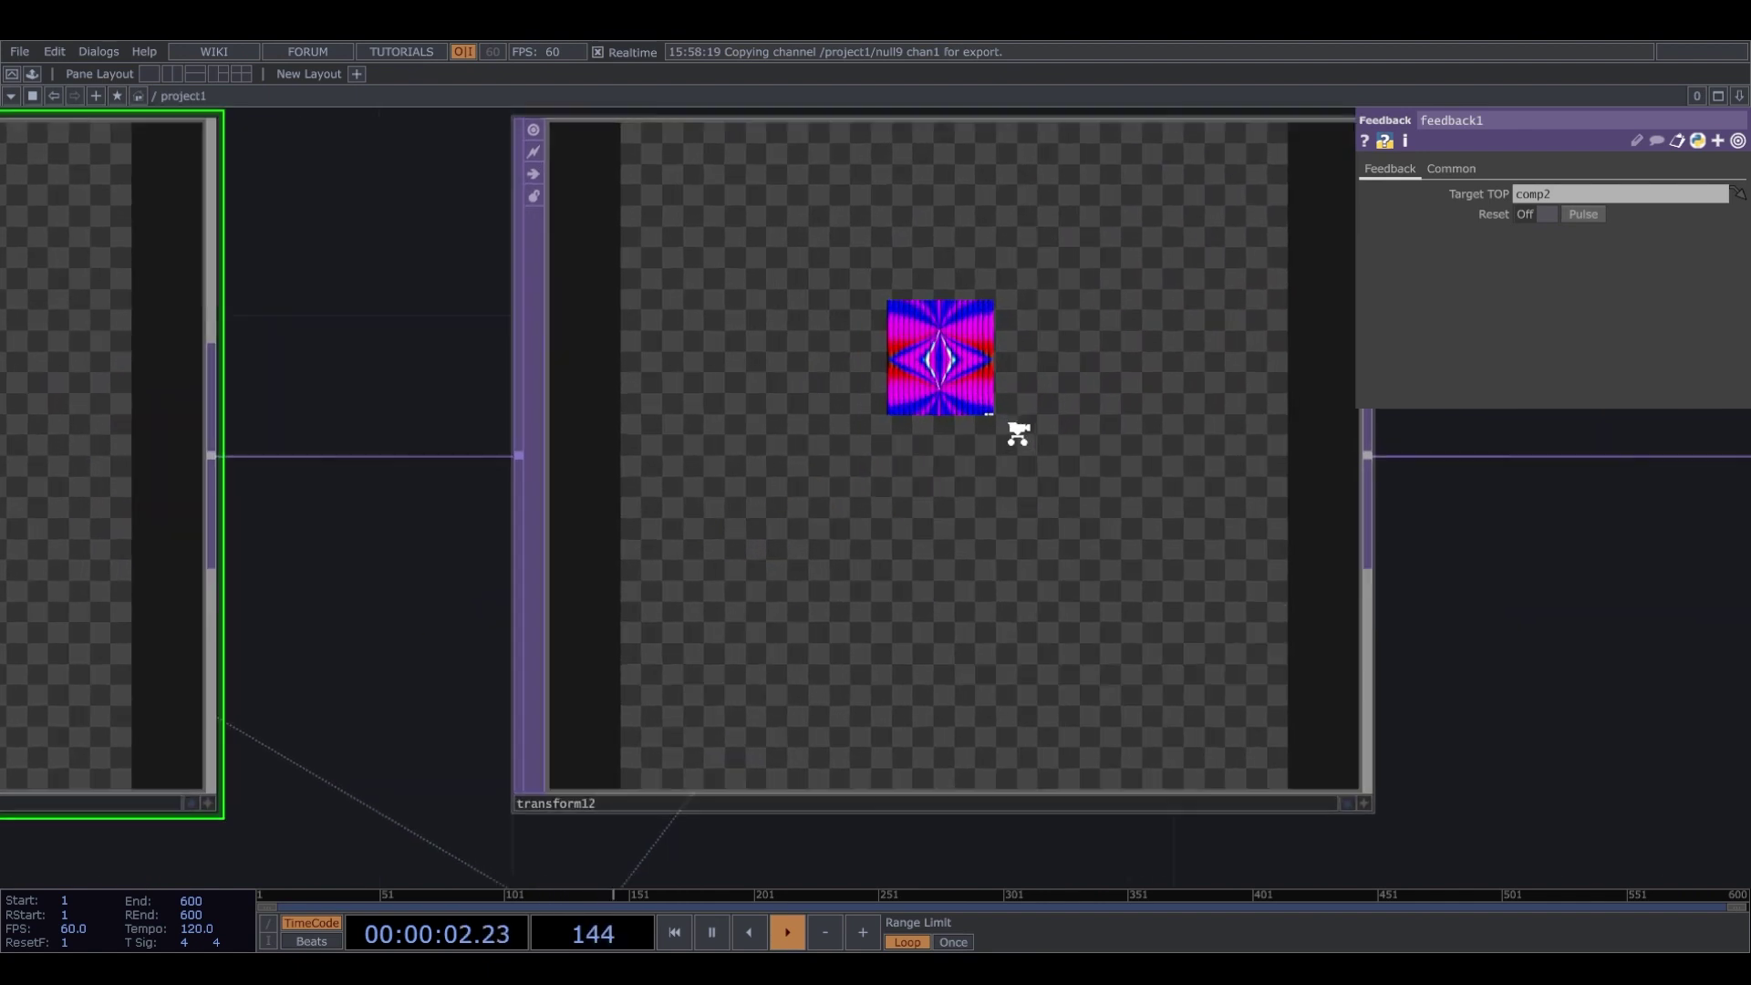
{"action": "scroll", "coordinate": [803, 422], "scroll_direction": "up", "scroll_amount": 3}
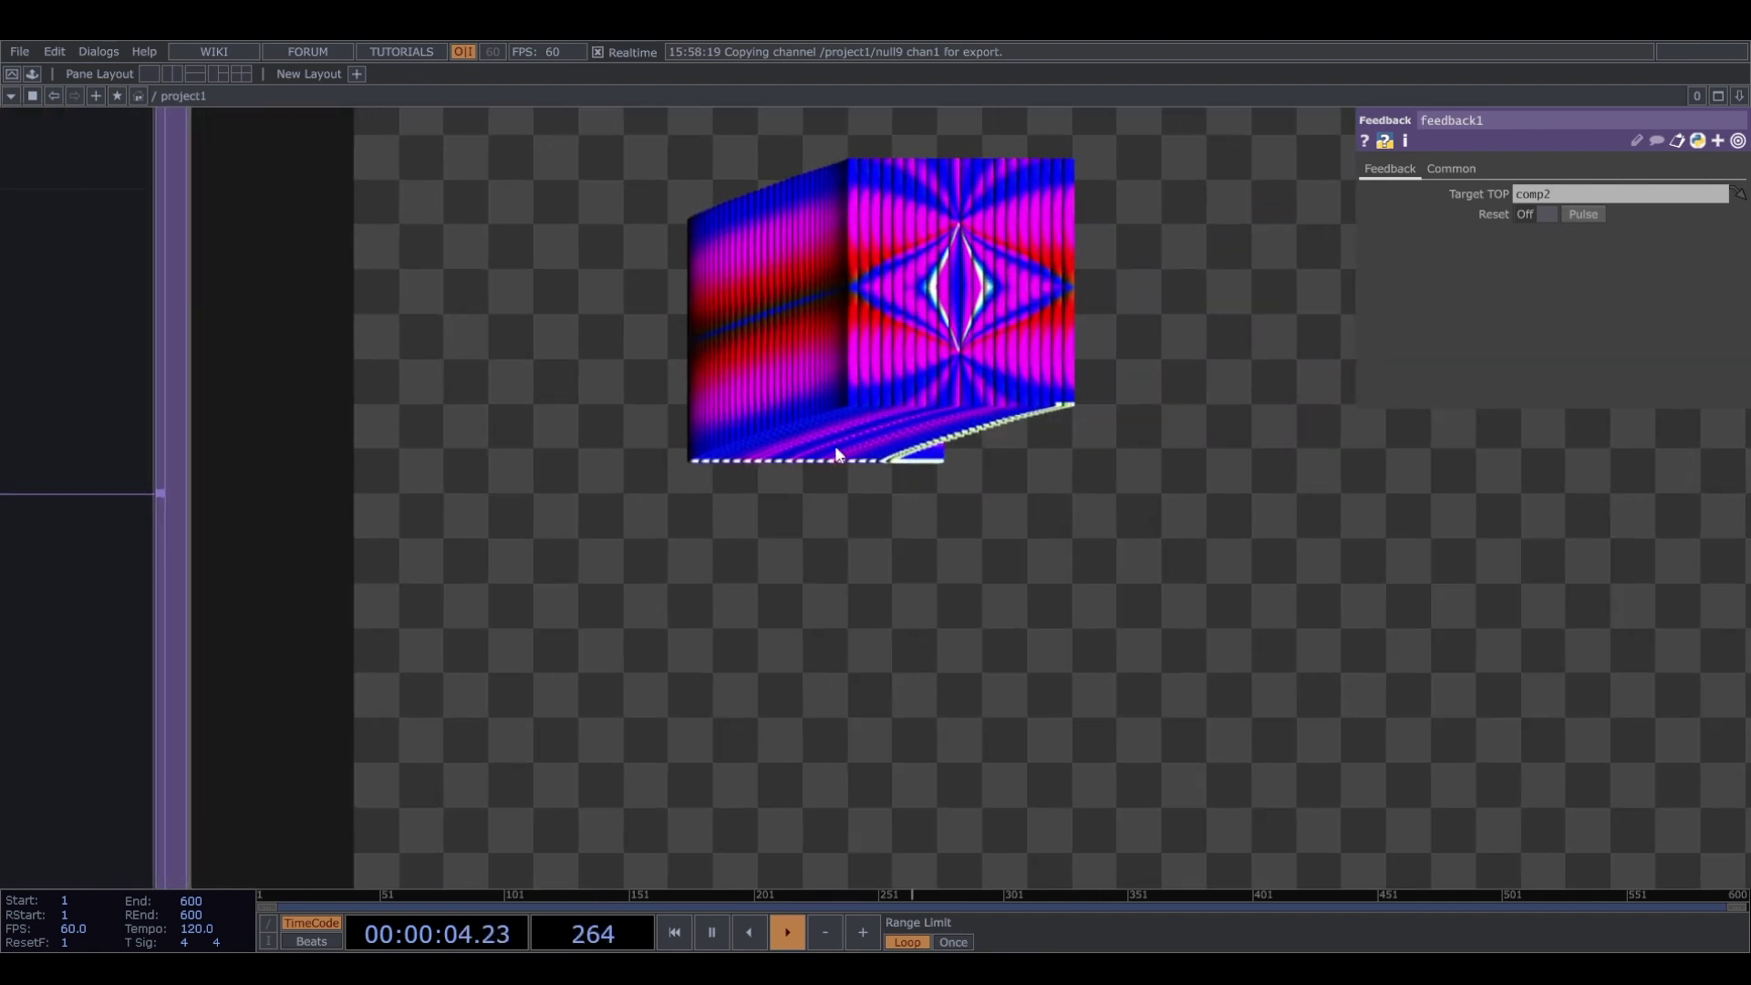
{"action": "scroll", "coordinate": [1158, 310], "scroll_direction": "down", "scroll_amount": 3}
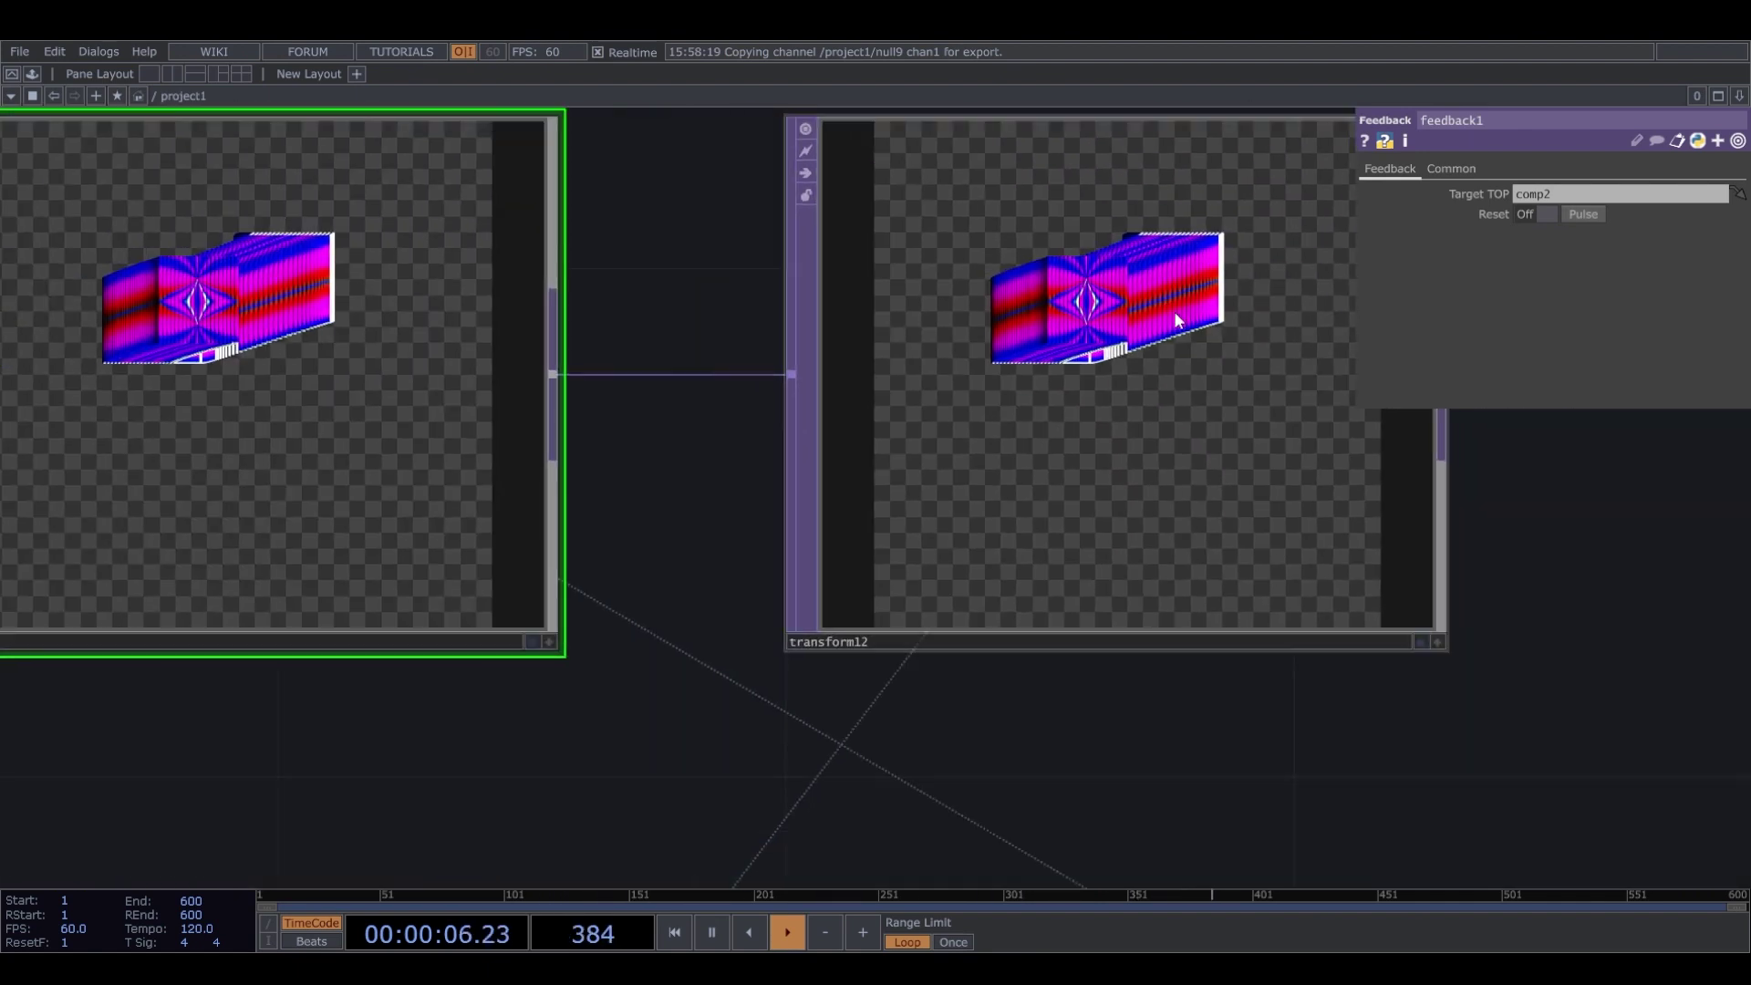
{"action": "scroll", "coordinate": [1151, 408], "scroll_direction": "up", "scroll_amount": 2}
{"action": "scroll", "coordinate": [1150, 408], "scroll_direction": "down", "scroll_amount": 6}
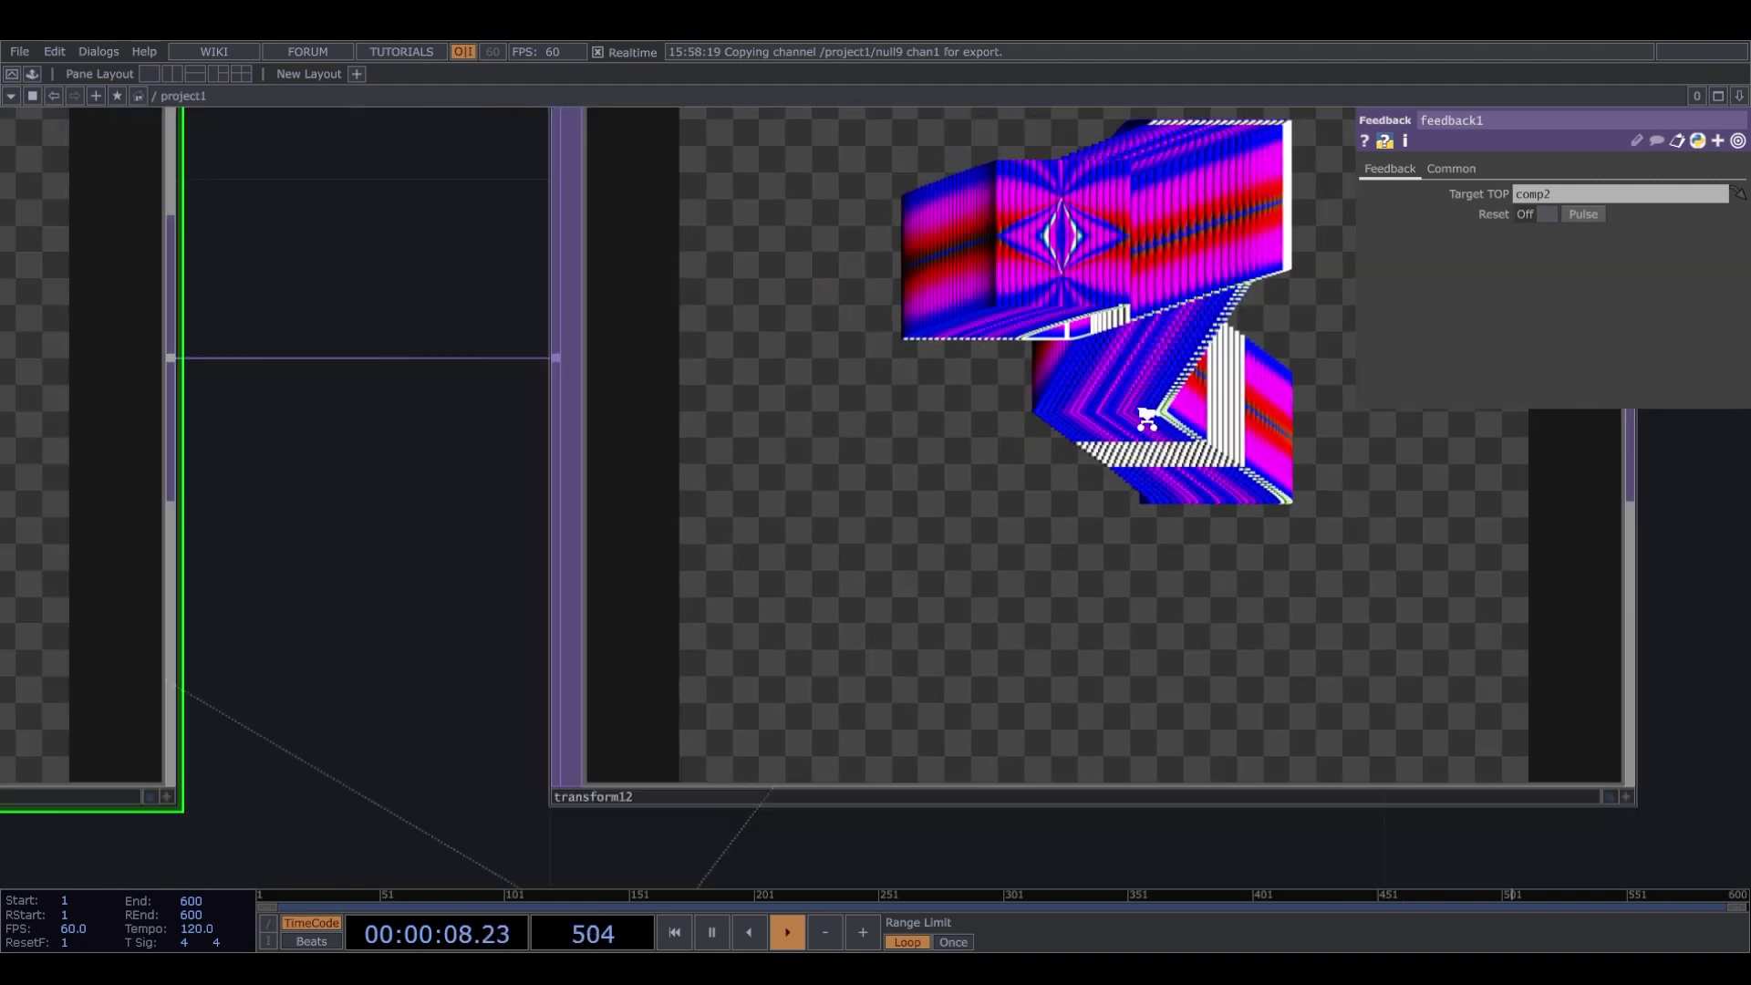
{"action": "left_click_drag", "start_coordinate": [1289, 599], "coordinate": [856, 439]}
{"action": "scroll", "coordinate": [861, 442], "scroll_direction": "down", "scroll_amount": 2}
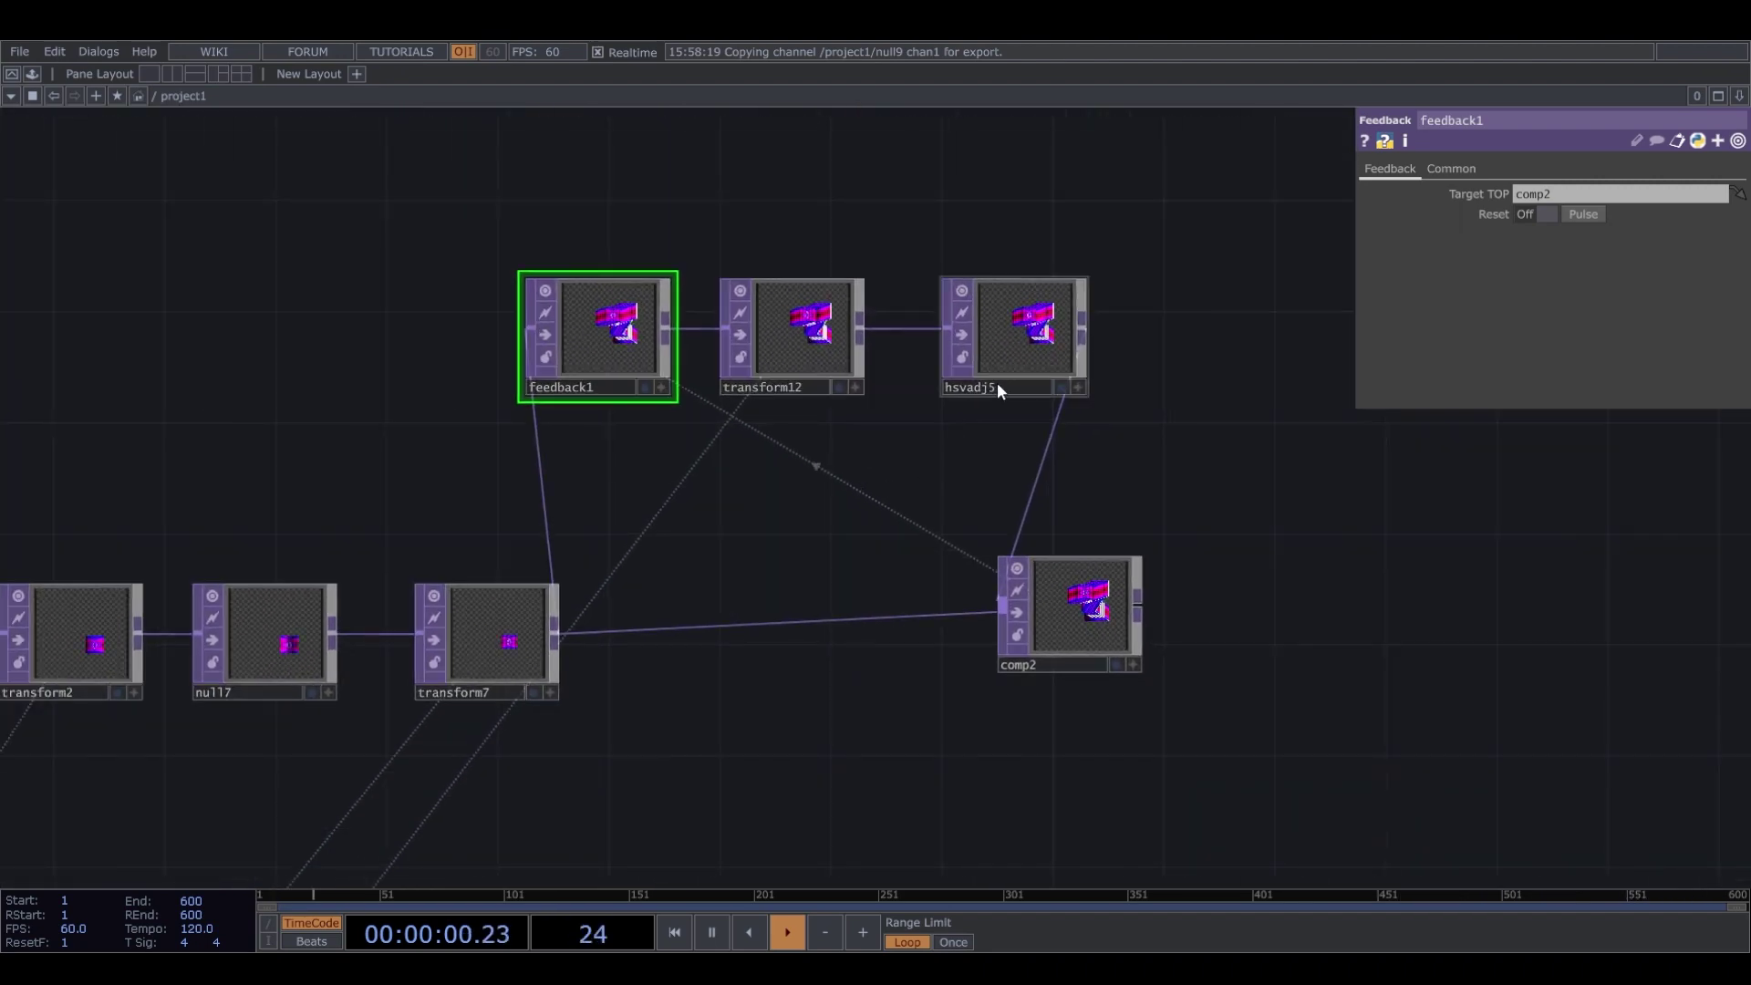
Paste a copy of math5 directly below it, fed by filter1.
{"action": "scroll", "coordinate": [972, 456], "scroll_direction": "down", "scroll_amount": 4}
{"action": "left_click_drag", "start_coordinate": [970, 534], "coordinate": [1248, 110]}
{"action": "left_click_drag", "start_coordinate": [879, 629], "coordinate": [1078, 518]}
{"action": "scroll", "coordinate": [645, 754], "scroll_direction": "up", "scroll_amount": 2}
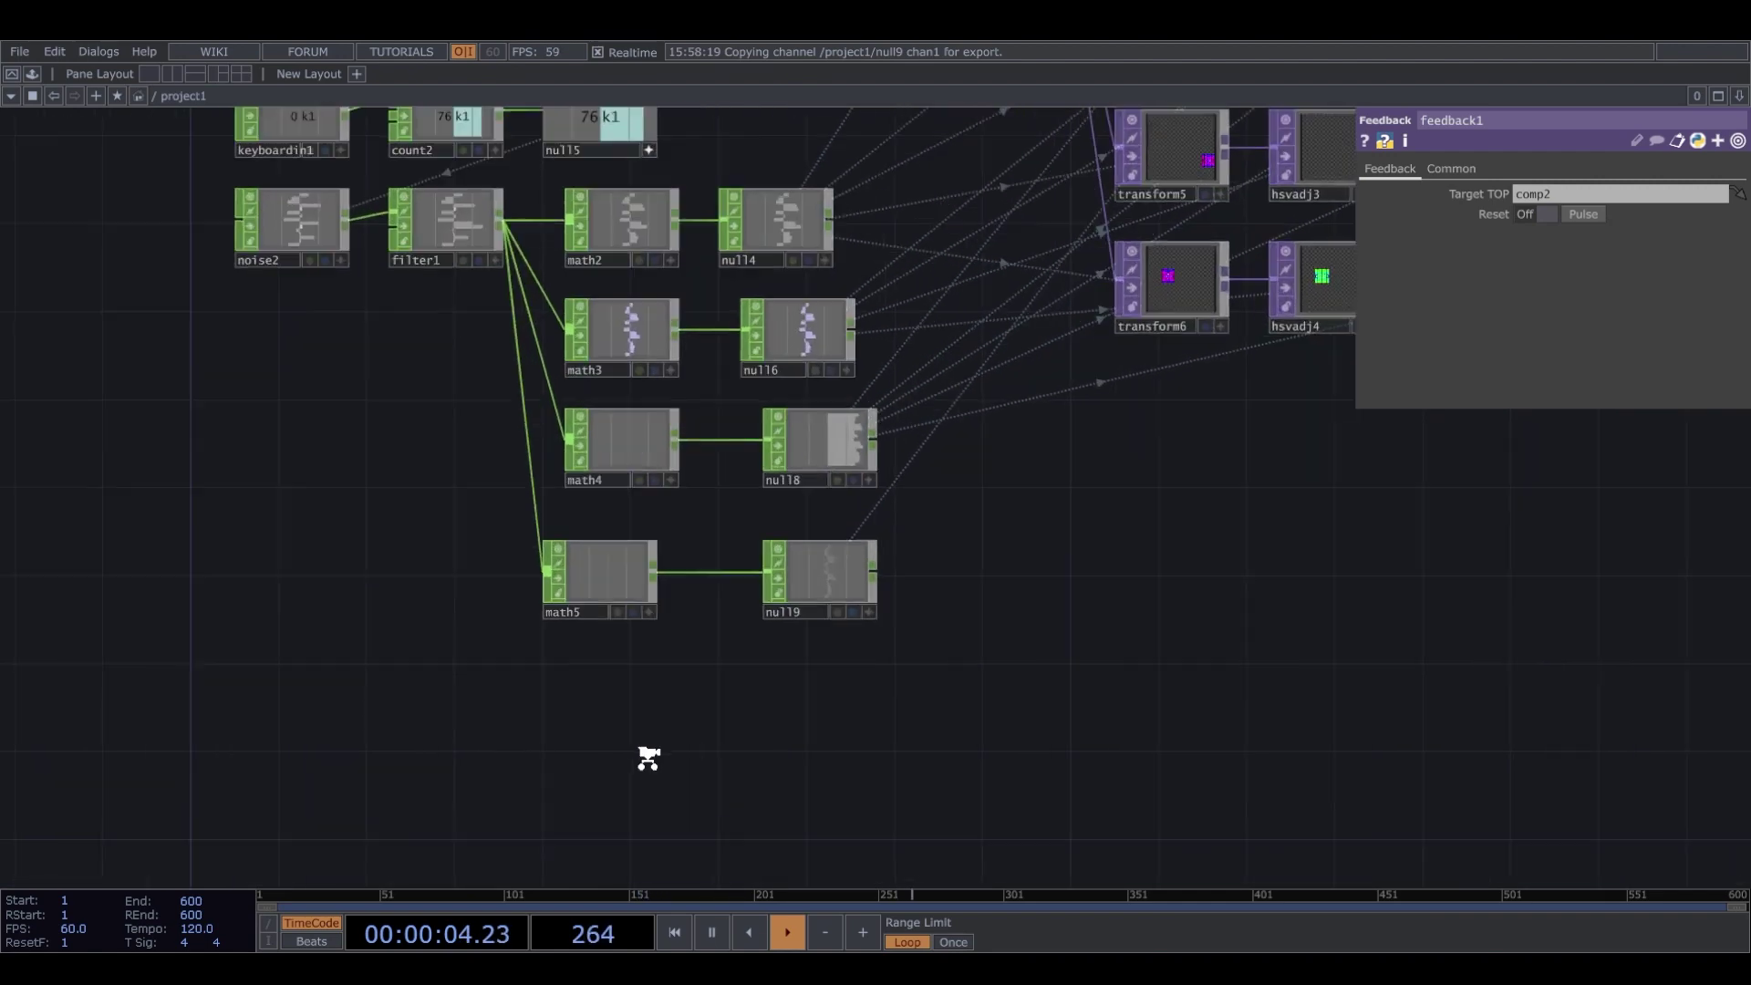
{"action": "scroll", "coordinate": [544, 674], "scroll_direction": "up", "scroll_amount": 2}
{"action": "left_click", "coordinate": [582, 567]}
{"action": "key", "text": "ctrl+c"}
{"action": "key", "text": "ctrl+v"}
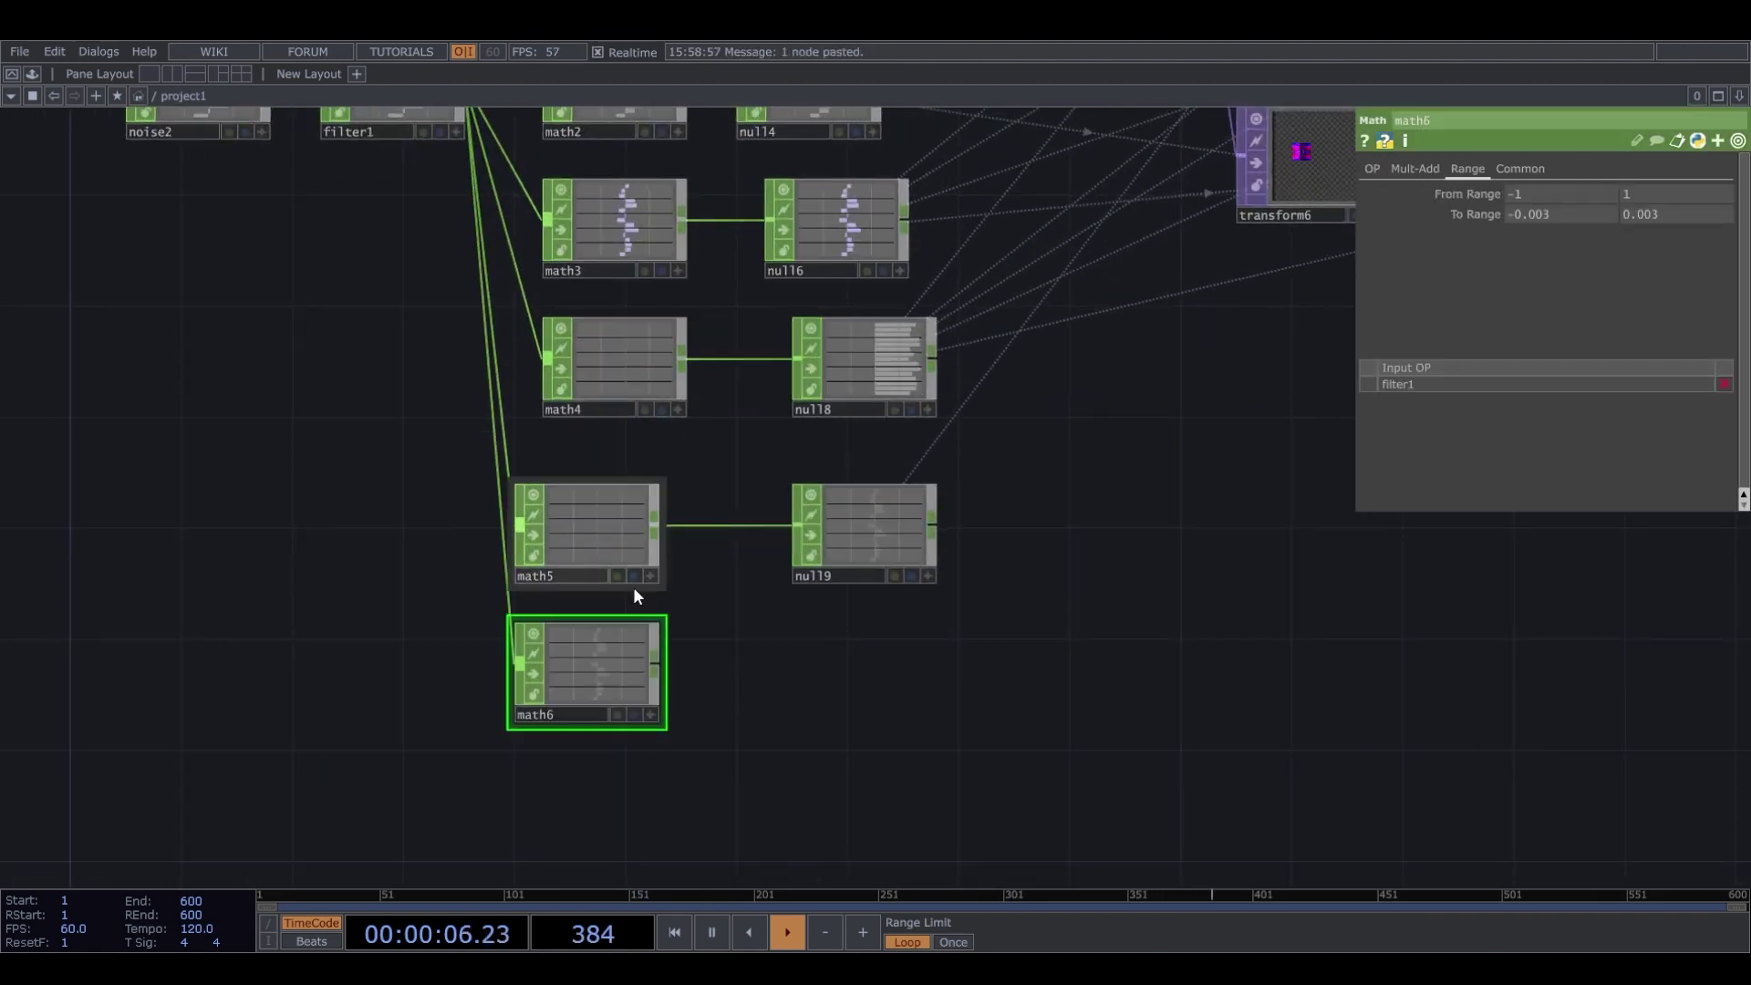
Check how the trail drifts in transform12 and the neighbouring feedback operators.
{"action": "scroll", "coordinate": [1039, 570], "scroll_direction": "down", "scroll_amount": 3}
{"action": "left_click_drag", "start_coordinate": [1150, 539], "coordinate": [635, 742]}
{"action": "left_click_drag", "start_coordinate": [988, 526], "coordinate": [863, 887]}
{"action": "scroll", "coordinate": [914, 292], "scroll_direction": "up", "scroll_amount": 6}
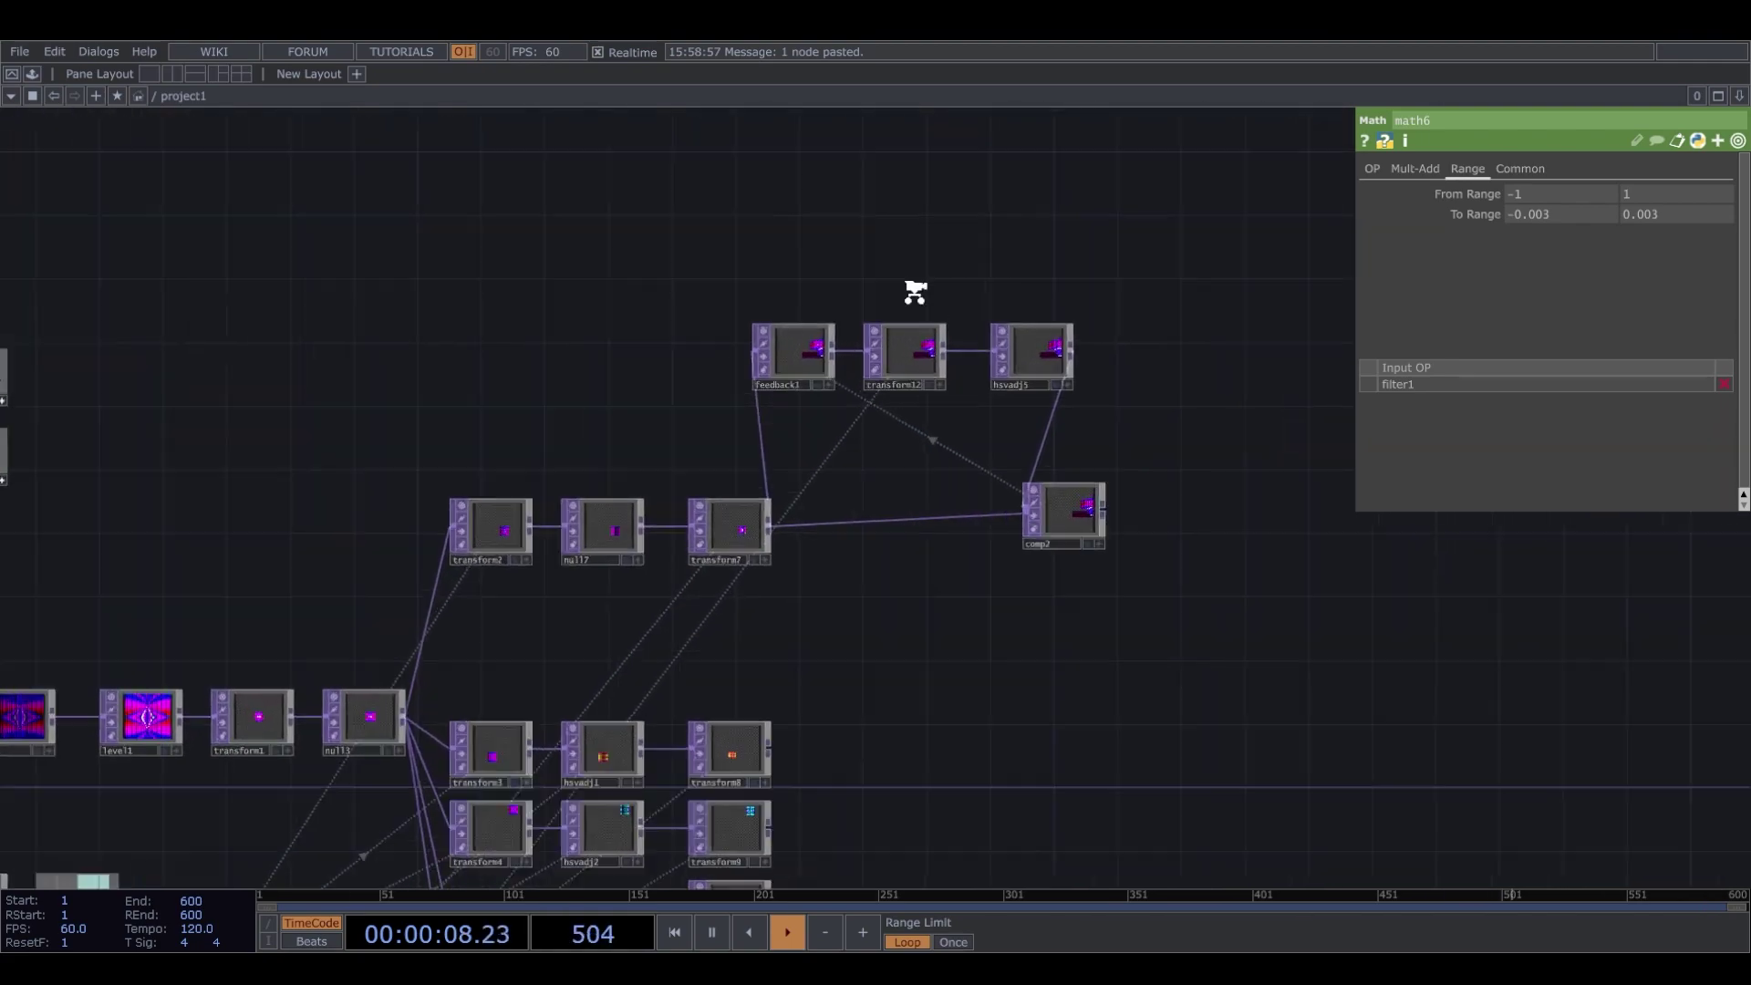
{"action": "scroll", "coordinate": [939, 474], "scroll_direction": "up", "scroll_amount": 2}
{"action": "scroll", "coordinate": [1010, 414], "scroll_direction": "down", "scroll_amount": 10}
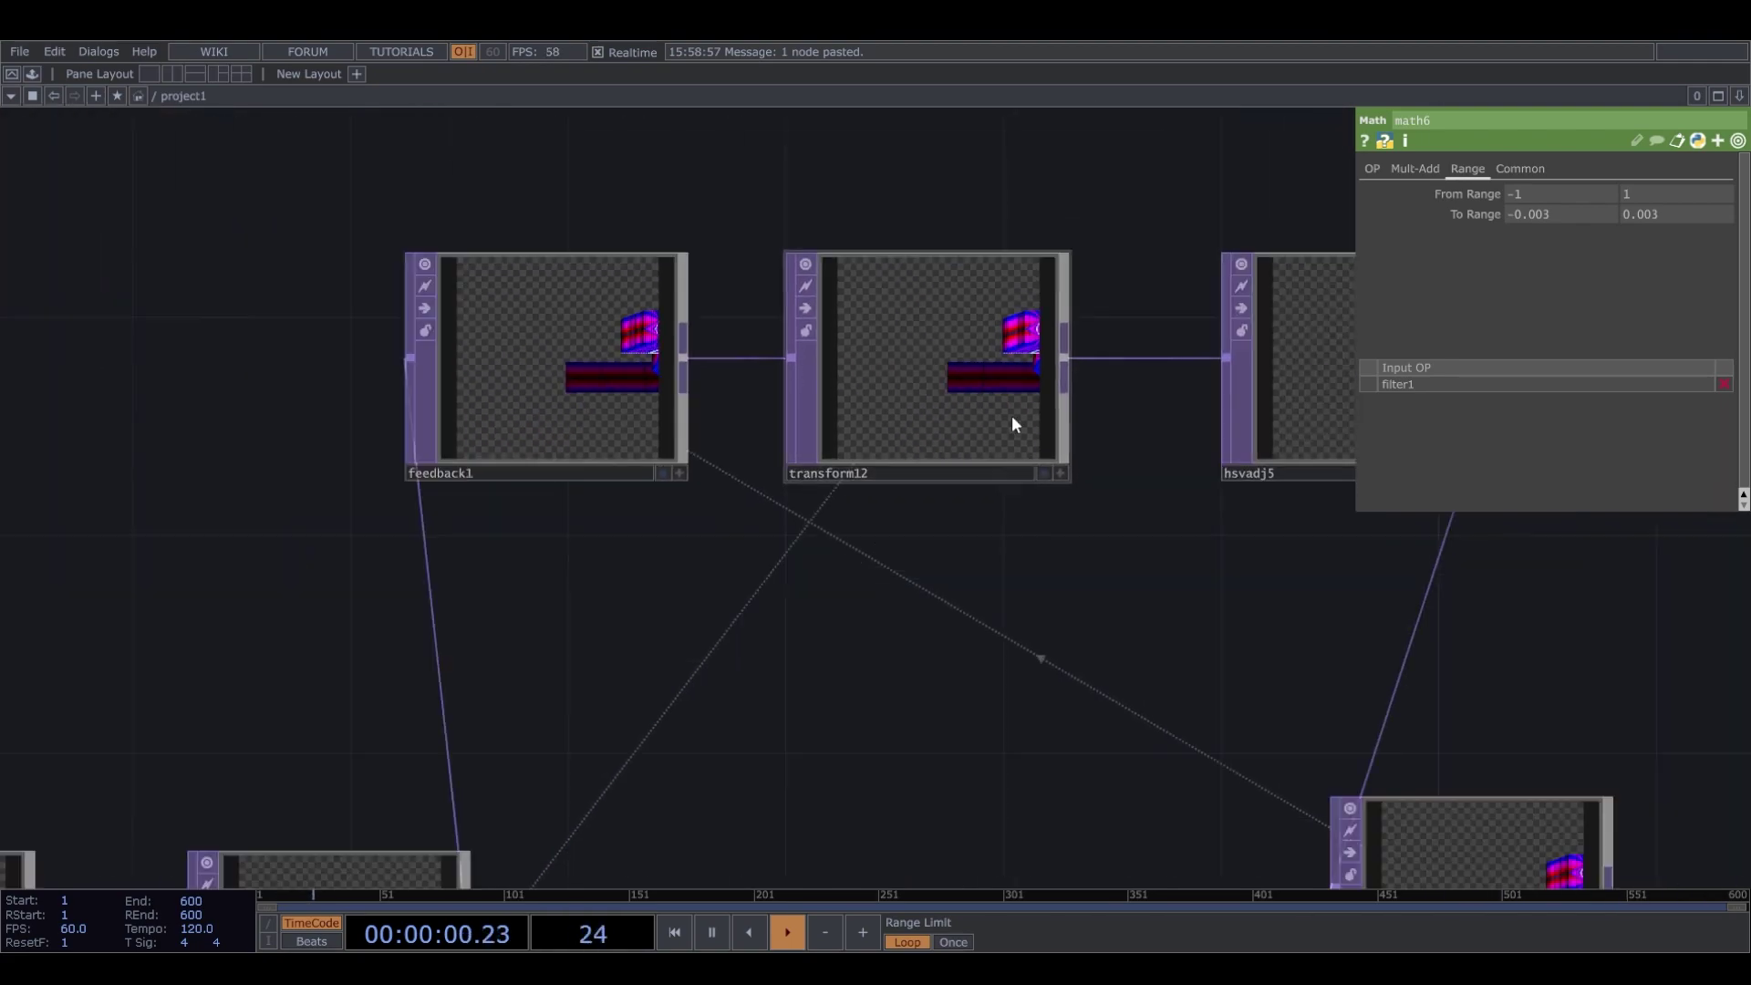
Add a Math CHOP directly below math5 and feed it from noise2.
{"action": "scroll", "coordinate": [781, 683], "scroll_direction": "up", "scroll_amount": 6}
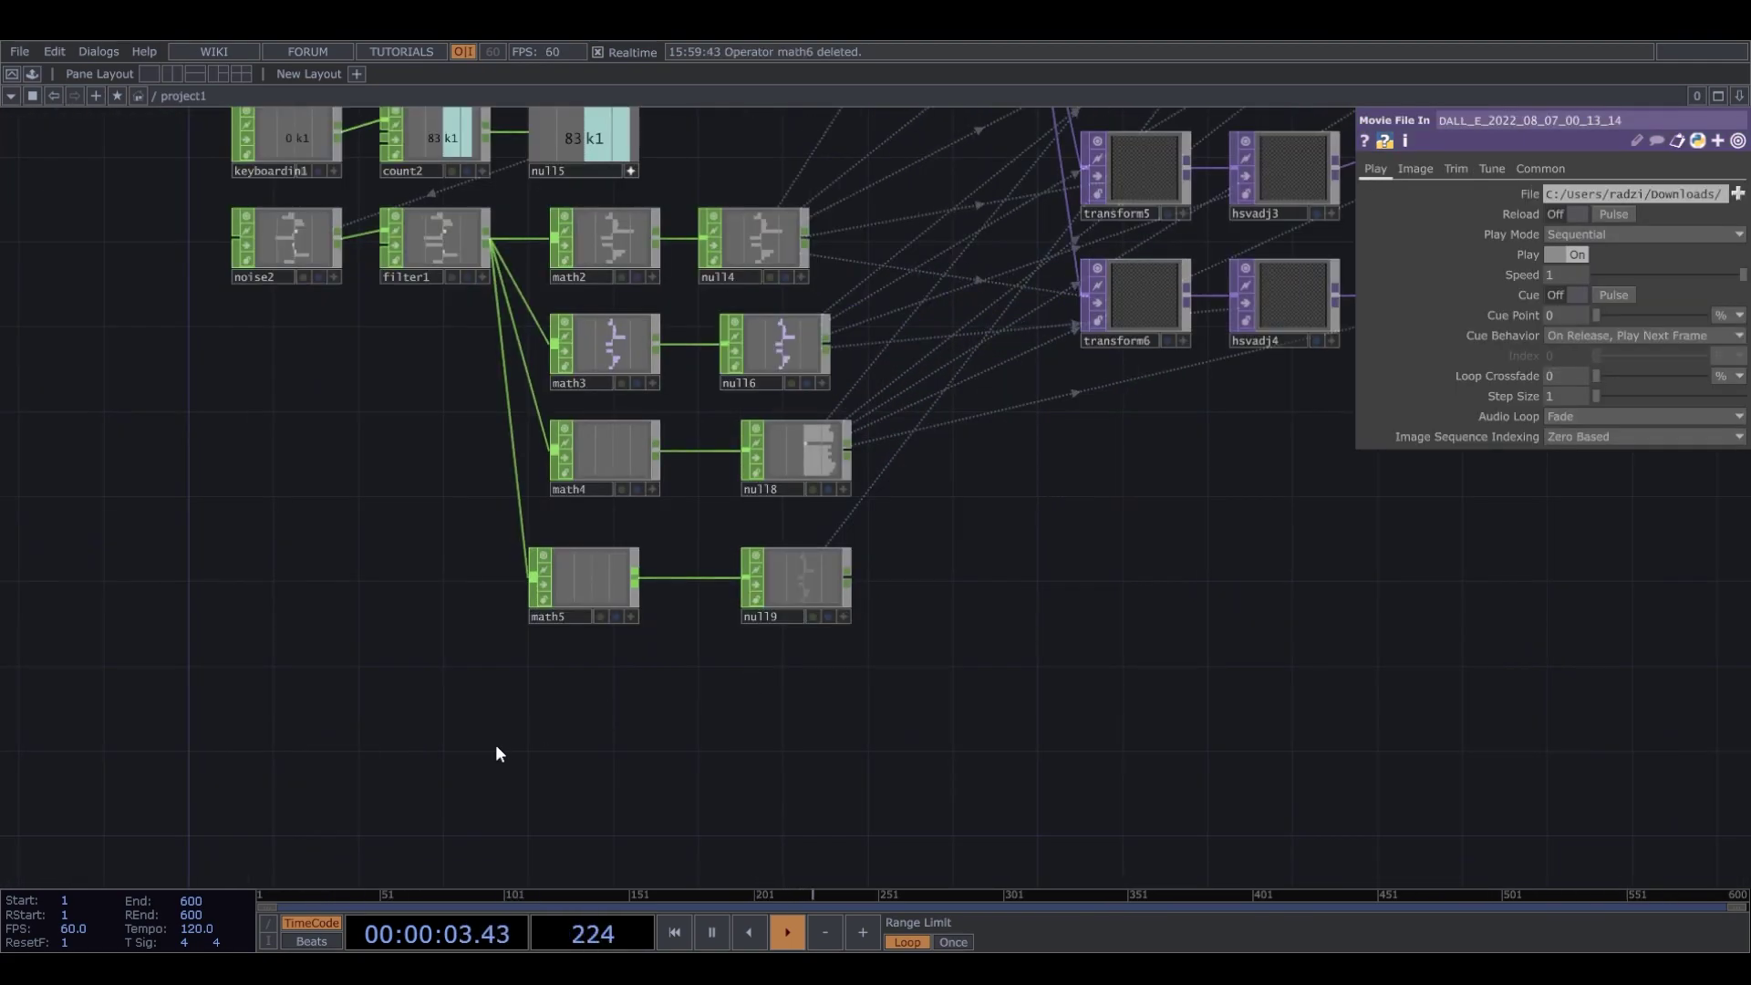
{"action": "key", "text": "ctrl+v"}
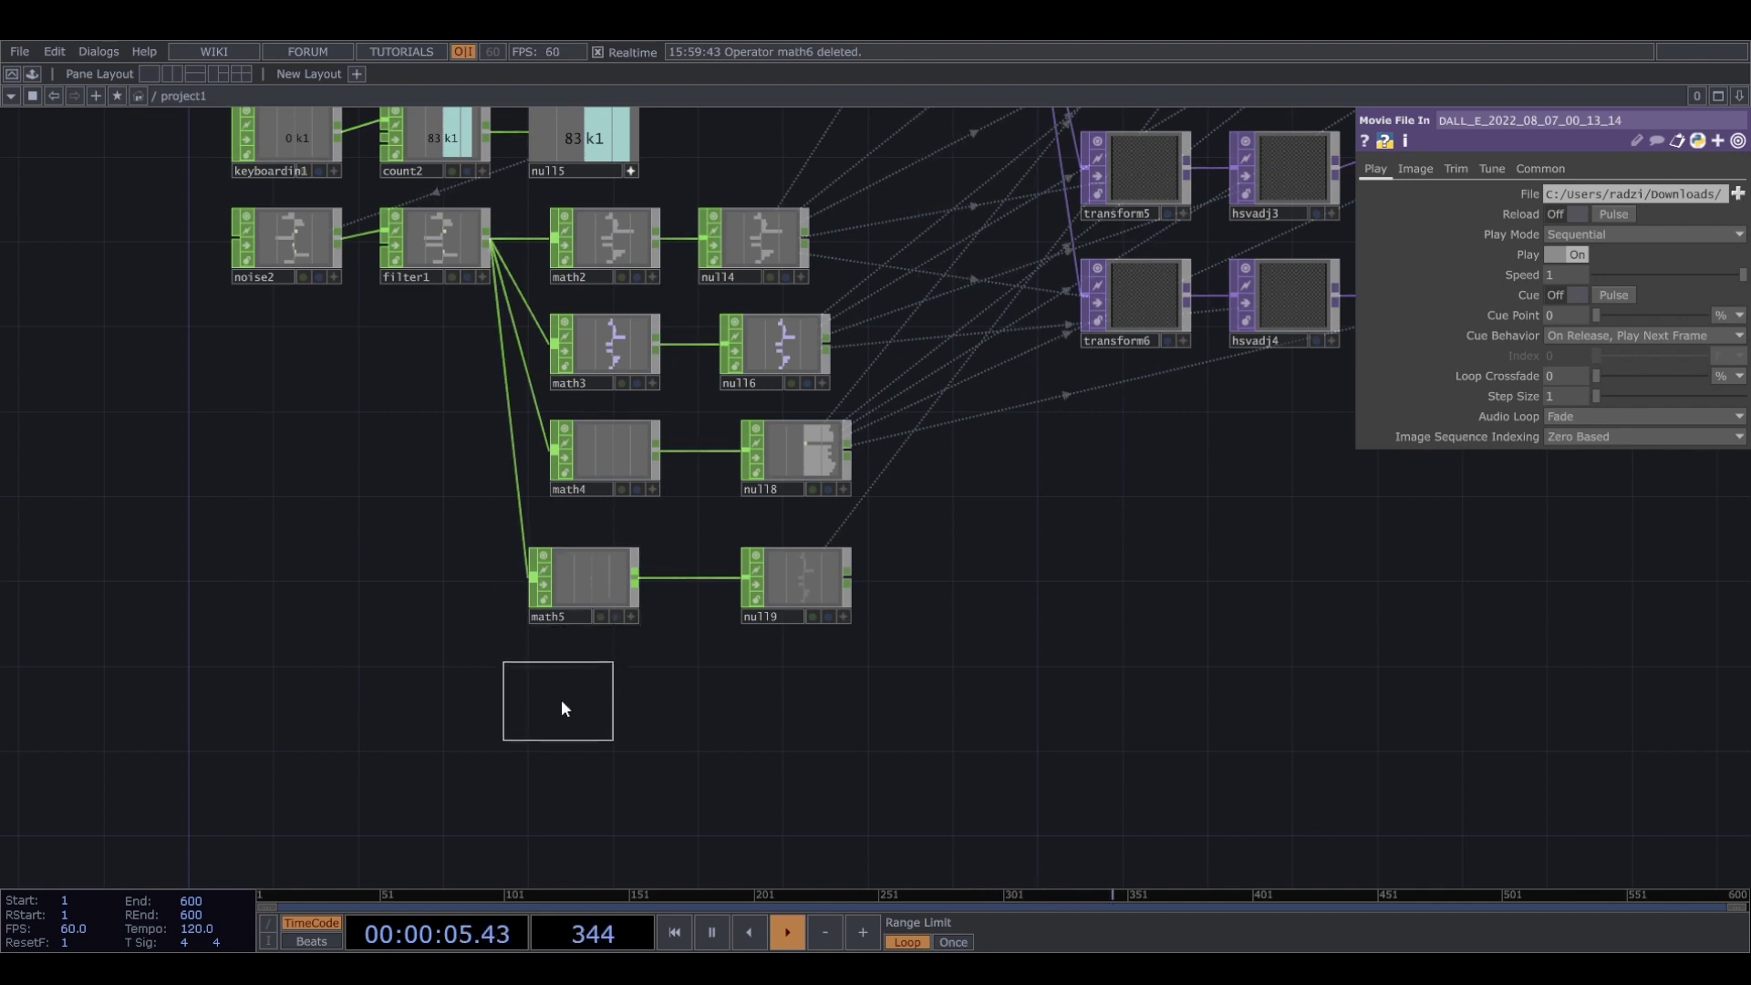
{"action": "left_click", "coordinate": [561, 696]}
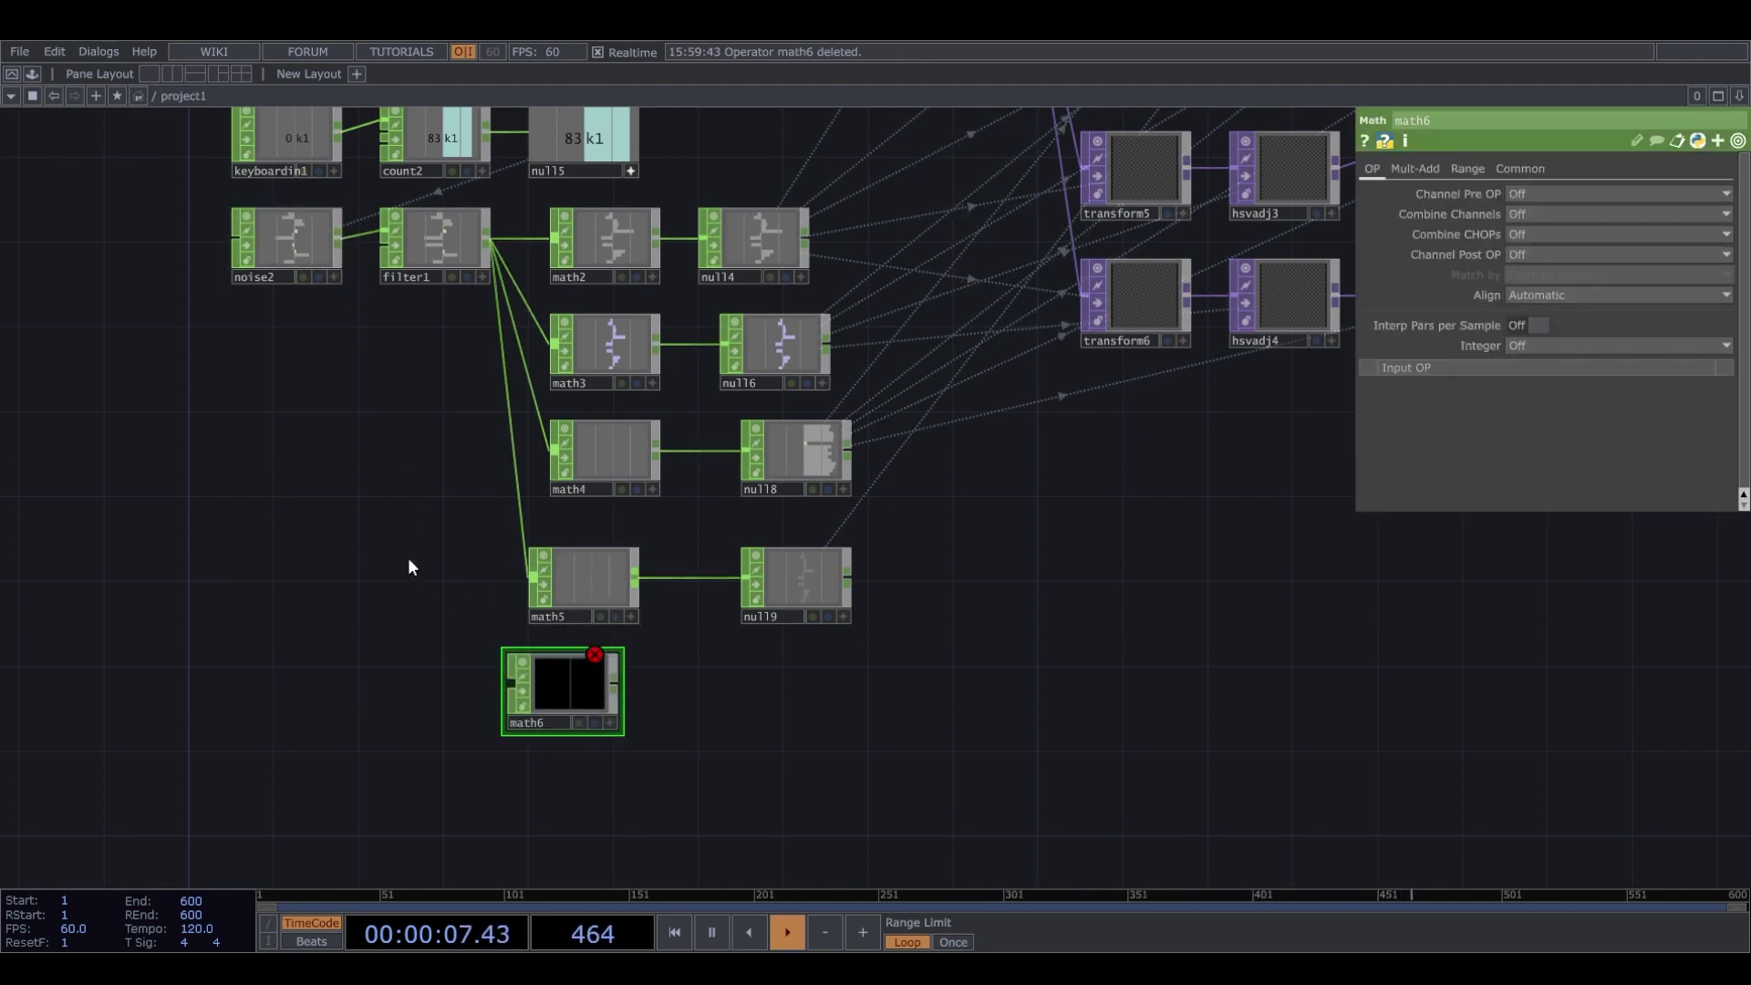
{"action": "left_click_drag", "start_coordinate": [339, 238], "coordinate": [509, 684]}
{"action": "scroll", "coordinate": [584, 702], "scroll_direction": "up", "scroll_amount": 8}
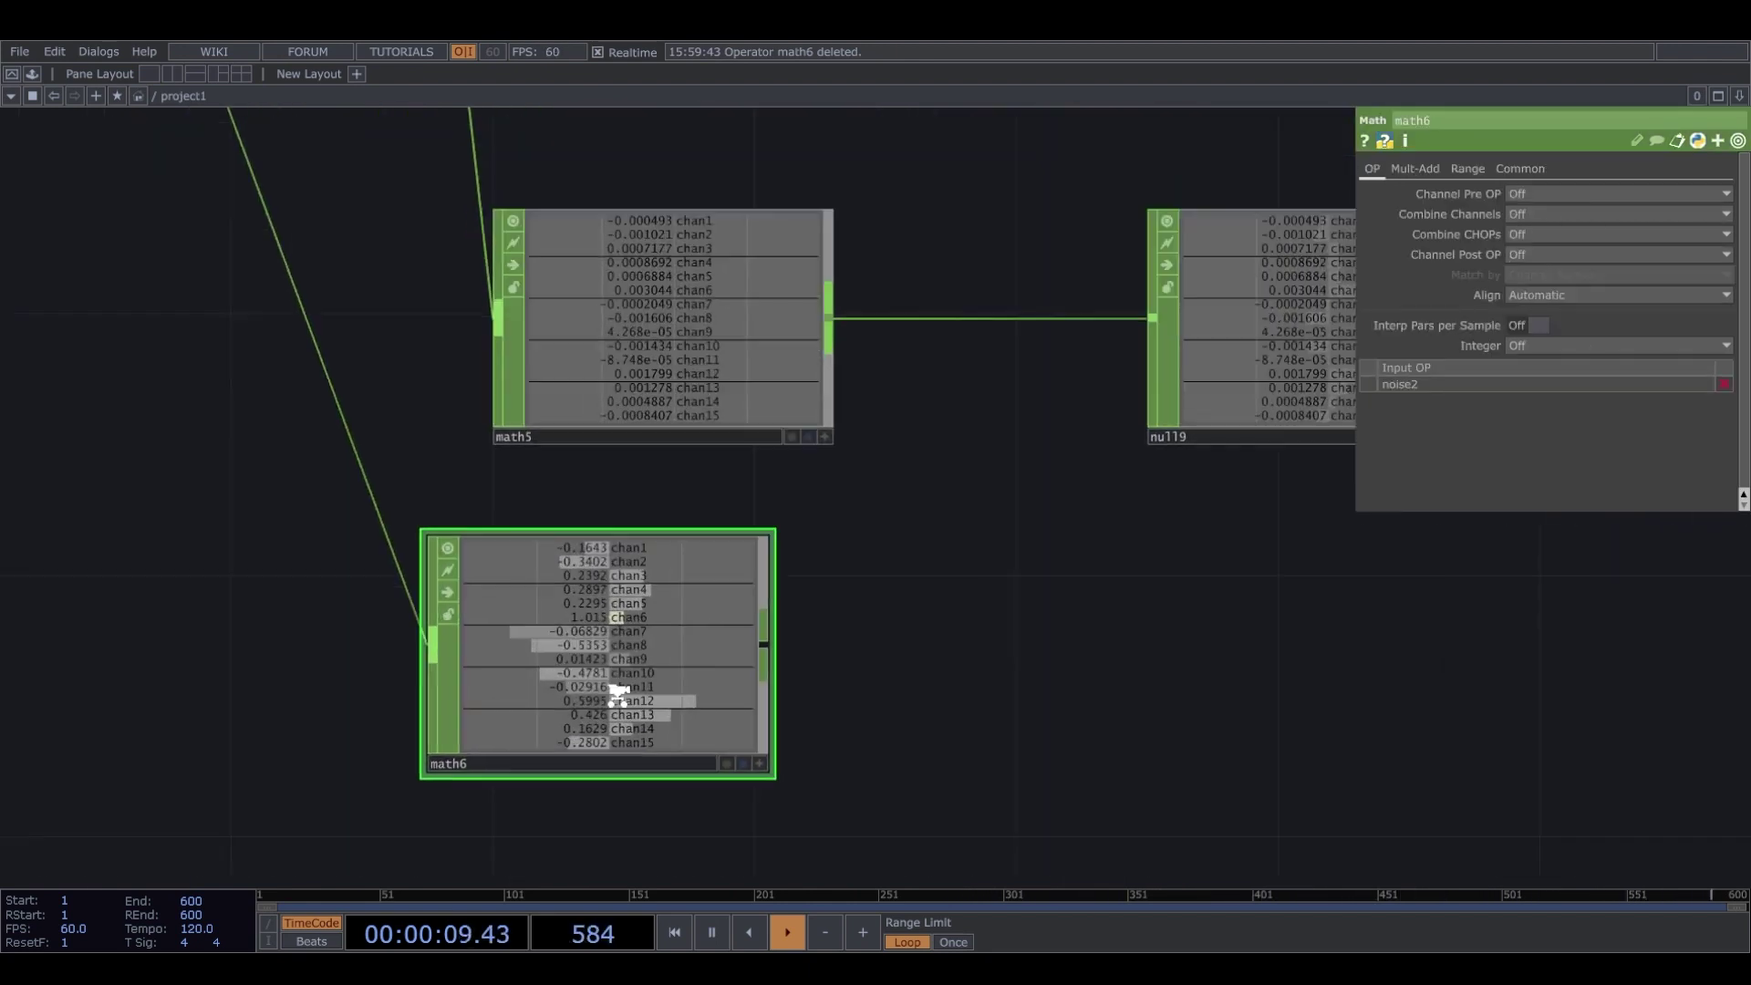
Set math6's From Range to -1 and 1 and its To Range to -3 and 3.
{"action": "scroll", "coordinate": [1149, 552], "scroll_direction": "down", "scroll_amount": 6}
{"action": "left_click", "coordinate": [1467, 169]}
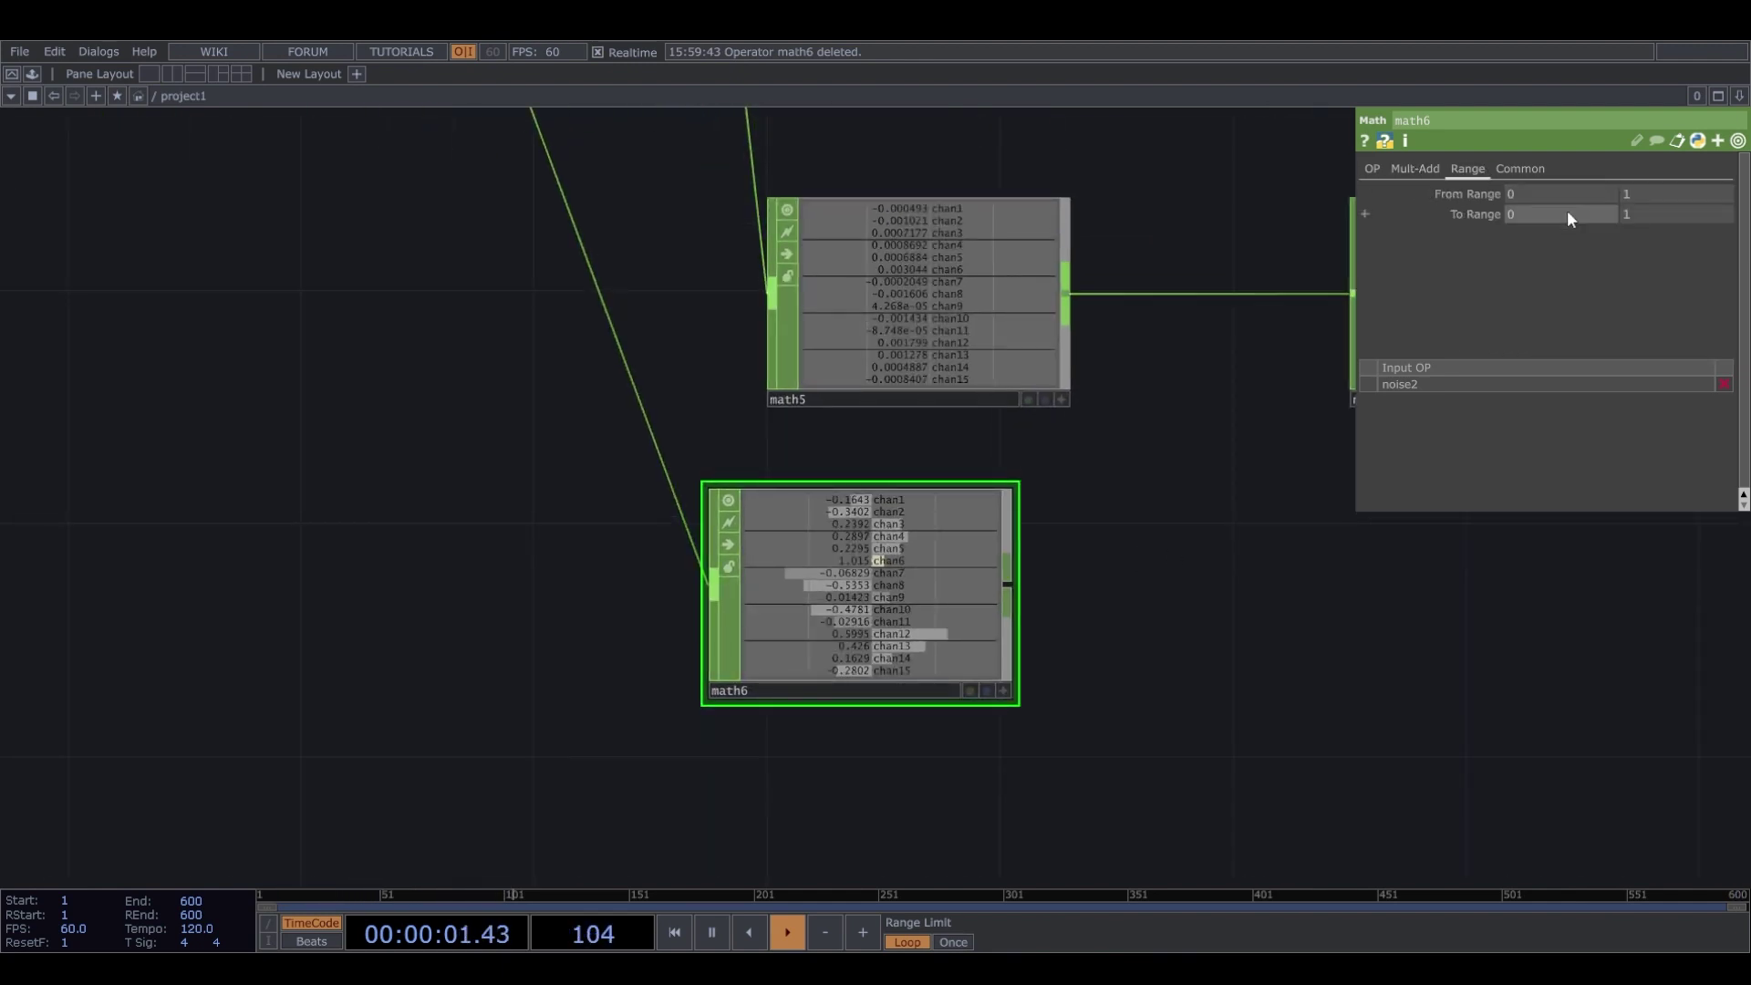
{"action": "type", "text": "-1"}
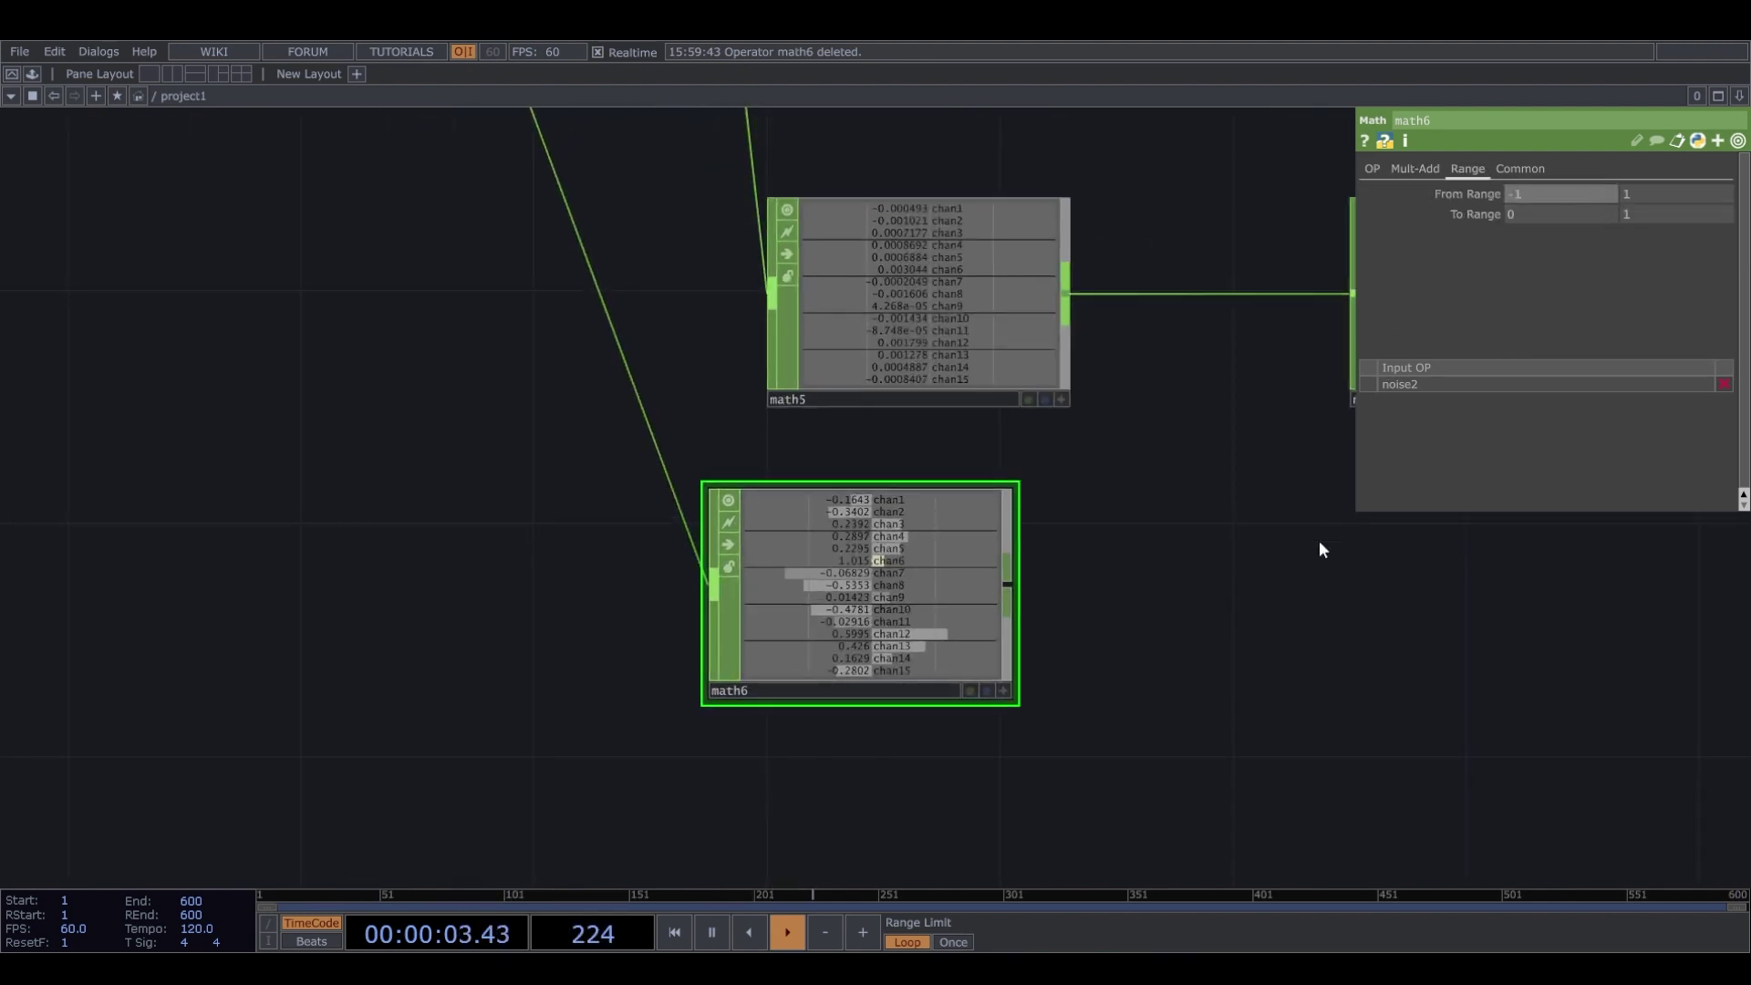
{"action": "left_click_drag", "start_coordinate": [1318, 540], "coordinate": [1330, 538]}
{"action": "left_click", "coordinate": [1522, 209]}
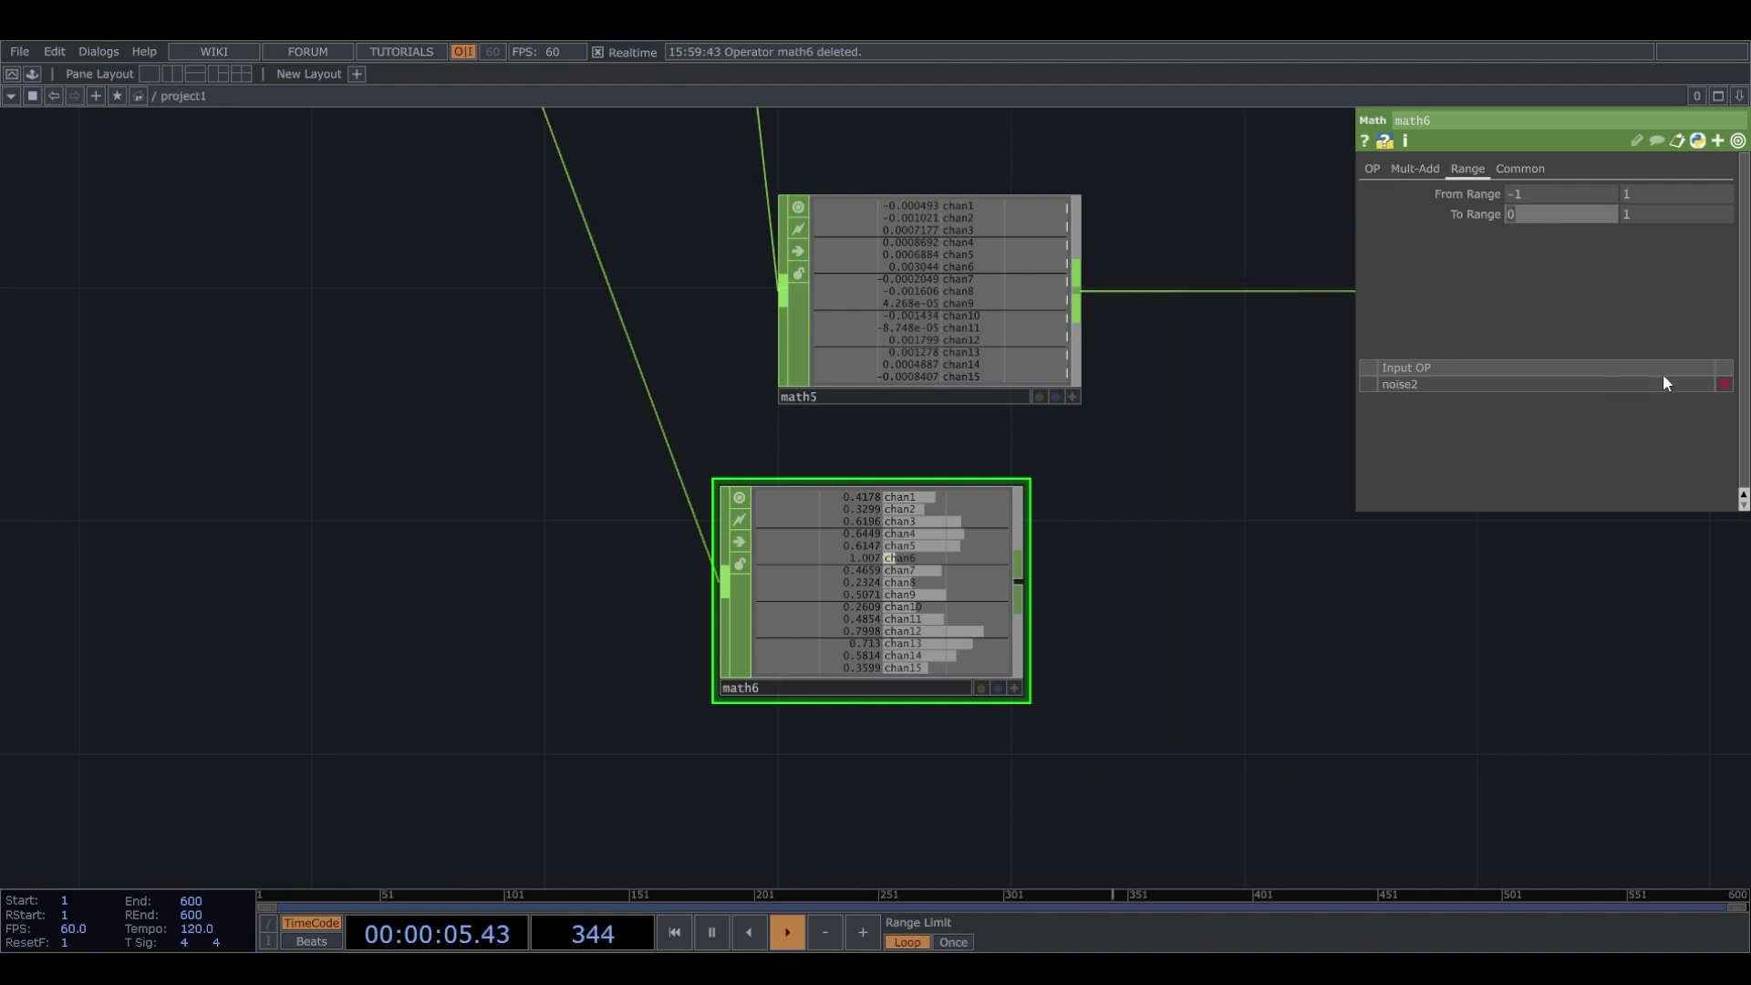
{"action": "type", "text": "-3"}
{"action": "left_click", "coordinate": [1665, 216]}
{"action": "type", "text": "3"}
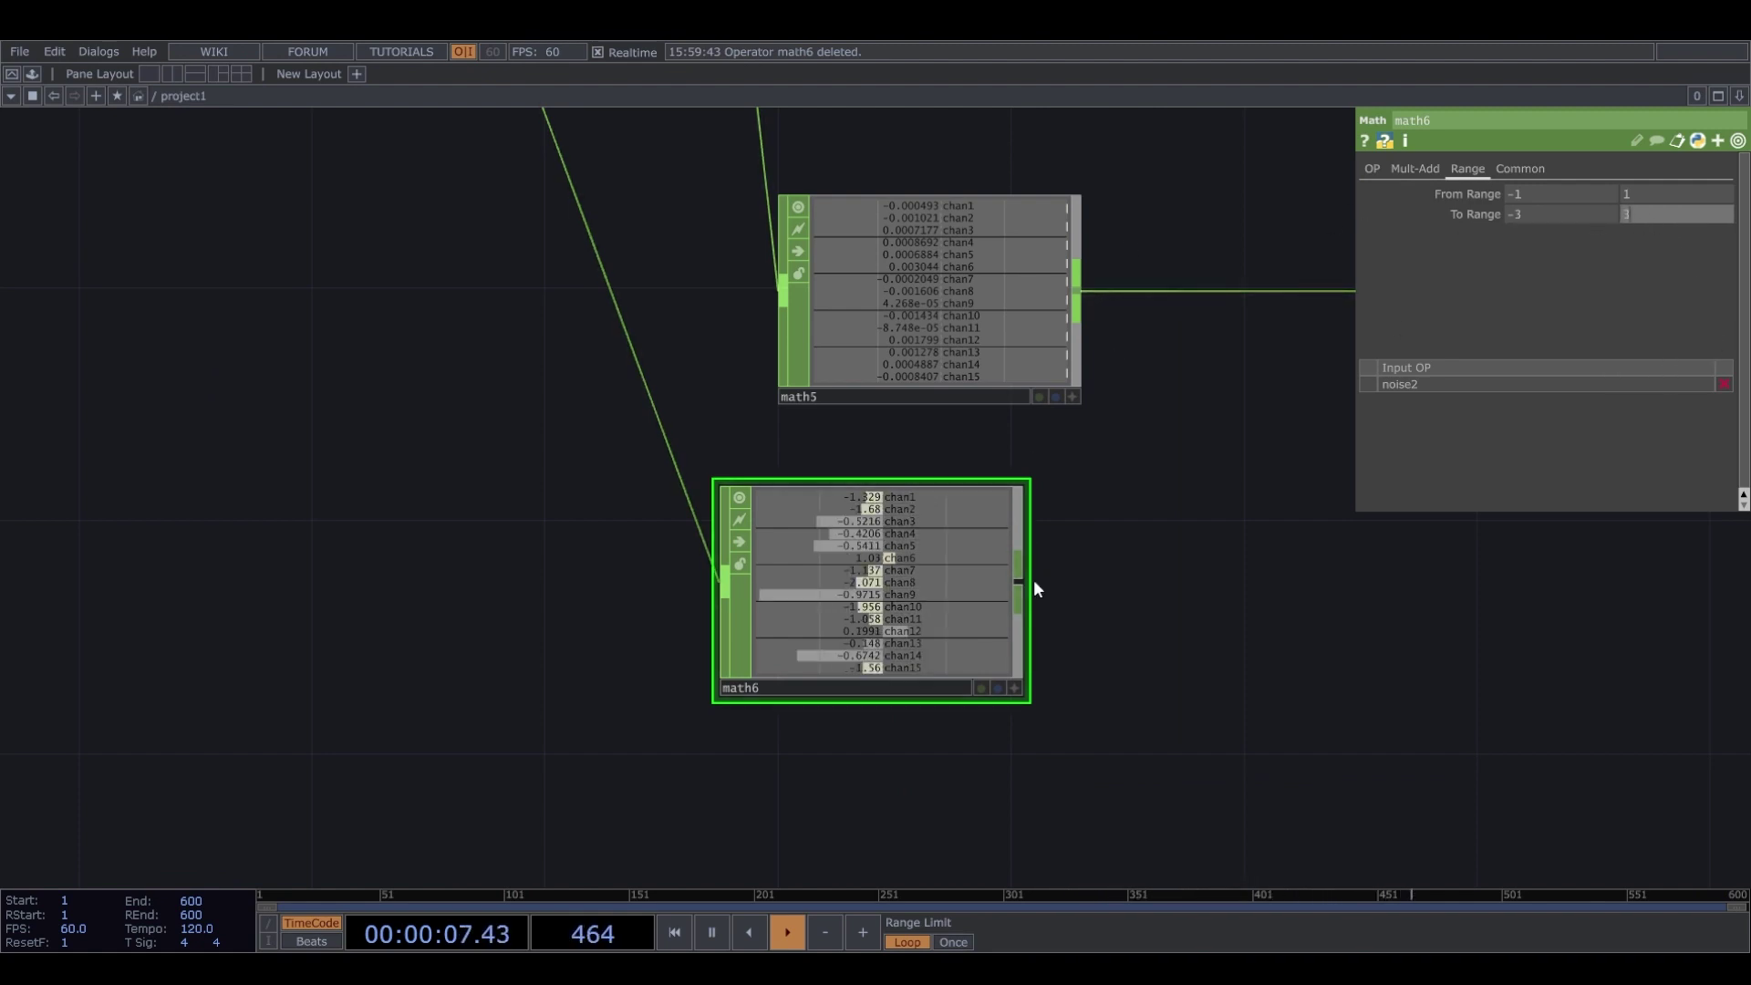
{"action": "key", "text": "Return"}
Round math6's channels to whole numbers by setting Integer to Ceiling.
{"action": "left_click_drag", "start_coordinate": [1224, 632], "coordinate": [844, 662]}
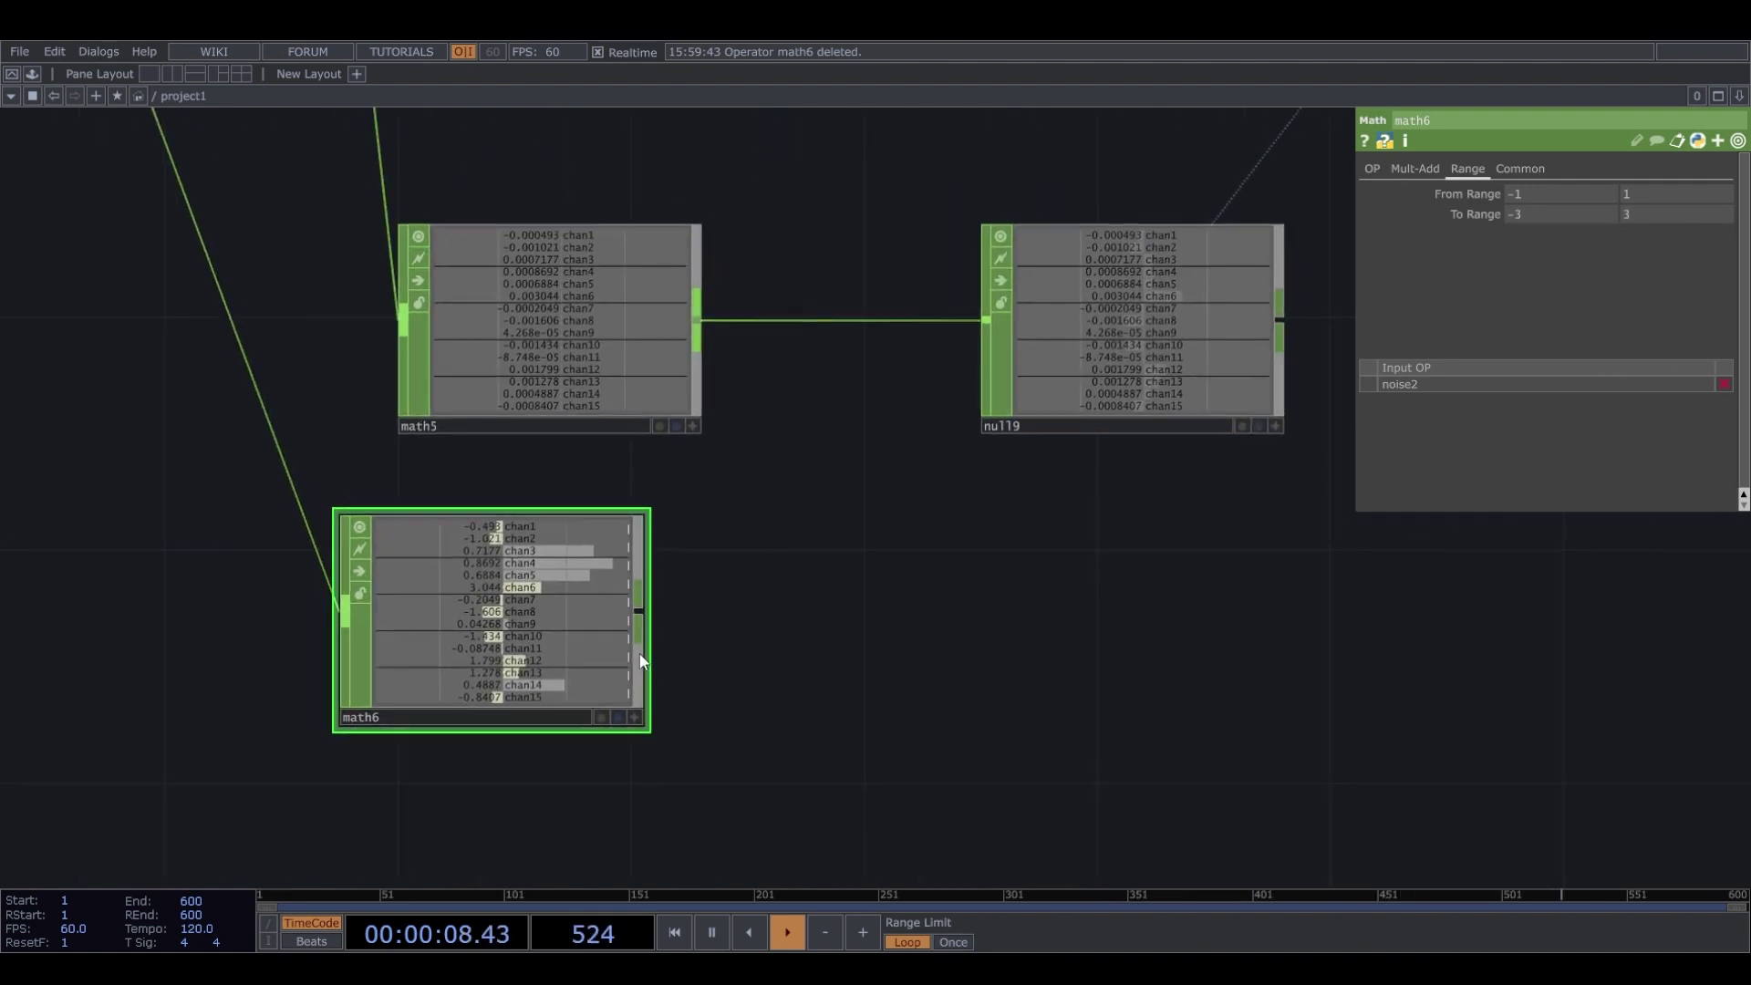
{"action": "left_click", "coordinate": [1374, 171]}
{"action": "left_click", "coordinate": [1543, 346]}
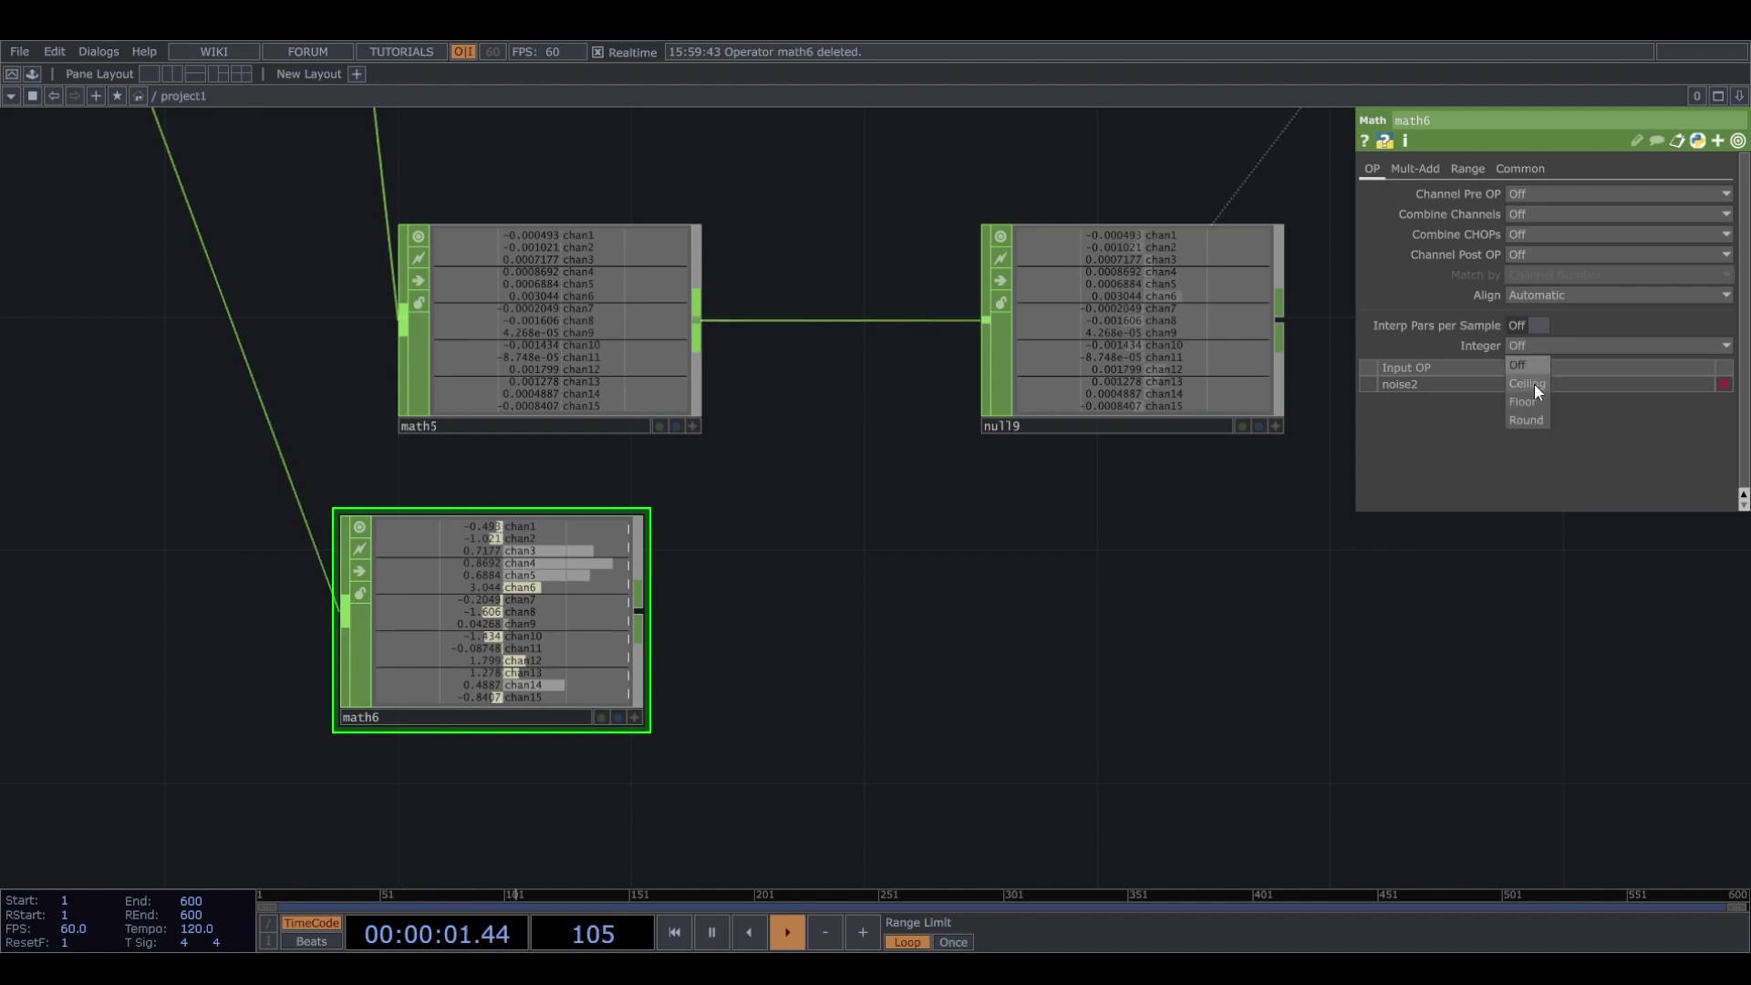
{"action": "left_click", "coordinate": [1529, 390]}
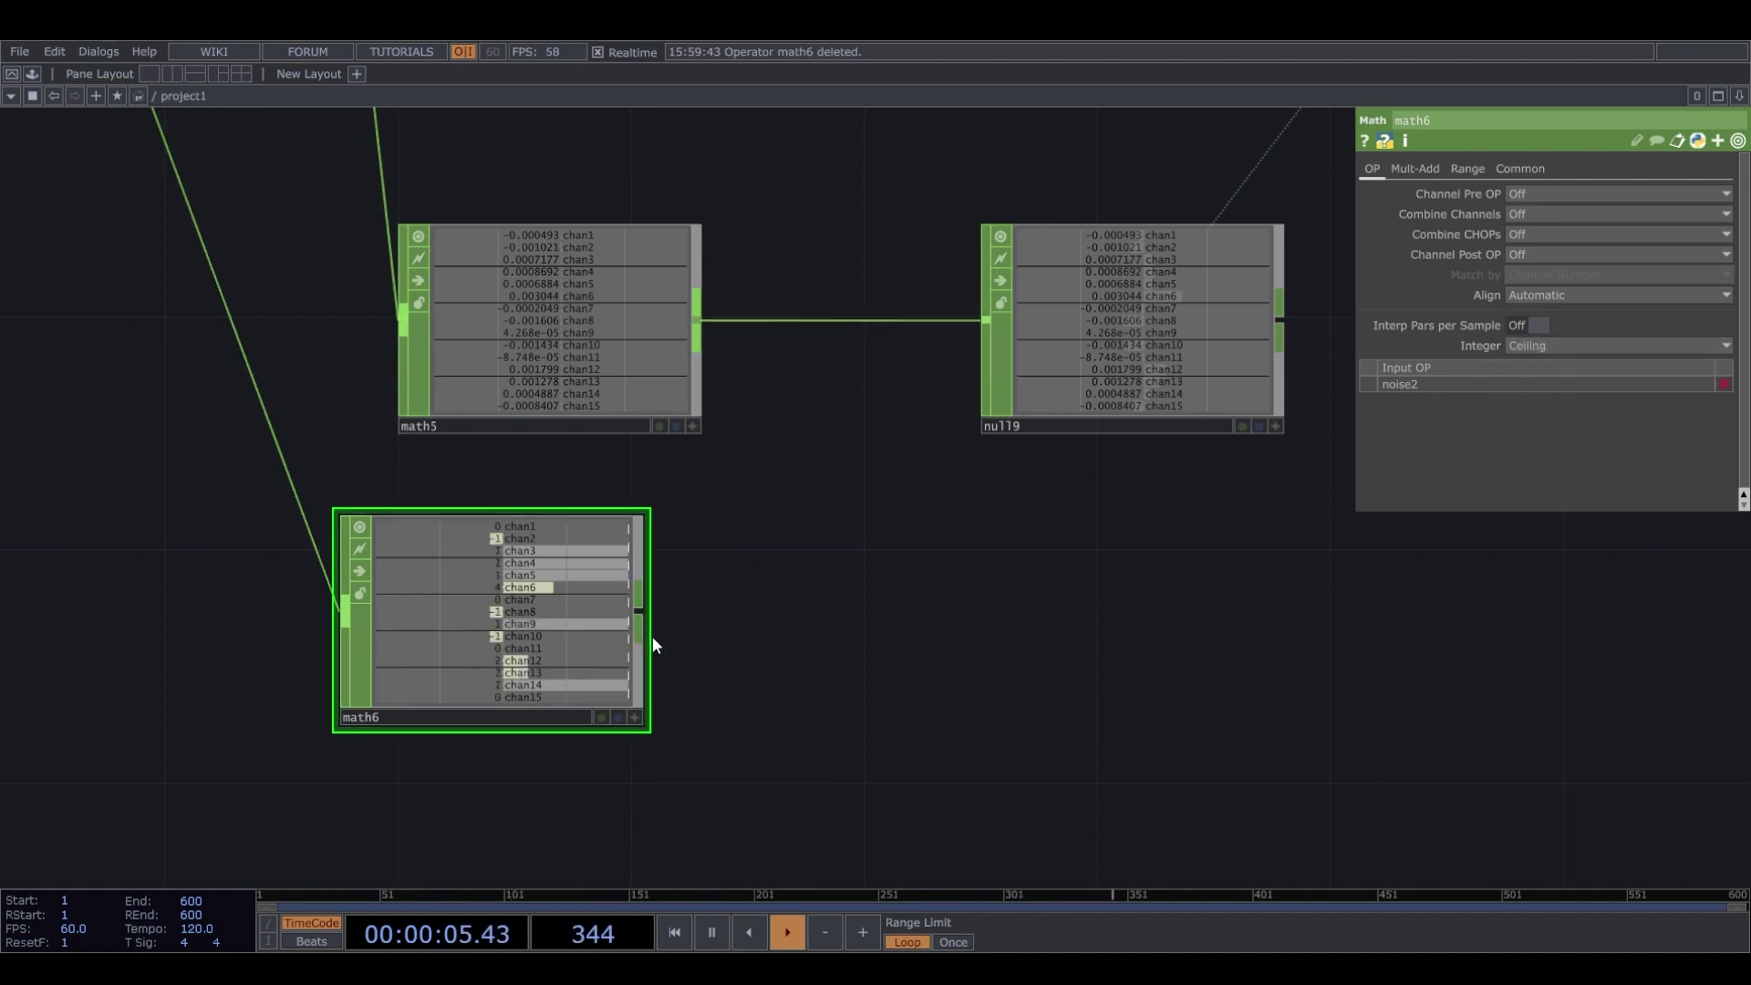
Add a Null operator fed by math6 and place it just beside it, below null9.
{"action": "key", "text": "alt+n"}
{"action": "left_click", "coordinate": [962, 661]}
{"action": "scroll", "coordinate": [1005, 660], "scroll_direction": "down", "scroll_amount": 5}
{"action": "left_click_drag", "start_coordinate": [1228, 704], "coordinate": [967, 696]}
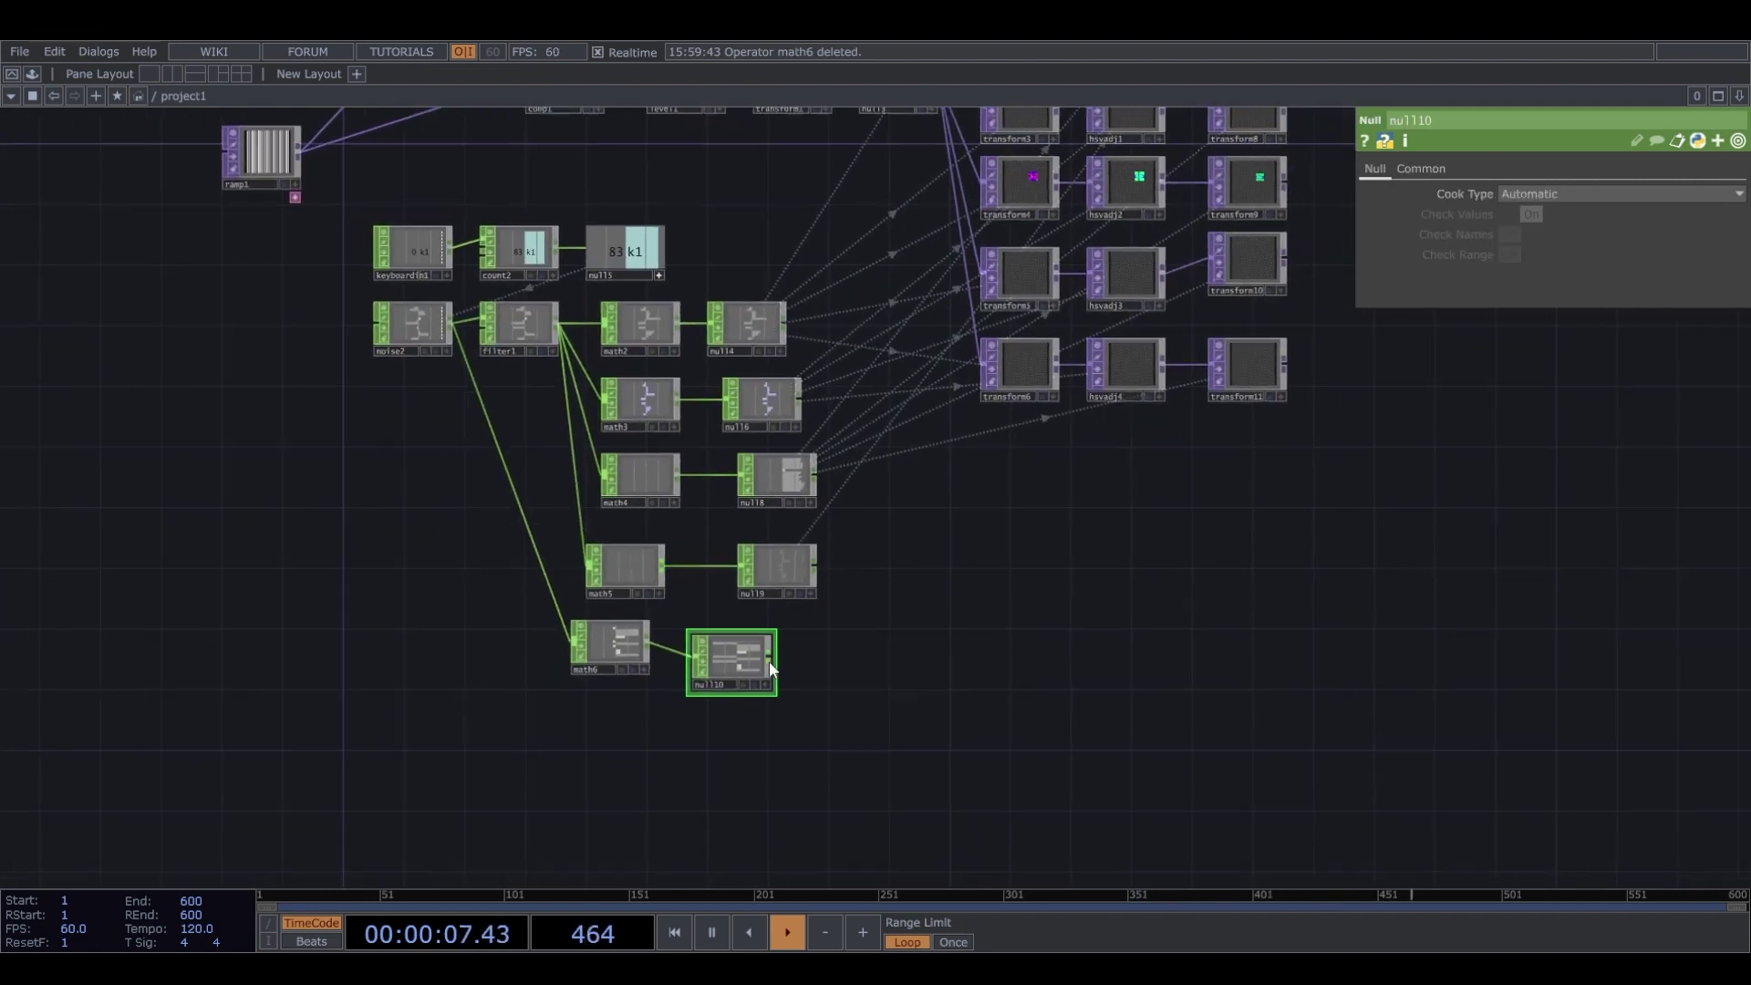
{"action": "left_click_drag", "start_coordinate": [766, 659], "coordinate": [1320, 576]}
{"action": "right_click", "coordinate": [759, 662]}
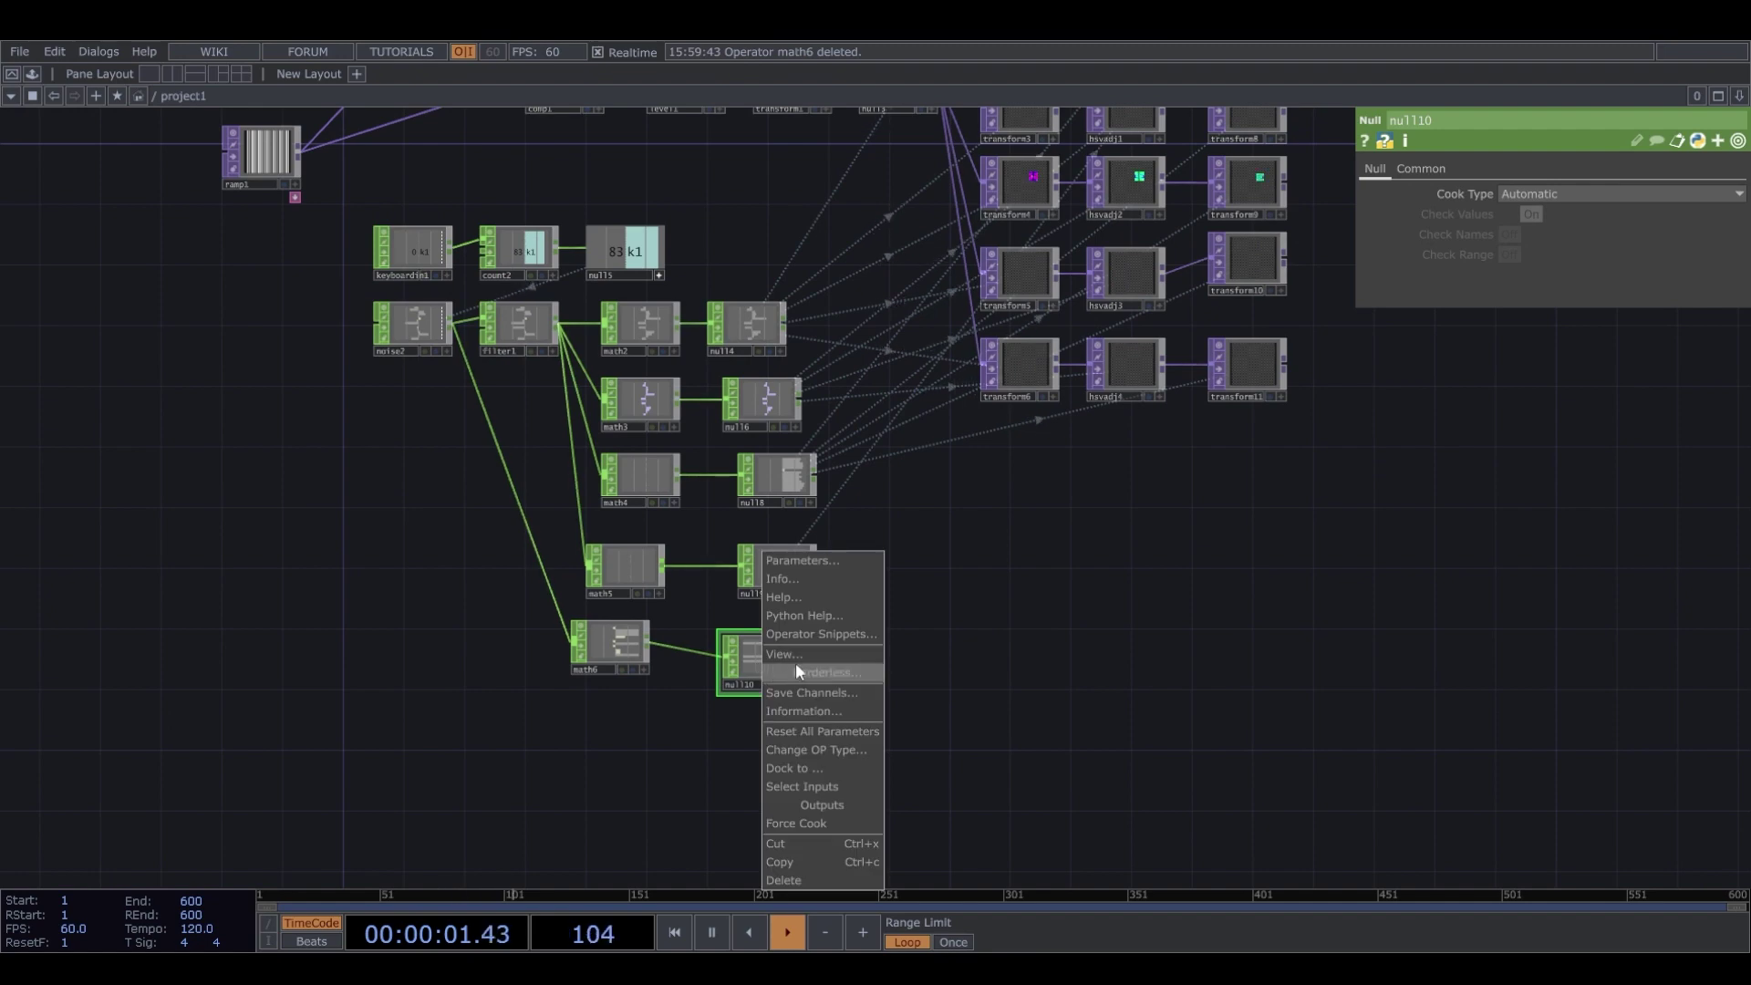
Drive hsvadj5's Hue Offset with the chan1 channel of null10.
{"action": "left_click_drag", "start_coordinate": [1347, 514], "coordinate": [1156, 719]}
{"action": "left_click_drag", "start_coordinate": [1256, 413], "coordinate": [1015, 785]}
{"action": "scroll", "coordinate": [1048, 501], "scroll_direction": "up", "scroll_amount": 10}
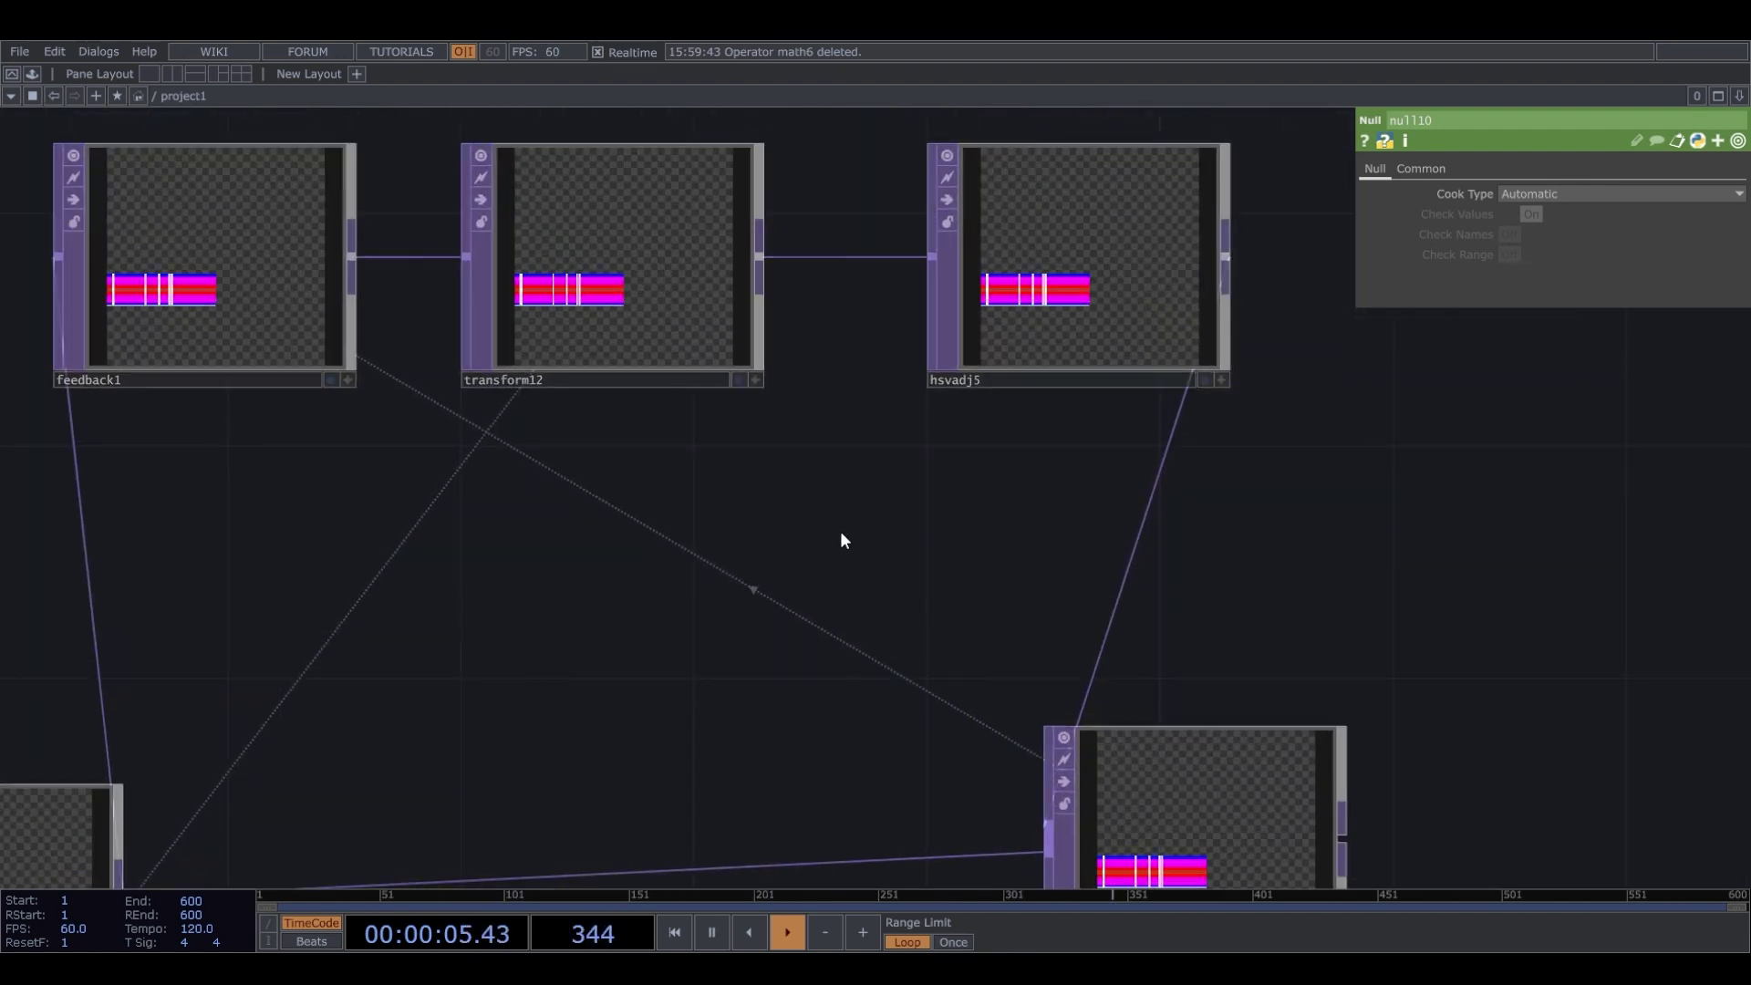
{"action": "left_click", "coordinate": [1164, 261]}
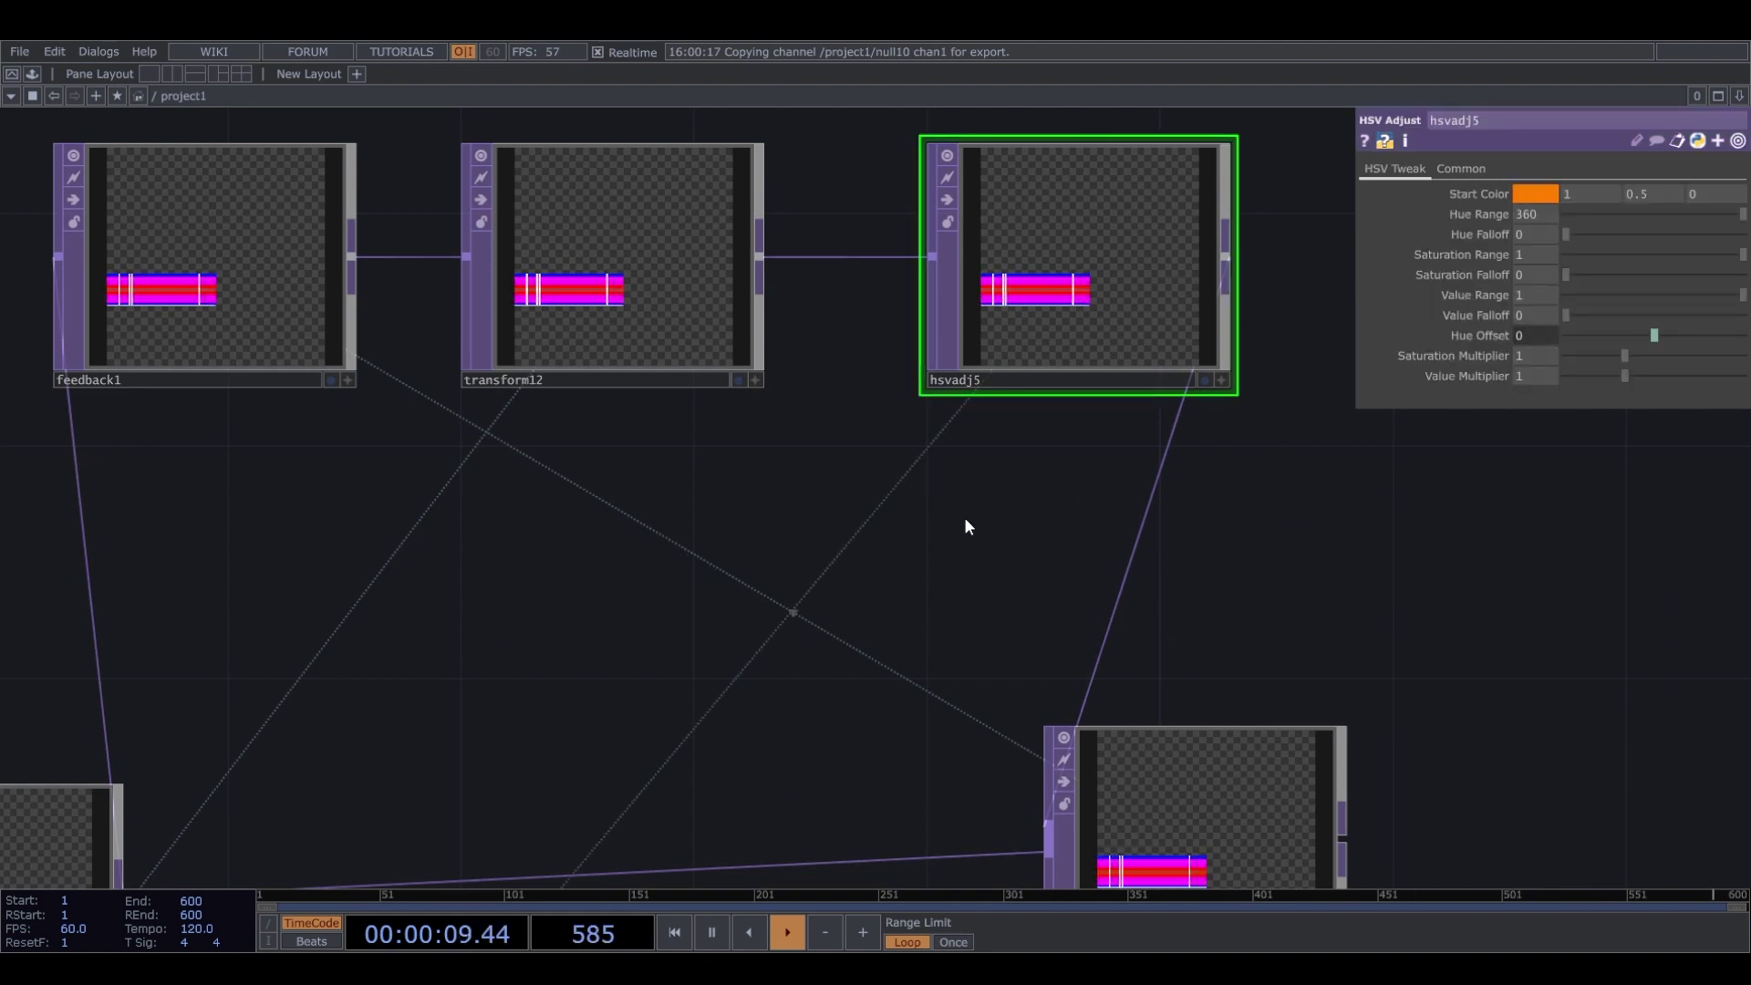
{"action": "scroll", "coordinate": [1115, 221], "scroll_direction": "up", "scroll_amount": 5}
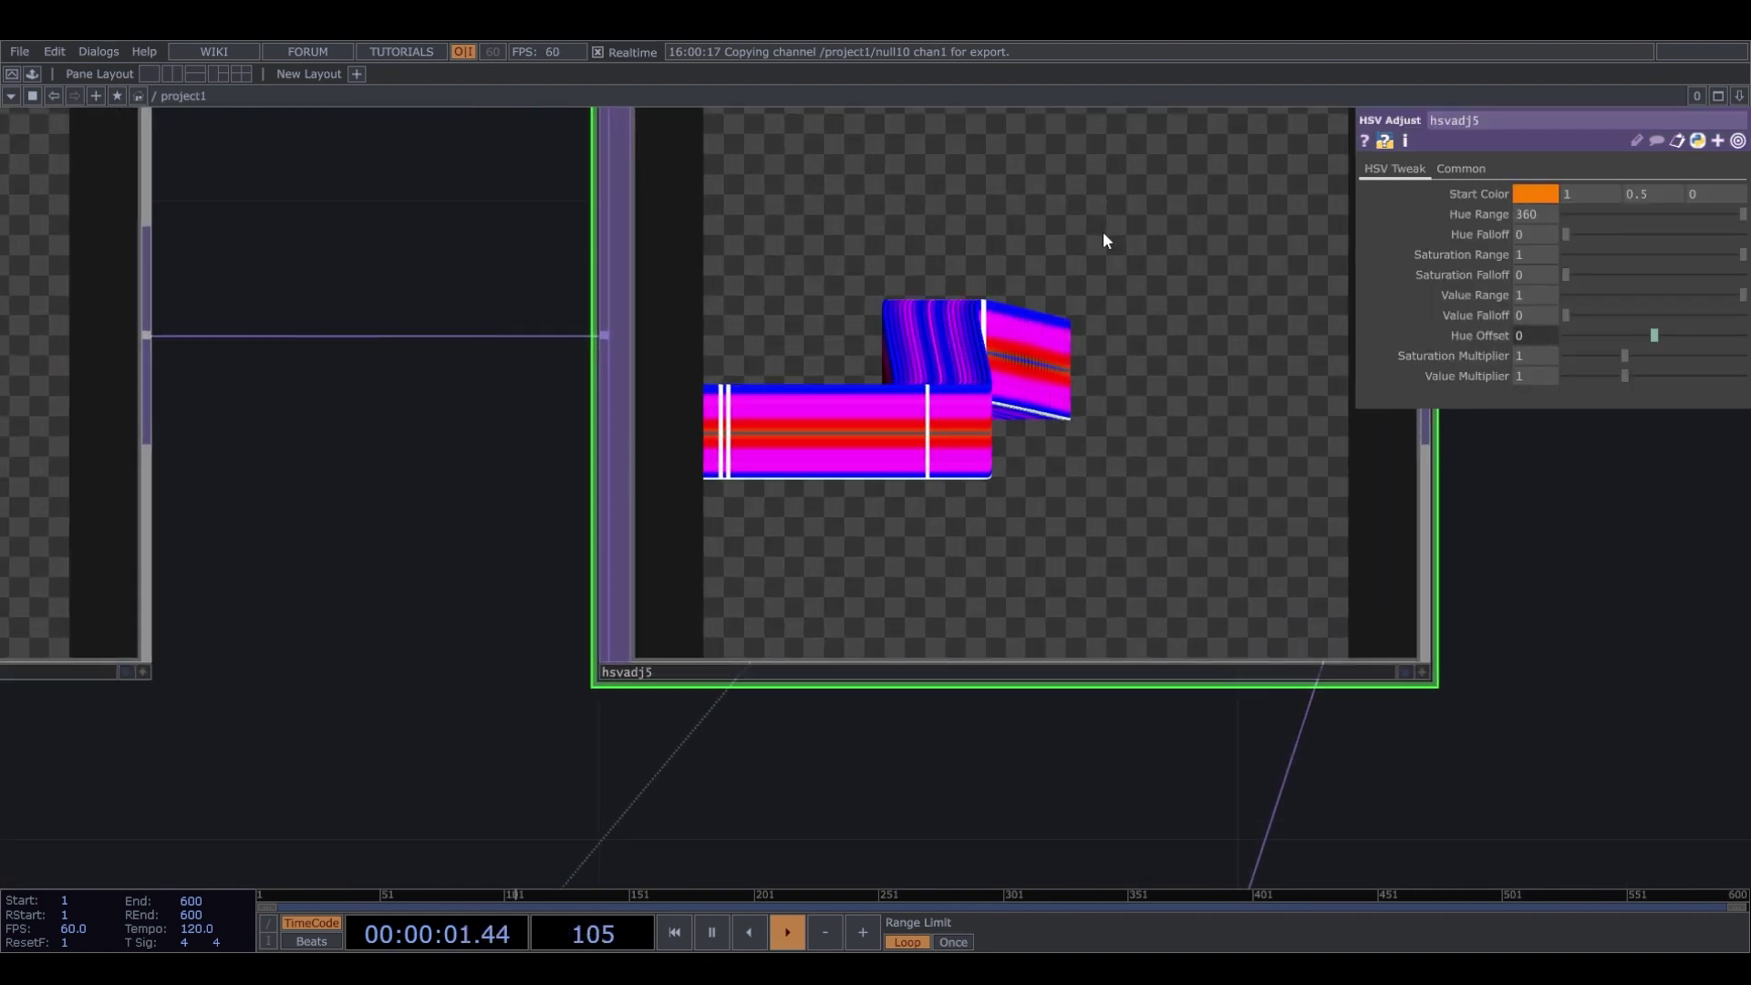
{"action": "left_click", "coordinate": [1492, 335]}
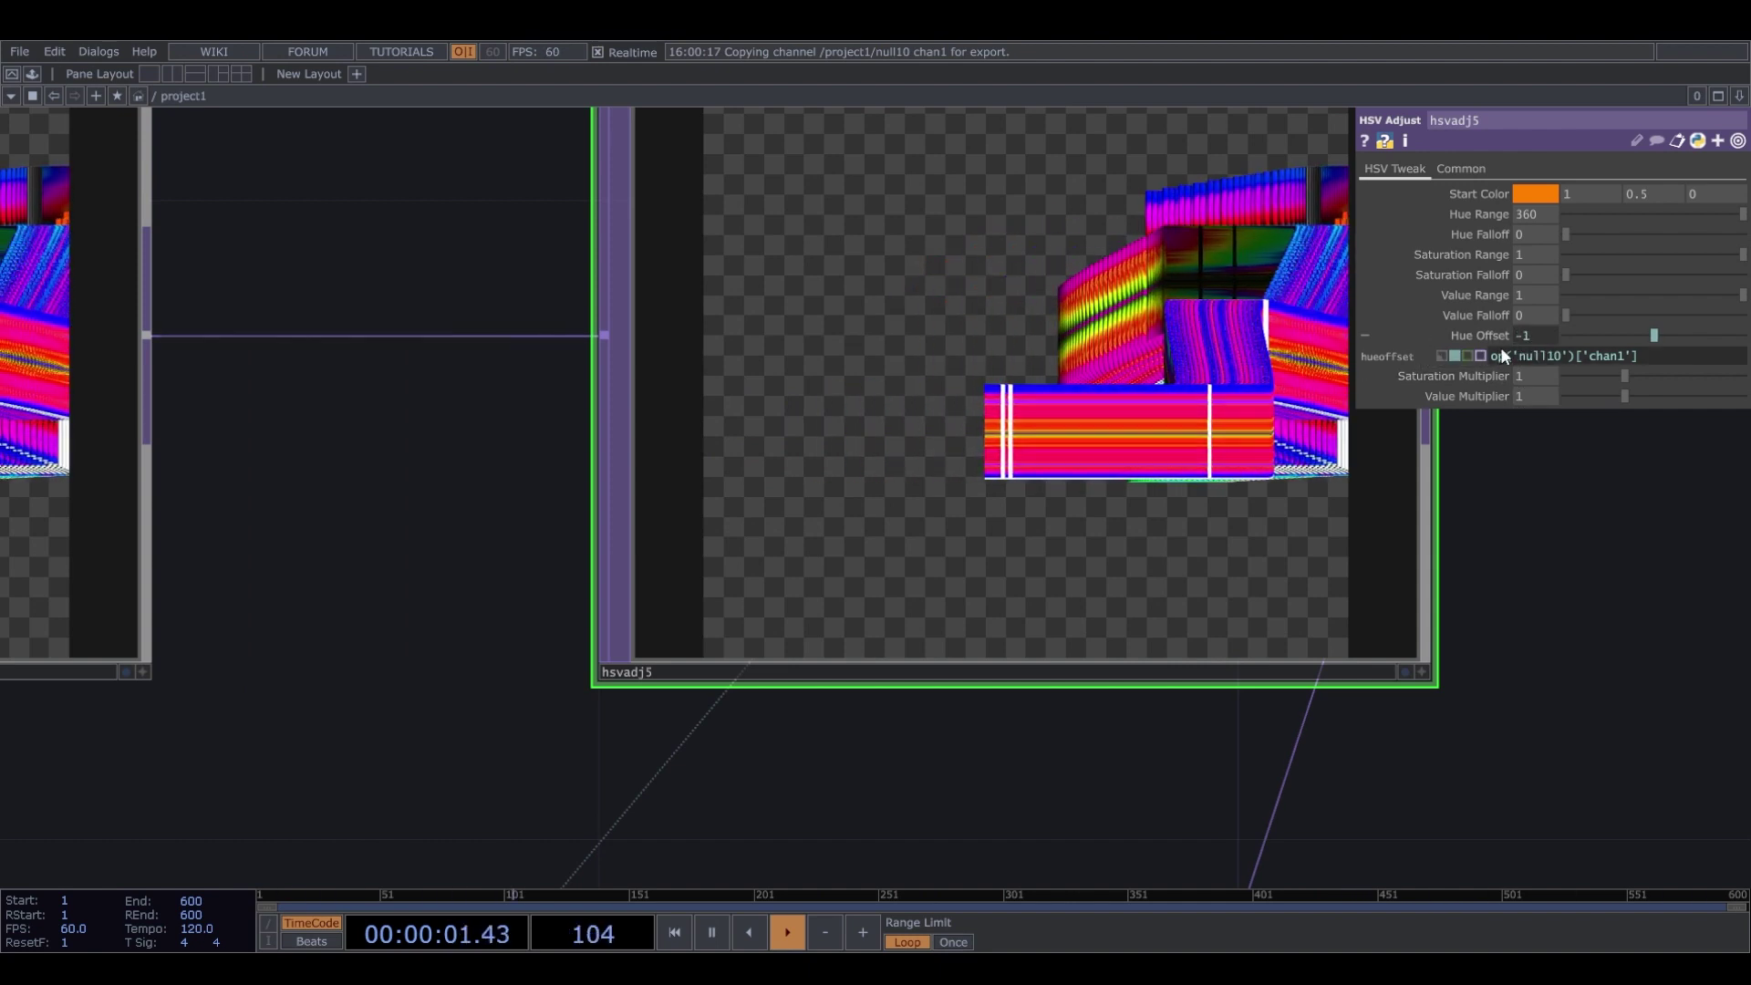
Examine how the hue shifts along the trail in hsvadj5 and the rest of the feedback loop.
{"action": "left_click_drag", "start_coordinate": [1521, 599], "coordinate": [1413, 656]}
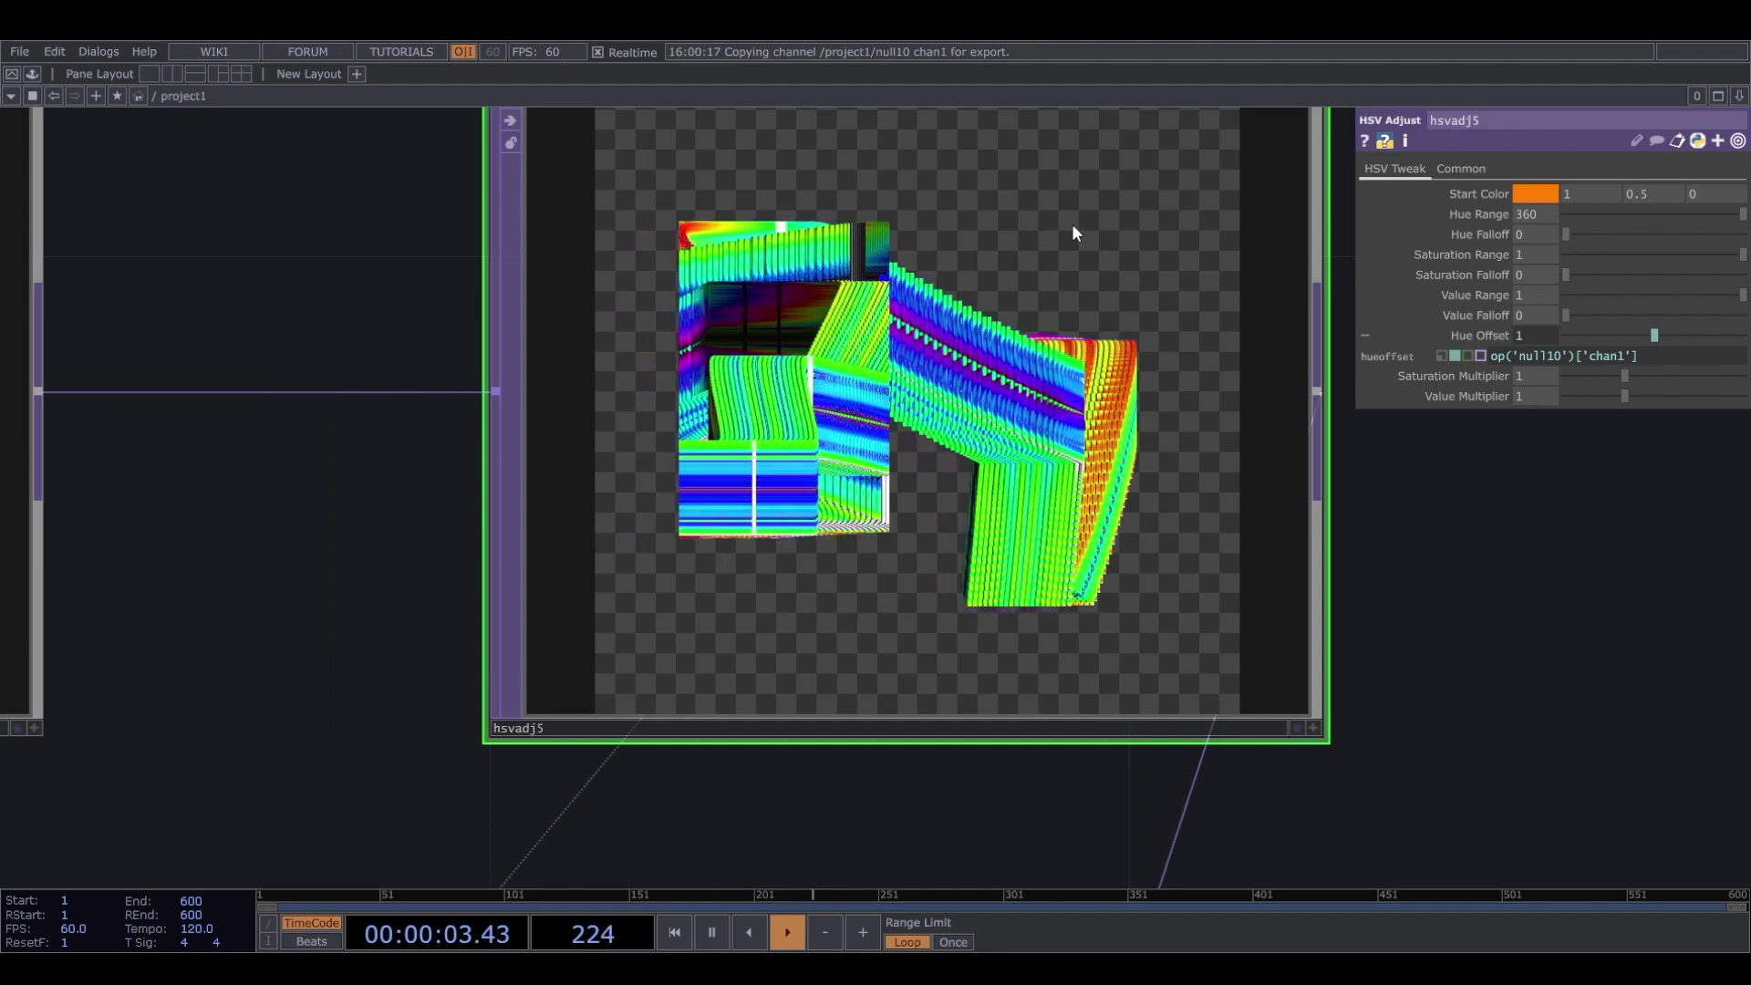
{"action": "scroll", "coordinate": [1097, 420], "scroll_direction": "down", "scroll_amount": 8}
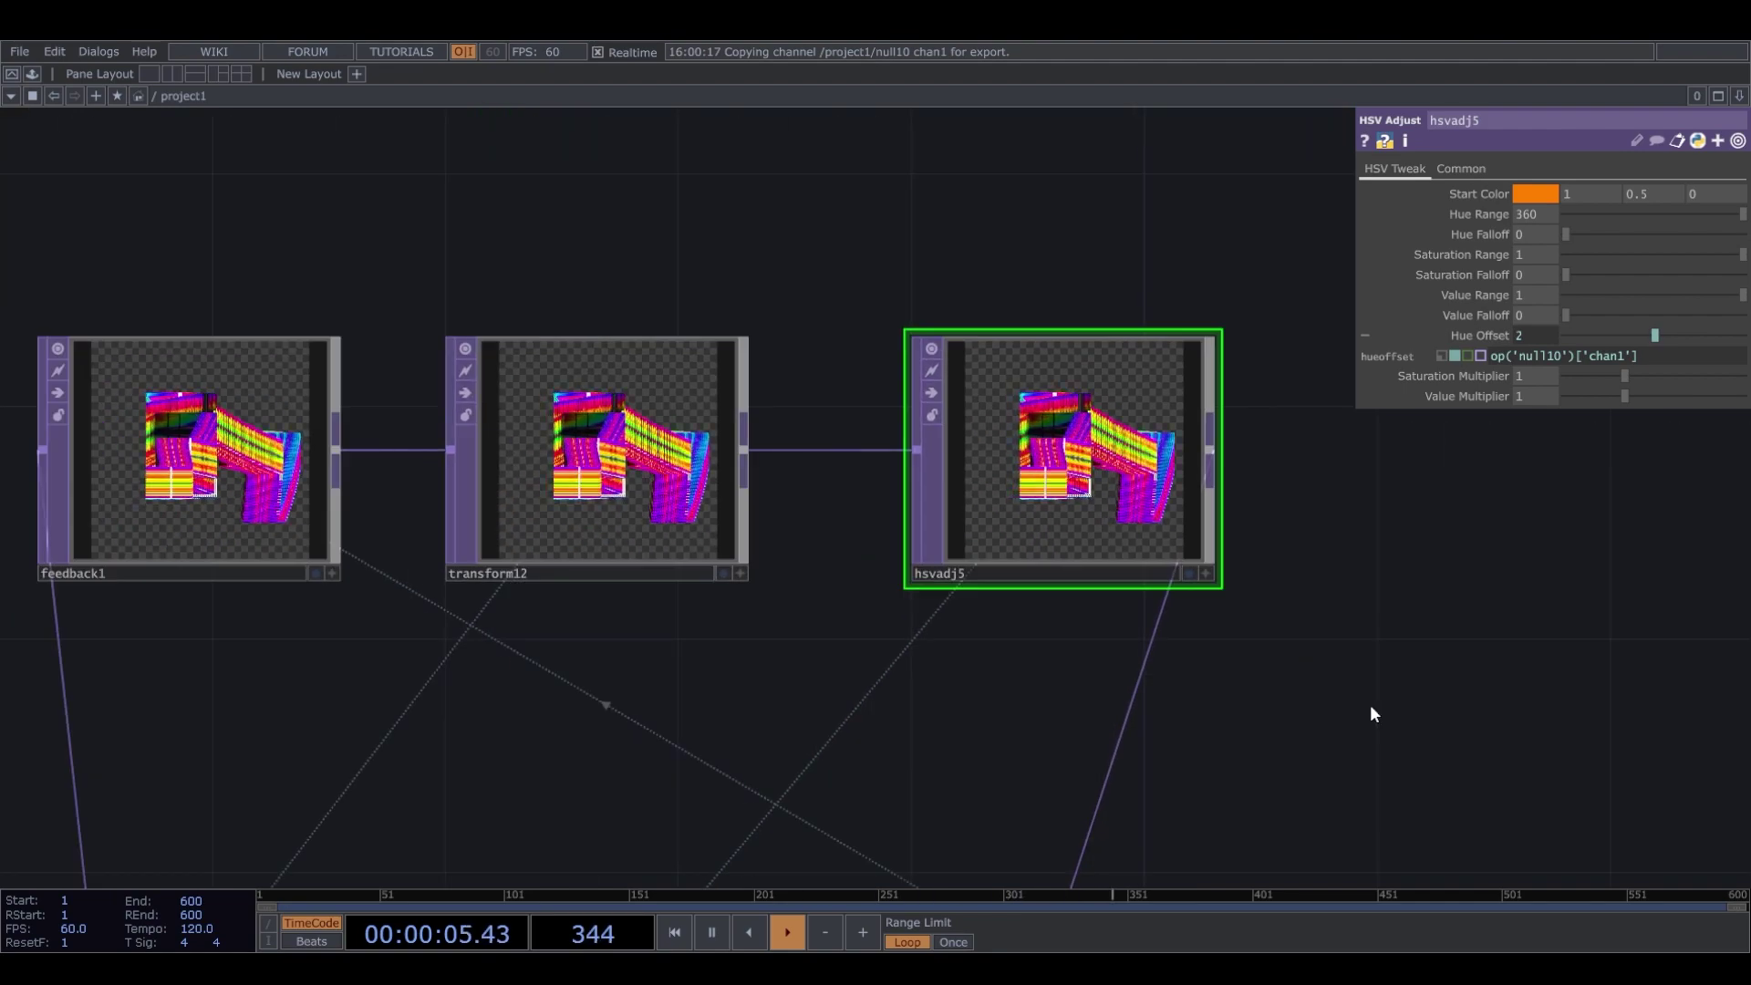
{"action": "scroll", "coordinate": [1167, 643], "scroll_direction": "down", "scroll_amount": 3}
{"action": "left_click_drag", "start_coordinate": [1216, 832], "coordinate": [1216, 414]}
{"action": "scroll", "coordinate": [1216, 414], "scroll_direction": "down", "scroll_amount": 3}
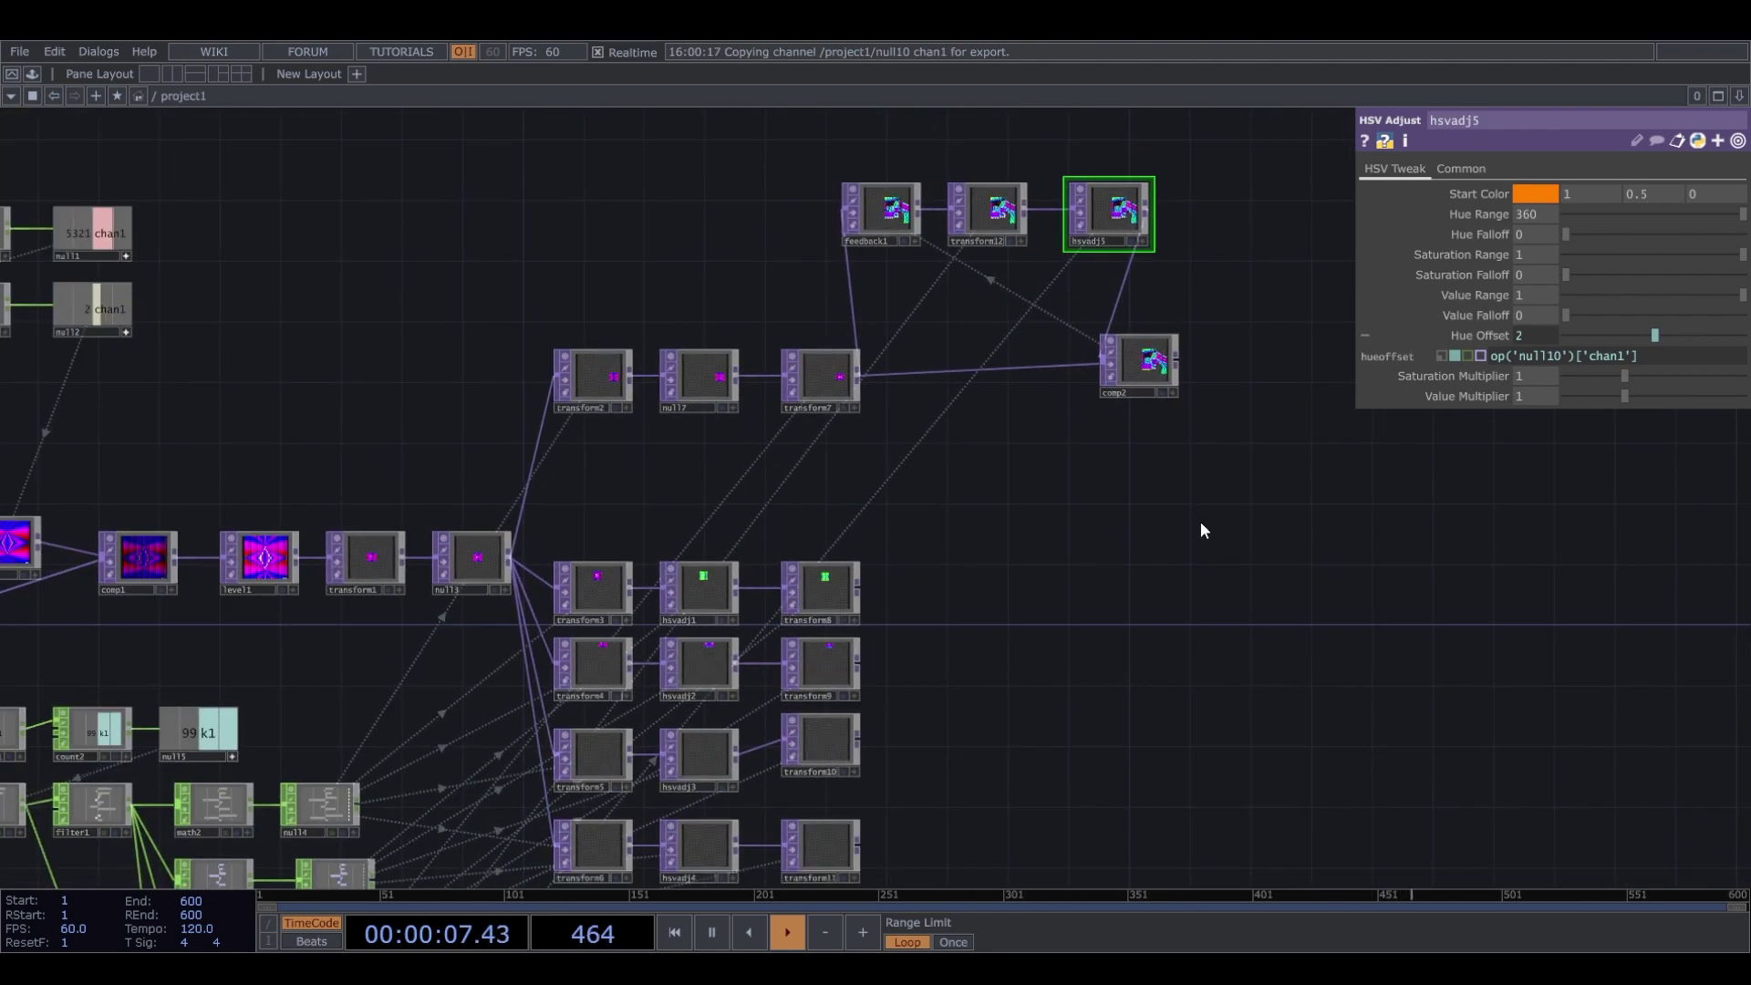
Survey the parallel branches ending in transform8 to transform11 and their place beside the feedback loop.
{"action": "left_click_drag", "start_coordinate": [1199, 521], "coordinate": [925, 465]}
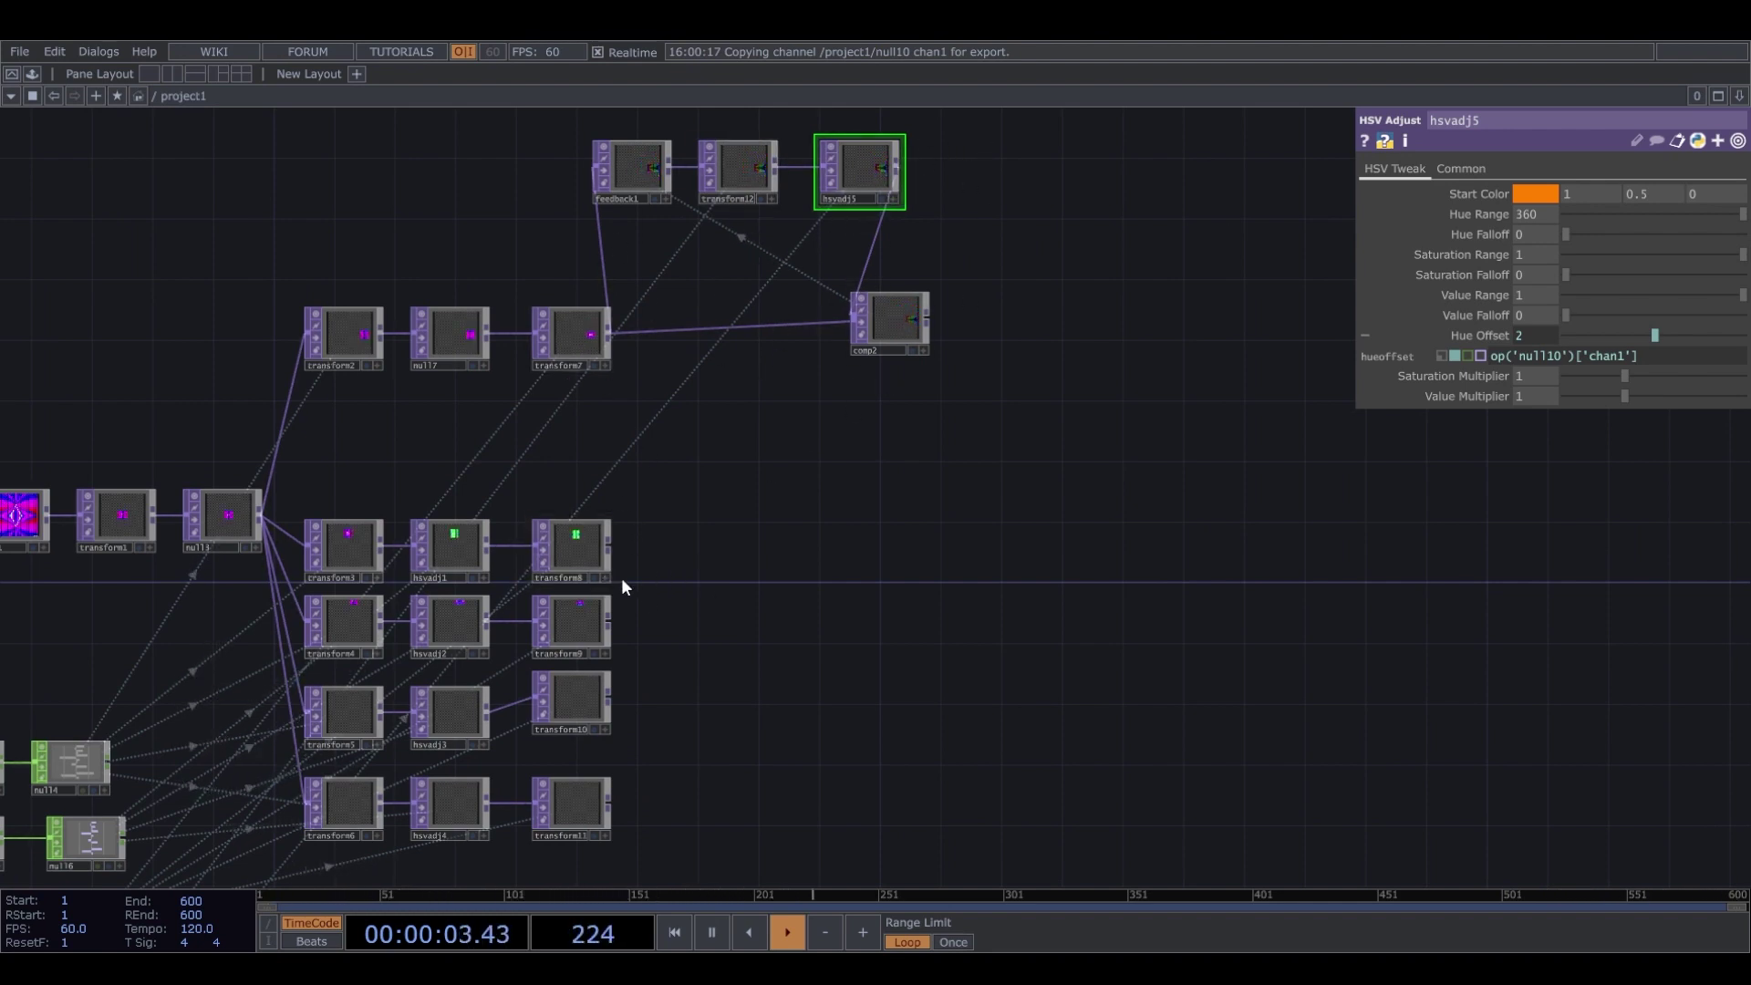
{"action": "left_click_drag", "start_coordinate": [618, 546], "coordinate": [649, 302]}
{"action": "scroll", "coordinate": [649, 303], "scroll_direction": "up", "scroll_amount": 3}
{"action": "left_click_drag", "start_coordinate": [797, 476], "coordinate": [805, 336]}
{"action": "scroll", "coordinate": [805, 336], "scroll_direction": "down", "scroll_amount": 1}
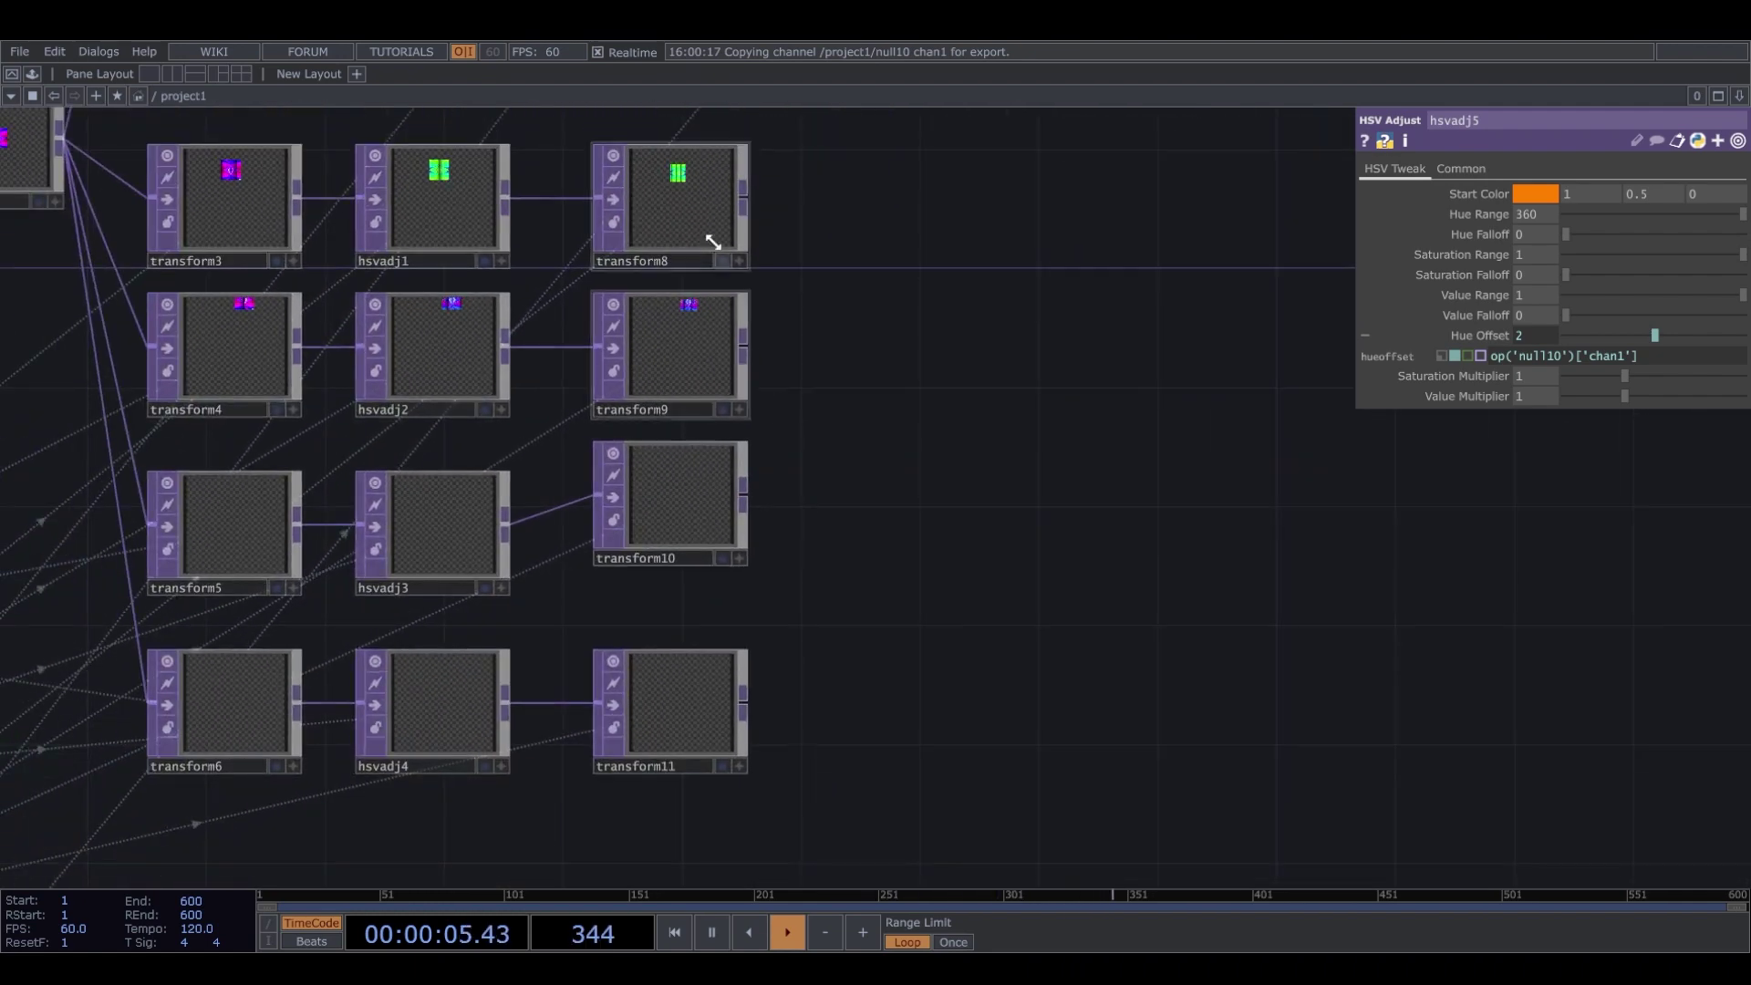
{"action": "scroll", "coordinate": [735, 638], "scroll_direction": "down", "scroll_amount": 6}
{"action": "left_click_drag", "start_coordinate": [941, 580], "coordinate": [750, 758]}
{"action": "scroll", "coordinate": [795, 588], "scroll_direction": "down", "scroll_amount": 6}
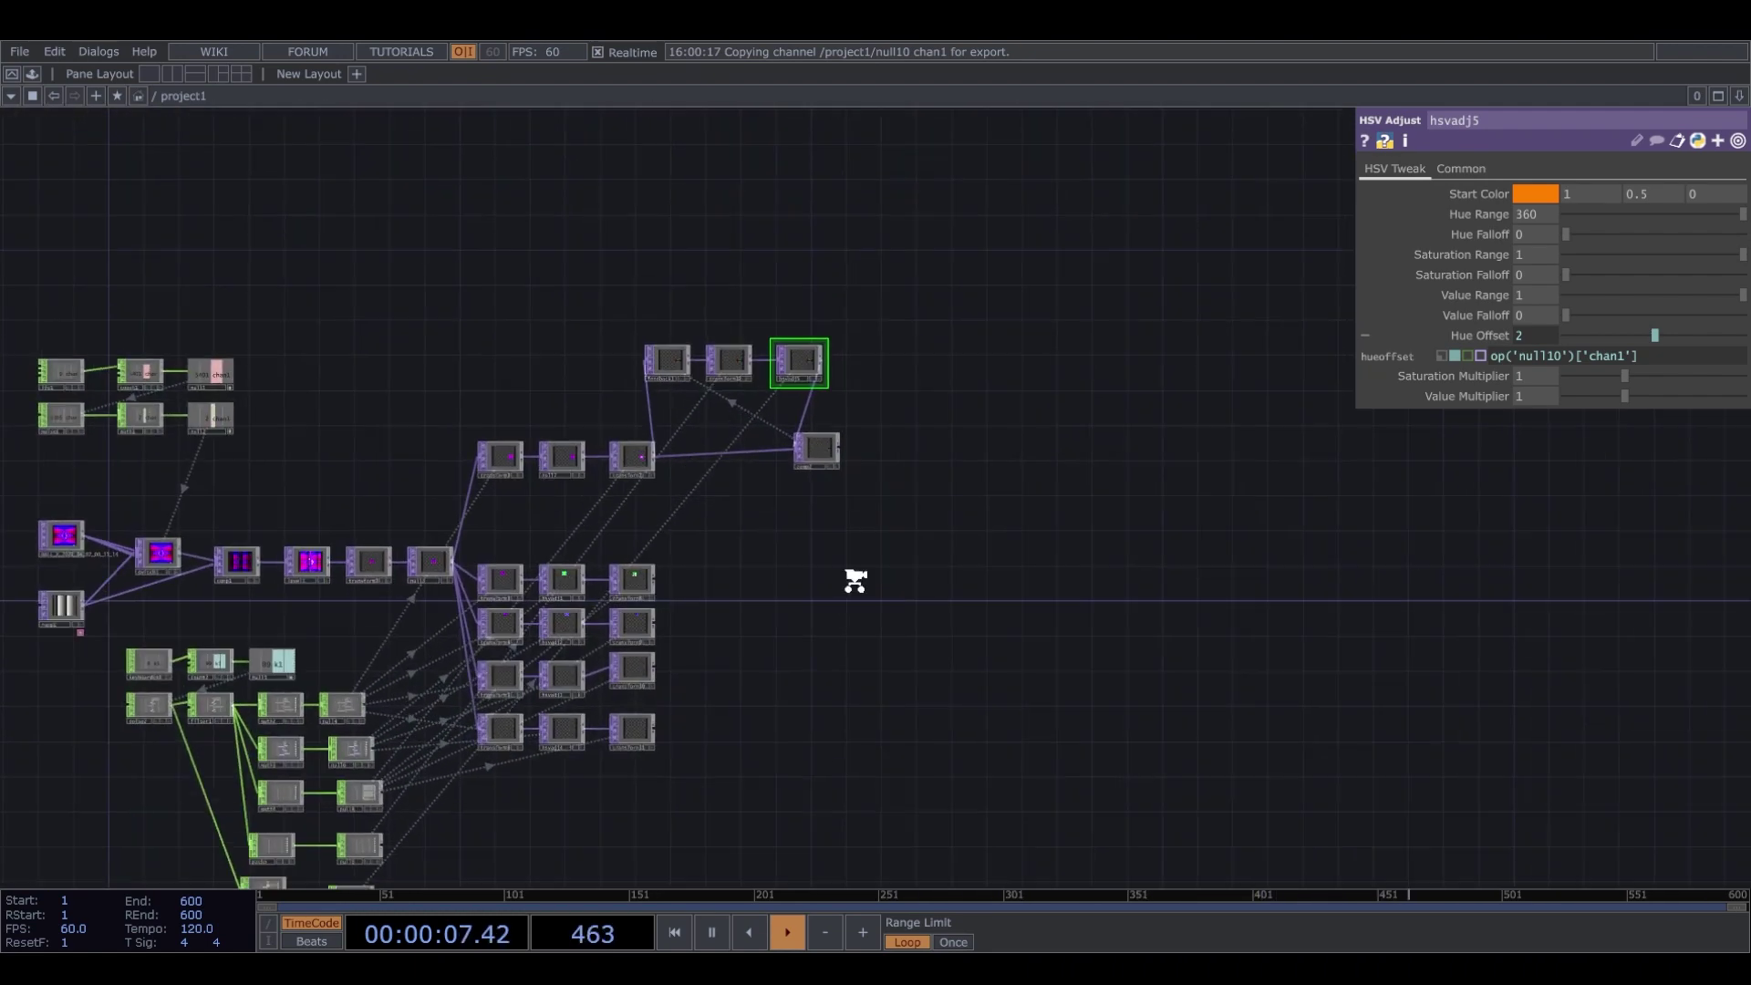
{"action": "scroll", "coordinate": [852, 582], "scroll_direction": "up", "scroll_amount": 5}
{"action": "left_click_drag", "start_coordinate": [949, 608], "coordinate": [839, 780]}
{"action": "left_click_drag", "start_coordinate": [1074, 281], "coordinate": [430, 595]}
{"action": "left_click_drag", "start_coordinate": [442, 363], "coordinate": [548, 352]}
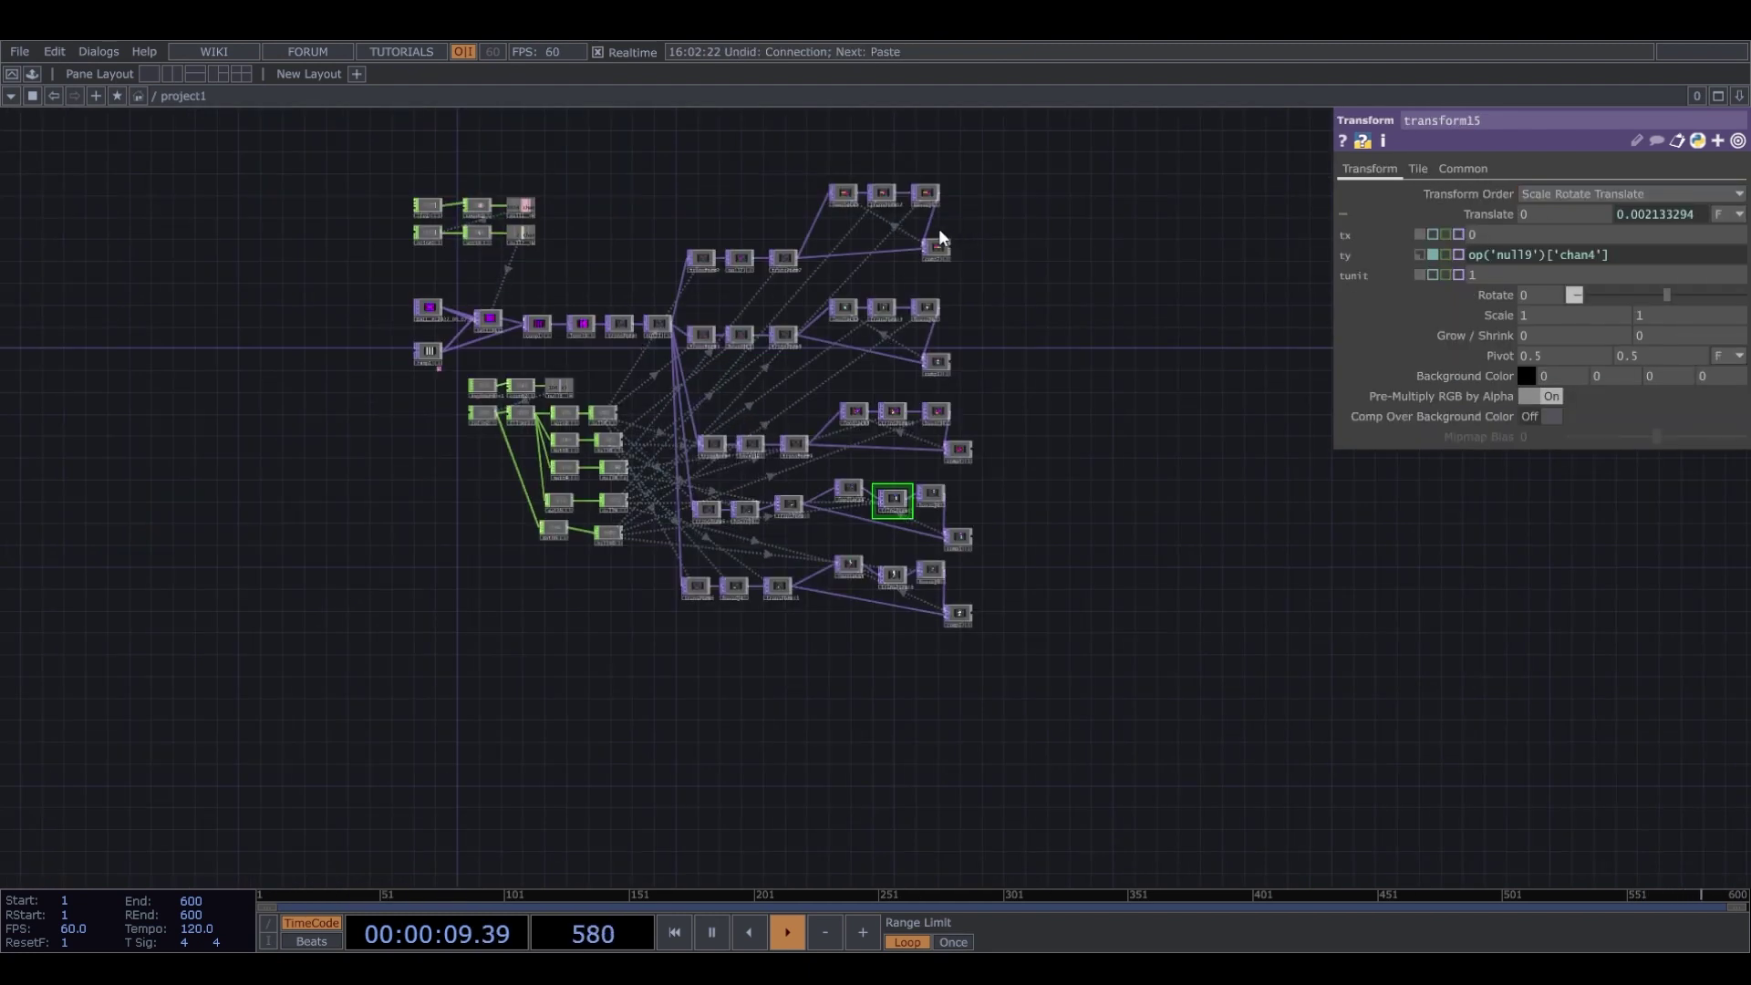
Check which noise channels drive transform13's X translate and hsvadj6's Hue Offset in the second feedback branch.
{"action": "scroll", "coordinate": [1009, 344], "scroll_direction": "up", "scroll_amount": 5}
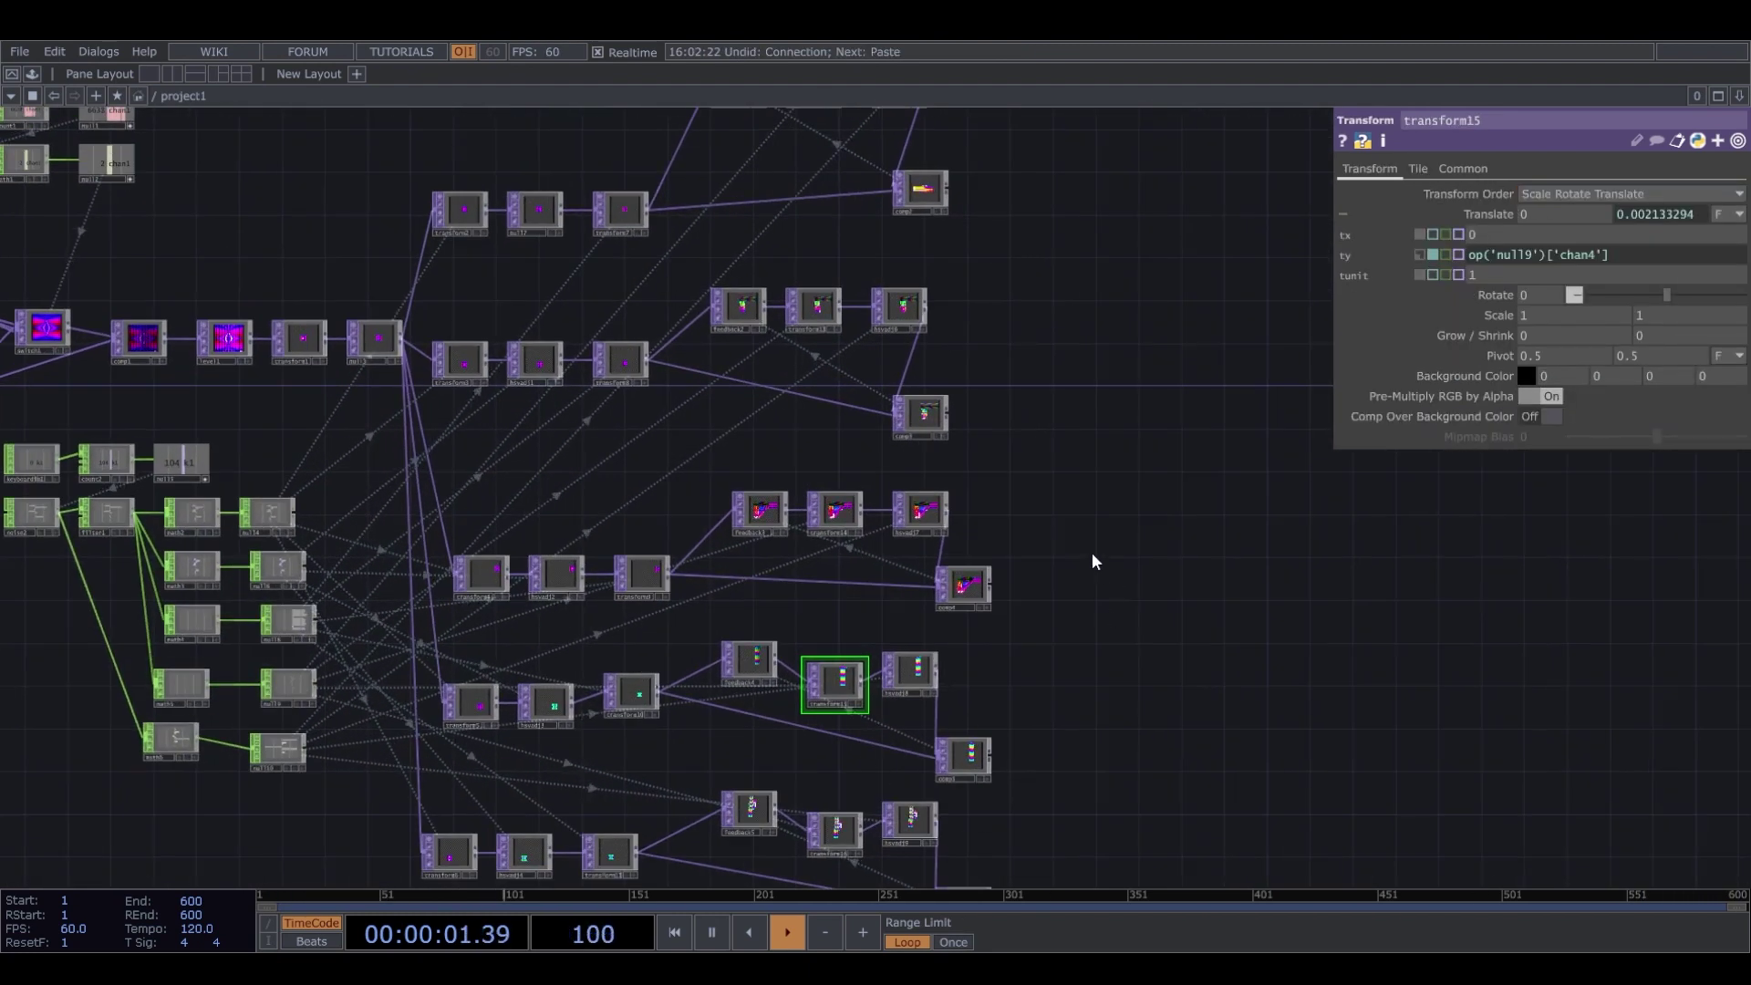
{"action": "scroll", "coordinate": [1086, 626], "scroll_direction": "up", "scroll_amount": 4}
{"action": "left_click", "coordinate": [820, 540]}
{"action": "scroll", "coordinate": [820, 540], "scroll_direction": "up", "scroll_amount": 3}
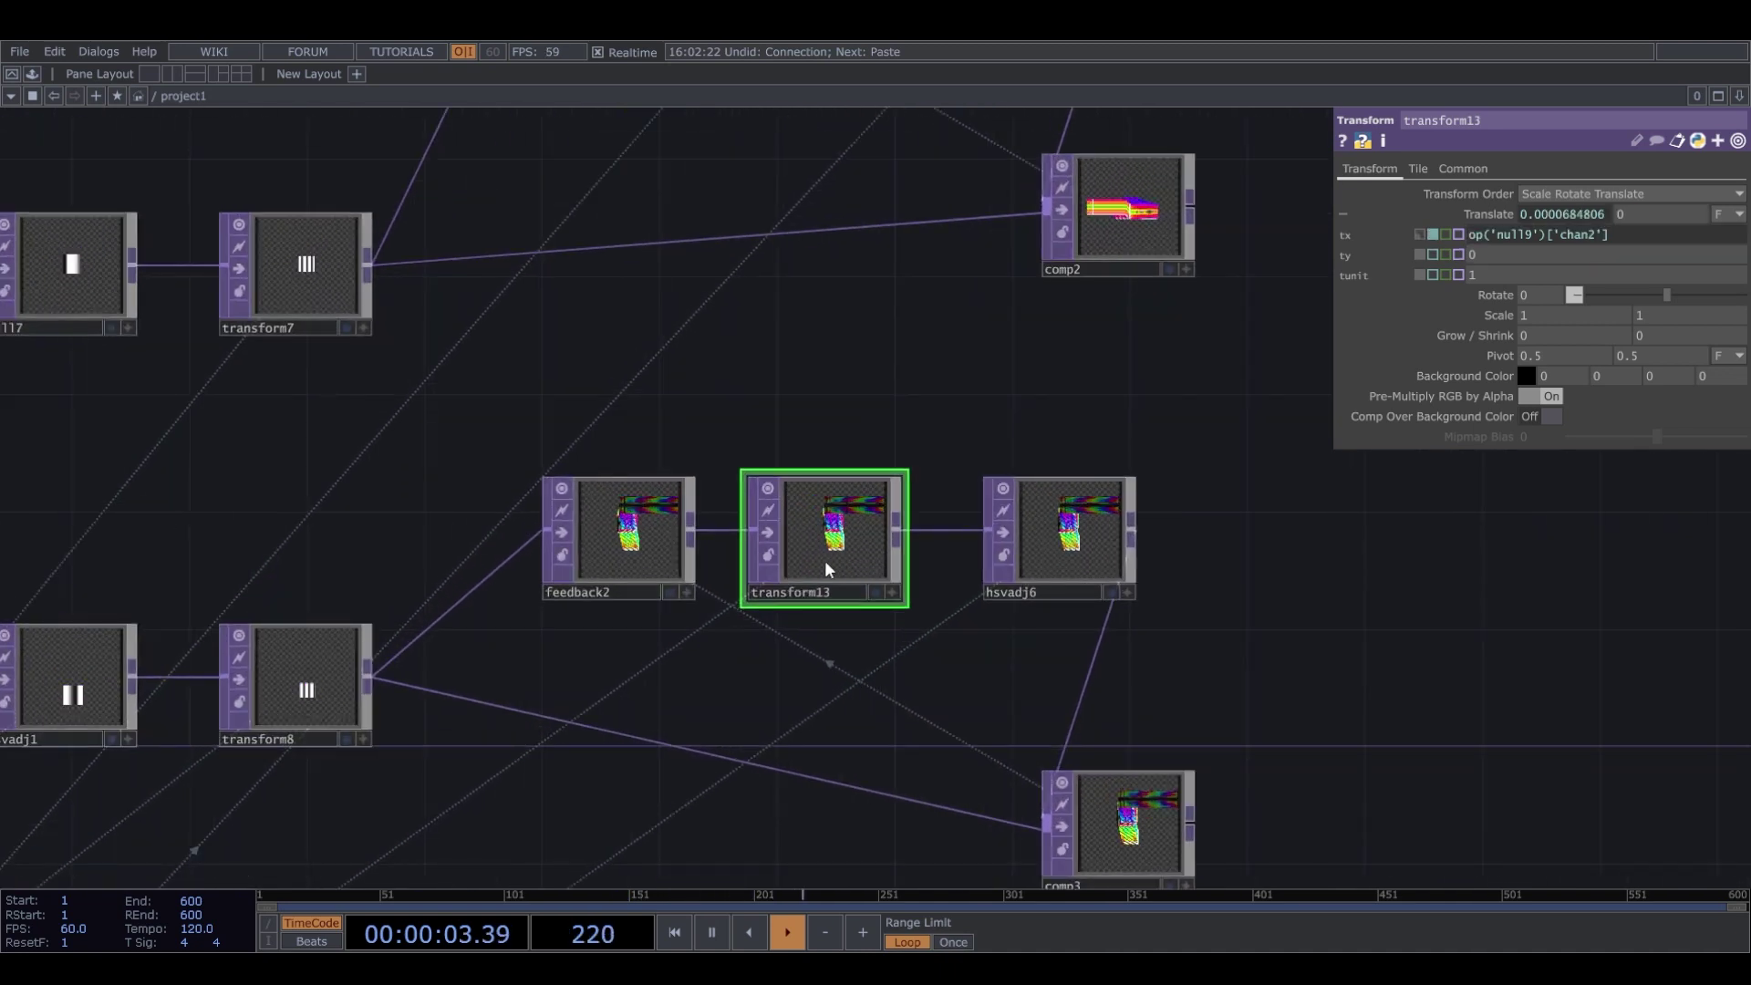
{"action": "mouse_move", "coordinate": [1594, 233]}
{"action": "left_click_drag", "start_coordinate": [1595, 233], "coordinate": [1589, 233]}
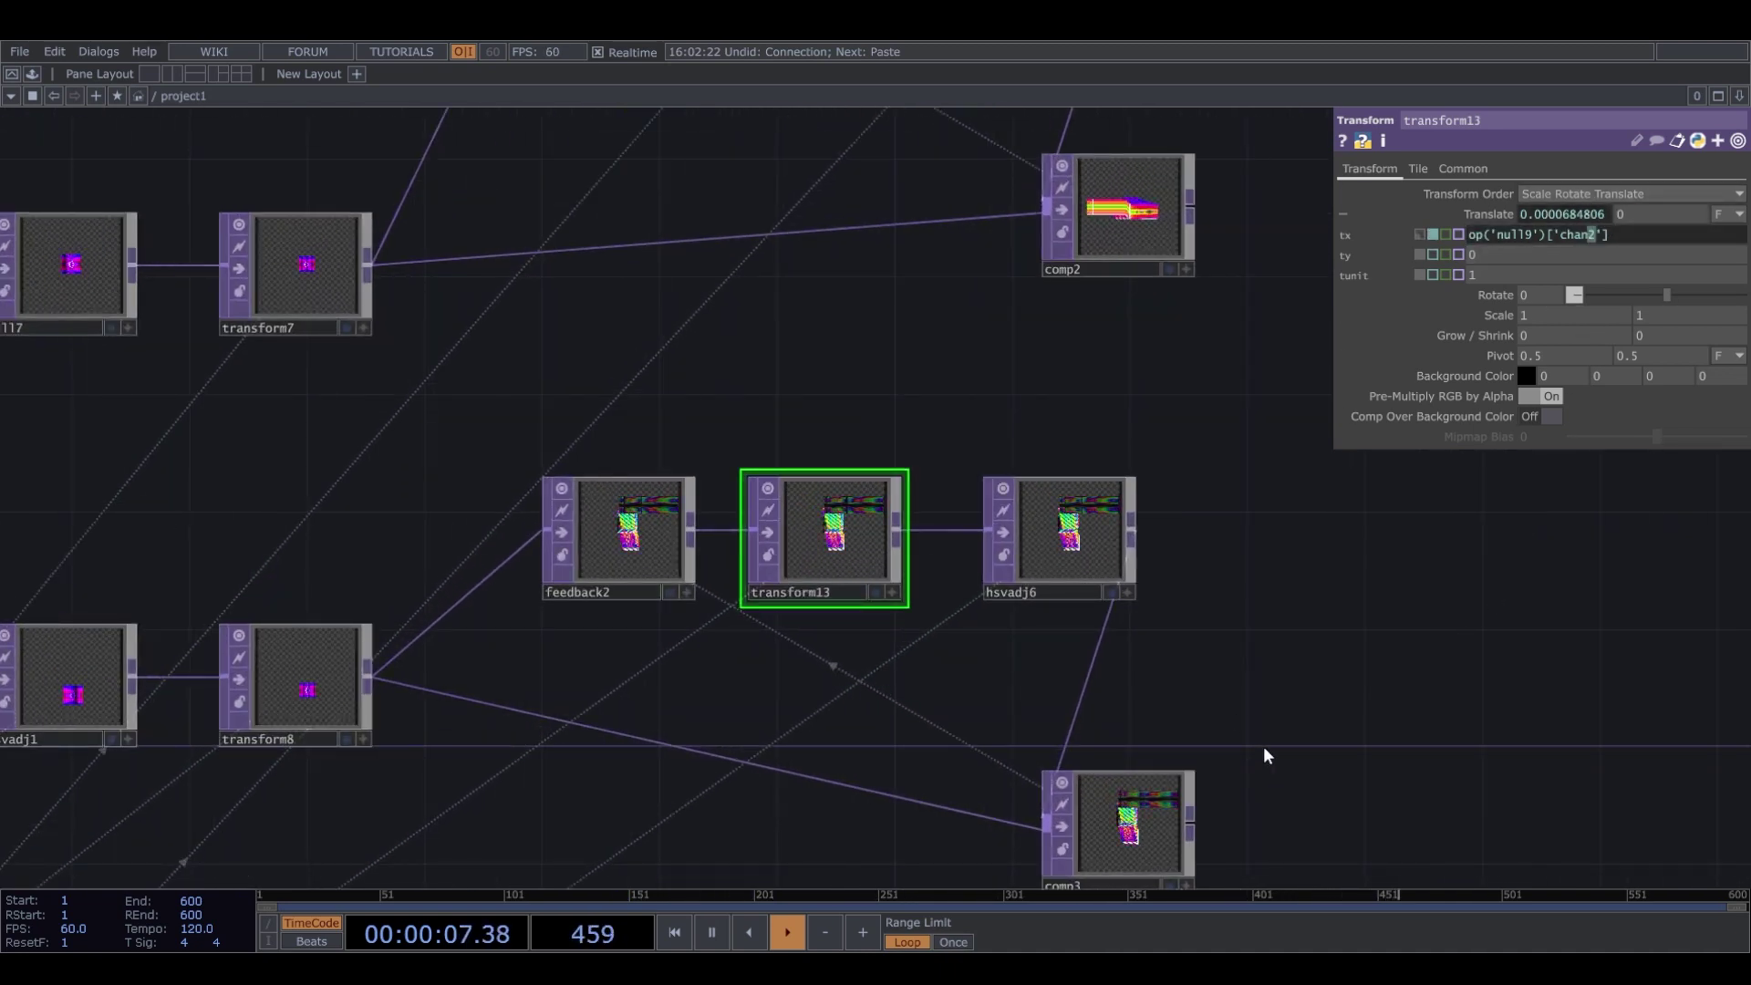
{"action": "left_click_drag", "start_coordinate": [1300, 753], "coordinate": [1198, 489]}
{"action": "scroll", "coordinate": [1198, 489], "scroll_direction": "down", "scroll_amount": 2}
{"action": "scroll", "coordinate": [999, 760], "scroll_direction": "up", "scroll_amount": 2}
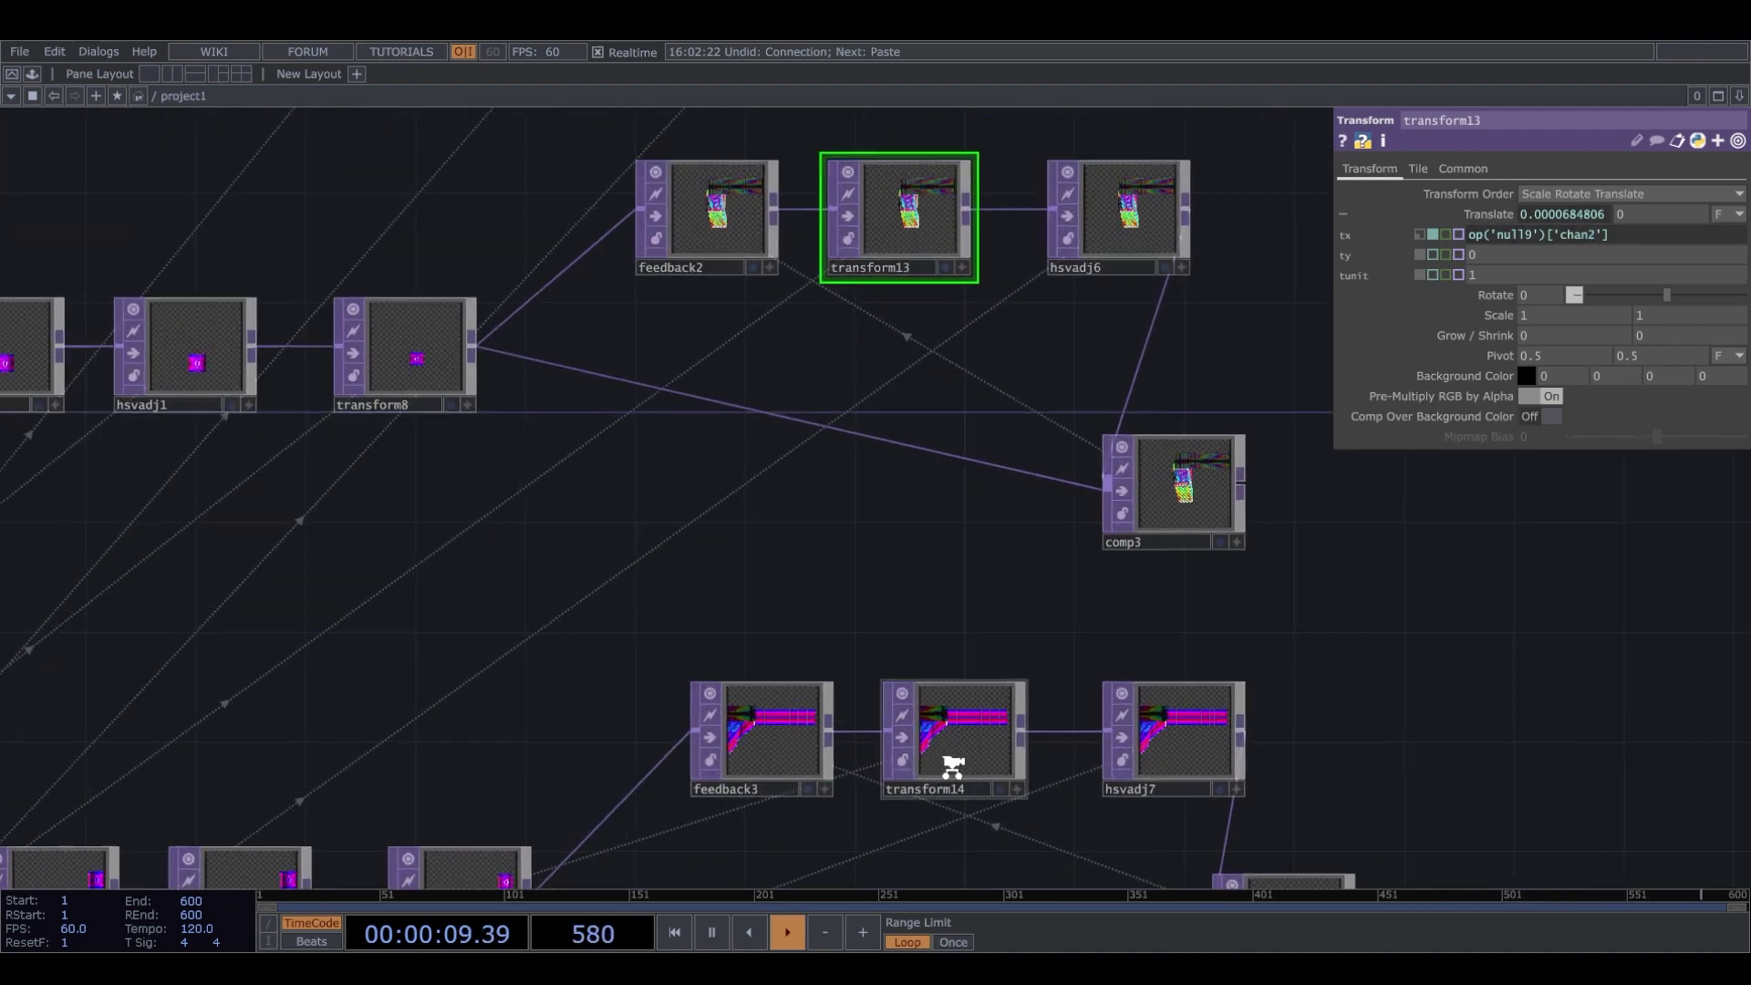
{"action": "left_click", "coordinate": [1149, 182]}
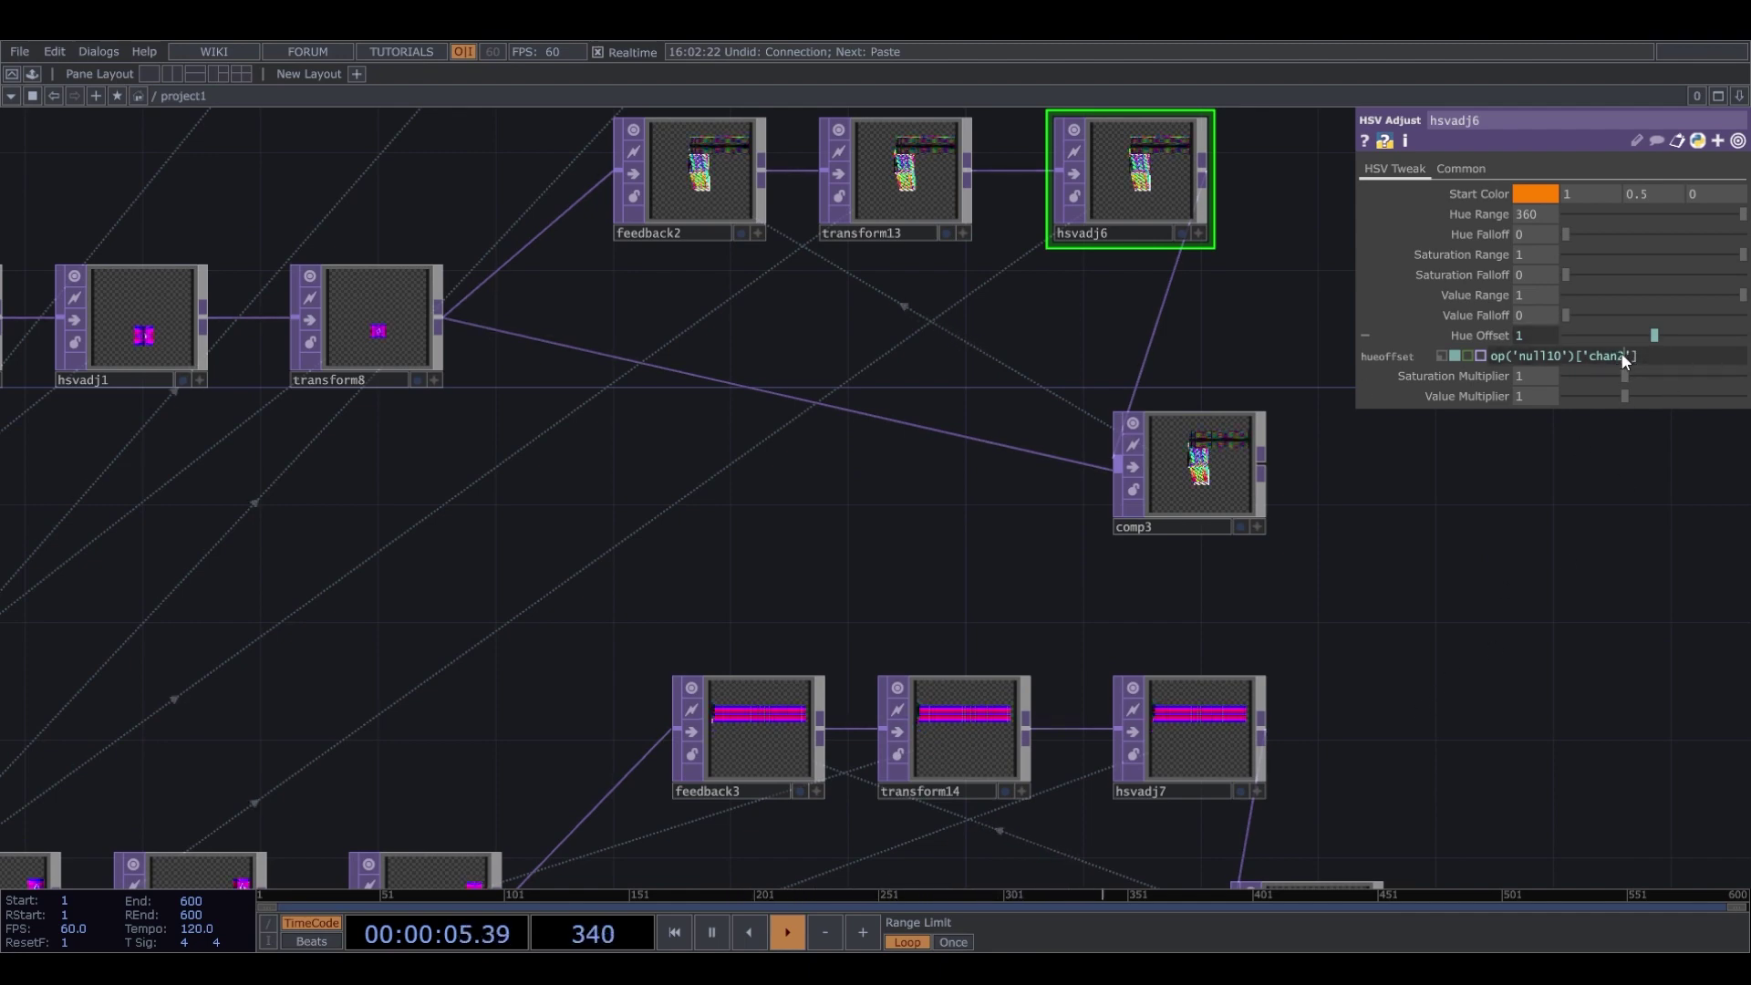
Check which noise channel drives transform16's Y translate in the lowest feedback branch.
{"action": "scroll", "coordinate": [1500, 584], "scroll_direction": "down", "scroll_amount": 4}
{"action": "scroll", "coordinate": [1524, 631], "scroll_direction": "up", "scroll_amount": 3}
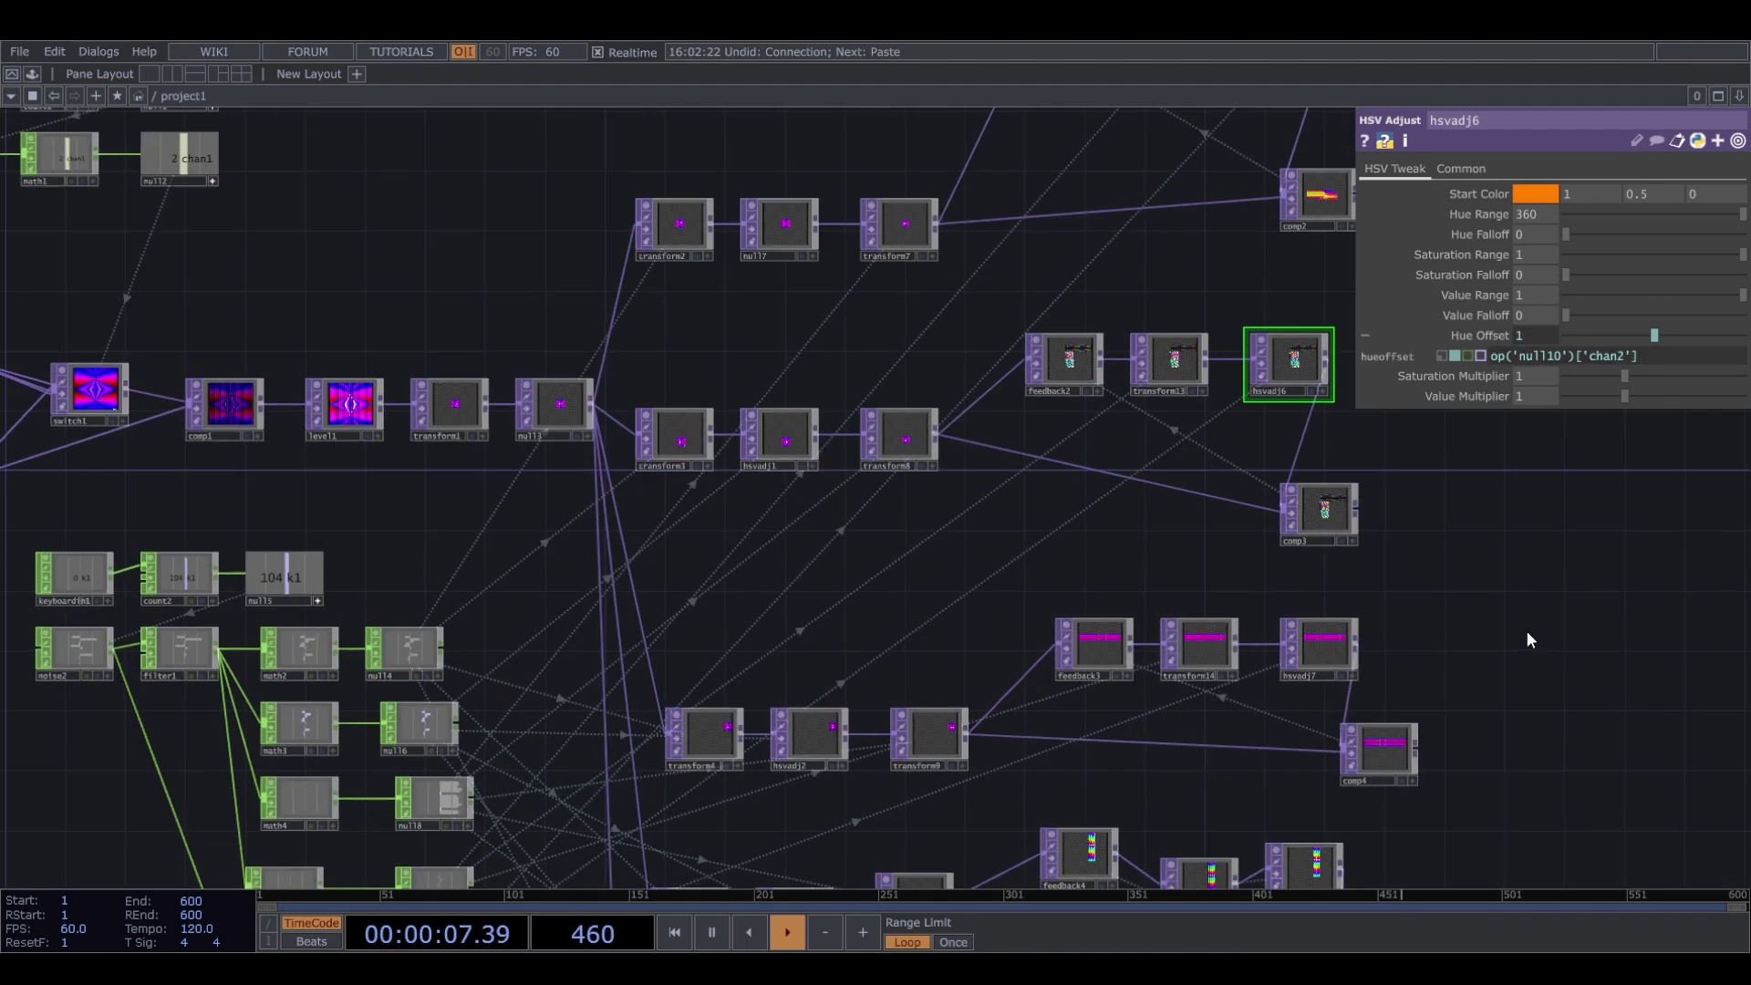
{"action": "left_click_drag", "start_coordinate": [1376, 443], "coordinate": [1106, 75]}
{"action": "left_click_drag", "start_coordinate": [1123, 583], "coordinate": [1085, 387]}
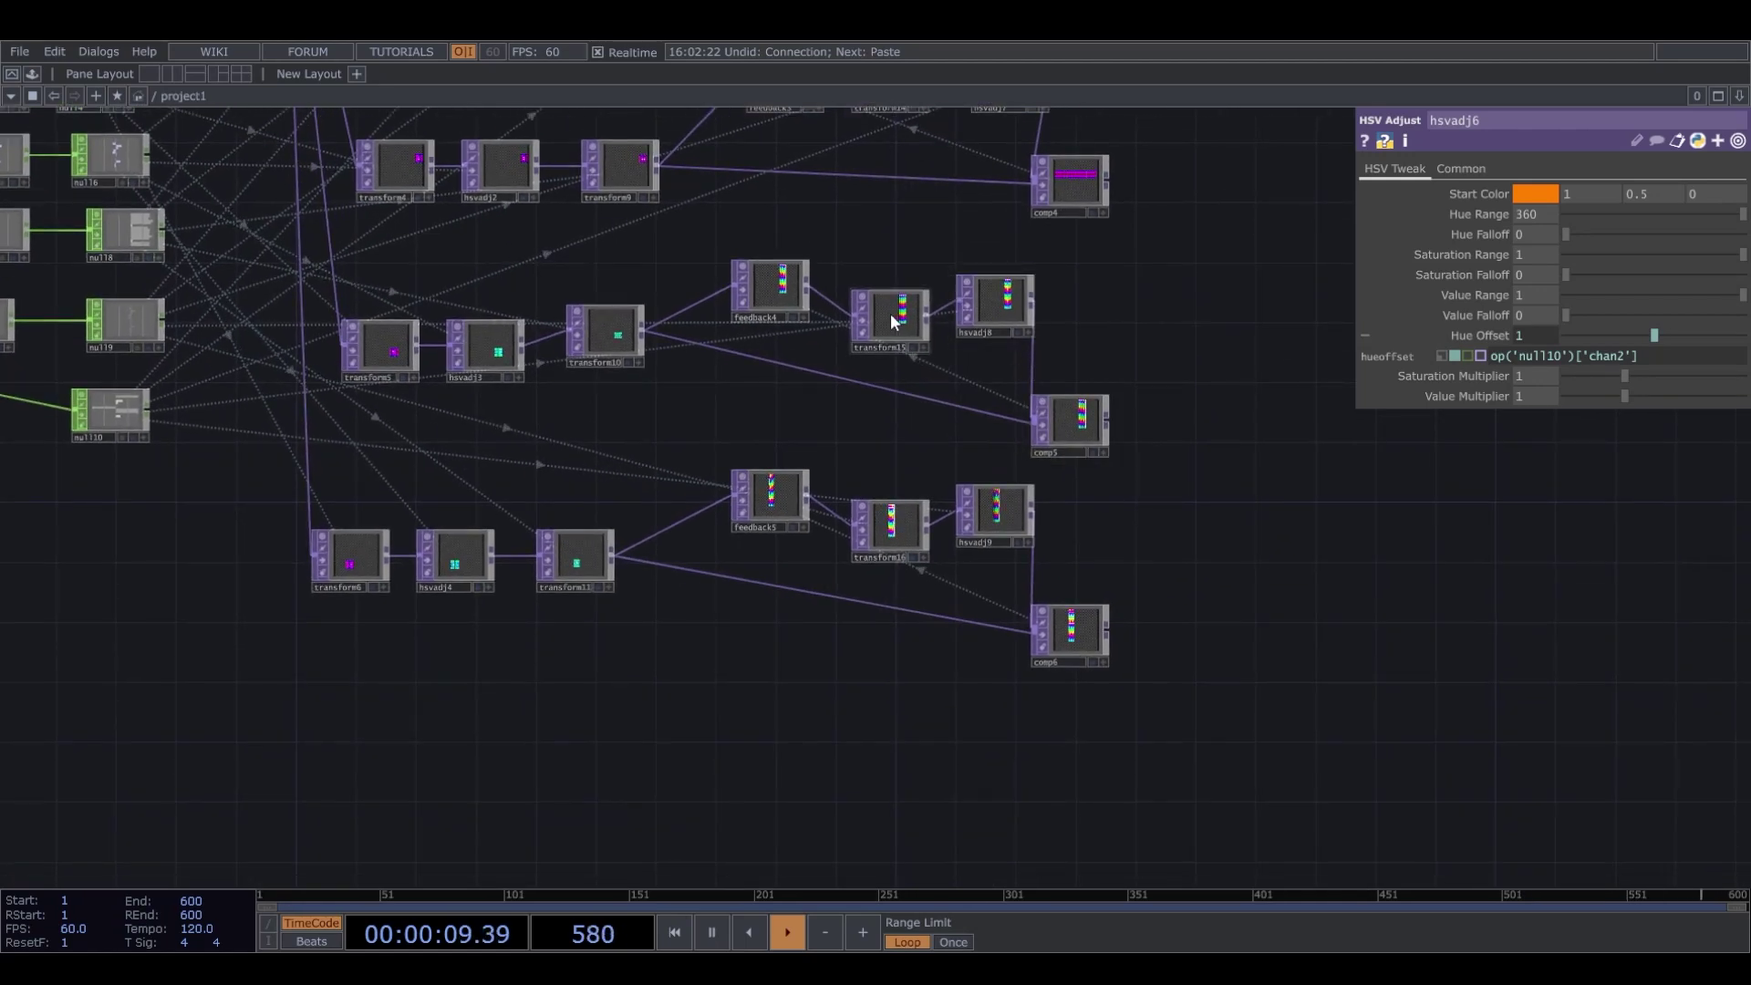
{"action": "left_click", "coordinate": [902, 556]}
{"action": "scroll", "coordinate": [901, 552], "scroll_direction": "up", "scroll_amount": 5}
{"action": "scroll", "coordinate": [896, 533], "scroll_direction": "down", "scroll_amount": 2}
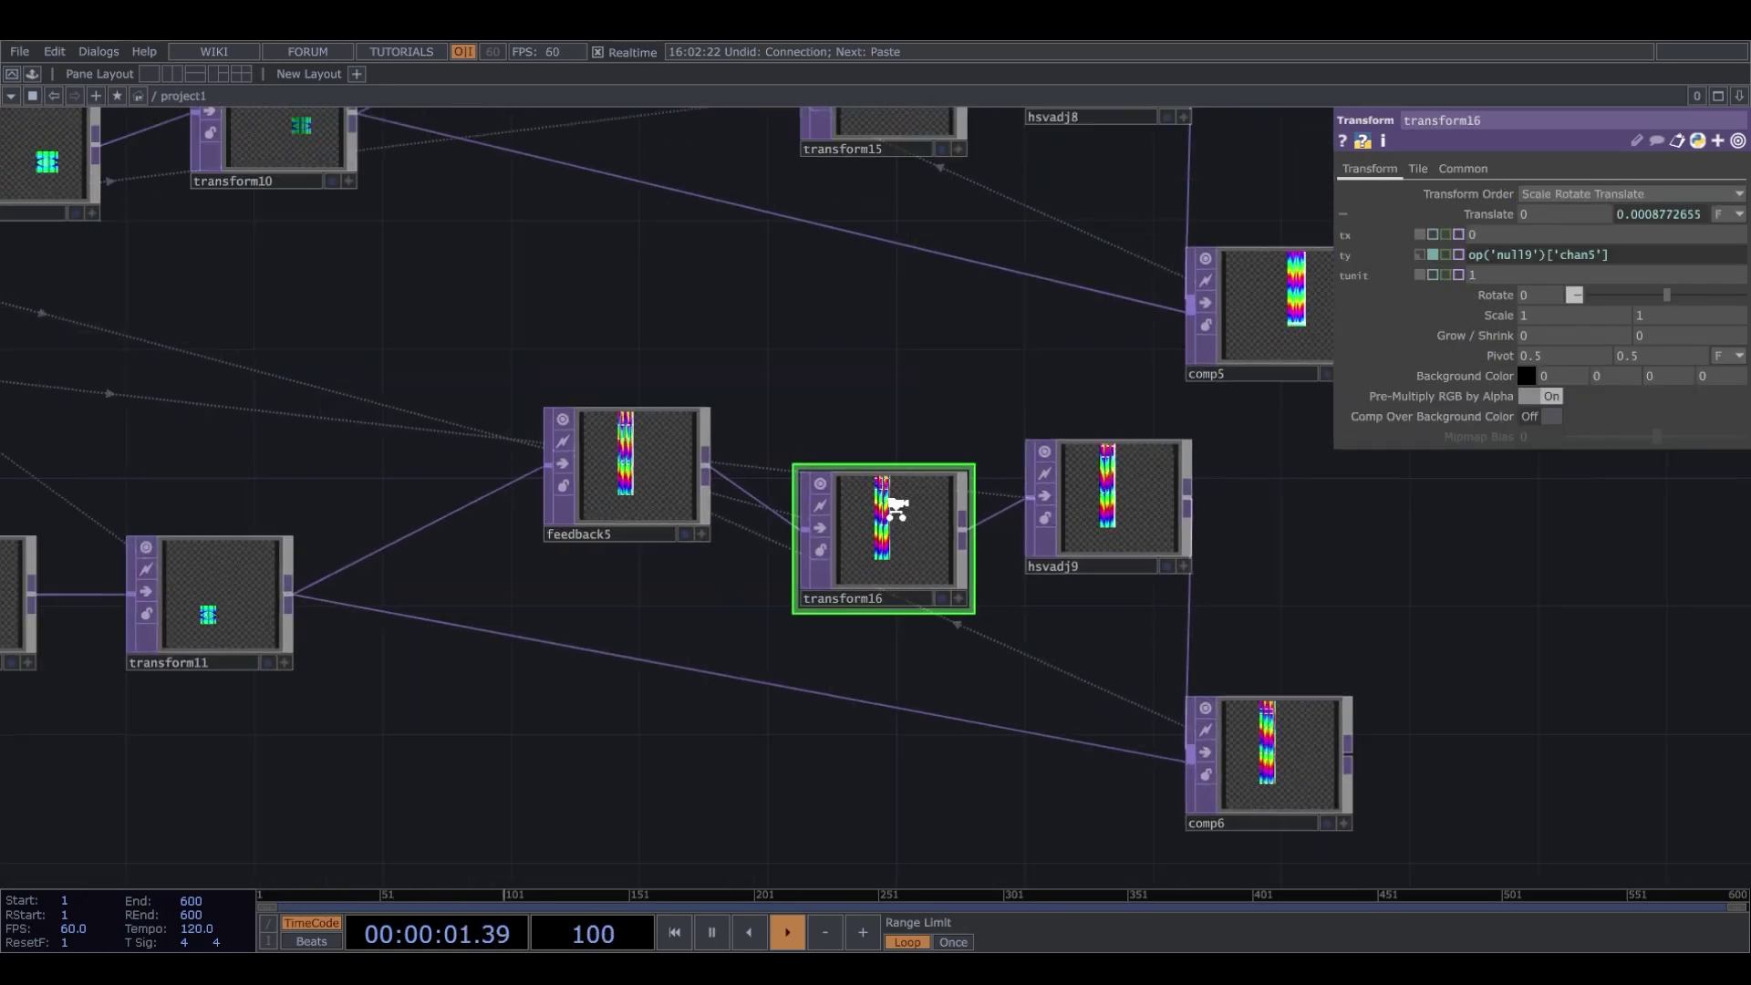
{"action": "left_click_drag", "start_coordinate": [898, 445], "coordinate": [908, 640]}
{"action": "left_click", "coordinate": [1646, 260]}
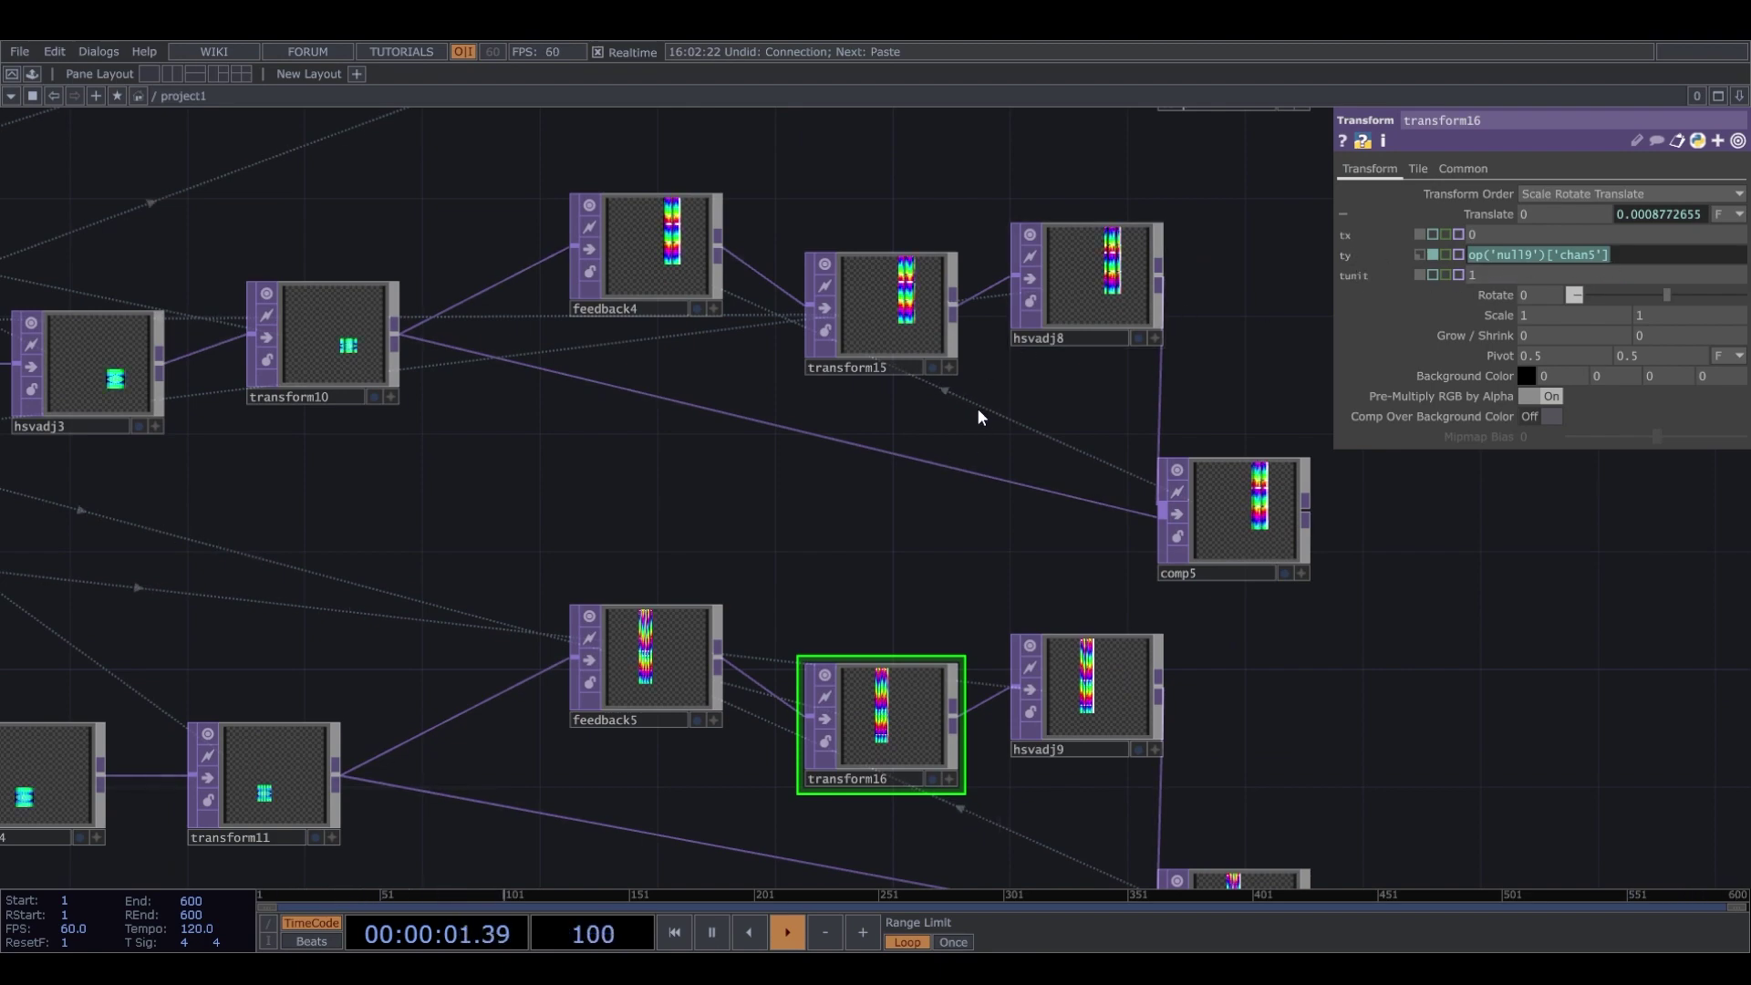
Inspect the trail in transform14 and the channel reference in its X translate.
{"action": "scroll", "coordinate": [945, 407], "scroll_direction": "down", "scroll_amount": 5}
{"action": "scroll", "coordinate": [945, 282], "scroll_direction": "up", "scroll_amount": 5}
{"action": "scroll", "coordinate": [926, 424], "scroll_direction": "up", "scroll_amount": 8}
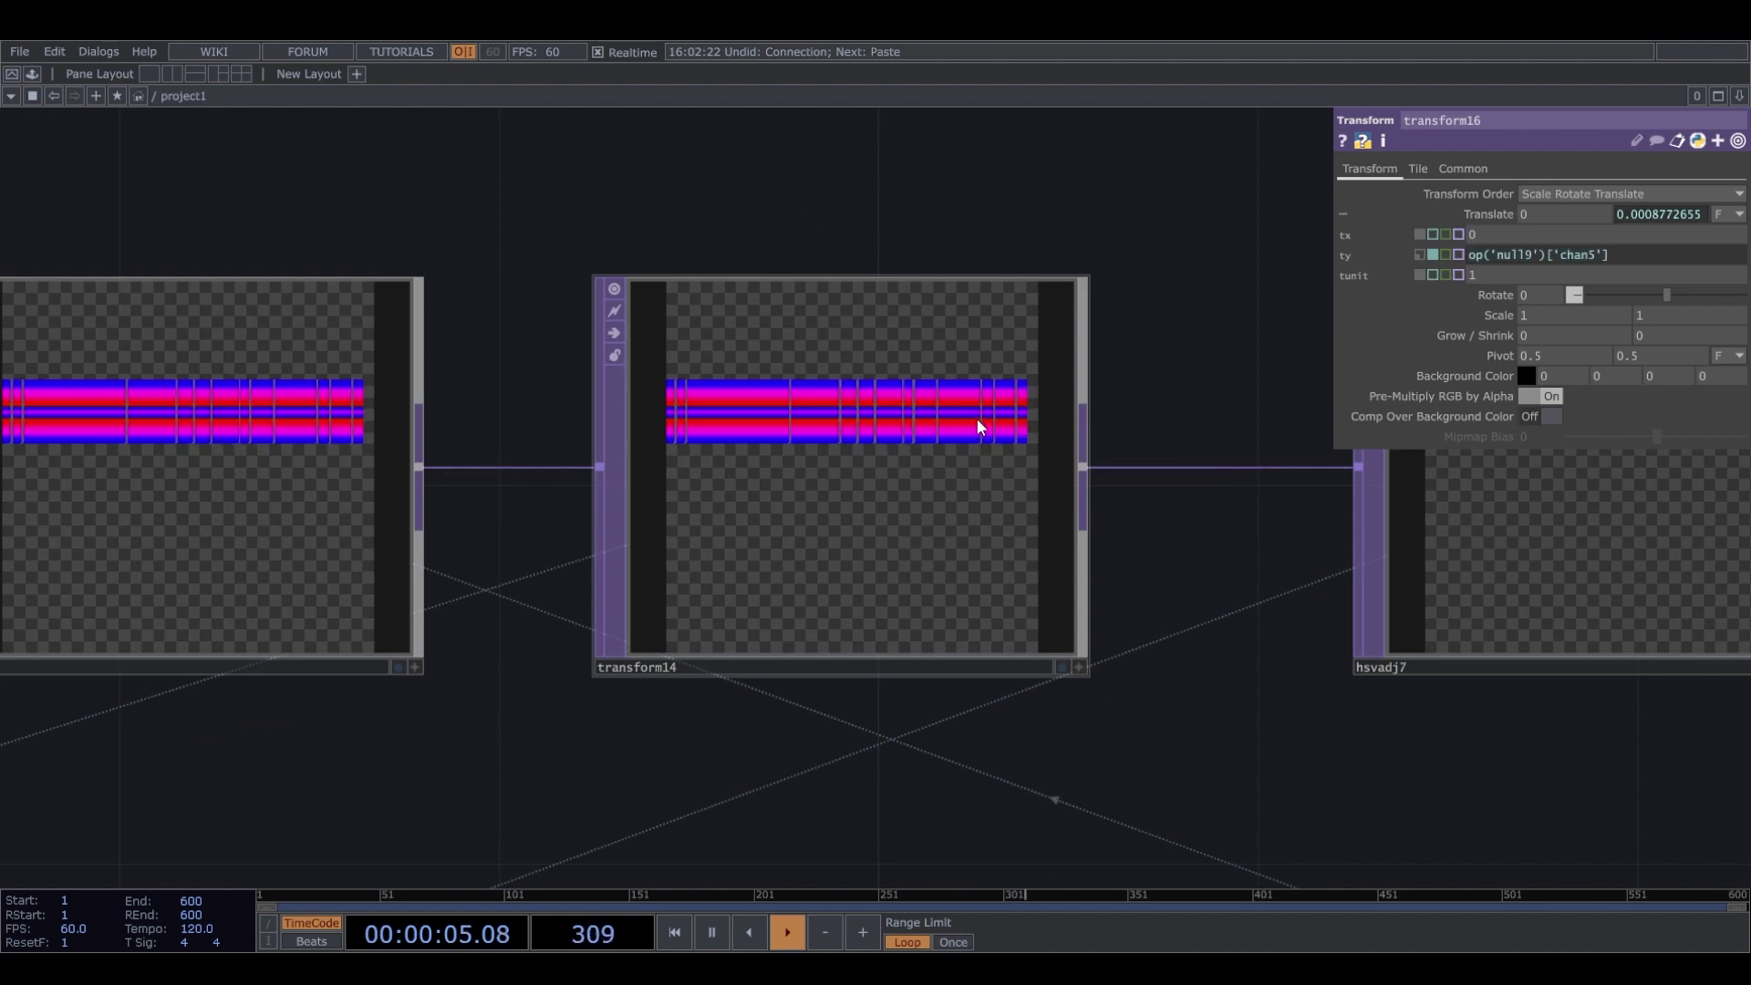
{"action": "left_click", "coordinate": [978, 421]}
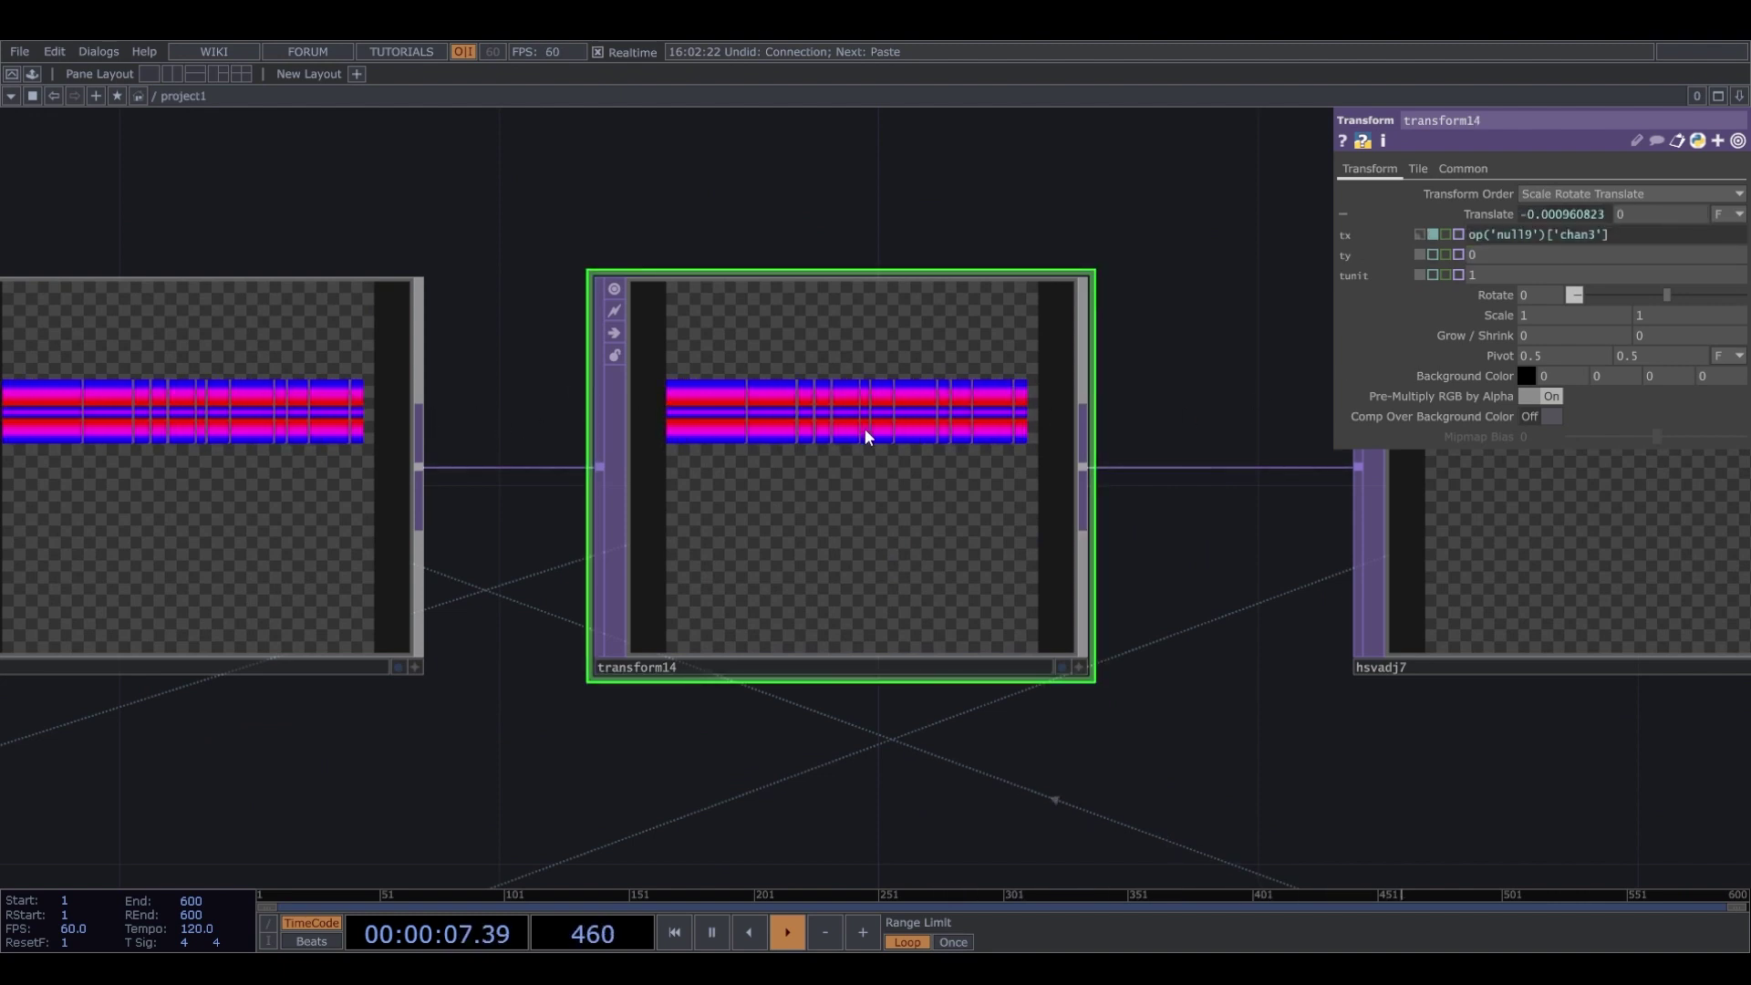
Wire a Null TOP after the composite that ends the first feedback branch.
{"action": "middle_click_drag", "start_coordinate": [880, 463], "coordinate": [840, 690]}
{"action": "left_click_drag", "start_coordinate": [858, 866], "coordinate": [850, 579]}
{"action": "middle_click_drag", "start_coordinate": [891, 700], "coordinate": [904, 688]}
{"action": "scroll", "coordinate": [867, 508], "scroll_direction": "down", "scroll_amount": 4}
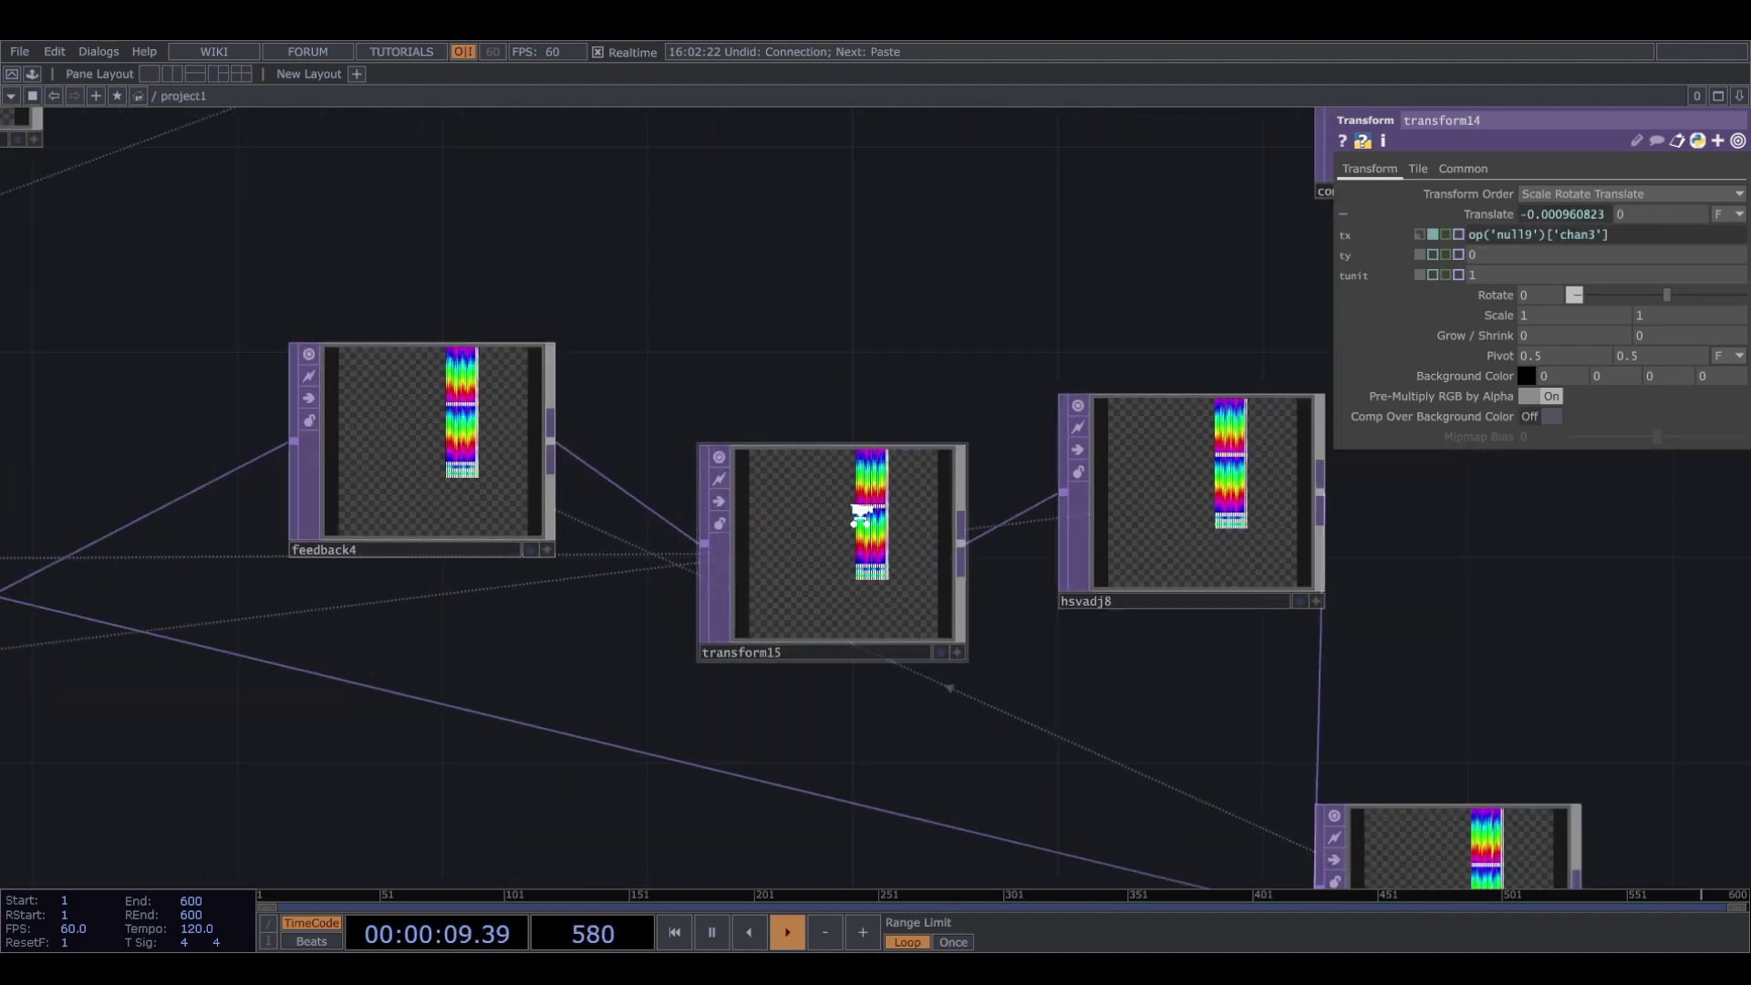
{"action": "left_click_drag", "start_coordinate": [1262, 462], "coordinate": [595, 270]}
{"action": "scroll", "coordinate": [609, 345], "scroll_direction": "down", "scroll_amount": 5}
{"action": "left_click_drag", "start_coordinate": [639, 408], "coordinate": [641, 657]}
{"action": "scroll", "coordinate": [609, 392], "scroll_direction": "up", "scroll_amount": 2}
{"action": "left_click_drag", "start_coordinate": [516, 281], "coordinate": [625, 299]}
{"action": "scroll", "coordinate": [500, 346], "scroll_direction": "up", "scroll_amount": 3}
Duplicate the first branch's null and connect comp3's output to the copy.
{"action": "key", "text": "ctrl+c"}
{"action": "key", "text": "ctrl+v"}
{"action": "left_click_drag", "start_coordinate": [471, 662], "coordinate": [580, 381]}
{"action": "left_click_drag", "start_coordinate": [609, 383], "coordinate": [592, 648]}
Paste three more nulls and connect them to the outputs of comp4, comp5 and comp6.
{"action": "left_click_drag", "start_coordinate": [774, 683], "coordinate": [770, 177]}
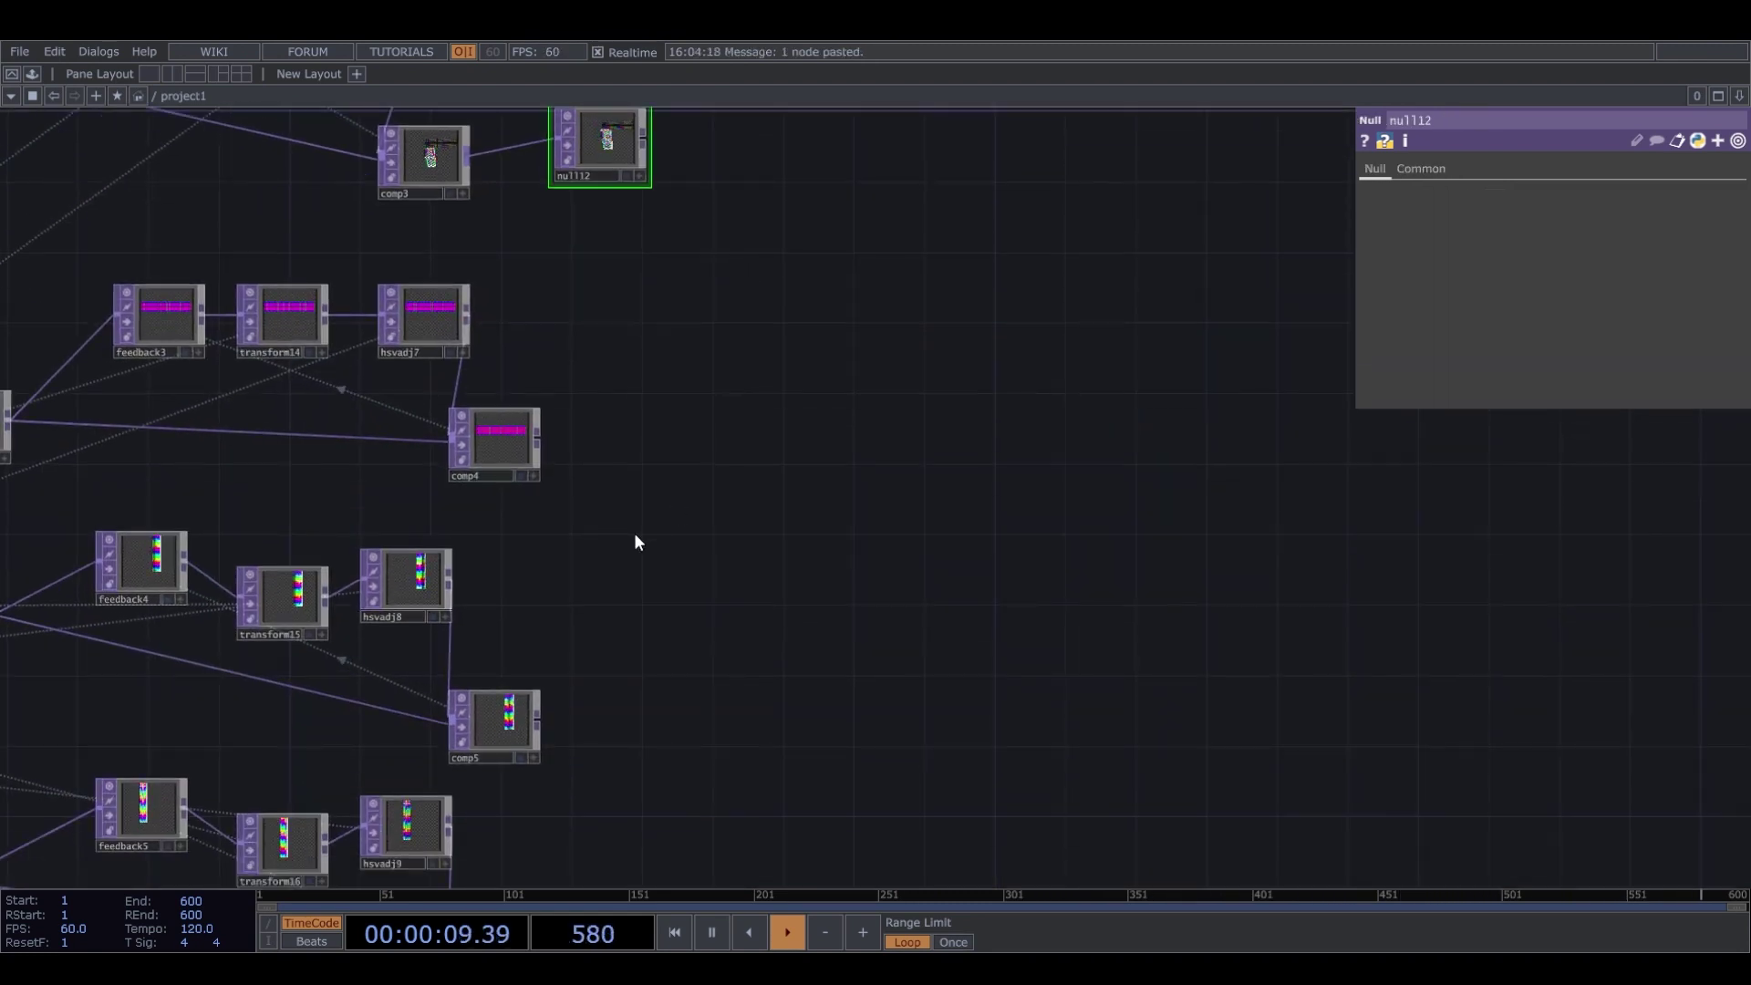
{"action": "key", "text": "ctrl+v"}
{"action": "left_click_drag", "start_coordinate": [813, 698], "coordinate": [599, 428]}
{"action": "scroll", "coordinate": [712, 371], "scroll_direction": "down", "scroll_amount": 3}
{"action": "key", "text": "ctrl+v"}
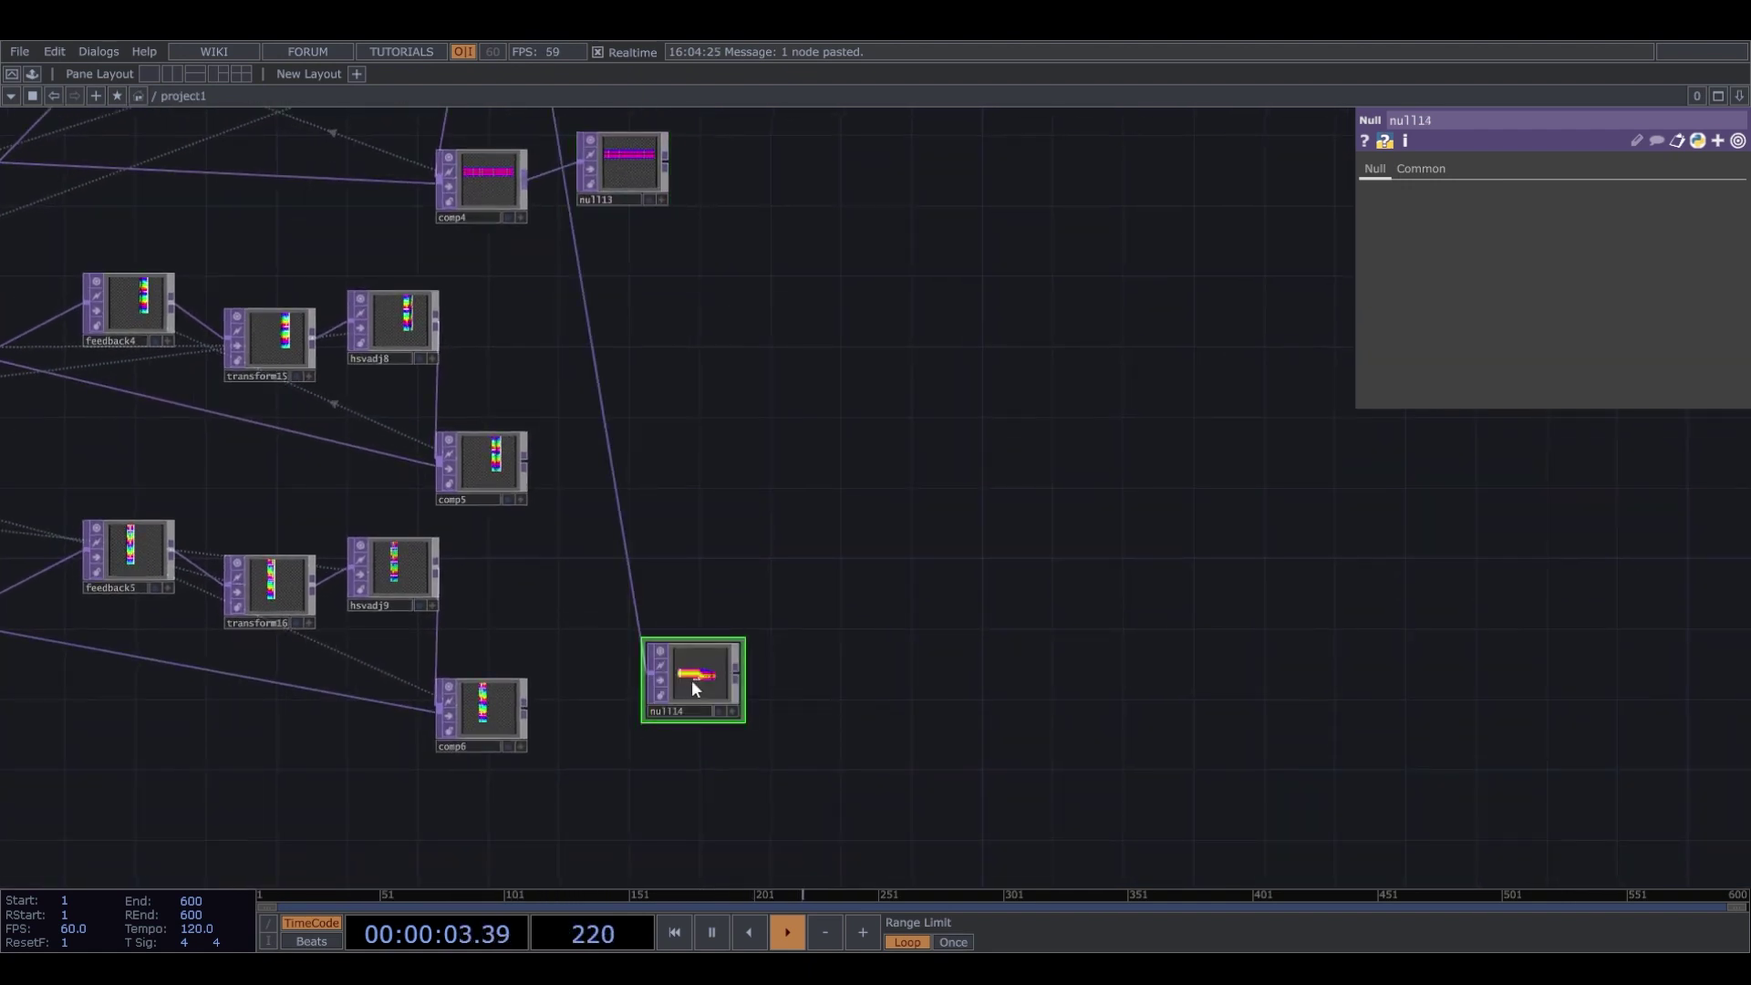
{"action": "left_click_drag", "start_coordinate": [584, 716], "coordinate": [648, 674]}
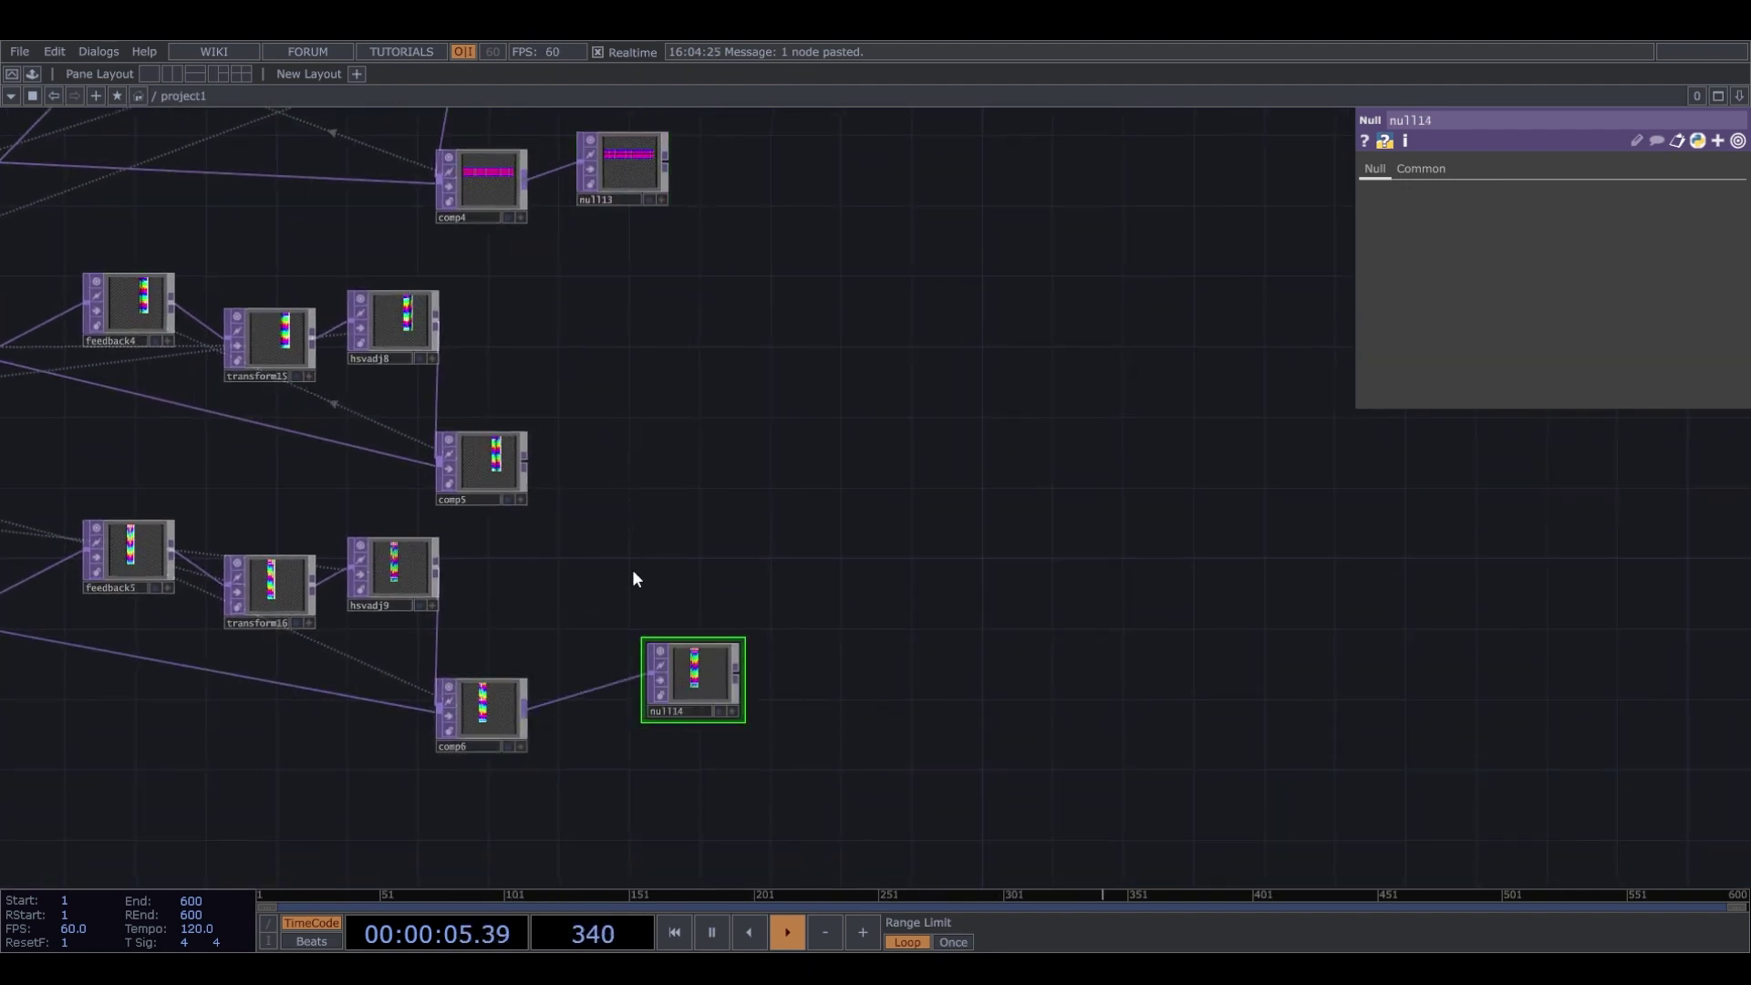
{"action": "key", "text": "ctrl+v"}
{"action": "left_click_drag", "start_coordinate": [715, 746], "coordinate": [676, 453]}
{"action": "left_click_drag", "start_coordinate": [526, 462], "coordinate": [610, 461]}
Add a Composite TOP beyond the feedback branches and feed all five branch nulls, null11 to null15, into it.
{"action": "scroll", "coordinate": [594, 586], "scroll_direction": "down", "scroll_amount": 3}
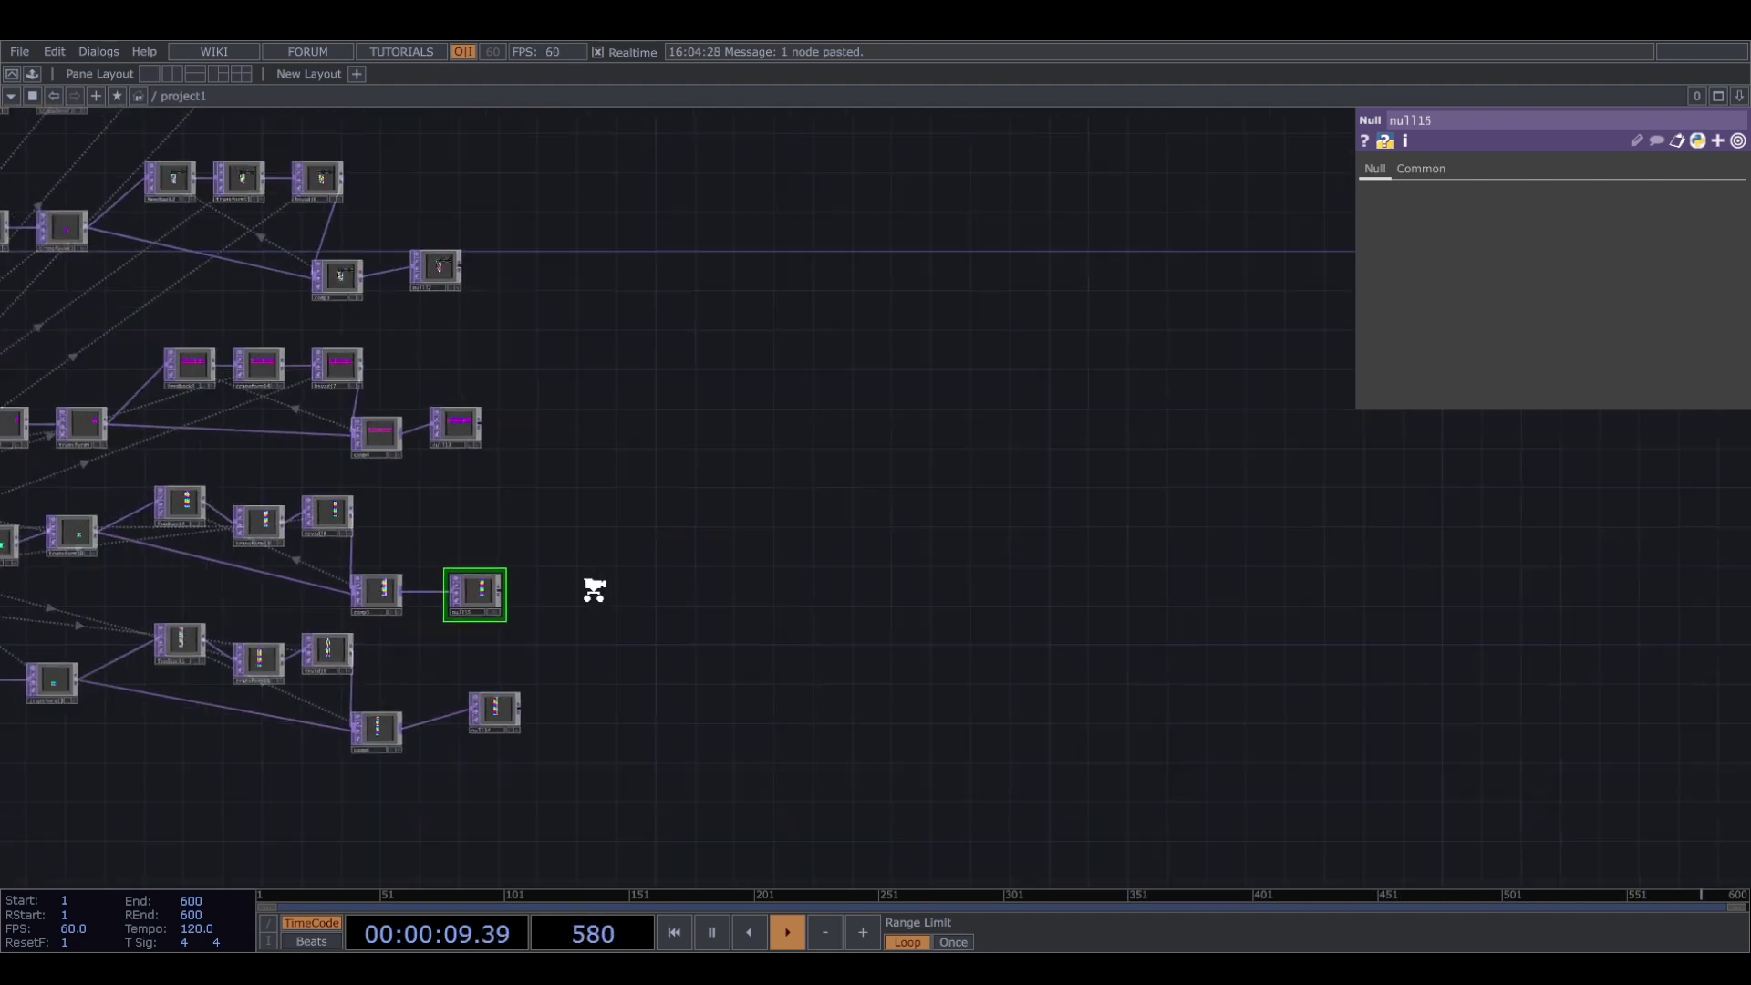
{"action": "left_click", "coordinate": [331, 451]}
{"action": "left_click", "coordinate": [741, 325]}
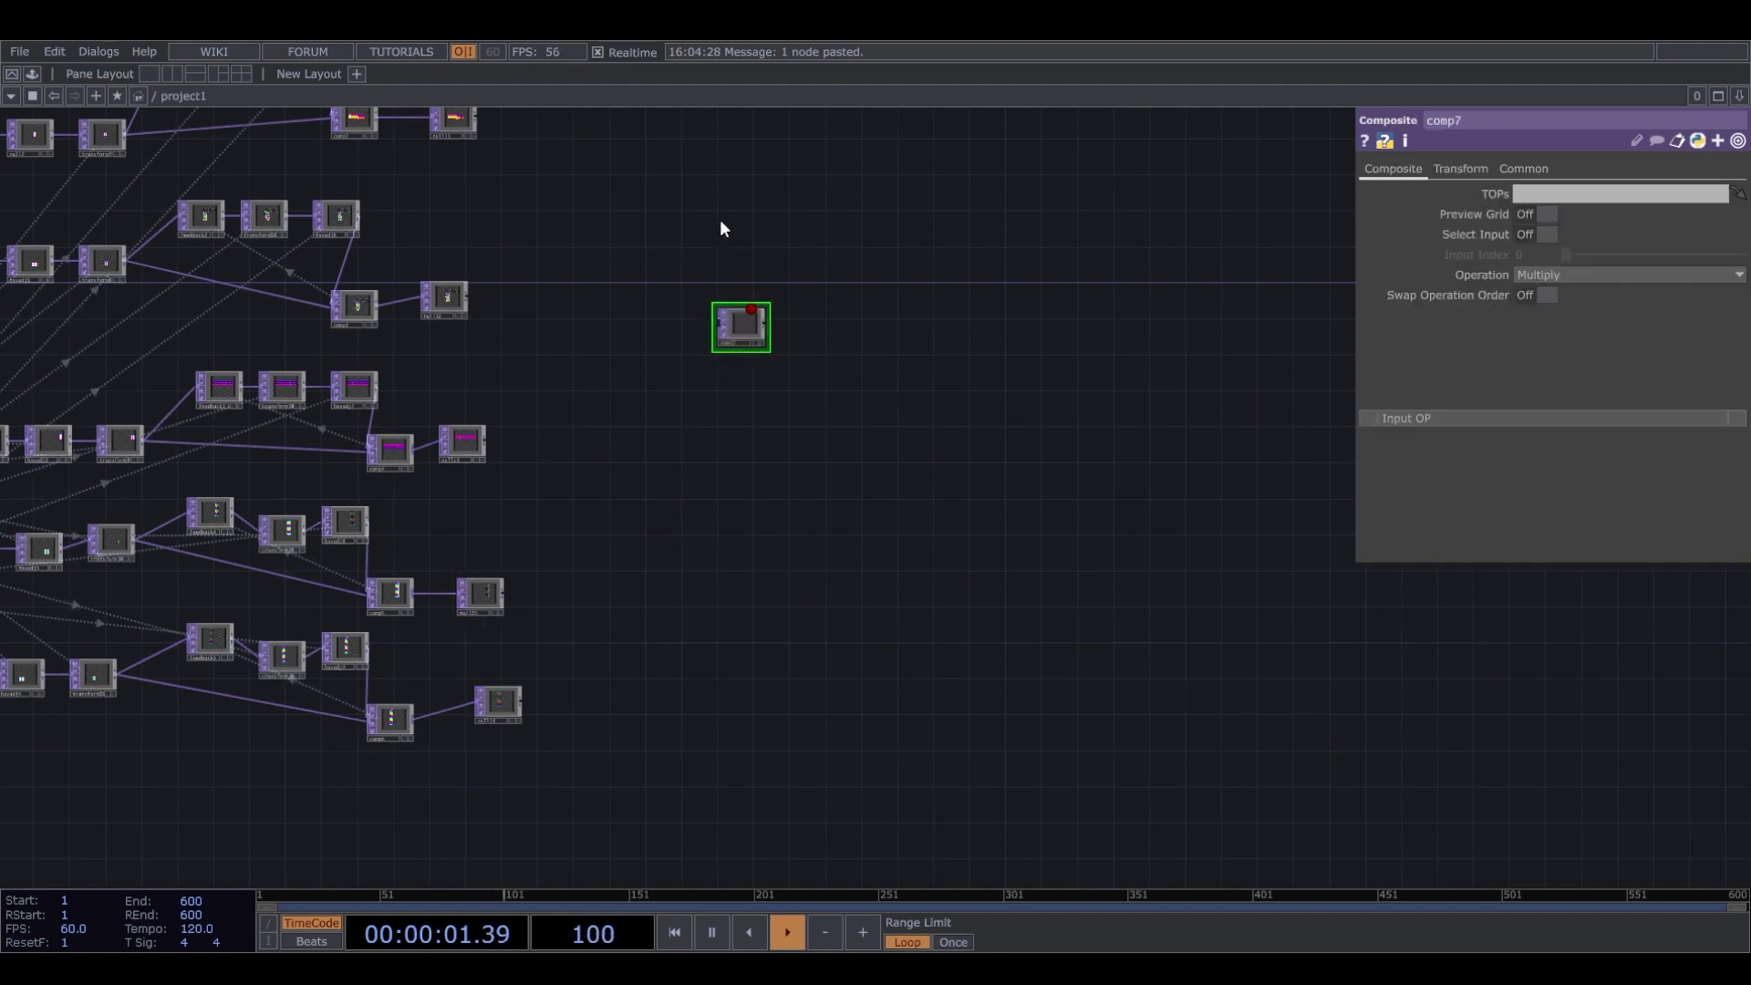
{"action": "left_click_drag", "start_coordinate": [603, 114], "coordinate": [527, 772]}
{"action": "scroll", "coordinate": [618, 279], "scroll_direction": "down", "scroll_amount": 3}
{"action": "left_click_drag", "start_coordinate": [535, 296], "coordinate": [715, 441]}
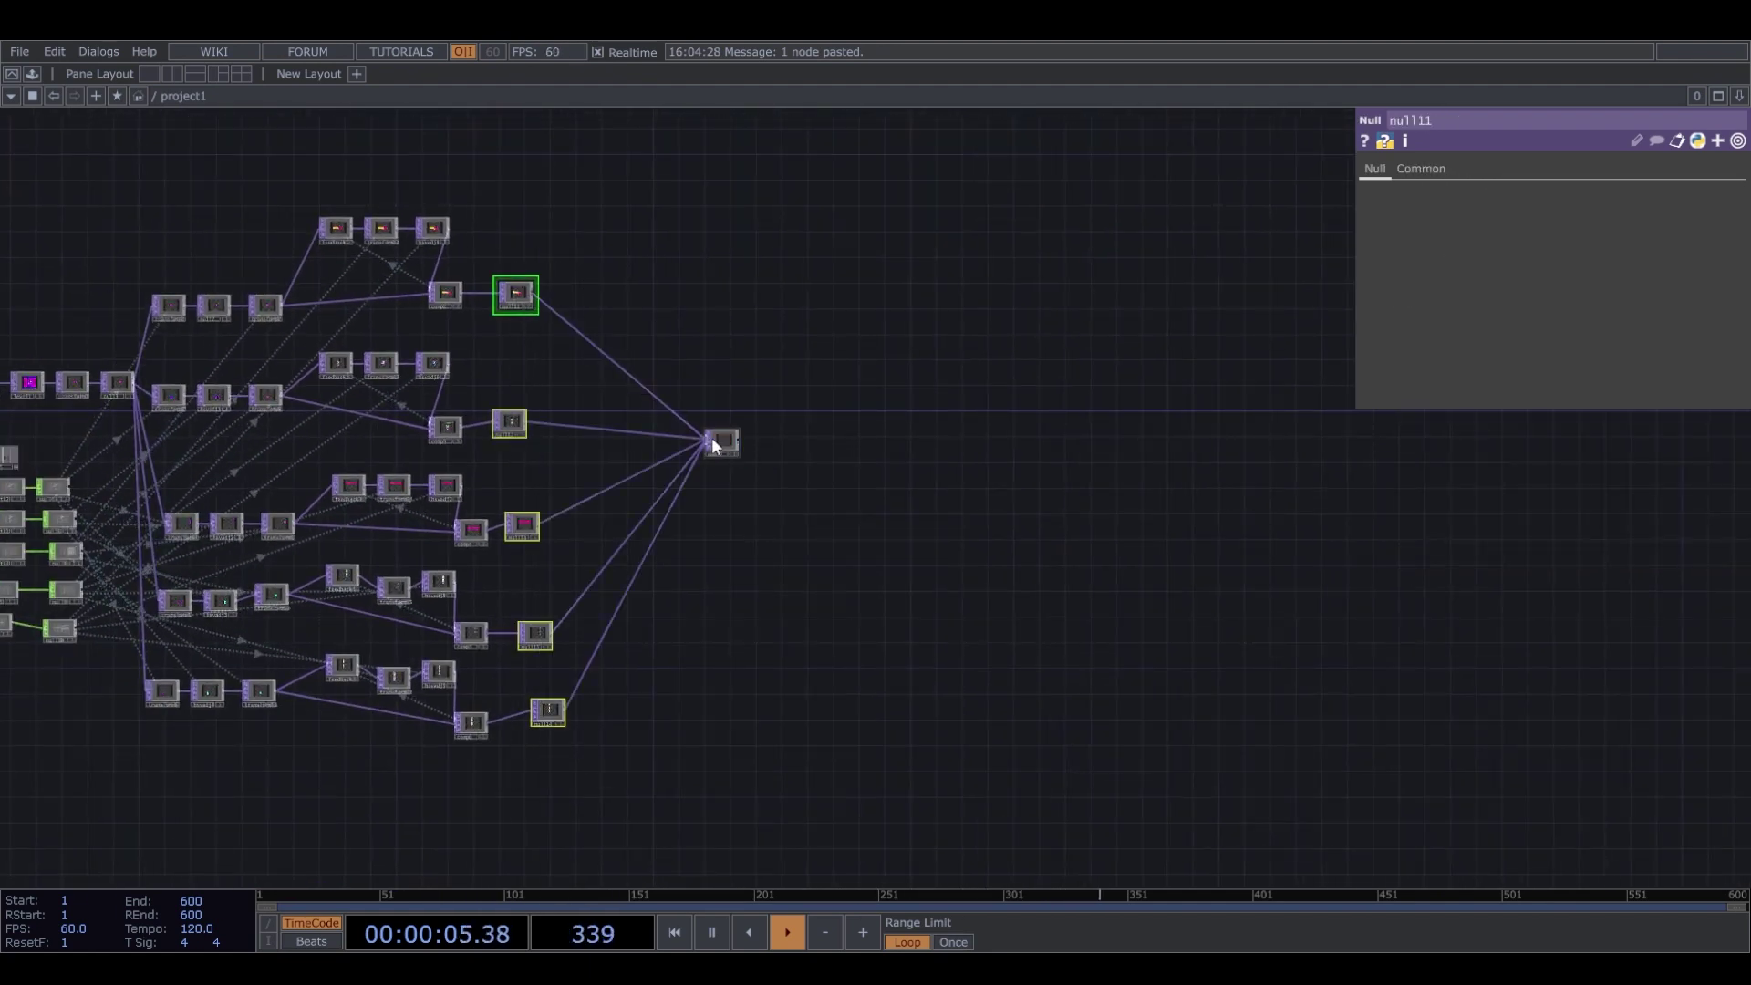
Set comp7's Operation to Over and inspect the combined image.
{"action": "scroll", "coordinate": [715, 441], "scroll_direction": "up", "scroll_amount": 5}
{"action": "left_click", "coordinate": [742, 456]}
{"action": "left_click", "coordinate": [1562, 274]}
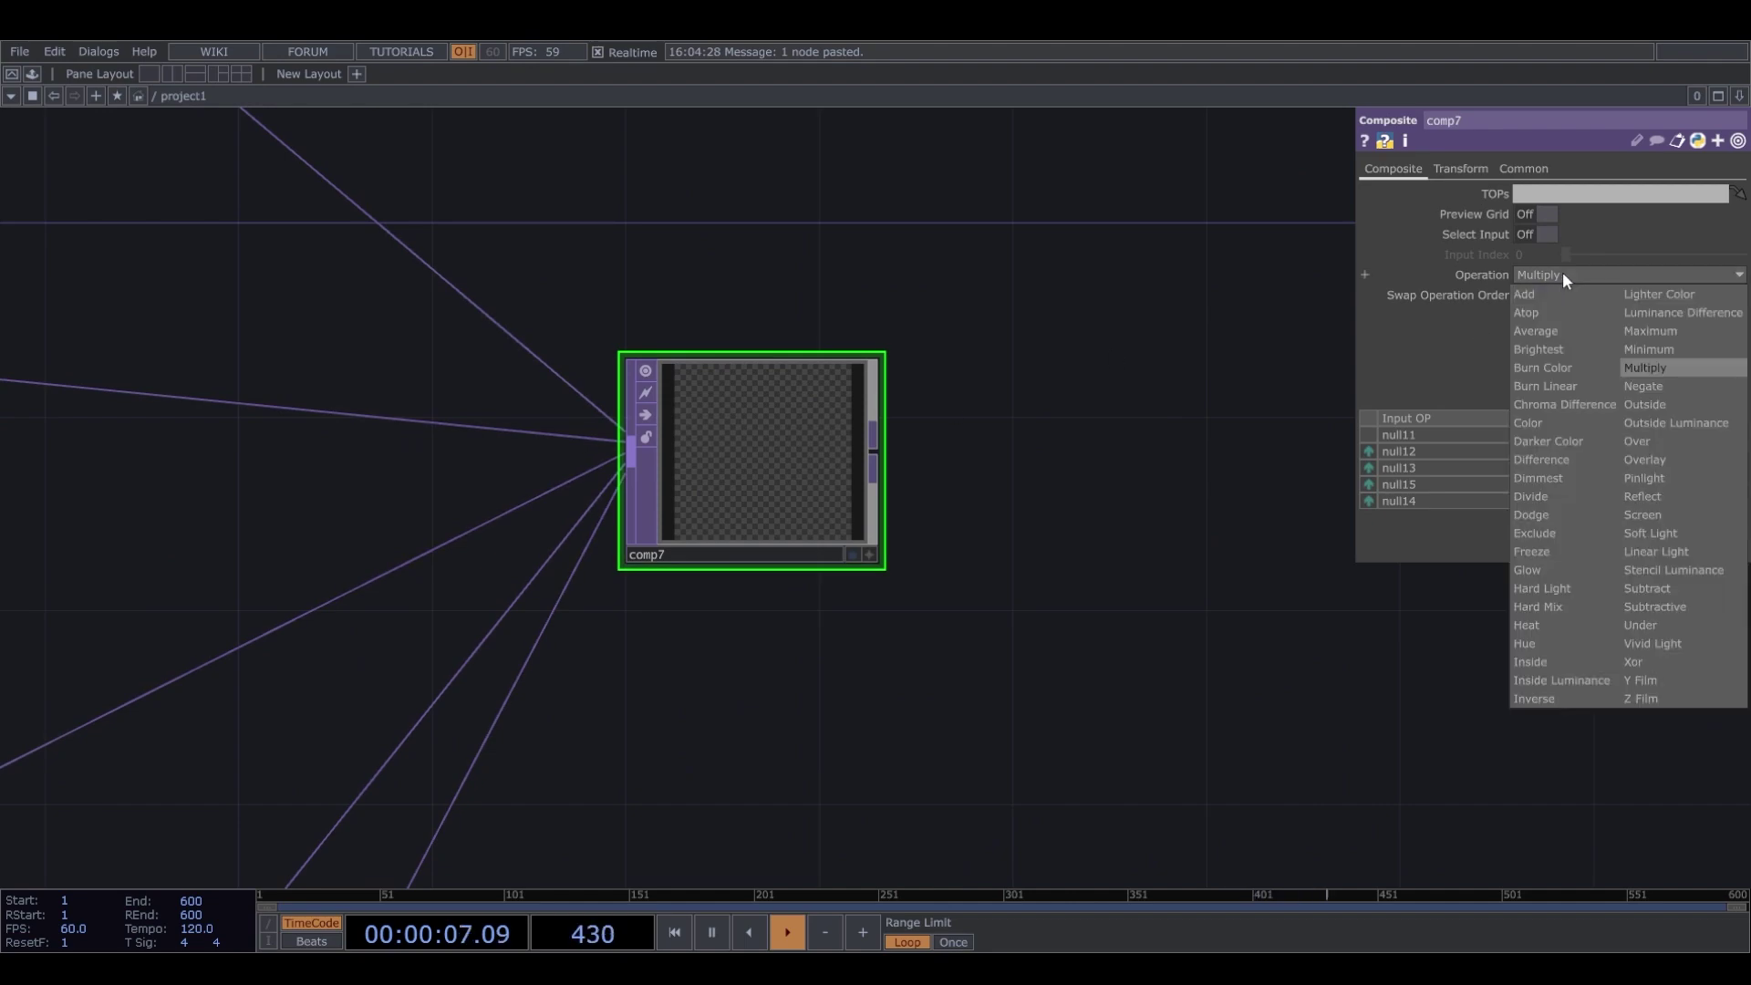
{"action": "left_click", "coordinate": [1660, 444]}
{"action": "scroll", "coordinate": [865, 431], "scroll_direction": "up", "scroll_amount": 2}
{"action": "scroll", "coordinate": [760, 411], "scroll_direction": "up", "scroll_amount": 5}
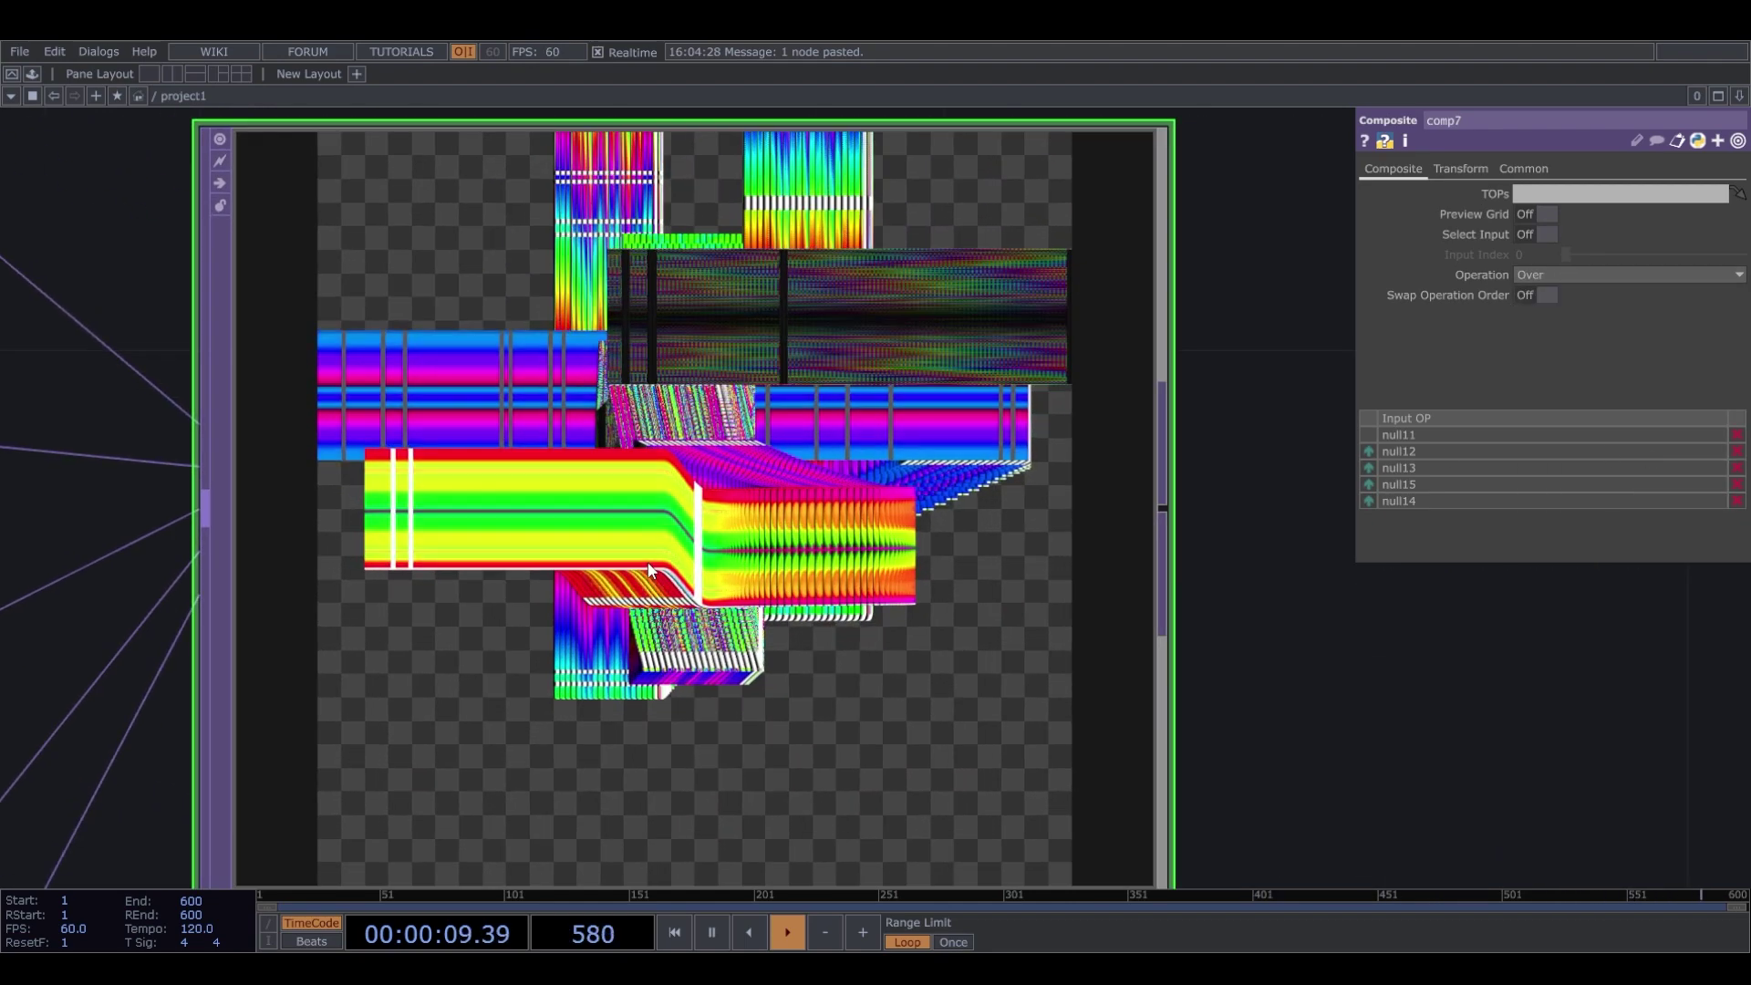
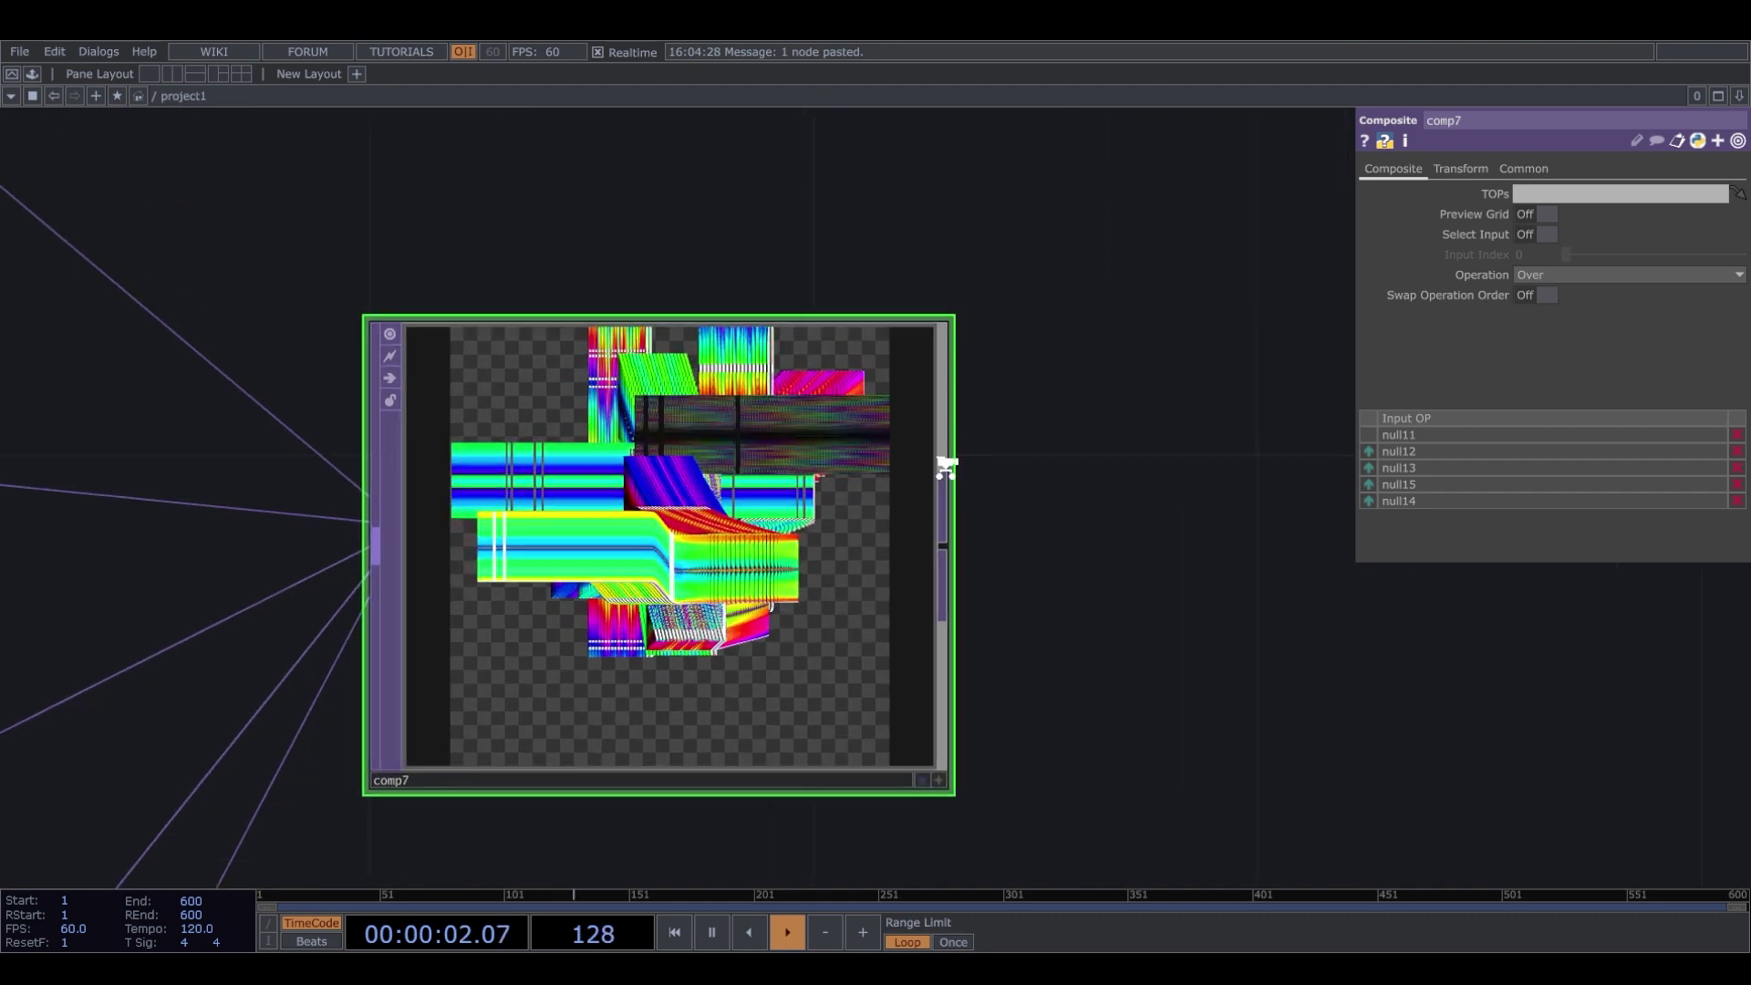
Try comp7's Output Resolution at Eighth, then set it to Quarter.
{"action": "left_click", "coordinate": [1539, 166]}
{"action": "left_click", "coordinate": [1556, 192]}
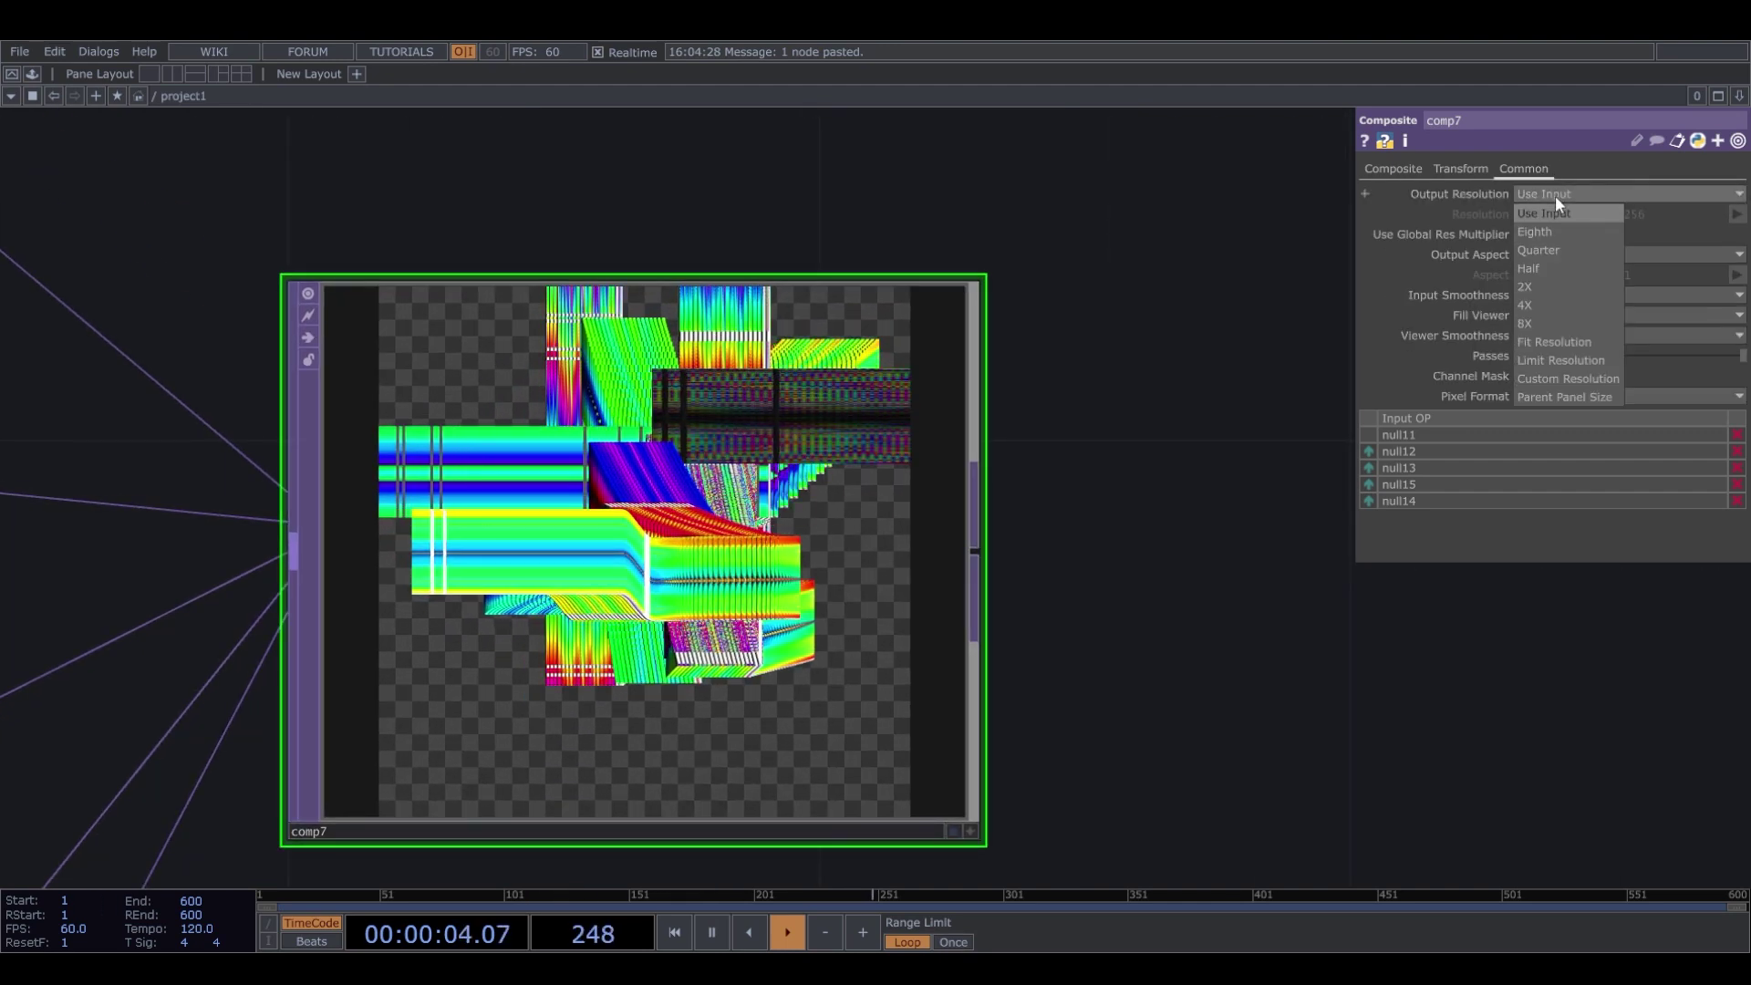
{"action": "left_click", "coordinate": [1535, 230]}
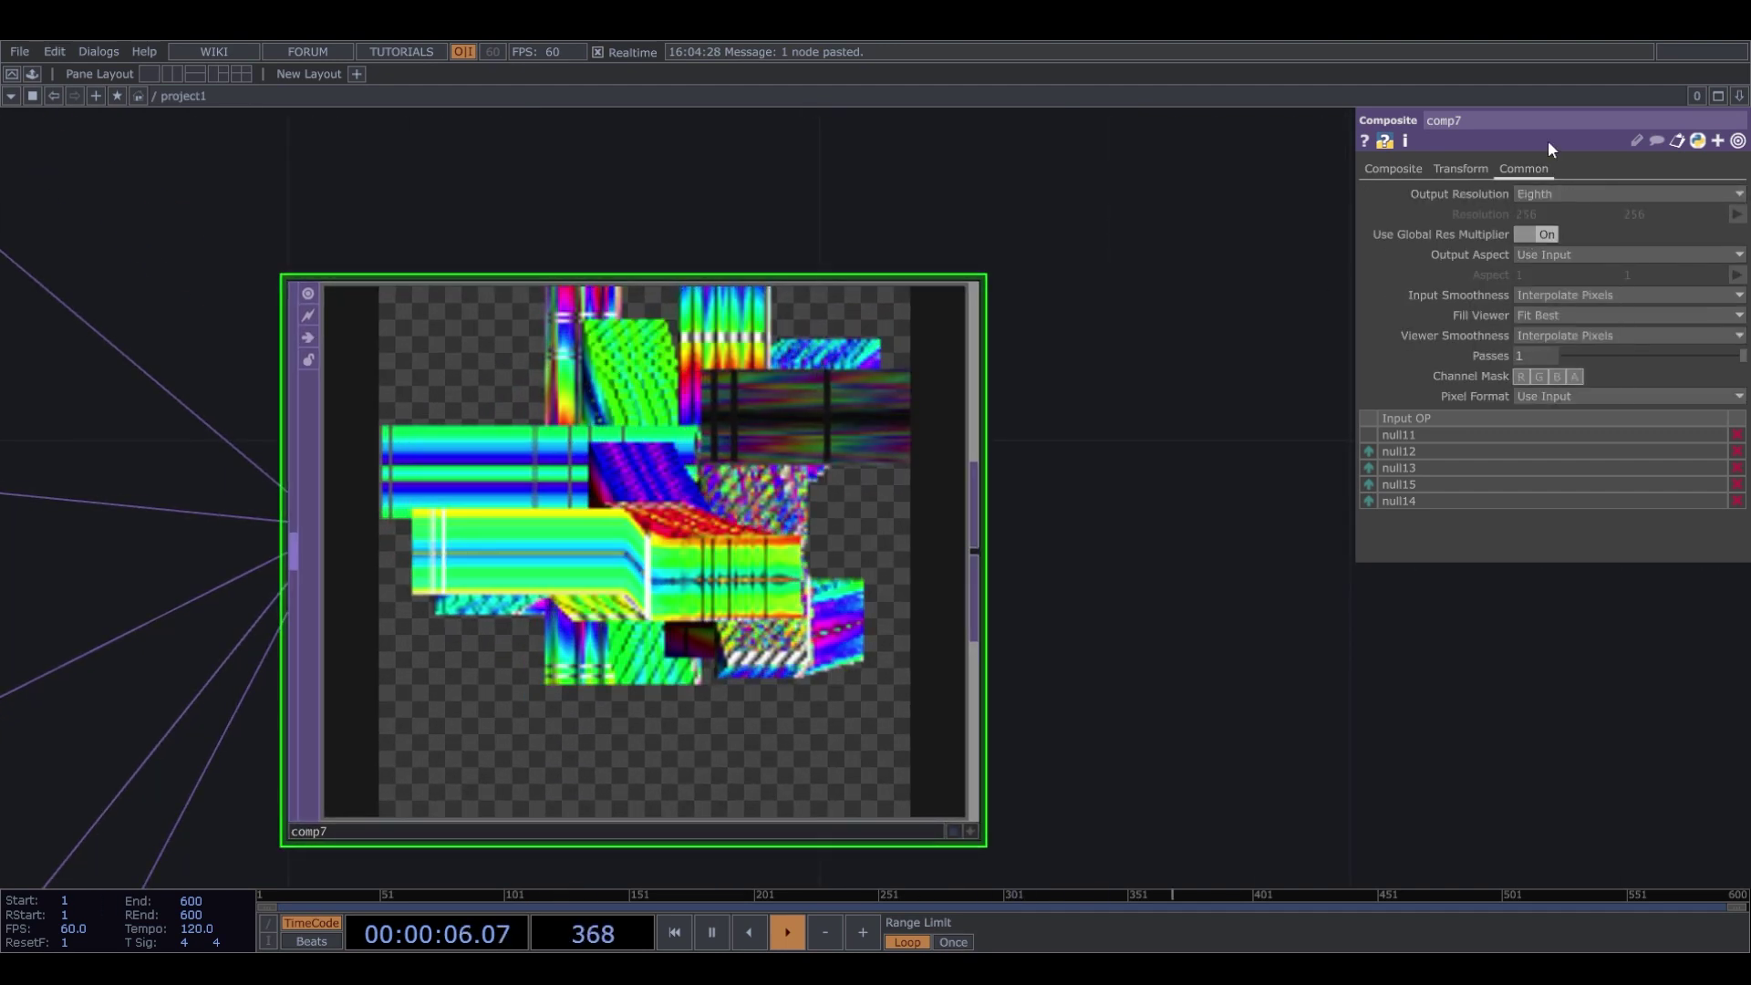
{"action": "left_click", "coordinate": [1540, 194]}
{"action": "left_click", "coordinate": [1546, 254]}
{"action": "scroll", "coordinate": [698, 566], "scroll_direction": "up", "scroll_amount": 1}
{"action": "scroll", "coordinate": [698, 567], "scroll_direction": "up", "scroll_amount": 3}
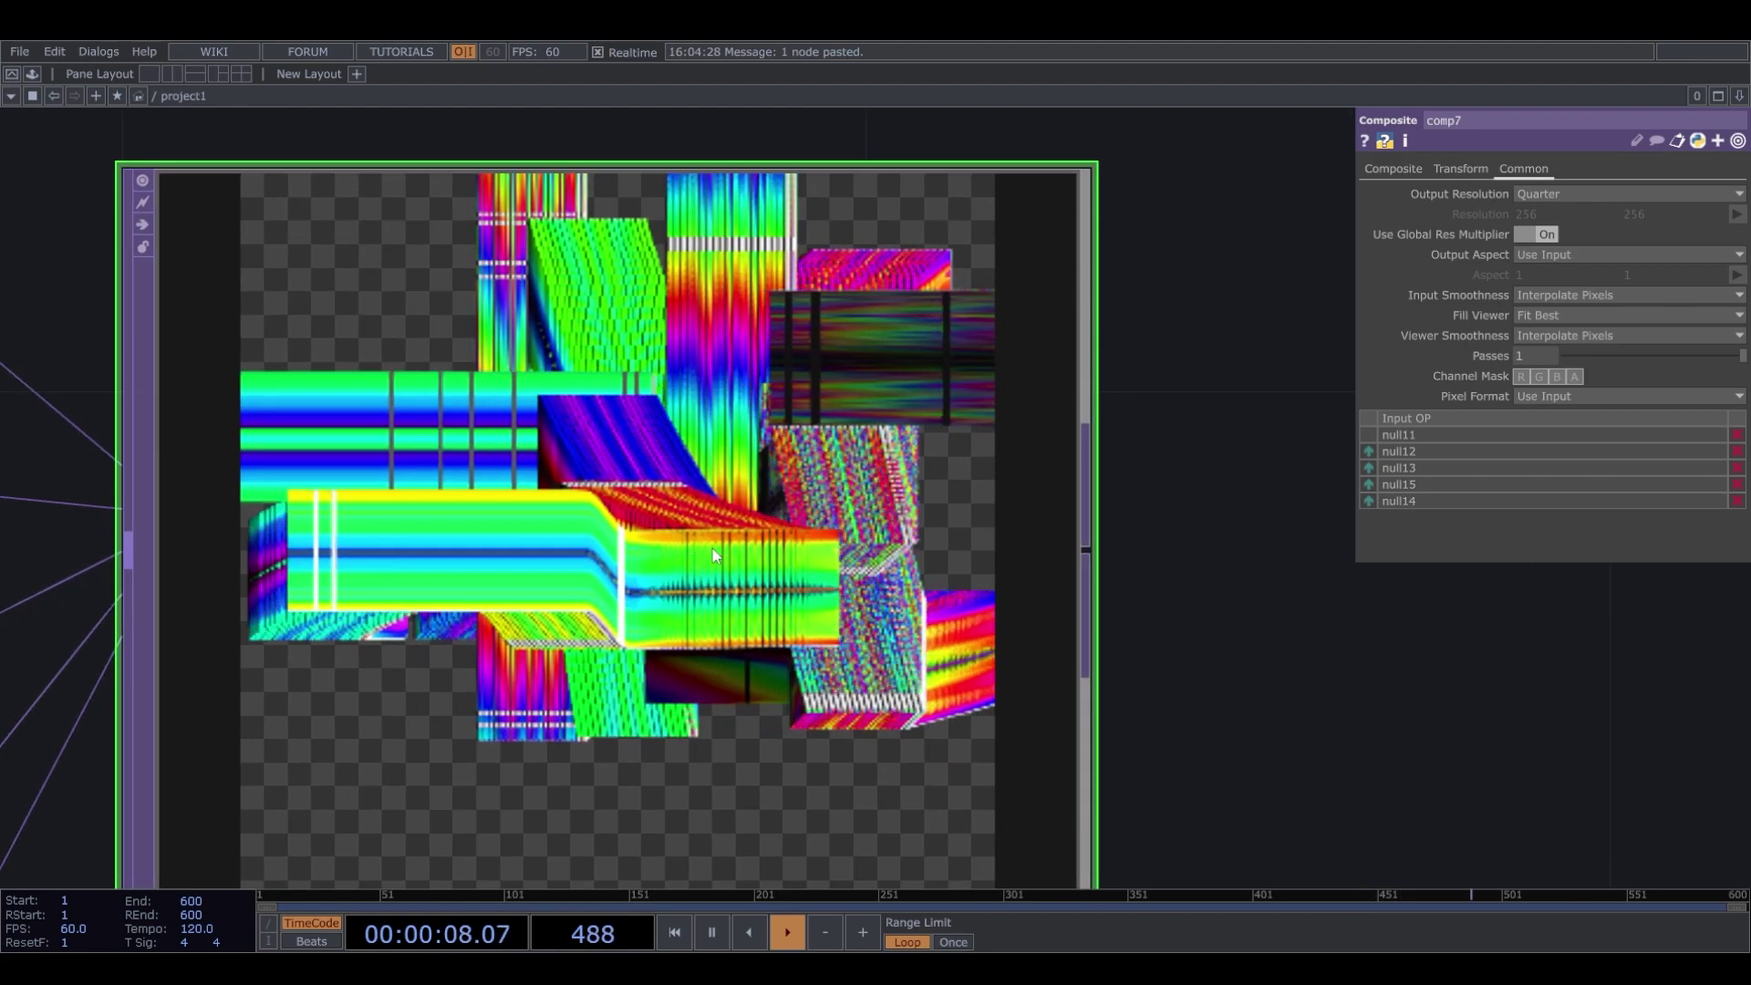
{"action": "scroll", "coordinate": [495, 554], "scroll_direction": "down", "scroll_amount": 6}
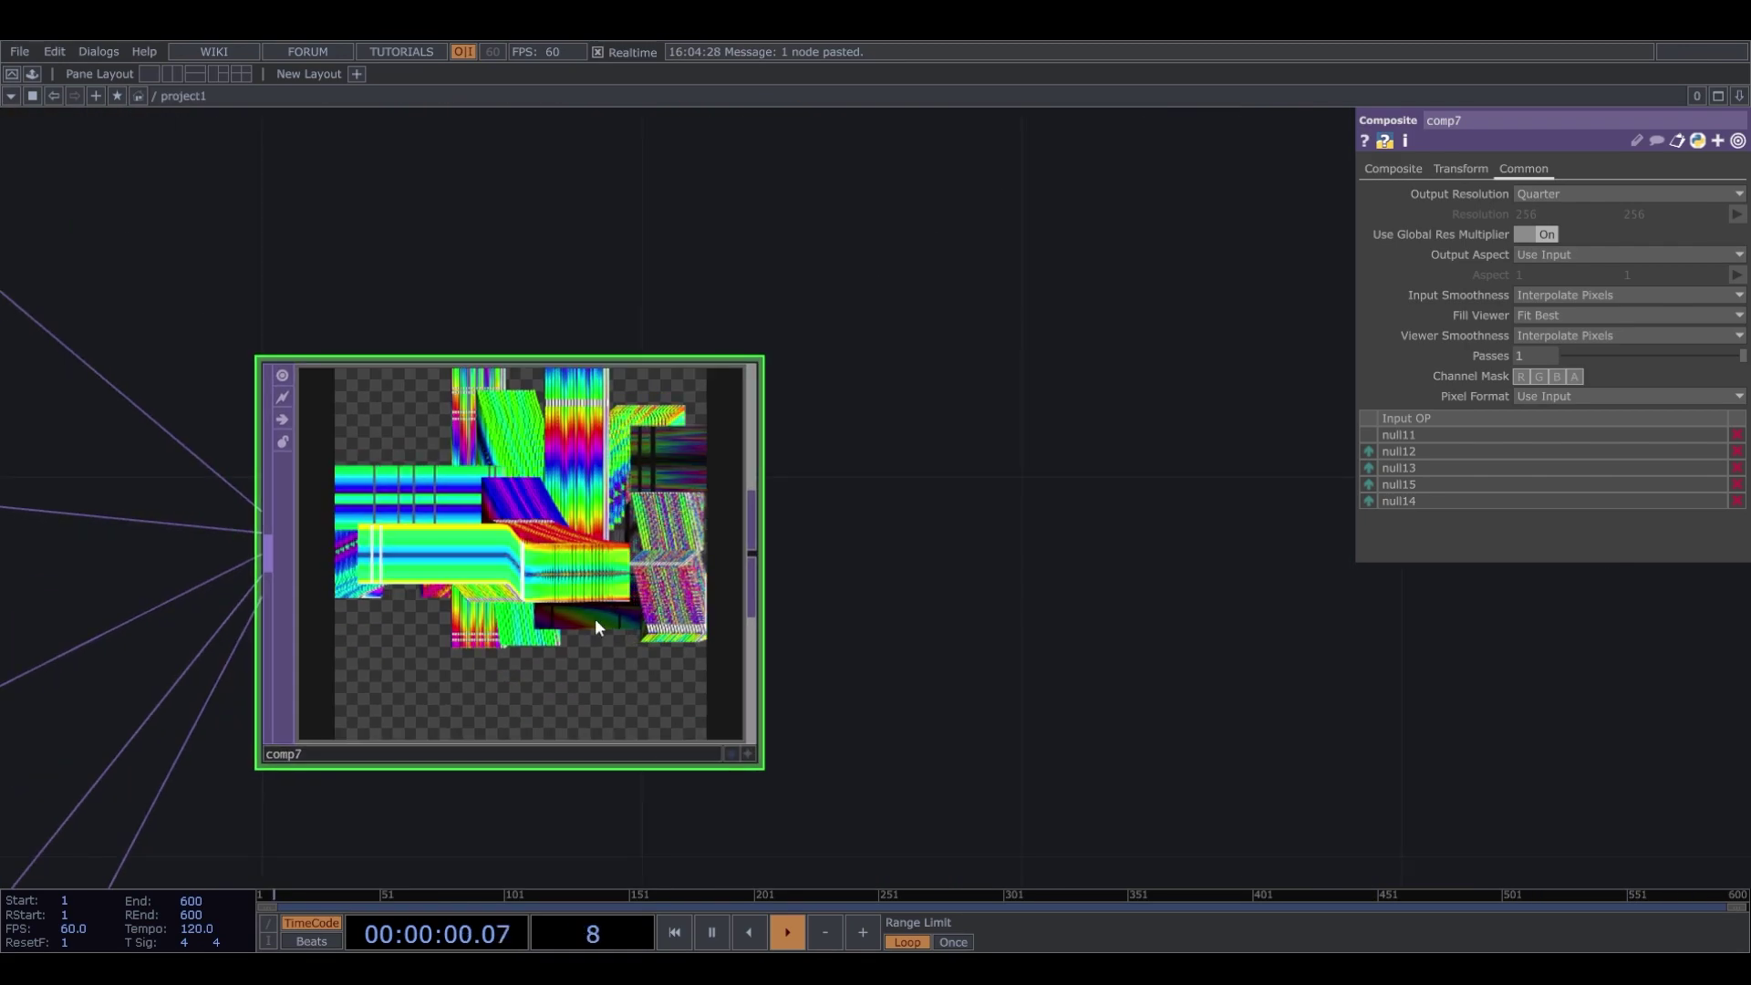
{"action": "scroll", "coordinate": [611, 621], "scroll_direction": "down", "scroll_amount": 4}
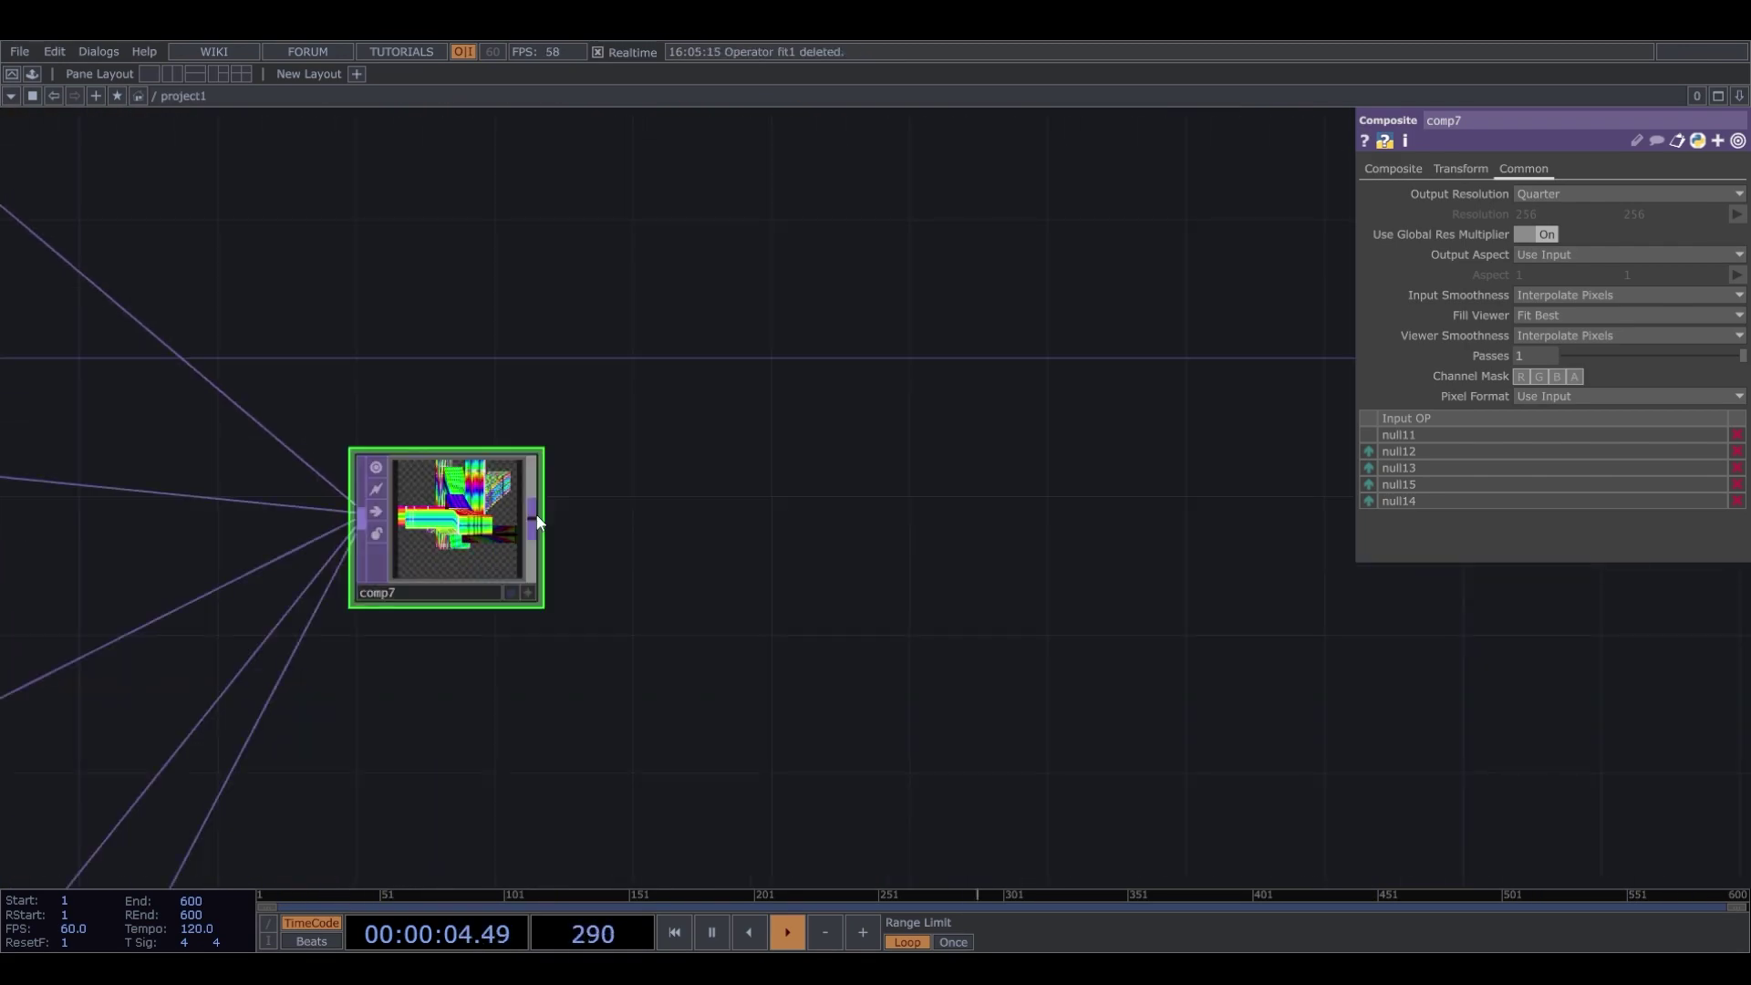
Add a Fit TOP to comp7's output and line it up level with comp7.
{"action": "scroll", "coordinate": [527, 522], "scroll_direction": "up", "scroll_amount": 2}
{"action": "right_click", "coordinate": [574, 511]}
{"action": "left_click", "coordinate": [368, 316]}
{"action": "left_click", "coordinate": [827, 597]}
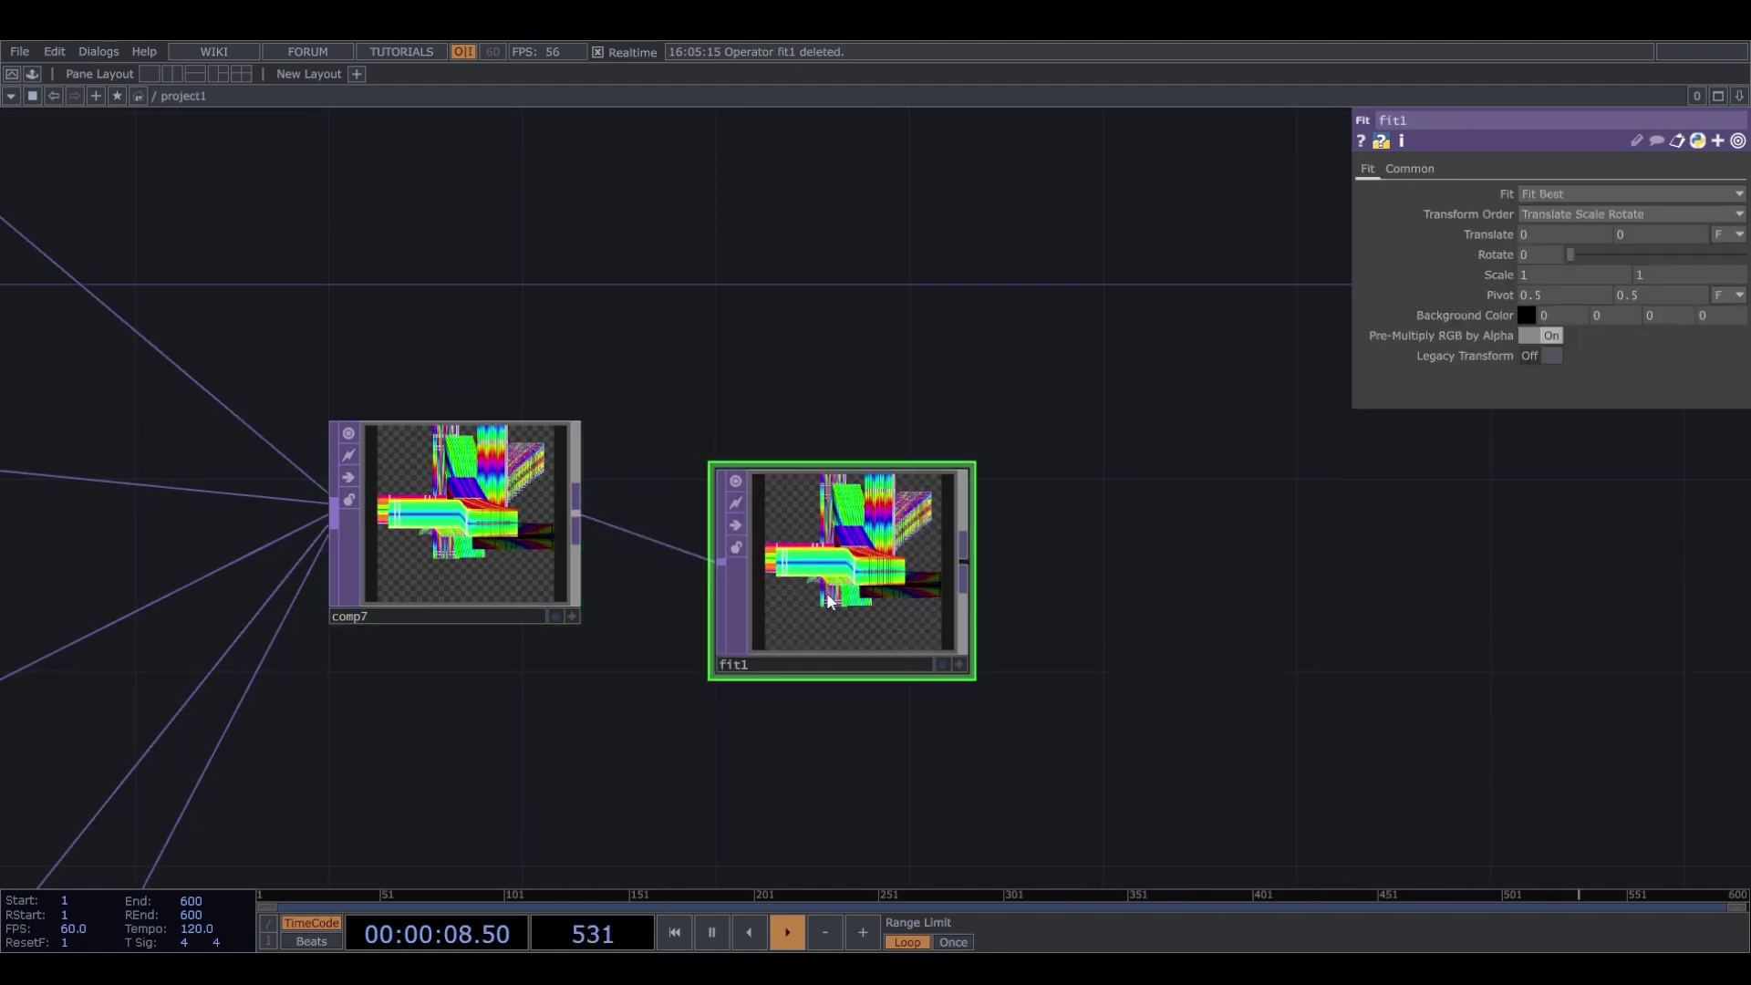
{"action": "left_click_drag", "start_coordinate": [826, 600], "coordinate": [827, 548]}
Set fit1's custom resolution to 1280 by 1280.
{"action": "left_click", "coordinate": [1428, 171]}
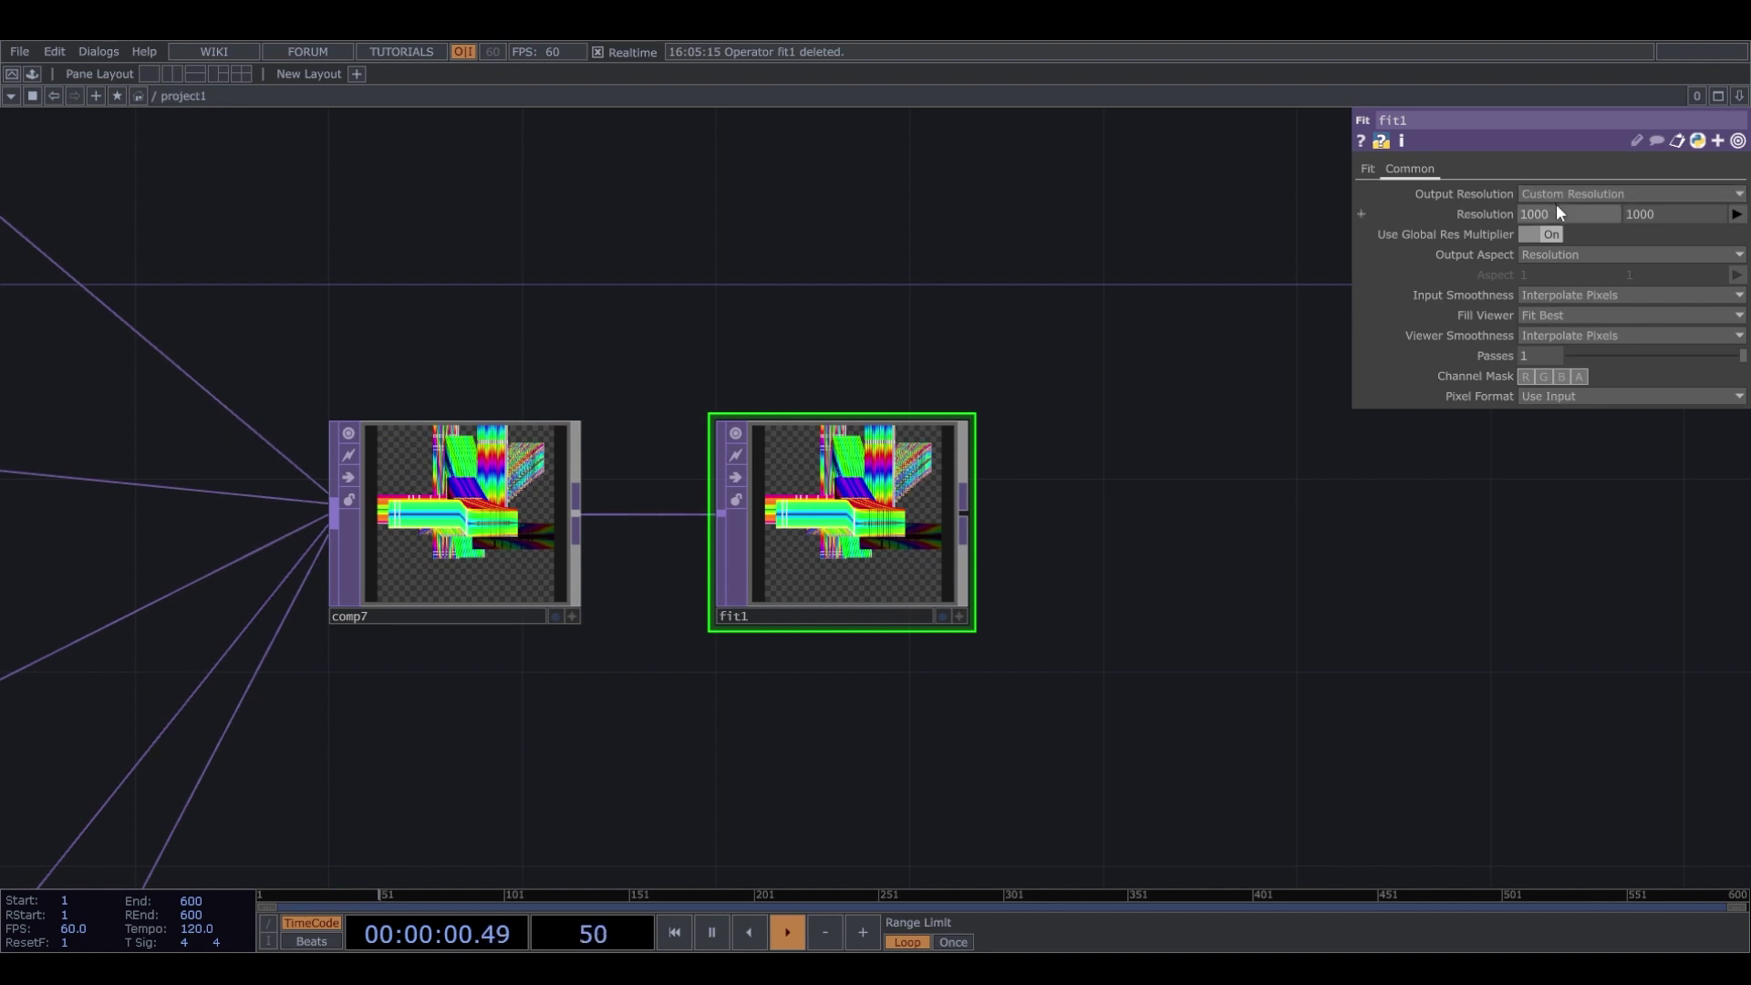
{"action": "type", "text": "1280"}
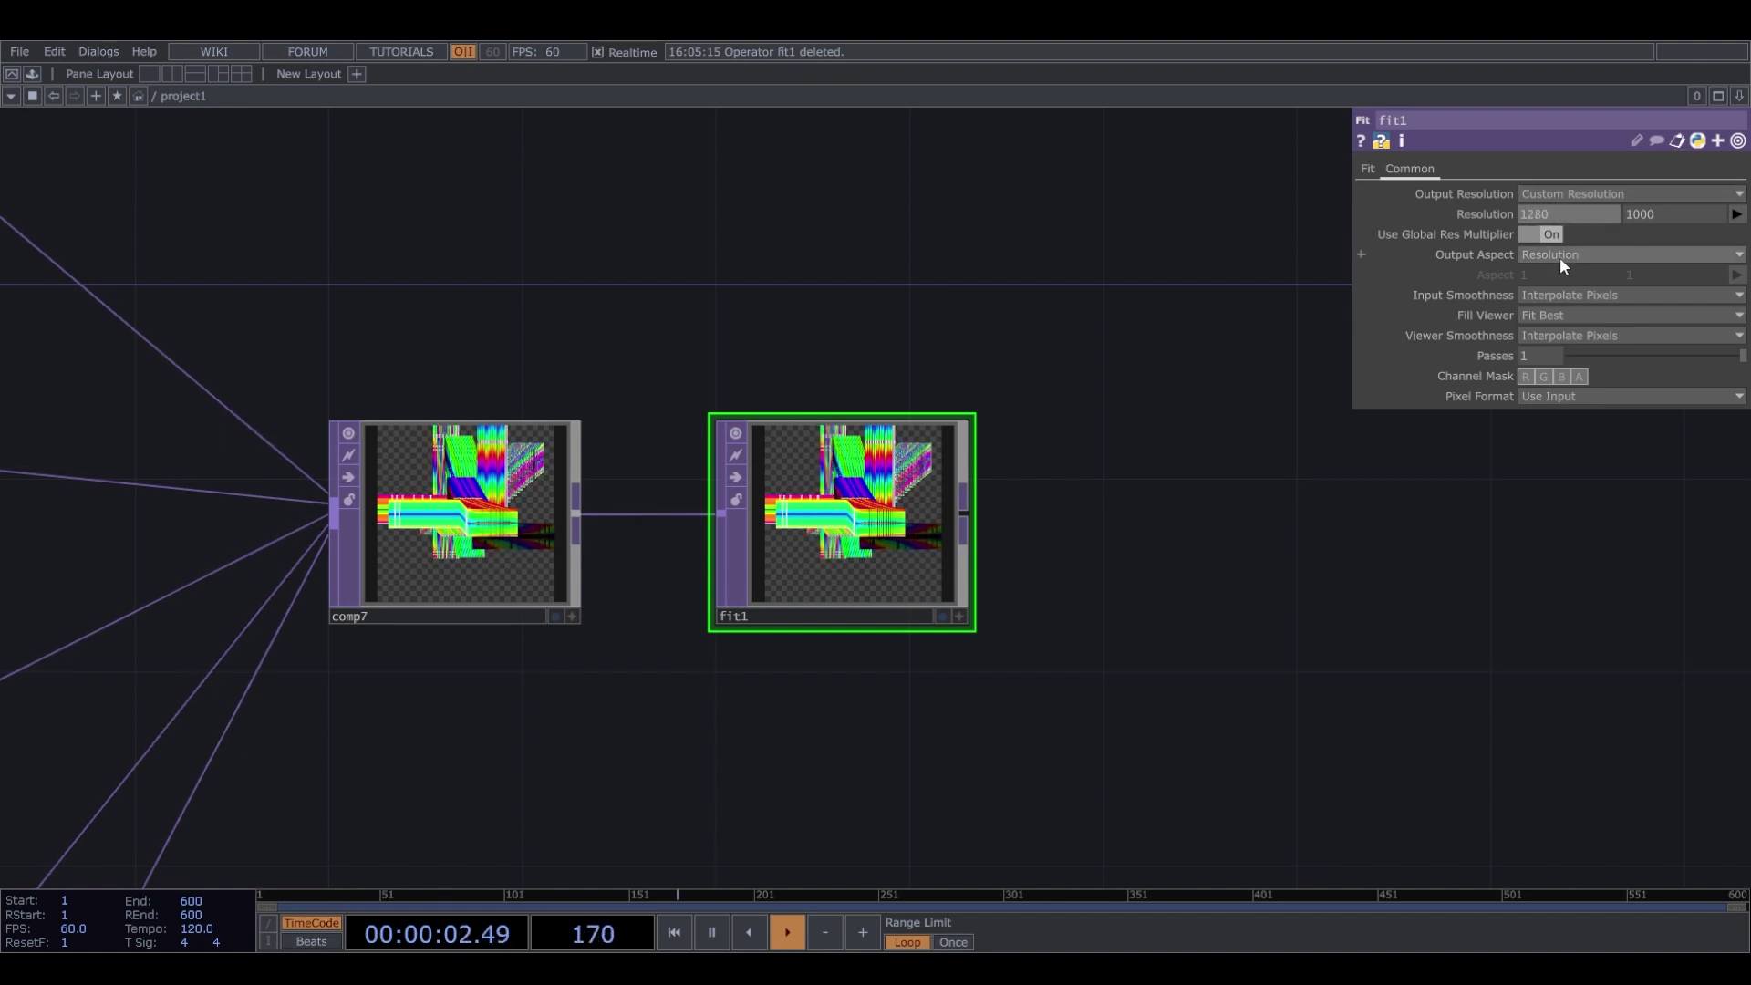
{"action": "left_click", "coordinate": [1637, 213]}
{"action": "type", "text": "1280"}
{"action": "key", "text": "Return"}
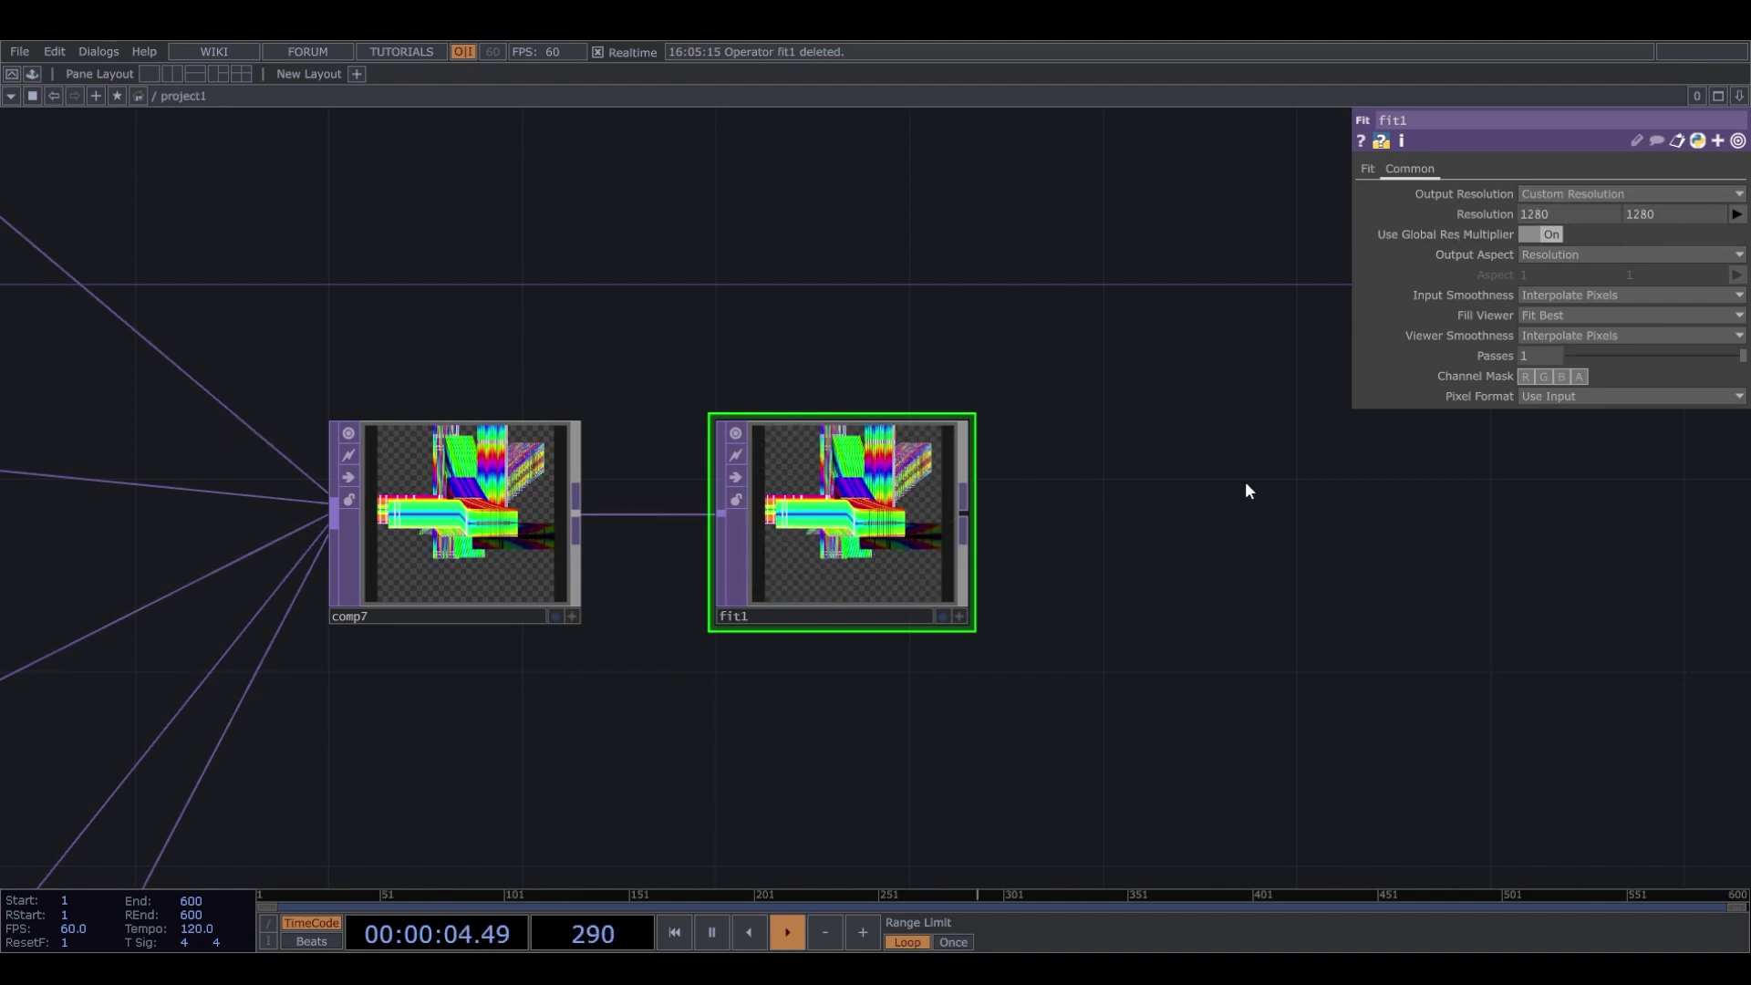
{"action": "scroll", "coordinate": [901, 507], "scroll_direction": "up", "scroll_amount": 5}
{"action": "scroll", "coordinate": [908, 520], "scroll_direction": "down", "scroll_amount": 2}
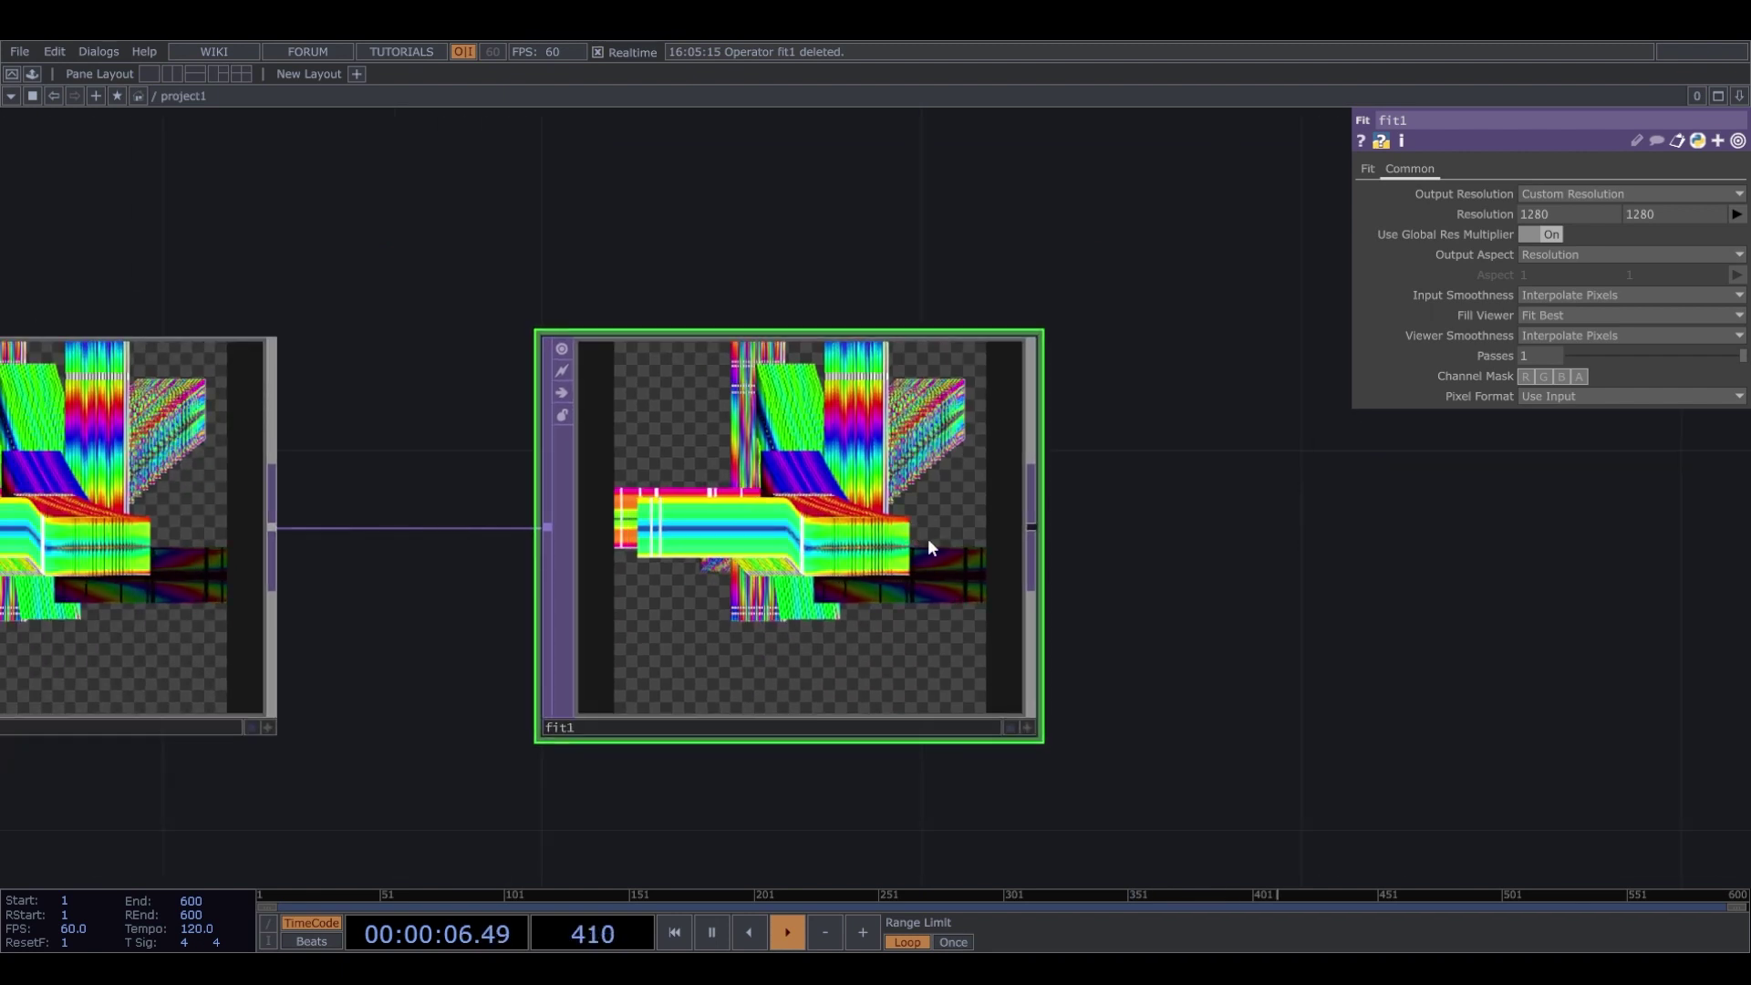
{"action": "scroll", "coordinate": [1001, 577], "scroll_direction": "down", "scroll_amount": 3}
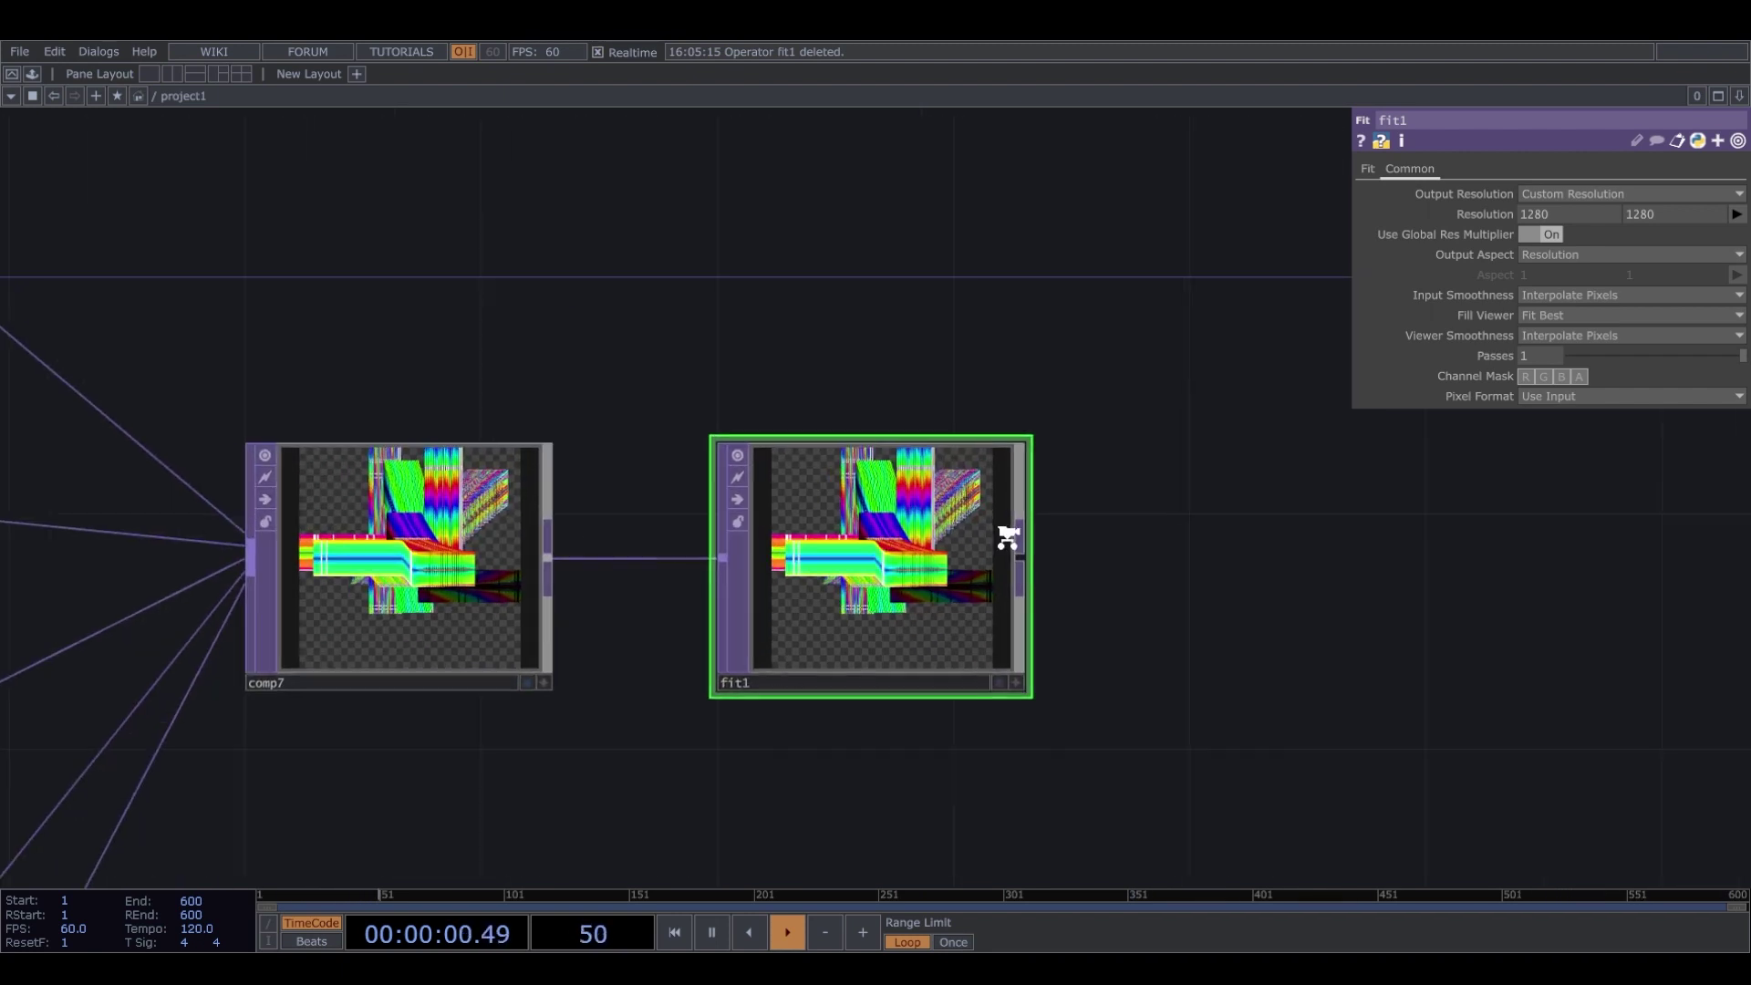
Place a Noise TOP in the empty space below fit1.
{"action": "scroll", "coordinate": [998, 561], "scroll_direction": "up", "scroll_amount": 3}
{"action": "scroll", "coordinate": [1085, 605], "scroll_direction": "down", "scroll_amount": 1}
{"action": "middle_click_drag", "start_coordinate": [1085, 605], "coordinate": [1151, 669]}
{"action": "left_click_drag", "start_coordinate": [1152, 670], "coordinate": [746, 463]}
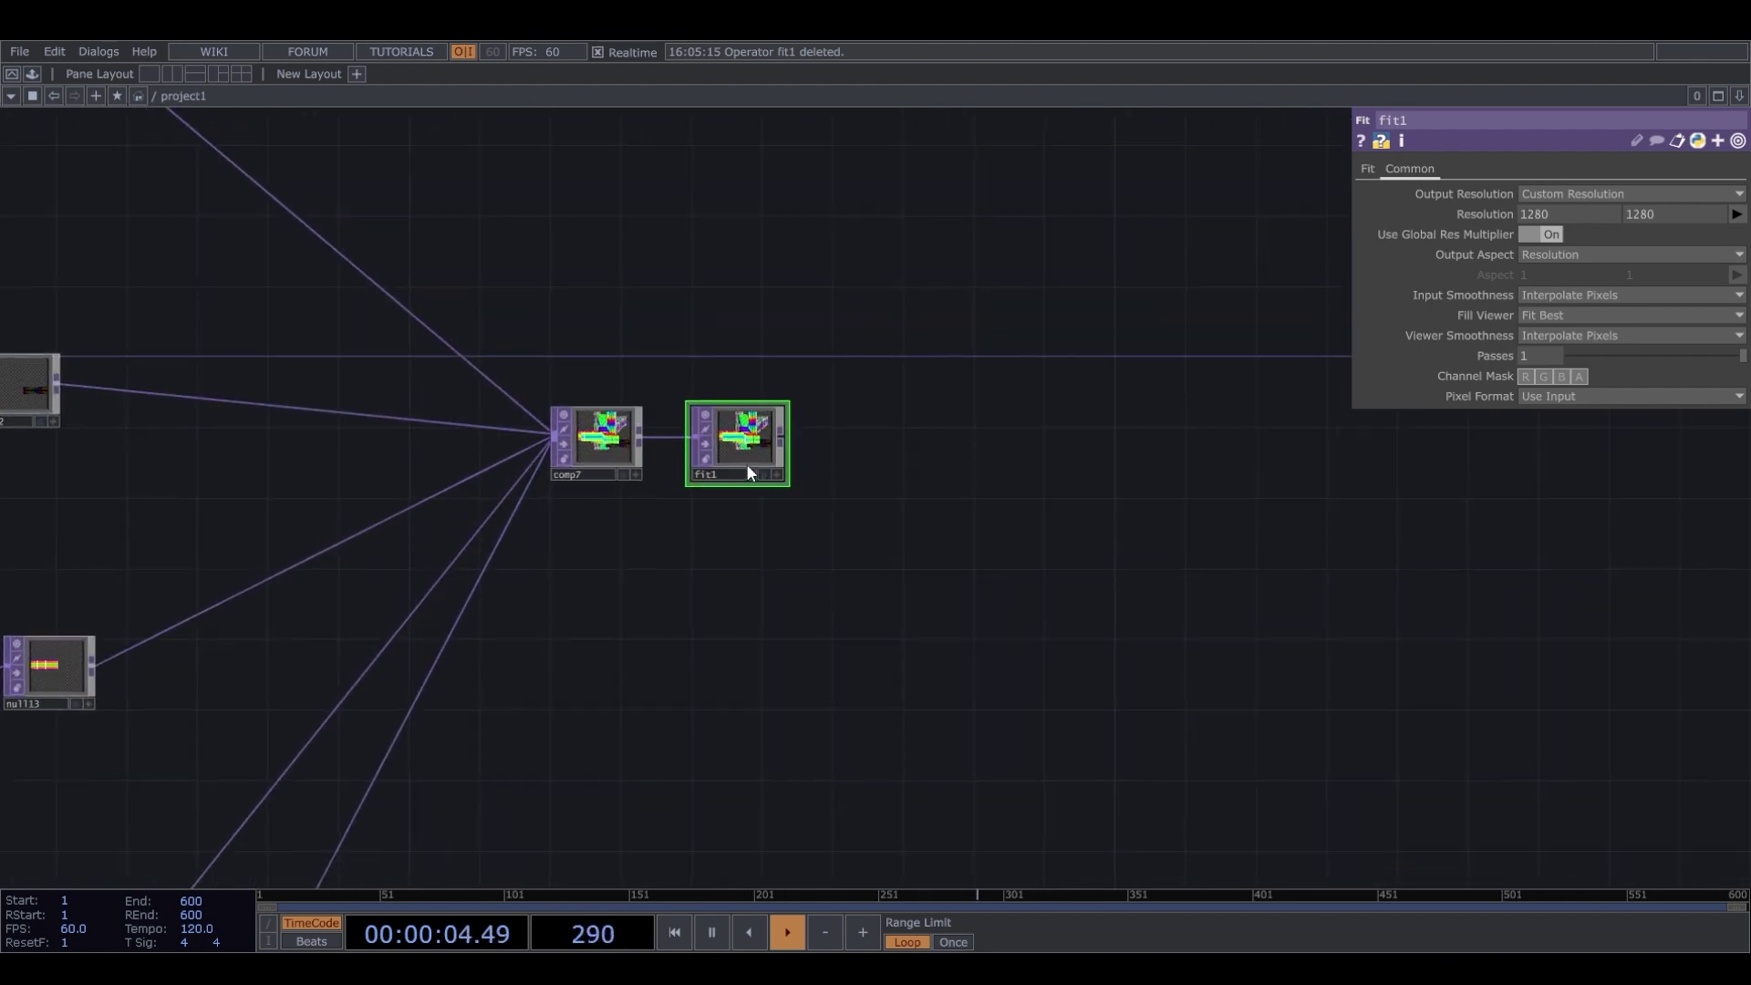
{"action": "scroll", "coordinate": [819, 495], "scroll_direction": "up", "scroll_amount": 2}
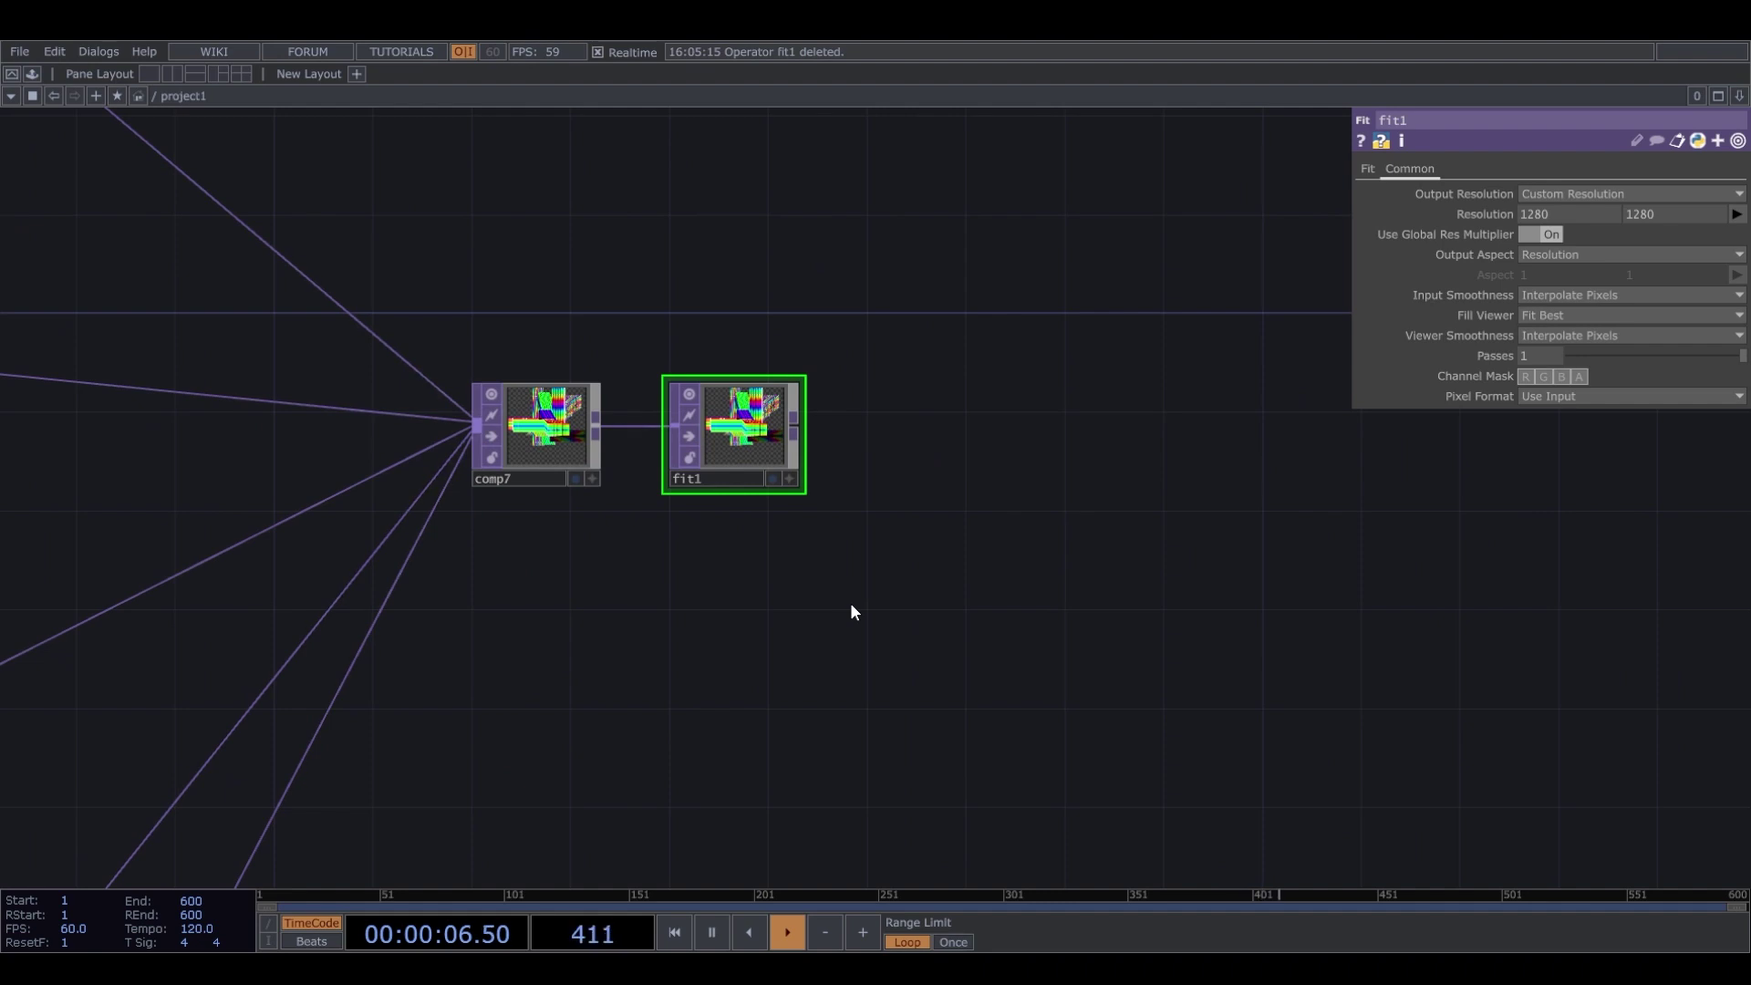
{"action": "left_click", "coordinate": [852, 632]}
{"action": "scroll", "coordinate": [822, 671], "scroll_direction": "up", "scroll_amount": 2}
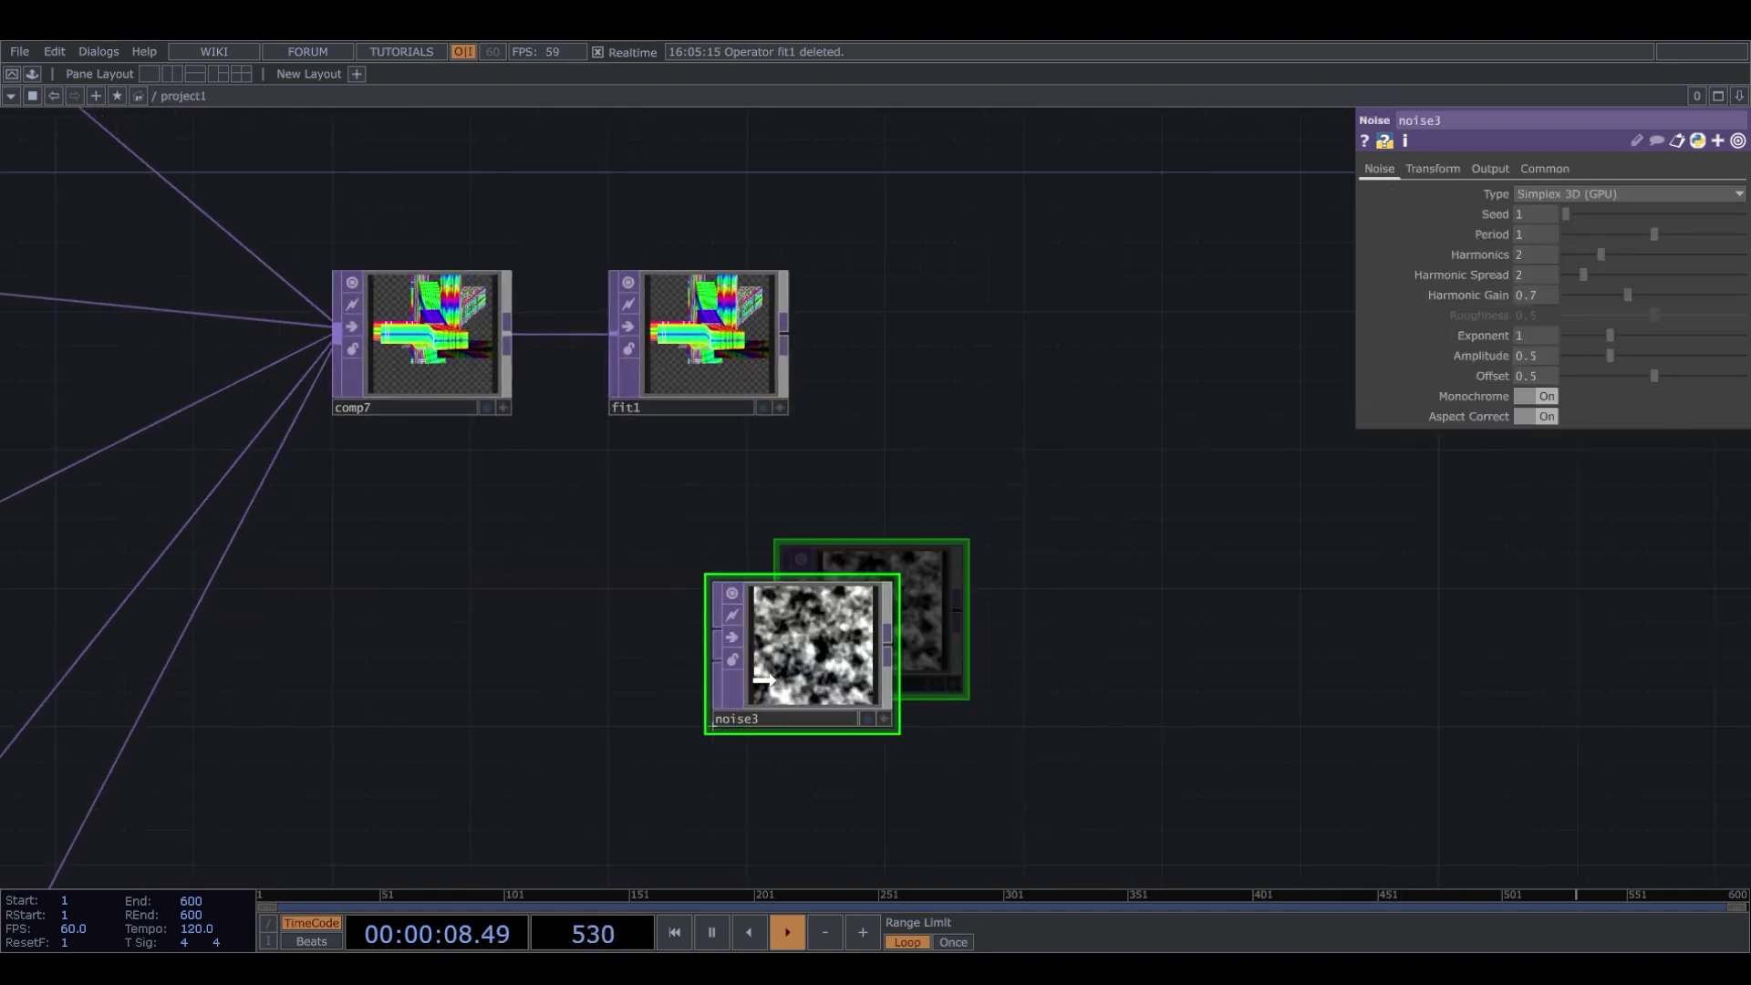
Set noise3's resolution to 1280 by 1280.
{"action": "left_click", "coordinate": [1561, 169]}
{"action": "left_click", "coordinate": [1518, 215]}
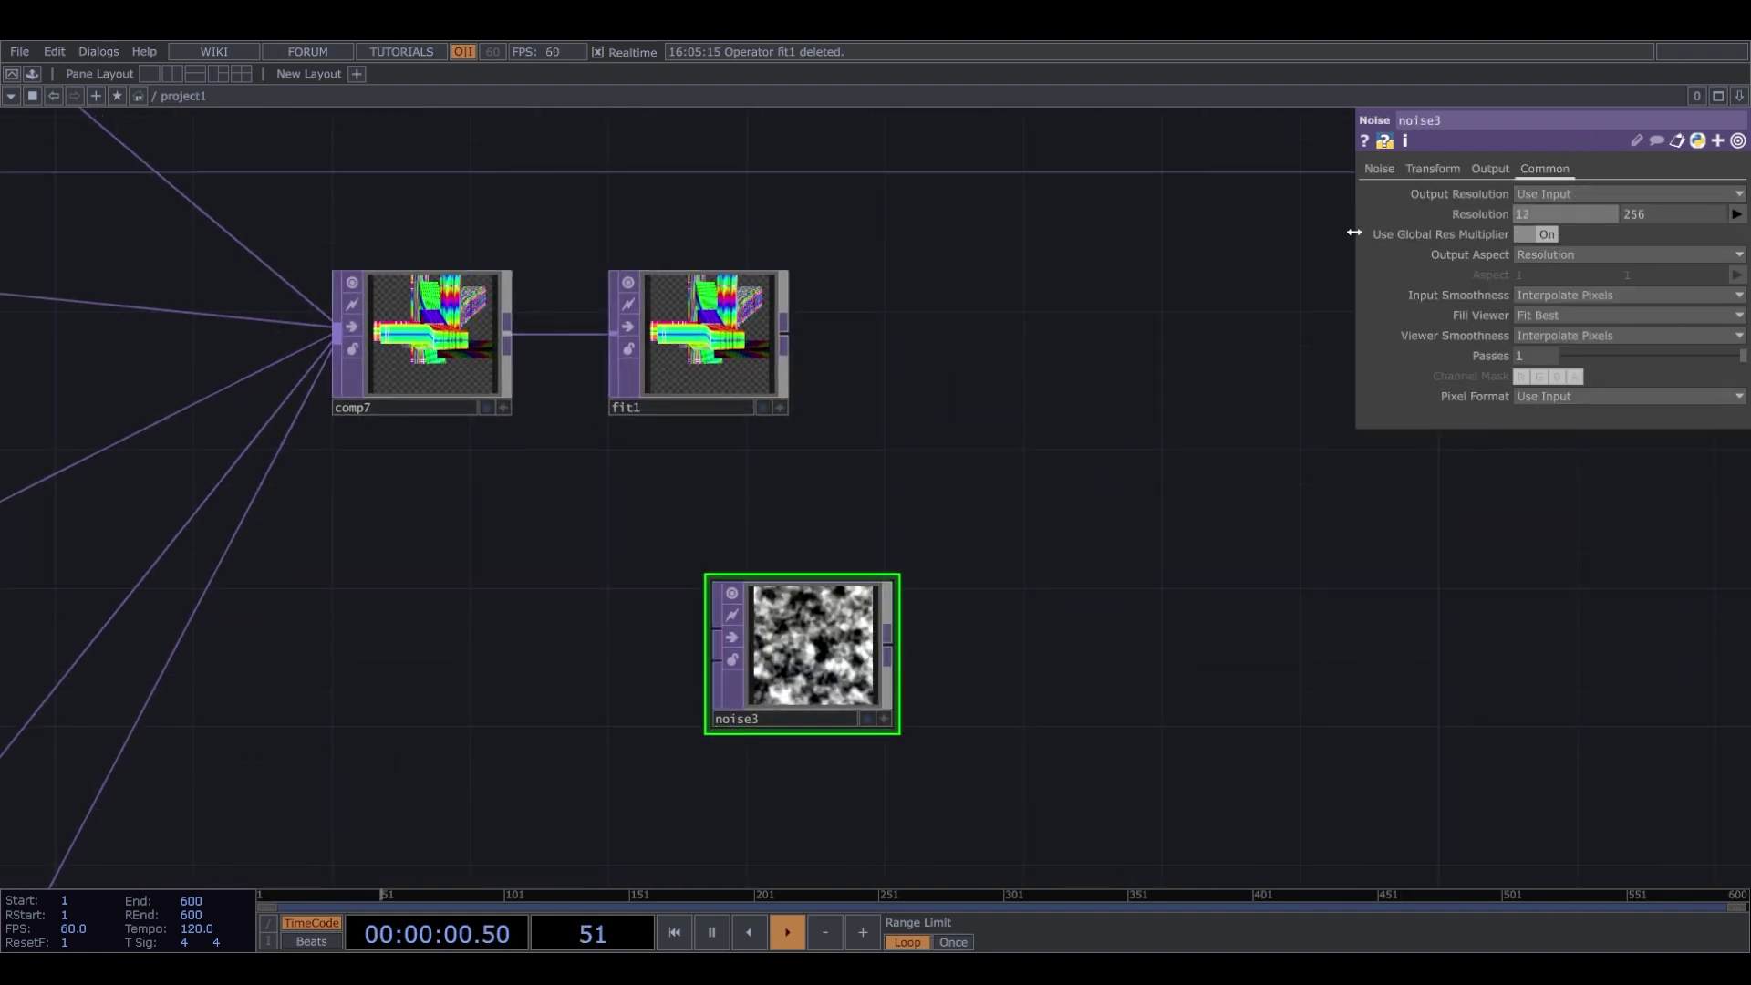
{"action": "type", "text": "1280"}
{"action": "key", "text": "Return"}
{"action": "left_click", "coordinate": [1632, 214]}
{"action": "type", "text": "1280"}
{"action": "key", "text": "Return"}
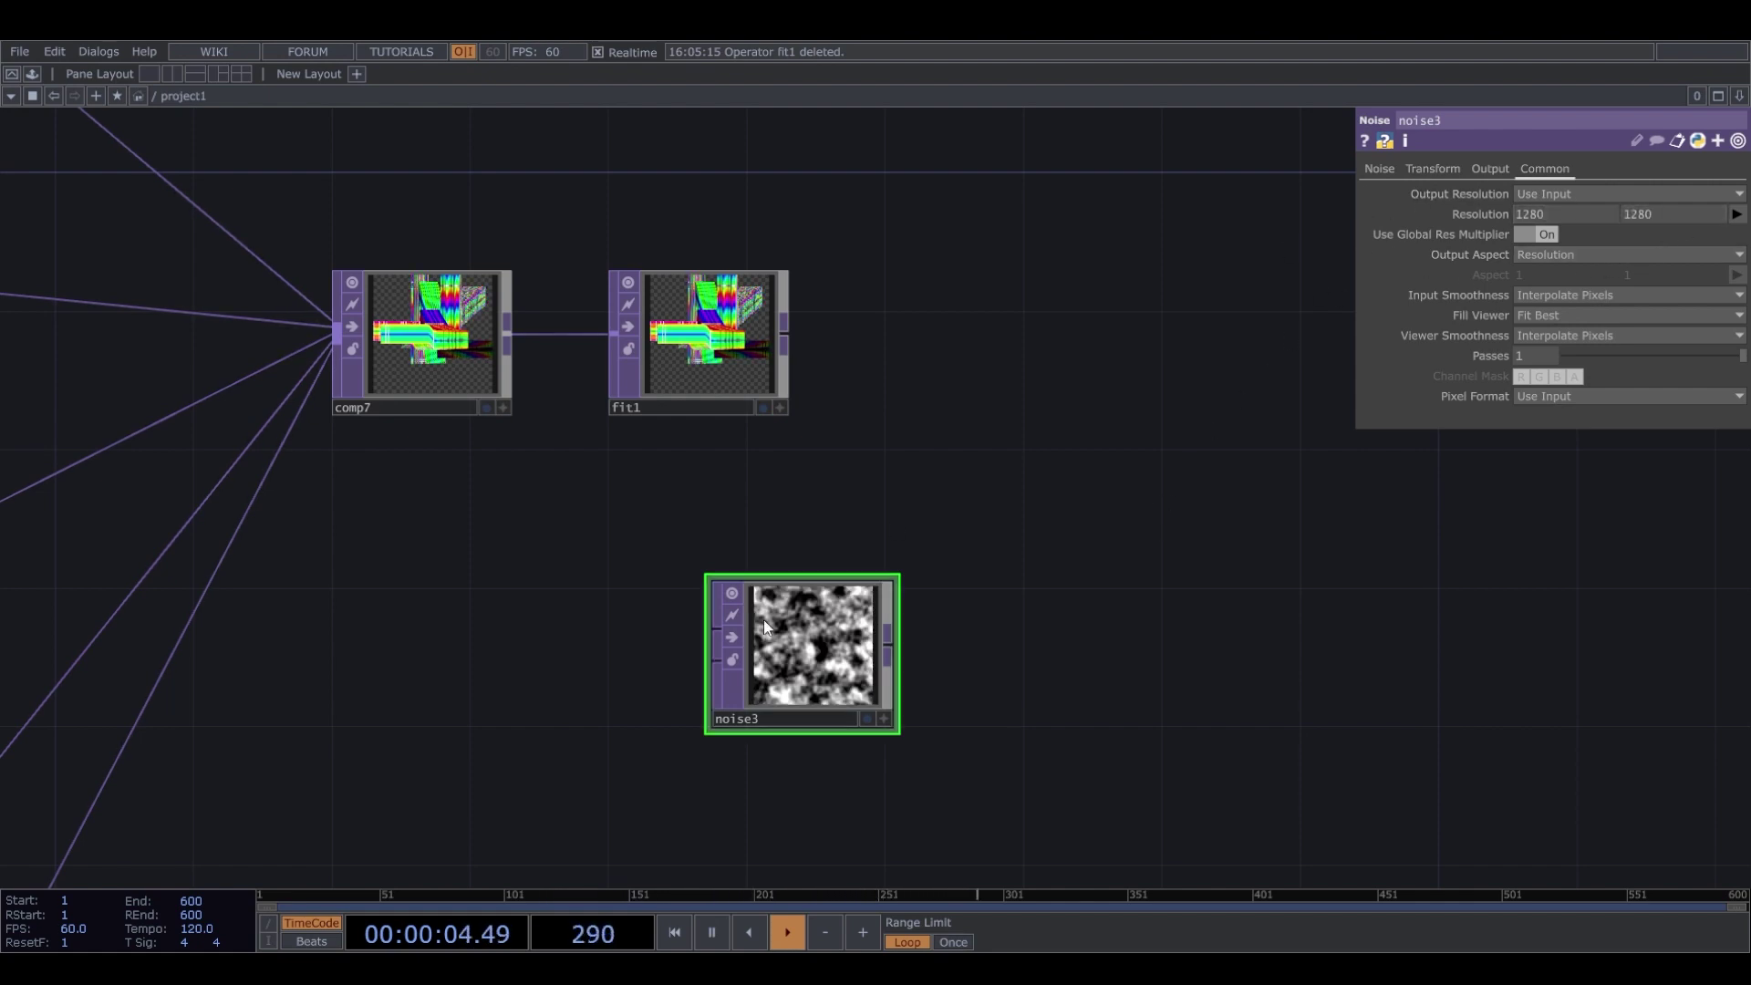
Connect fit1's output to noise3's second input and move noise3 further from fit1.
{"action": "left_click_drag", "start_coordinate": [784, 345], "coordinate": [719, 659]}
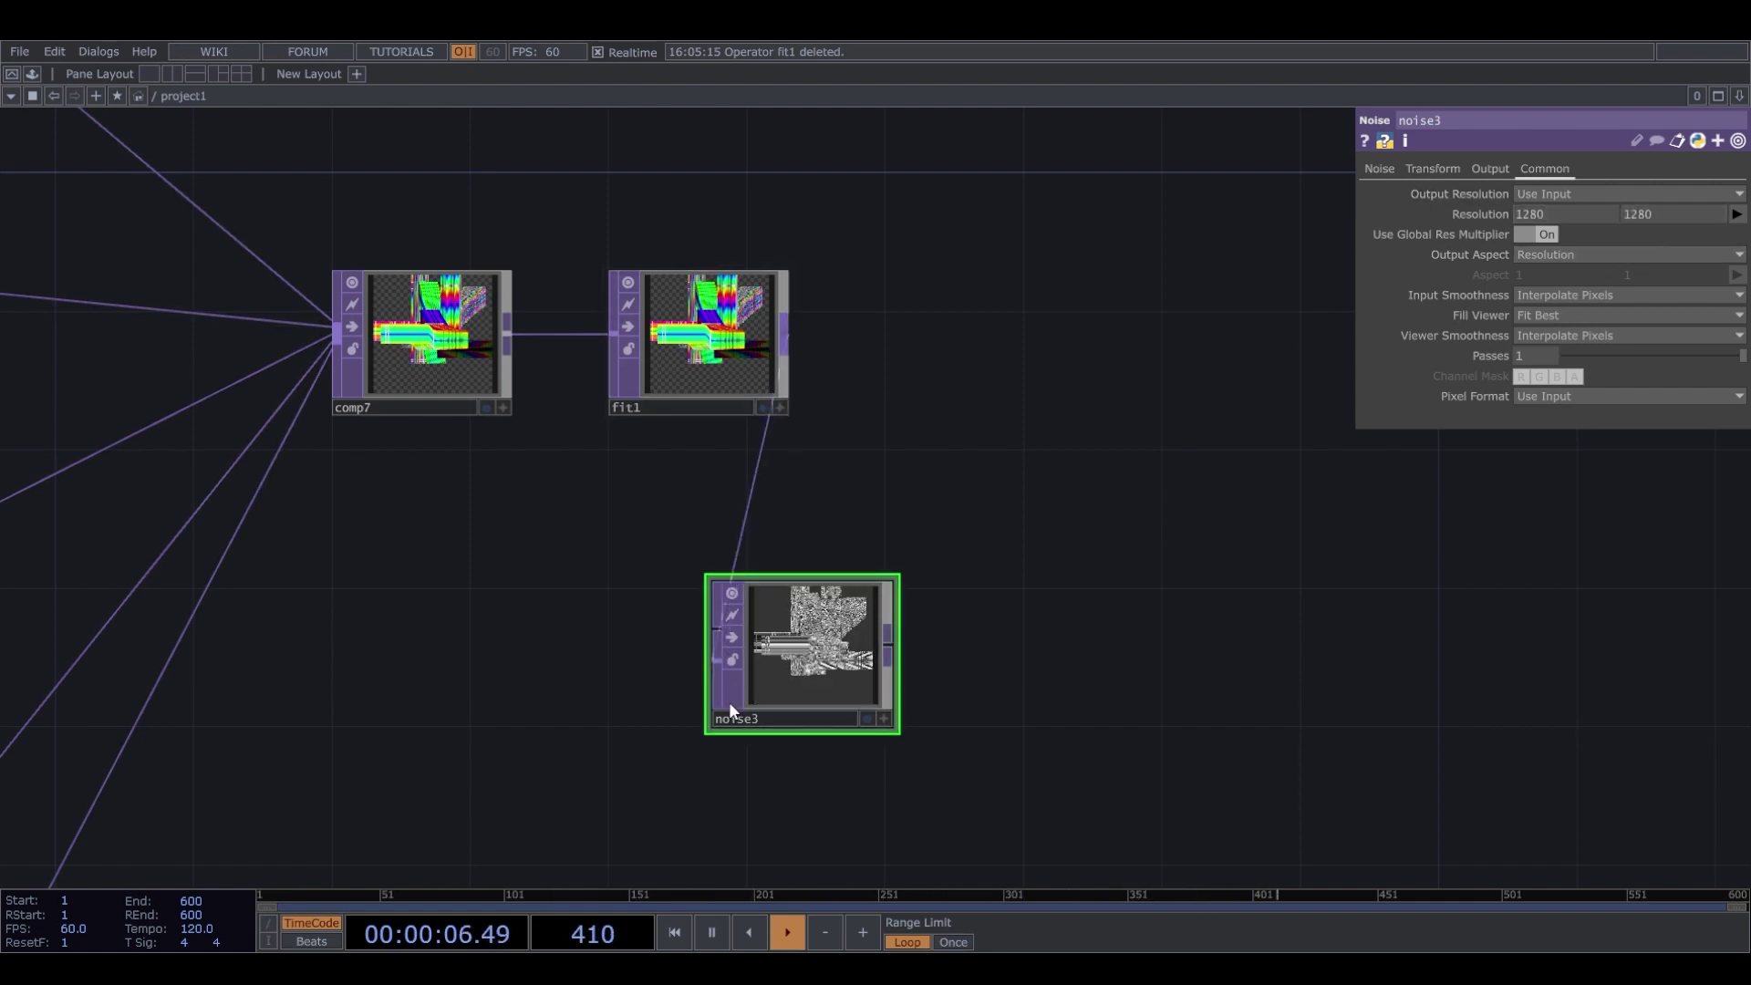
{"action": "scroll", "coordinate": [721, 711], "scroll_direction": "up", "scroll_amount": 3}
{"action": "left_click_drag", "start_coordinate": [884, 673], "coordinate": [1014, 648]}
{"action": "scroll", "coordinate": [994, 645], "scroll_direction": "down", "scroll_amount": 3}
{"action": "scroll", "coordinate": [1045, 643], "scroll_direction": "up", "scroll_amount": 2}
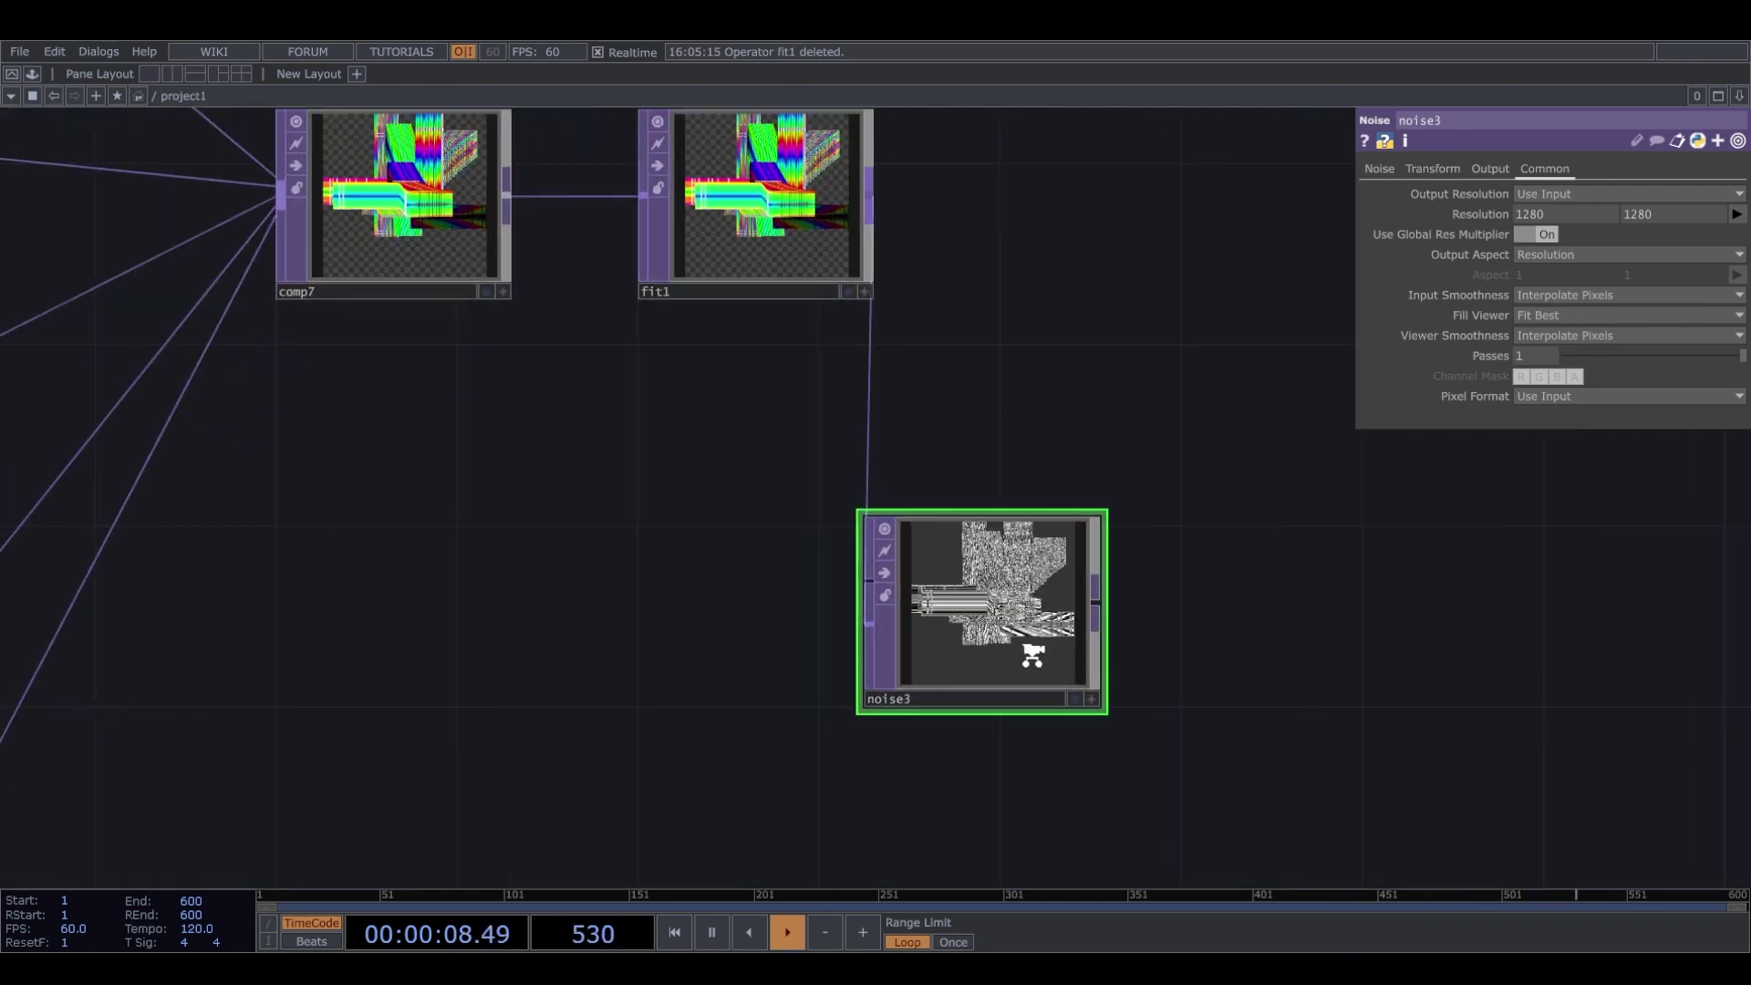
Raise noise3's Amplitude to 1 and check the resulting noise pattern.
{"action": "left_click", "coordinate": [1381, 170]}
{"action": "scroll", "coordinate": [1130, 525], "scroll_direction": "up", "scroll_amount": 2}
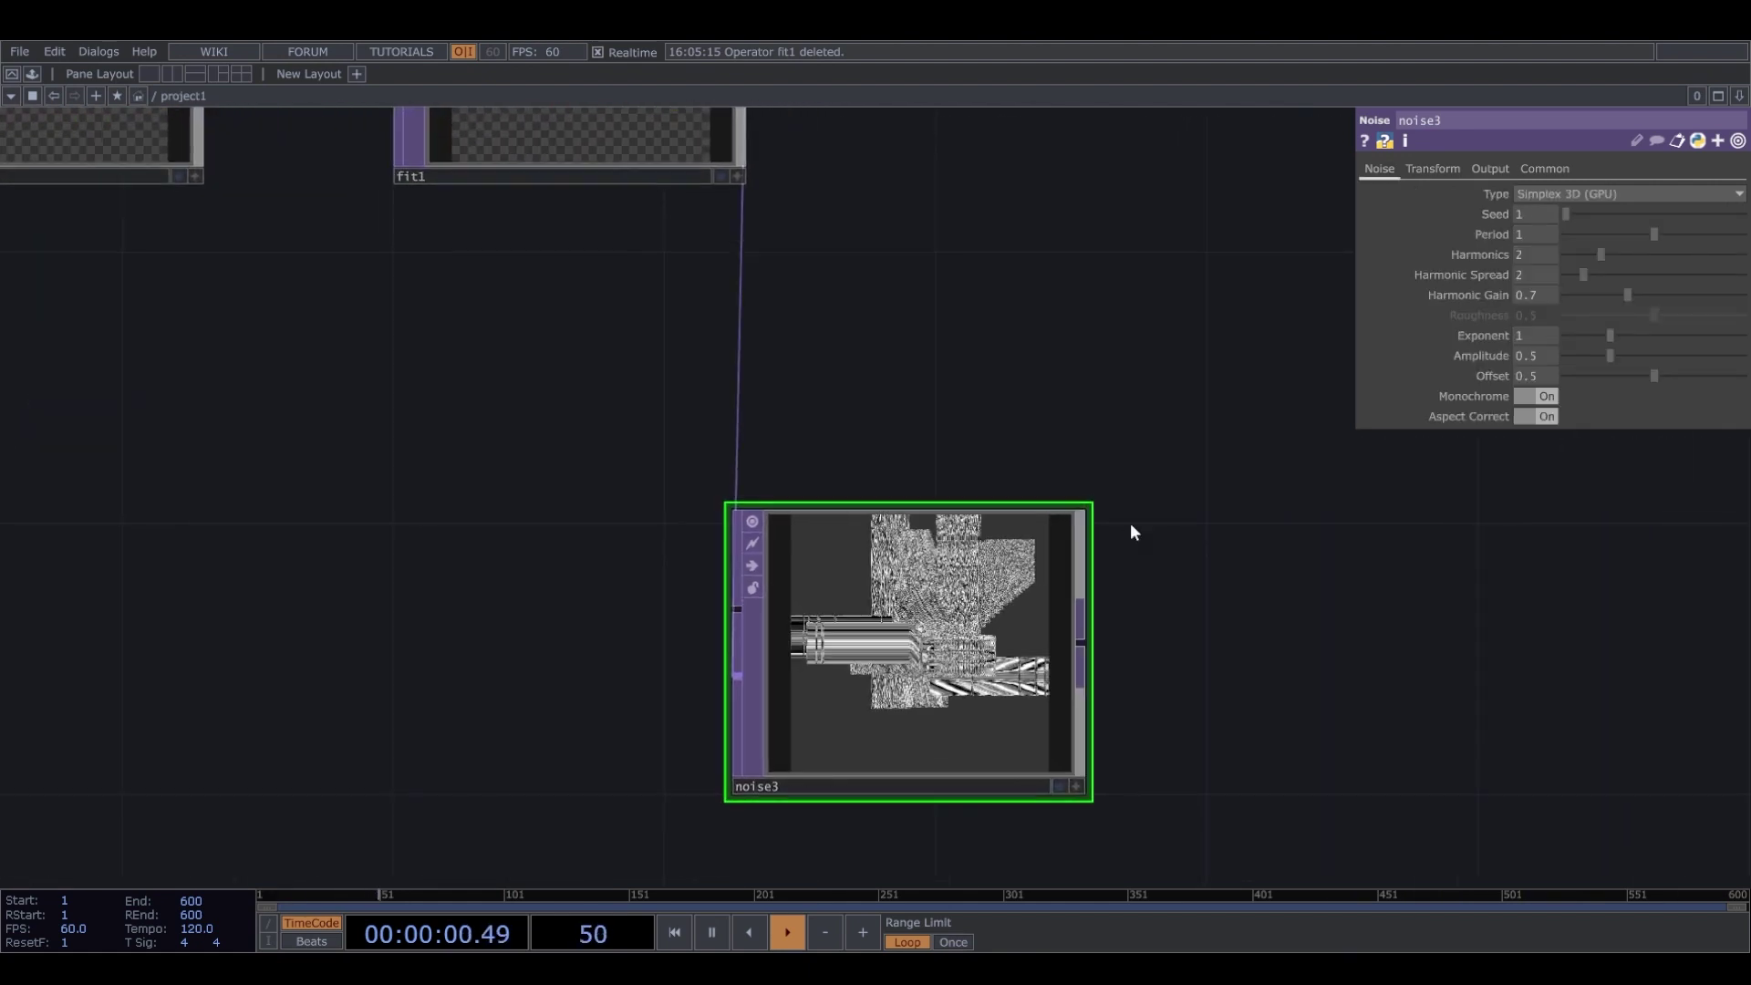
{"action": "left_click_drag", "start_coordinate": [1610, 354], "coordinate": [1641, 354]}
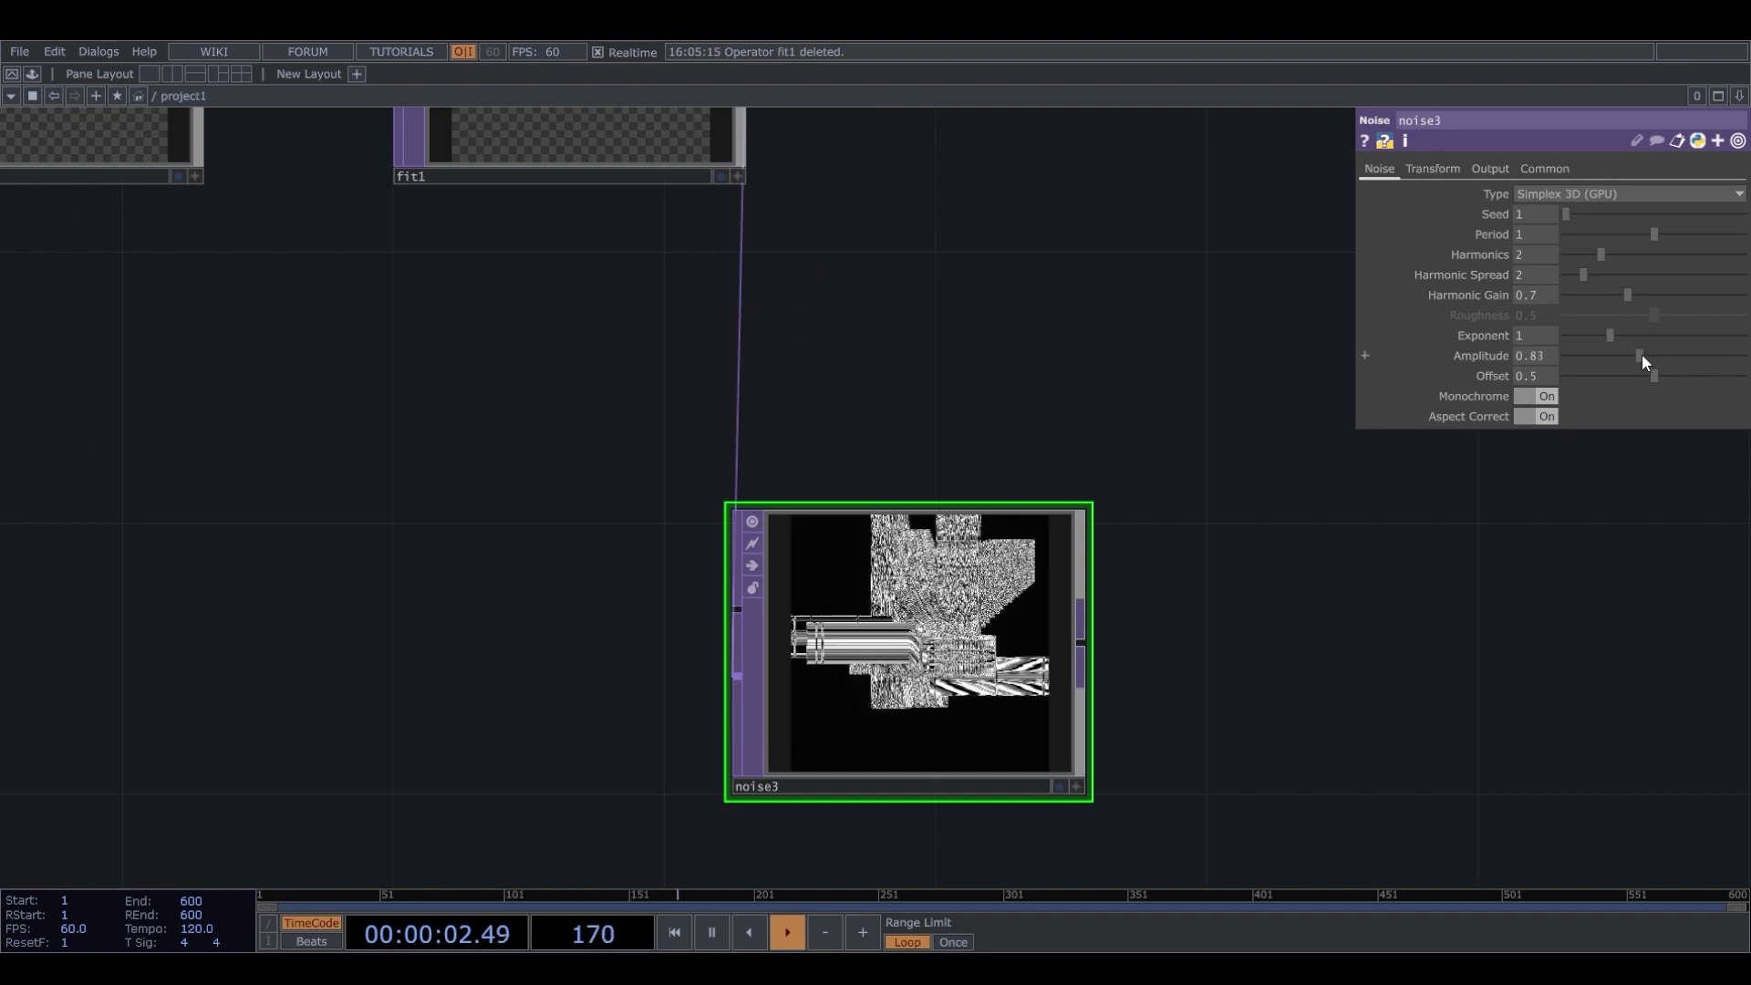
{"action": "scroll", "coordinate": [958, 670], "scroll_direction": "up", "scroll_amount": 1}
{"action": "scroll", "coordinate": [958, 669], "scroll_direction": "up", "scroll_amount": 2}
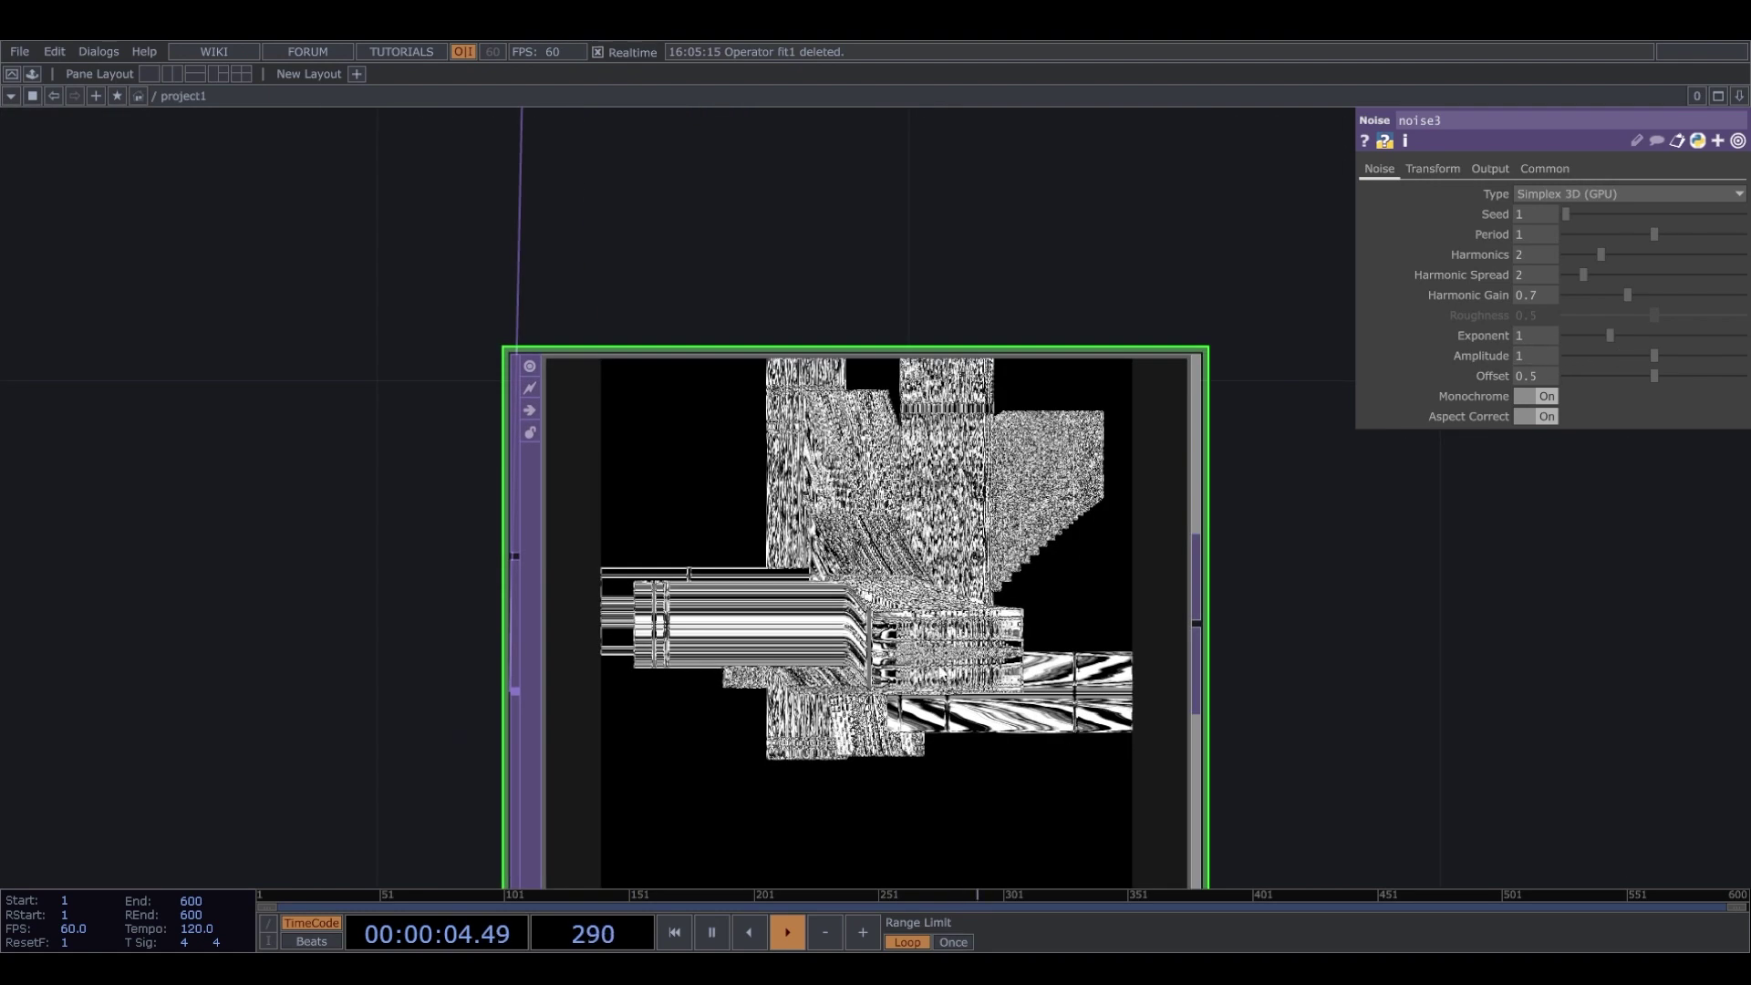
{"action": "scroll", "coordinate": [676, 690], "scroll_direction": "down", "scroll_amount": 5}
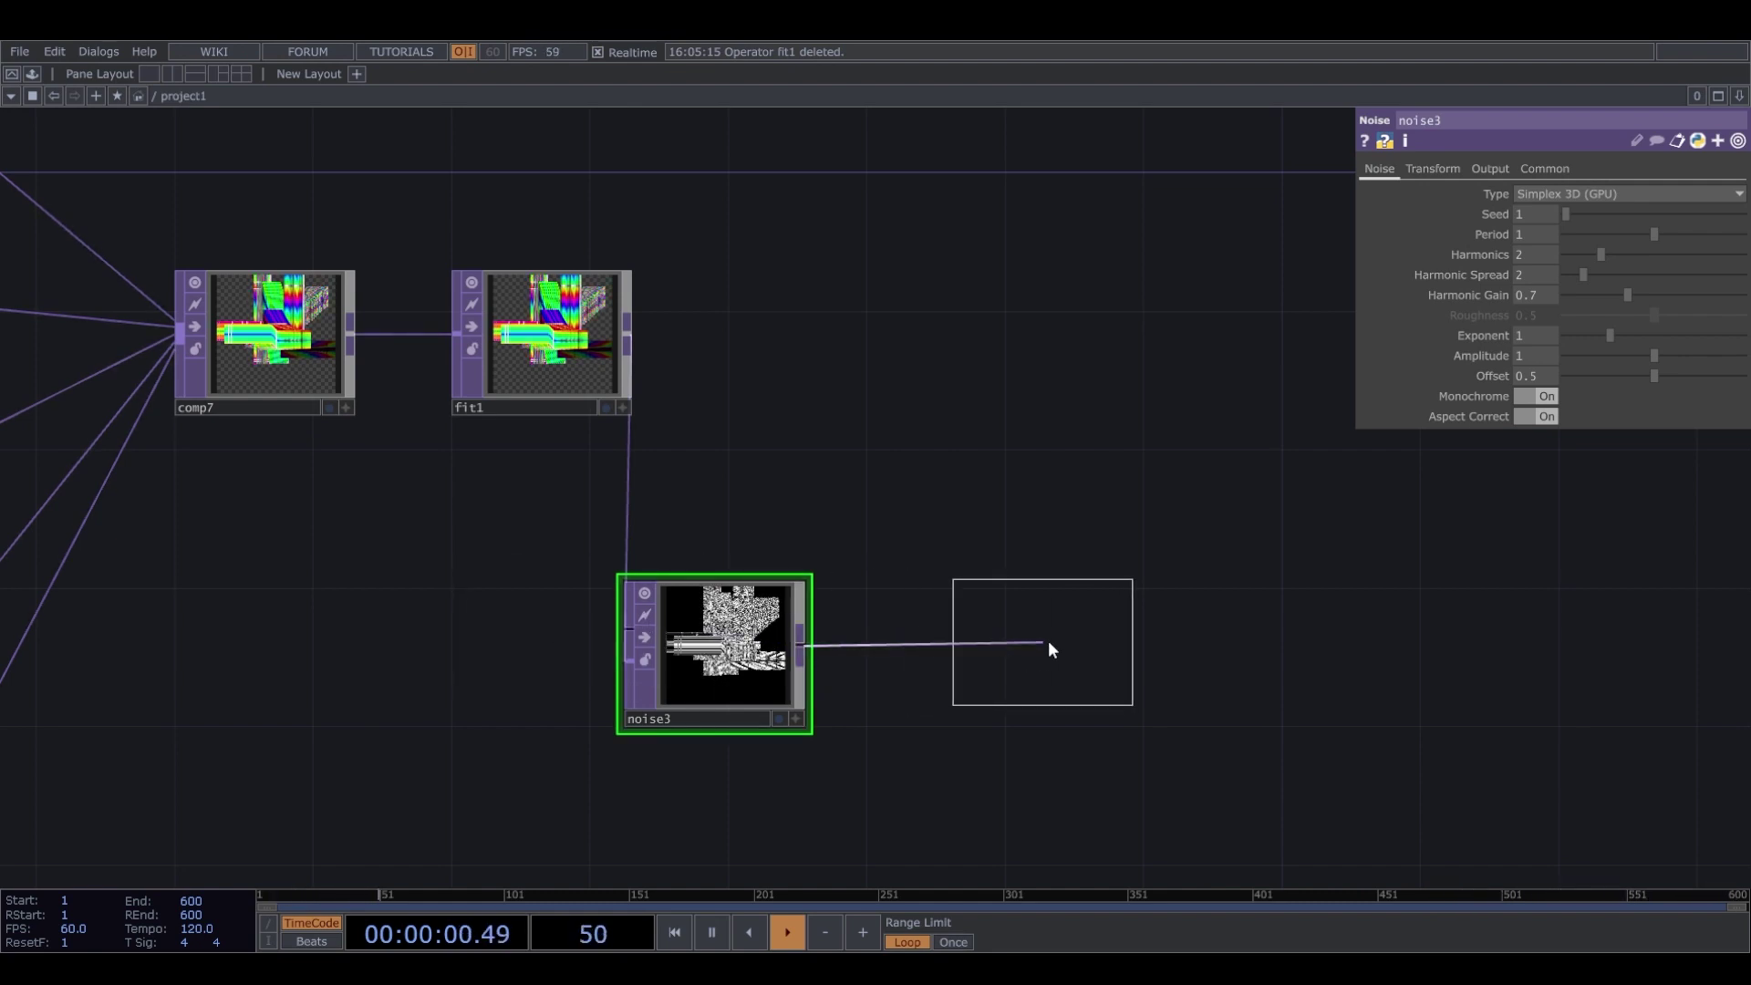
Add a Composite TOP after noise3, connect fit1 as its second input, and inspect the multiplied texture.
{"action": "left_click", "coordinate": [1094, 622]}
{"action": "left_click_drag", "start_coordinate": [628, 336], "coordinate": [1147, 660]}
{"action": "scroll", "coordinate": [1147, 660], "scroll_direction": "up", "scroll_amount": 5}
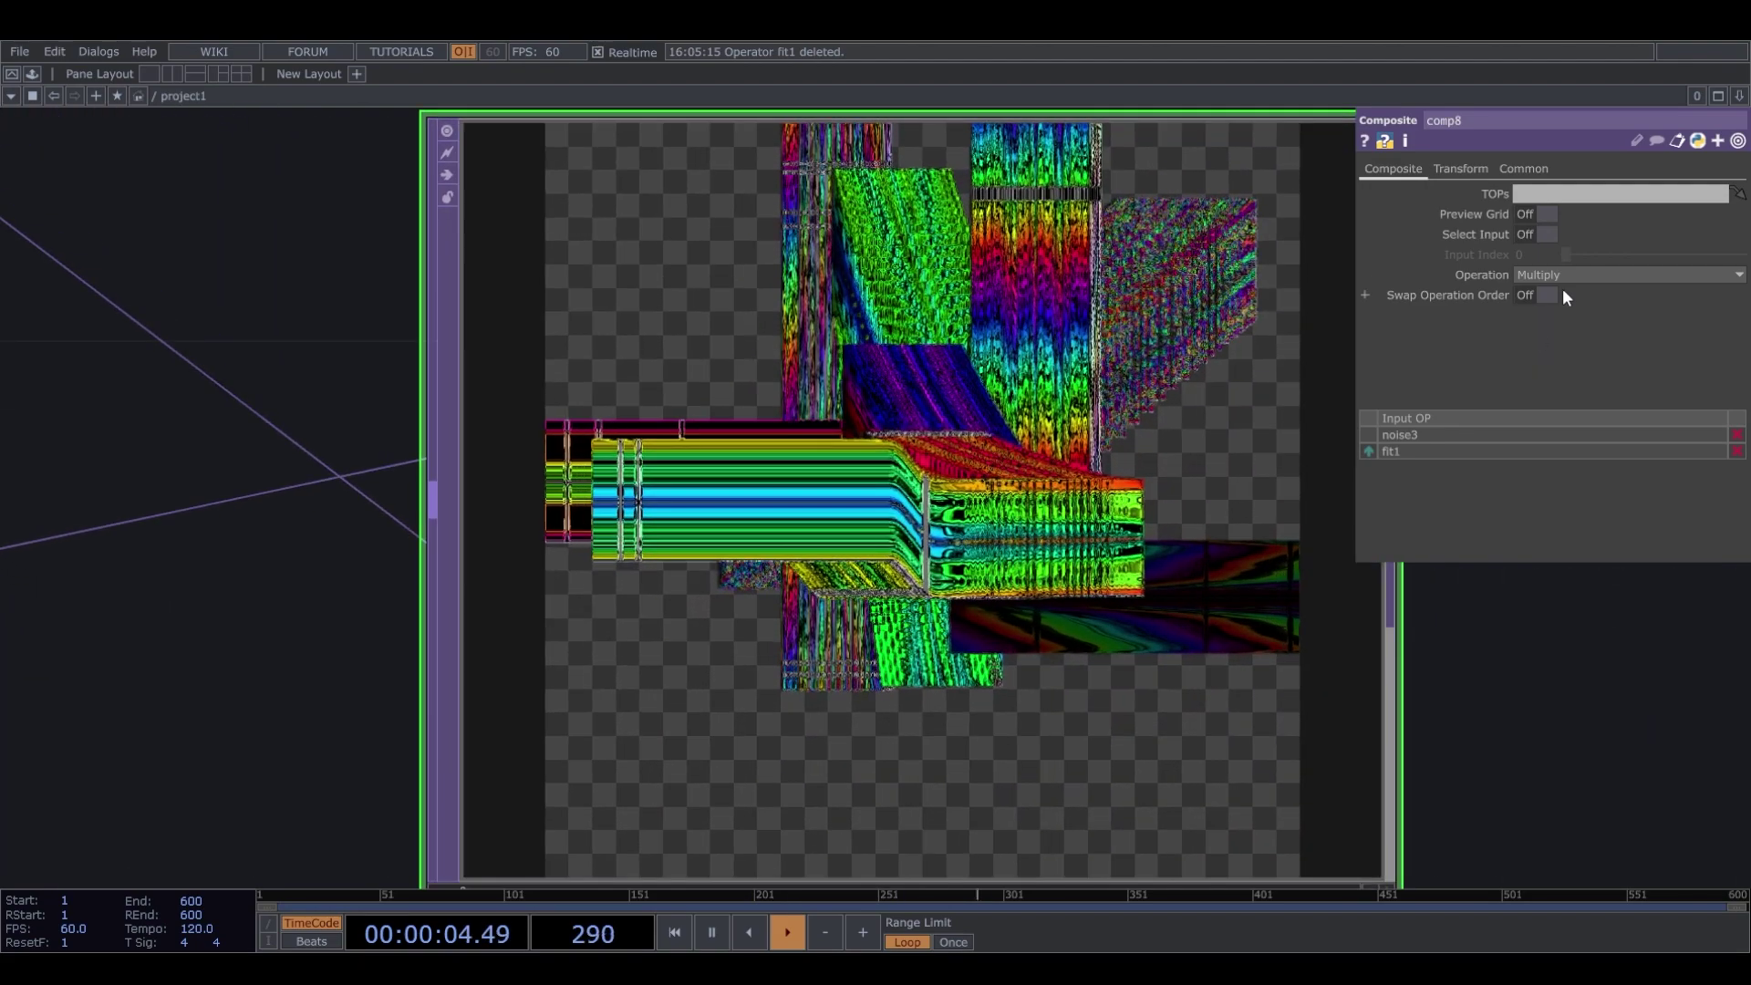
{"action": "scroll", "coordinate": [1067, 438], "scroll_direction": "up", "scroll_amount": 3}
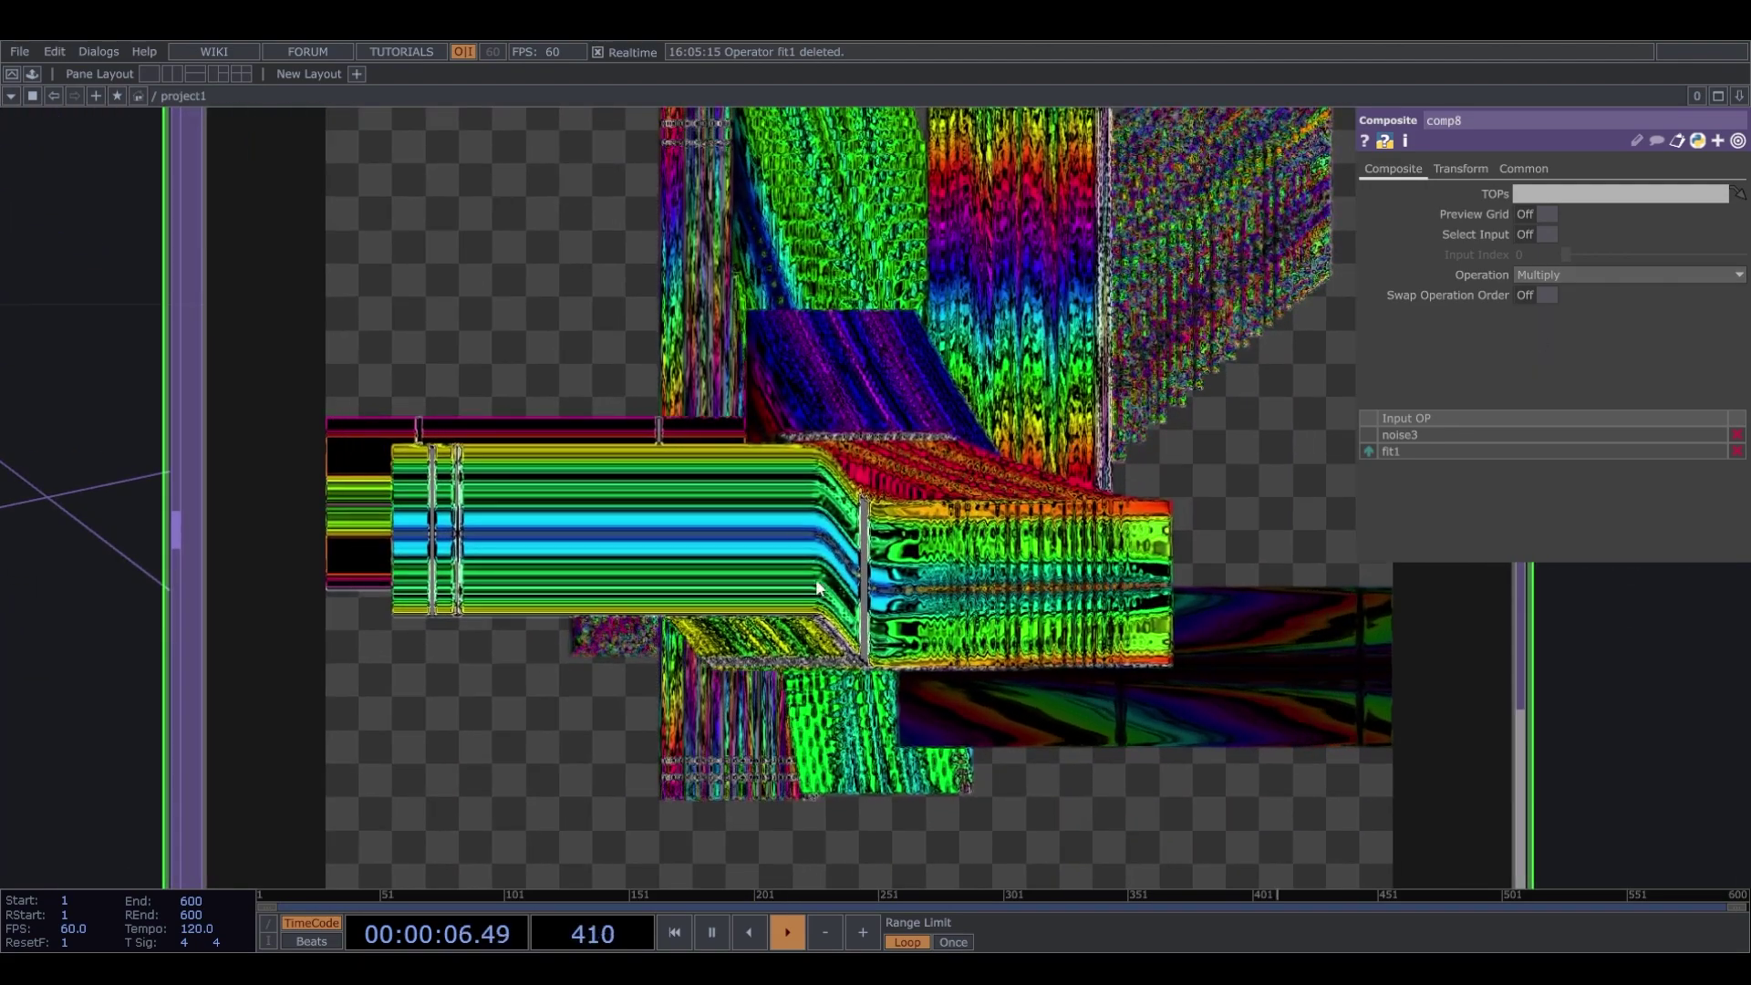
{"action": "scroll", "coordinate": [867, 626], "scroll_direction": "down", "scroll_amount": 2}
{"action": "scroll", "coordinate": [935, 622], "scroll_direction": "up", "scroll_amount": 2}
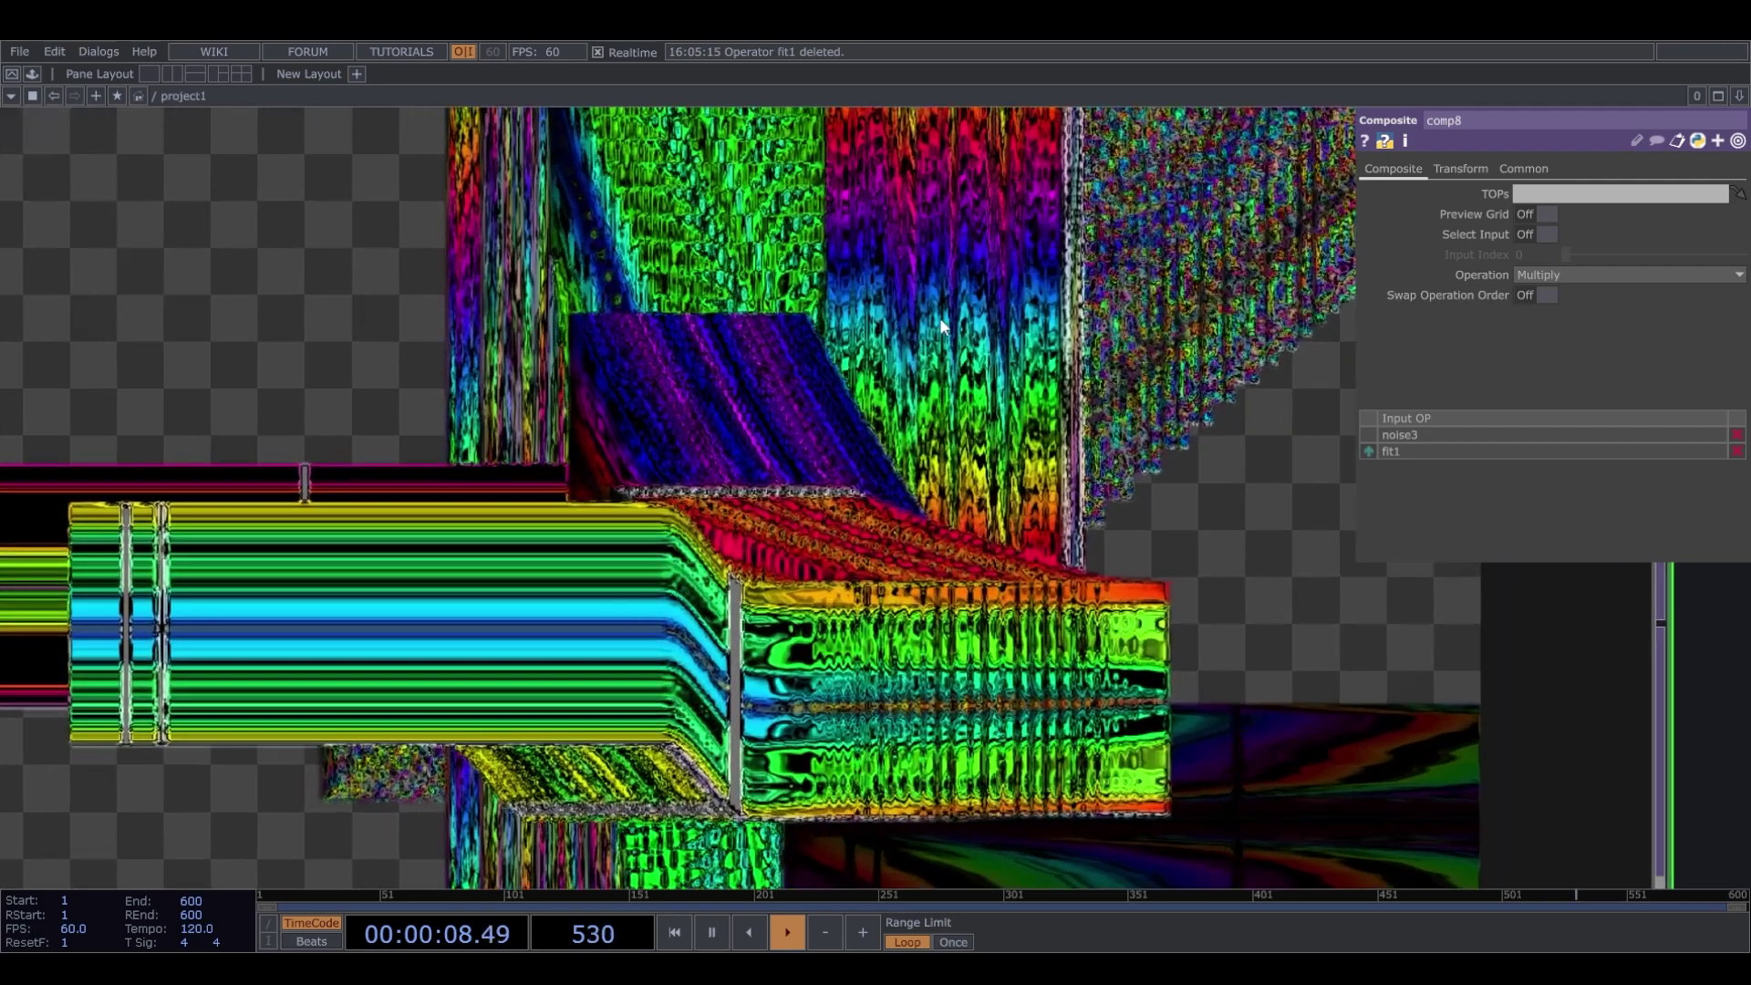
Add a Level TOP after comp8.
{"action": "scroll", "coordinate": [875, 656], "scroll_direction": "down", "scroll_amount": 6}
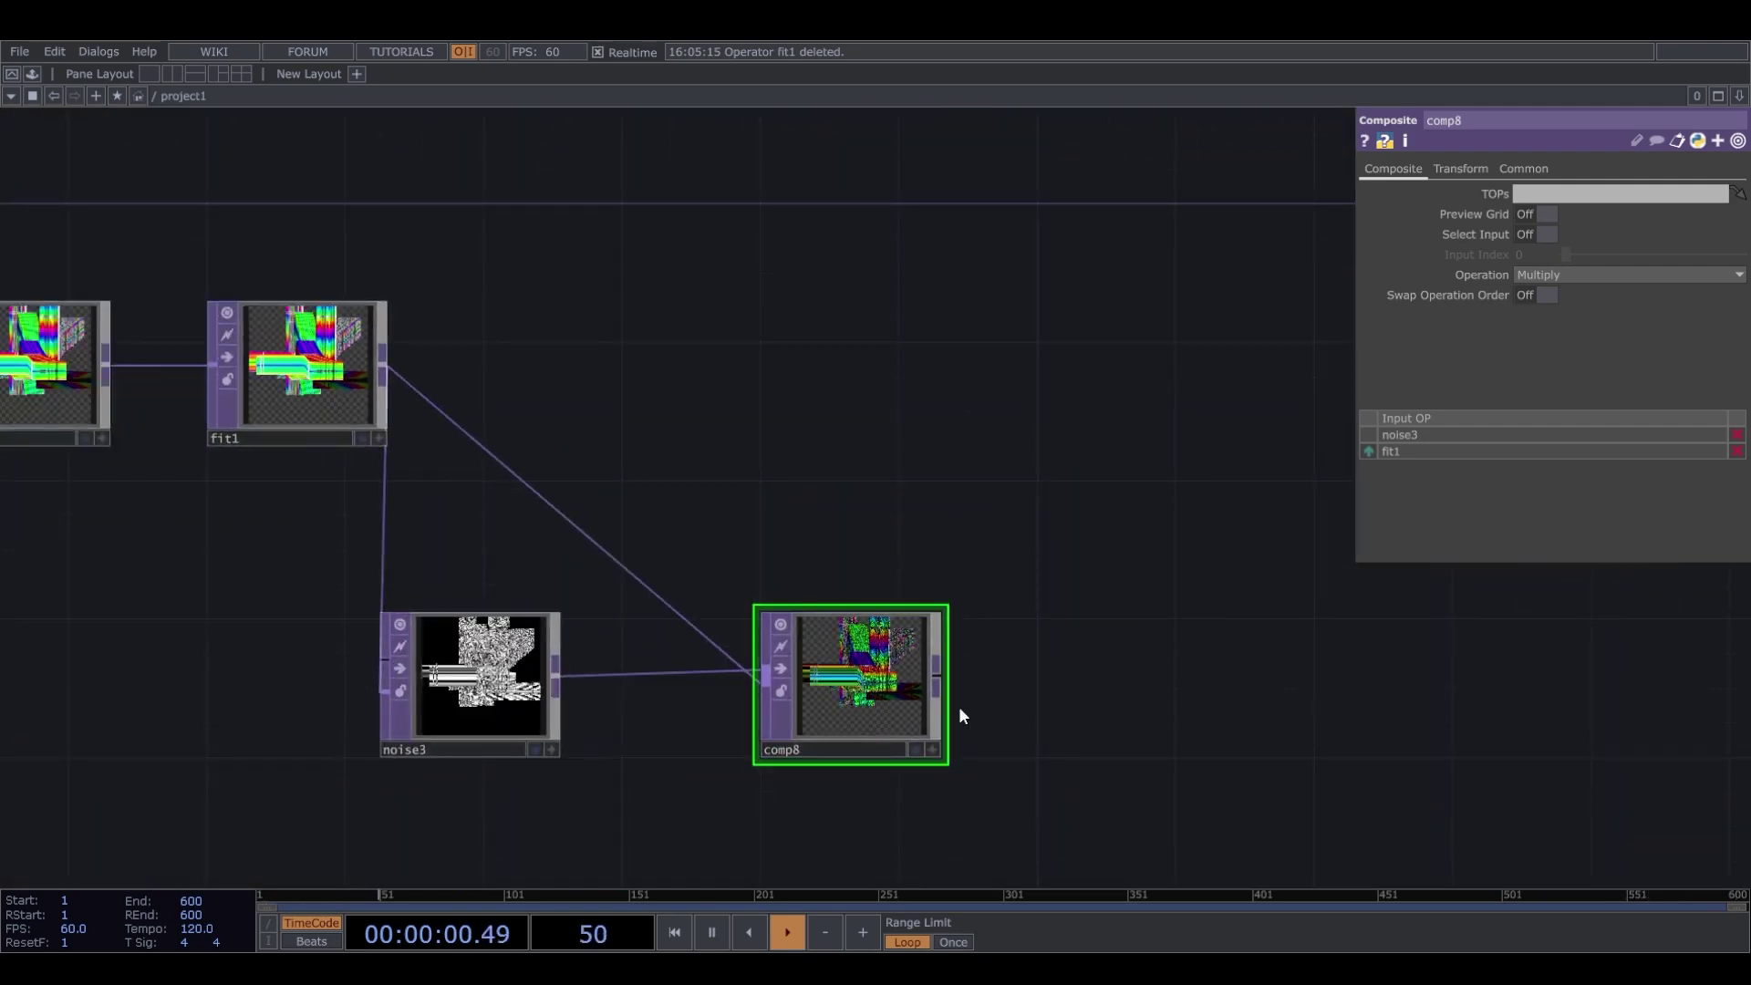
{"action": "left_click_drag", "start_coordinate": [984, 684], "coordinate": [779, 645]}
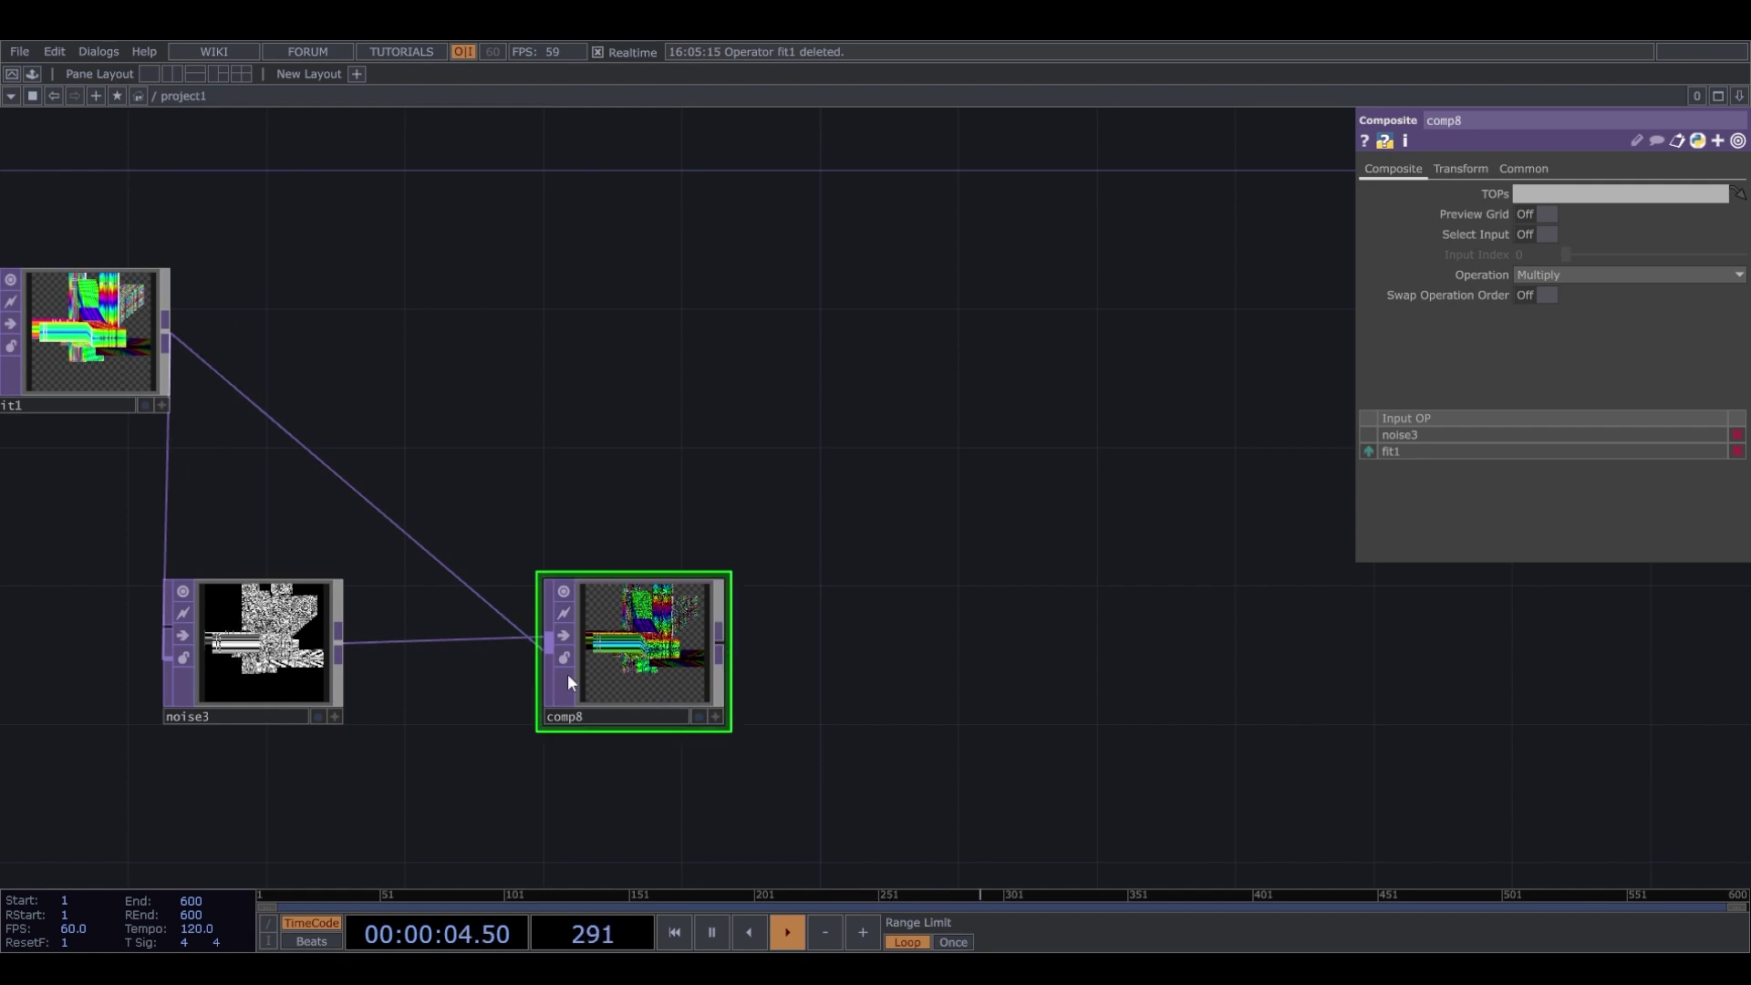
{"action": "left_click", "coordinate": [538, 716]}
{"action": "left_click", "coordinate": [868, 659]}
{"action": "scroll", "coordinate": [928, 683], "scroll_direction": "down", "scroll_amount": 1}
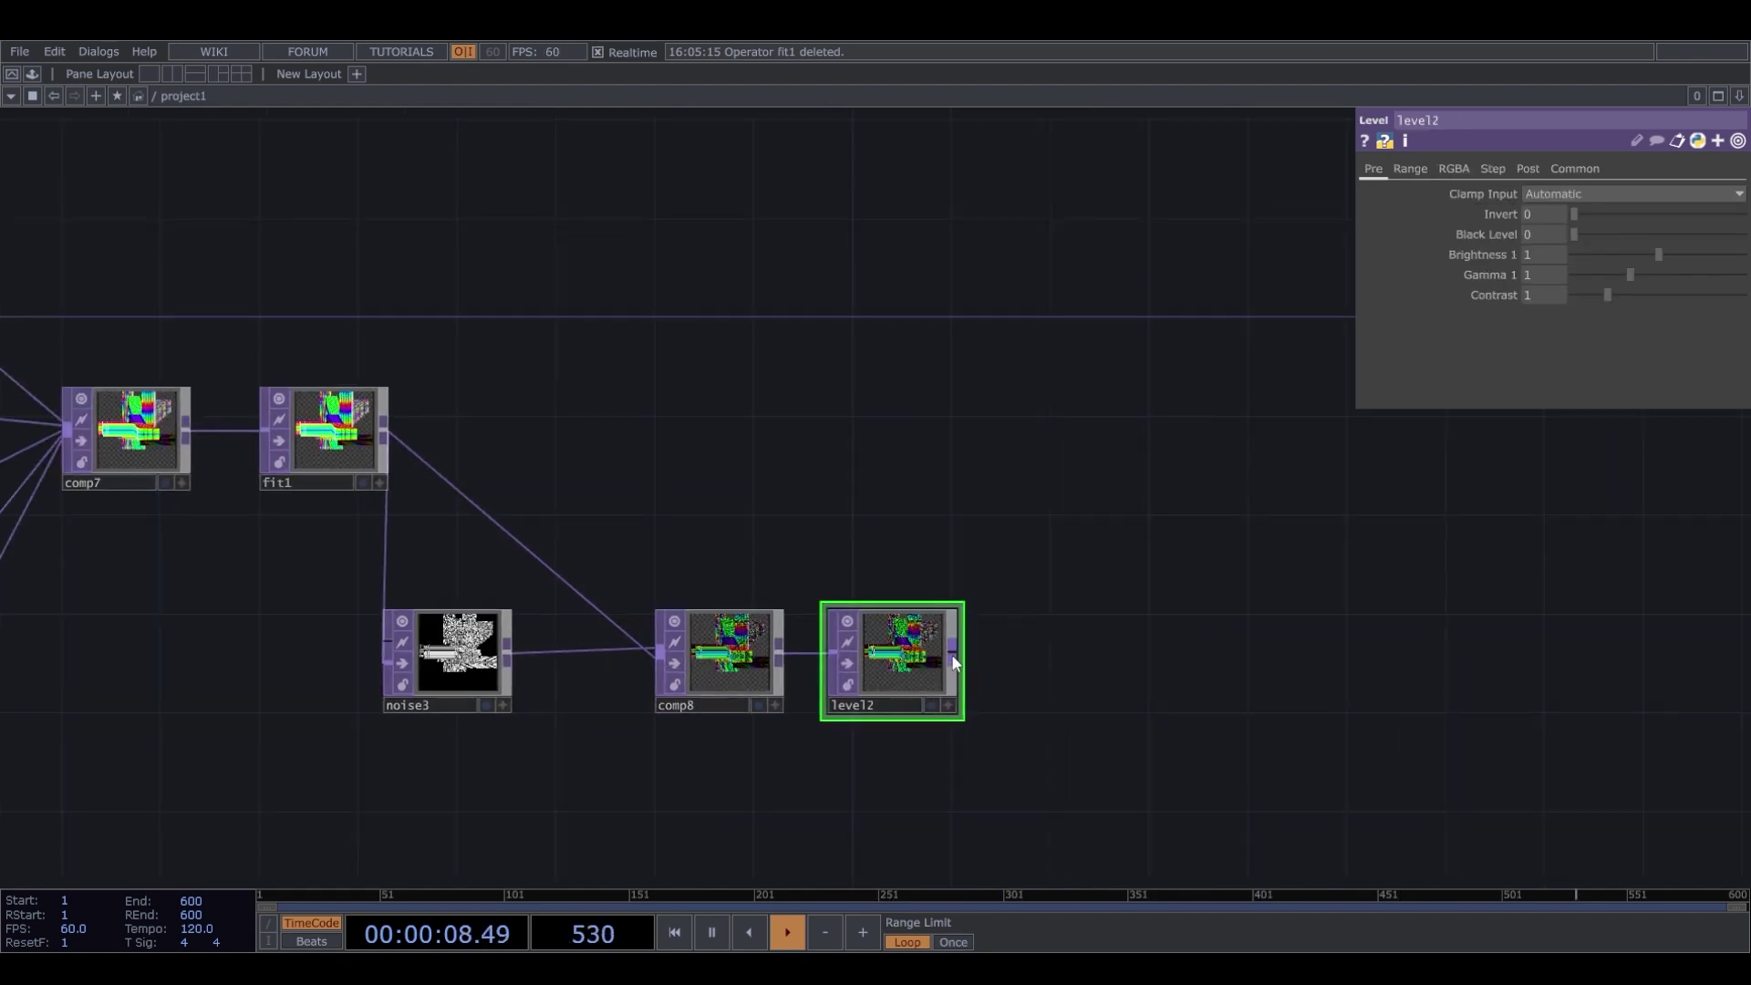
Add a Composite TOP above level2, fed by level2, and connect fit1 as its second input.
{"action": "left_click", "coordinate": [672, 628]}
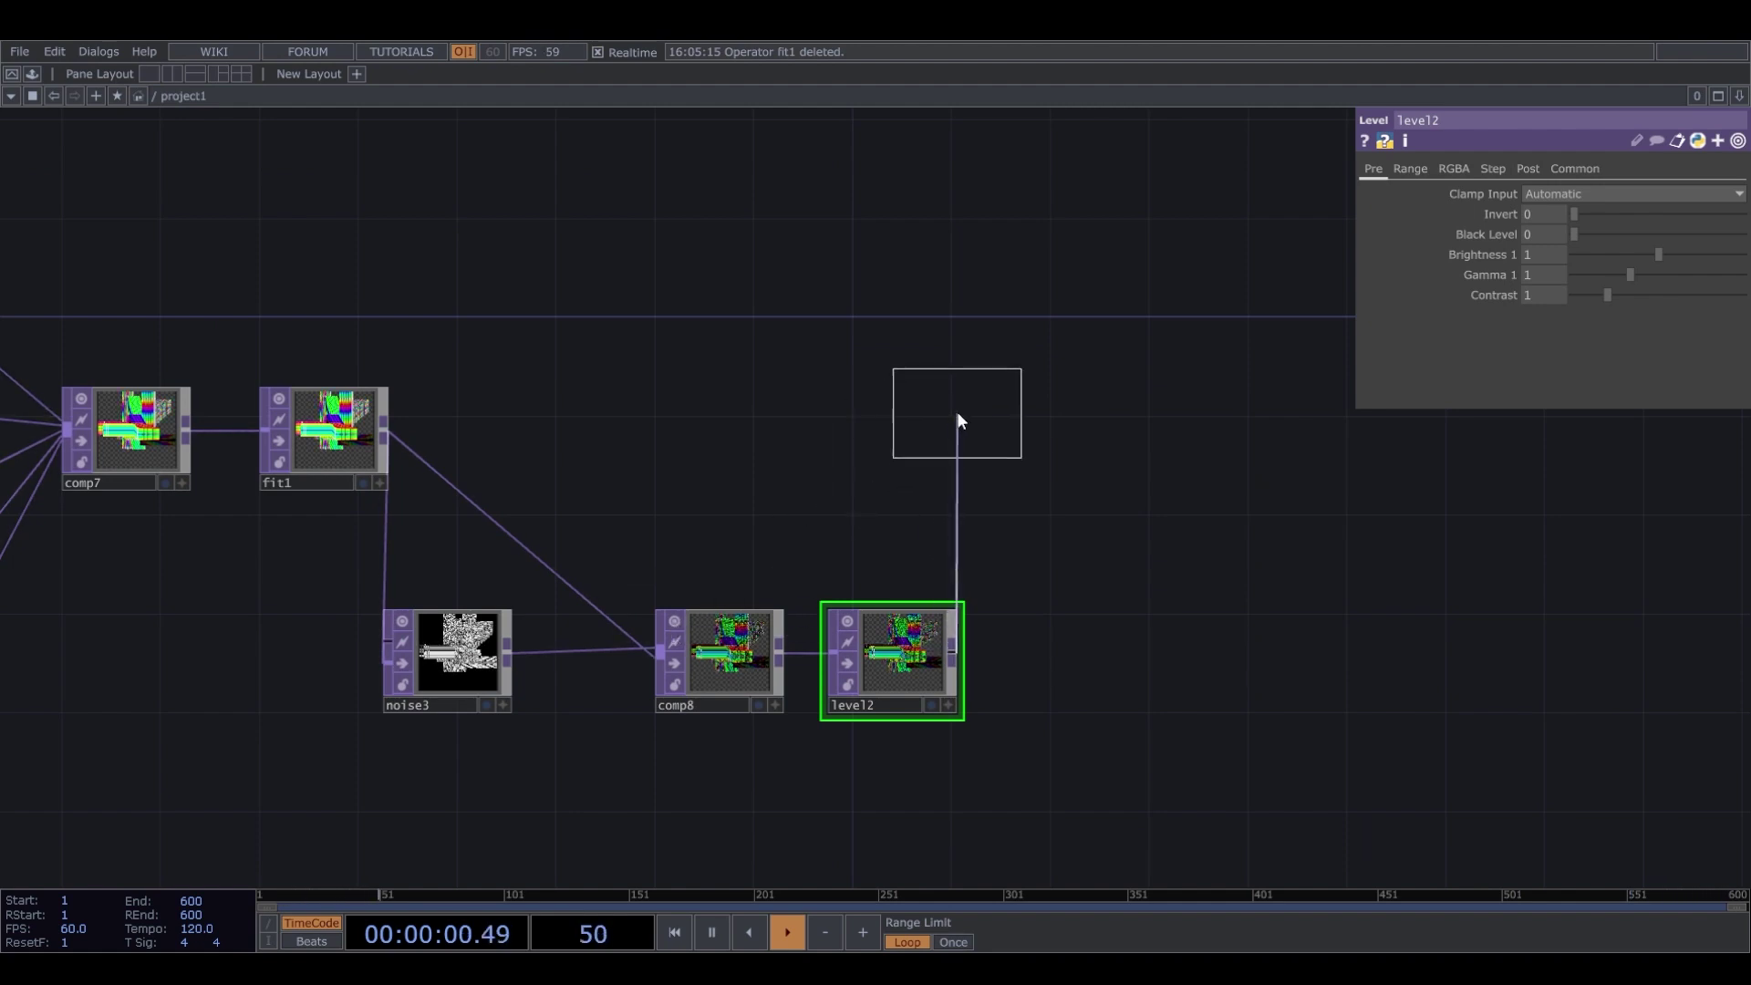
{"action": "left_click", "coordinate": [957, 412]}
{"action": "left_click_drag", "start_coordinate": [384, 436], "coordinate": [962, 419]}
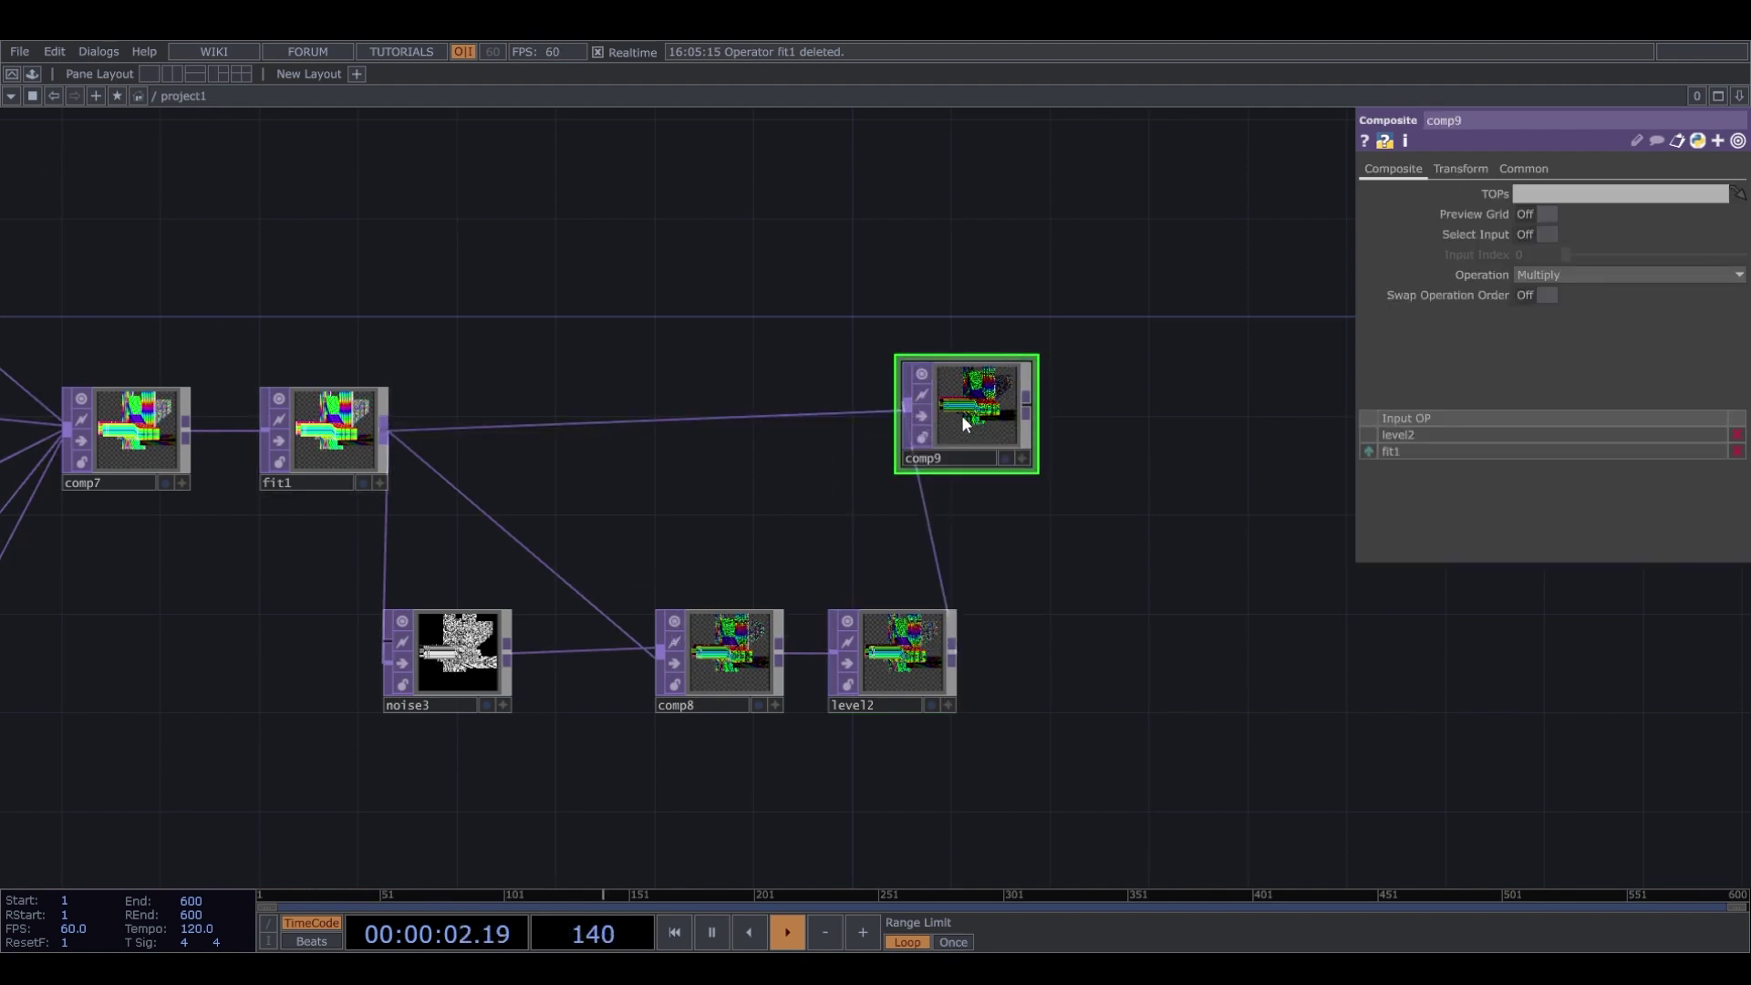
Show comp9 as the network background and set its Operation to Add.
{"action": "left_click", "coordinate": [1005, 459]}
{"action": "scroll", "coordinate": [965, 432], "scroll_direction": "up", "scroll_amount": 3}
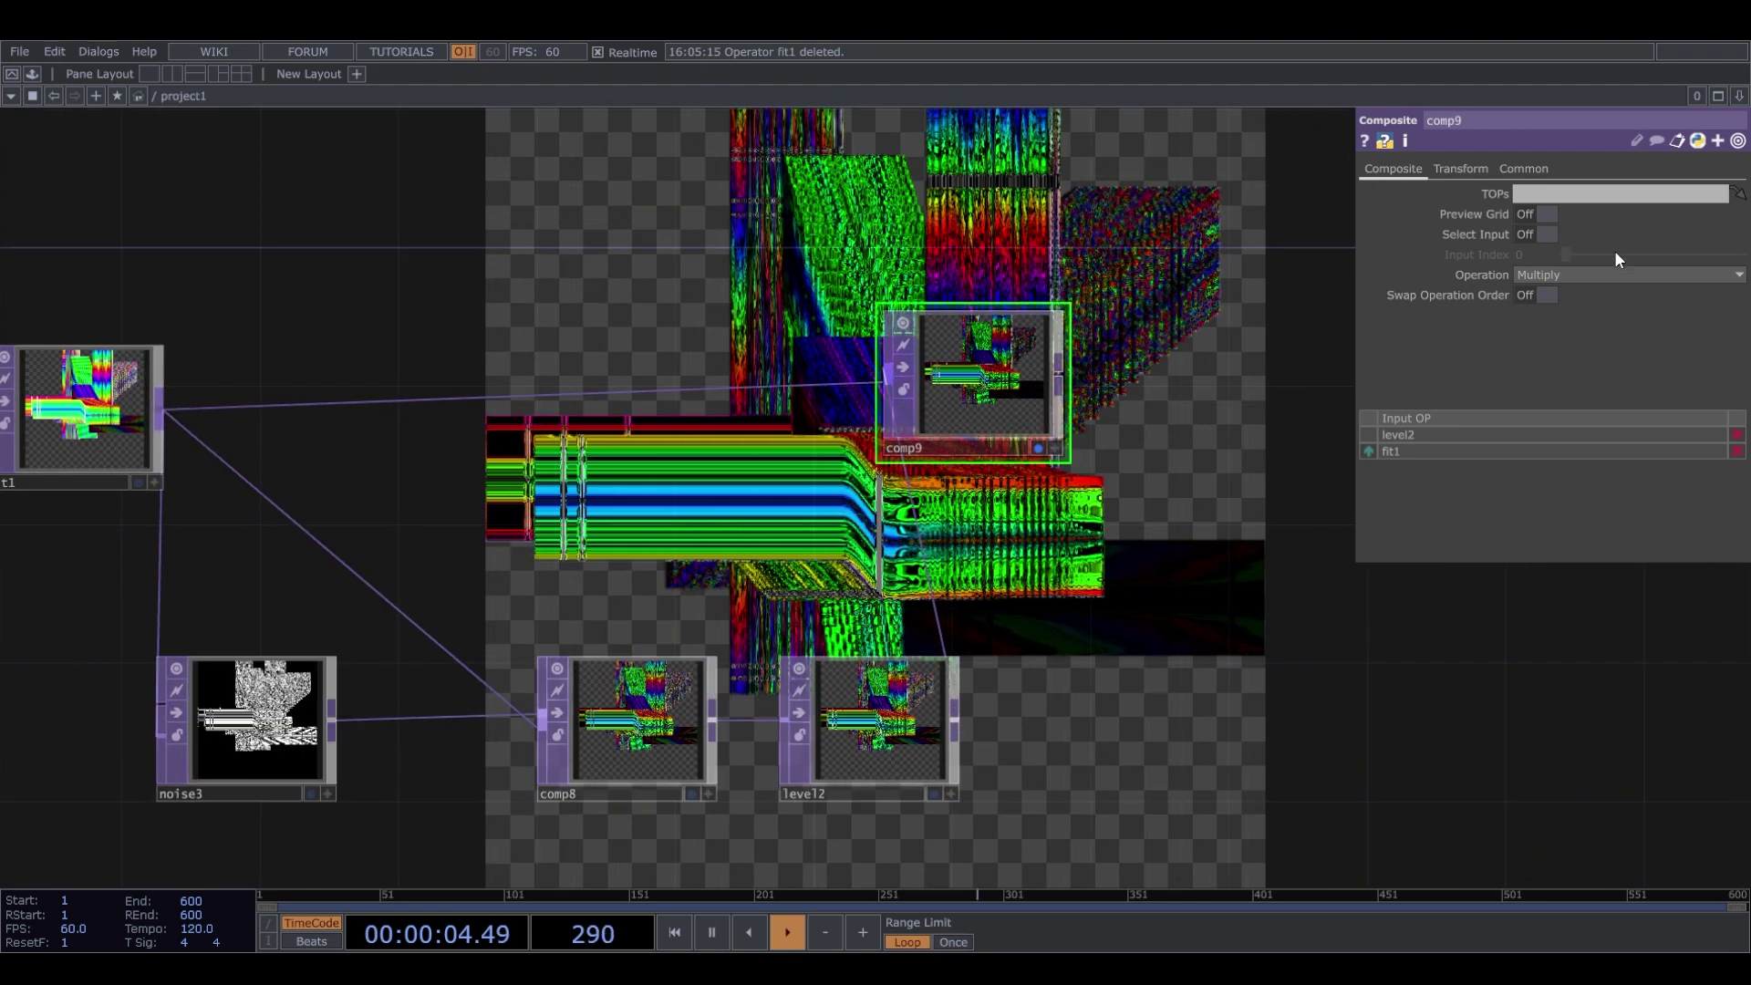
{"action": "left_click", "coordinate": [1568, 274]}
{"action": "left_click", "coordinate": [1555, 288]}
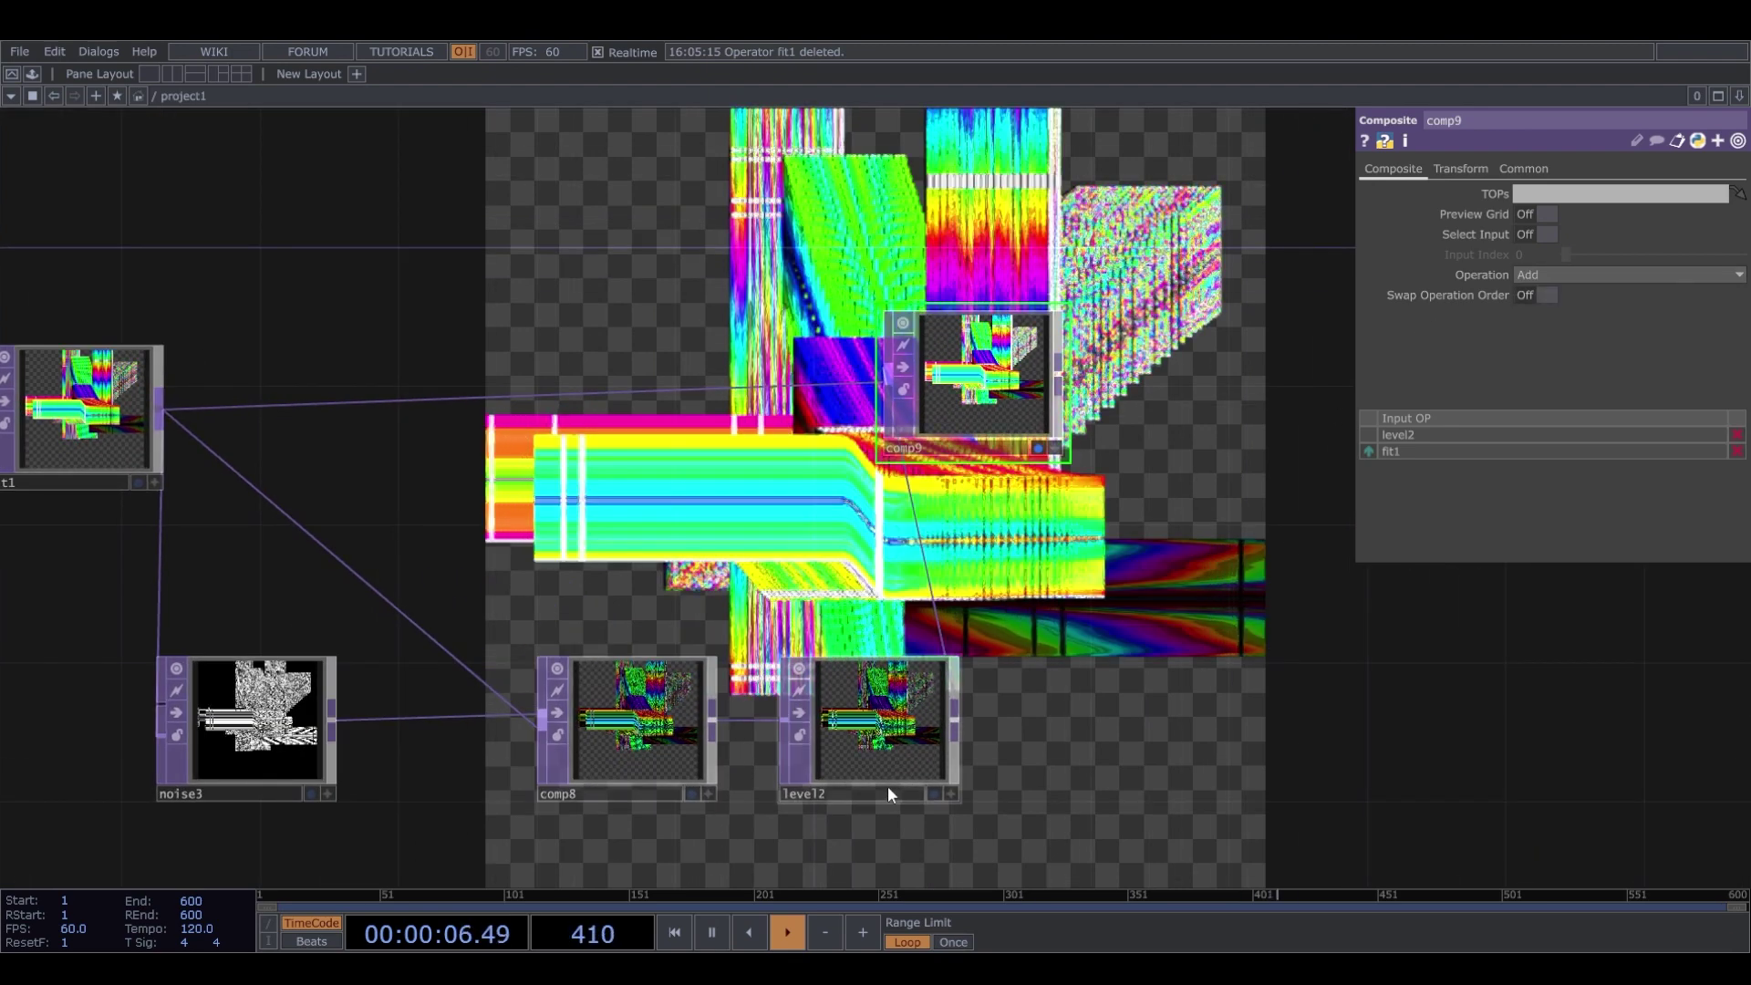
Lower level2's post Opacity to 0.304.
{"action": "left_click", "coordinate": [902, 747]}
{"action": "left_click", "coordinate": [1527, 169]}
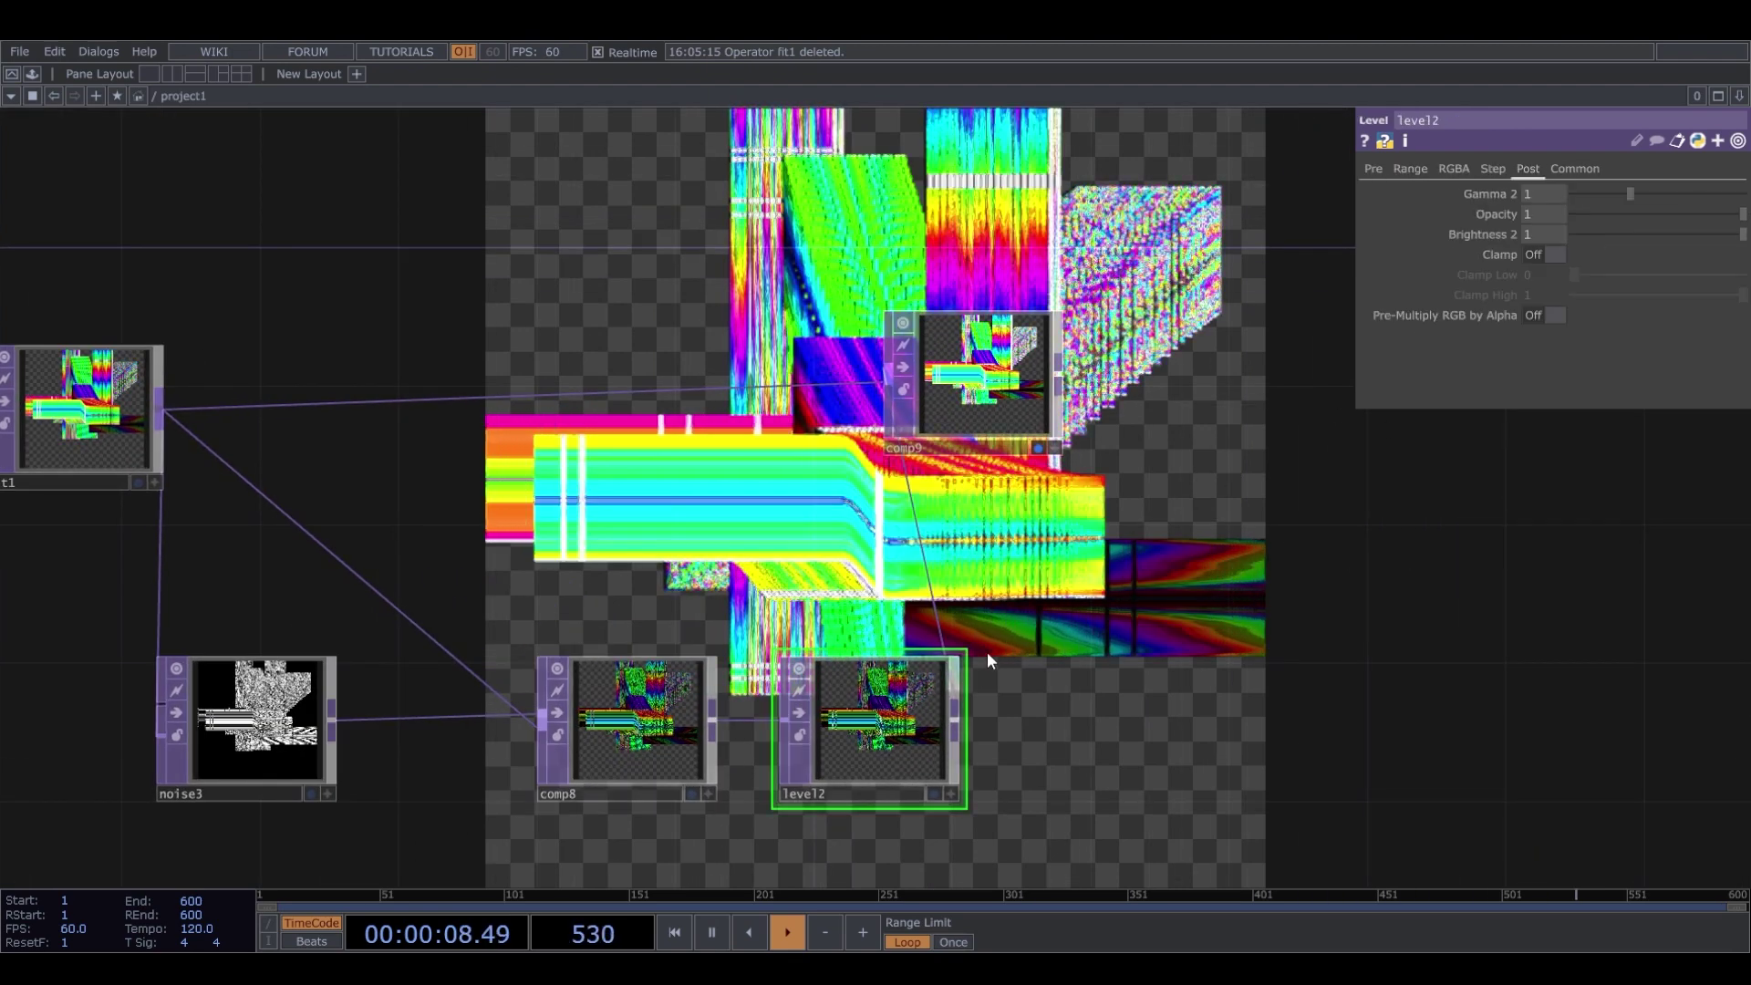
{"action": "scroll", "coordinate": [884, 752], "scroll_direction": "up", "scroll_amount": 3}
{"action": "left_click", "coordinate": [1629, 215]}
{"action": "mouse_move", "coordinate": [1629, 210]}
{"action": "left_mouse_down"}
{"action": "mouse_move", "coordinate": [1578, 217]}
{"action": "mouse_move", "coordinate": [1627, 215]}
{"action": "left_mouse_up"}
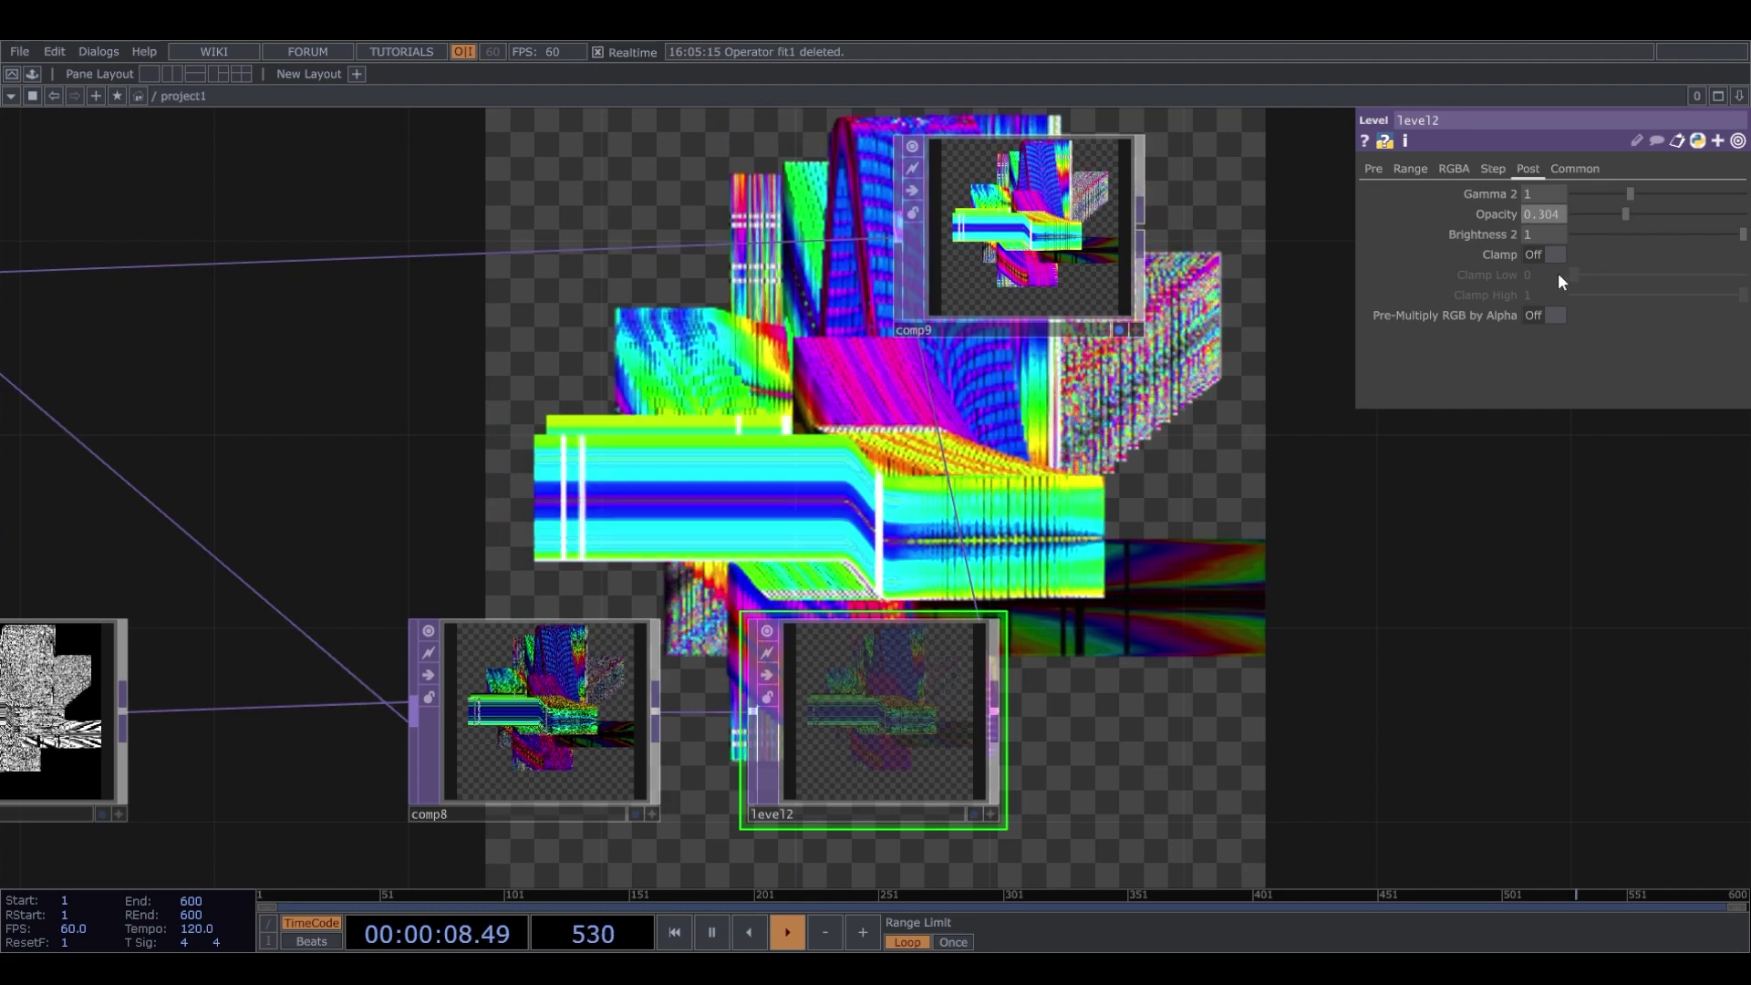
Paste a copy of the Keyboard In CHOP above comp9 and set its Keys parameter to 2.
{"action": "left_click_drag", "start_coordinate": [1184, 528], "coordinate": [627, 559]}
{"action": "scroll", "coordinate": [717, 462], "scroll_direction": "down", "scroll_amount": 4}
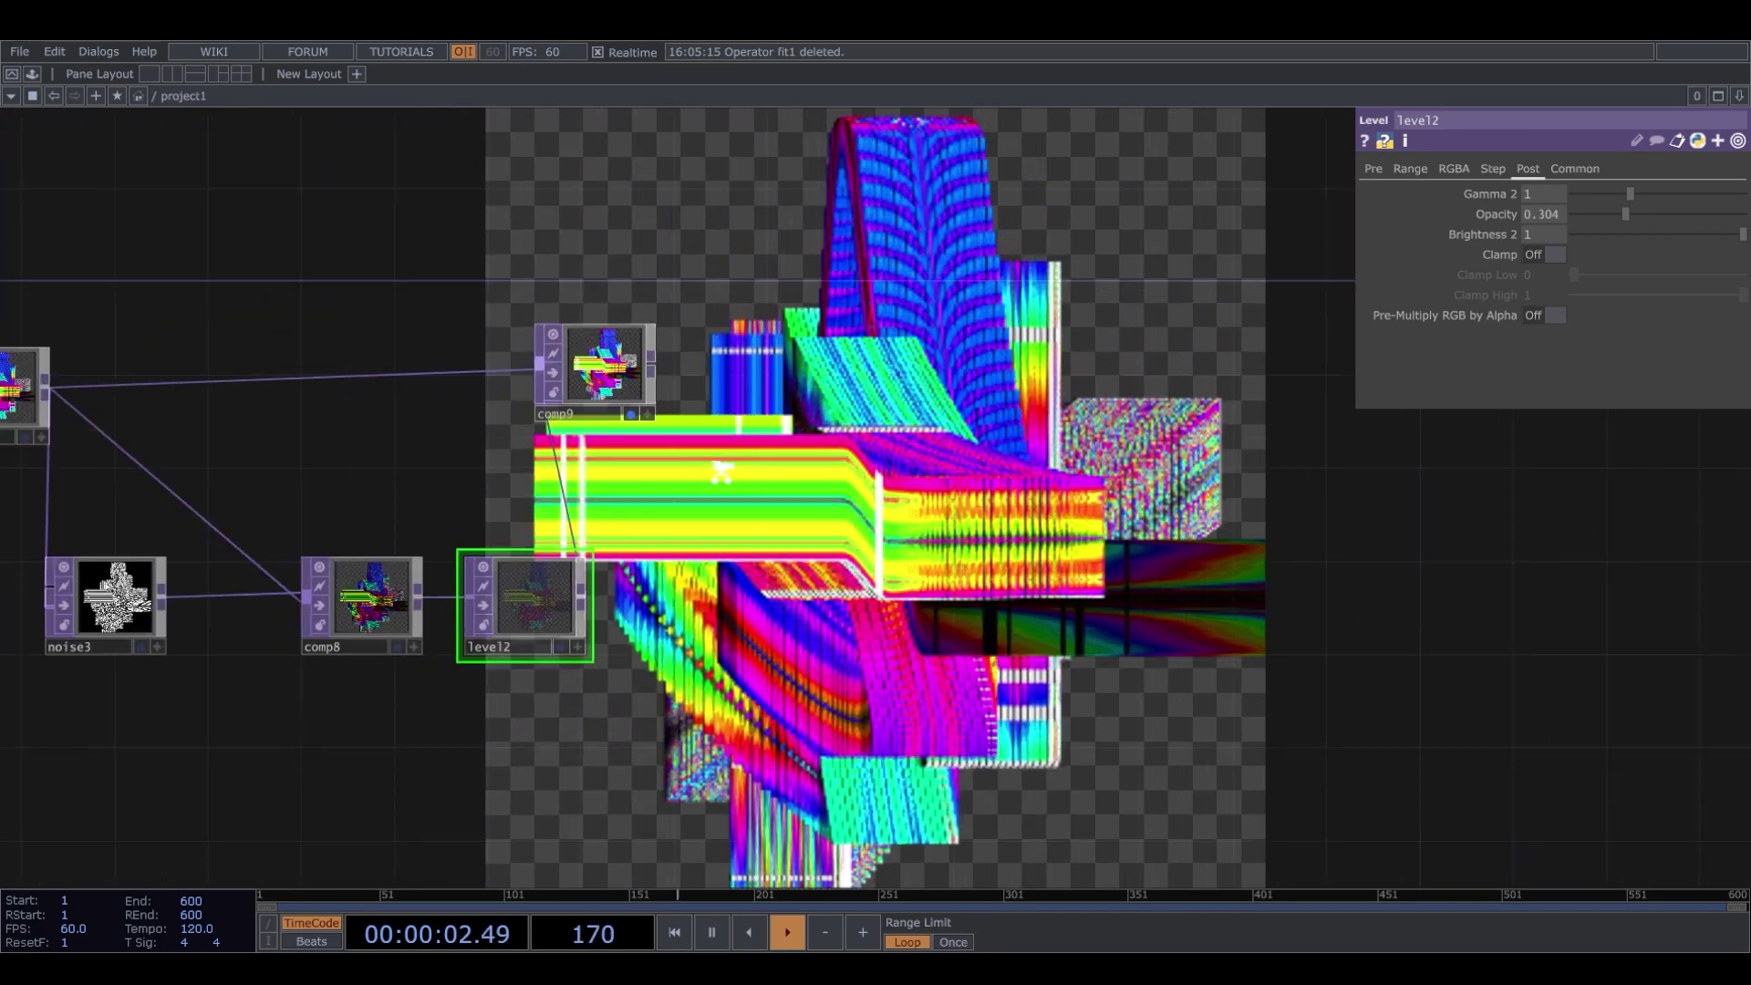
{"action": "scroll", "coordinate": [730, 451], "scroll_direction": "up", "scroll_amount": 2}
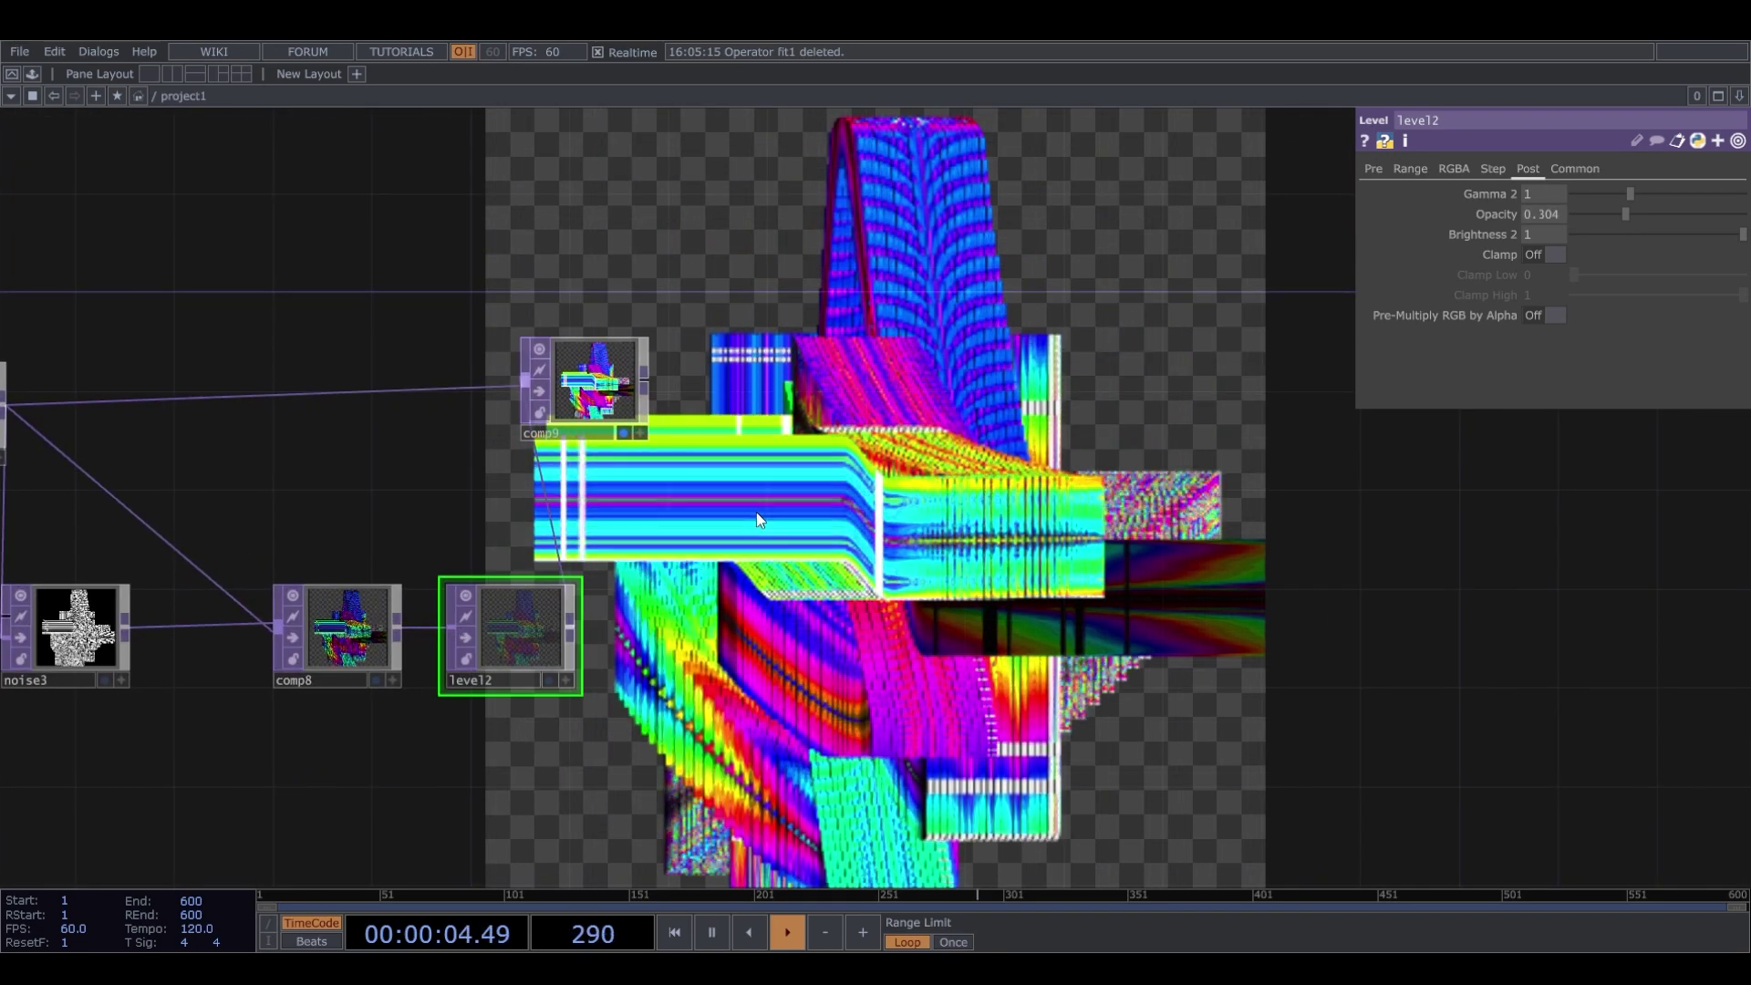
{"action": "scroll", "coordinate": [768, 518], "scroll_direction": "down", "scroll_amount": 2}
{"action": "left_click_drag", "start_coordinate": [502, 309], "coordinate": [684, 400]}
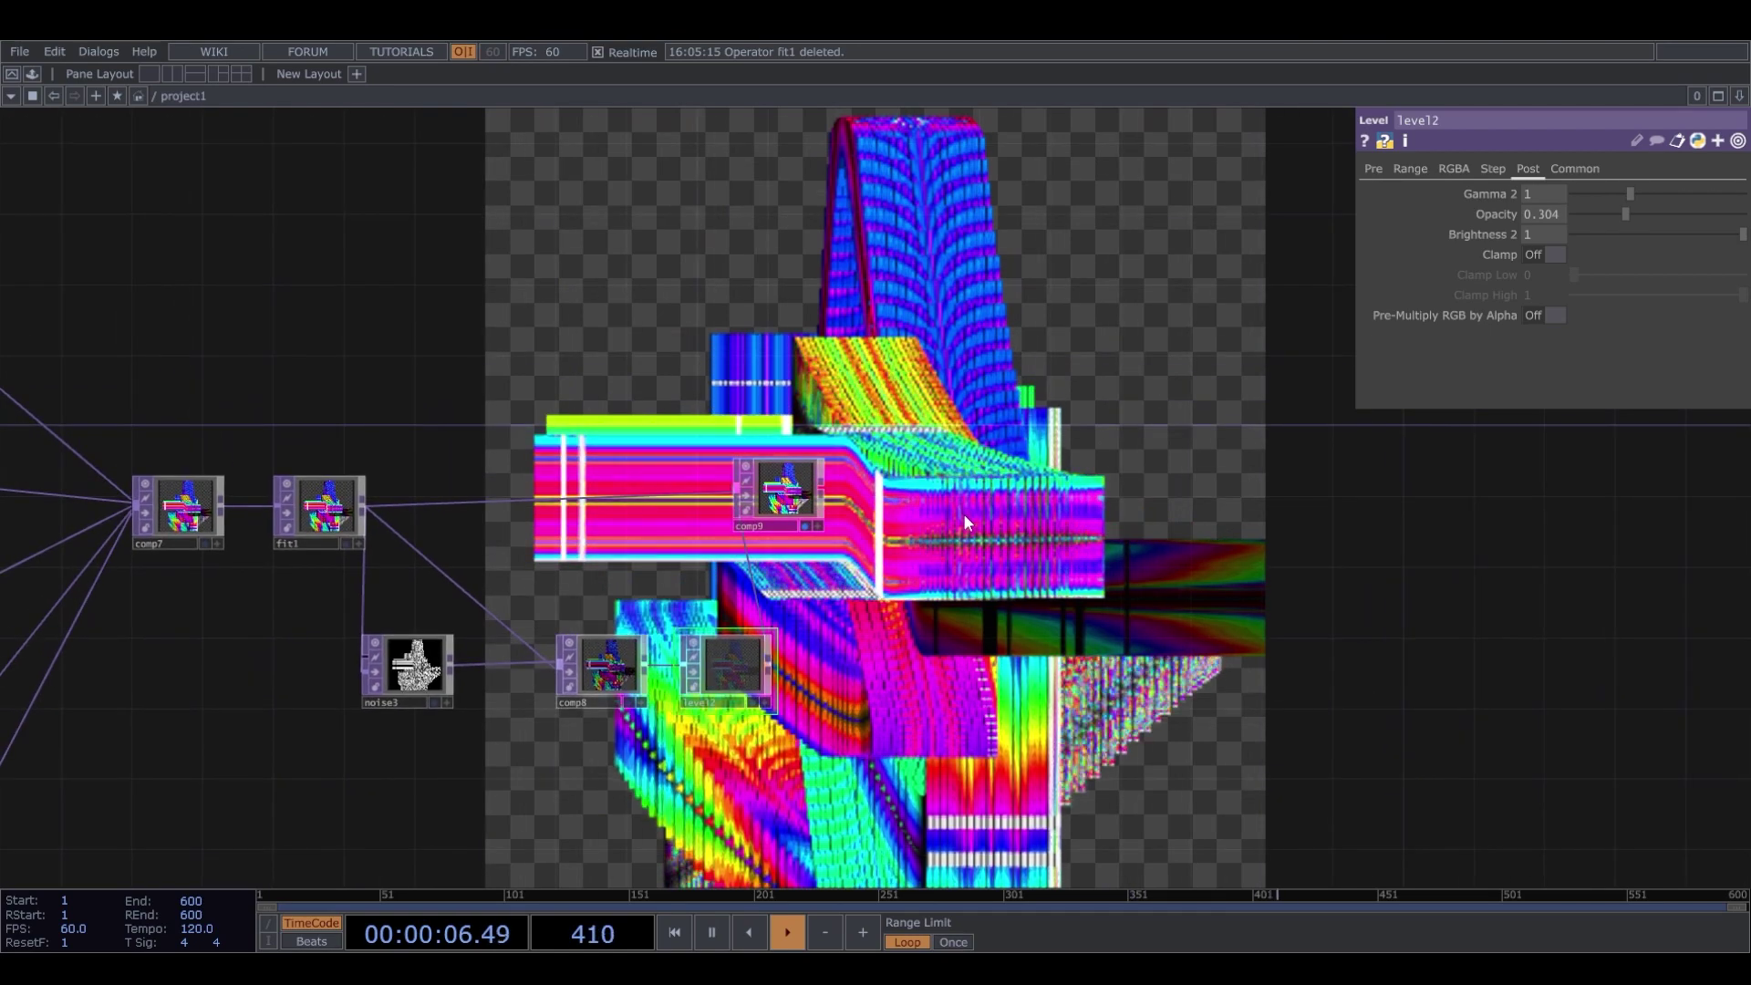
{"action": "scroll", "coordinate": [961, 512], "scroll_direction": "up", "scroll_amount": 2}
{"action": "left_click_drag", "start_coordinate": [550, 348], "coordinate": [677, 414]}
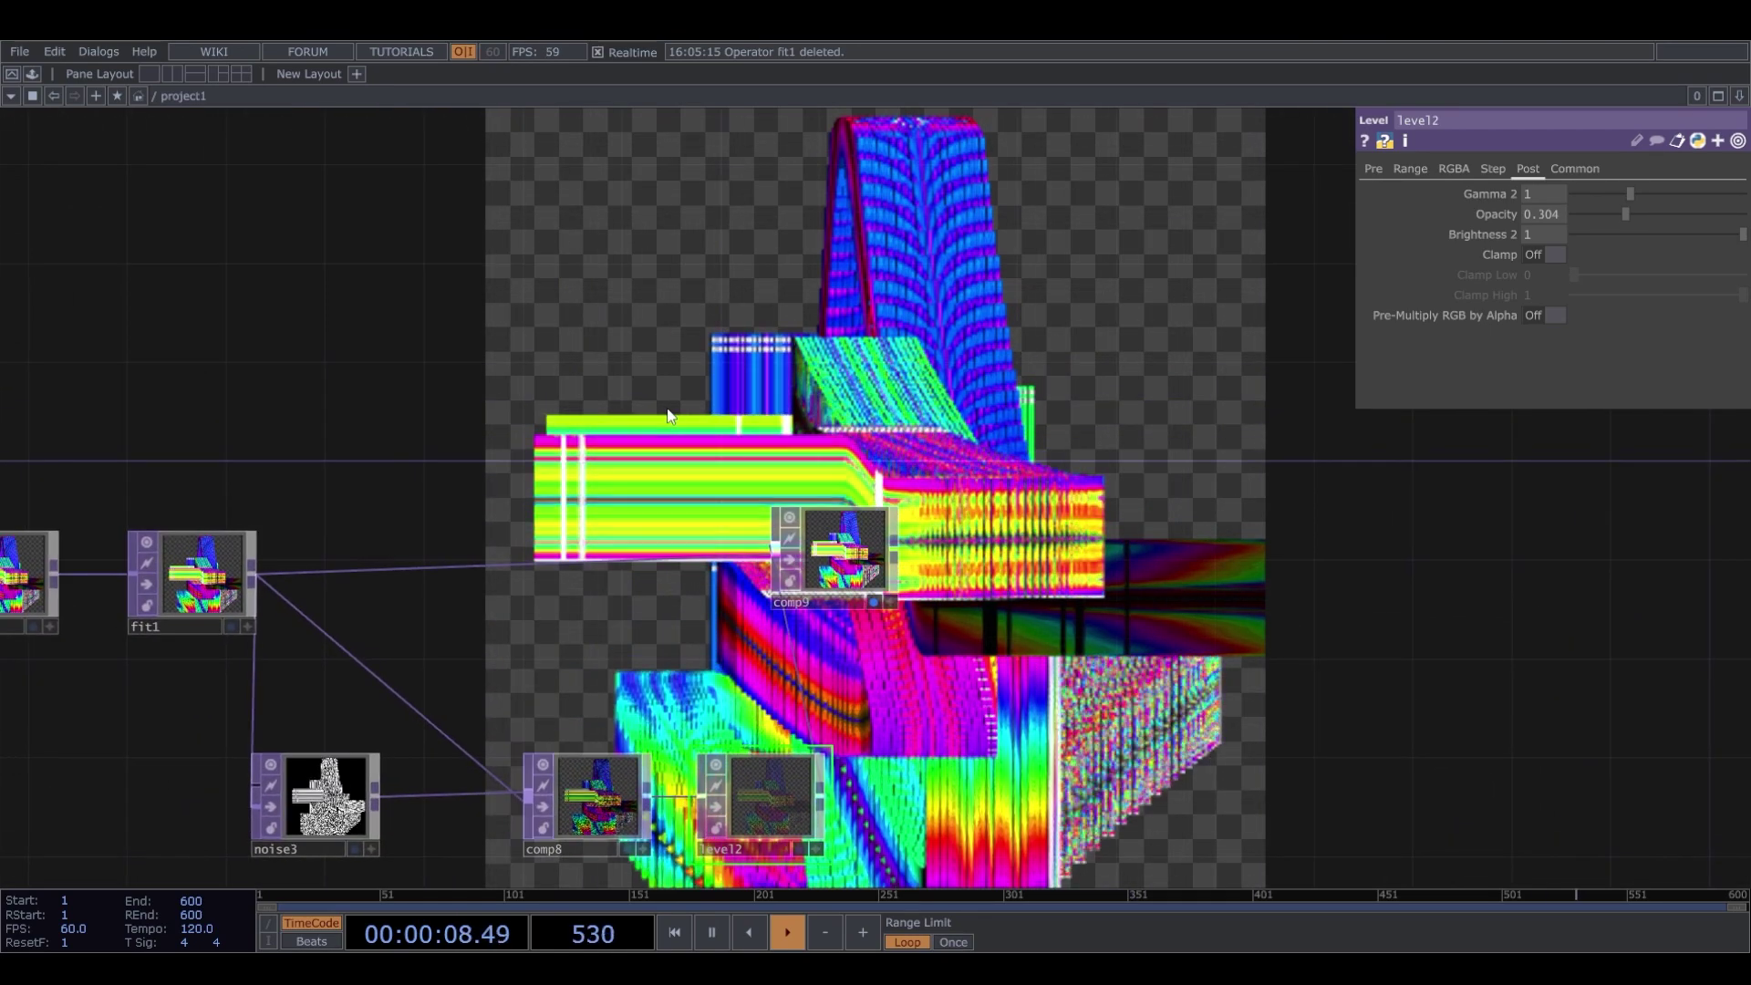
{"action": "key", "text": "ctrl+v"}
{"action": "left_click", "coordinate": [786, 381]}
{"action": "scroll", "coordinate": [785, 381], "scroll_direction": "up", "scroll_amount": 2}
{"action": "scroll", "coordinate": [789, 388], "scroll_direction": "up", "scroll_amount": 1}
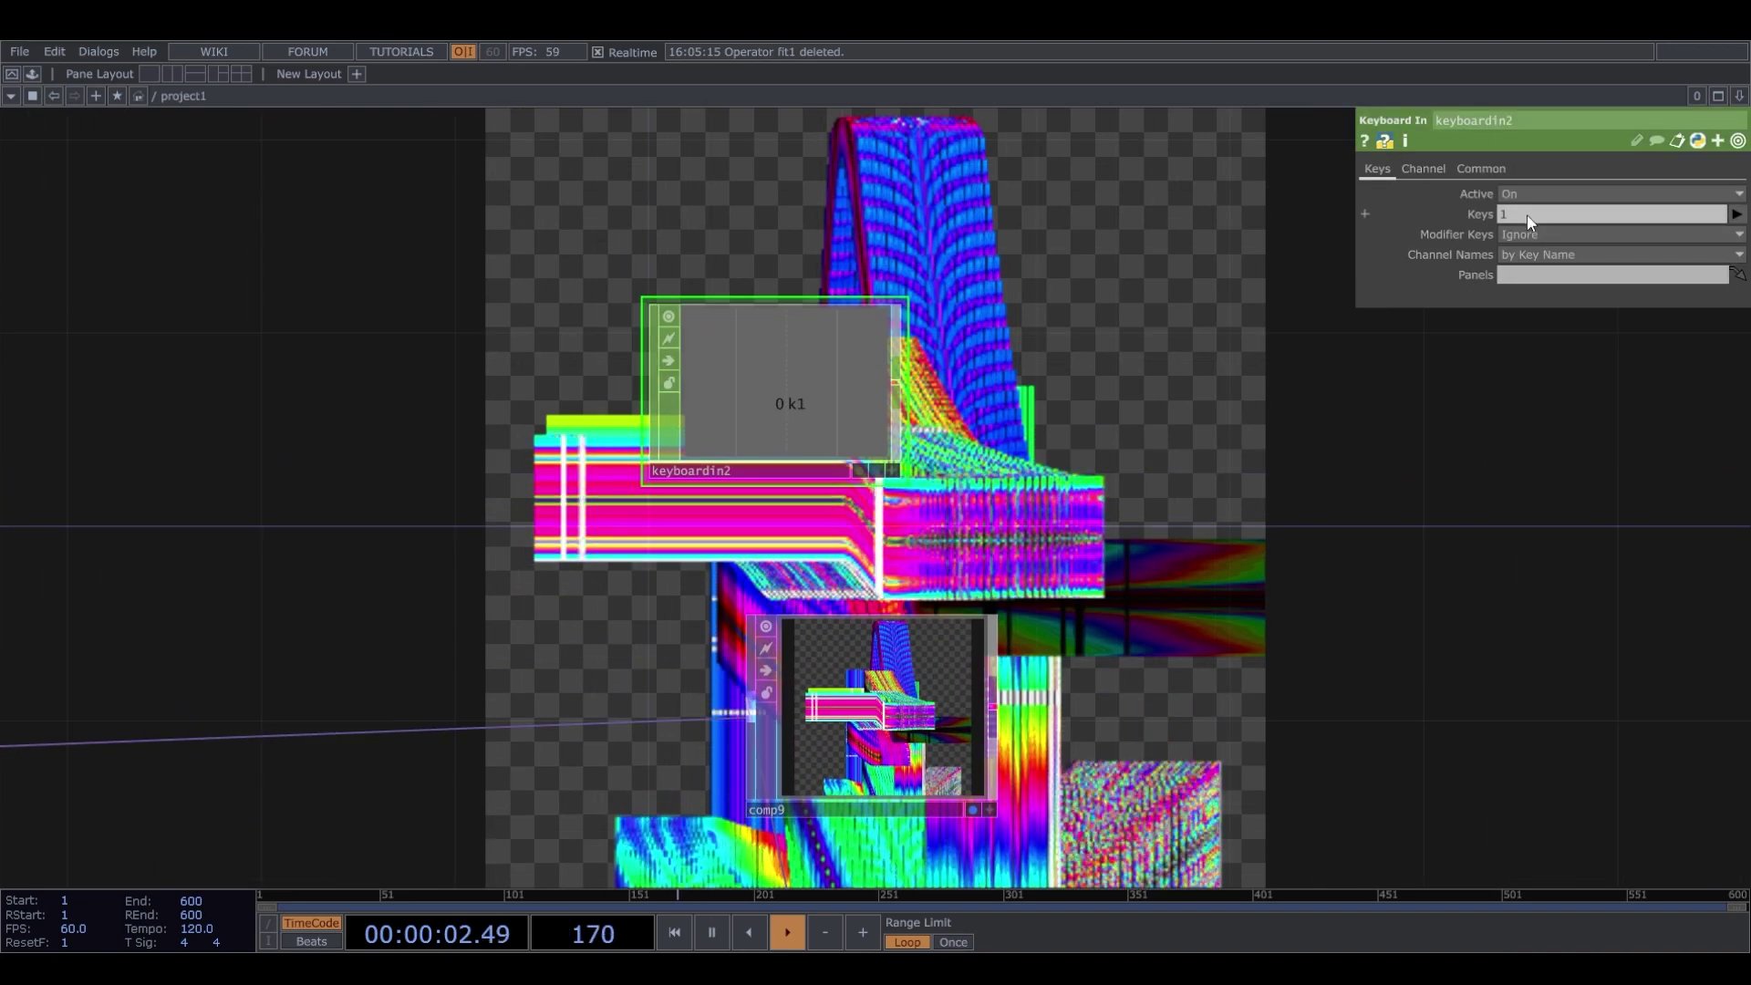
{"action": "scroll", "coordinate": [945, 509], "scroll_direction": "down", "scroll_amount": 2}
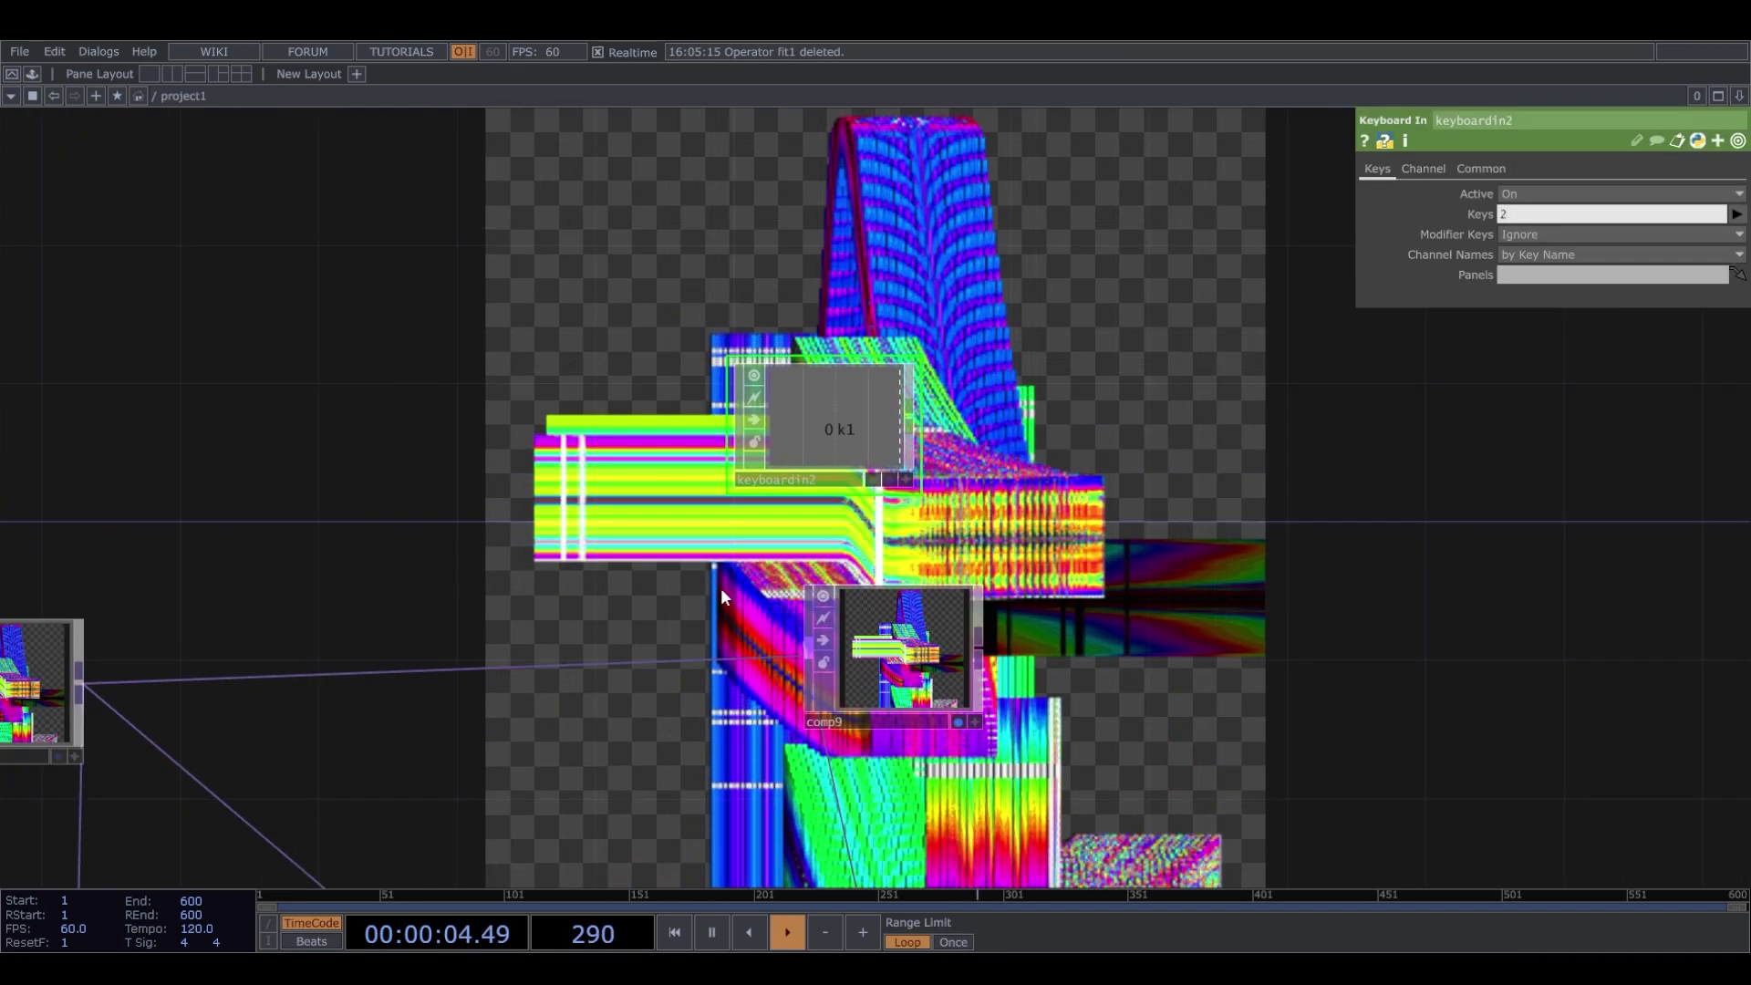
Make keyboardin2's viewer active so that its k2 channel can be exported.
{"action": "left_click_drag", "start_coordinate": [545, 506], "coordinate": [857, 598]}
{"action": "scroll", "coordinate": [857, 598], "scroll_direction": "down", "scroll_amount": 3}
{"action": "left_click_drag", "start_coordinate": [1096, 544], "coordinate": [1494, 554]}
{"action": "scroll", "coordinate": [1494, 554], "scroll_direction": "down", "scroll_amount": 2}
{"action": "scroll", "coordinate": [692, 496], "scroll_direction": "down", "scroll_amount": 1}
{"action": "scroll", "coordinate": [510, 328], "scroll_direction": "up", "scroll_amount": 3}
{"action": "scroll", "coordinate": [586, 387], "scroll_direction": "down", "scroll_amount": 3}
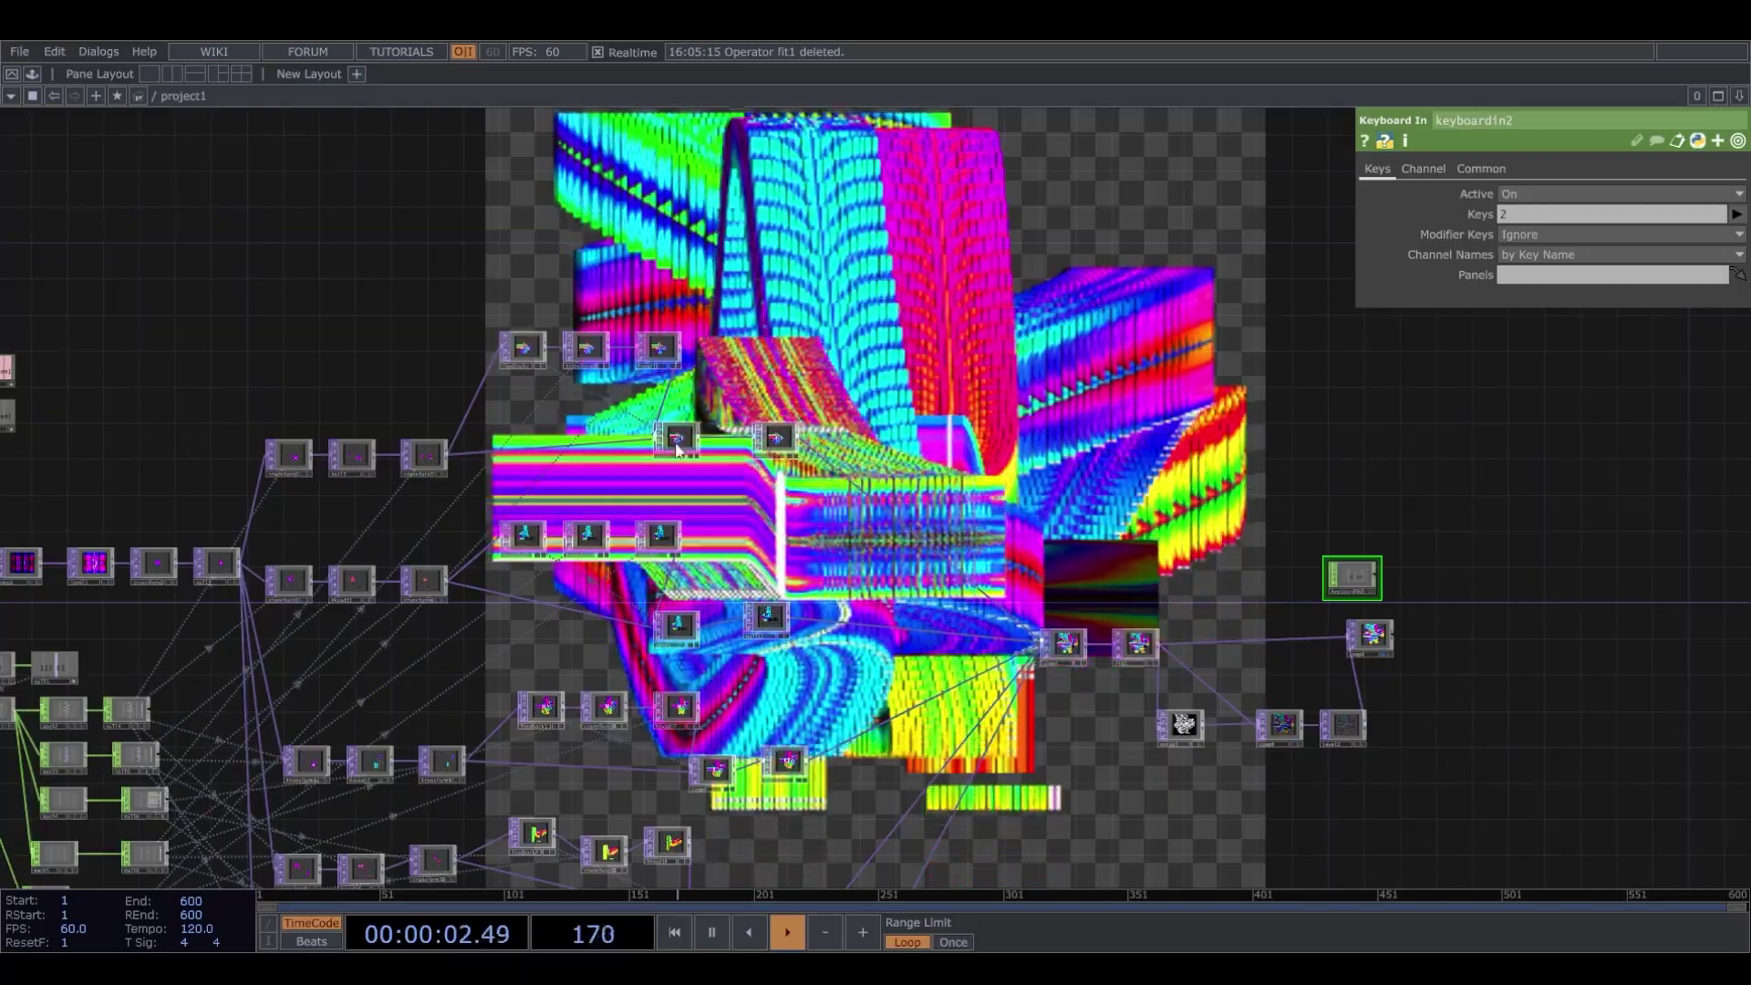
{"action": "scroll", "coordinate": [1423, 592], "scroll_direction": "up", "scroll_amount": 3}
{"action": "scroll", "coordinate": [1293, 618], "scroll_direction": "up", "scroll_amount": 2}
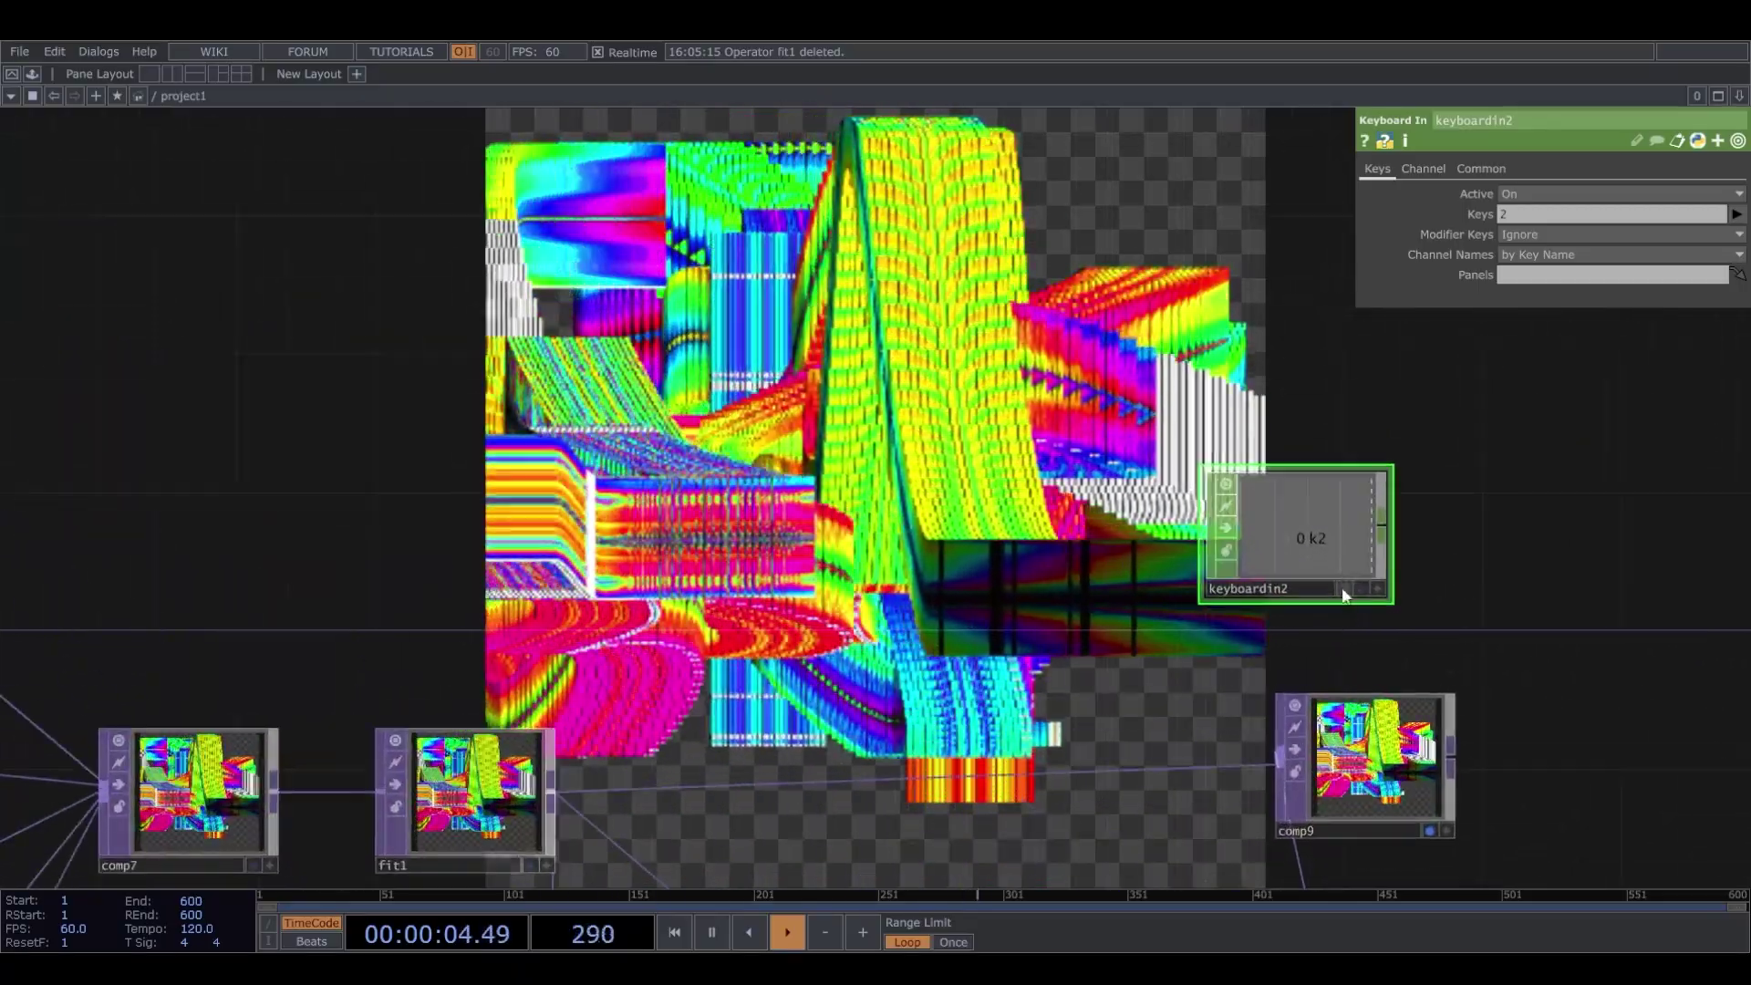
{"action": "scroll", "coordinate": [1326, 547], "scroll_direction": "down", "scroll_amount": 1}
{"action": "right_click", "coordinate": [1326, 547]}
Export keyboardin2's k2 channel to the Reset Pulse parameters of feedback1 and feedback2.
{"action": "scroll", "coordinate": [1071, 533], "scroll_direction": "down", "scroll_amount": 5}
{"action": "left_click_drag", "start_coordinate": [541, 461], "coordinate": [784, 547]}
{"action": "scroll", "coordinate": [782, 549], "scroll_direction": "up", "scroll_amount": 4}
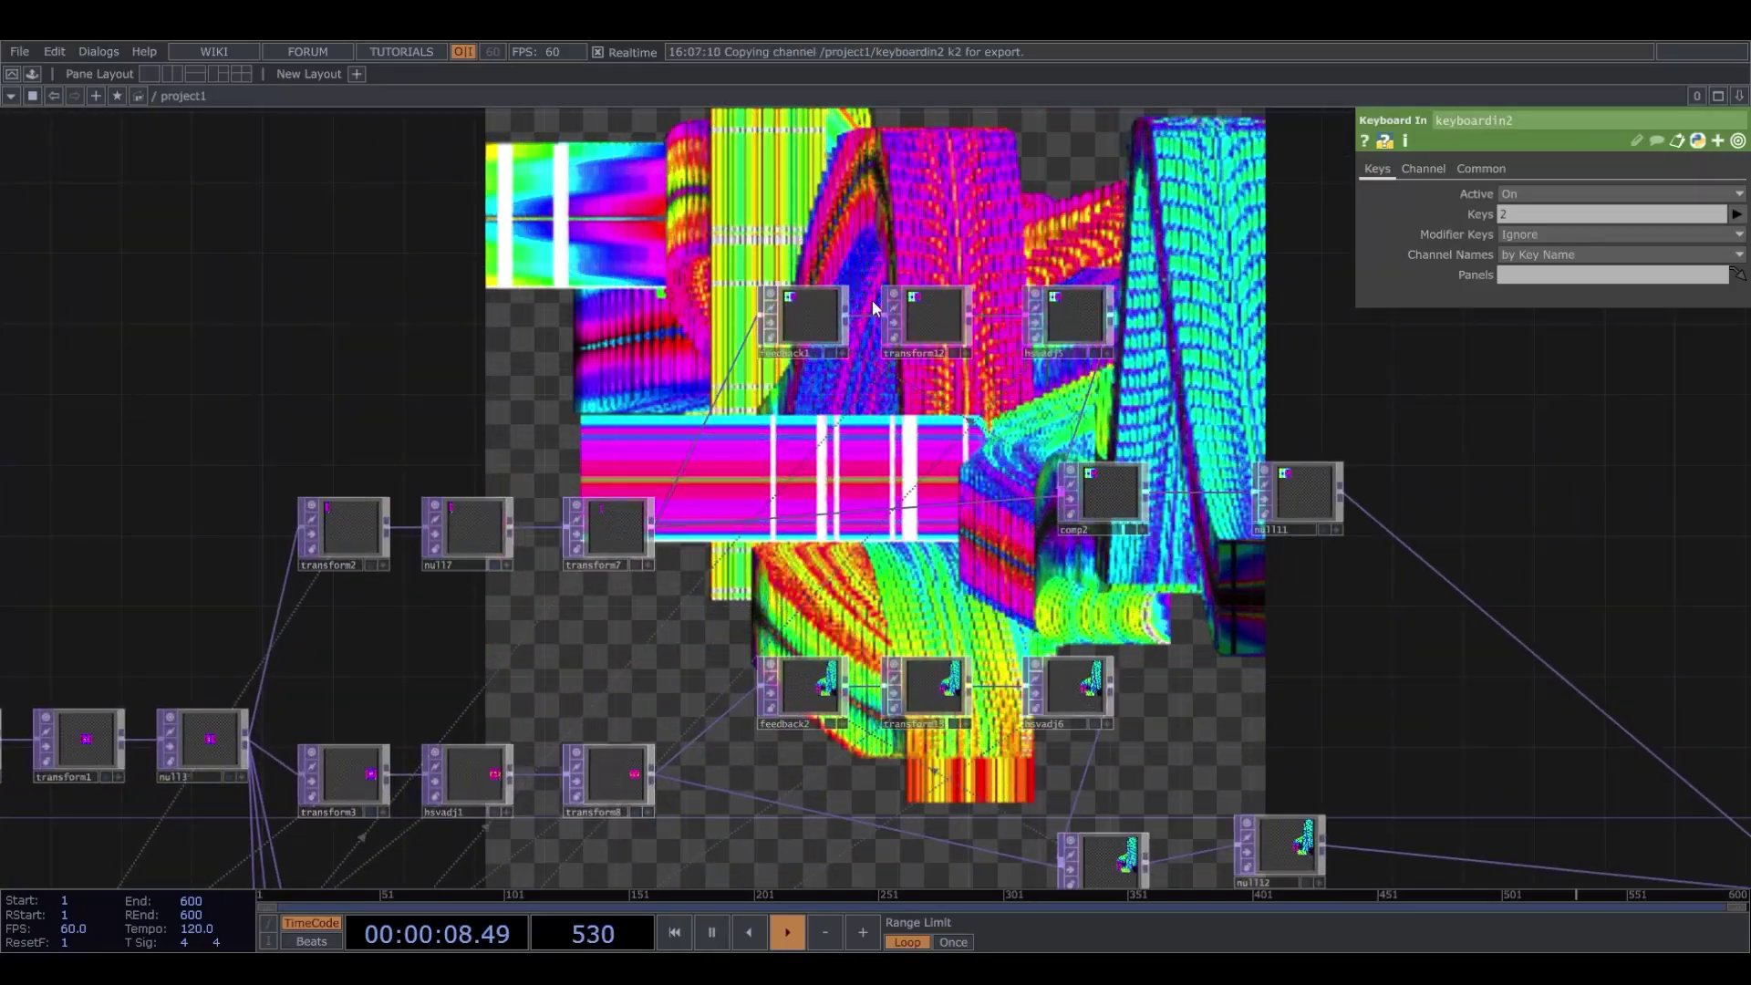
{"action": "left_click", "coordinate": [804, 312]}
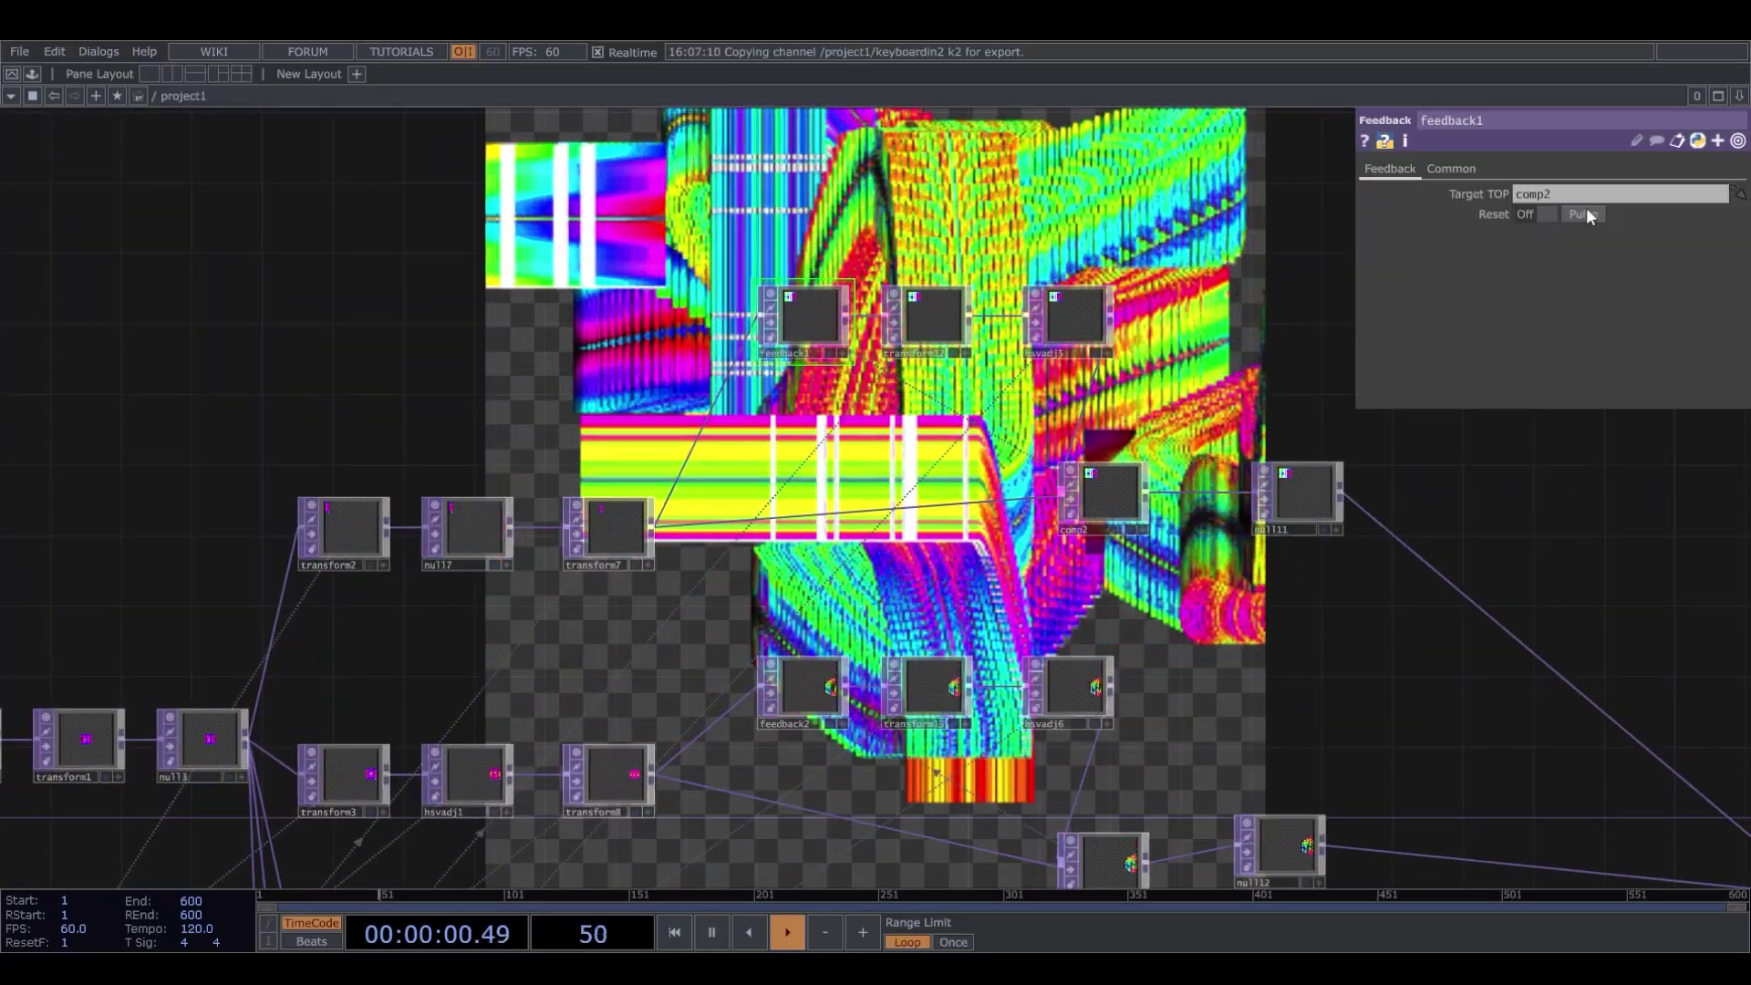
{"action": "left_click", "coordinate": [816, 690]}
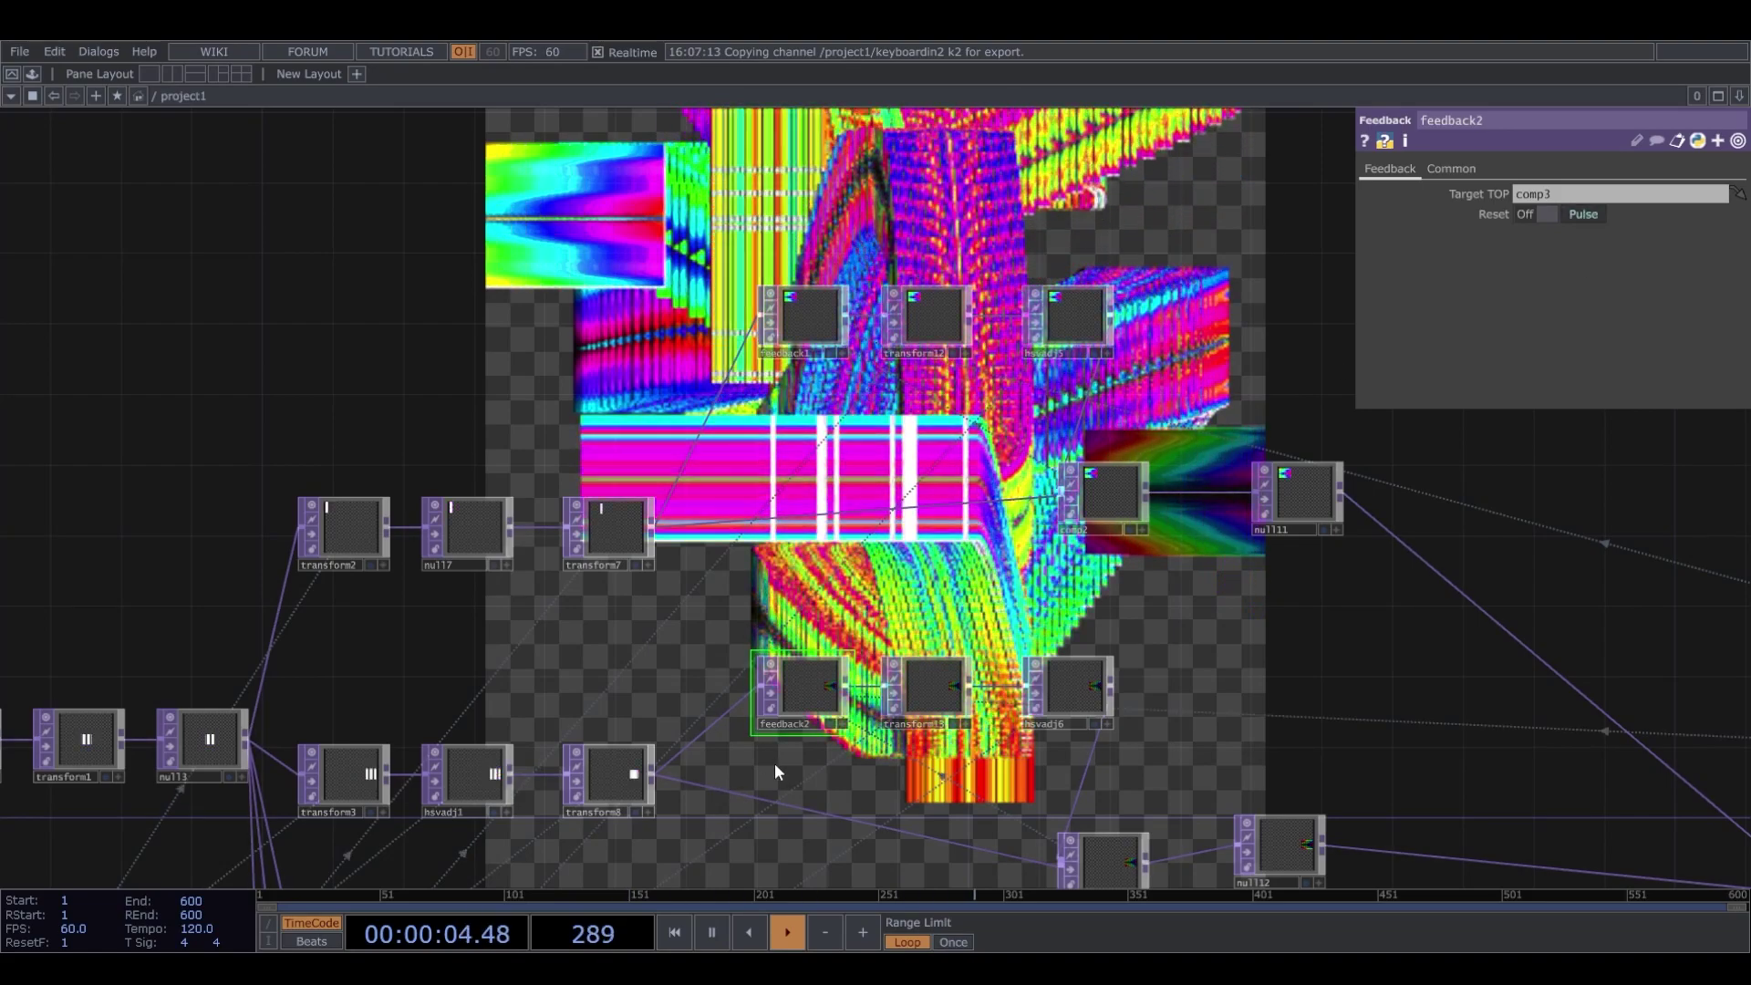
Export keyboardin2's k2 channel to the Reset Pulse parameters of feedback3 and feedback4.
{"action": "scroll", "coordinate": [774, 762], "scroll_direction": "down", "scroll_amount": 5}
{"action": "left_click", "coordinate": [800, 588]}
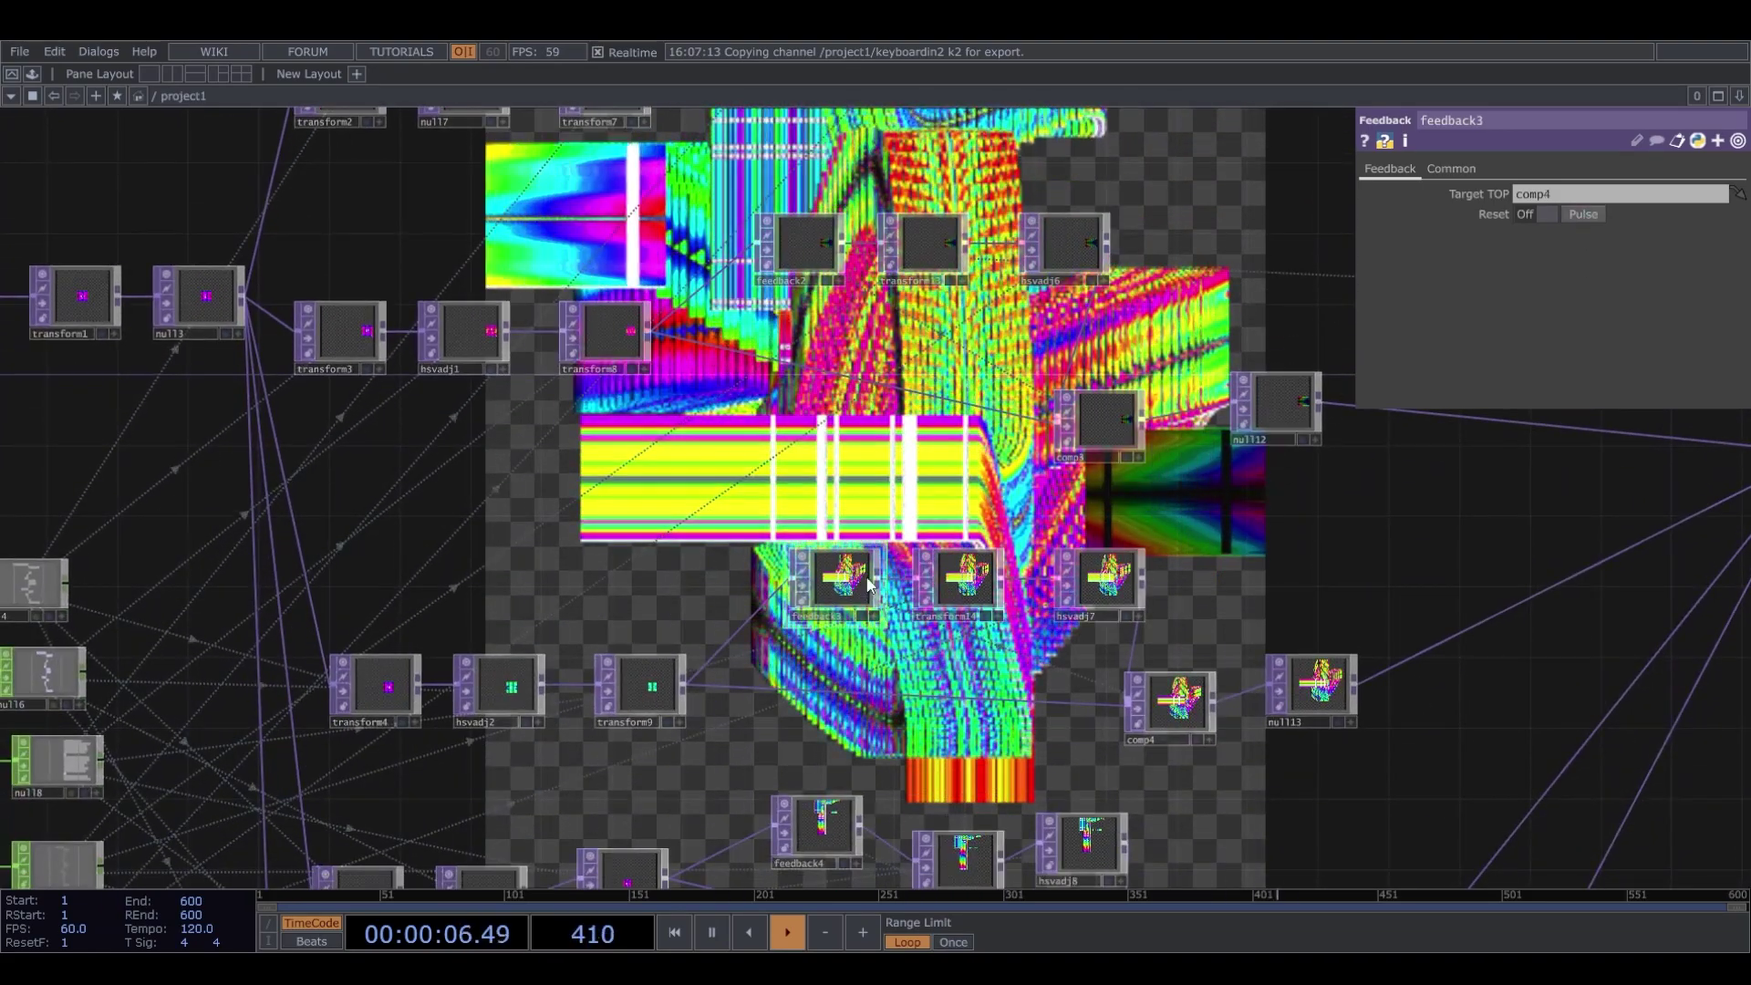
{"action": "left_click", "coordinate": [1575, 215]}
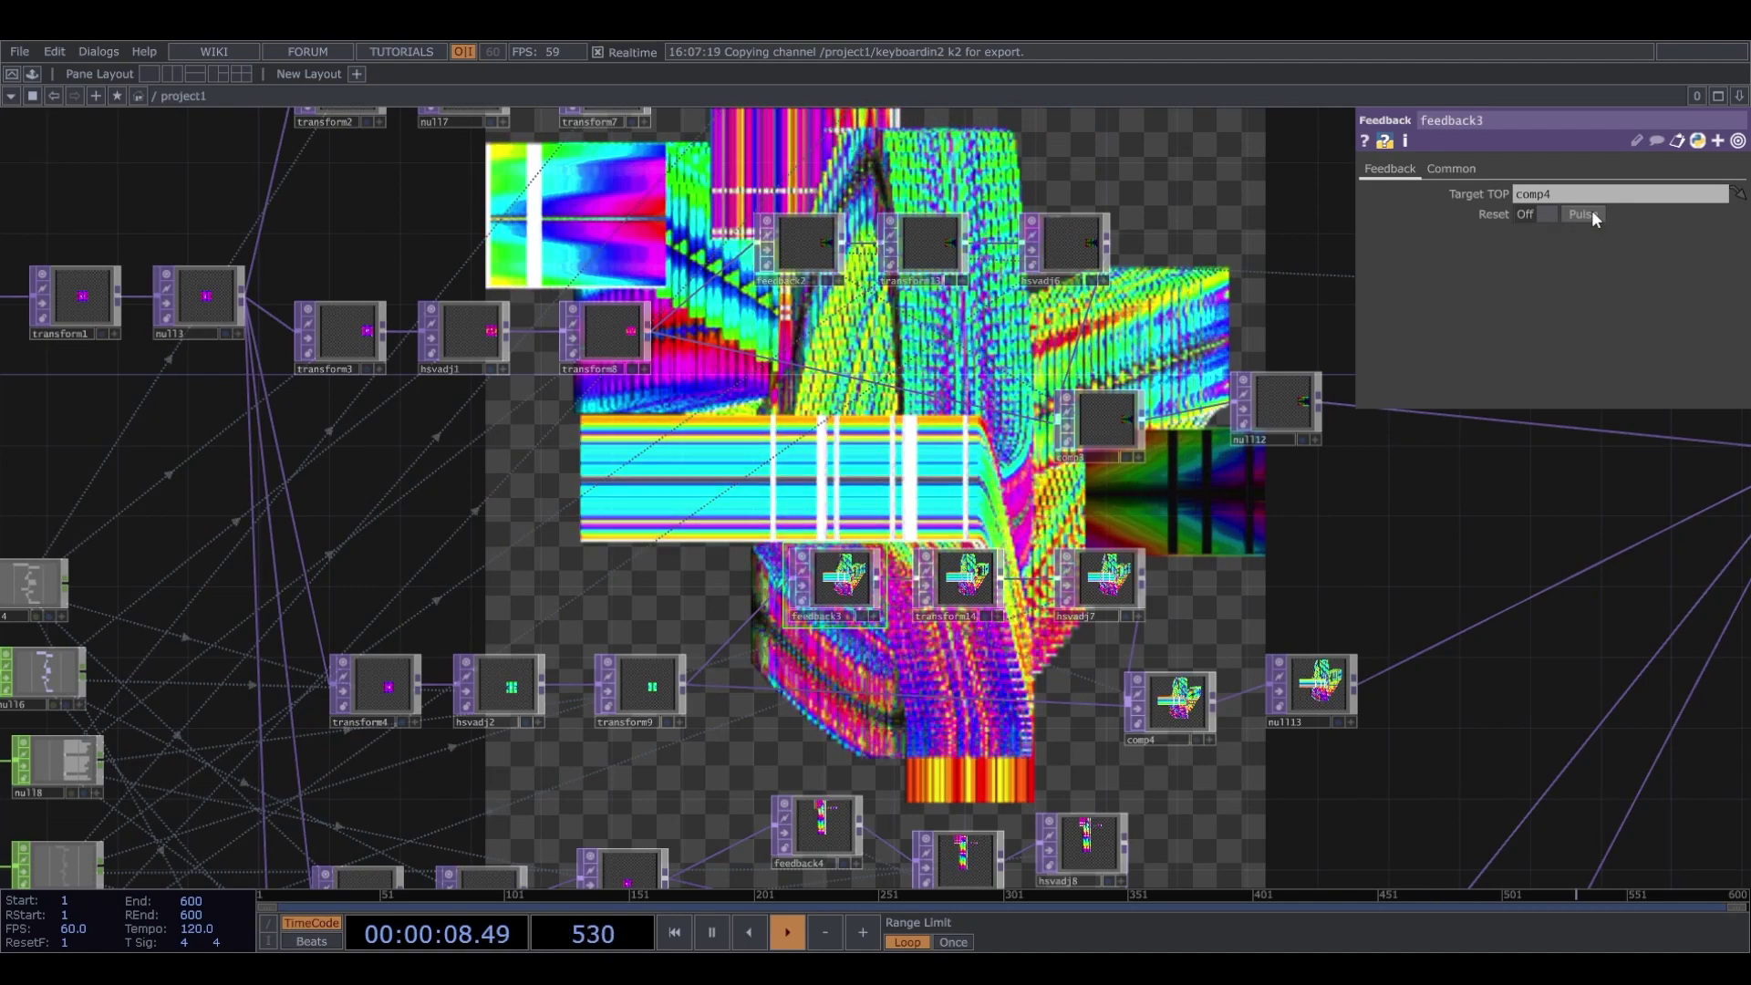
{"action": "scroll", "coordinate": [921, 693], "scroll_direction": "down", "scroll_amount": 2}
{"action": "left_click", "coordinate": [889, 697]}
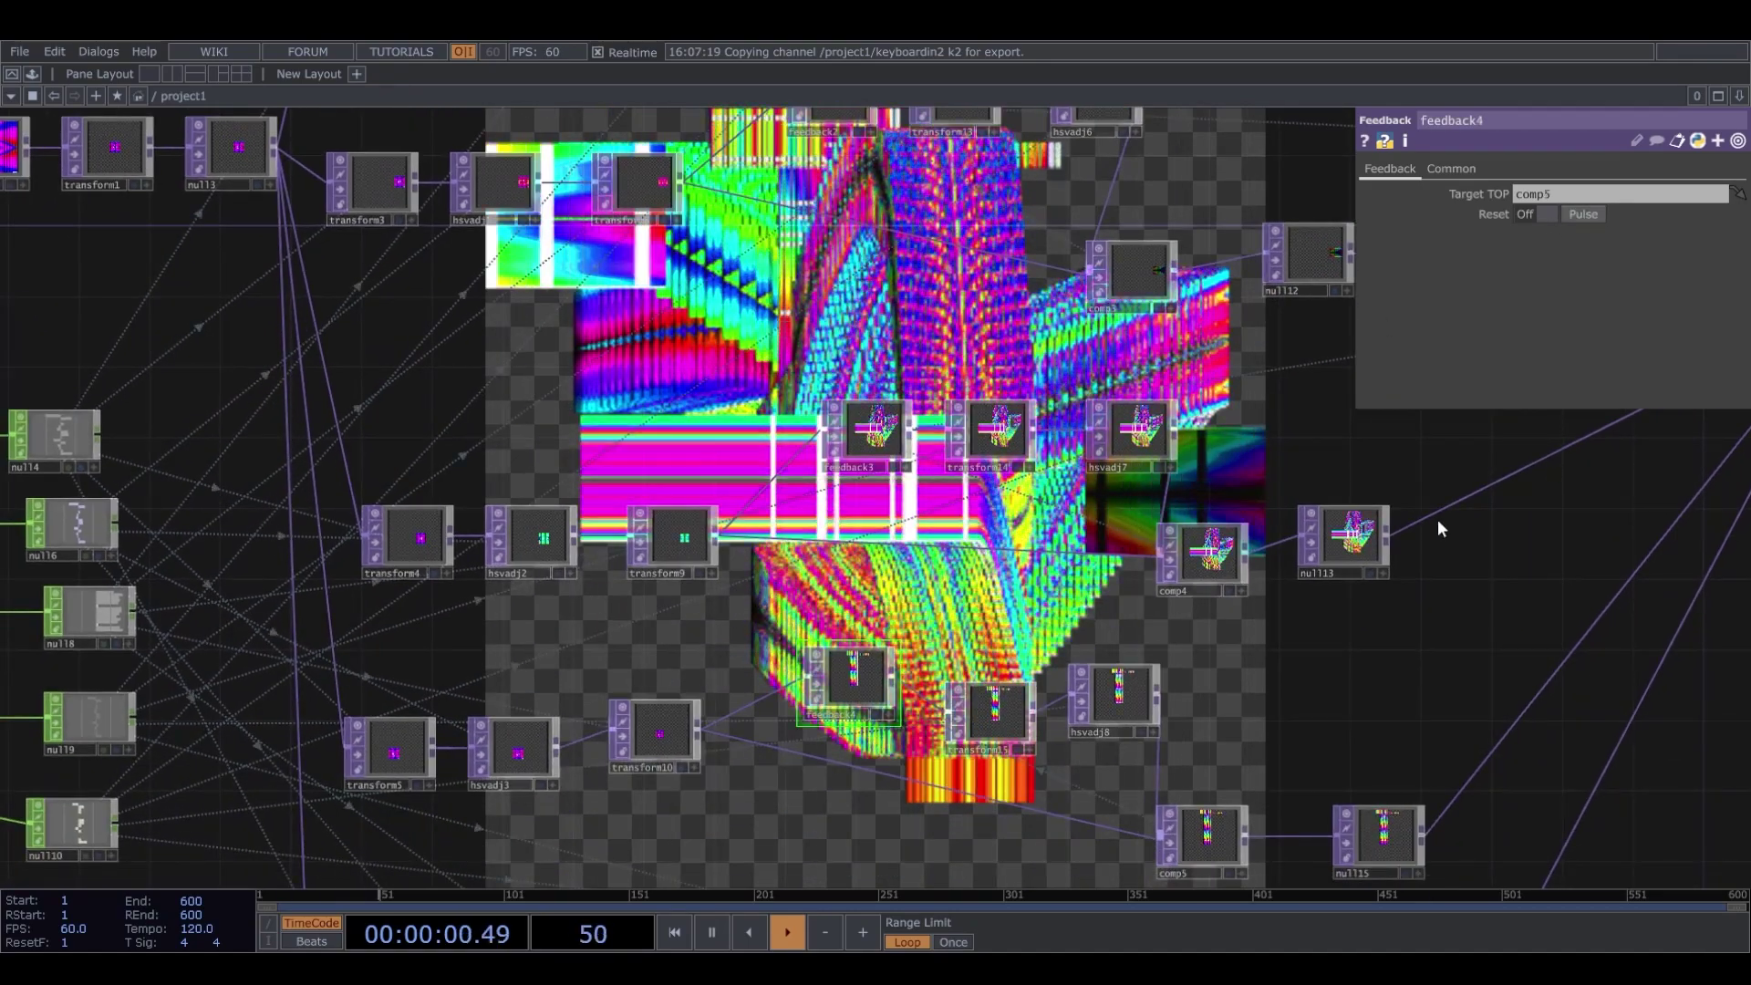
{"action": "left_click", "coordinate": [1589, 210]}
Export keyboardin2's k2 channel to feedback5's Reset Pulse parameter.
{"action": "left_click_drag", "start_coordinate": [1344, 773], "coordinate": [1355, 427]}
{"action": "left_click", "coordinate": [866, 576]}
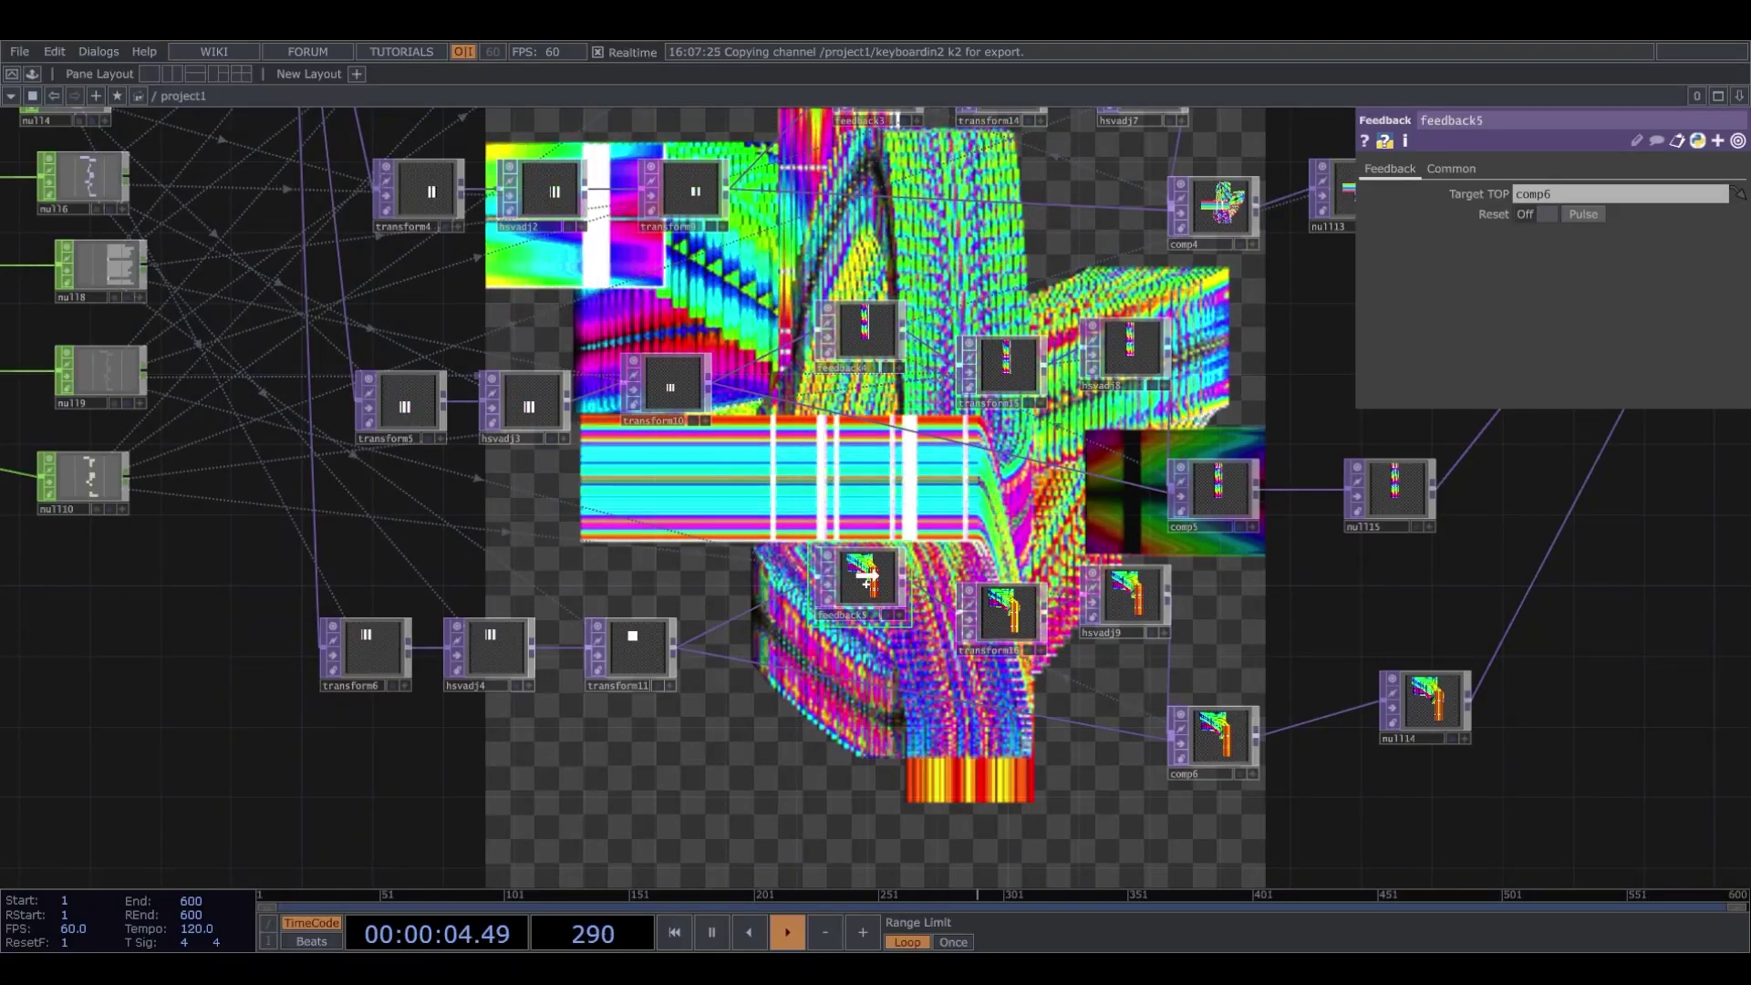
{"action": "left_click", "coordinate": [1588, 210]}
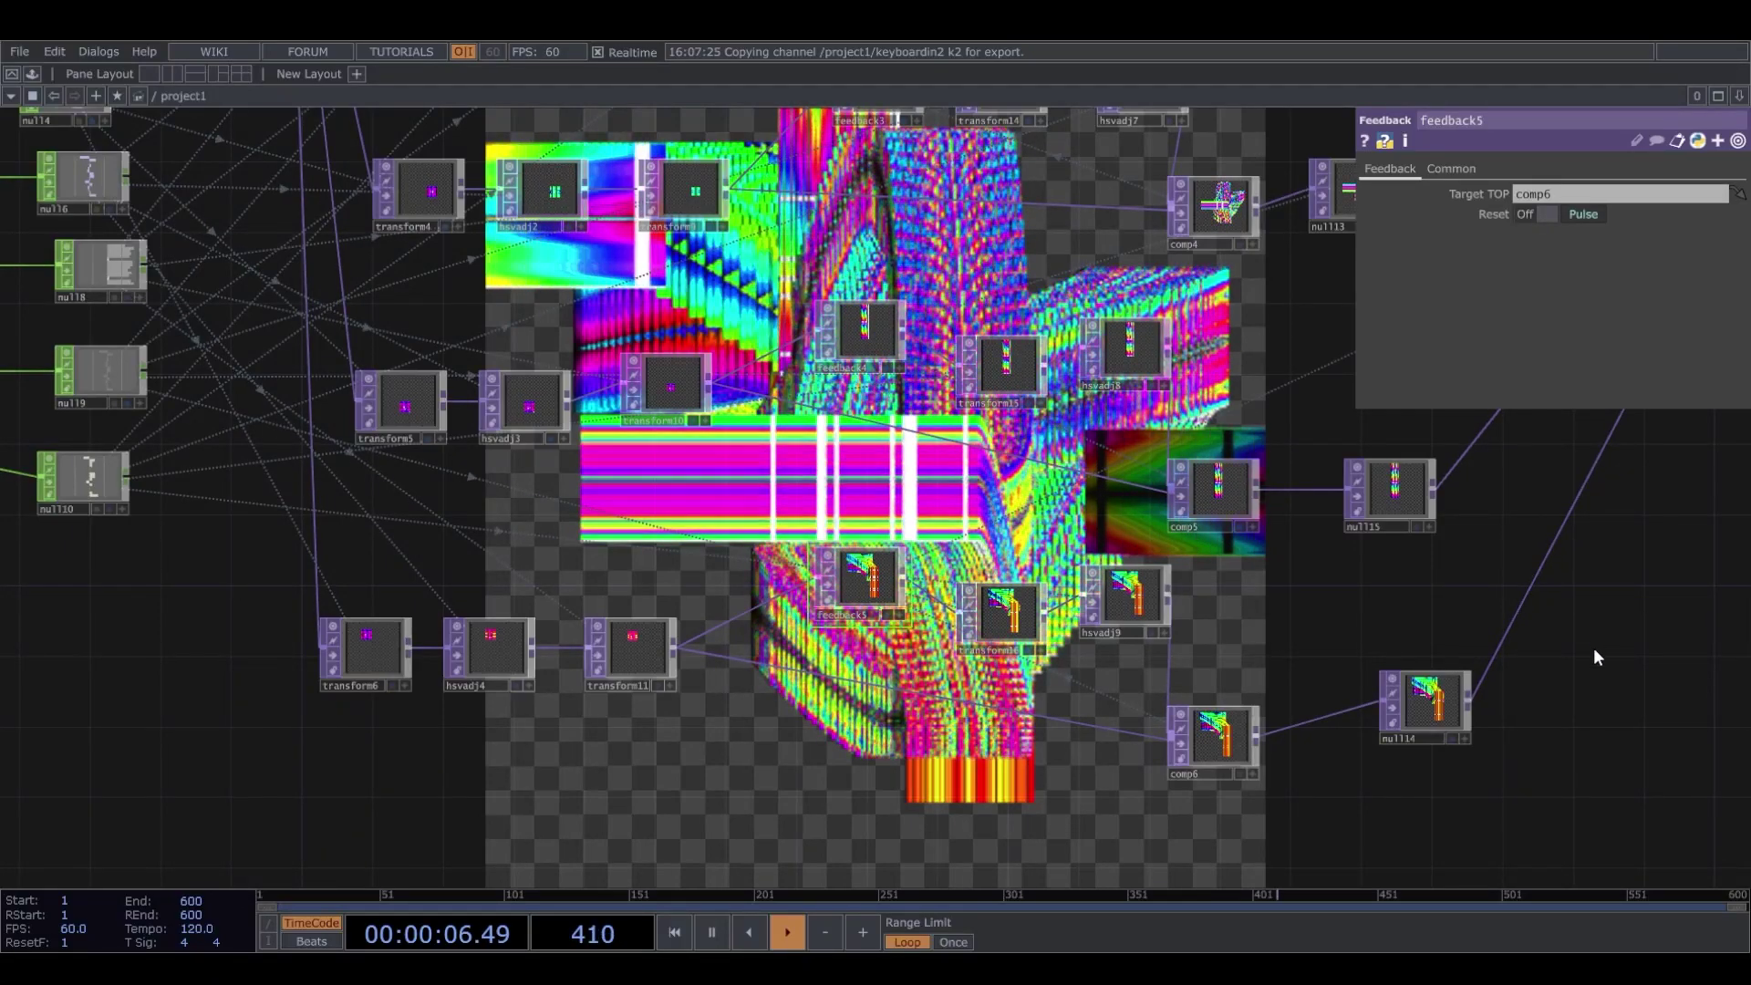
Trigger the shared feedback reset and examine how the trails rebuild in the background composite.
{"action": "left_click_drag", "start_coordinate": [1618, 686], "coordinate": [625, 688]}
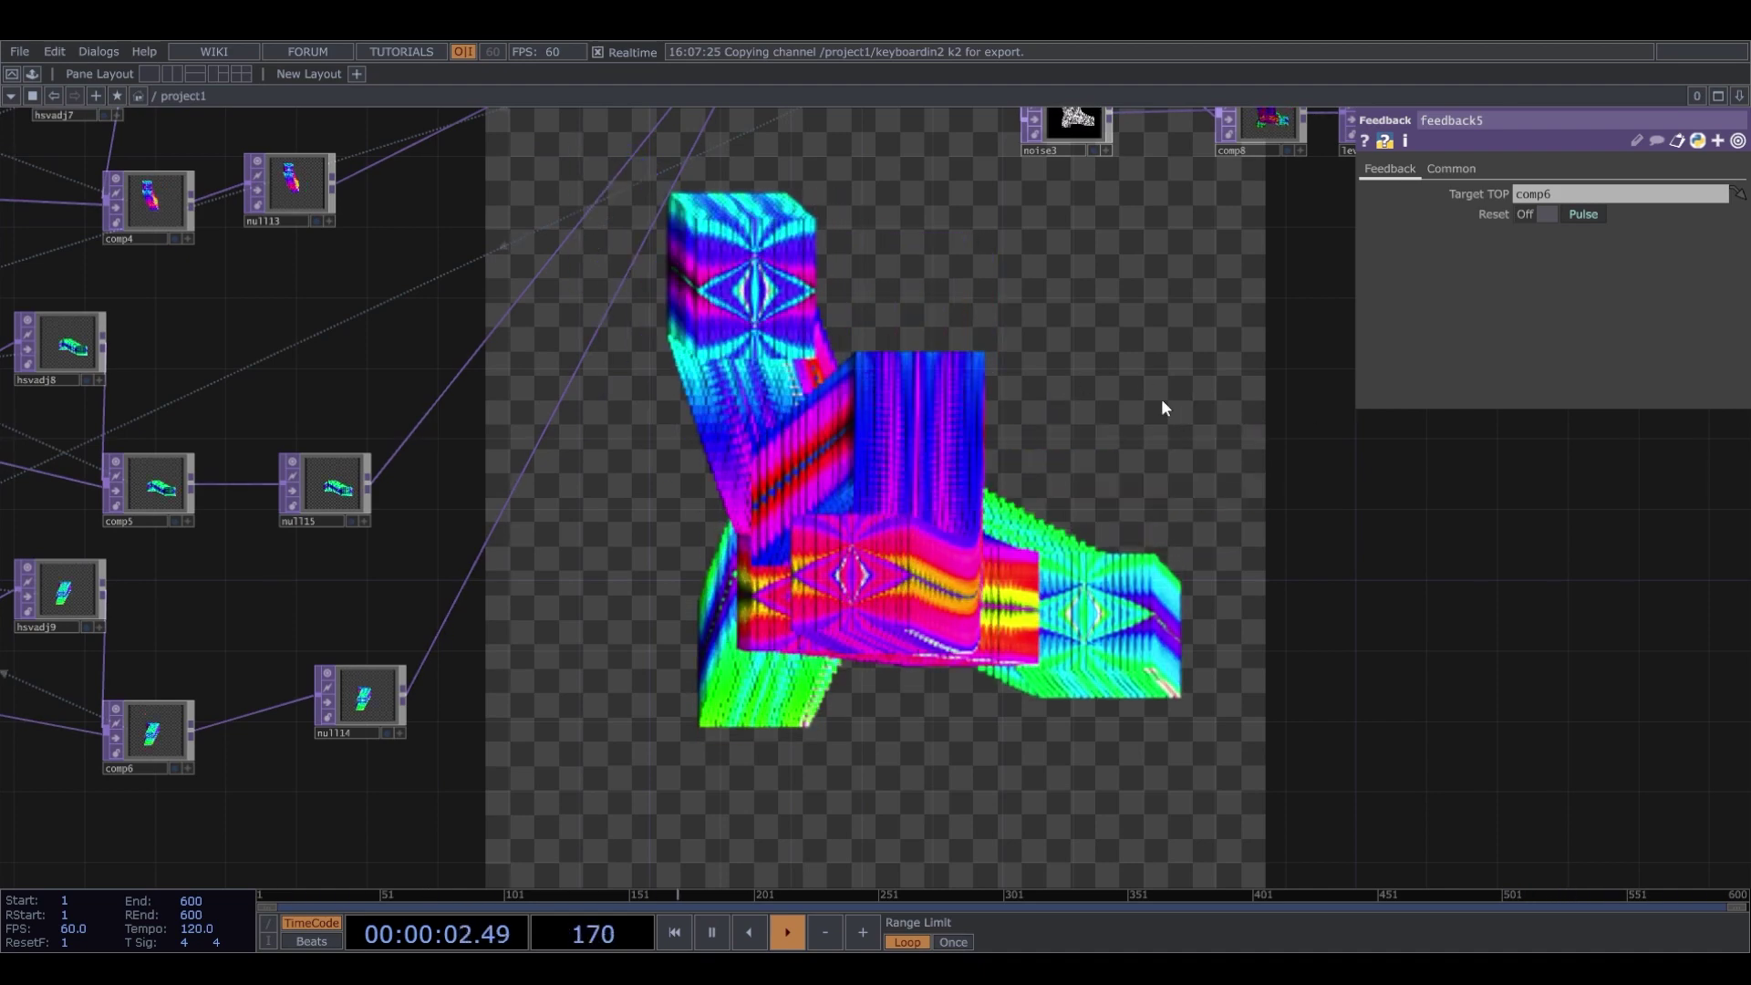
{"action": "left_click_drag", "start_coordinate": [1161, 397], "coordinate": [429, 508]}
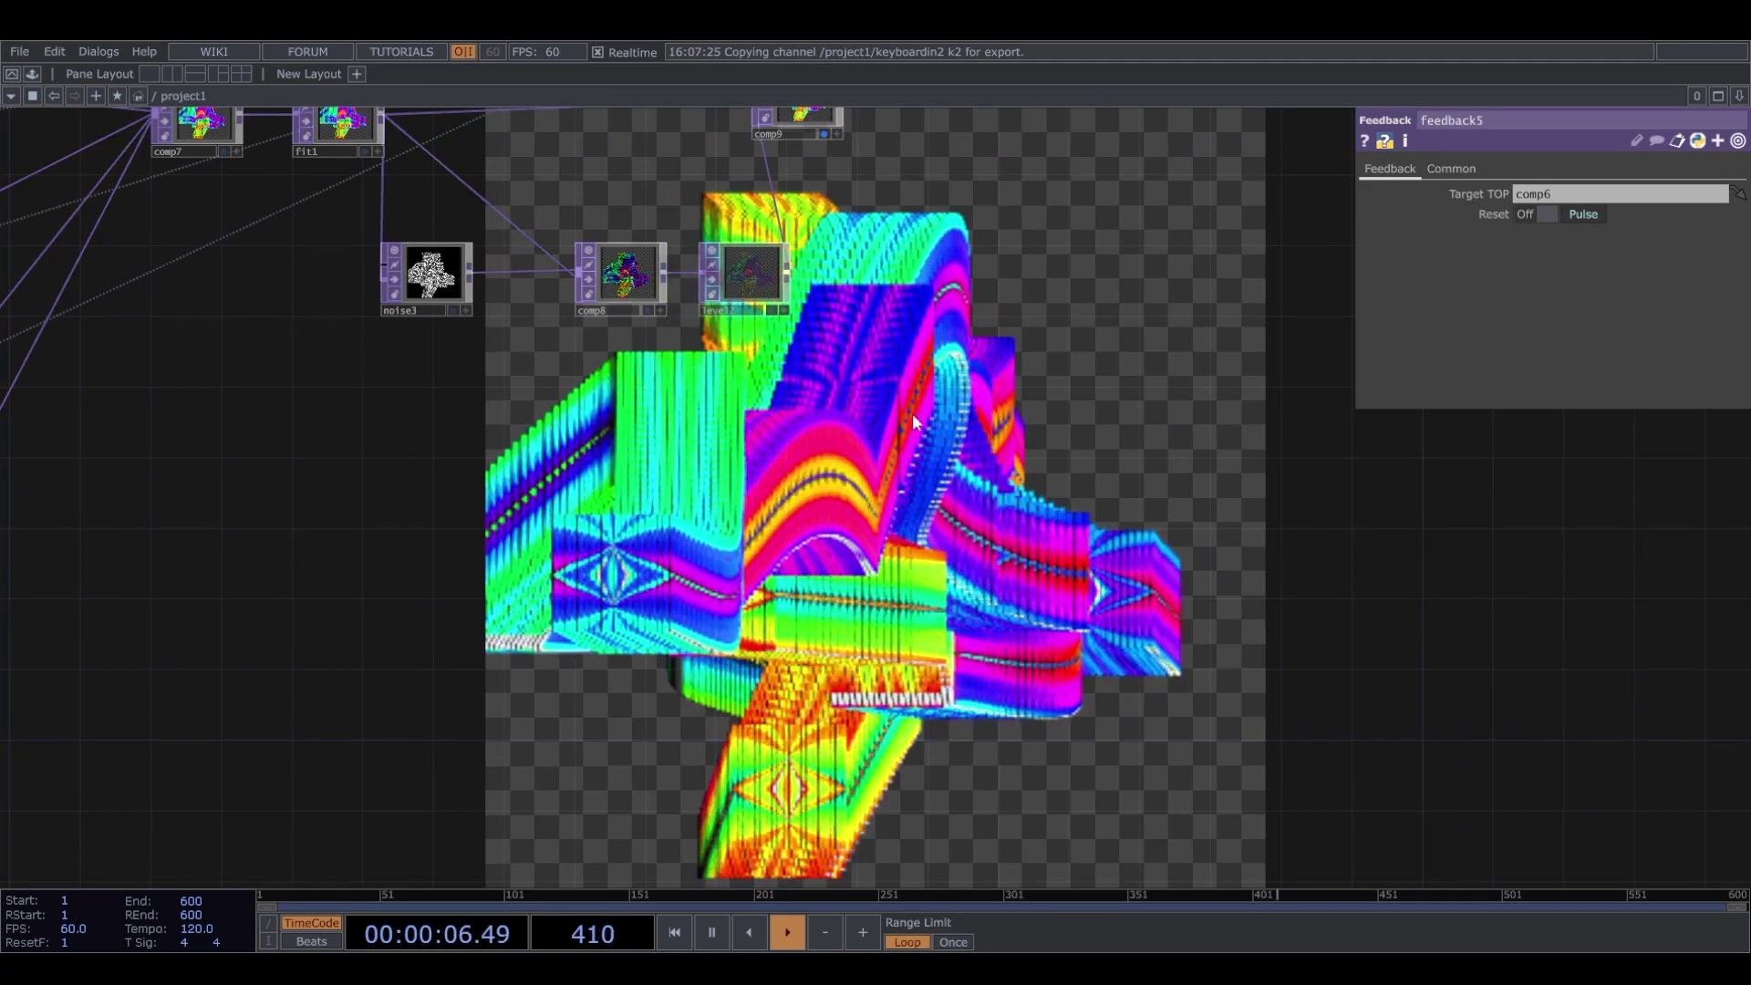
{"action": "middle_click_drag", "start_coordinate": [845, 435], "coordinate": [693, 572]}
{"action": "left_click_drag", "start_coordinate": [1108, 329], "coordinate": [1176, 348]}
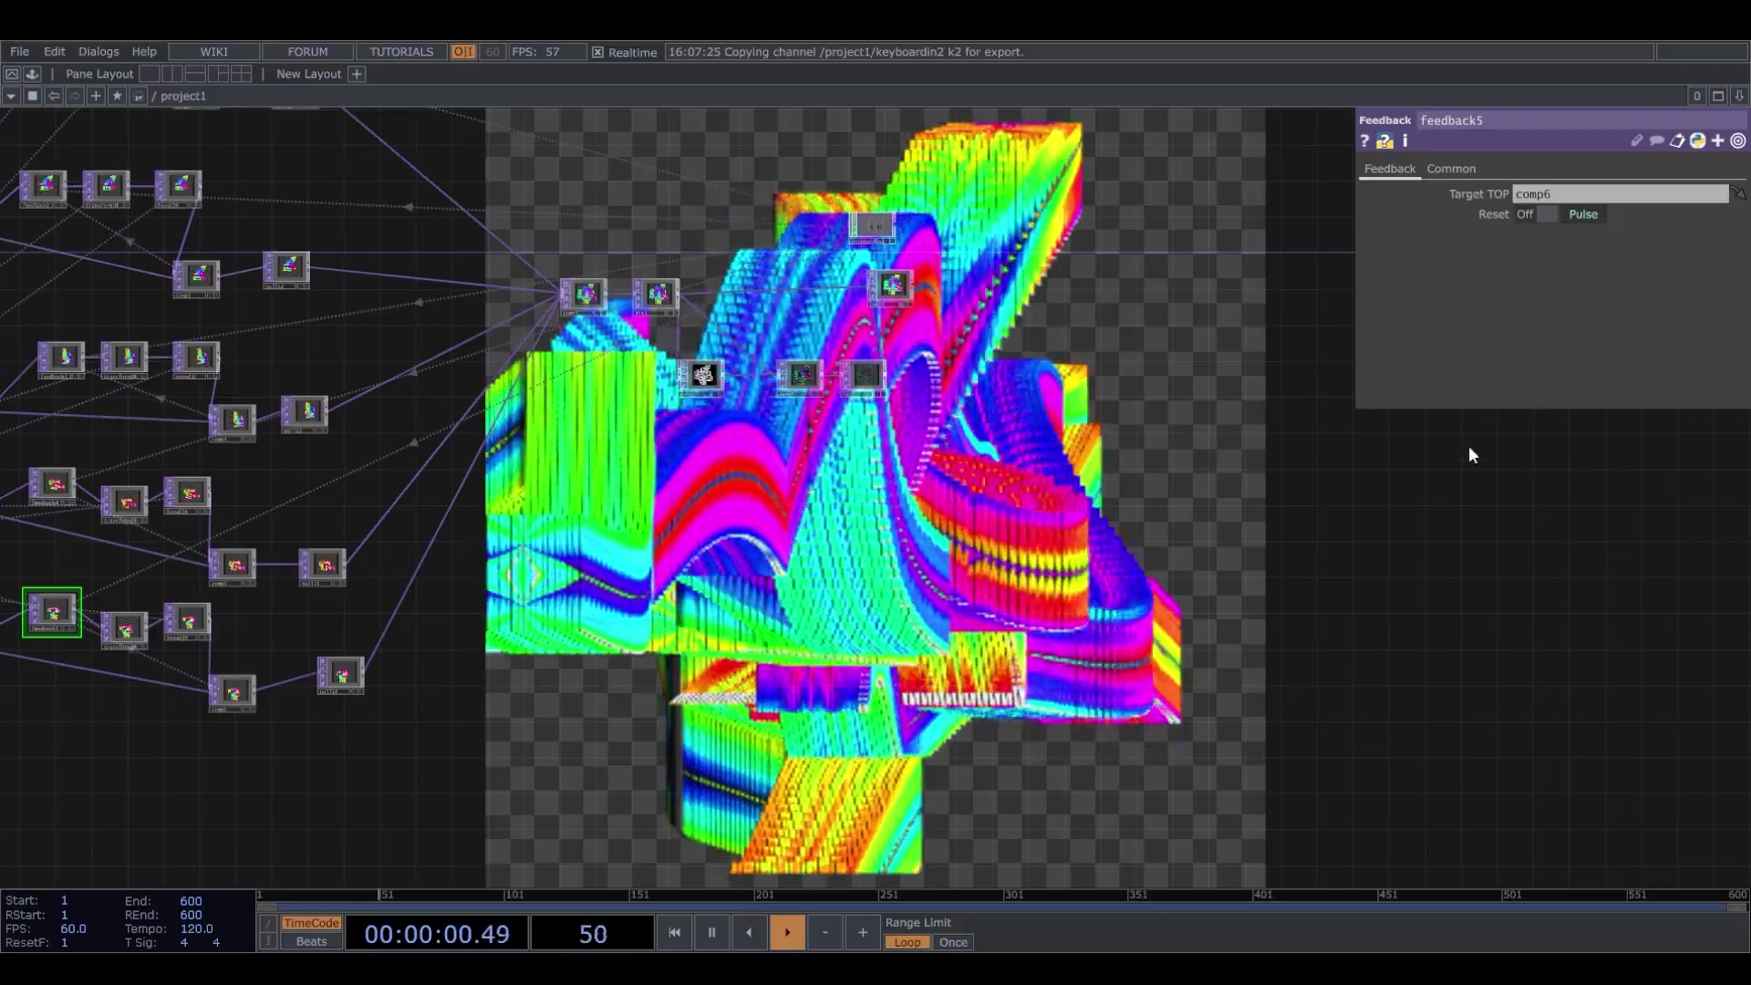
{"action": "scroll", "coordinate": [1014, 201], "scroll_direction": "up", "scroll_amount": 3}
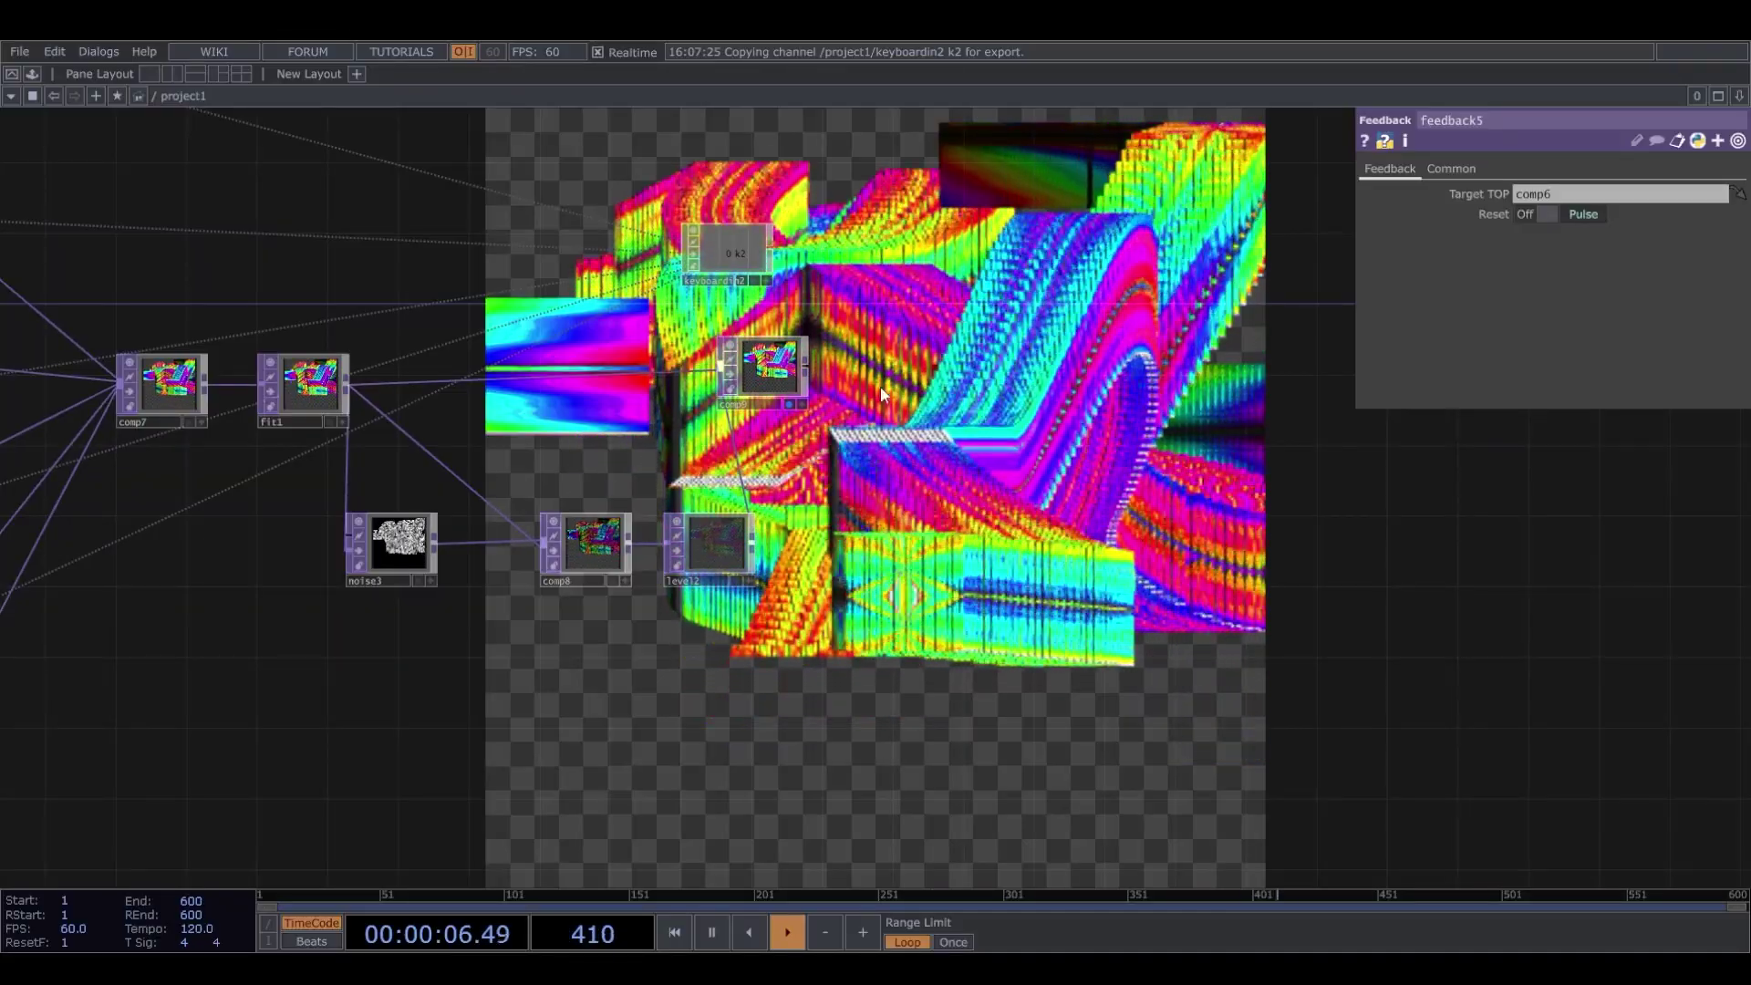
Add a Feedback TOP after comp9, placed above it.
{"action": "left_click_drag", "start_coordinate": [872, 340], "coordinate": [659, 462]}
{"action": "scroll", "coordinate": [658, 470], "scroll_direction": "up", "scroll_amount": 2}
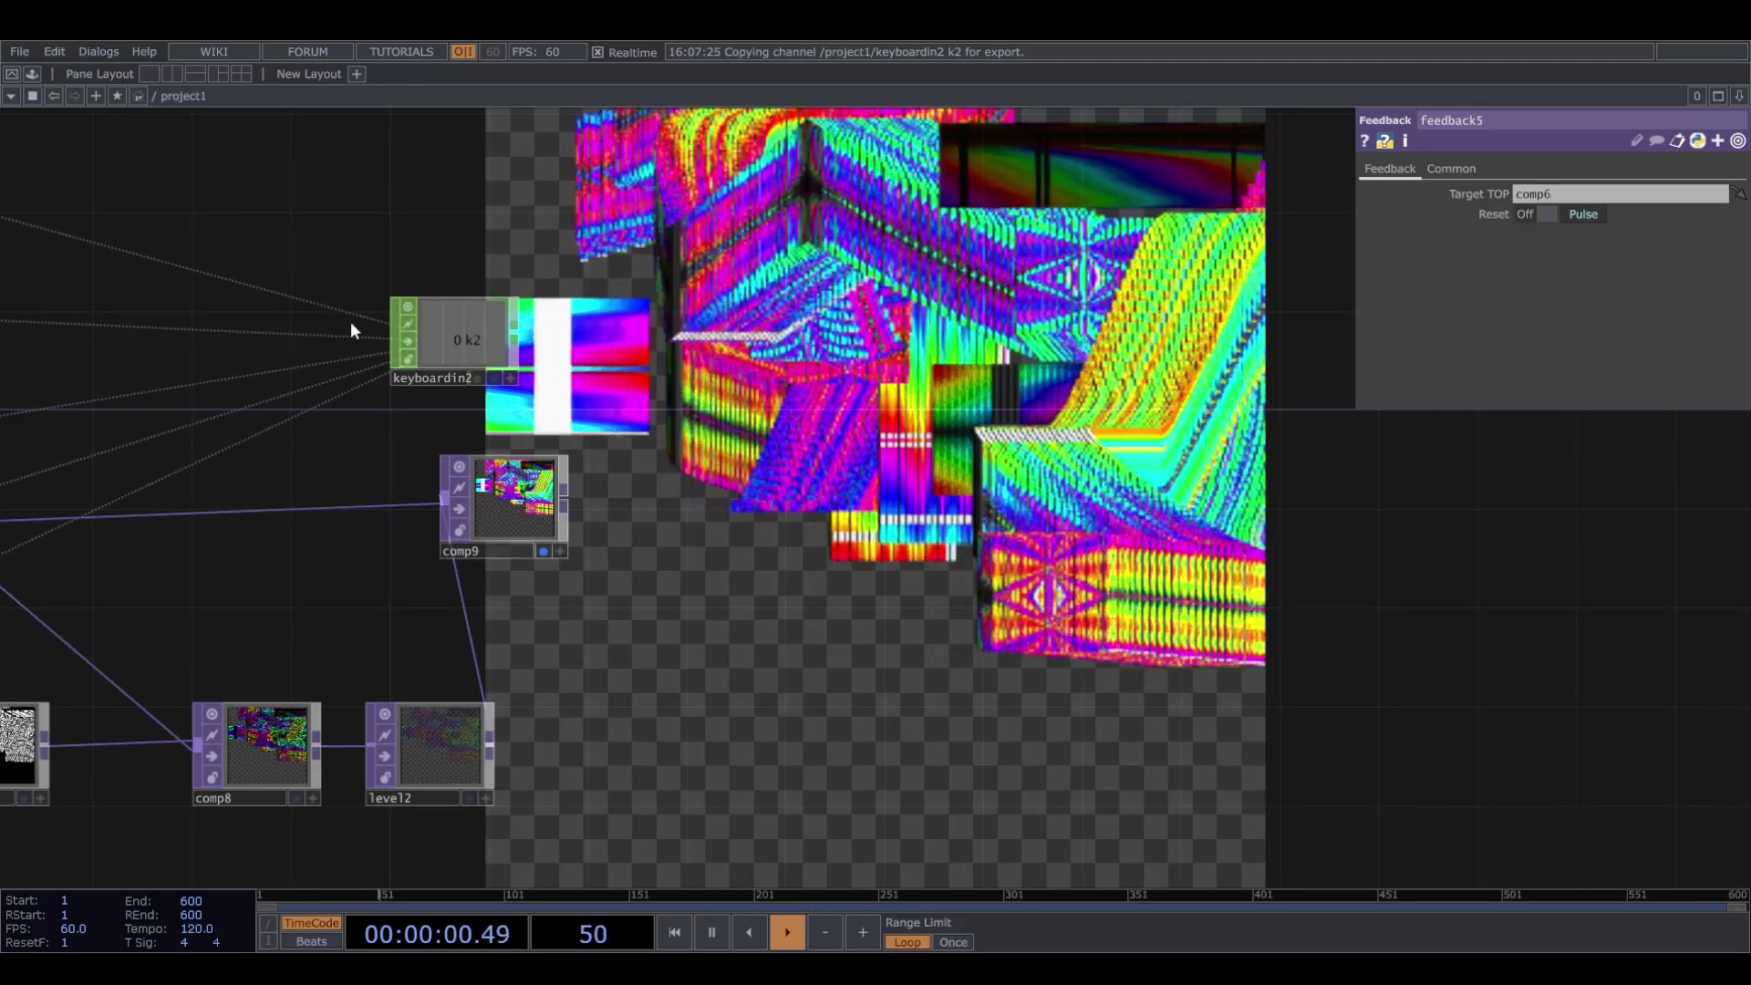
{"action": "left_click", "coordinate": [291, 718]}
{"action": "left_click", "coordinate": [662, 308]}
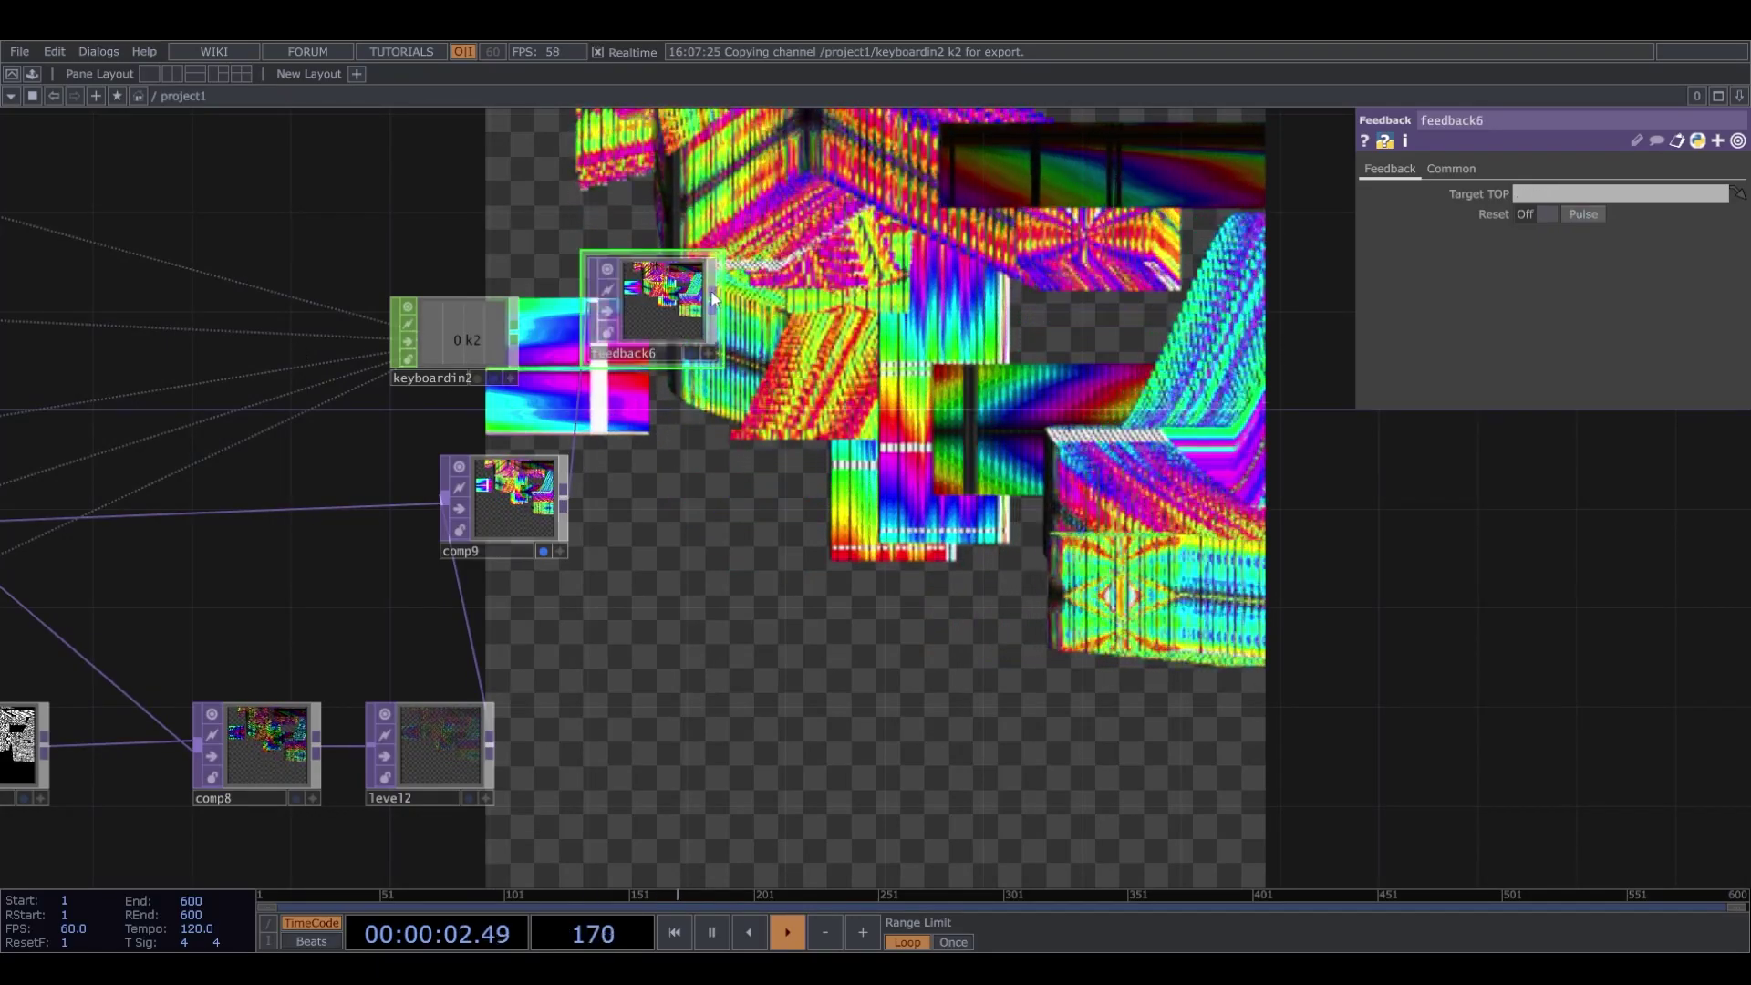
Add a Composite TOP after feedback6, connect comp9 as its second input, and make it feedback6's Target TOP.
{"action": "left_click", "coordinate": [425, 273]}
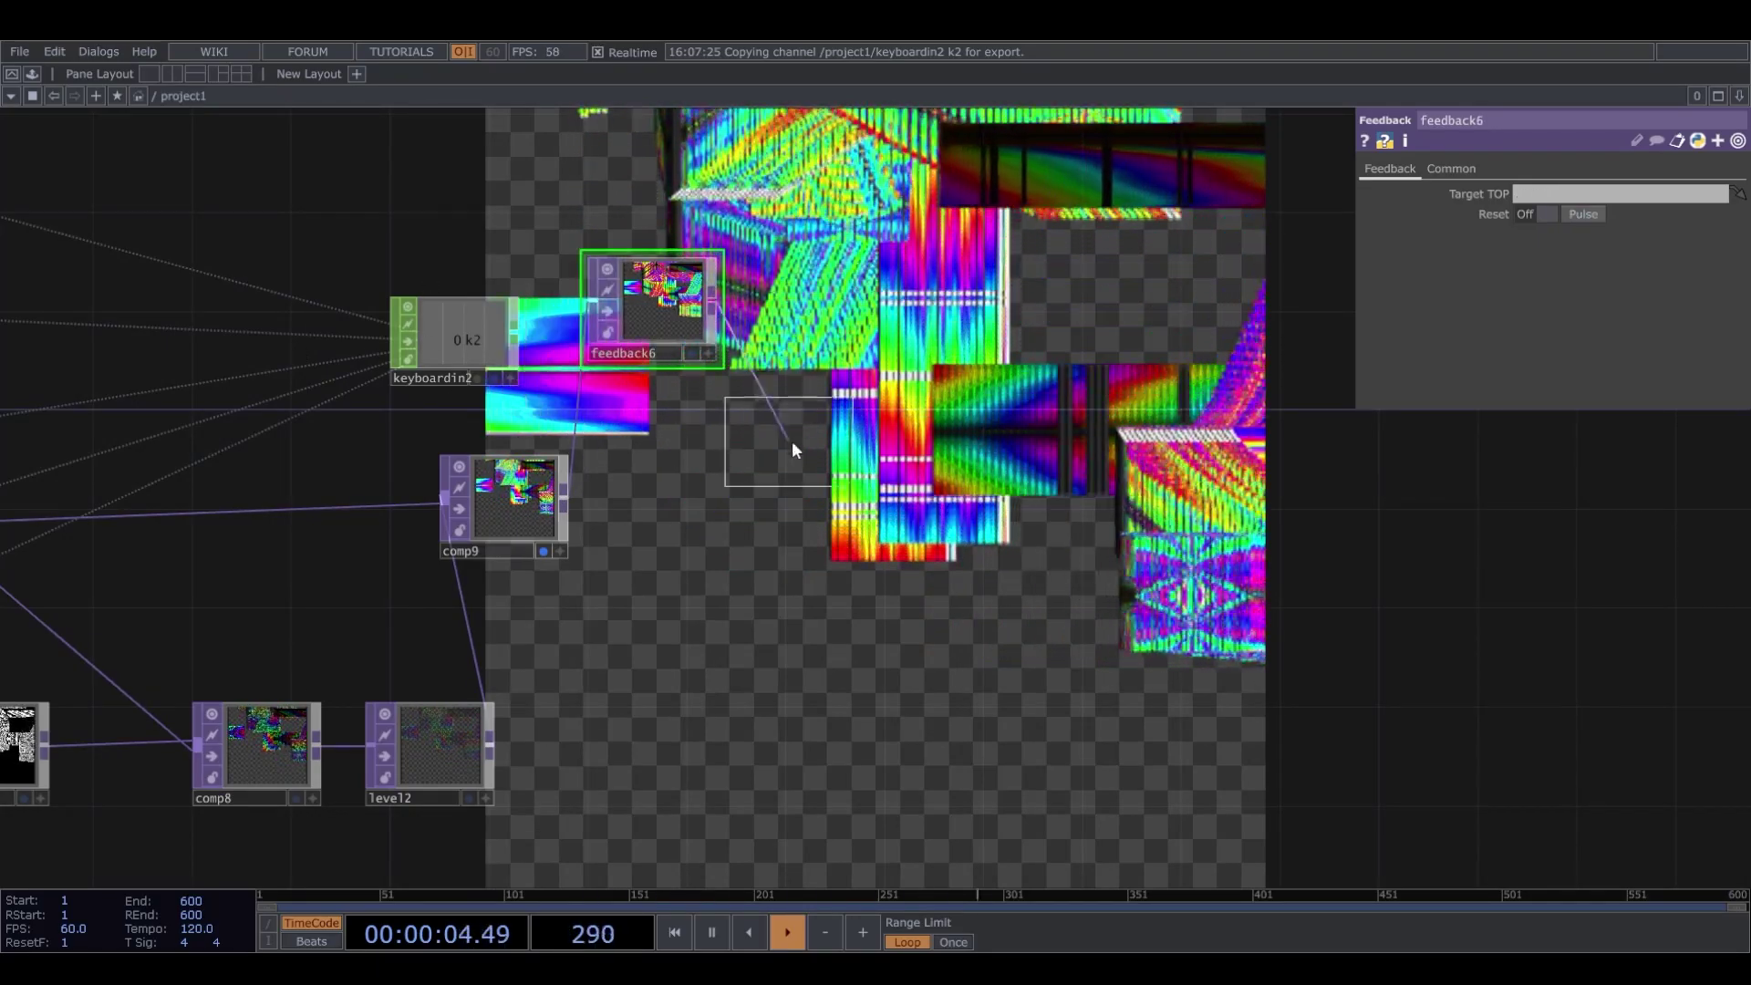
{"action": "left_click", "coordinate": [820, 456]}
{"action": "left_click_drag", "start_coordinate": [825, 442], "coordinate": [801, 493]}
{"action": "left_click_drag", "start_coordinate": [565, 500], "coordinate": [792, 512]}
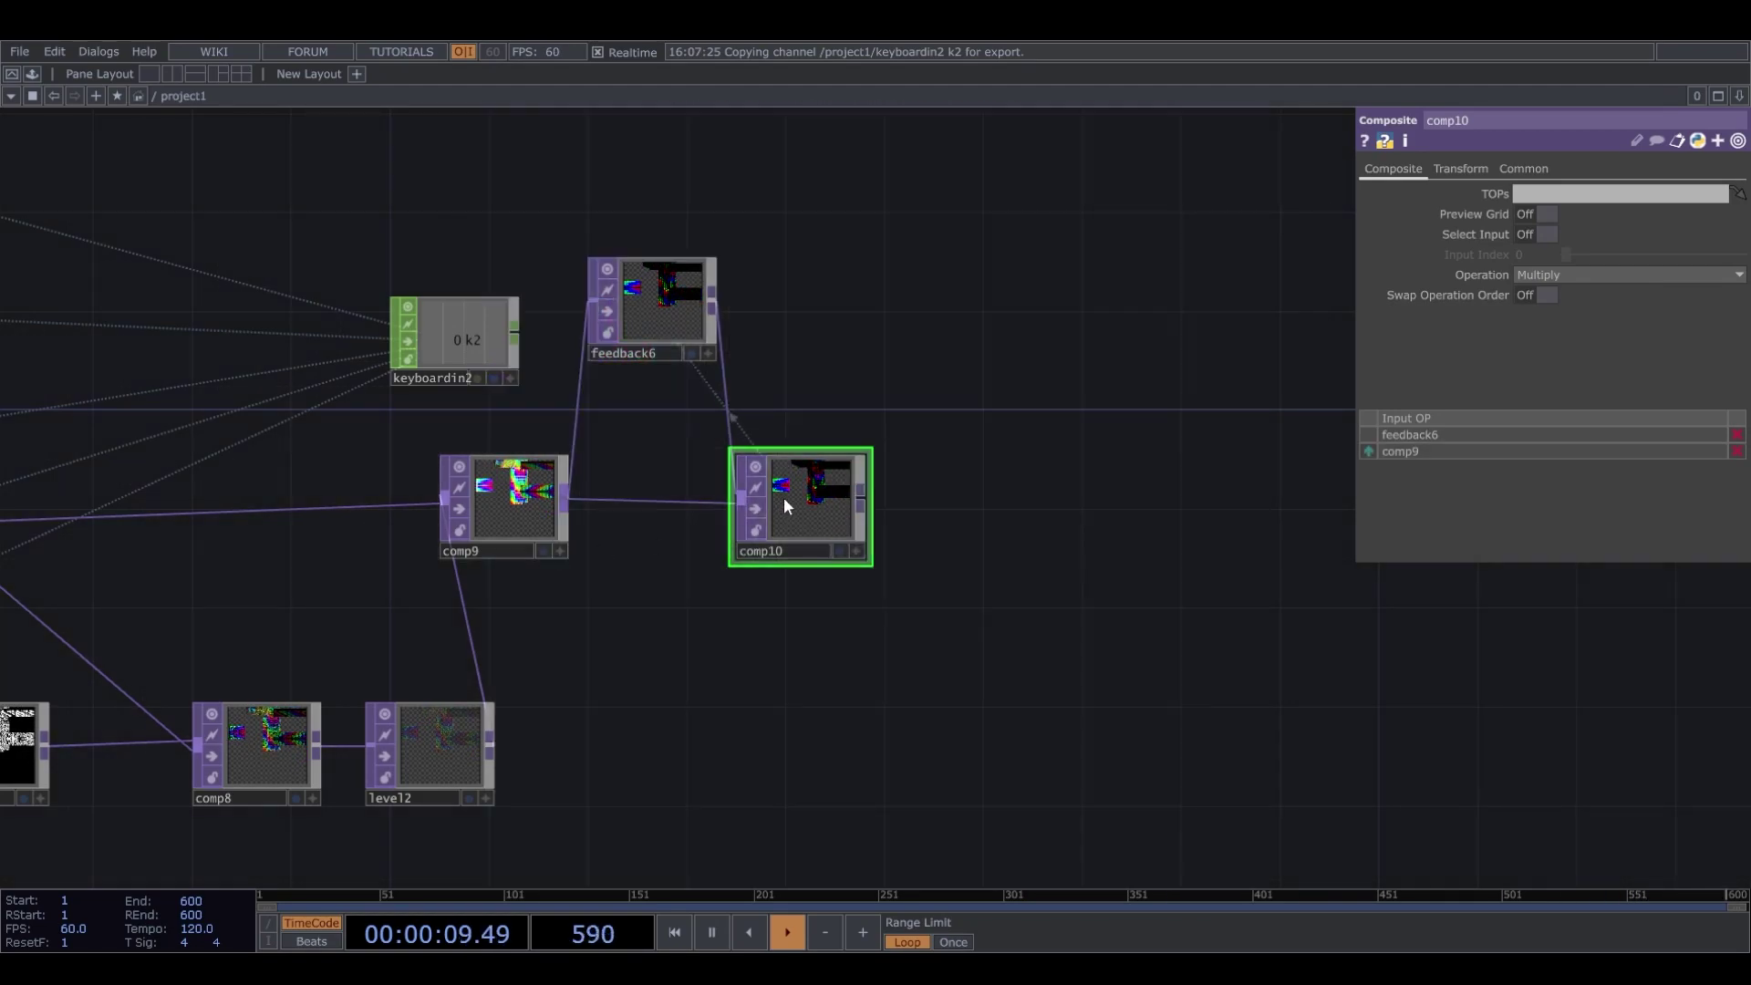
Set comp10's Operation to Over and inspect its output.
{"action": "scroll", "coordinate": [789, 493], "scroll_direction": "up", "scroll_amount": 3}
{"action": "left_click", "coordinate": [1622, 274]}
{"action": "left_click", "coordinate": [1661, 425]}
{"action": "scroll", "coordinate": [949, 516], "scroll_direction": "up", "scroll_amount": 3}
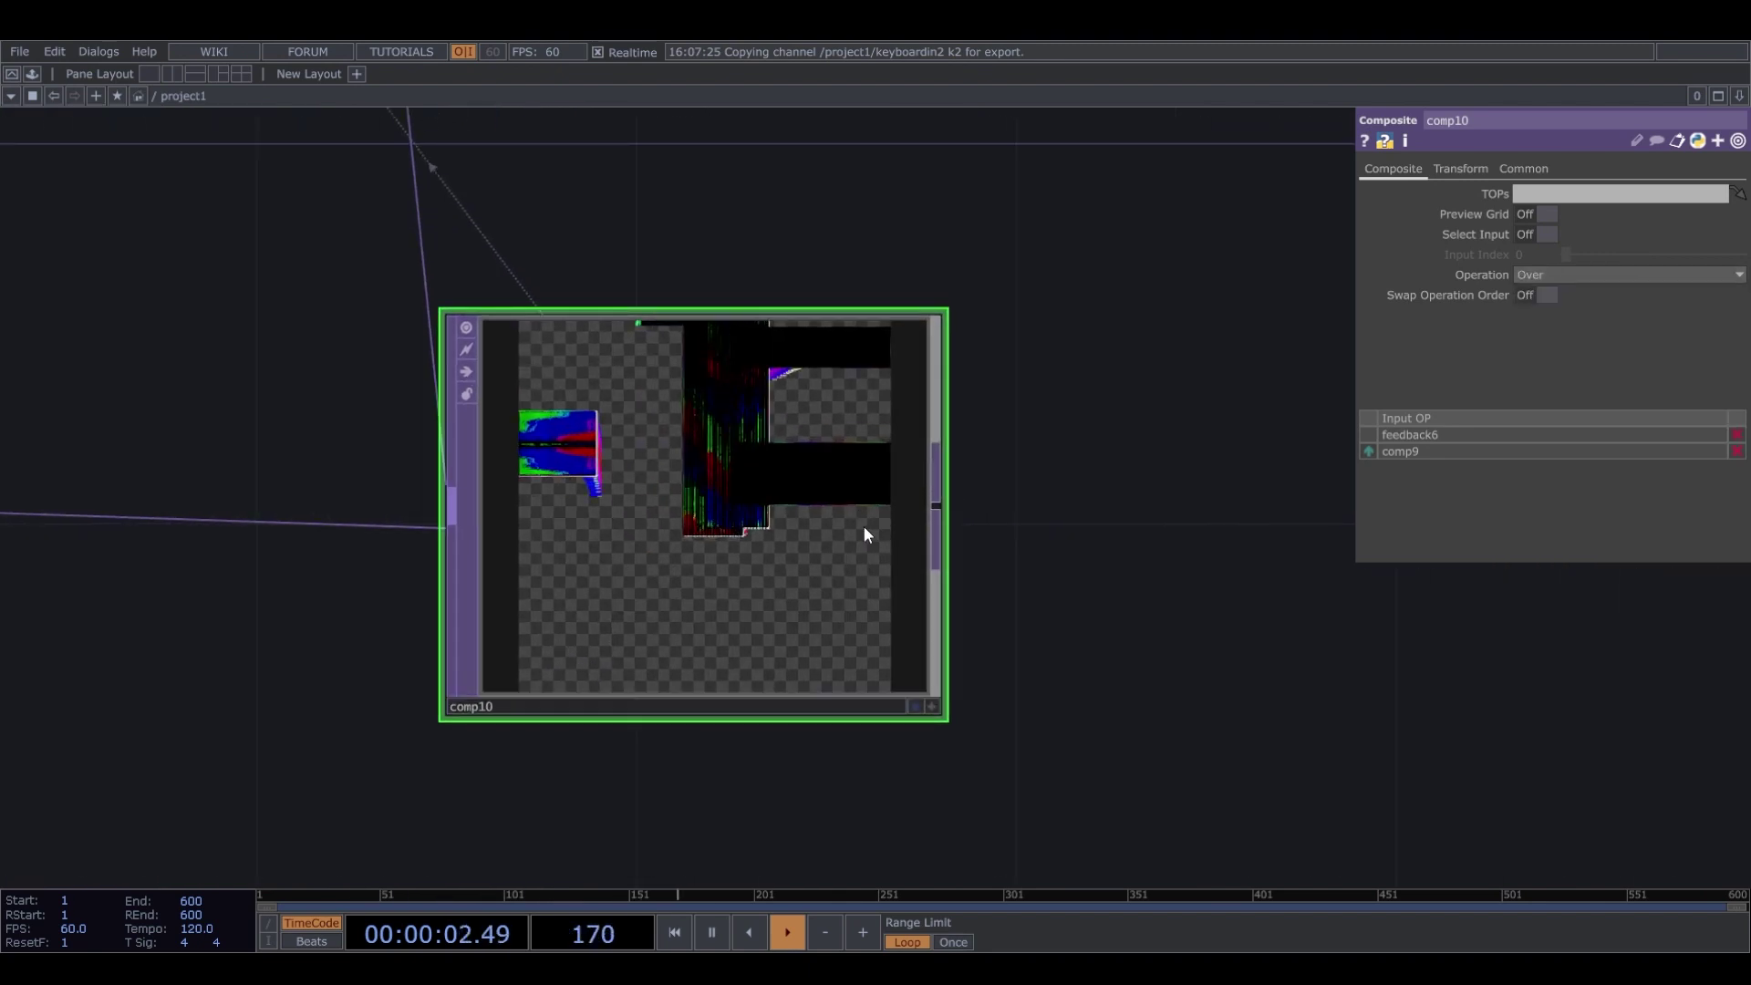
Export keyboardin2's k2 channel to feedback6's Reset Pulse and inspect the output of comp10.
{"action": "scroll", "coordinate": [790, 517], "scroll_direction": "down", "scroll_amount": 4}
{"action": "left_click", "coordinate": [344, 328]}
{"action": "left_click_drag", "start_coordinate": [317, 286], "coordinate": [1595, 219]}
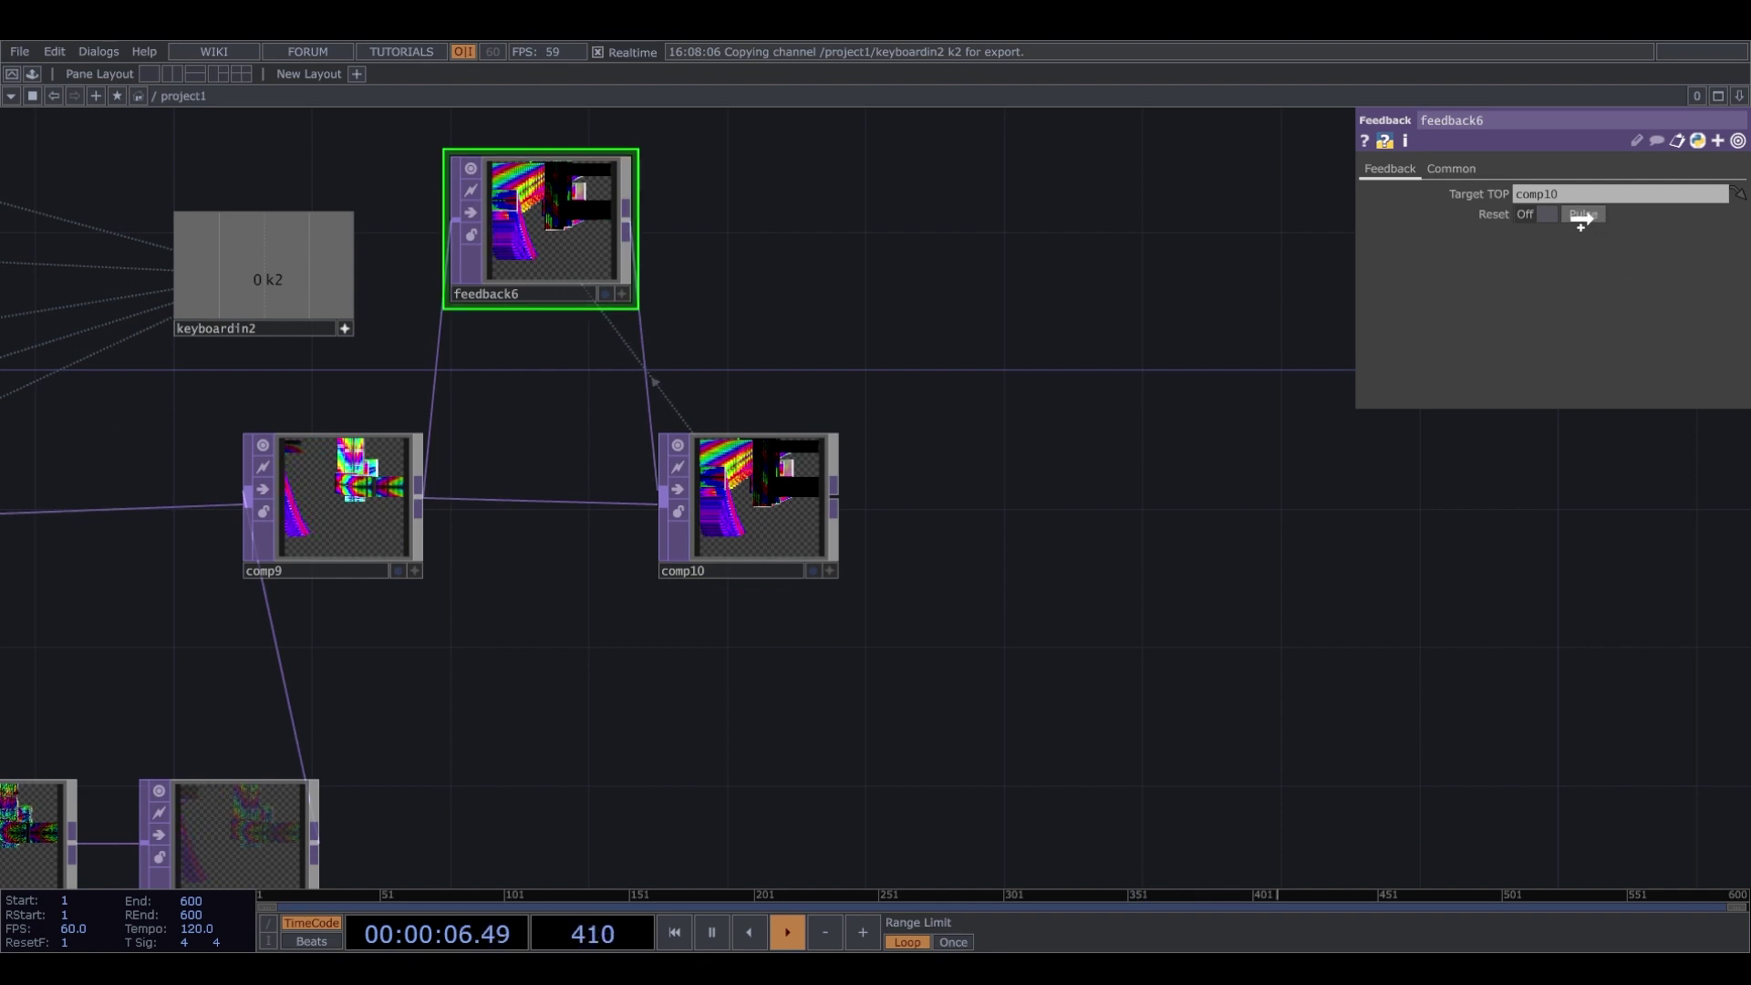
{"action": "scroll", "coordinate": [680, 223], "scroll_direction": "up", "scroll_amount": 5}
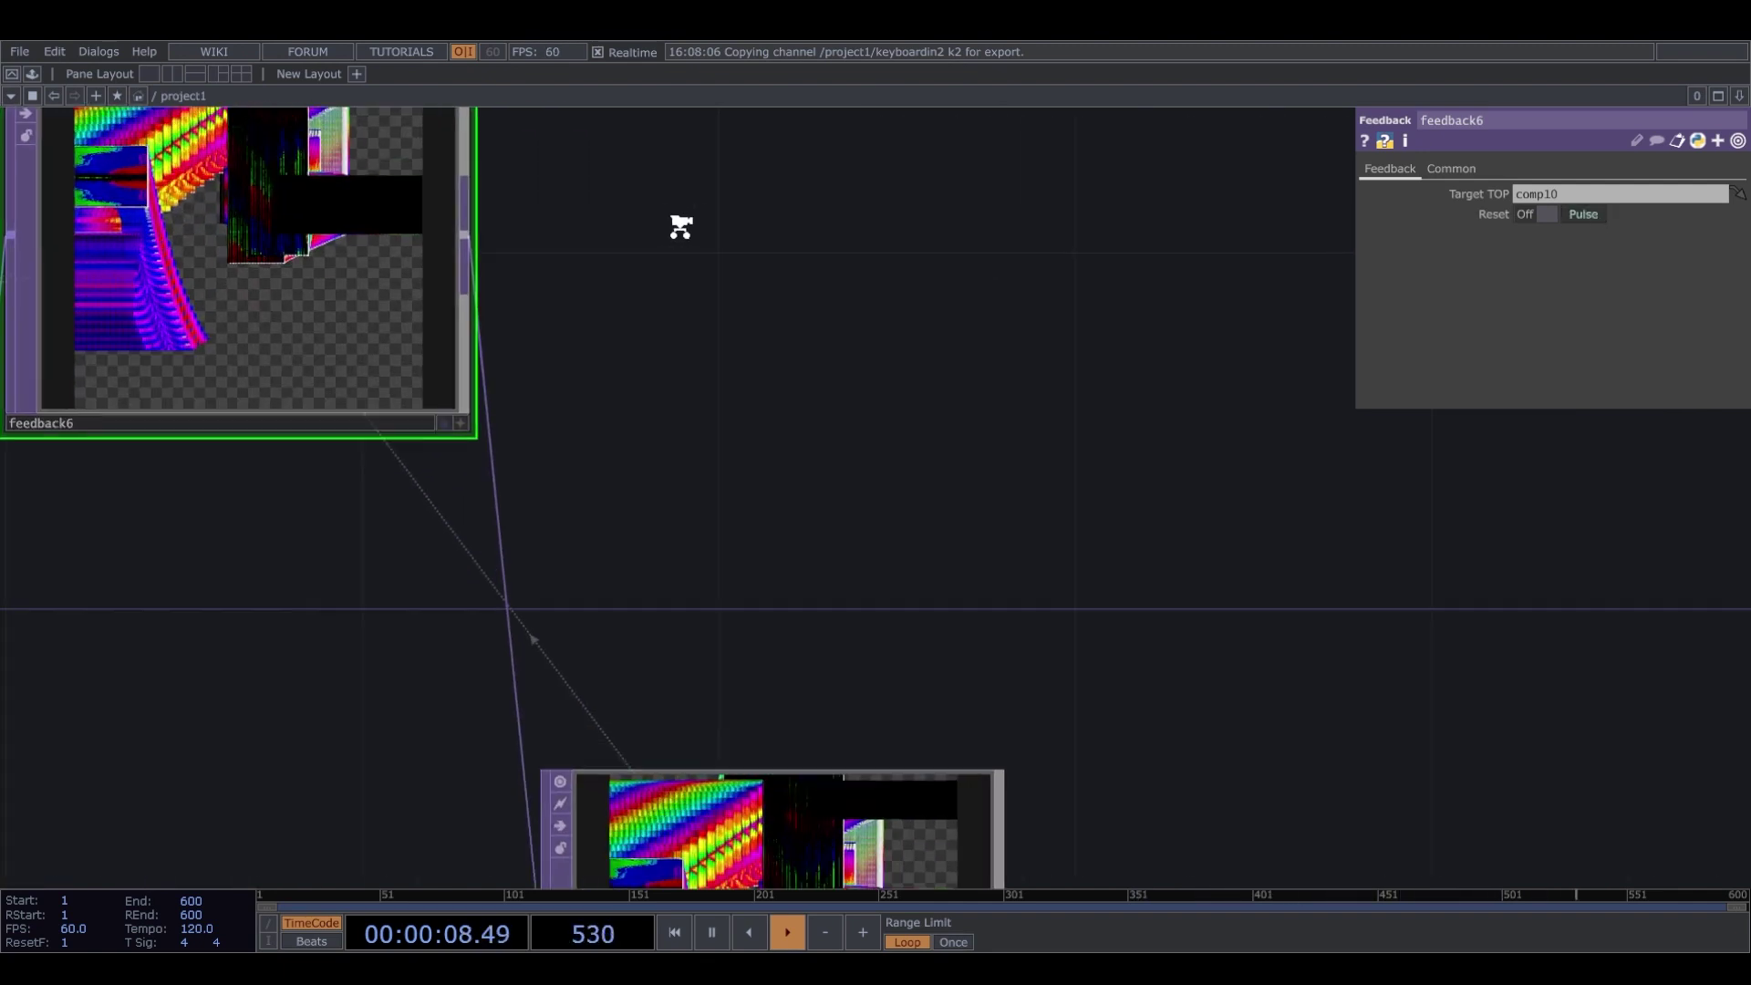
{"action": "scroll", "coordinate": [774, 414], "scroll_direction": "down", "scroll_amount": 5}
{"action": "scroll", "coordinate": [817, 688], "scroll_direction": "up", "scroll_amount": 4}
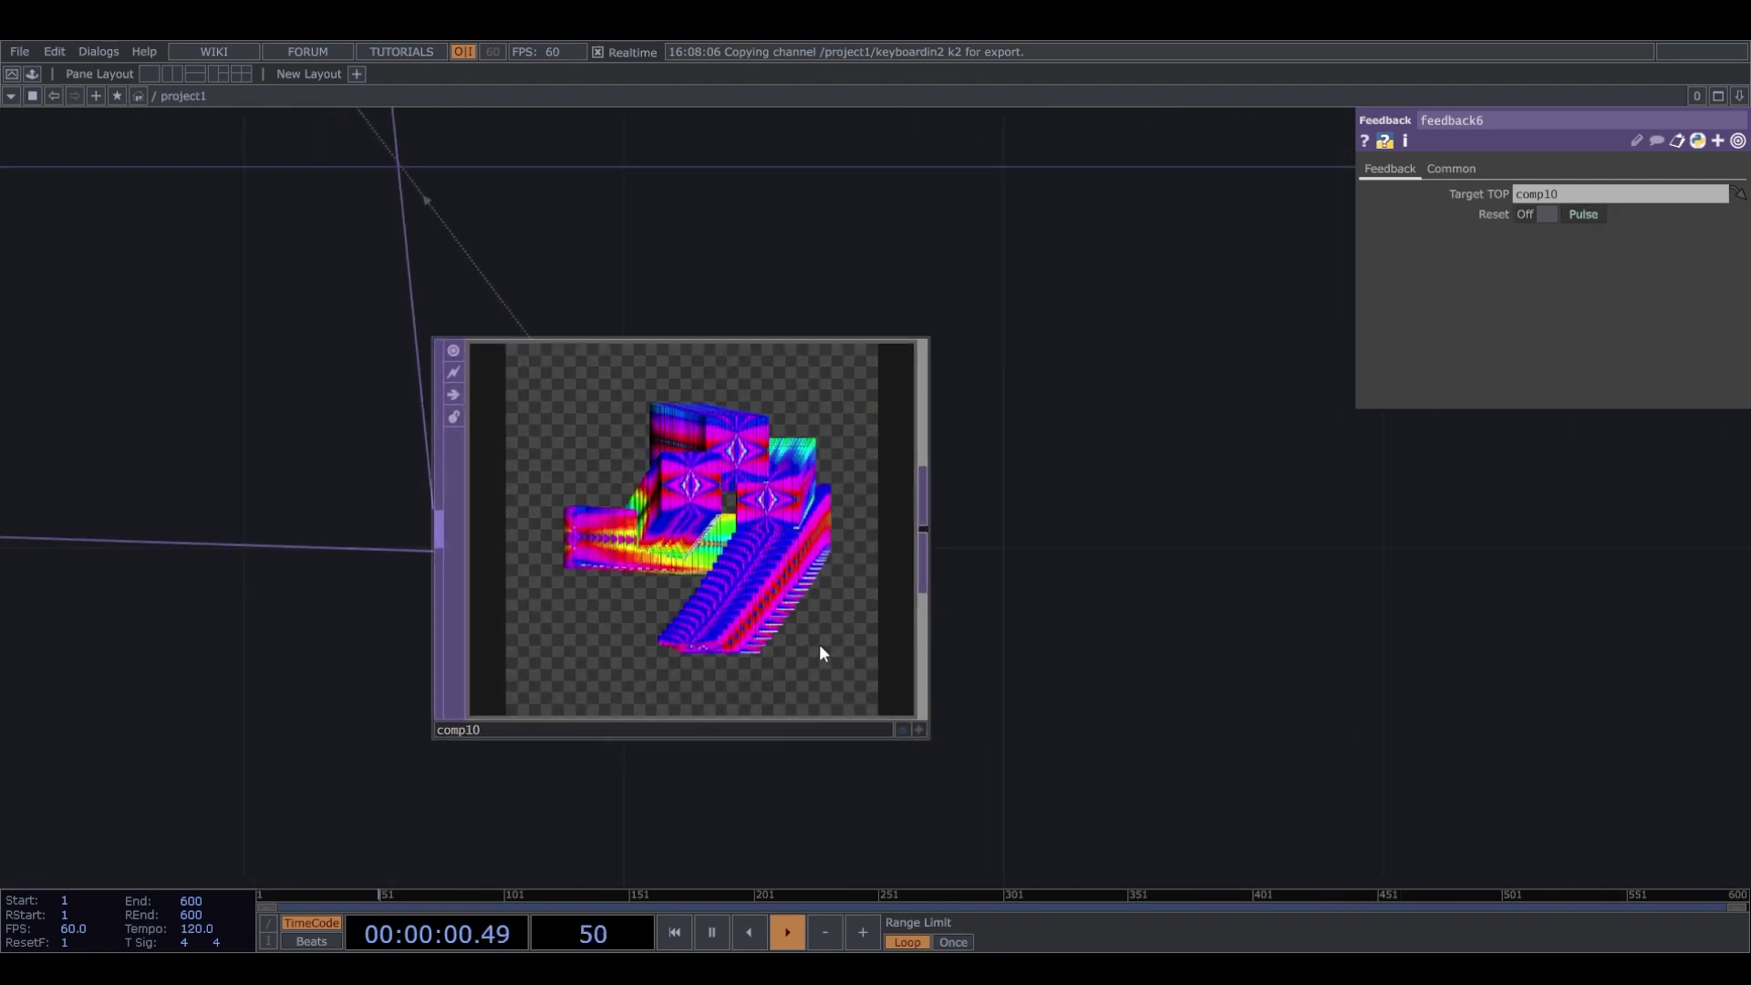
{"action": "scroll", "coordinate": [819, 644], "scroll_direction": "down", "scroll_amount": 4}
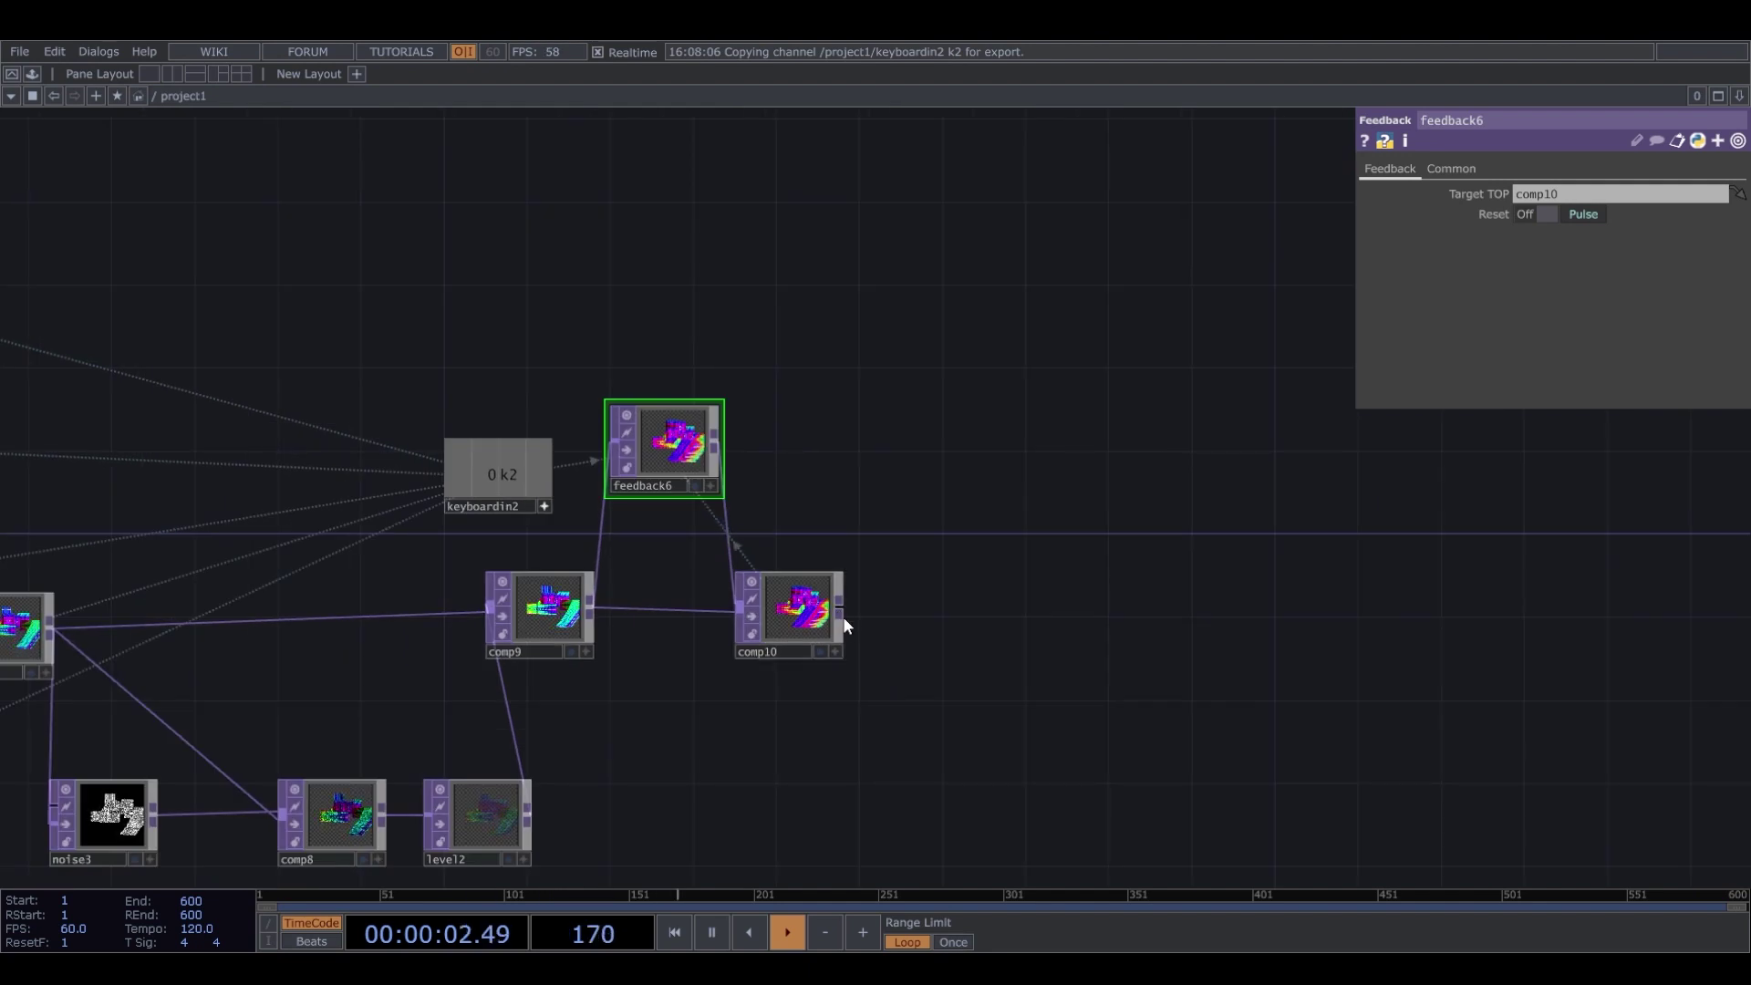
Add an RGB Key TOP after comp10.
{"action": "left_click", "coordinate": [857, 615]}
{"action": "left_click", "coordinate": [976, 614]}
{"action": "scroll", "coordinate": [1017, 620], "scroll_direction": "up", "scroll_amount": 4}
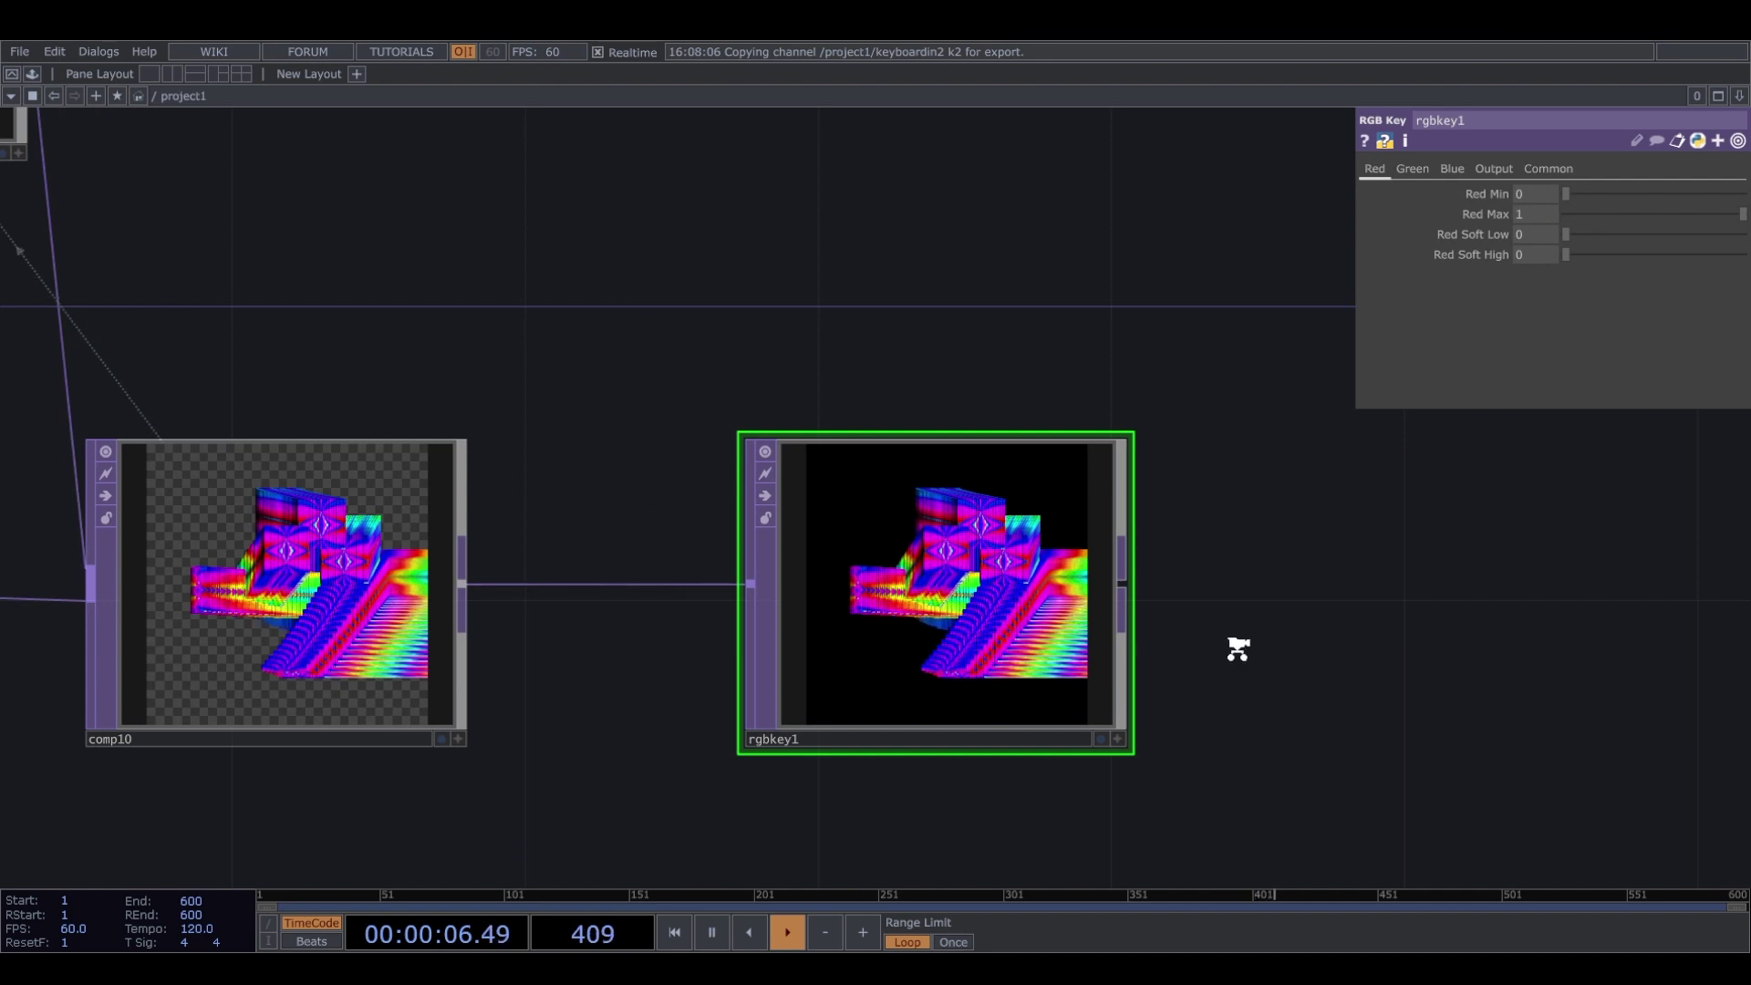
{"action": "scroll", "coordinate": [1234, 645], "scroll_direction": "down", "scroll_amount": 3}
Add a Null TOP after rgbkey1 and display its output in the network background.
{"action": "left_click_drag", "start_coordinate": [1281, 626], "coordinate": [878, 566]}
{"action": "right_click", "coordinate": [876, 562]}
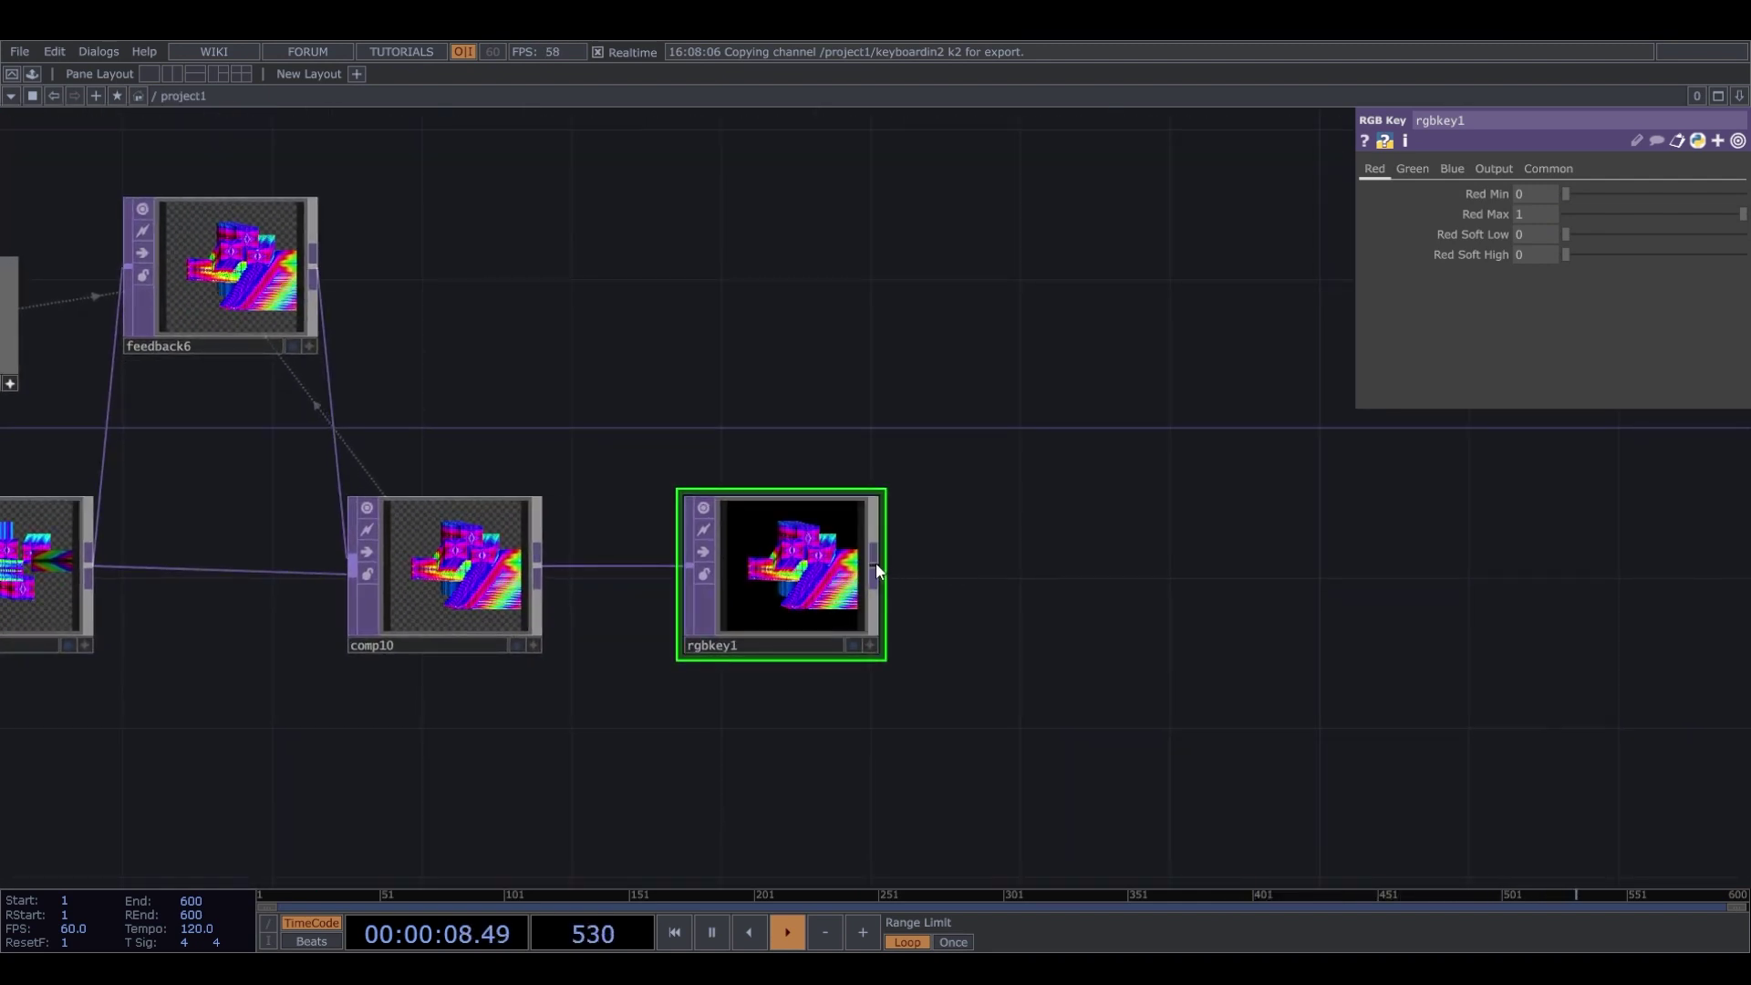
{"action": "left_click", "coordinate": [823, 469]}
{"action": "left_click", "coordinate": [1305, 574]}
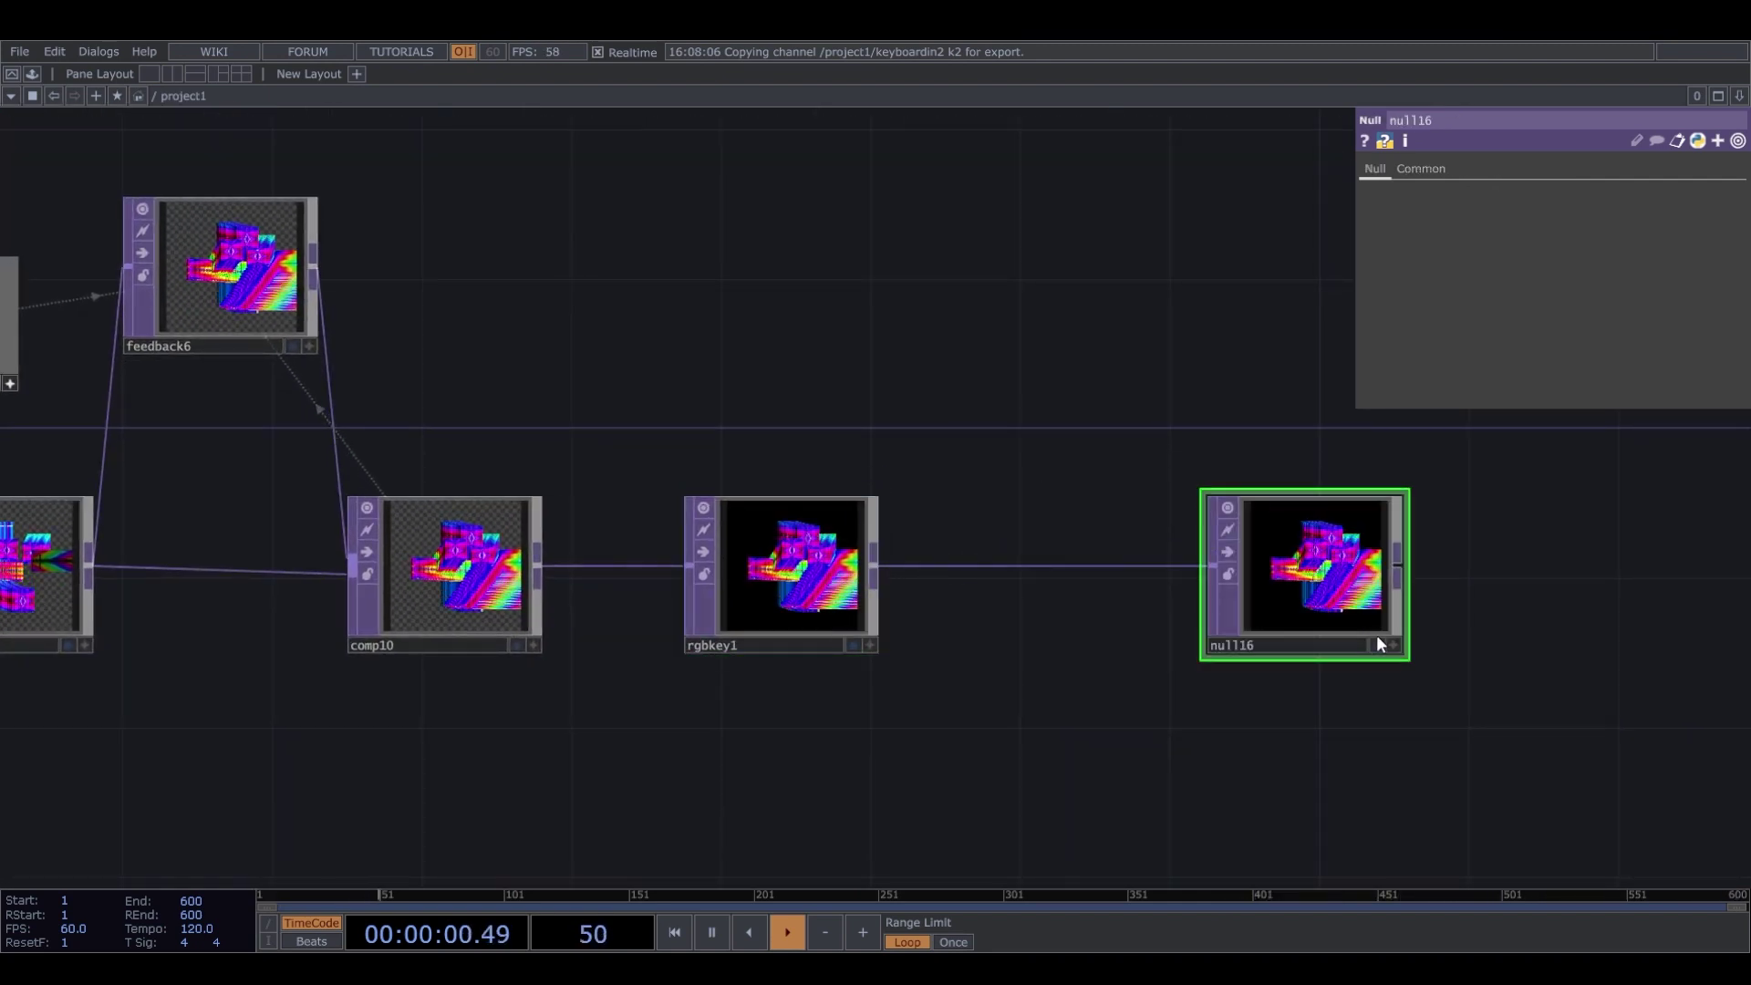
{"action": "left_click", "coordinate": [1377, 642]}
{"action": "left_click_drag", "start_coordinate": [1046, 421], "coordinate": [1238, 522]}
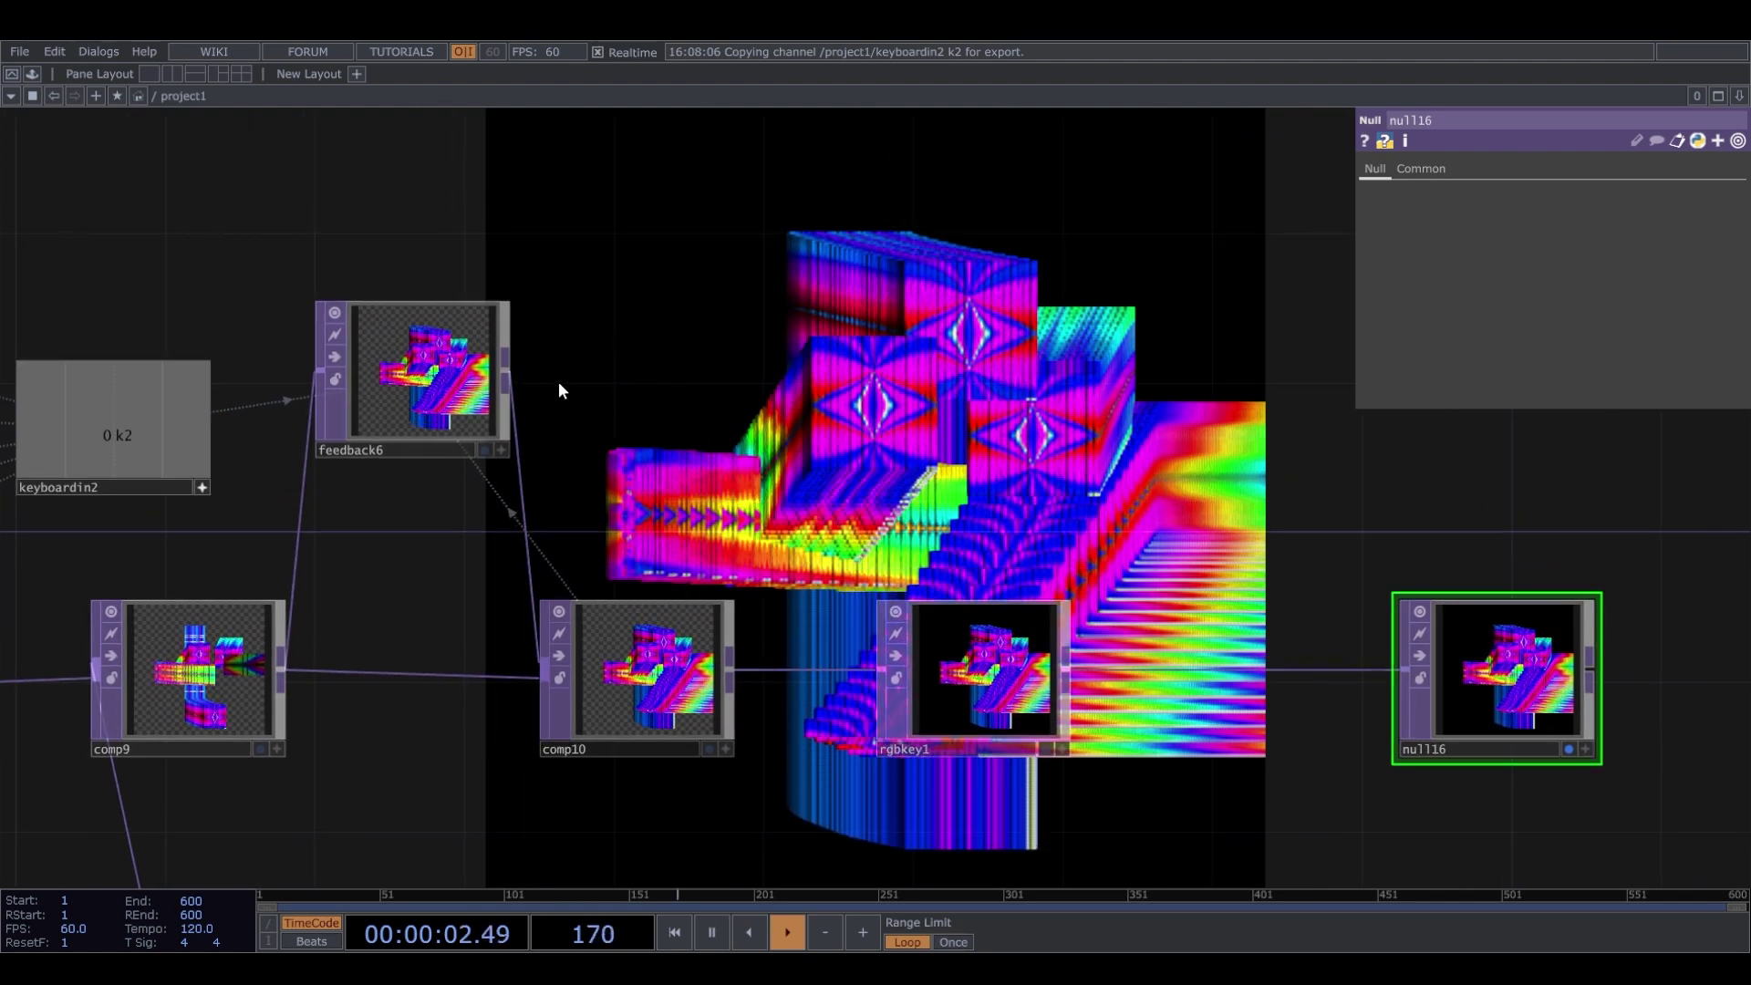
Trigger the shared feedback reset and examine how the final composite rebuilds across the whole network.
{"action": "key", "text": "2"}
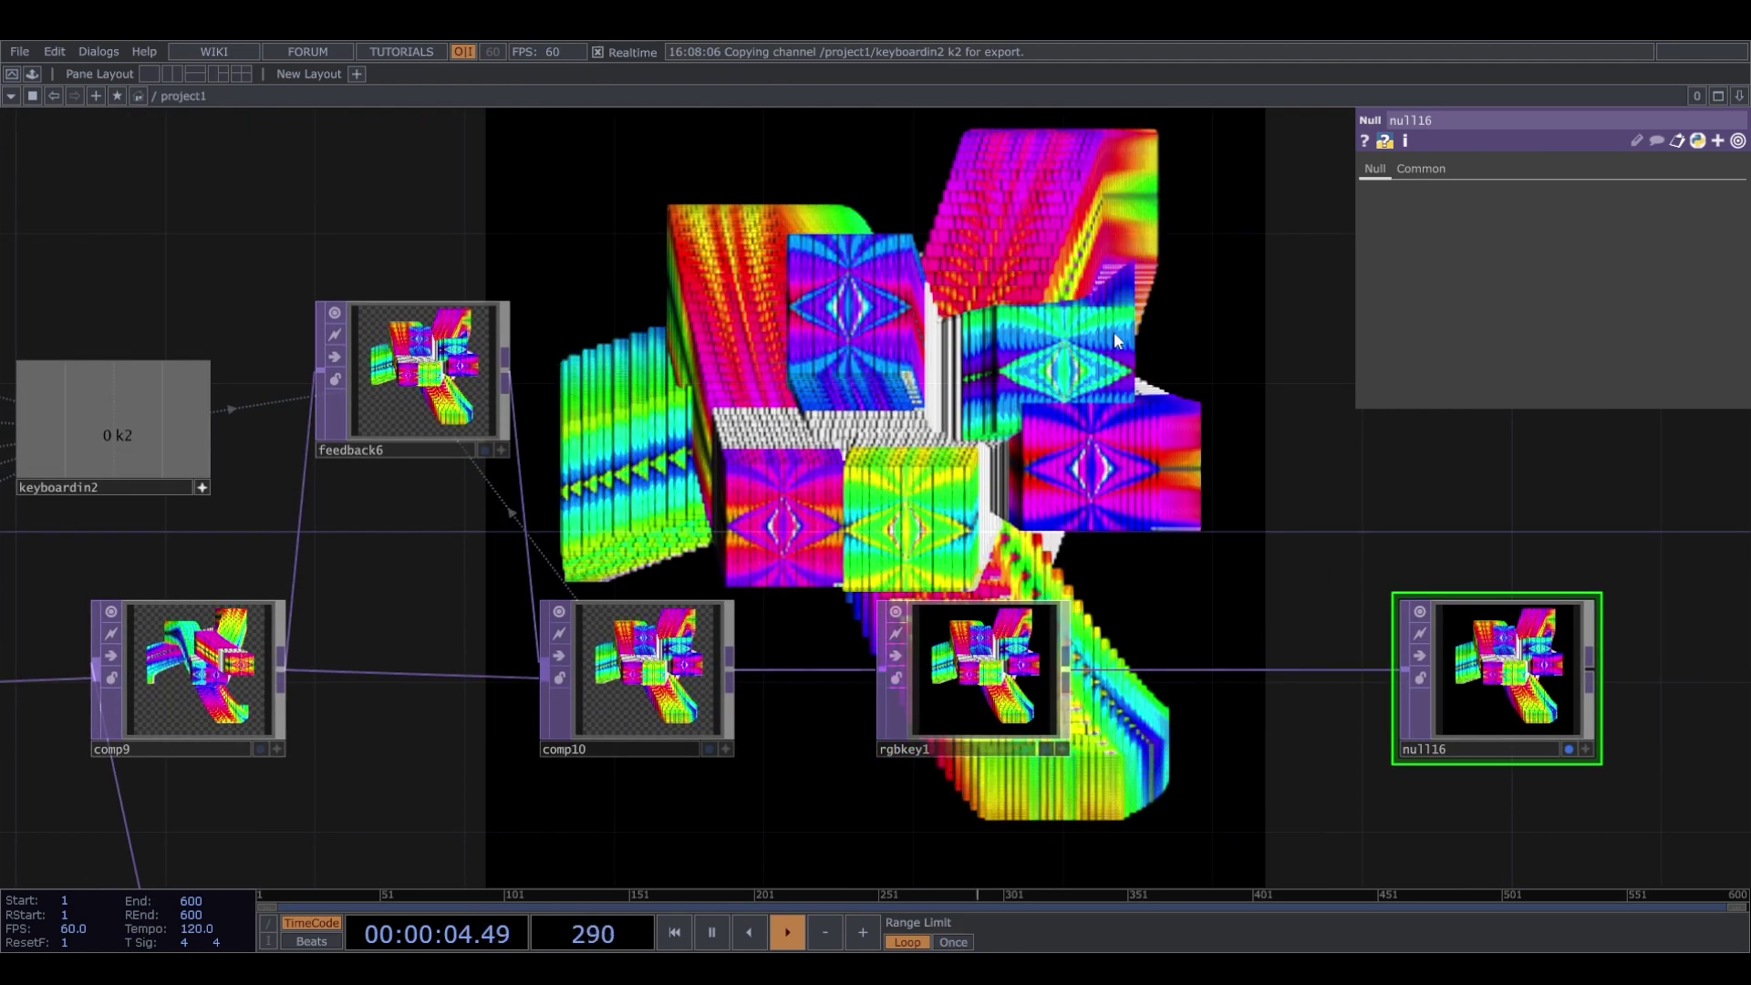
{"action": "left_click_drag", "start_coordinate": [1104, 312], "coordinate": [691, 443]}
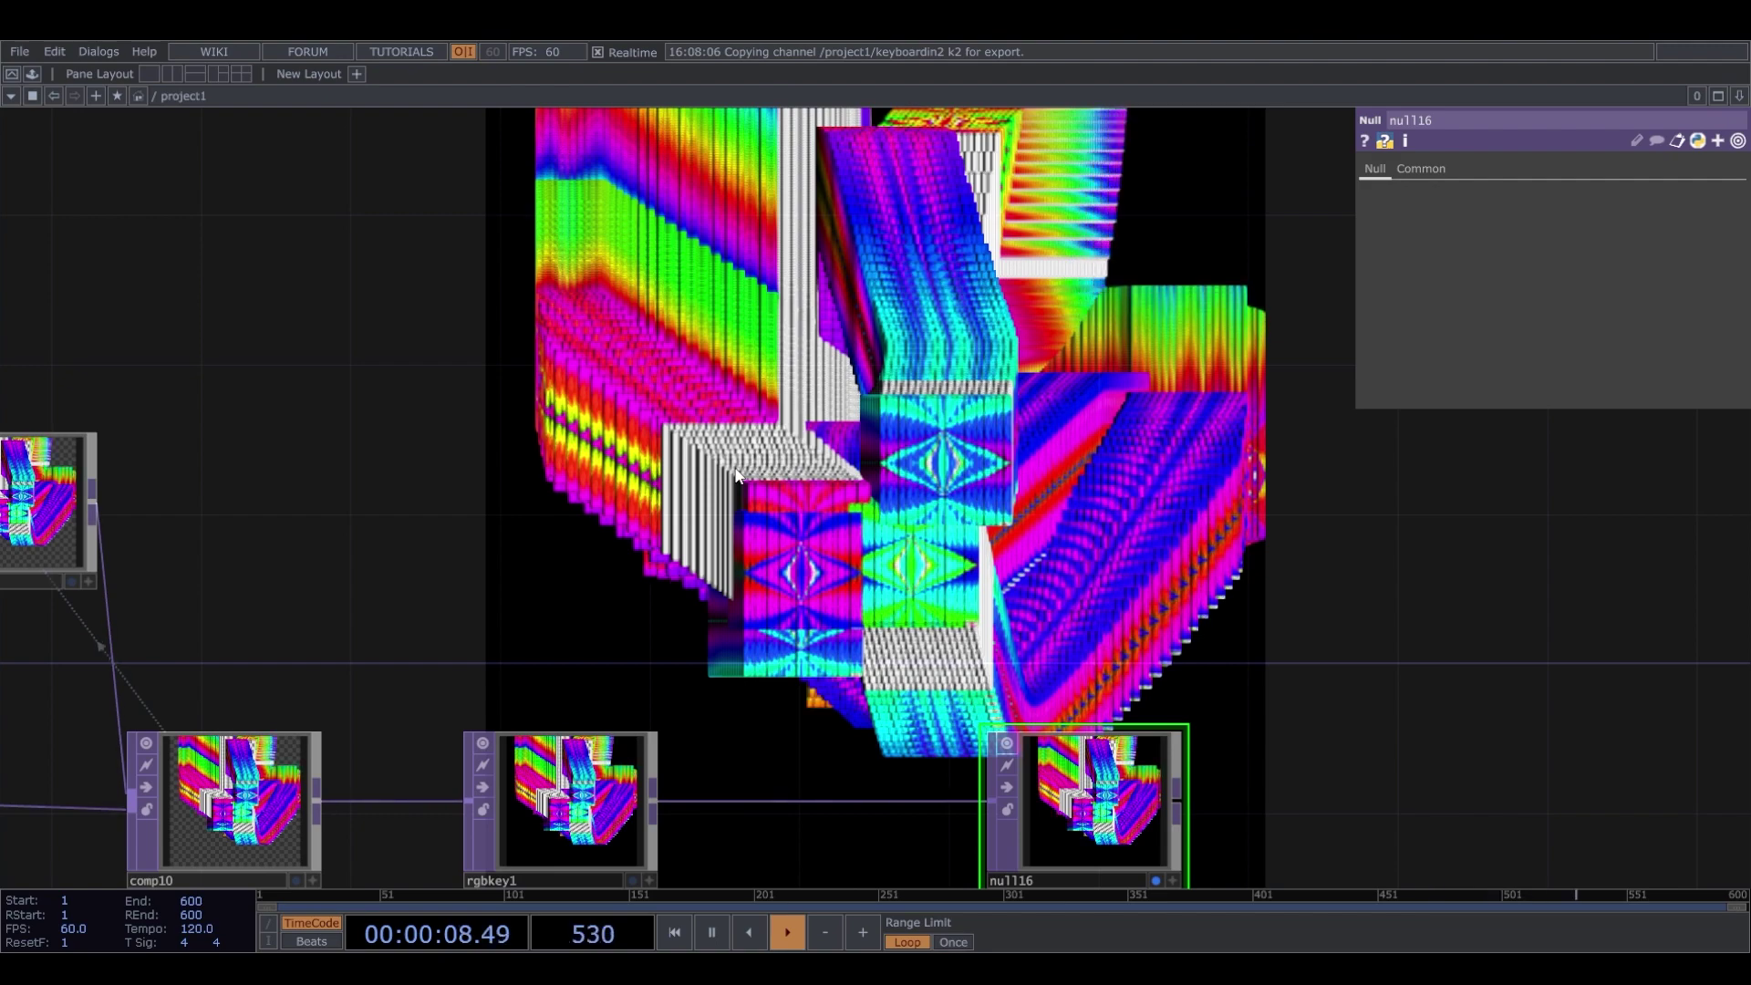
{"action": "scroll", "coordinate": [736, 476], "scroll_direction": "down", "scroll_amount": 10}
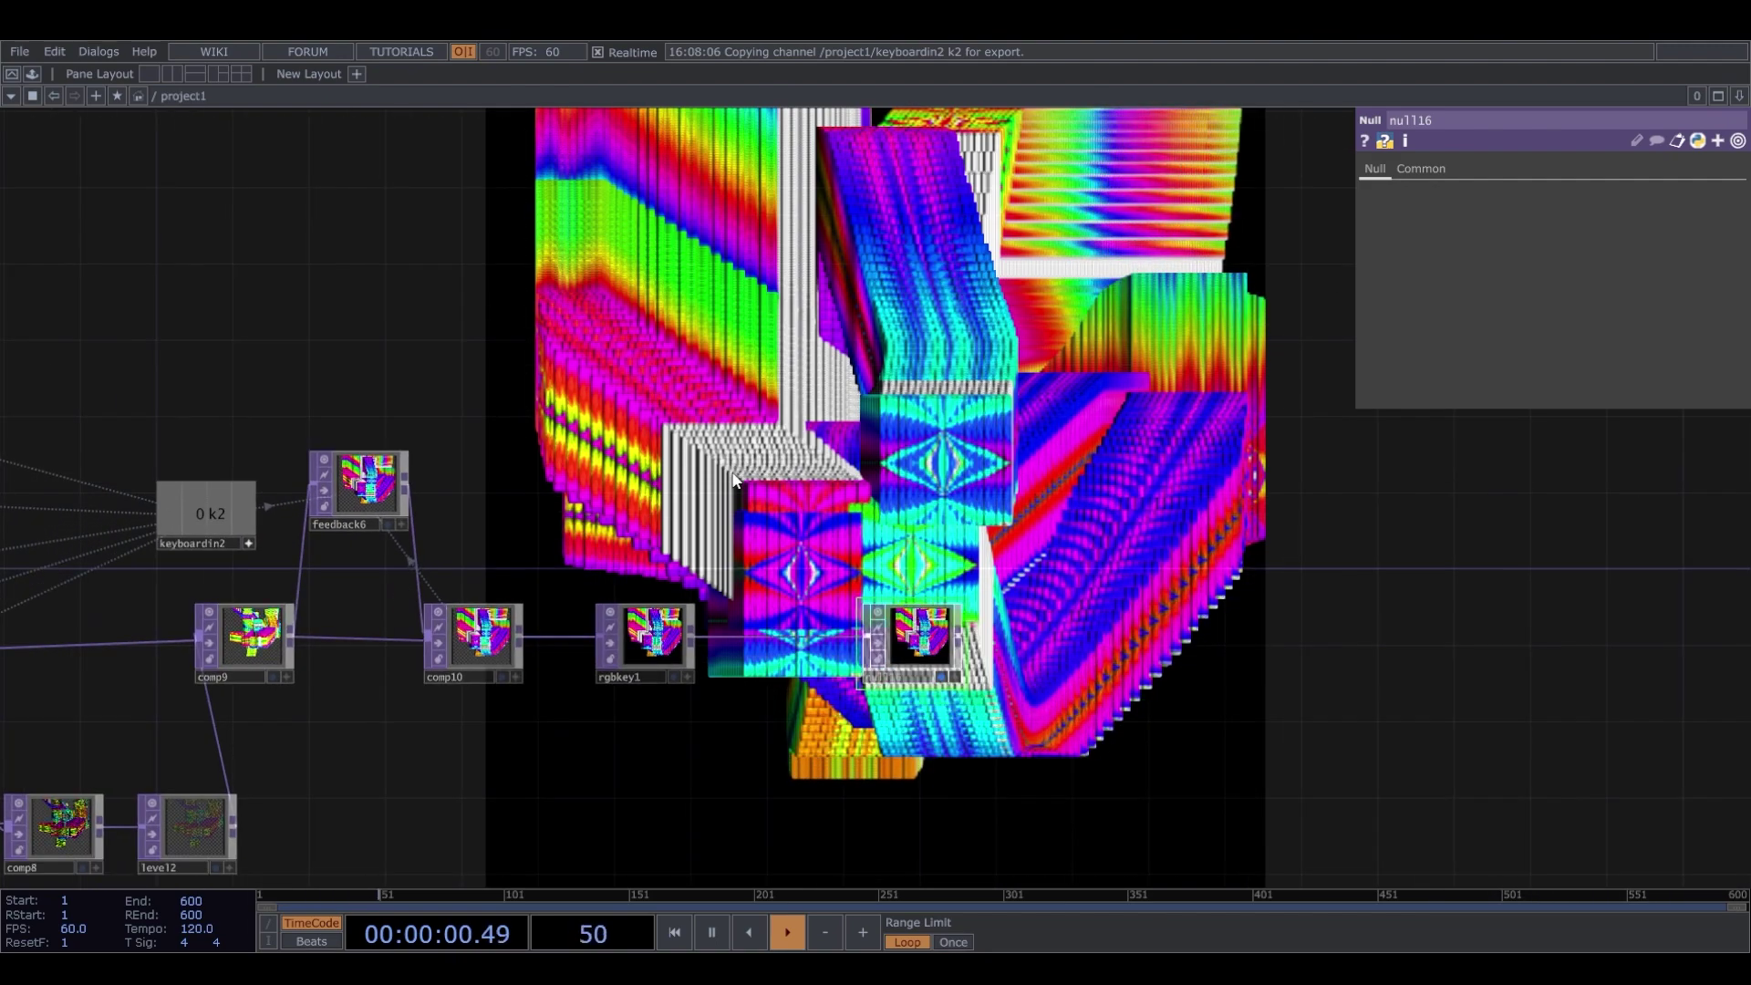
{"action": "left_click_drag", "start_coordinate": [778, 592], "coordinate": [1000, 498]}
{"action": "scroll", "coordinate": [1045, 407], "scroll_direction": "up", "scroll_amount": 2}
{"action": "scroll", "coordinate": [709, 639], "scroll_direction": "down", "scroll_amount": 2}
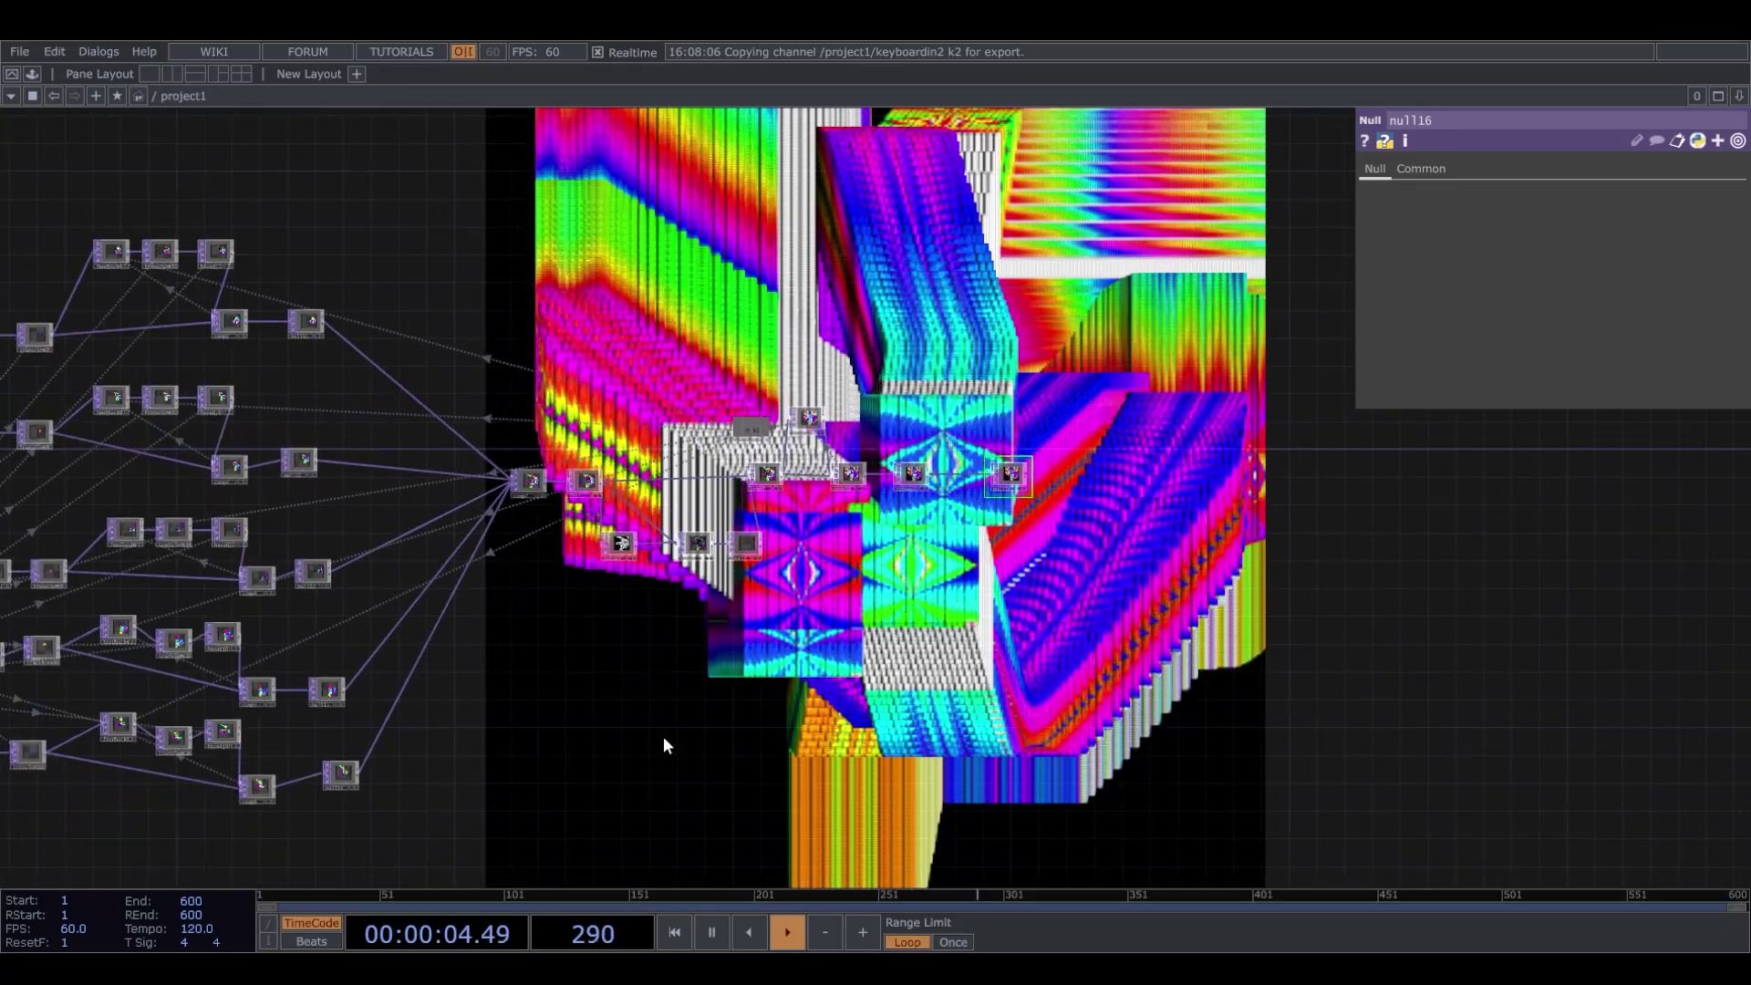
Try Sharpen as the Type of filter1 after noise2 and examine its effect on the trails.
{"action": "left_click_drag", "start_coordinate": [664, 736], "coordinate": [1251, 687]}
{"action": "scroll", "coordinate": [235, 447], "scroll_direction": "up", "scroll_amount": 2}
{"action": "left_click", "coordinate": [347, 520]}
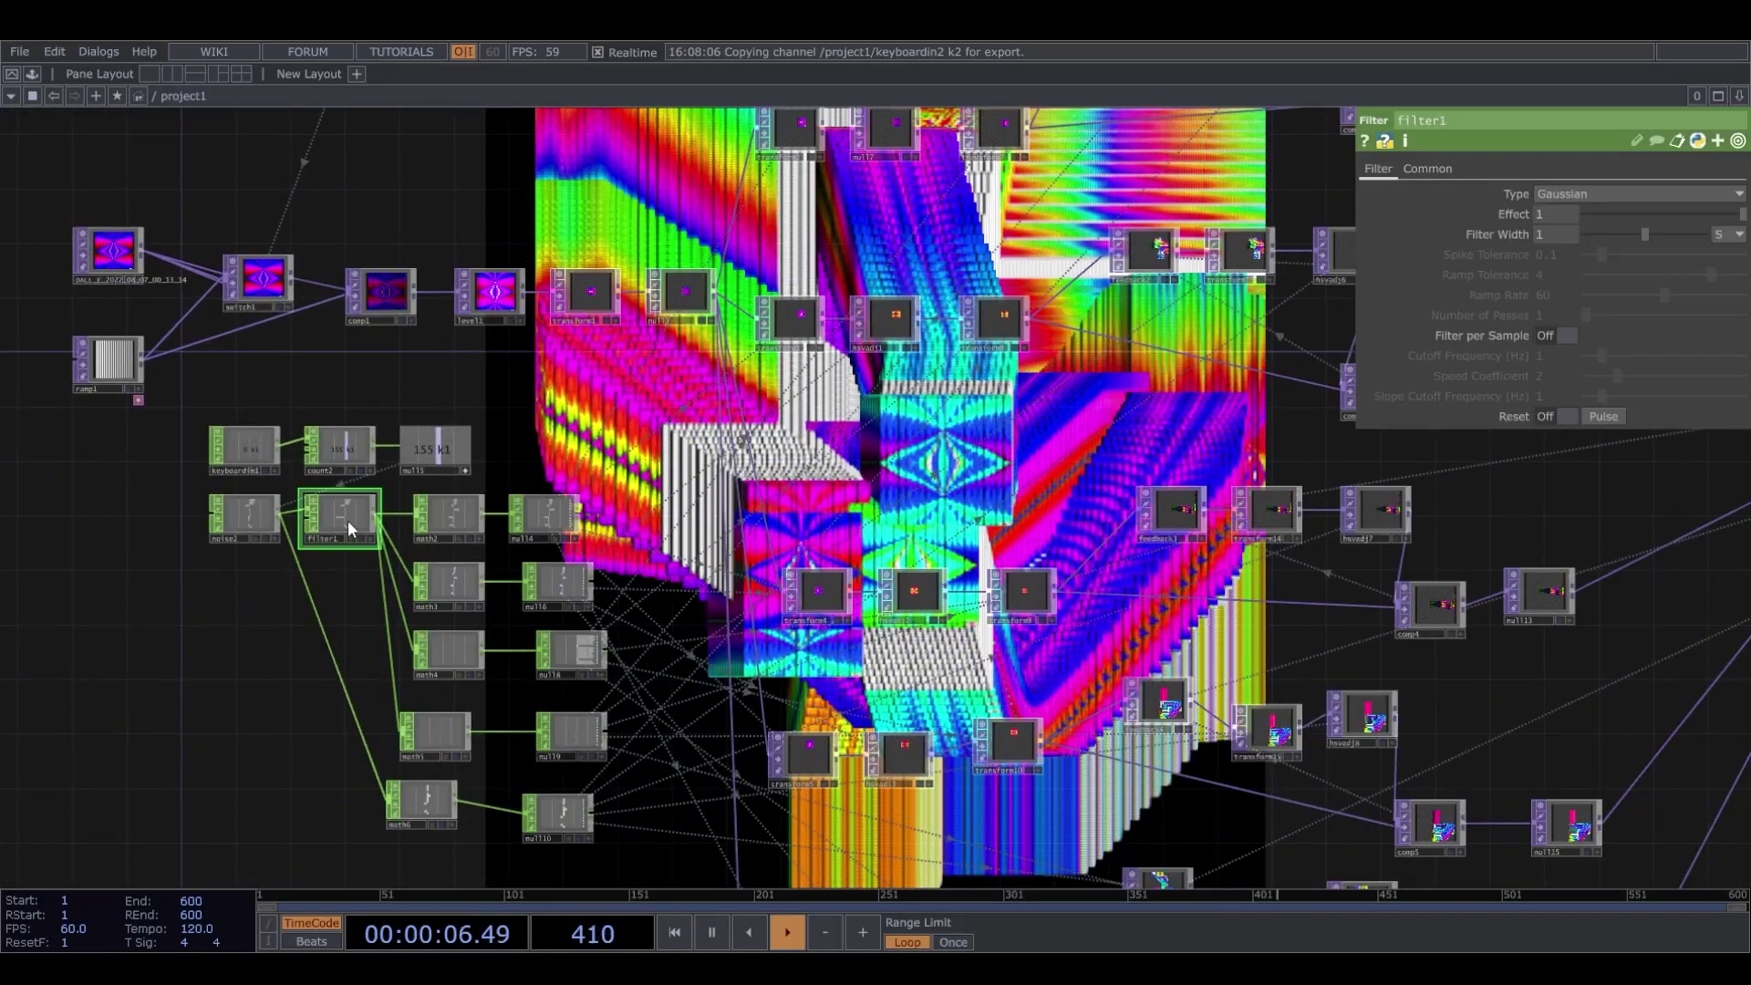
{"action": "scroll", "coordinate": [347, 523], "scroll_direction": "up", "scroll_amount": 6}
{"action": "scroll", "coordinate": [341, 492], "scroll_direction": "down", "scroll_amount": 7}
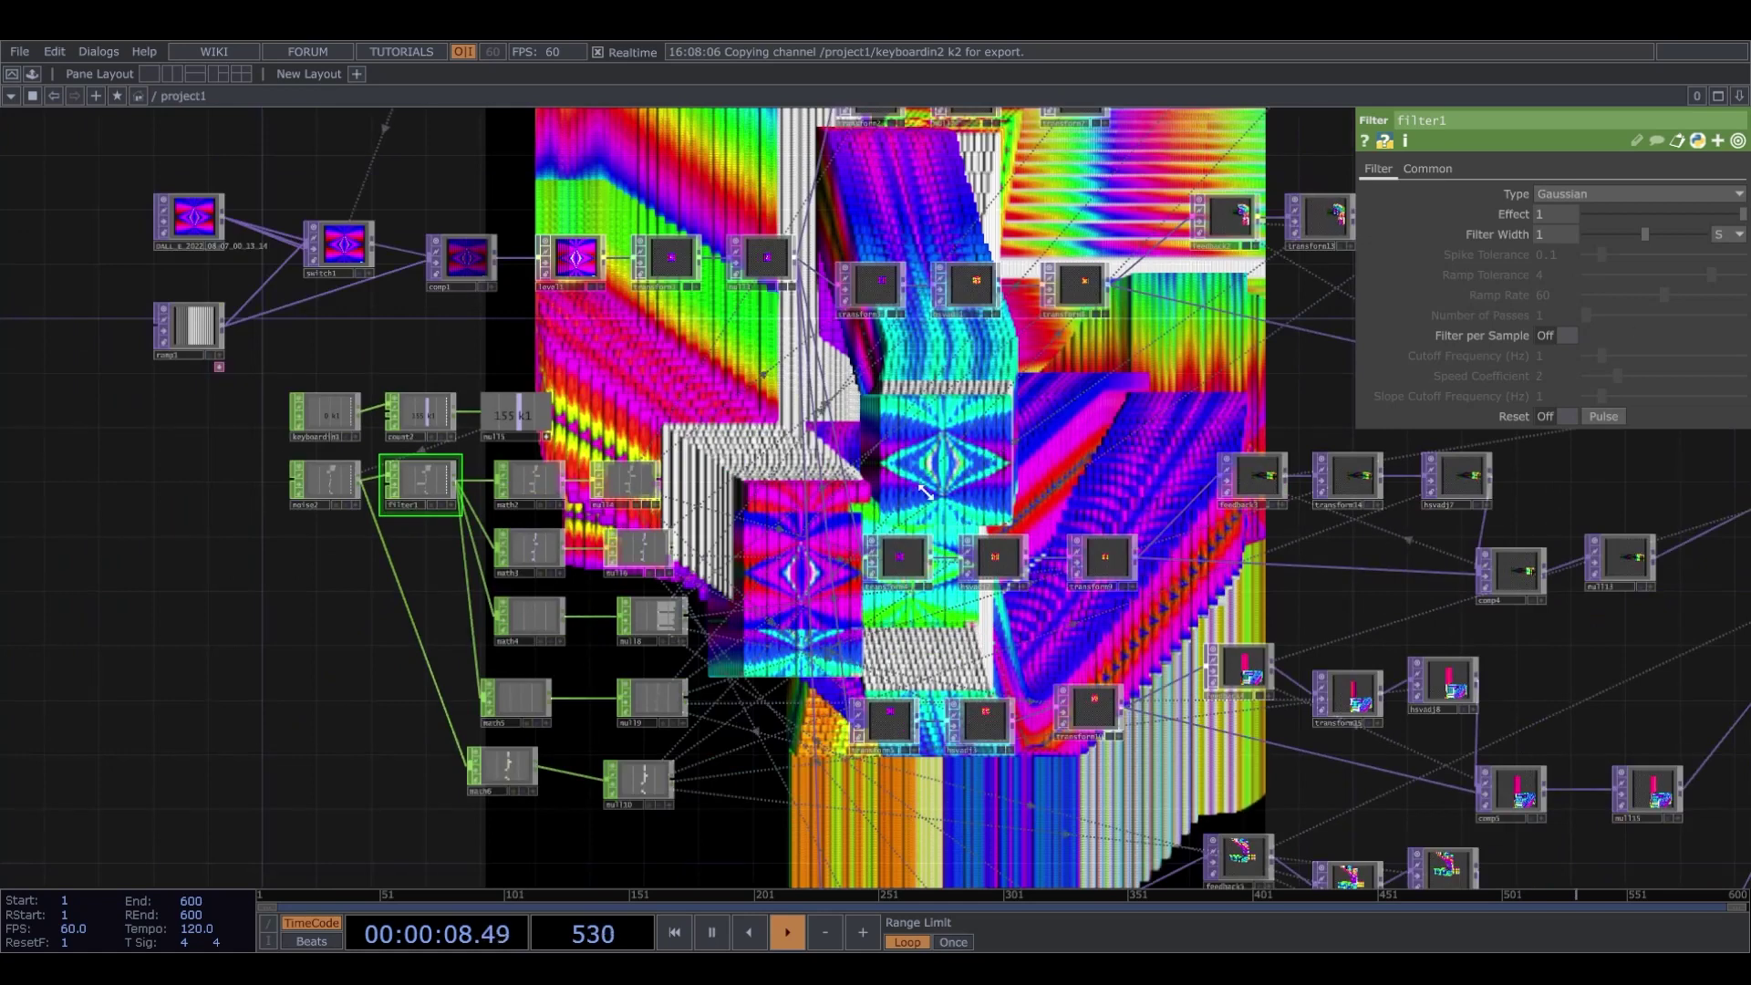
{"action": "left_click", "coordinate": [1603, 194]}
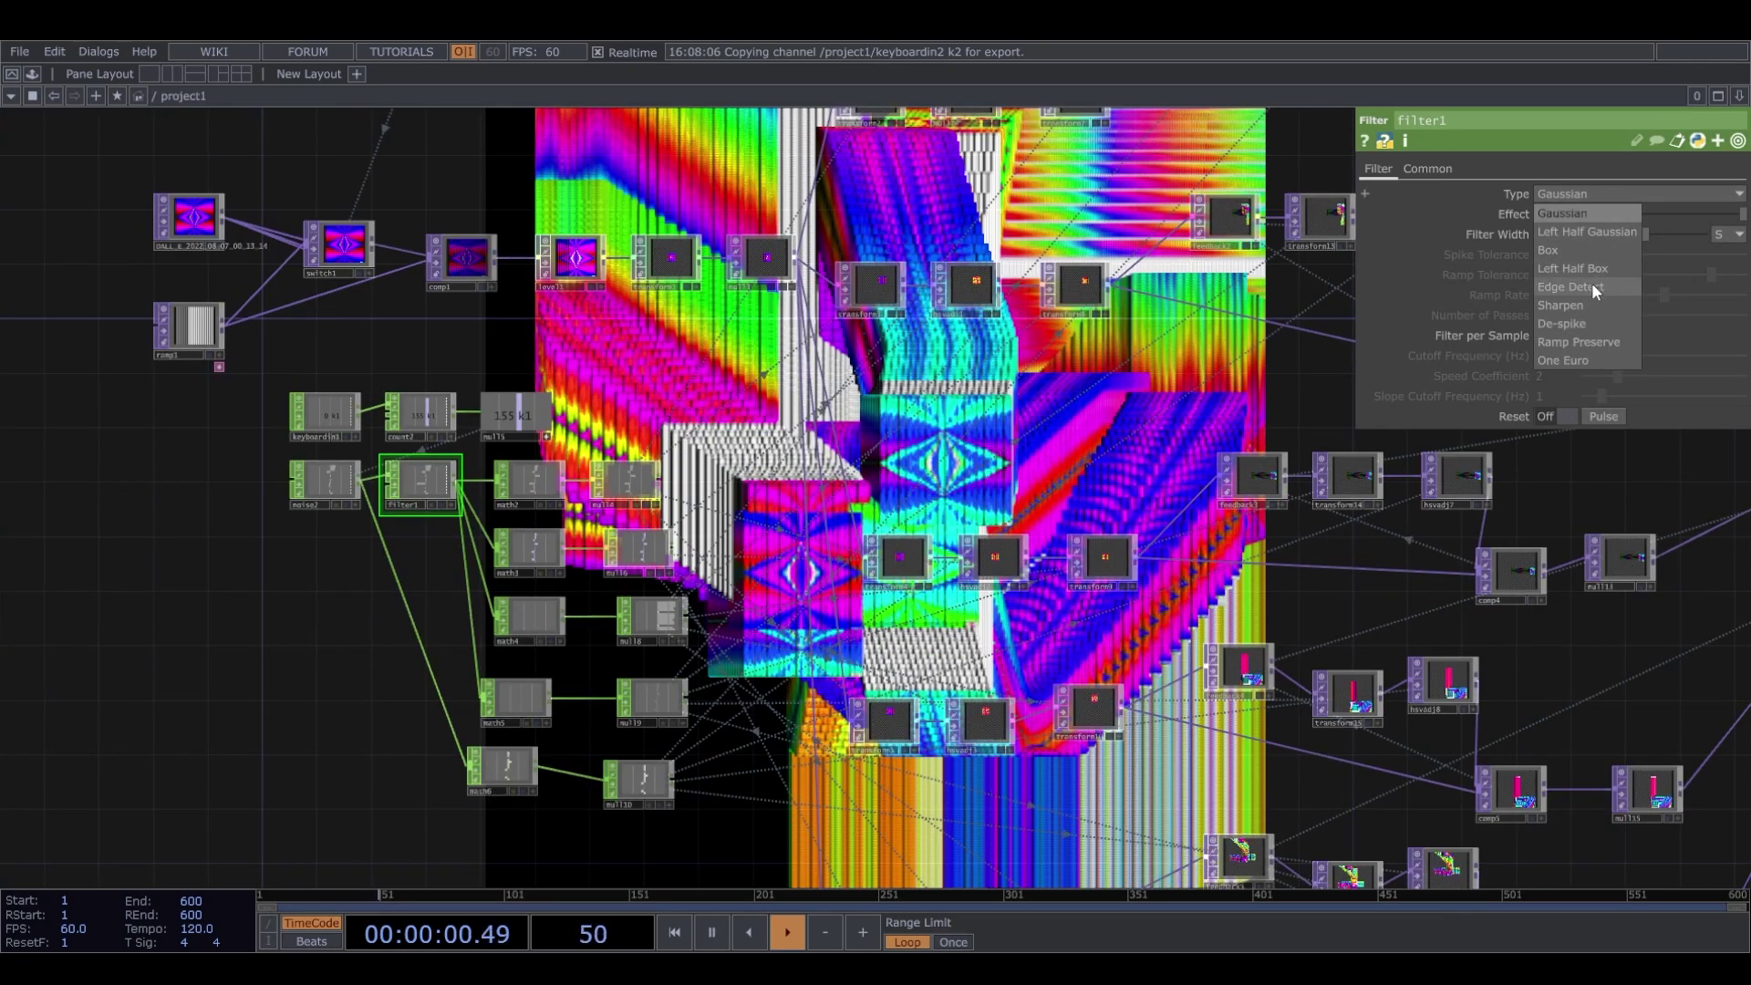
{"action": "left_click", "coordinate": [1582, 307]}
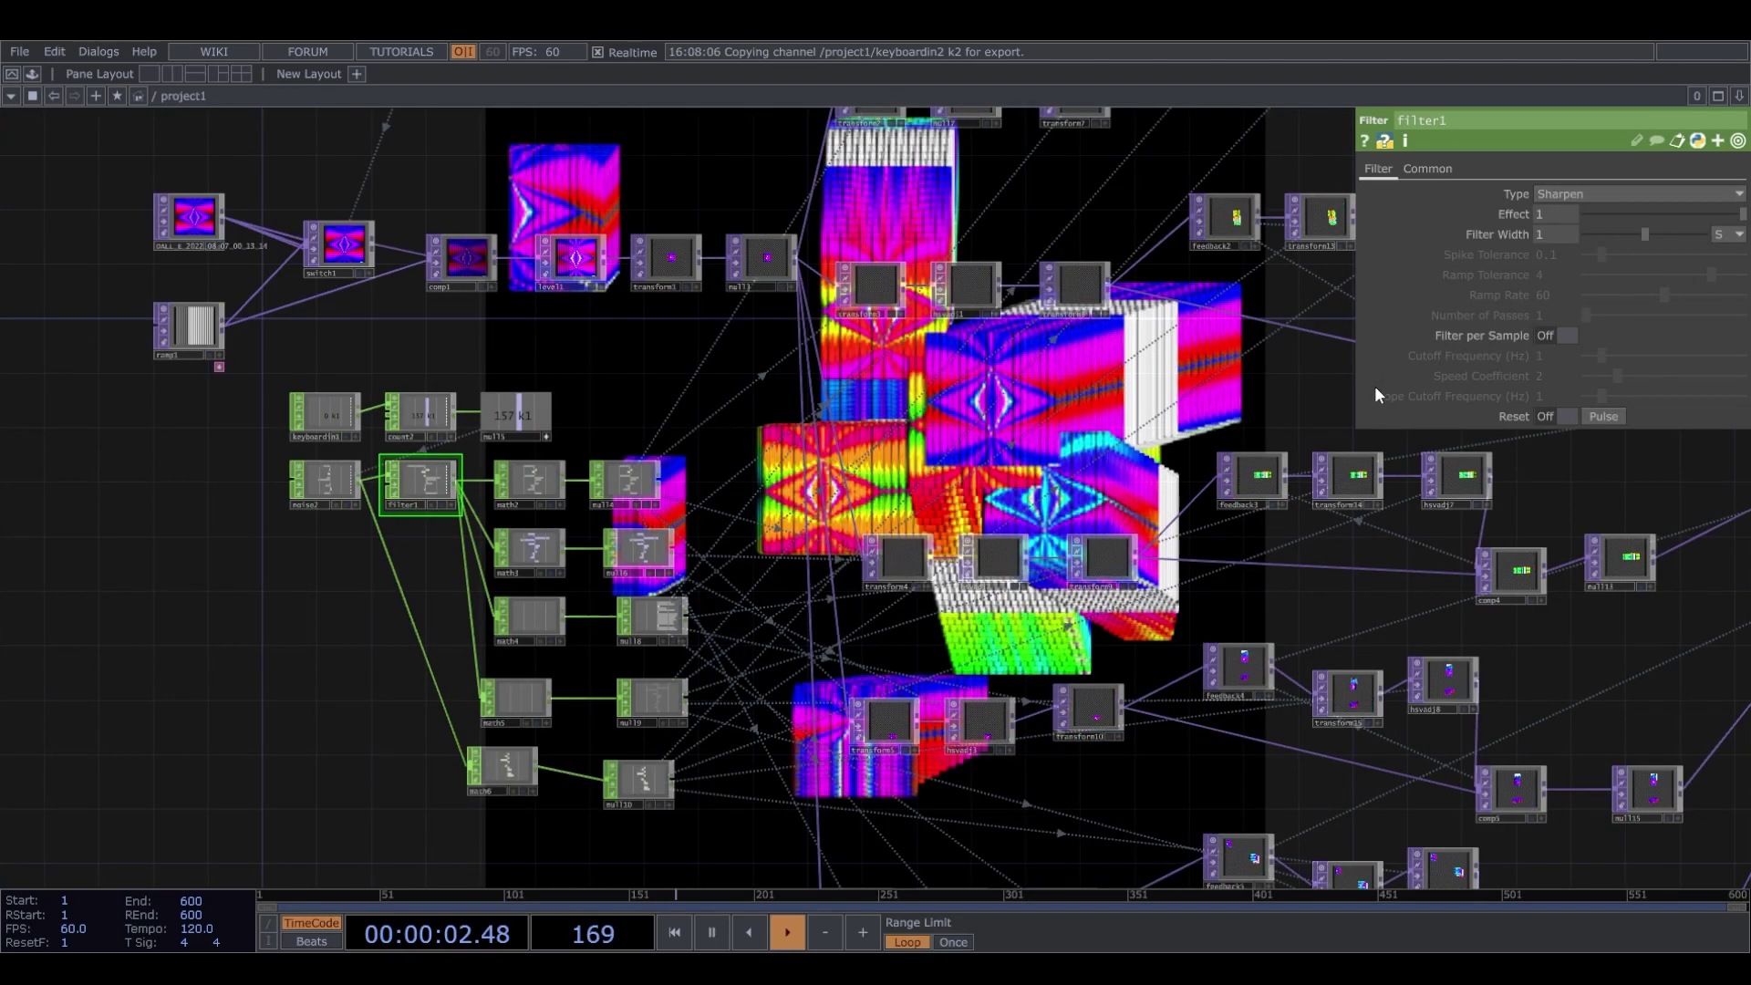
{"action": "left_click_drag", "start_coordinate": [1180, 593], "coordinate": [728, 851]}
{"action": "left_click_drag", "start_coordinate": [1504, 445], "coordinate": [906, 667]}
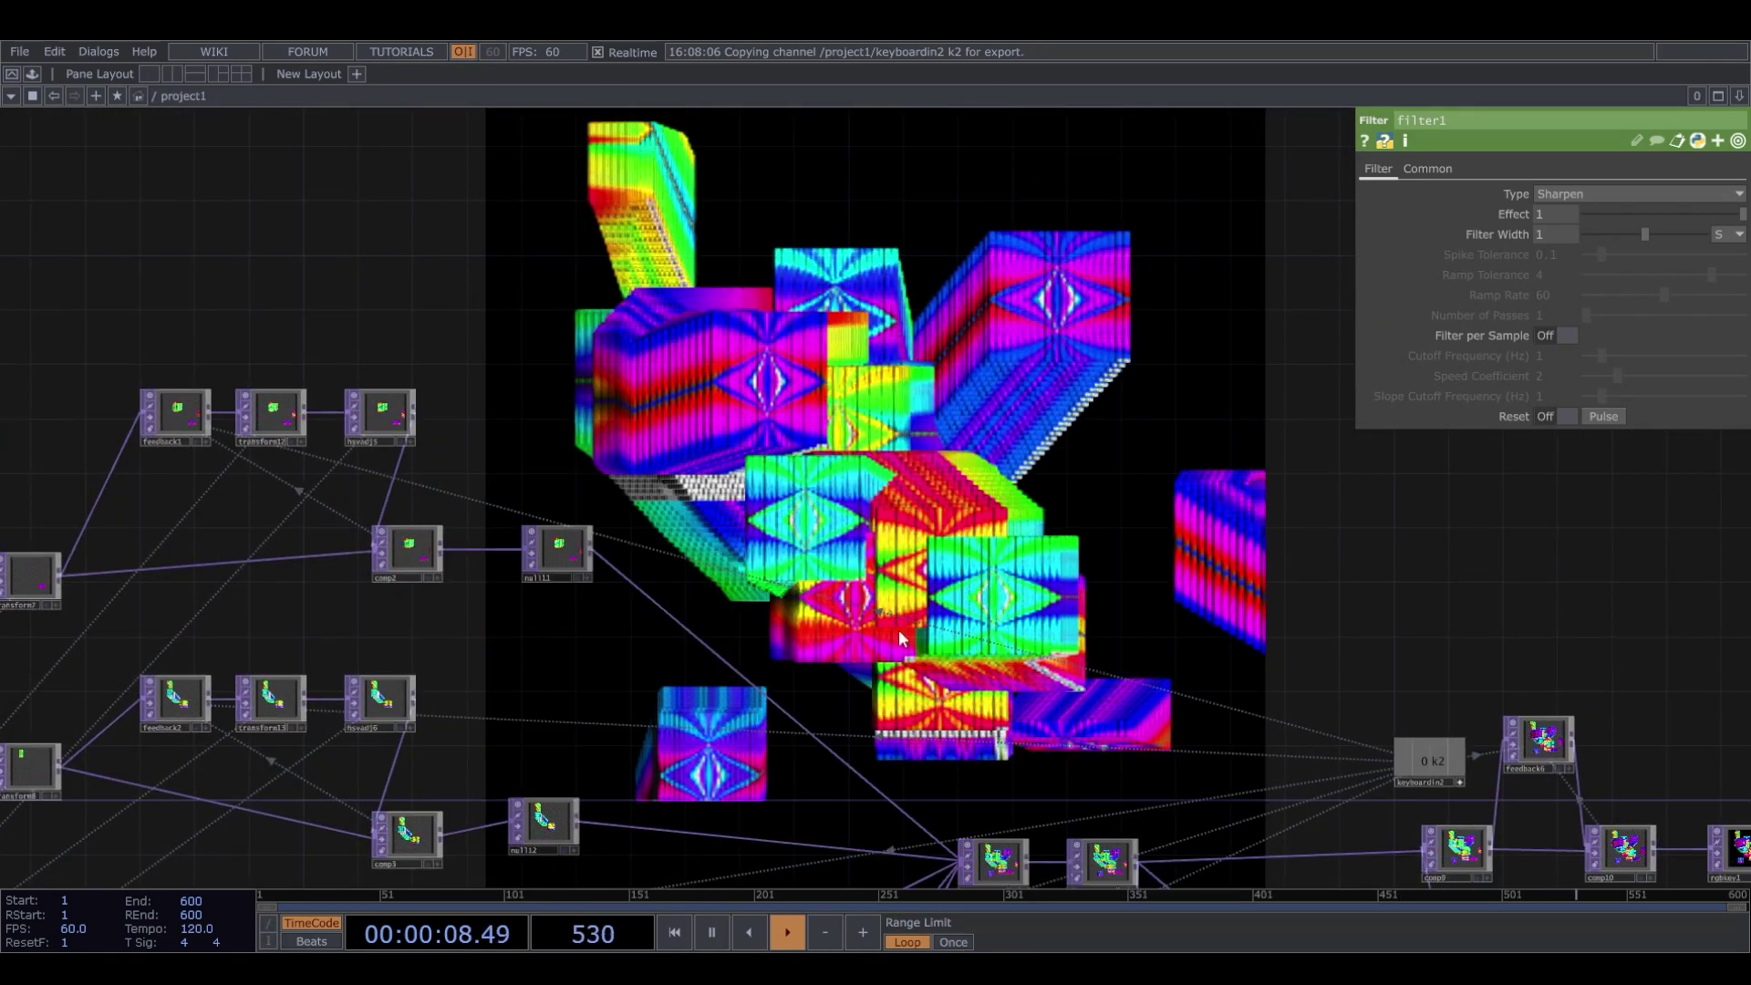
Try the De-spike and Box types on filter1 to compare their trail movement.
{"action": "left_click", "coordinate": [1606, 193]}
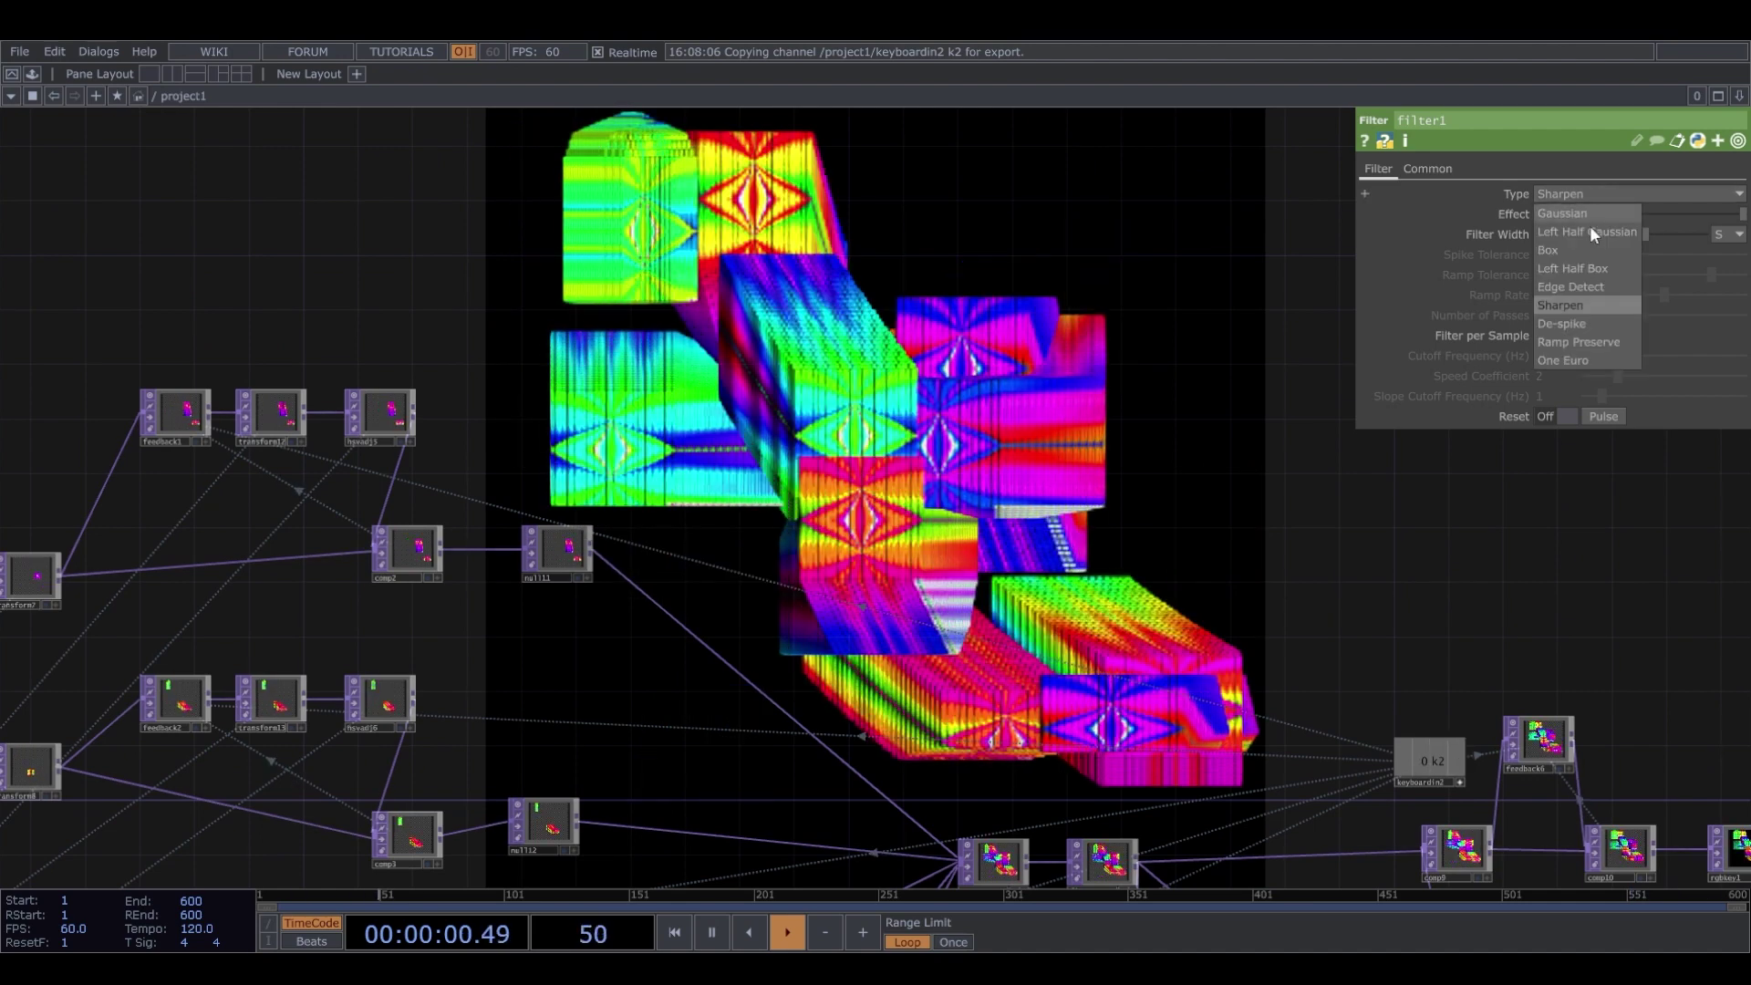
{"action": "left_click", "coordinate": [1592, 322]}
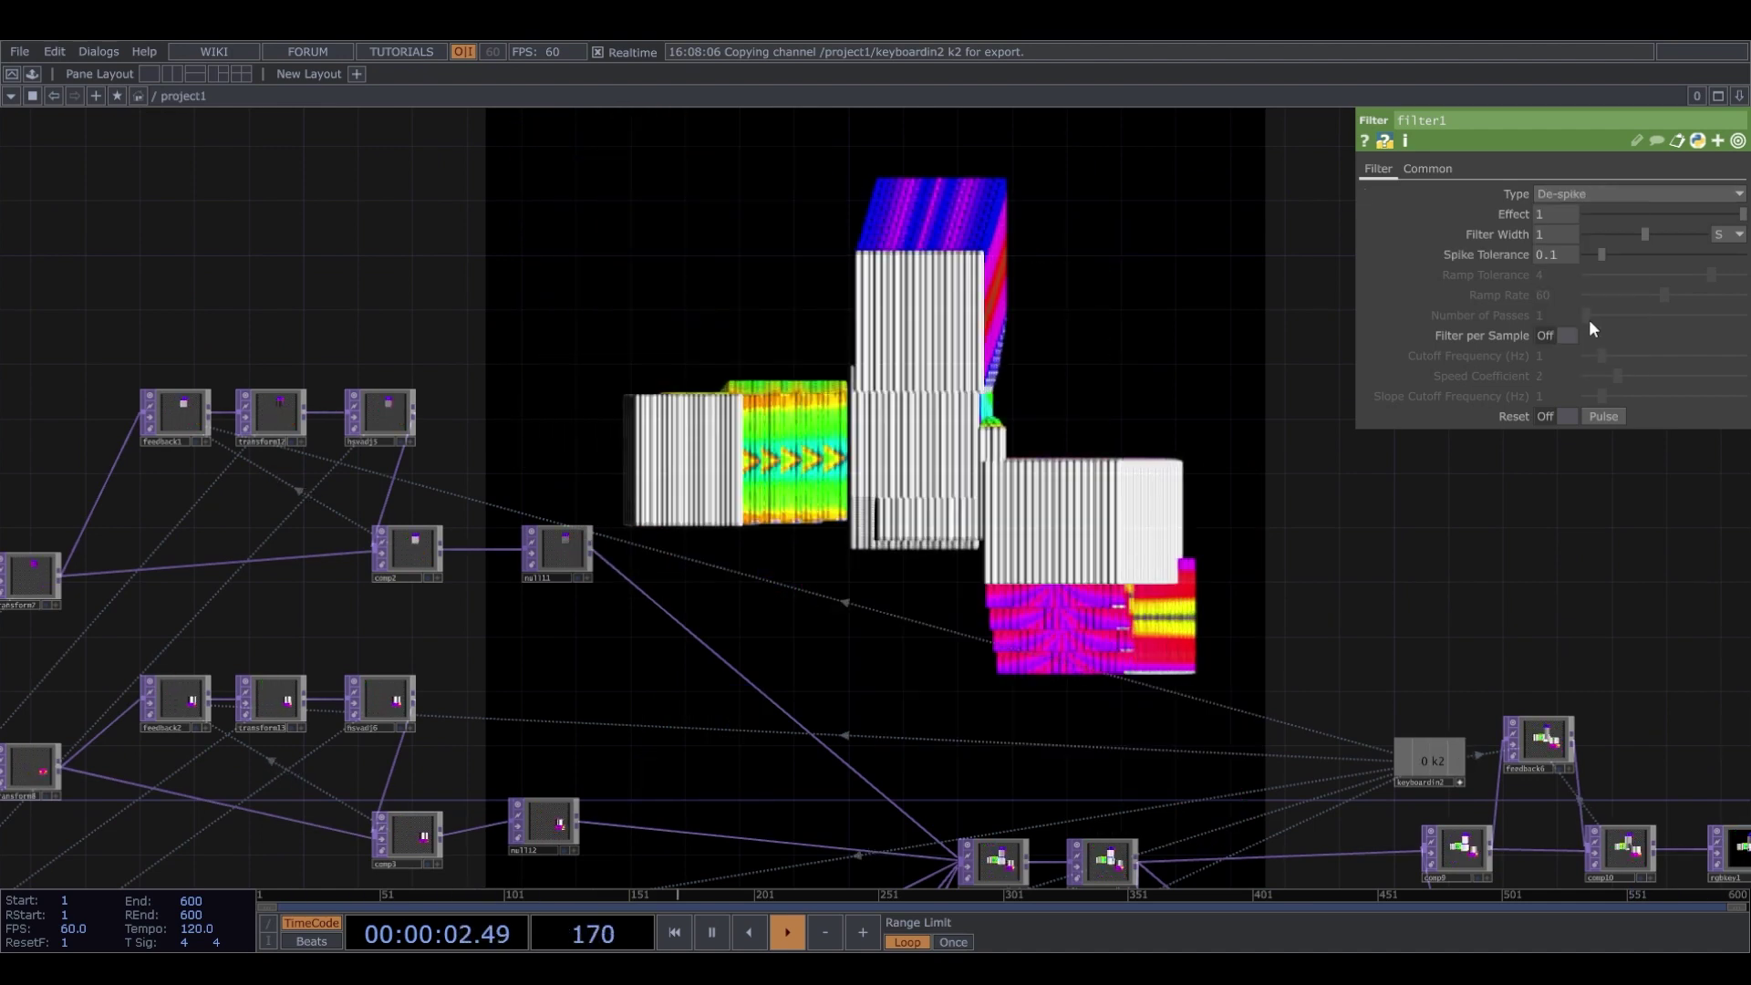
{"action": "left_click", "coordinate": [1552, 191]}
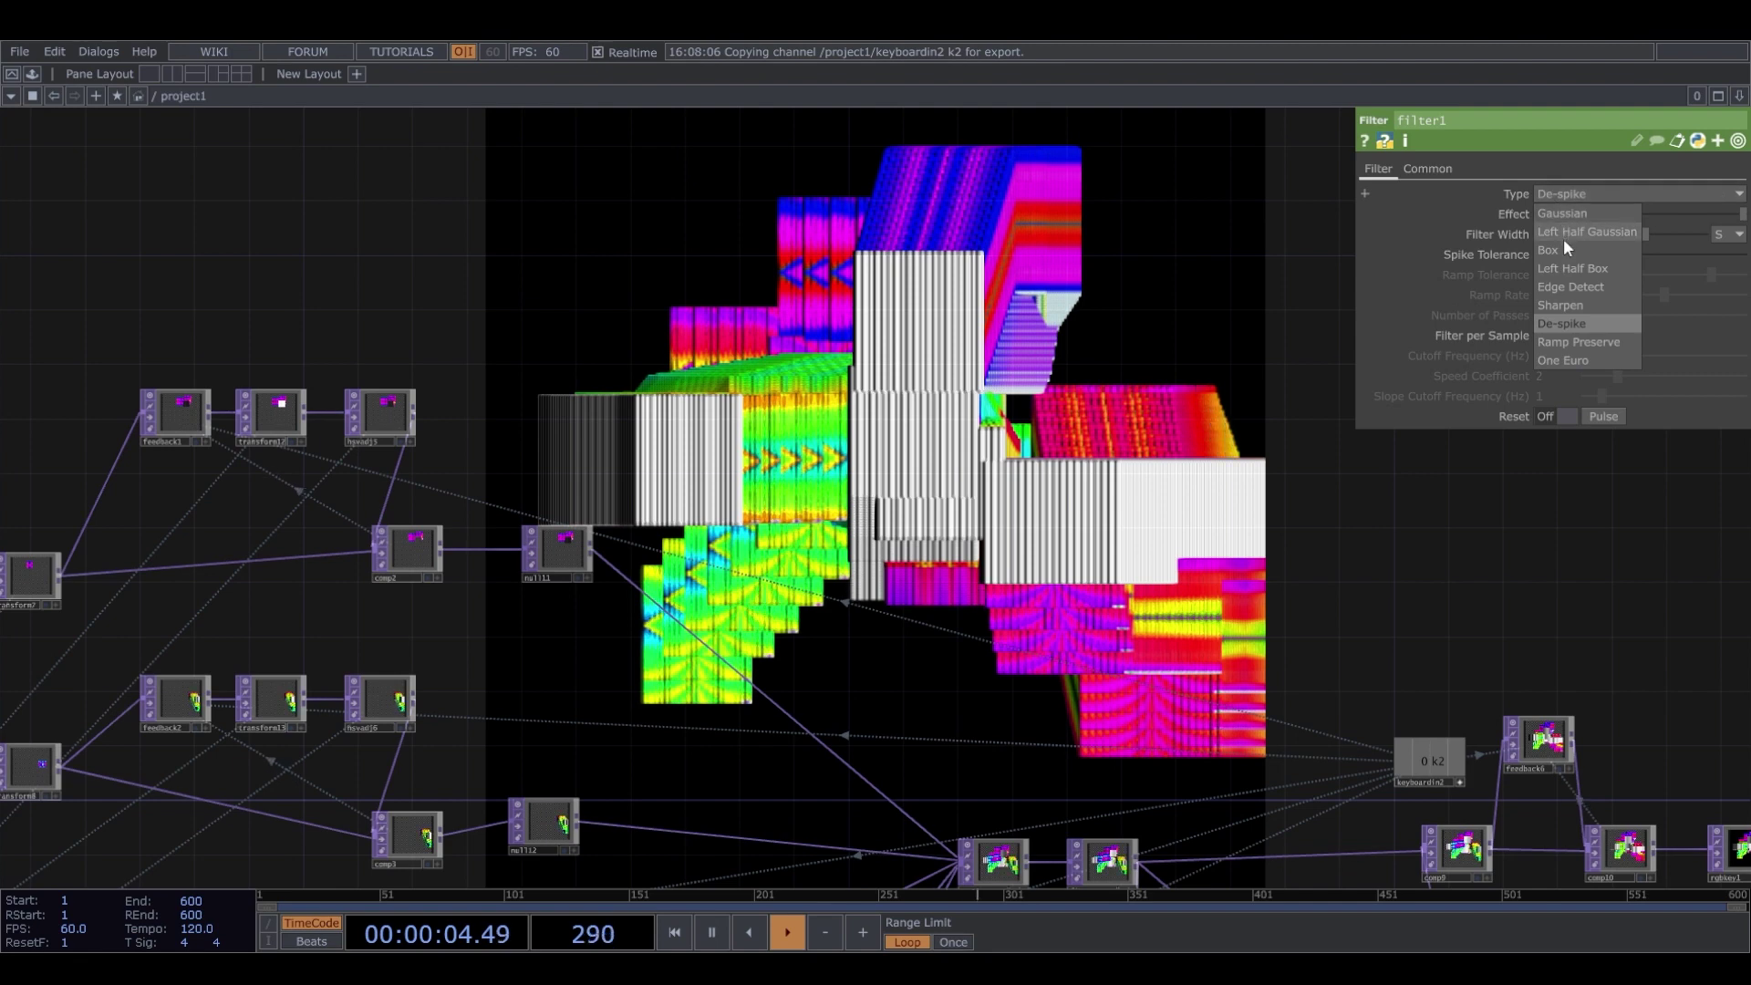
{"action": "left_click", "coordinate": [1563, 249]}
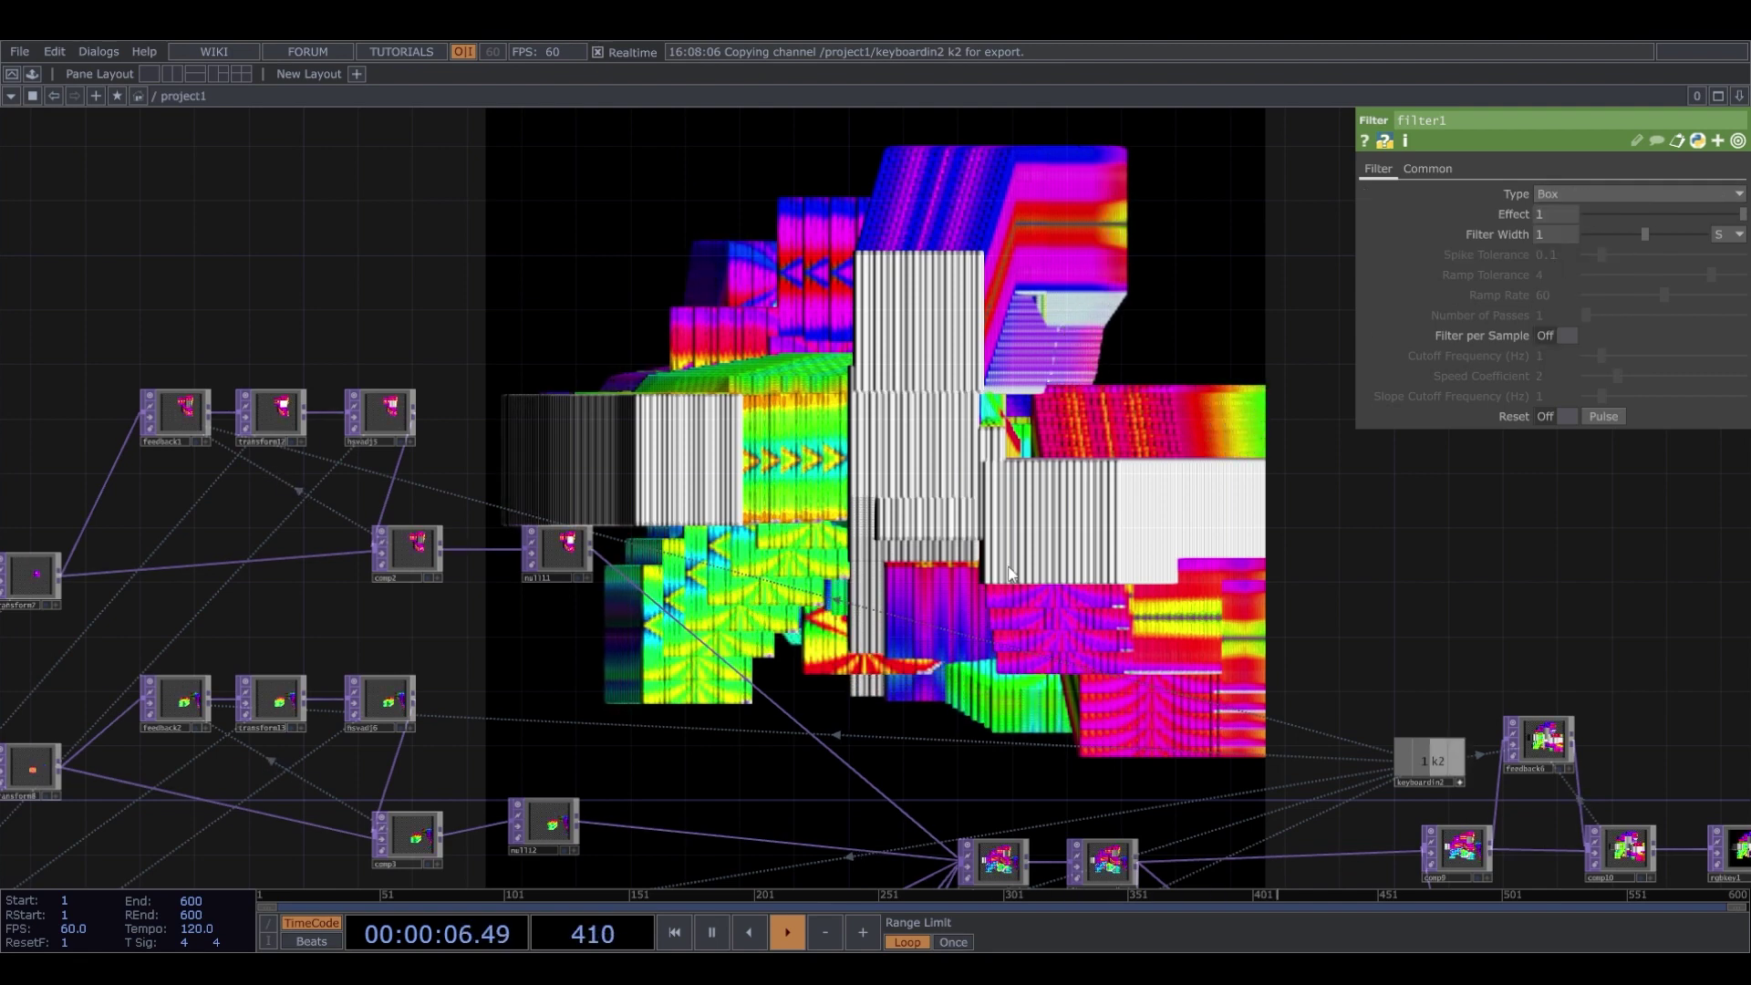
Examine the keyboardin1 counter and the filtered noise channels, and reset the feedback trails to view the Box motion.
{"action": "left_click_drag", "start_coordinate": [992, 532], "coordinate": [1298, 166]}
{"action": "left_click_drag", "start_coordinate": [126, 776], "coordinate": [720, 491]}
{"action": "scroll", "coordinate": [128, 182], "scroll_direction": "up", "scroll_amount": 4}
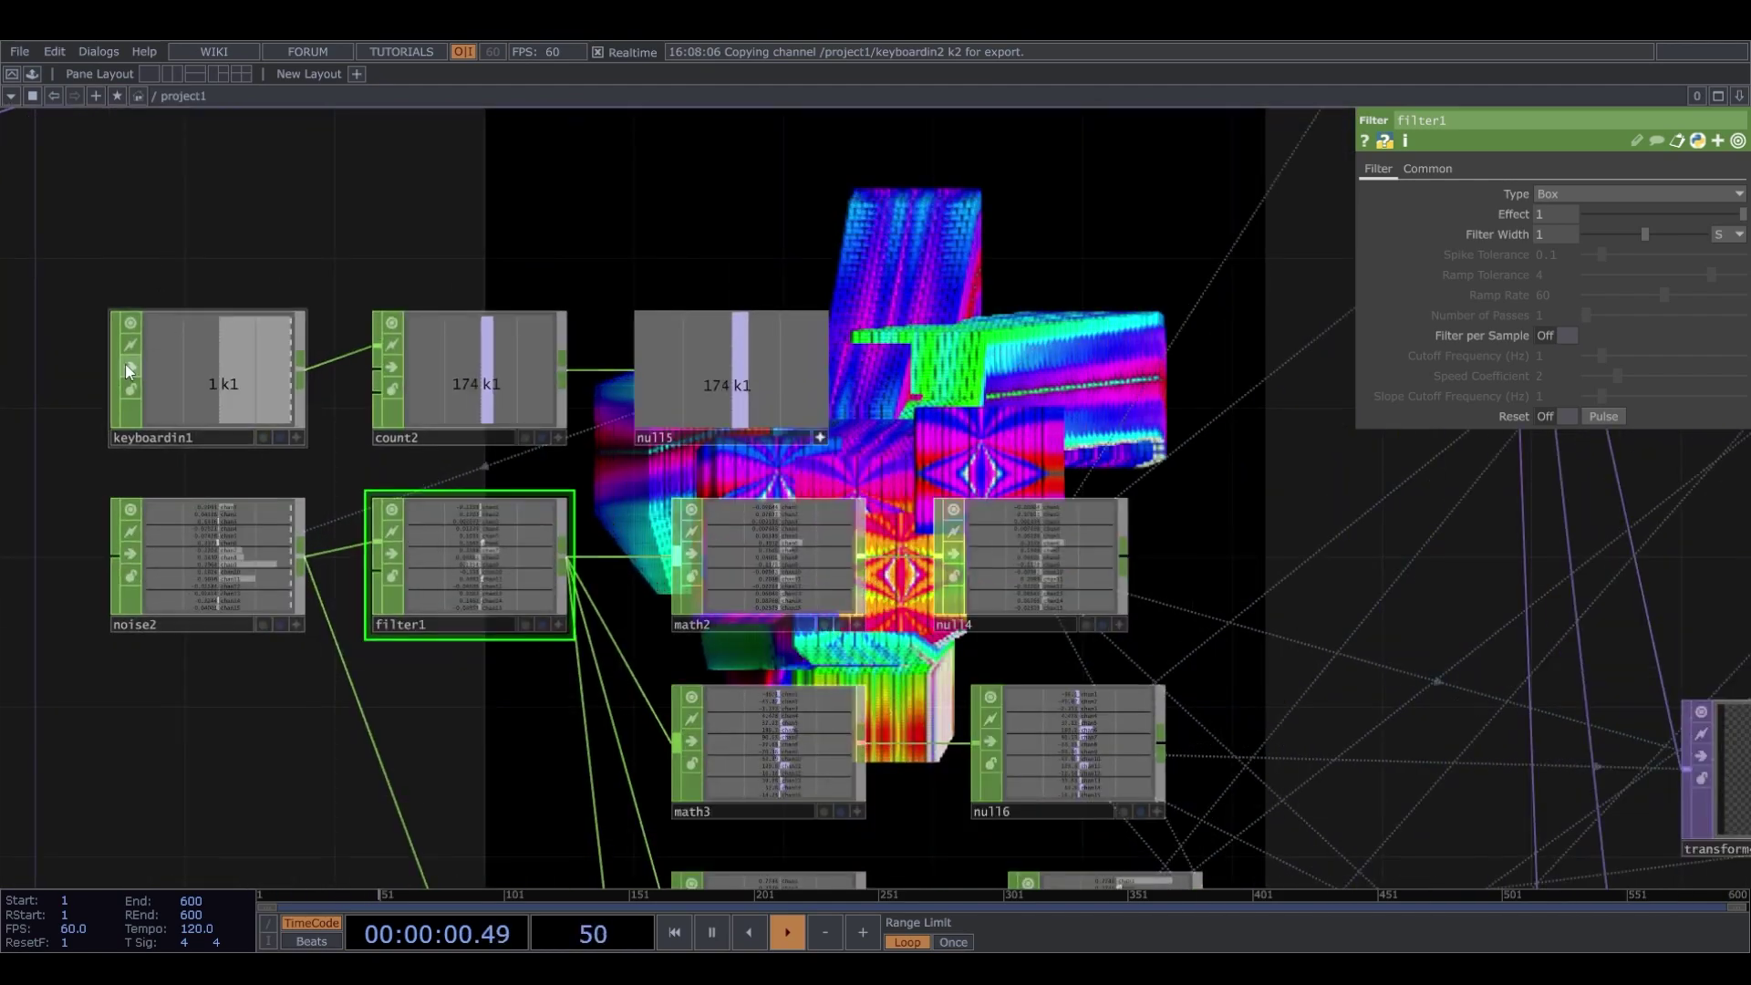
{"action": "scroll", "coordinate": [128, 369], "scroll_direction": "up", "scroll_amount": 2}
{"action": "scroll", "coordinate": [234, 404], "scroll_direction": "down", "scroll_amount": 5}
{"action": "scroll", "coordinate": [250, 408], "scroll_direction": "up", "scroll_amount": 4}
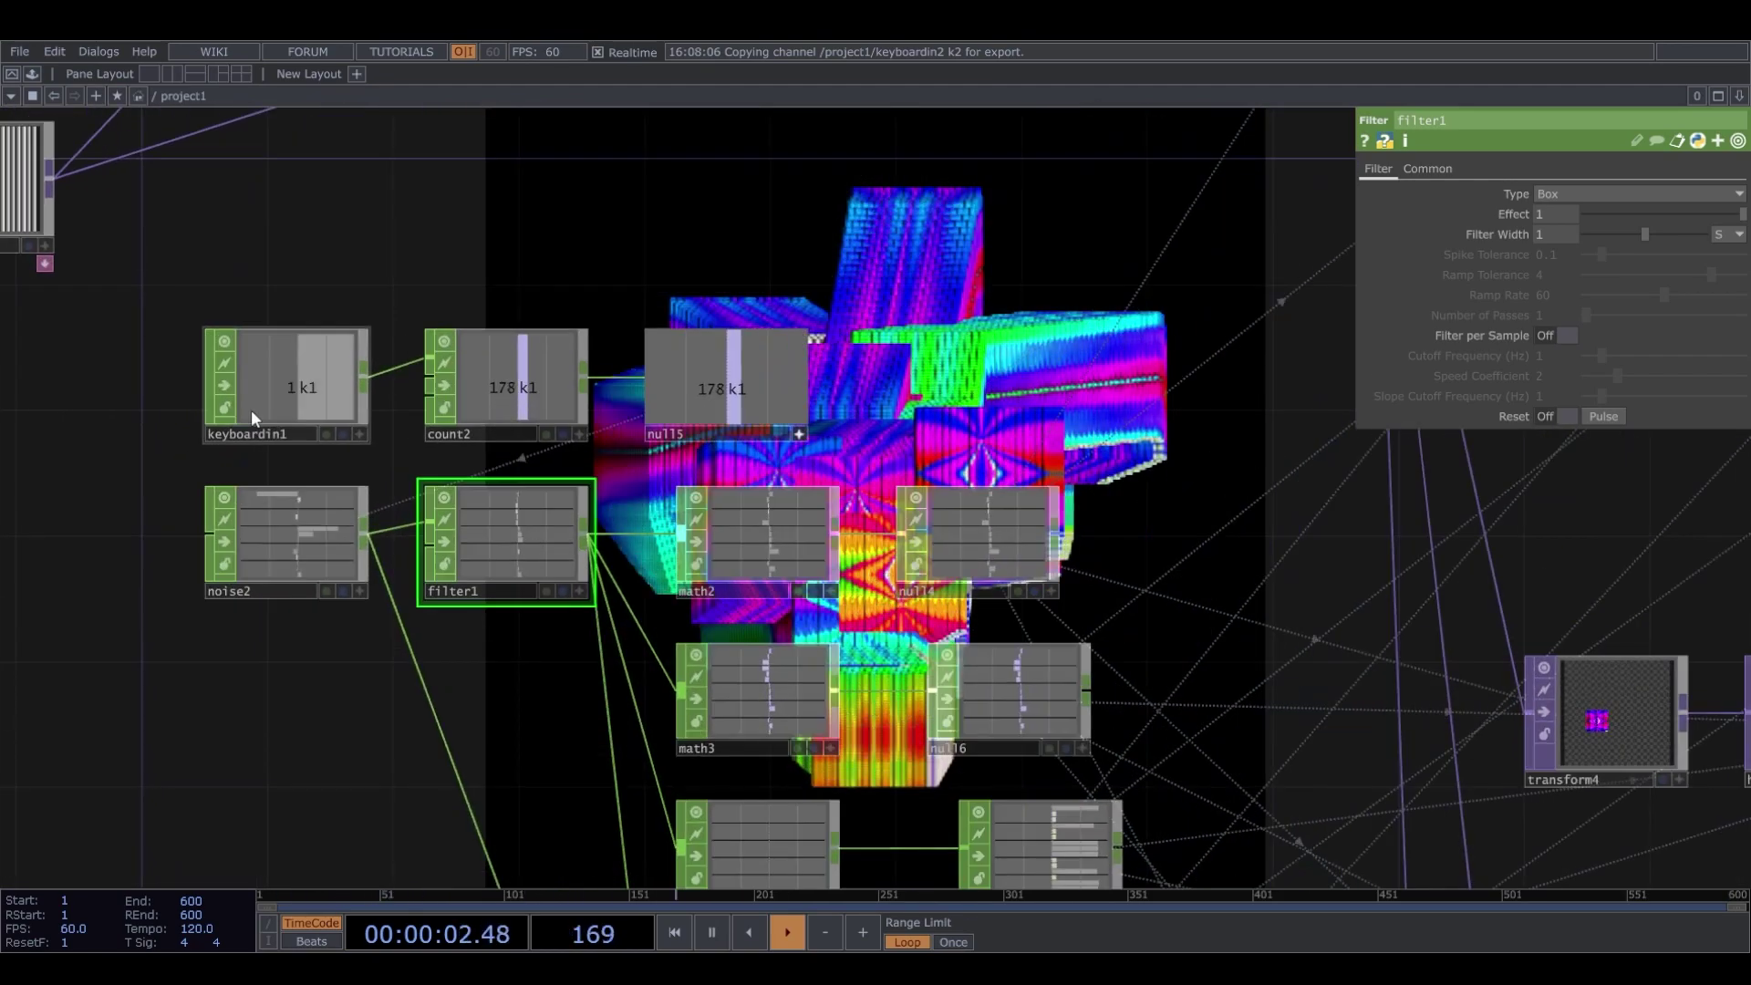
{"action": "scroll", "coordinate": [249, 408], "scroll_direction": "down", "scroll_amount": 5}
{"action": "left_click_drag", "start_coordinate": [1229, 180], "coordinate": [631, 451]}
{"action": "key", "text": "2"}
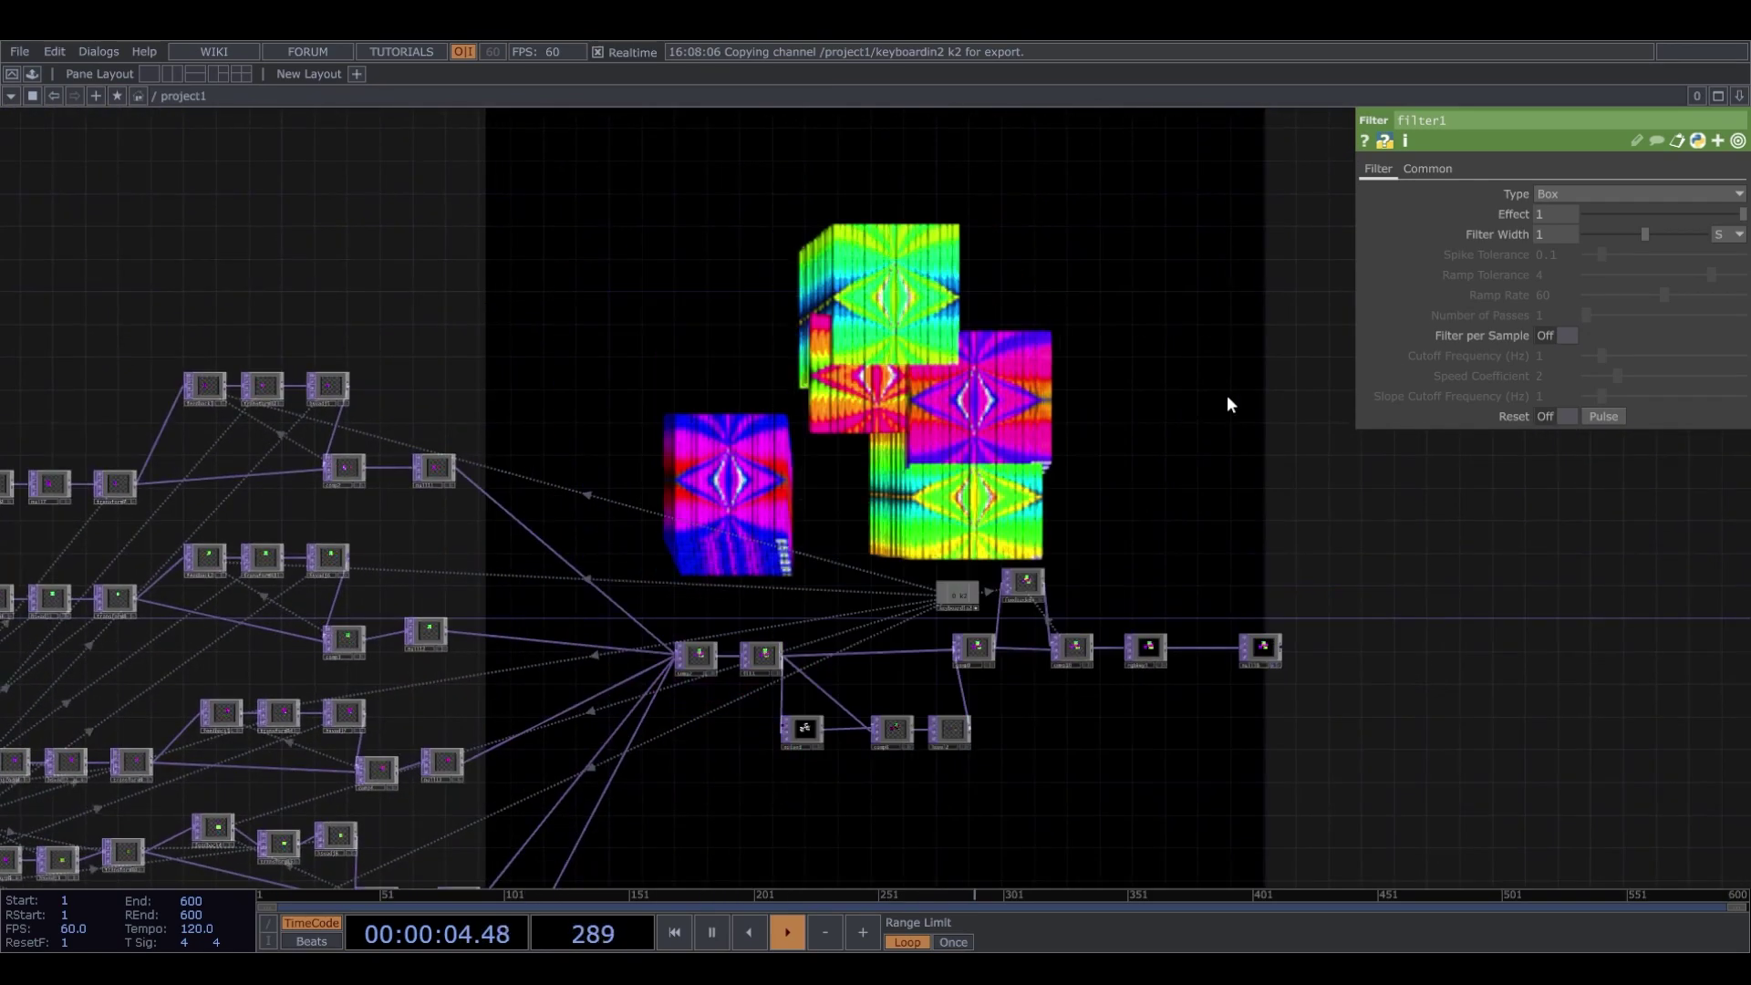
Return filter1 to the Sharpen type and examine the trails around the final null16 output.
{"action": "left_click", "coordinate": [1557, 192]}
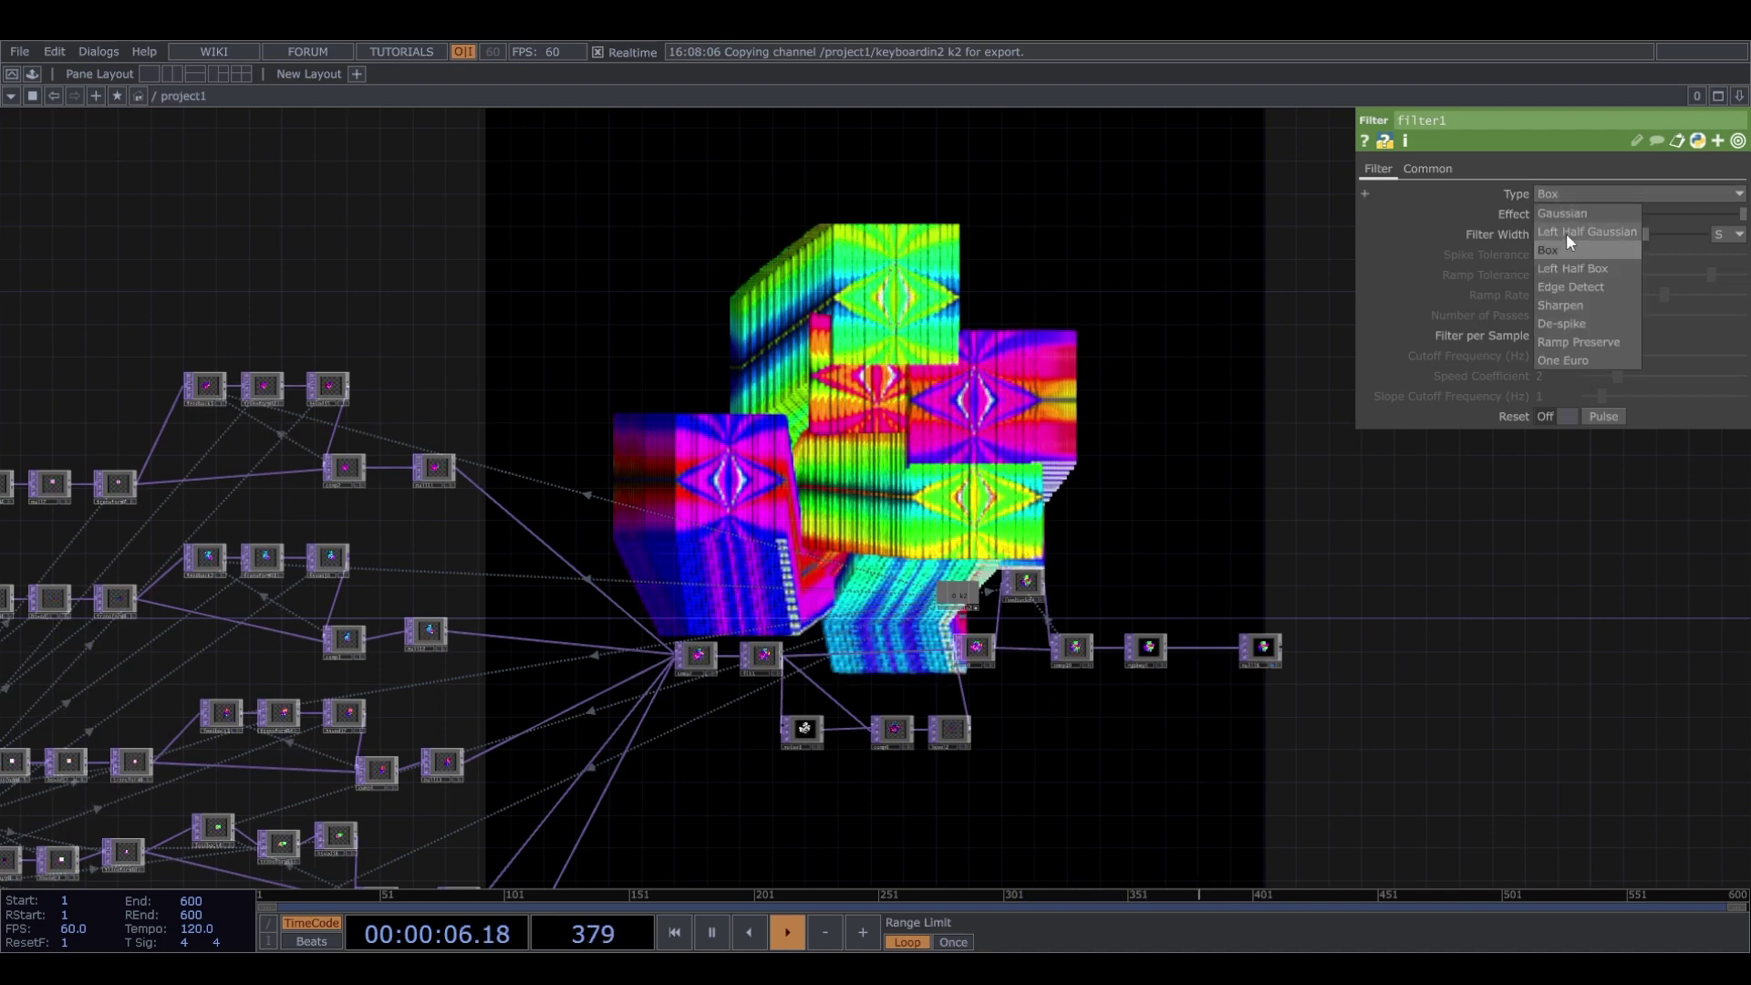
{"action": "left_click", "coordinate": [1567, 302]}
{"action": "scroll", "coordinate": [1327, 606], "scroll_direction": "up", "scroll_amount": 3}
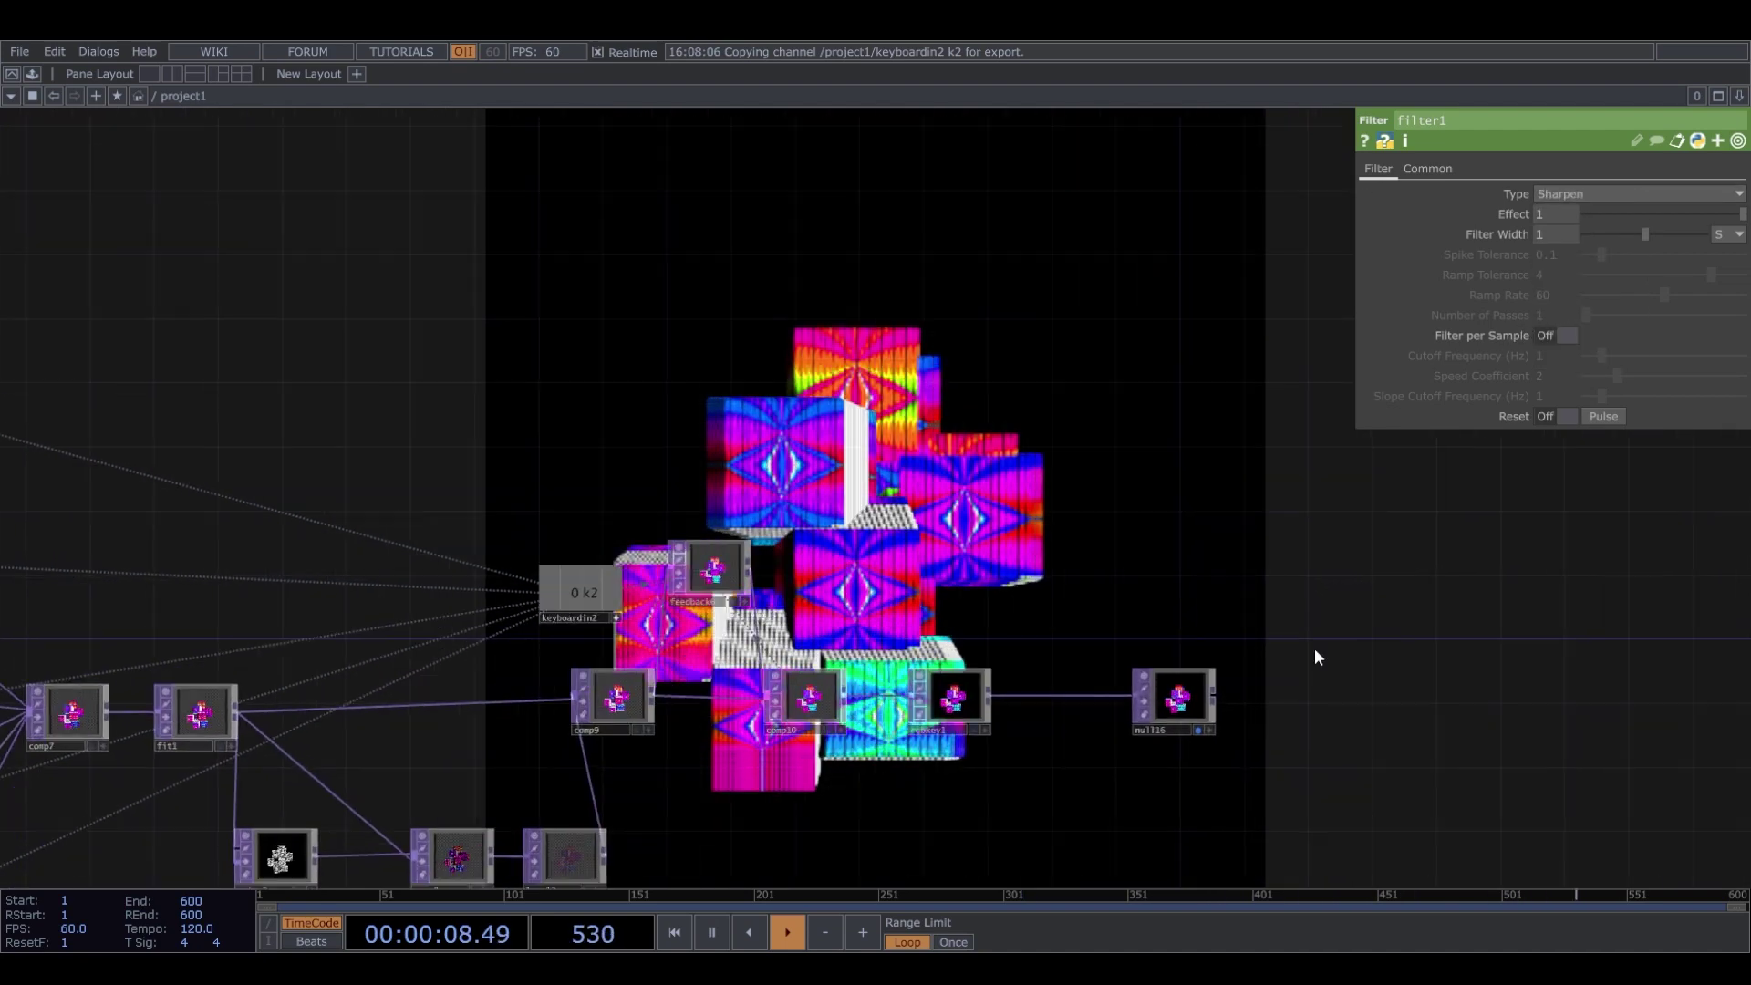
{"action": "scroll", "coordinate": [1138, 689], "scroll_direction": "up", "scroll_amount": 3}
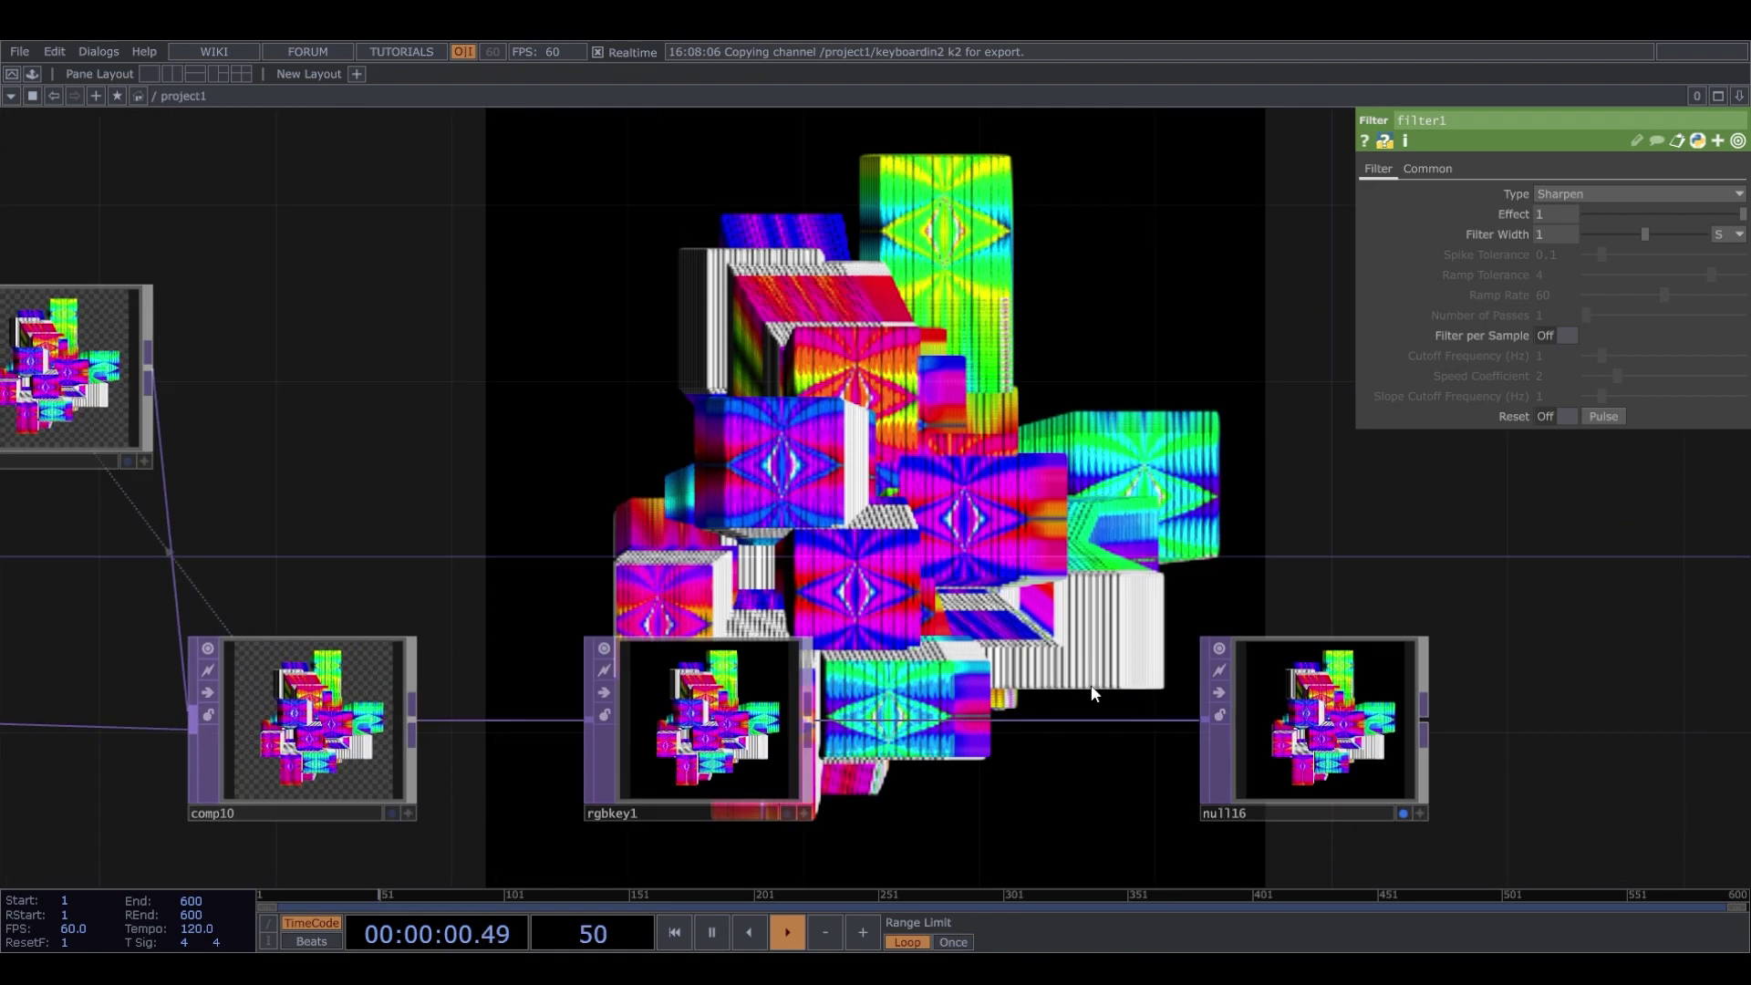
Set filter1's Type to Ramp Preserve.
{"action": "left_click", "coordinate": [1563, 188]}
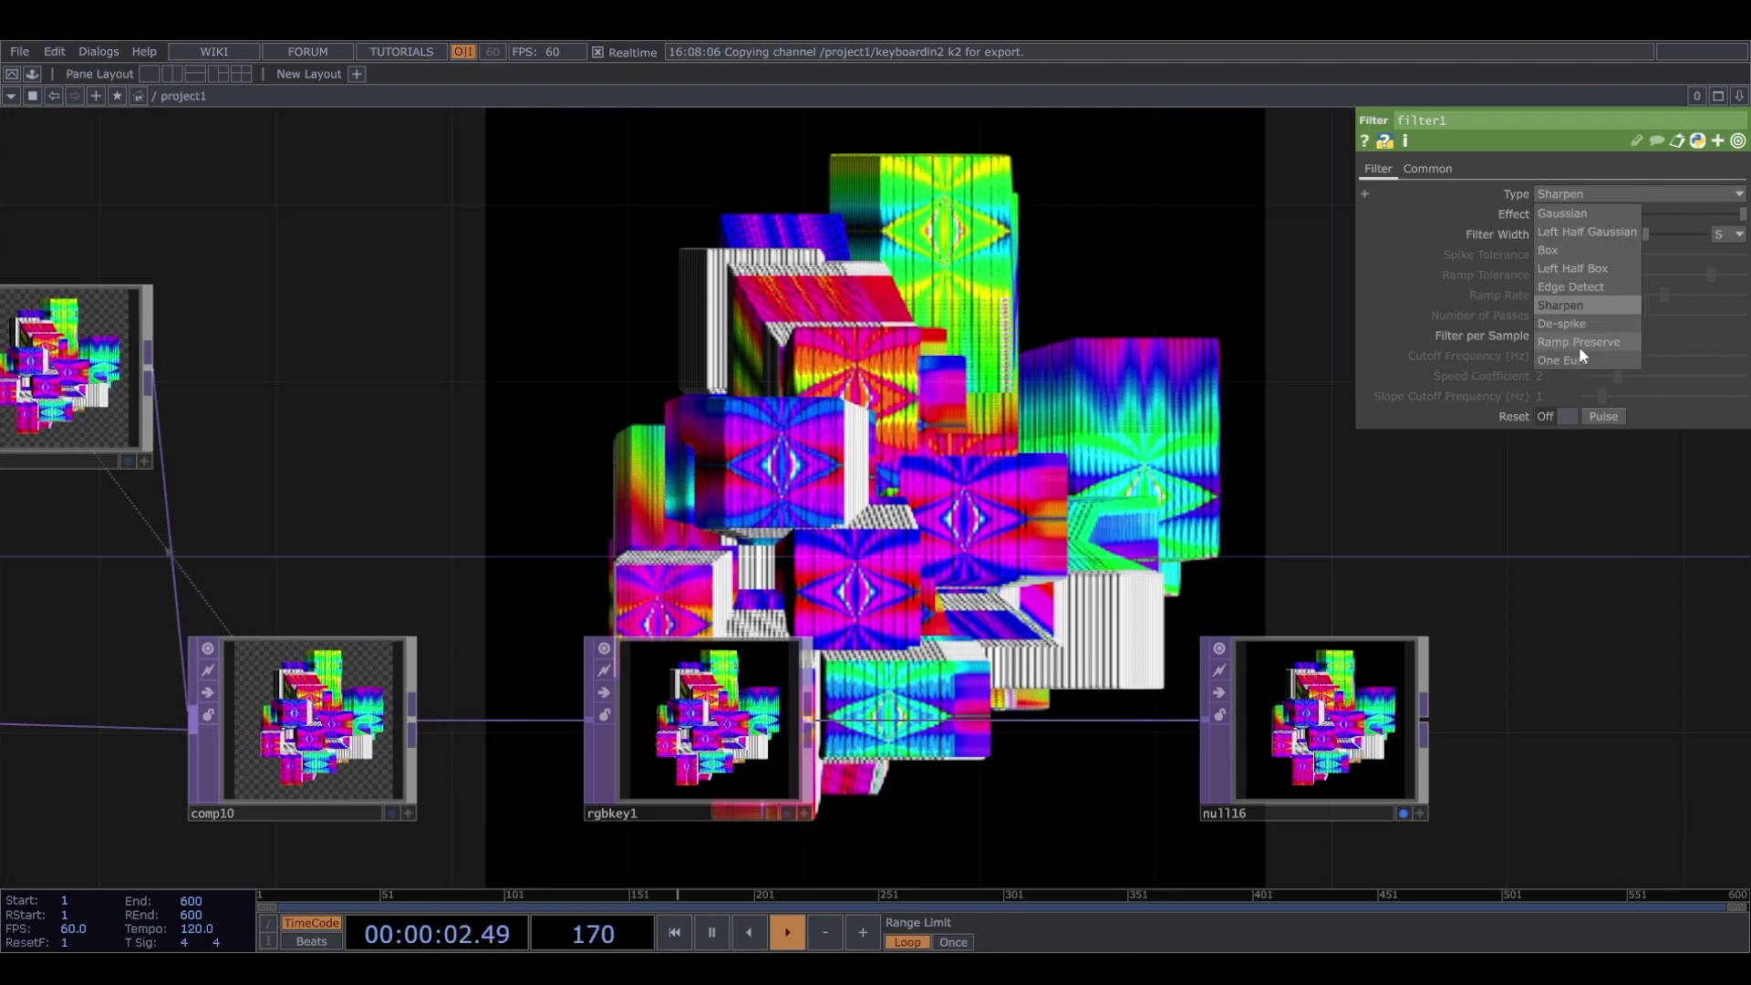
{"action": "left_click", "coordinate": [1578, 346]}
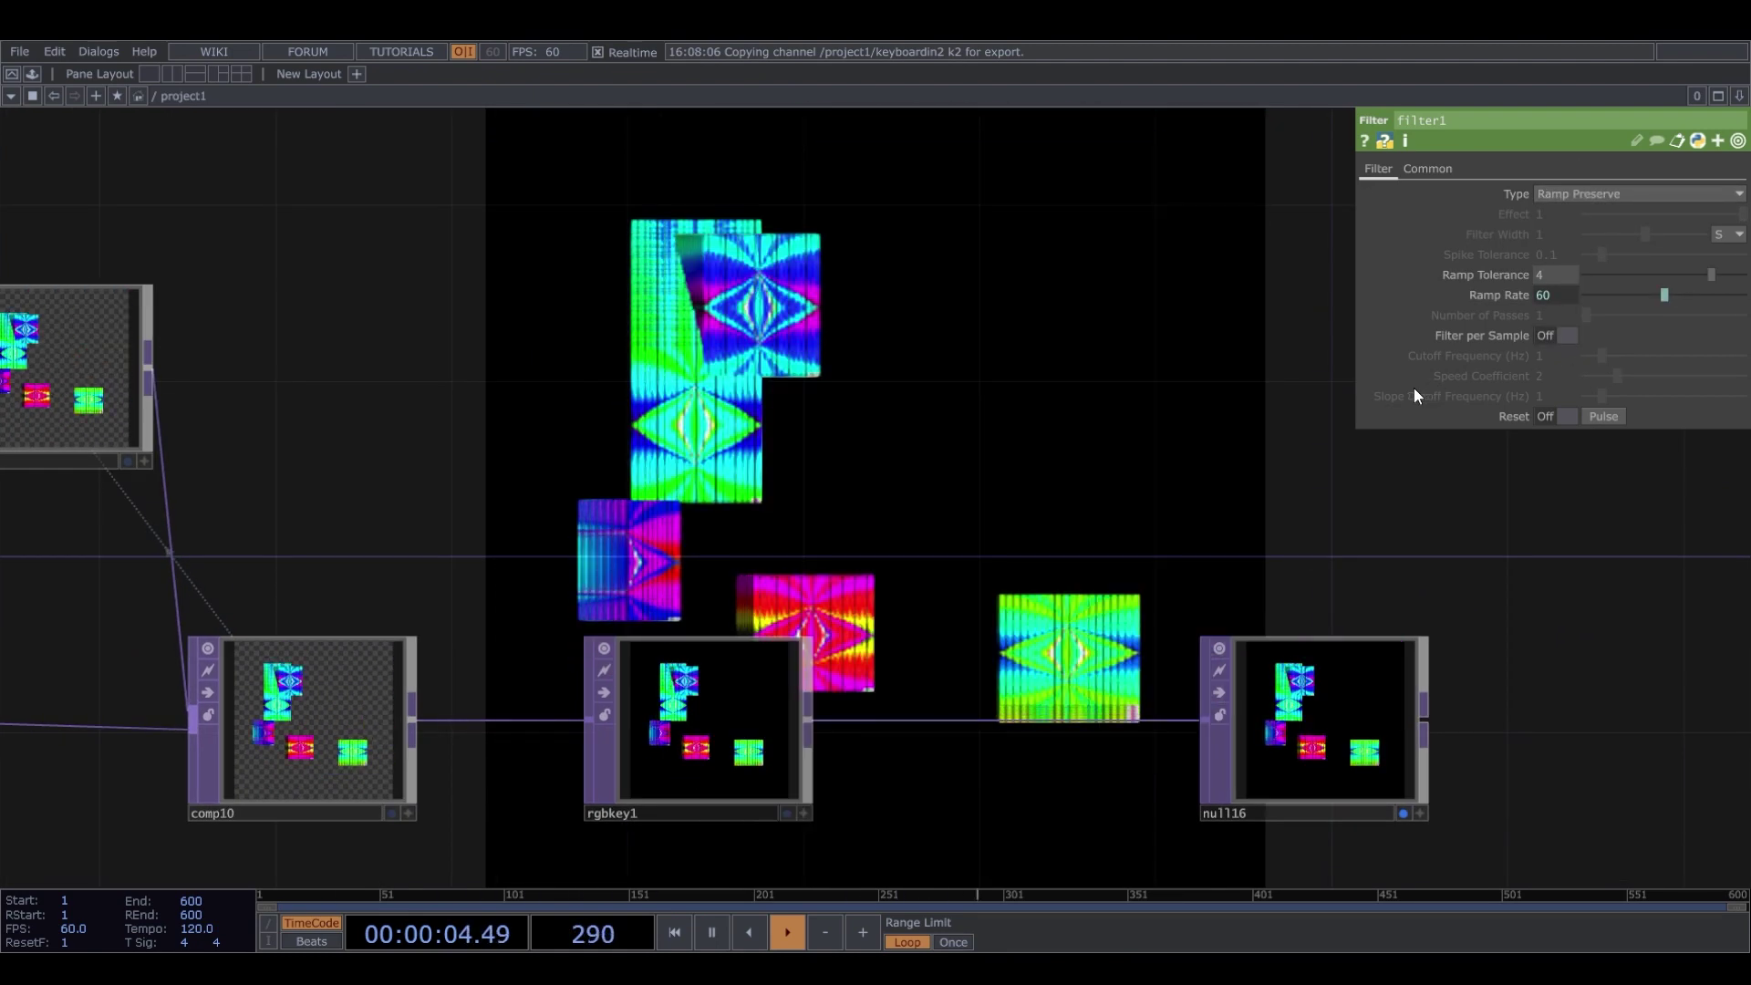